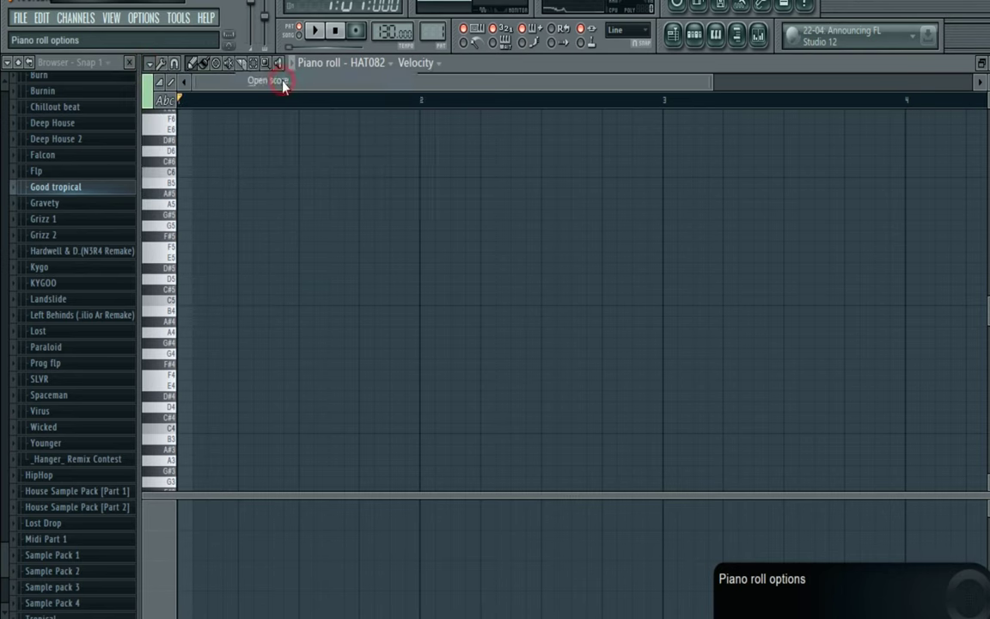
- Load the Perc score into the HAT082 piano roll and play it back at a tempo of 120
{"action": "type", "text": "Perc"}
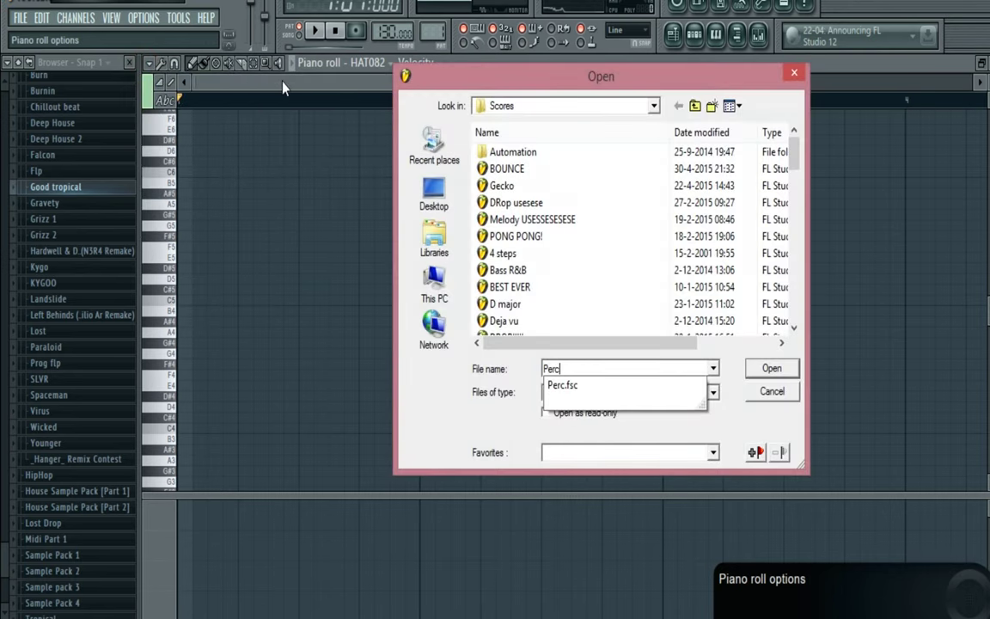
{"action": "key", "text": "Return"}
{"action": "key", "text": "space"}
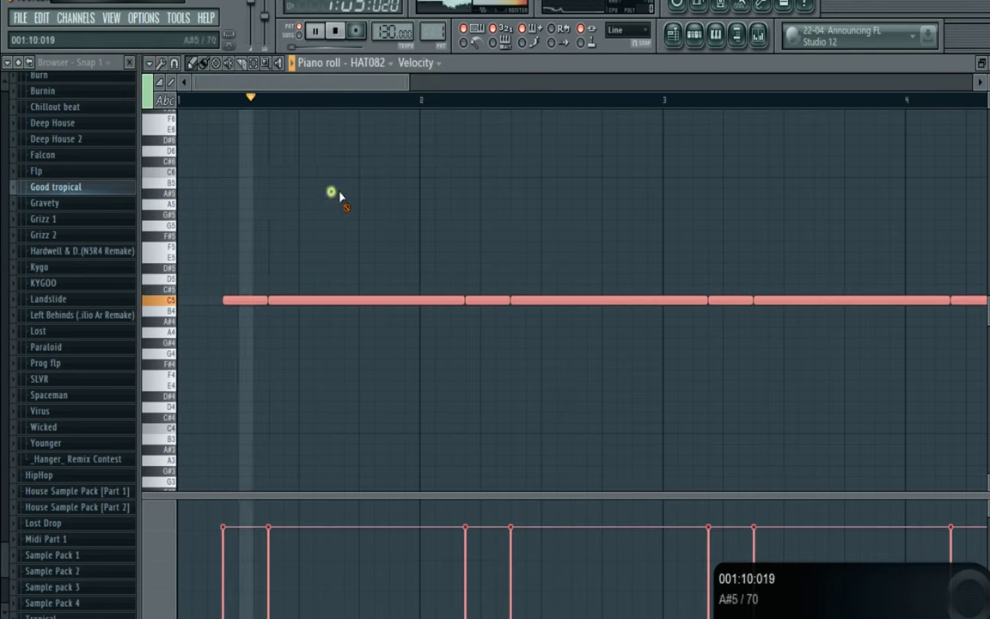
{"action": "left_click_drag", "start_coordinate": [407, 81], "coordinate": [638, 80]}
{"action": "key", "text": "space"}
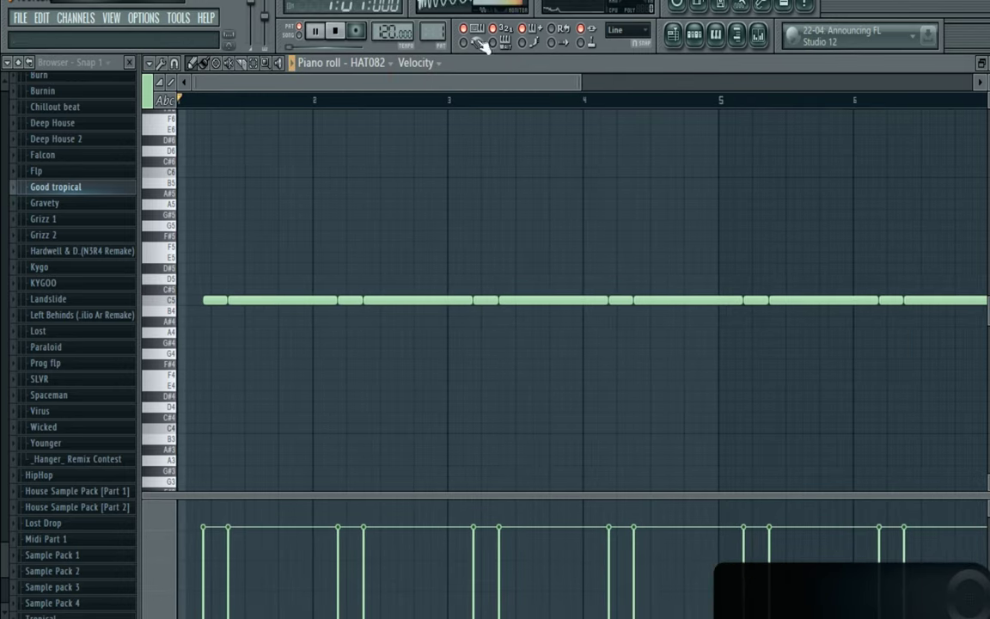
{"action": "left_click_drag", "start_coordinate": [579, 81], "coordinate": [780, 82]}
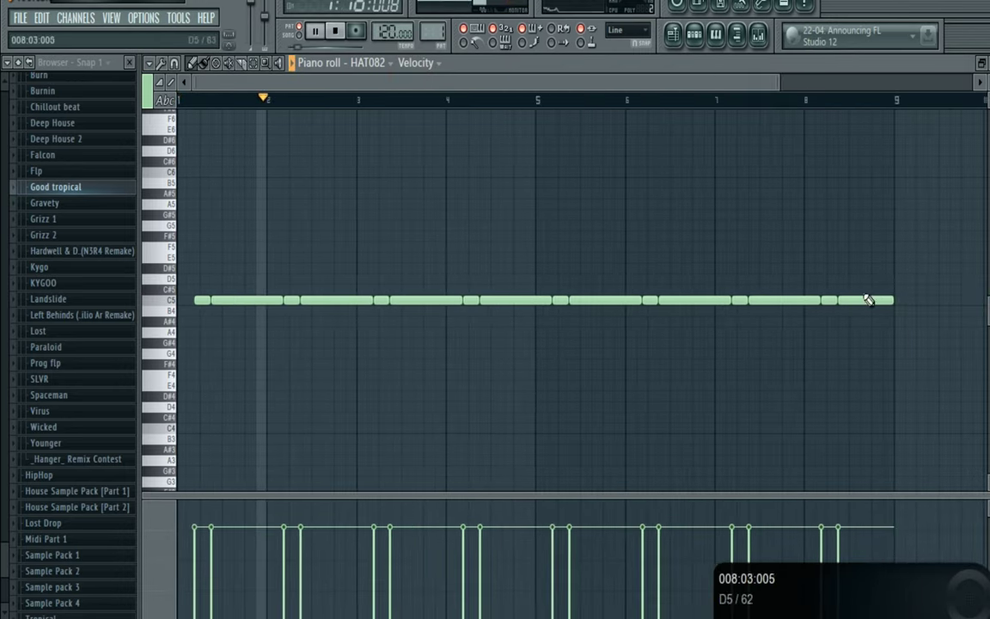
{"action": "key", "text": "space"}
- Delete the HAT082 notes from bar 3 onward, shorten the last remaining note to end before bar 3, and play the pattern
{"action": "key", "text": "F6"}
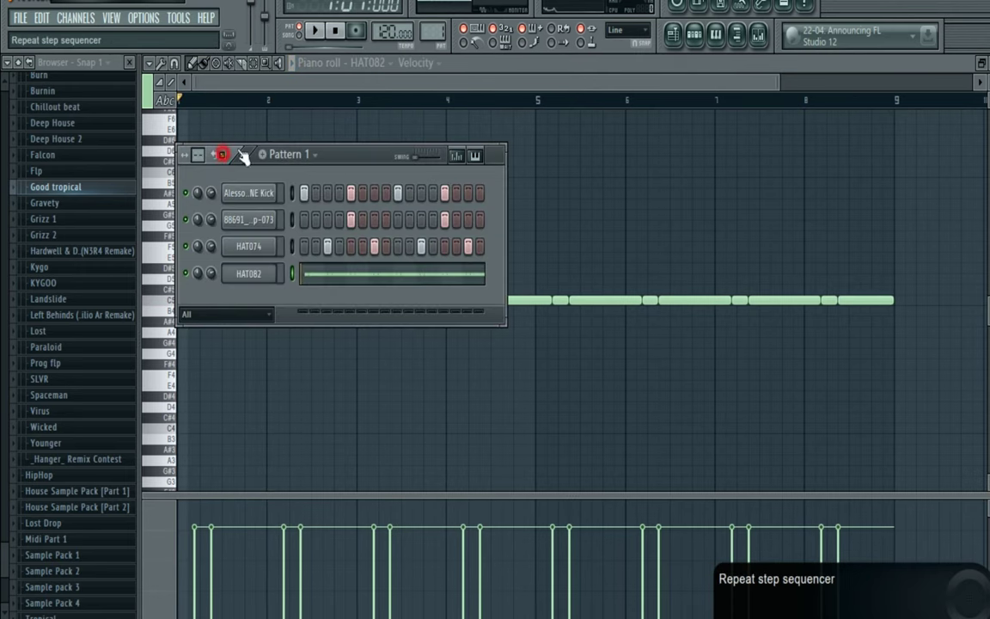
{"action": "left_click", "coordinate": [784, 194]}
{"action": "left_click_drag", "start_coordinate": [913, 304], "coordinate": [292, 298]}
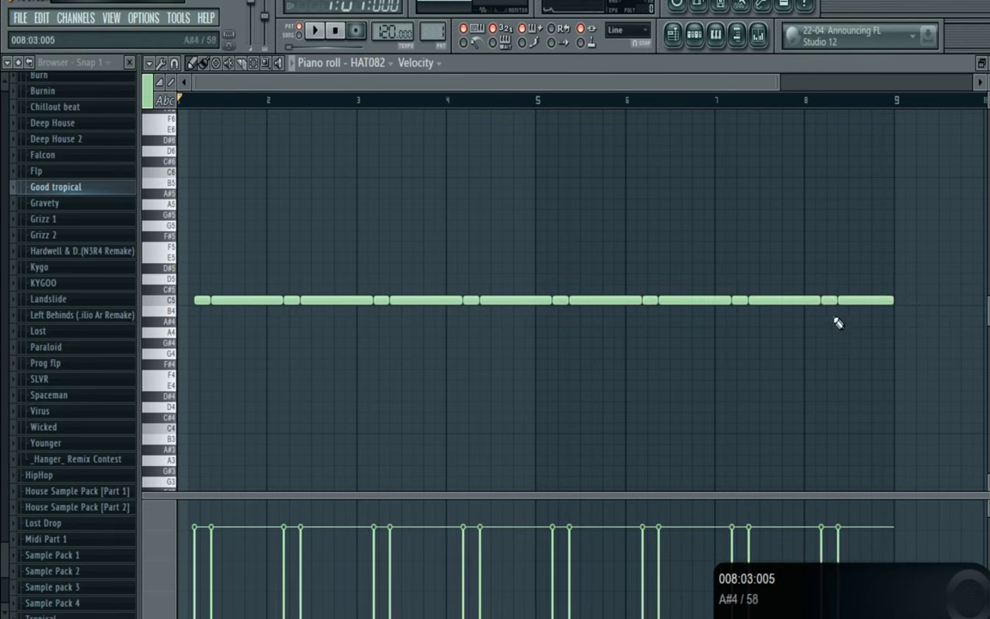
{"action": "left_click_drag", "start_coordinate": [835, 325], "coordinate": [379, 303]}
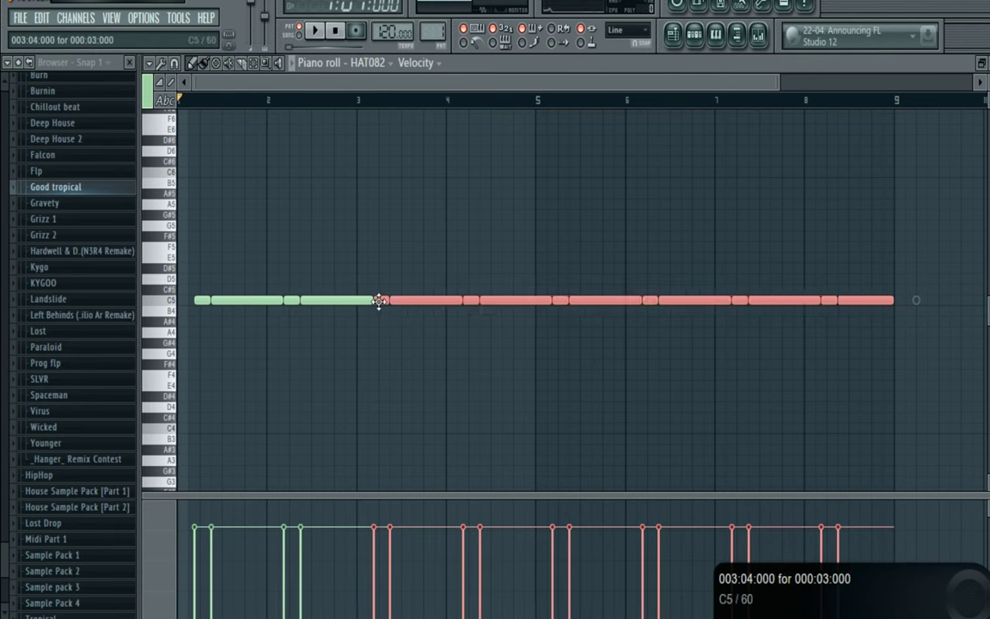
{"action": "key", "text": "Delete"}
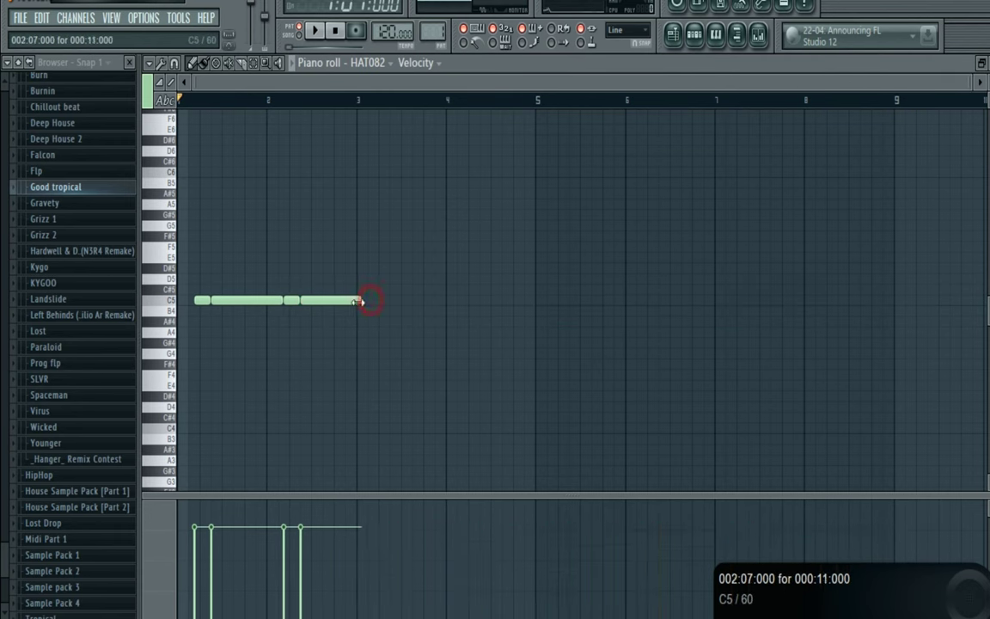
{"action": "key", "text": "space"}
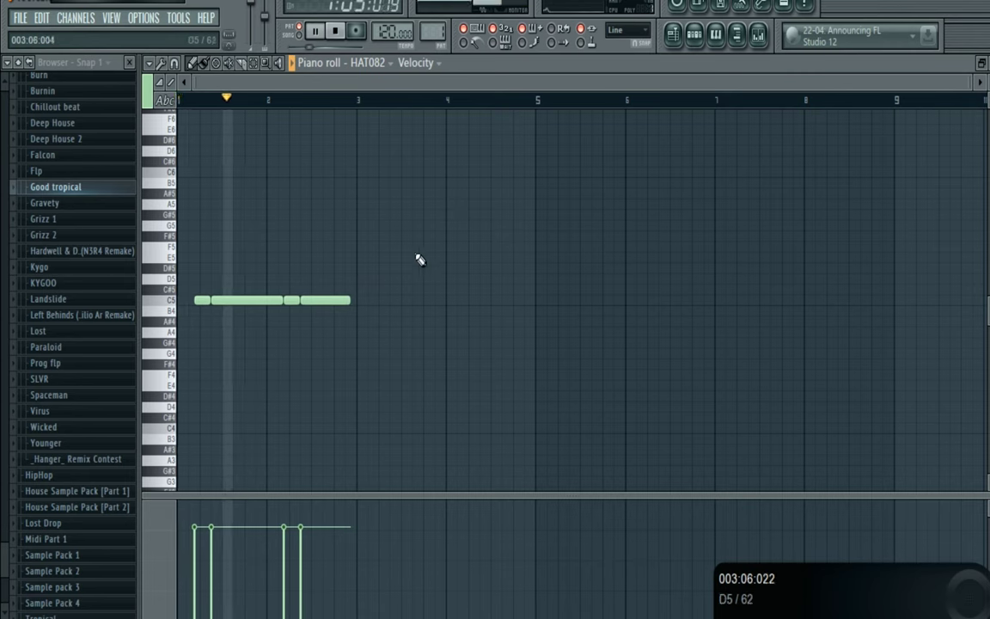
- Stop playback and add a reFX Nexus channel to Pattern 1
{"action": "left_click", "coordinate": [715, 35]}
{"action": "key", "text": "space"}
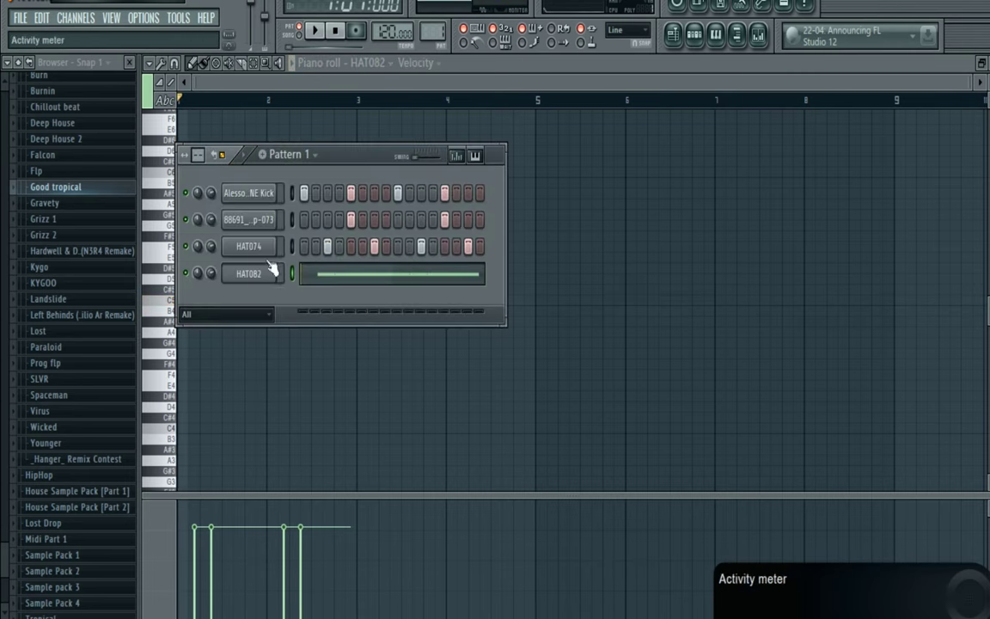
{"action": "left_click_drag", "start_coordinate": [343, 162], "coordinate": [418, 122]}
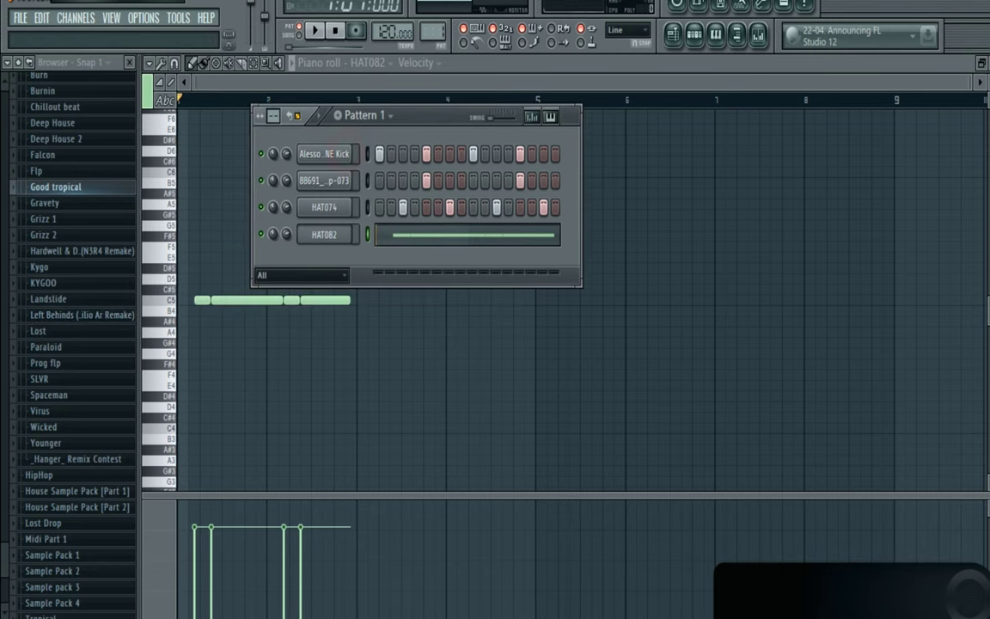
{"action": "left_click", "coordinate": [78, 19]}
{"action": "mouse_move", "coordinate": [82, 33]}
{"action": "left_click", "coordinate": [368, 163]}
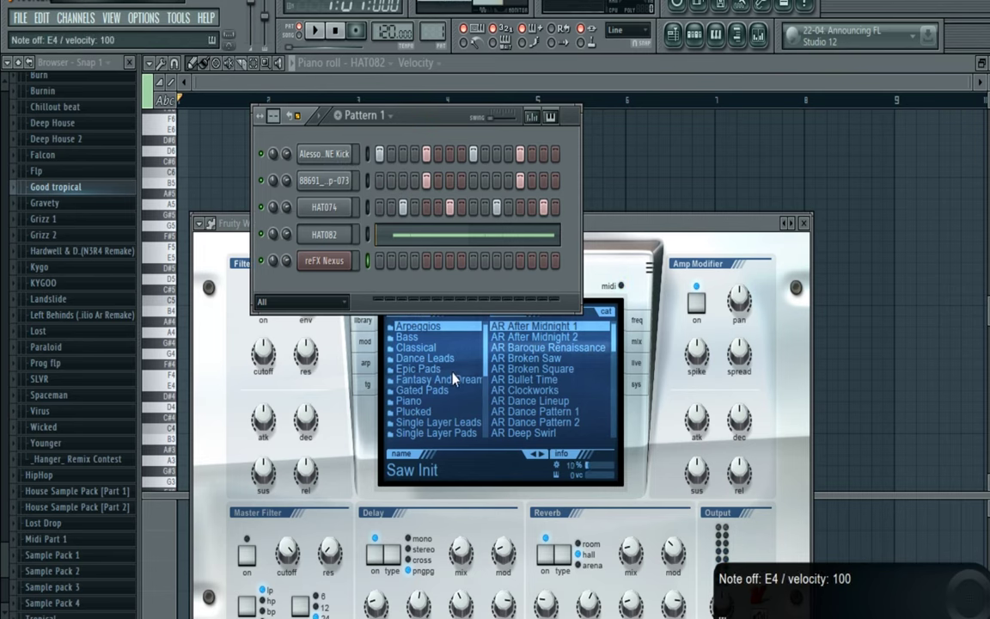
- Load the PL Bit Stylez preset from the Plucked category in reFX Nexus
{"action": "left_click", "coordinate": [441, 401]}
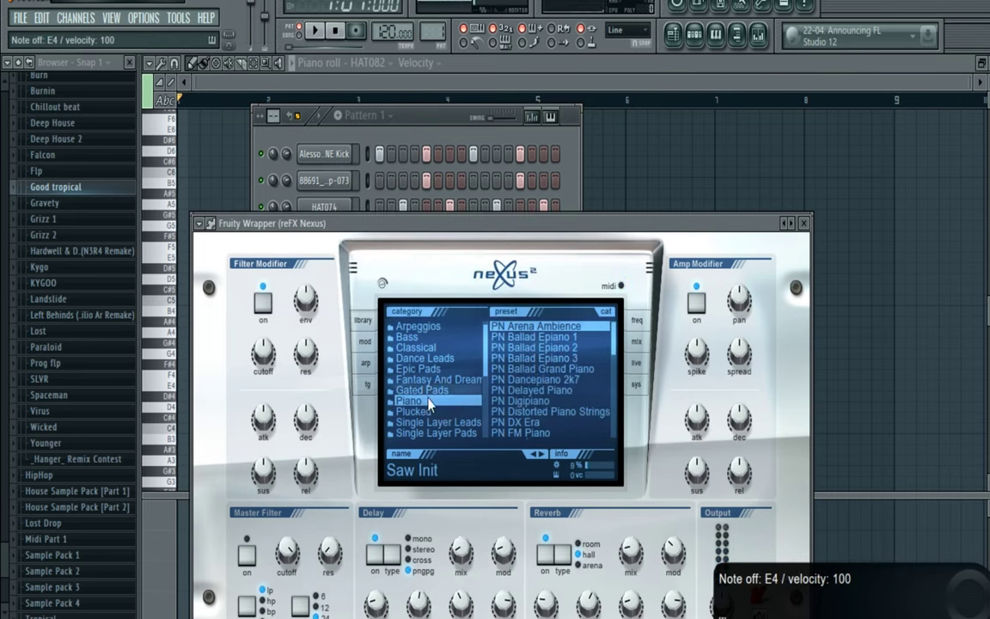
{"action": "left_click", "coordinate": [415, 411]}
{"action": "left_click", "coordinate": [528, 379]}
{"action": "left_click", "coordinate": [449, 113]}
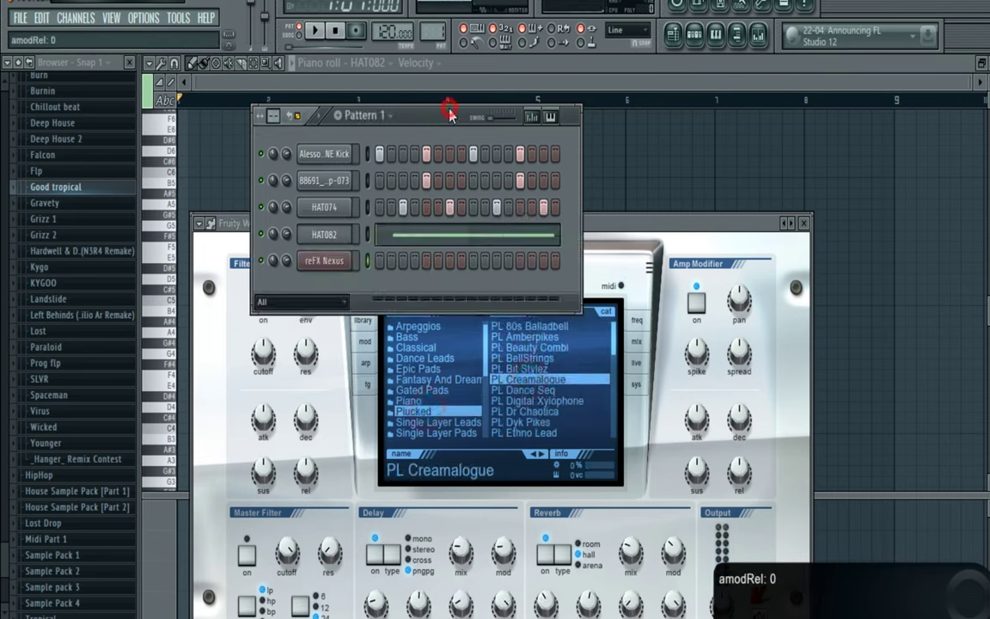
{"action": "left_click", "coordinate": [520, 368]}
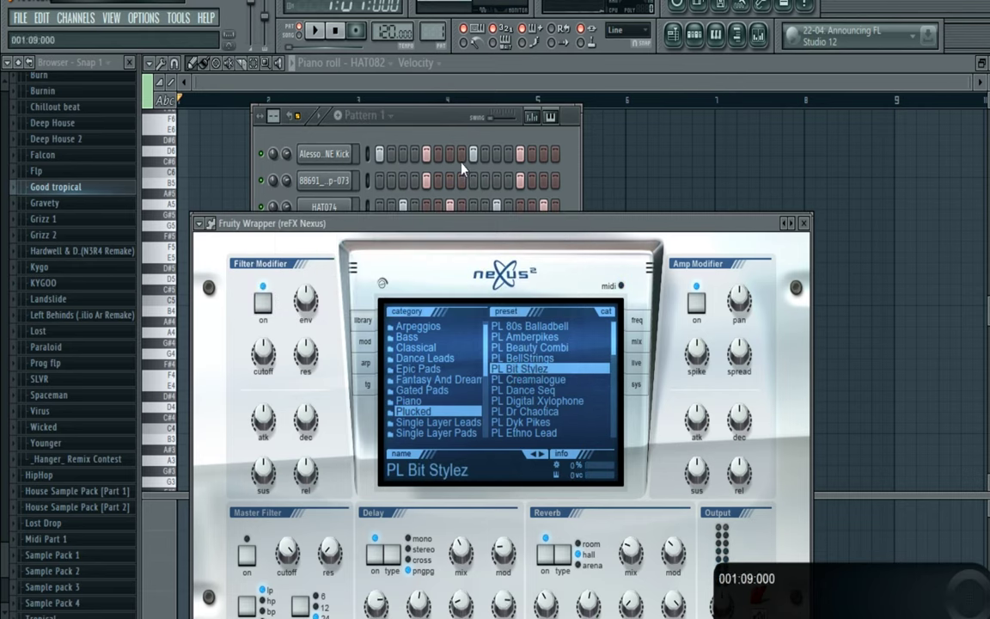
- In the reFX Nexus piano roll, draw fourteen consecutive one-step F#5 notes from the start of bar 1
{"action": "left_click", "coordinate": [440, 116]}
{"action": "right_click", "coordinate": [336, 262]}
{"action": "left_click", "coordinate": [342, 266]}
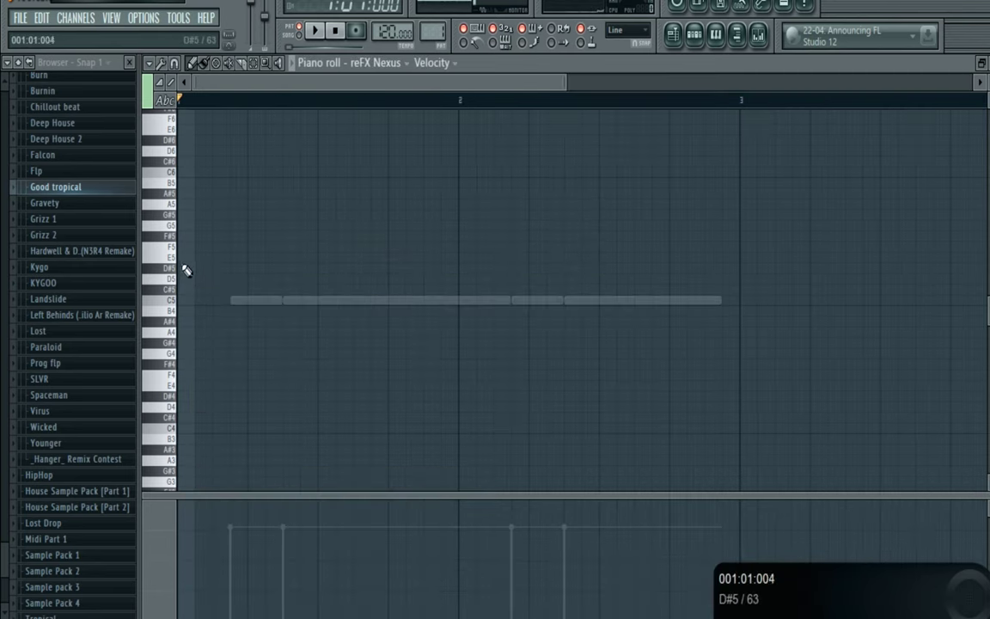
{"action": "left_click_drag", "start_coordinate": [178, 236], "coordinate": [318, 251]}
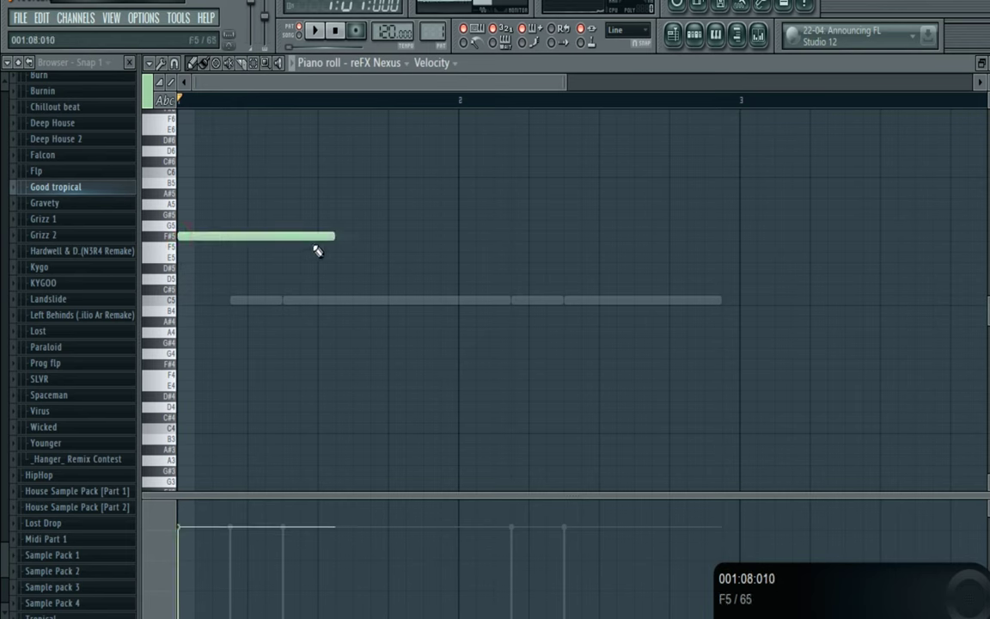
{"action": "left_click", "coordinate": [206, 236]}
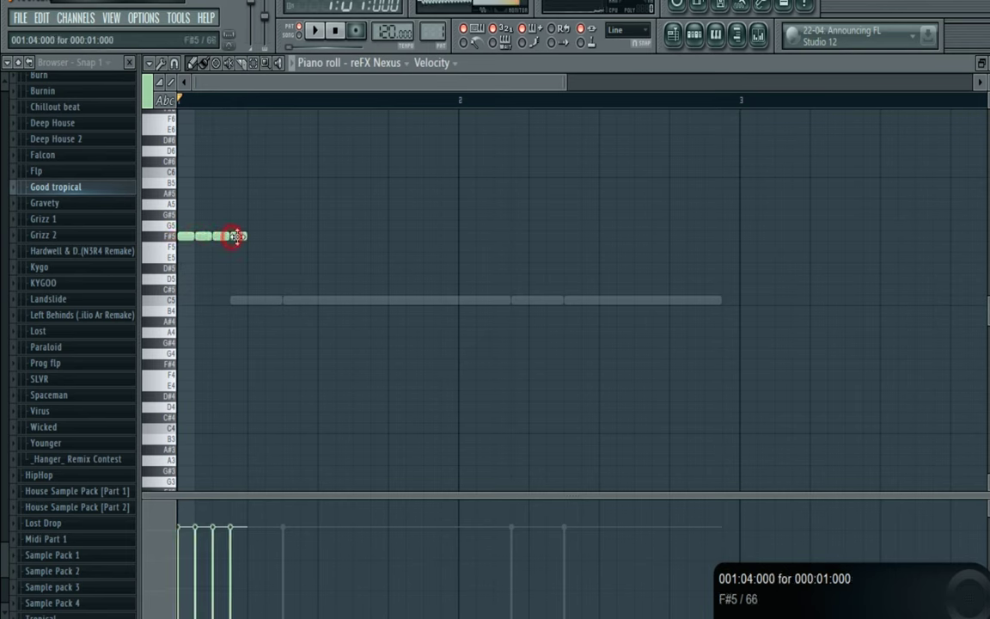
{"action": "left_click", "coordinate": [249, 237]}
{"action": "left_click", "coordinate": [271, 236]}
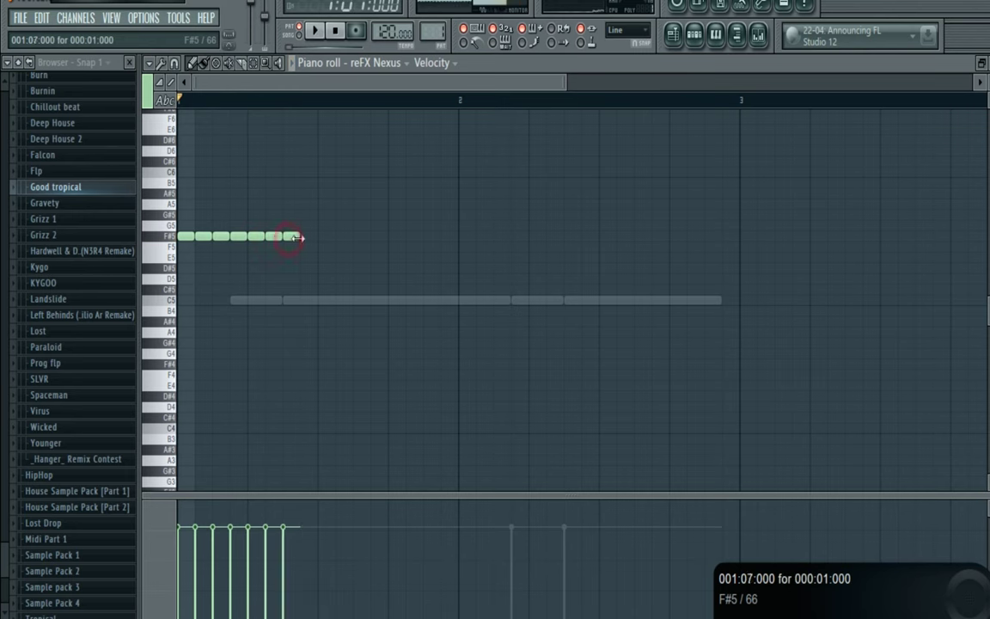
{"action": "left_click", "coordinate": [306, 238]}
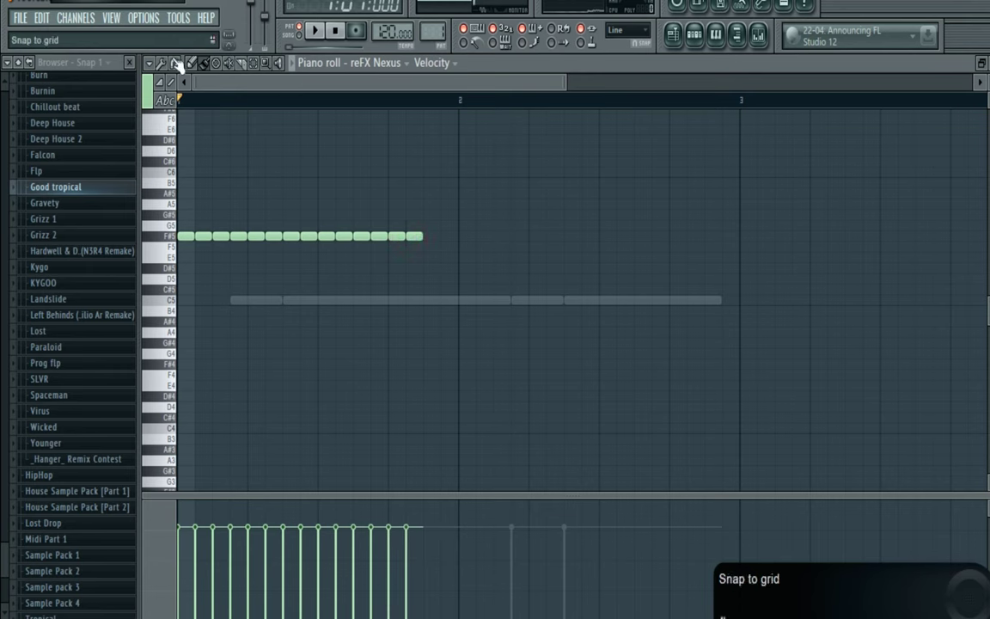
- Copy the F#5 note row down to C#4 and play both rows together
{"action": "key", "text": "space"}
{"action": "left_click_drag", "start_coordinate": [444, 232], "coordinate": [140, 418]}
{"action": "key", "text": "space"}
{"action": "key", "text": "space"}
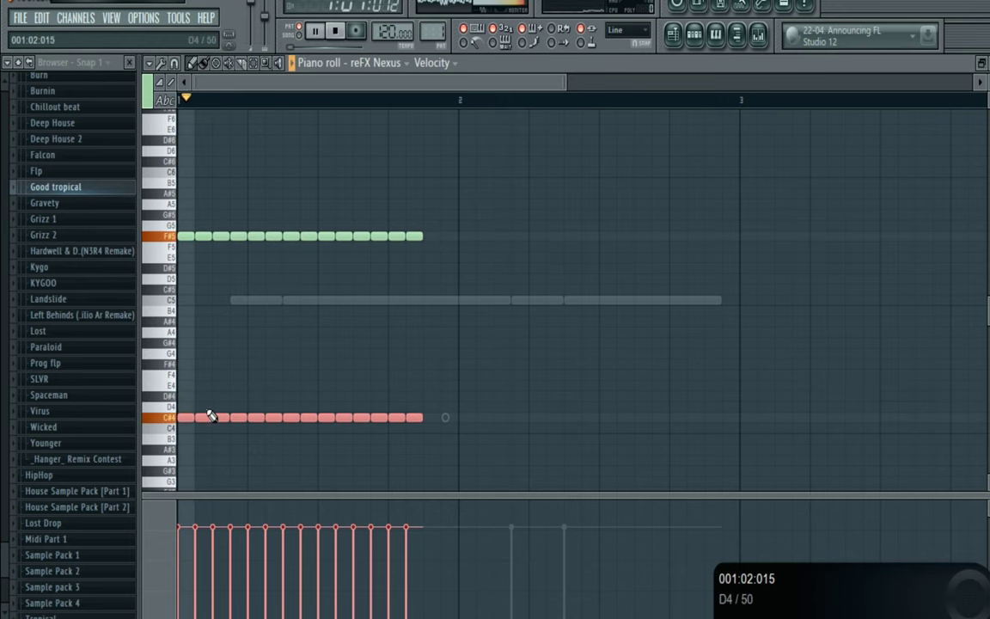
{"action": "scroll", "coordinate": [196, 402], "scroll_direction": "down", "scroll_amount": 1}
{"action": "key", "text": "space"}
- Add another copy of the note row on F#4 and play the result
{"action": "scroll", "coordinate": [195, 402], "scroll_direction": "down", "scroll_amount": 2}
{"action": "left_click_drag", "start_coordinate": [177, 323], "coordinate": [156, 402]}
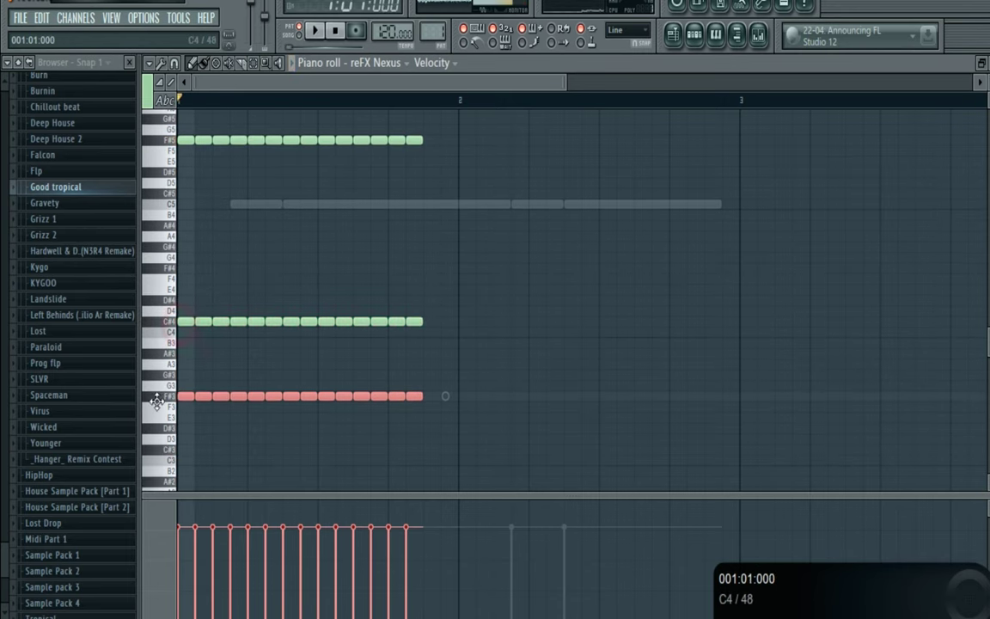
{"action": "left_click_drag", "start_coordinate": [136, 349], "coordinate": [104, 279]}
{"action": "key", "text": "space"}
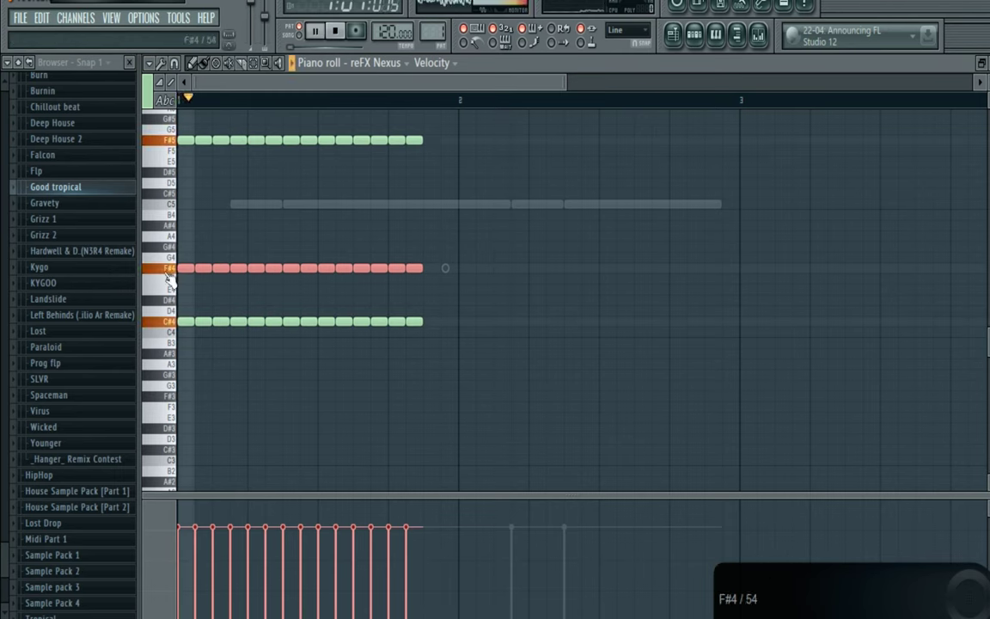
- Copy the F#4 note row up to B4, play the stacked chord, and clear the note selection
{"action": "left_click_drag", "start_coordinate": [176, 269], "coordinate": [146, 214]}
{"action": "key", "text": "space"}
{"action": "key", "text": "space"}
{"action": "left_click", "coordinate": [221, 233], "text": "ctrl"}
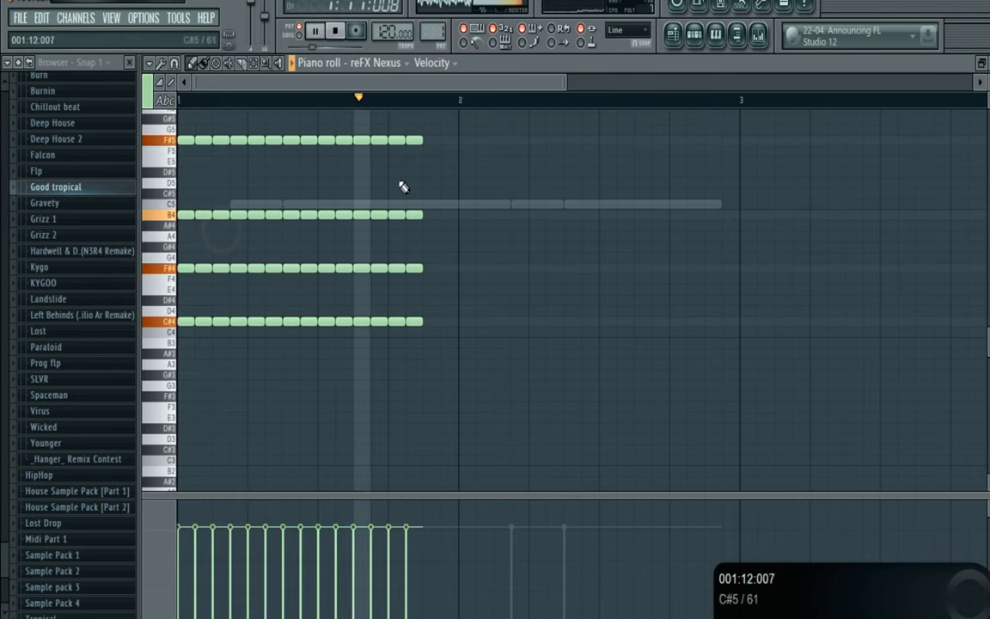
{"action": "key", "text": "space"}
- Erase the F#5 note row, put a copy of the B4 row on G#5 instead, and play the chord
{"action": "left_click_drag", "start_coordinate": [414, 142], "coordinate": [213, 149]}
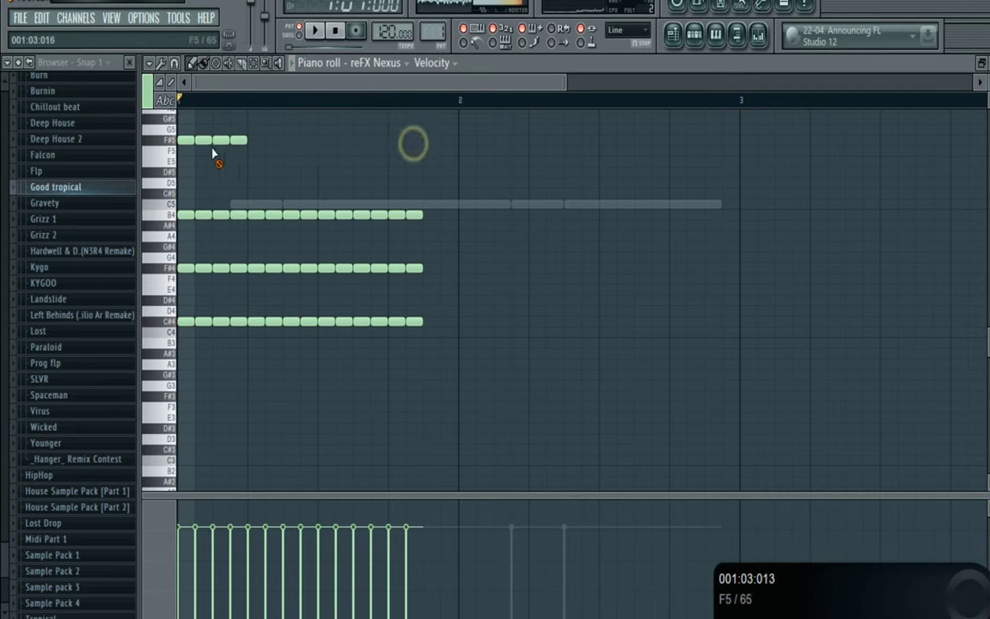
{"action": "left_click", "coordinate": [264, 154], "text": "ctrl"}
{"action": "key", "text": "space"}
{"action": "left_click_drag", "start_coordinate": [445, 215], "coordinate": [178, 161]}
{"action": "key", "text": "space"}
{"action": "key", "text": "space"}
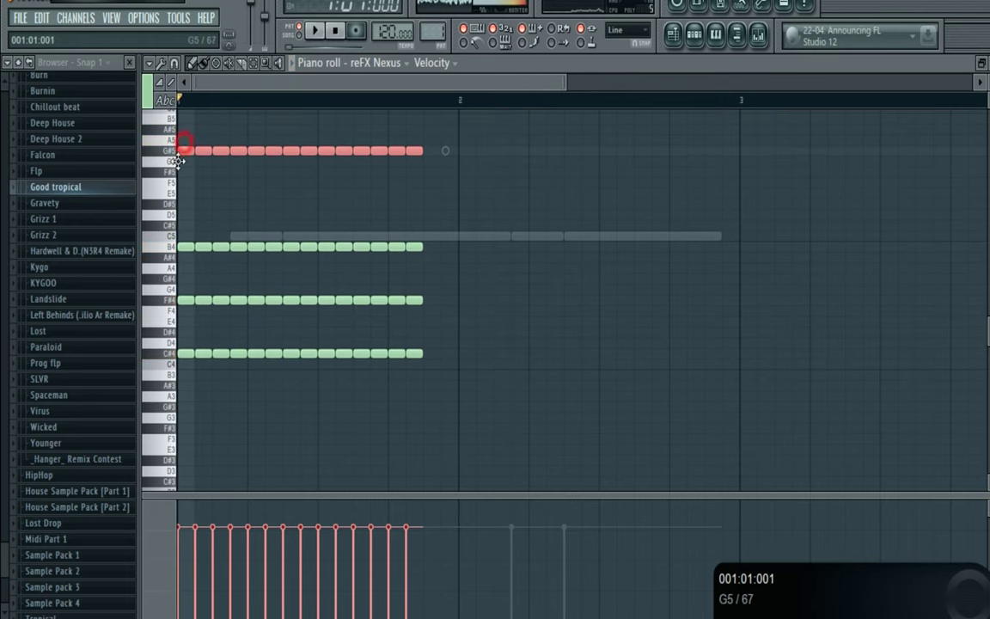
{"action": "left_click", "coordinate": [215, 178]}
- Reopen the reFX Nexus plugin and audition the PL Dance Seq preset with the pattern
{"action": "left_click", "coordinate": [701, 41]}
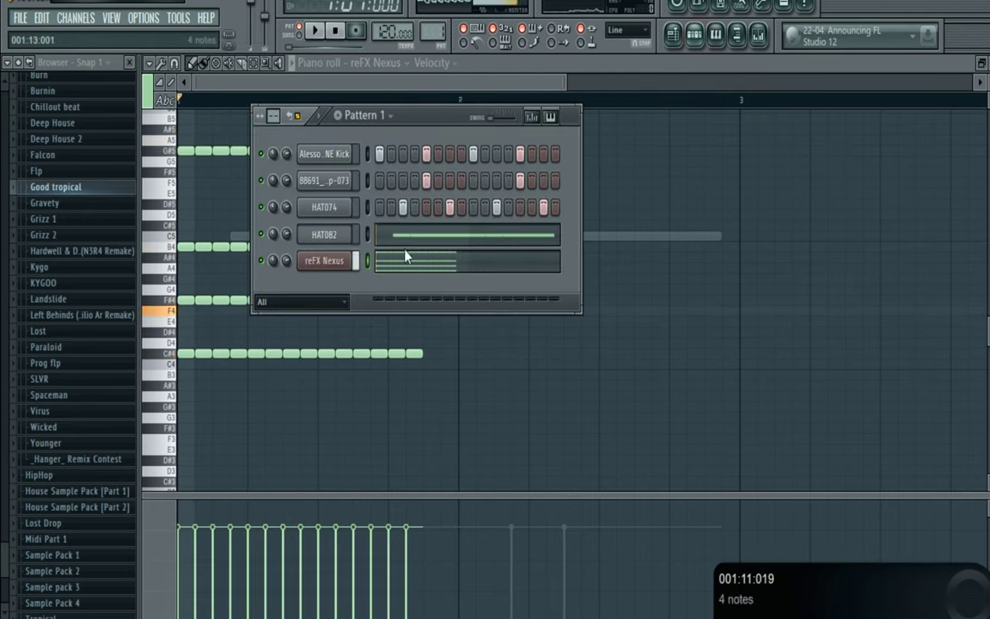
{"action": "left_click", "coordinate": [325, 259]}
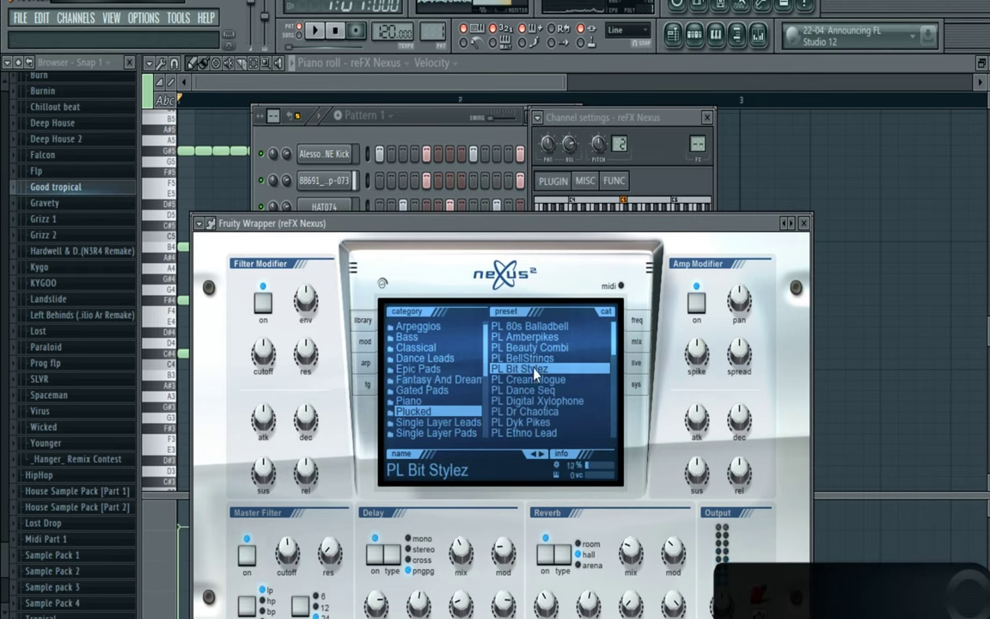
{"action": "left_click", "coordinate": [526, 391]}
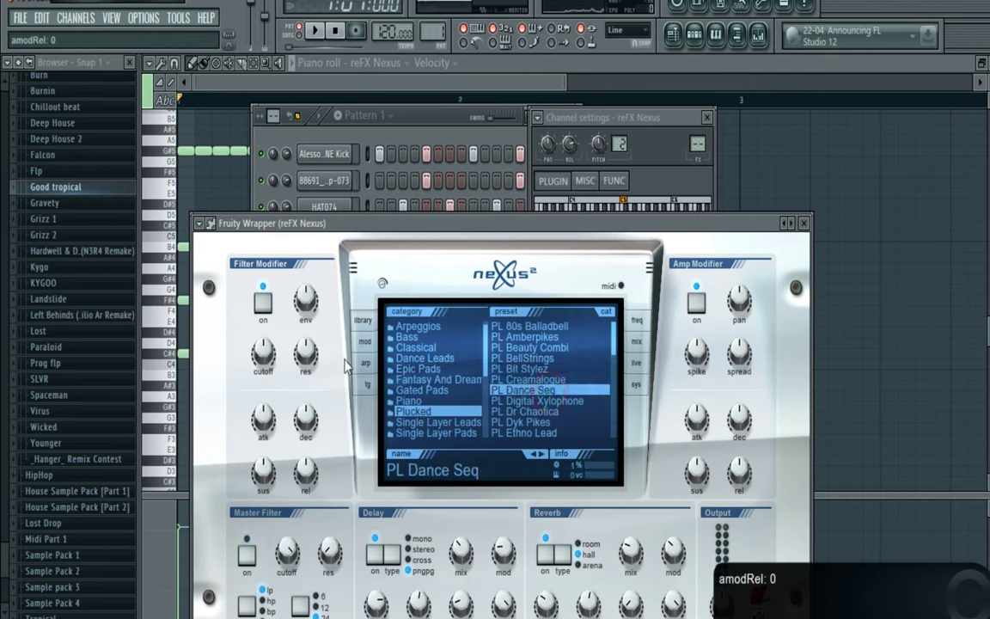
{"action": "key", "text": "space"}
{"action": "key", "text": "space"}
- Enable the Nexus master filter and lower its cutoff to 63 while the pattern plays
{"action": "left_click", "coordinate": [246, 550]}
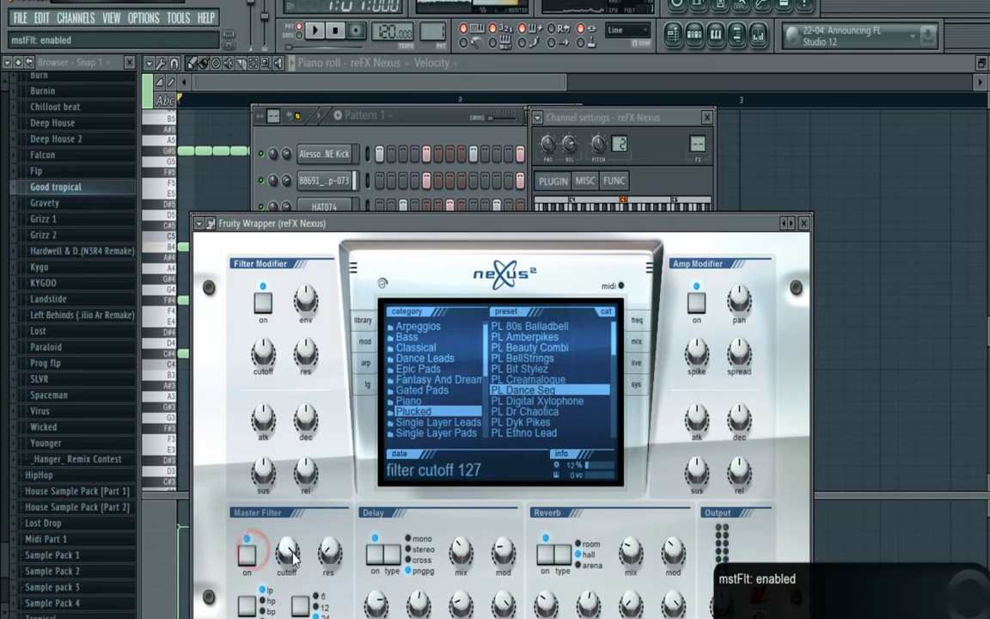
{"action": "key", "text": "space"}
{"action": "left_click_drag", "start_coordinate": [287, 554], "coordinate": [287, 555]}
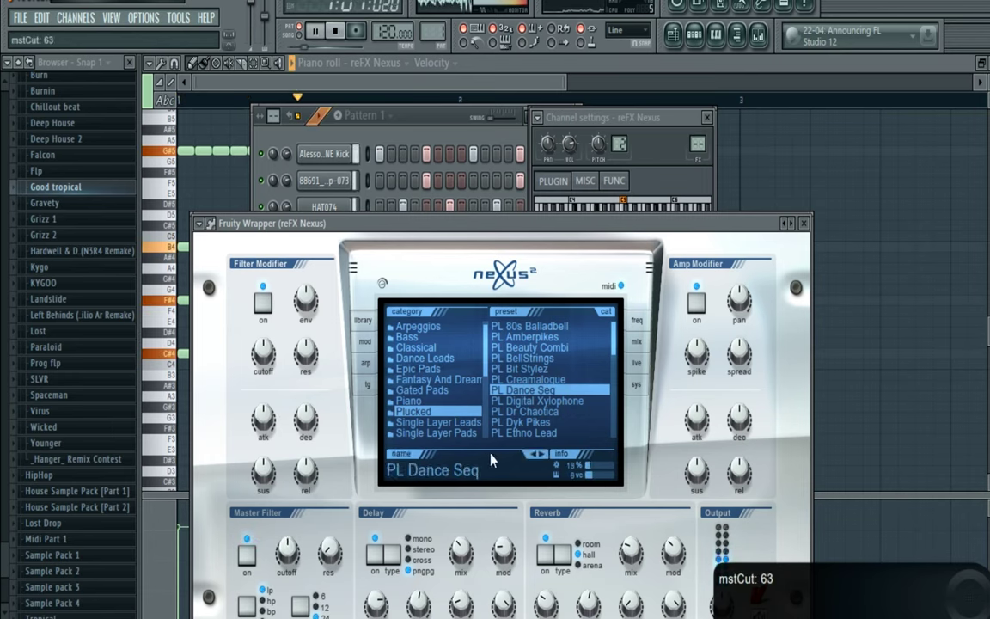
- Try the PL Digital Xylophone preset with the master filter enabled and its cutoff lowered to about 53
{"action": "left_click", "coordinate": [524, 401]}
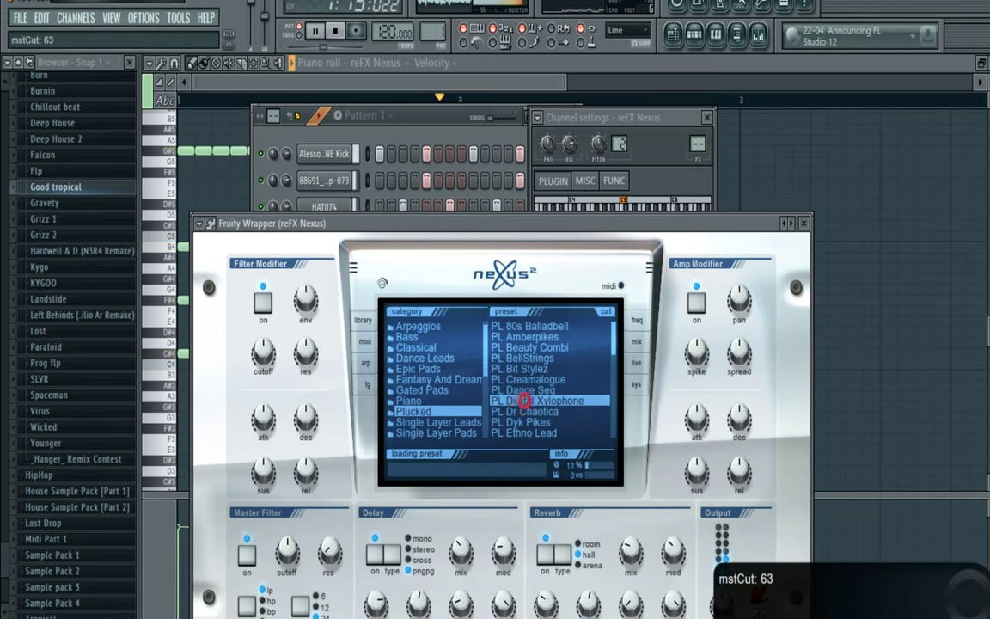
{"action": "left_click", "coordinate": [246, 553]}
{"action": "left_click_drag", "start_coordinate": [288, 551], "coordinate": [288, 597]}
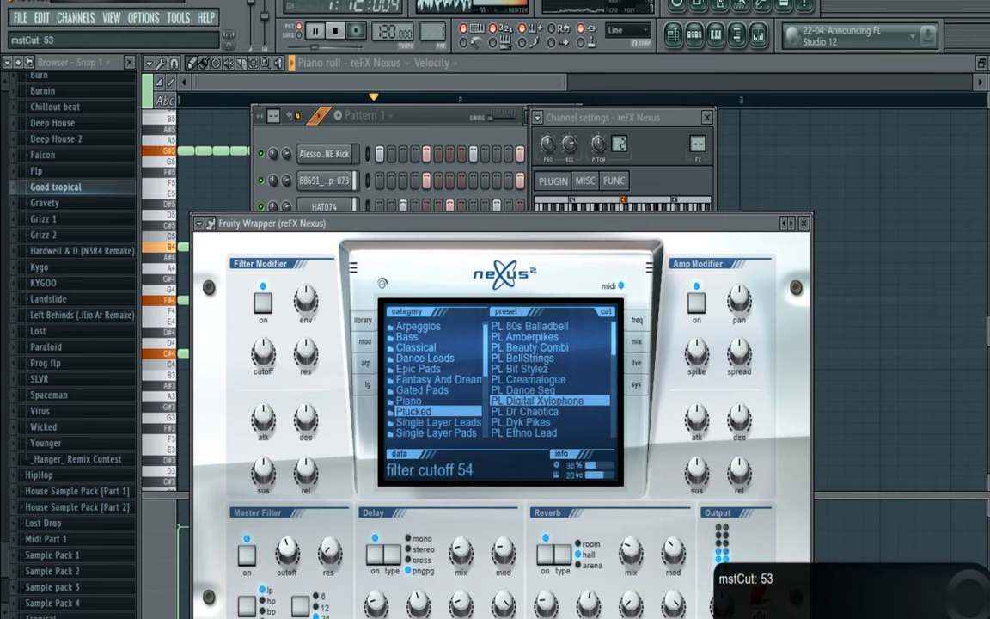
{"action": "key", "text": "space"}
- Select PL Ethno Lead, switch to the PL Dyk Pikes preset, and play the pattern with it
{"action": "left_click", "coordinate": [552, 434]}
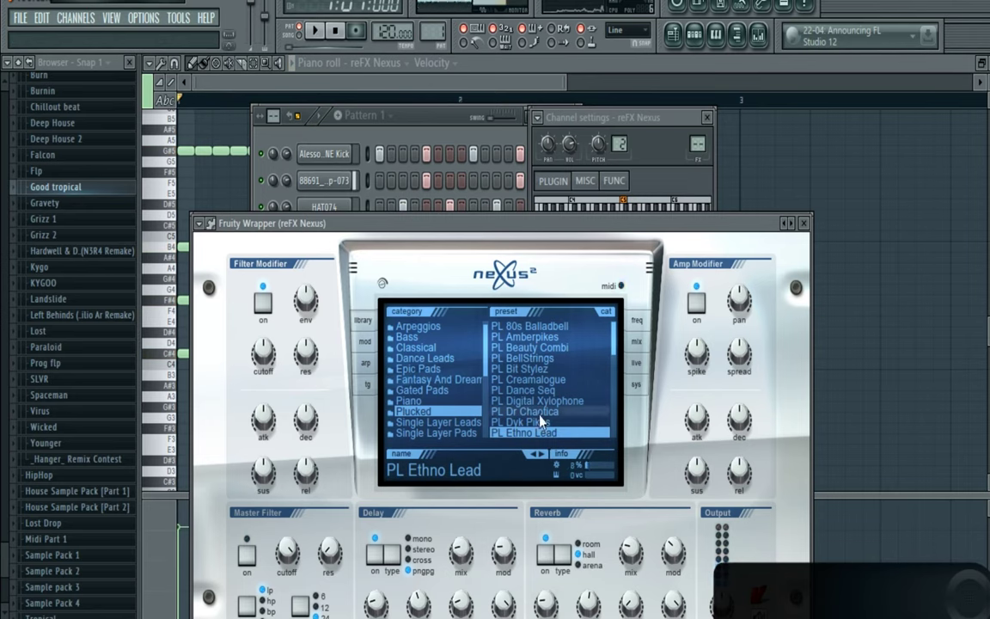
{"action": "left_click", "coordinate": [541, 422]}
{"action": "key", "text": "space"}
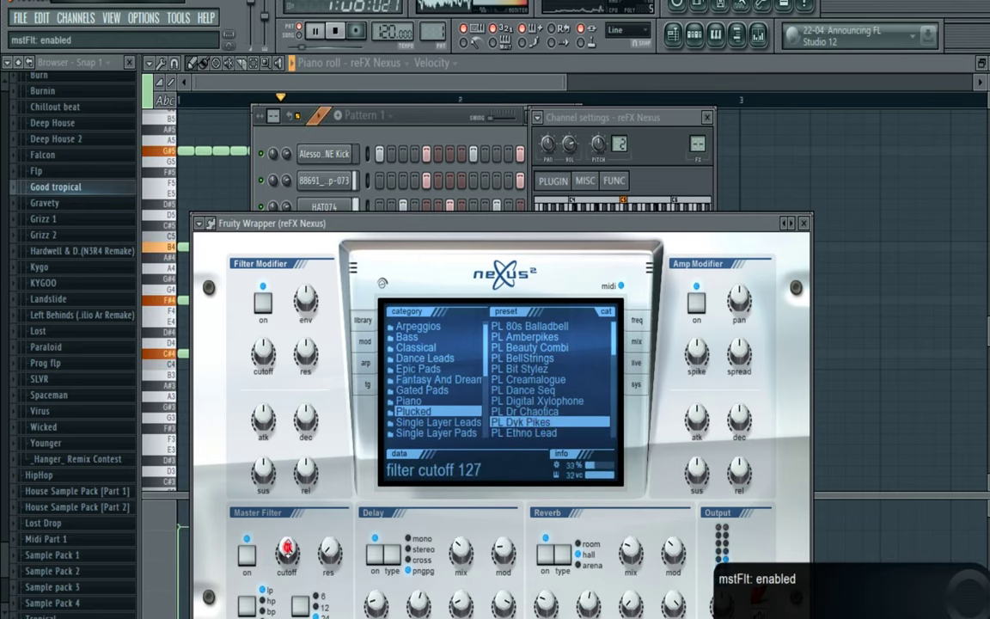
- Lower the master filter cutoff on the PL Dyk Pikes preset during playback and stop the pattern
{"action": "left_click_drag", "start_coordinate": [287, 546], "coordinate": [290, 557]}
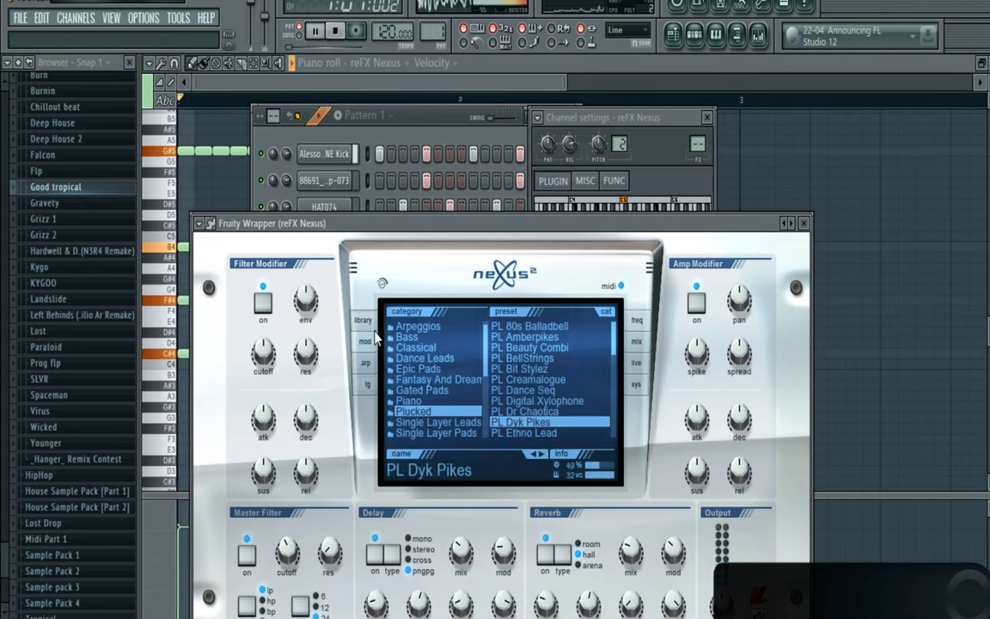
{"action": "key", "text": "space"}
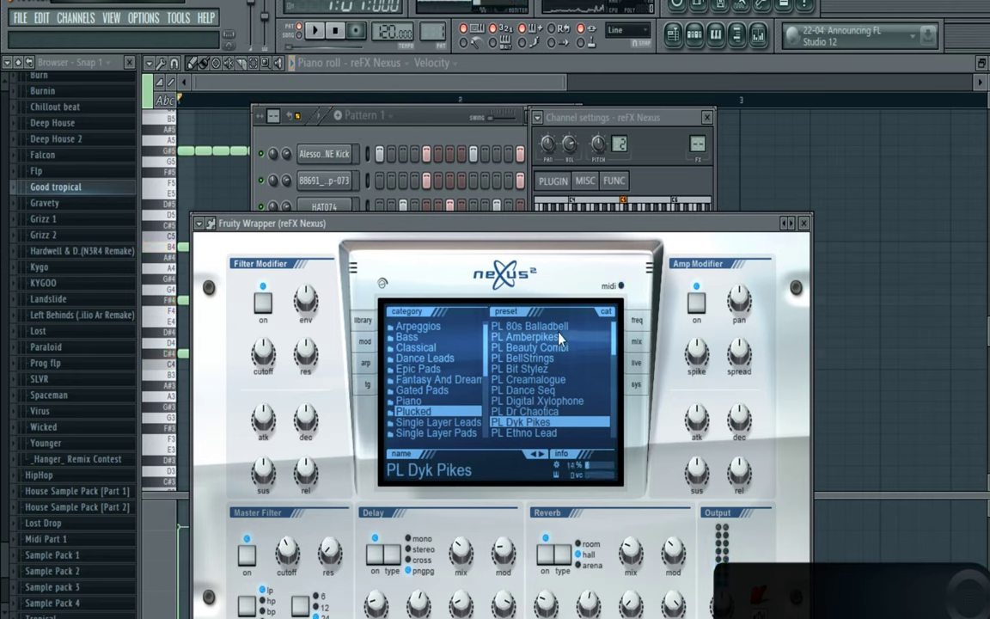
- Load the PL FM Bells preset from the Plucked category and audition it with the pattern
{"action": "left_click_drag", "start_coordinate": [614, 343], "coordinate": [616, 361]}
{"action": "scroll", "coordinate": [615, 361], "scroll_direction": "down", "scroll_amount": 1}
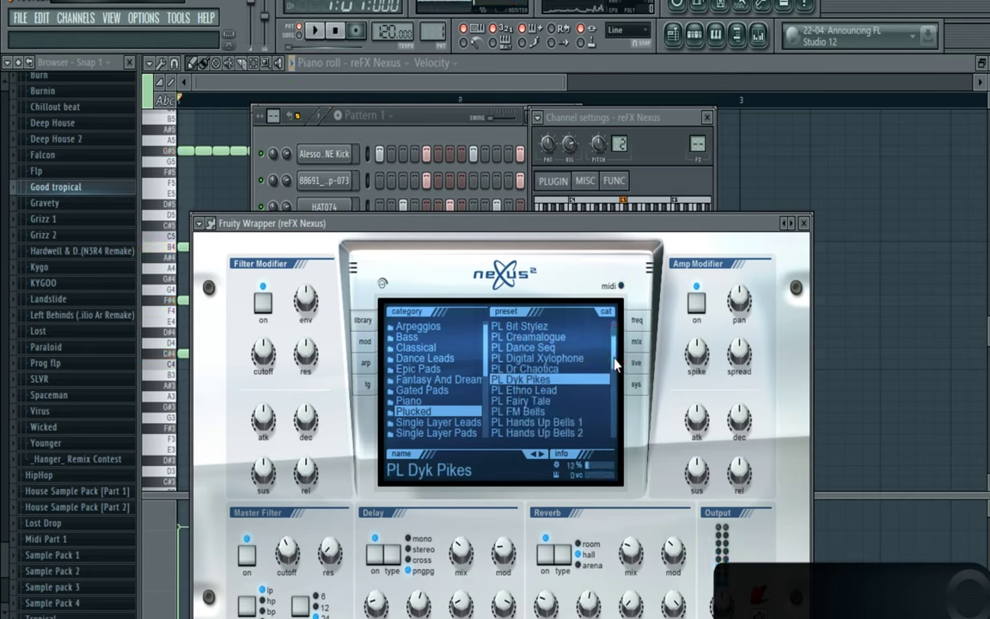
{"action": "left_click", "coordinate": [569, 401]}
{"action": "left_click", "coordinate": [556, 411]}
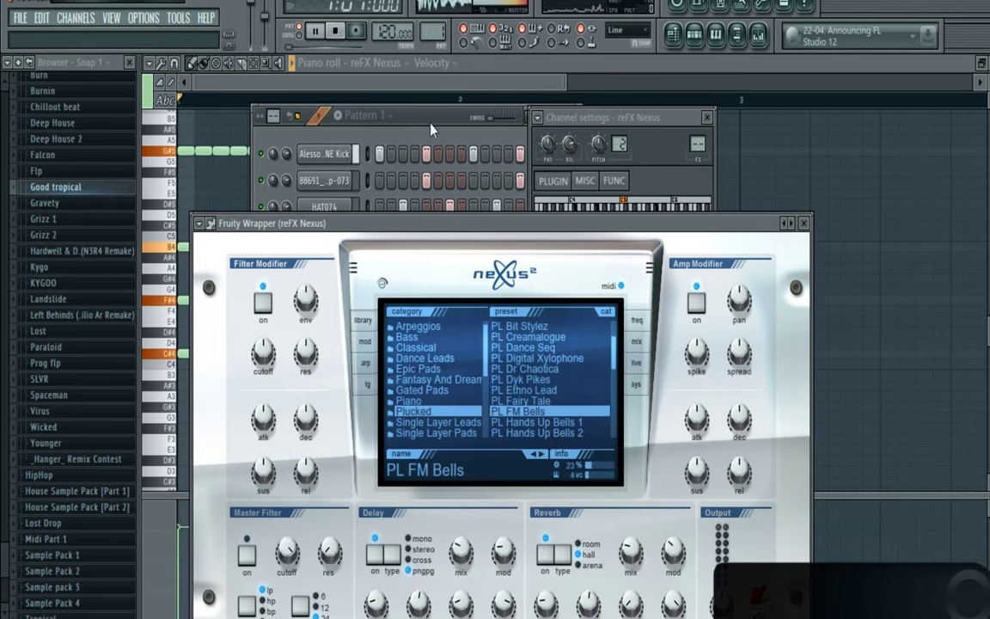
- Try the PL Fairy Tale preset with the pattern, enabling the master filter and lowering its cutoff
{"action": "left_click", "coordinate": [552, 402]}
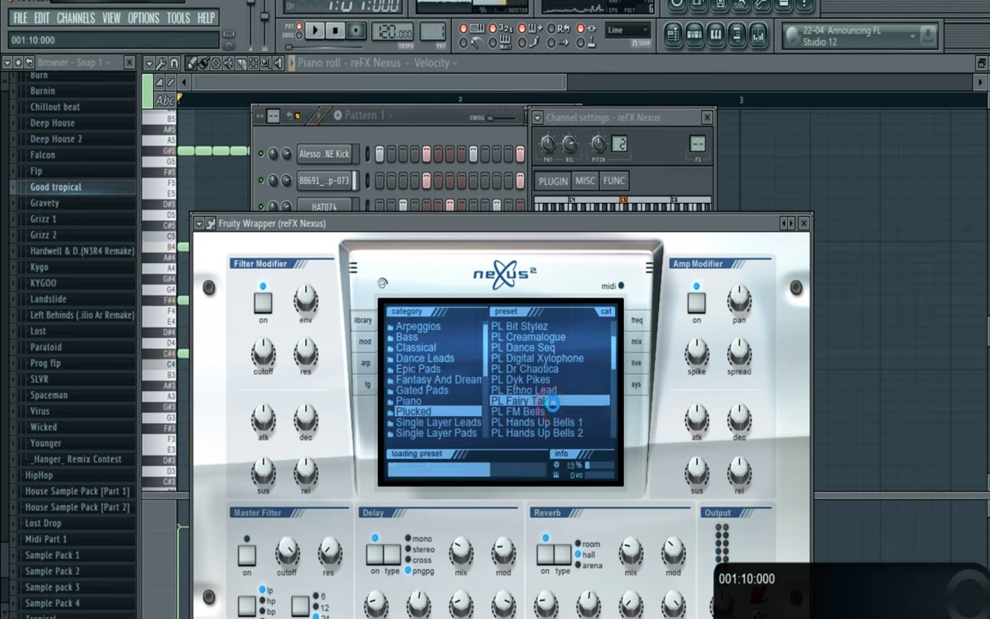
{"action": "left_click", "coordinate": [440, 118]}
{"action": "key", "text": "space"}
{"action": "key", "text": "space"}
{"action": "key", "text": "space"}
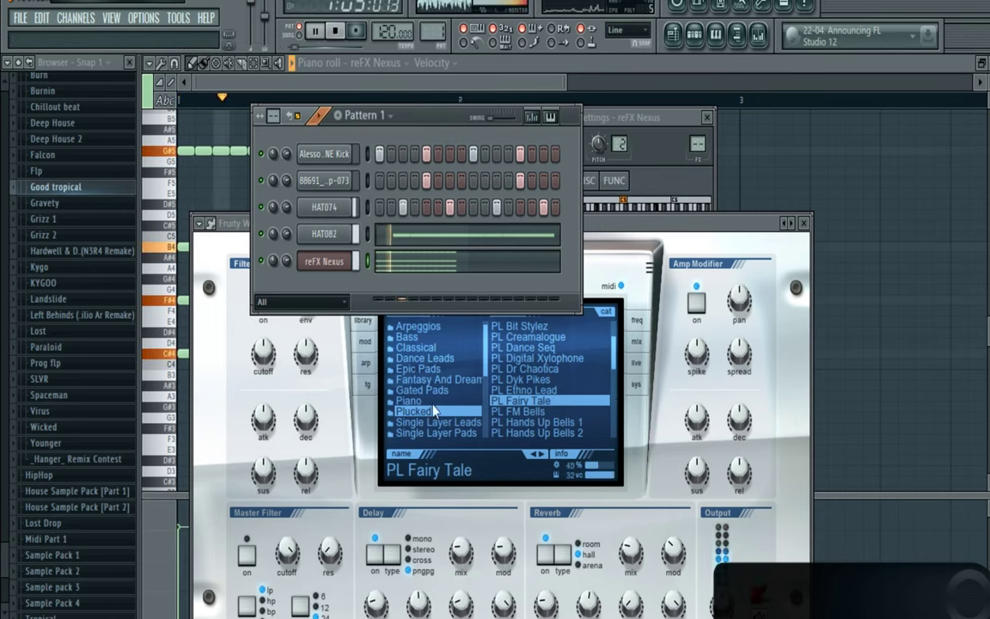
{"action": "left_click", "coordinate": [247, 557]}
{"action": "left_click_drag", "start_coordinate": [287, 551], "coordinate": [287, 533]}
{"action": "left_click", "coordinate": [440, 107]}
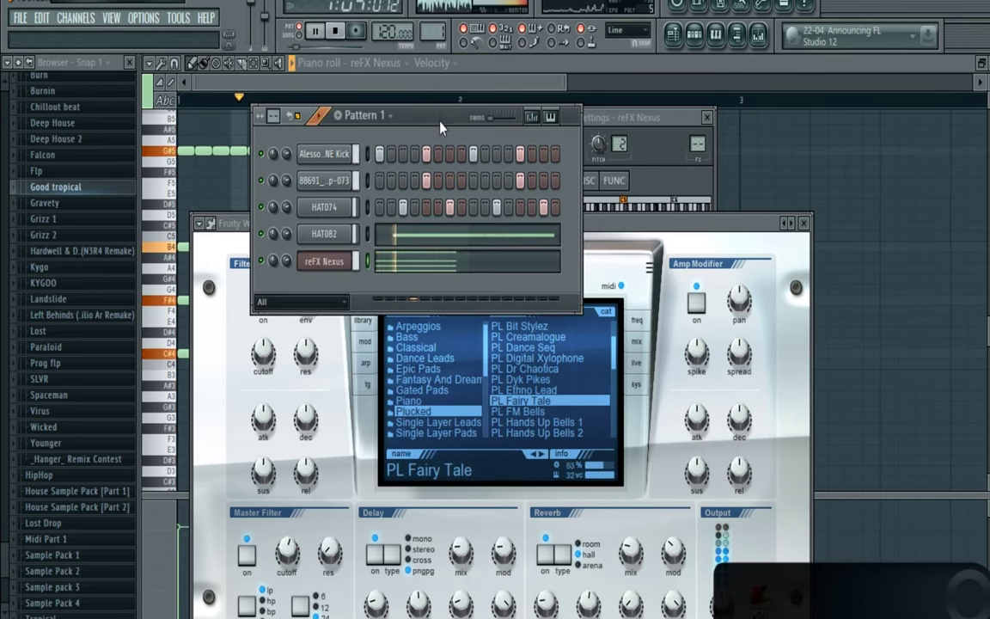
{"action": "key", "text": "space"}
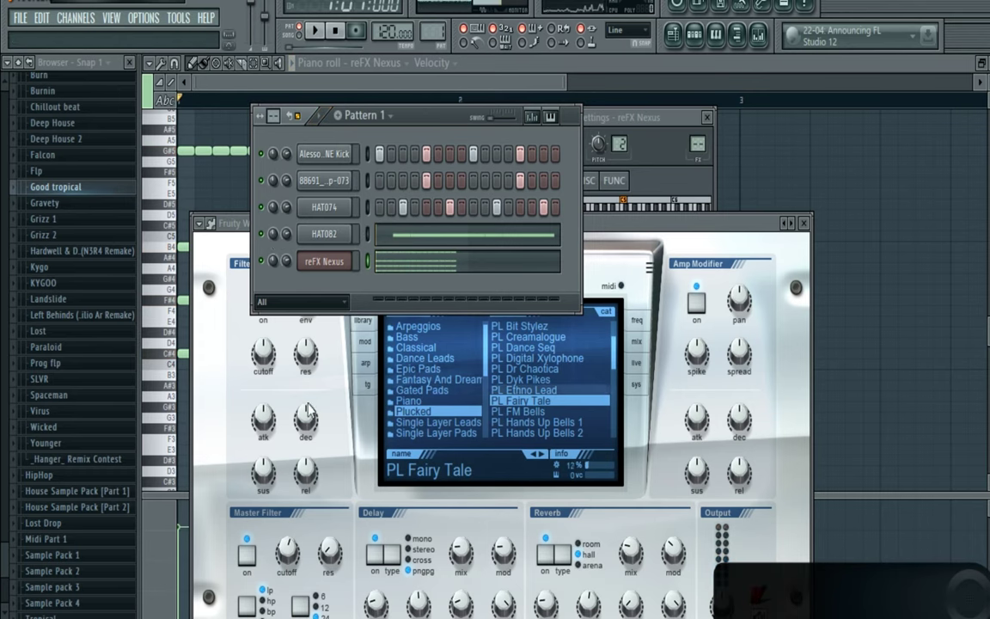
- Reload PL Dyk Pikes, switch to PL Creamalogue, and audition it with the master filter enabled
{"action": "left_click", "coordinate": [541, 378]}
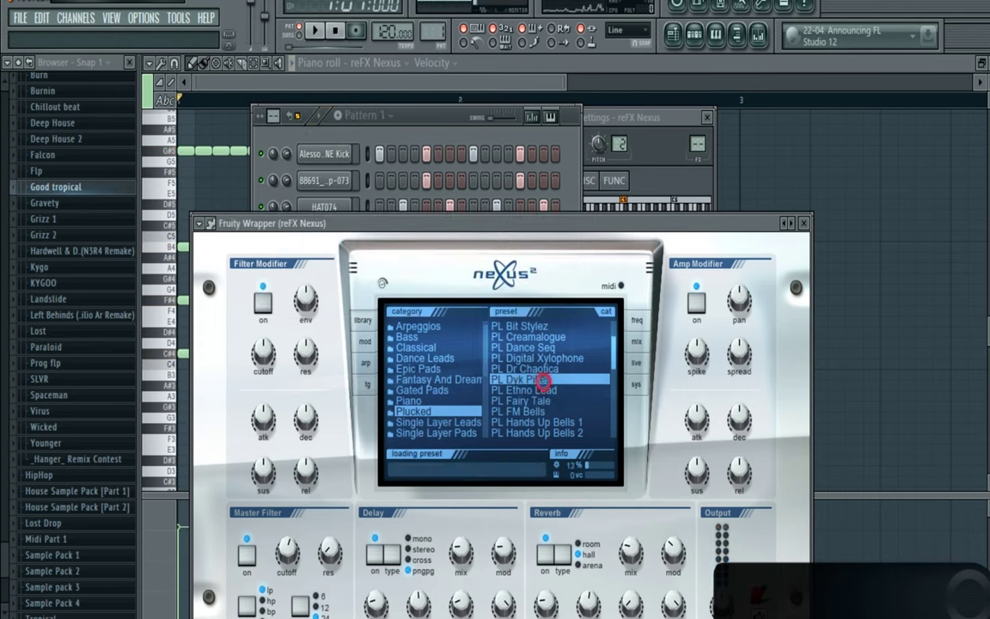
{"action": "left_click", "coordinate": [448, 126]}
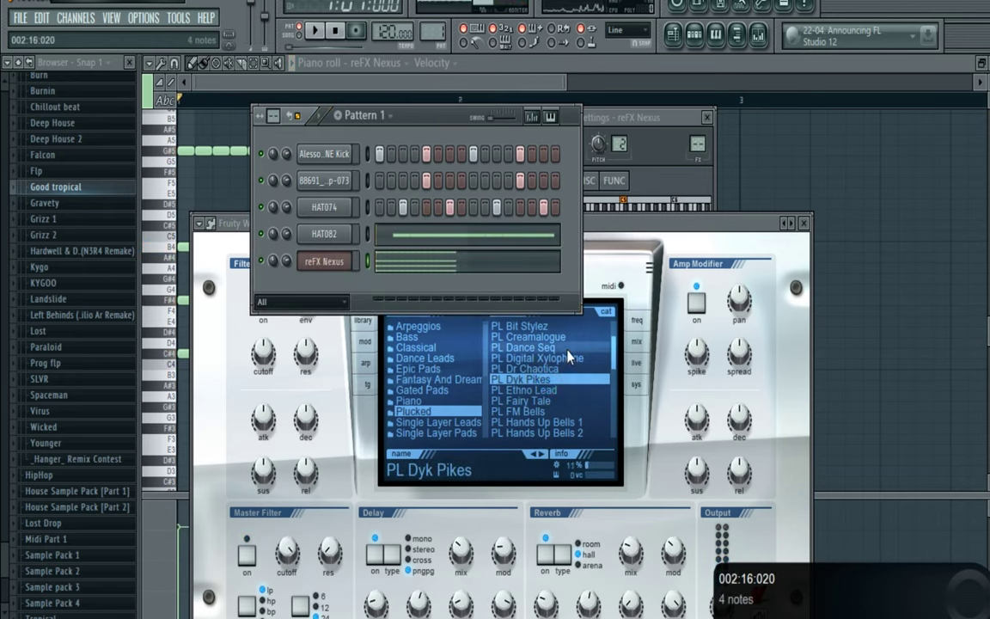
{"action": "left_click", "coordinate": [526, 339]}
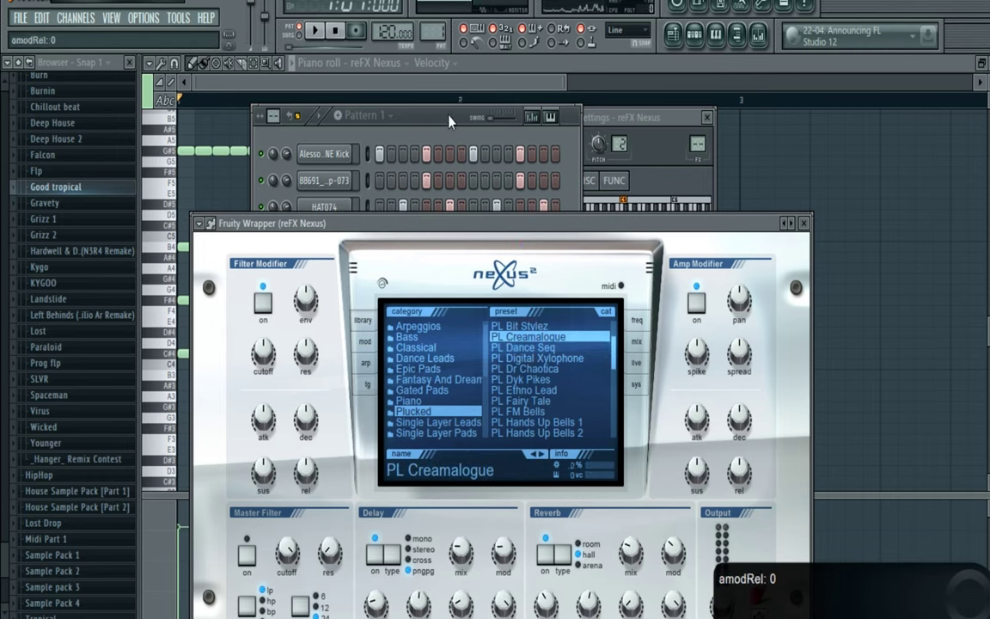
{"action": "left_click", "coordinate": [403, 112]}
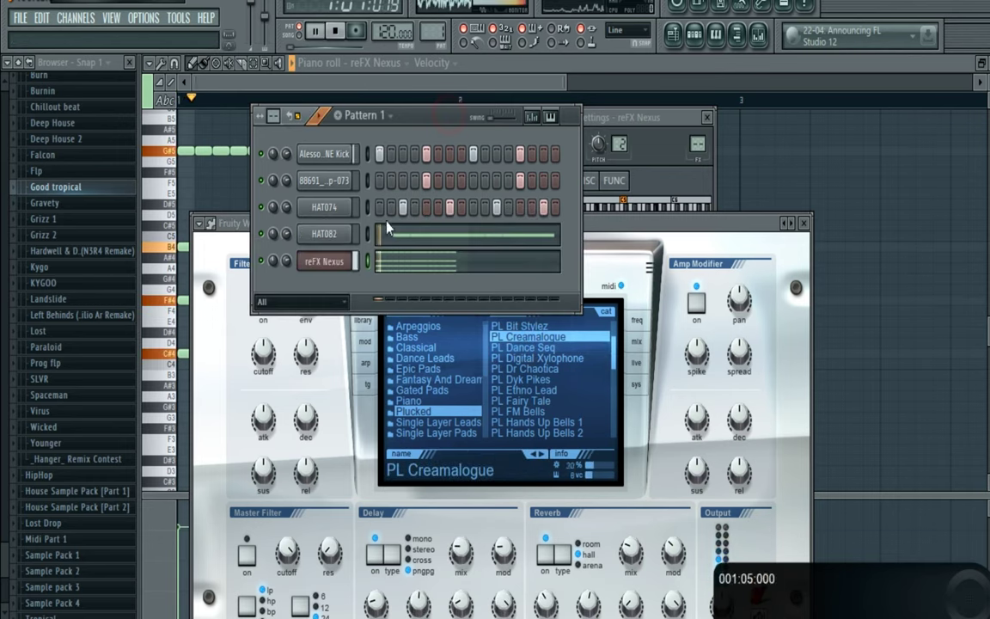
{"action": "left_click", "coordinate": [247, 560]}
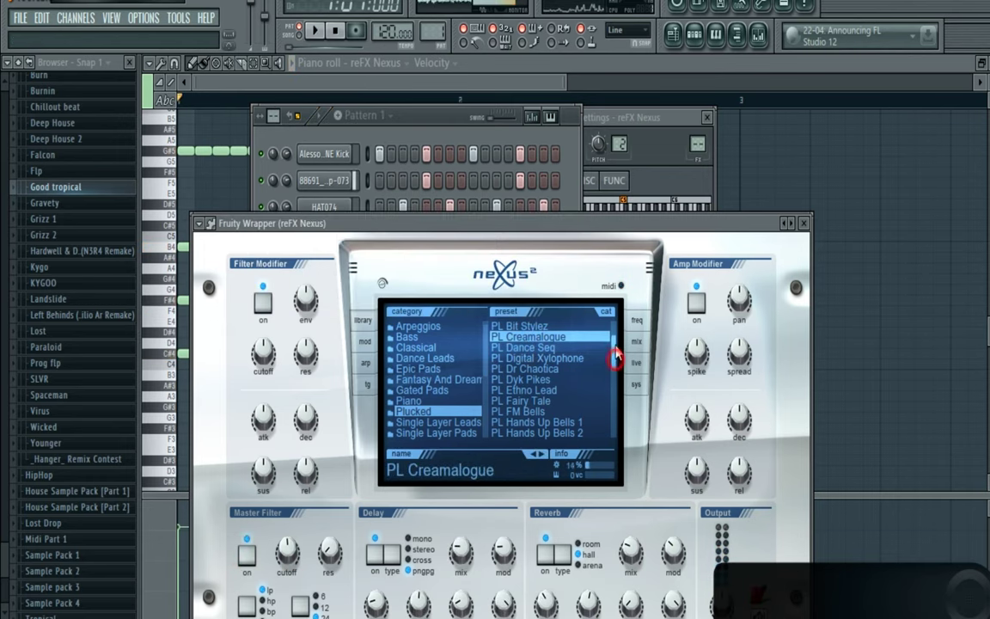
{"action": "scroll", "coordinate": [550, 386], "scroll_direction": "up", "scroll_amount": 2}
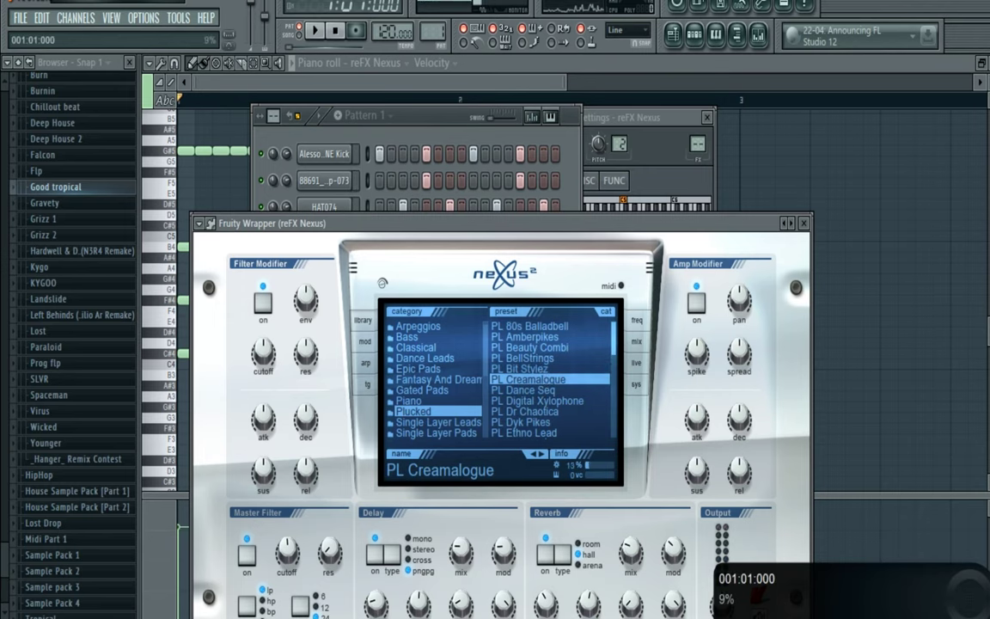
- Revoice the repeated chord in bar 1 of the Nexus piano roll to F#4, B4, F#5 and C#6 and play it
{"action": "left_click", "coordinate": [70, 617]}
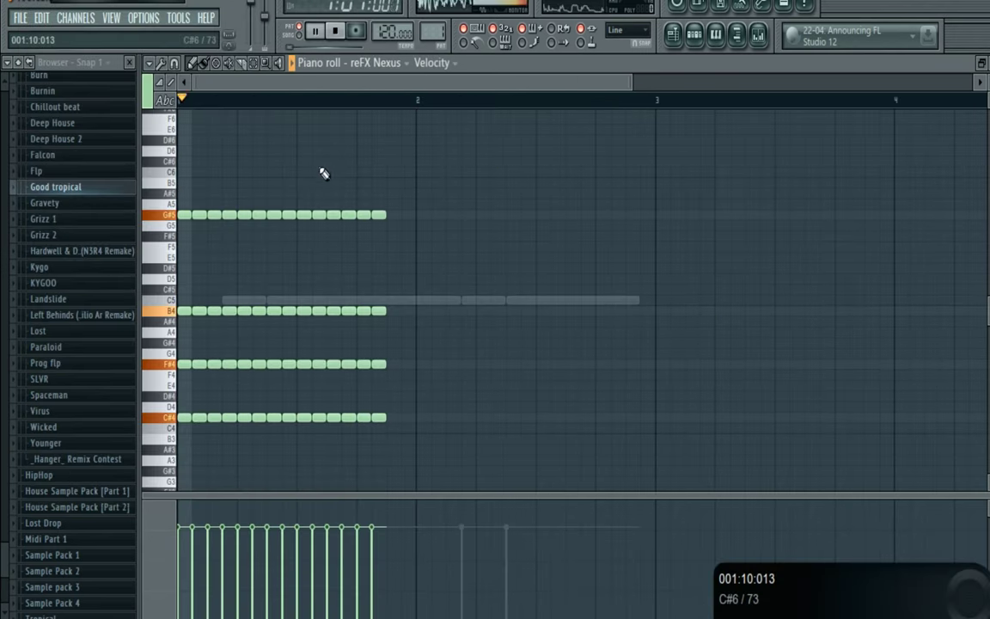
{"action": "left_click_drag", "start_coordinate": [392, 422], "coordinate": [70, 280]}
{"action": "left_click", "coordinate": [404, 235]}
{"action": "key", "text": "space"}
{"action": "left_click_drag", "start_coordinate": [378, 326], "coordinate": [182, 348]}
{"action": "key", "text": "space"}
{"action": "left_click", "coordinate": [250, 314], "text": "ctrl"}
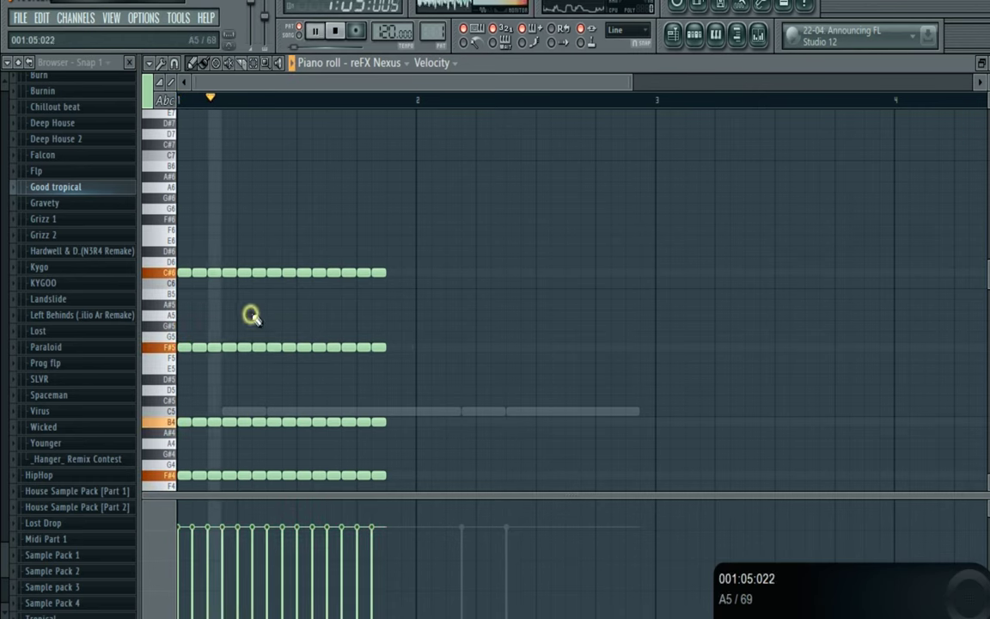
- Delete the F#4 note row from the bar 1 chord and play back the remaining three-note chord
{"action": "scroll", "coordinate": [375, 344], "scroll_direction": "down", "scroll_amount": 1}
{"action": "left_click", "coordinate": [483, 394], "text": "ctrl"}
{"action": "key", "text": "space"}
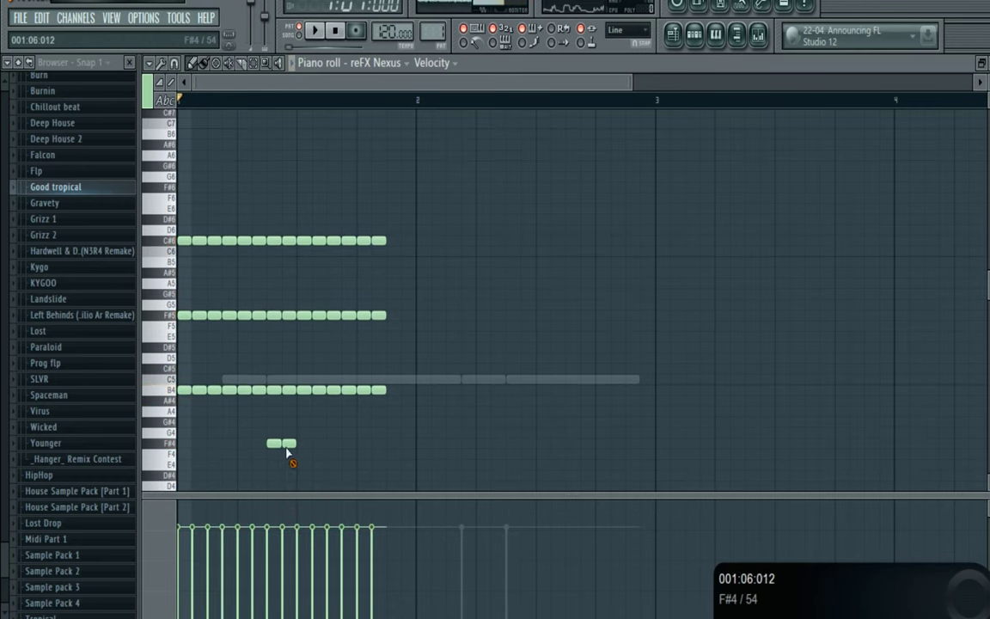
{"action": "right_click", "coordinate": [287, 444]}
{"action": "key", "text": "space"}
{"action": "key", "text": "space"}
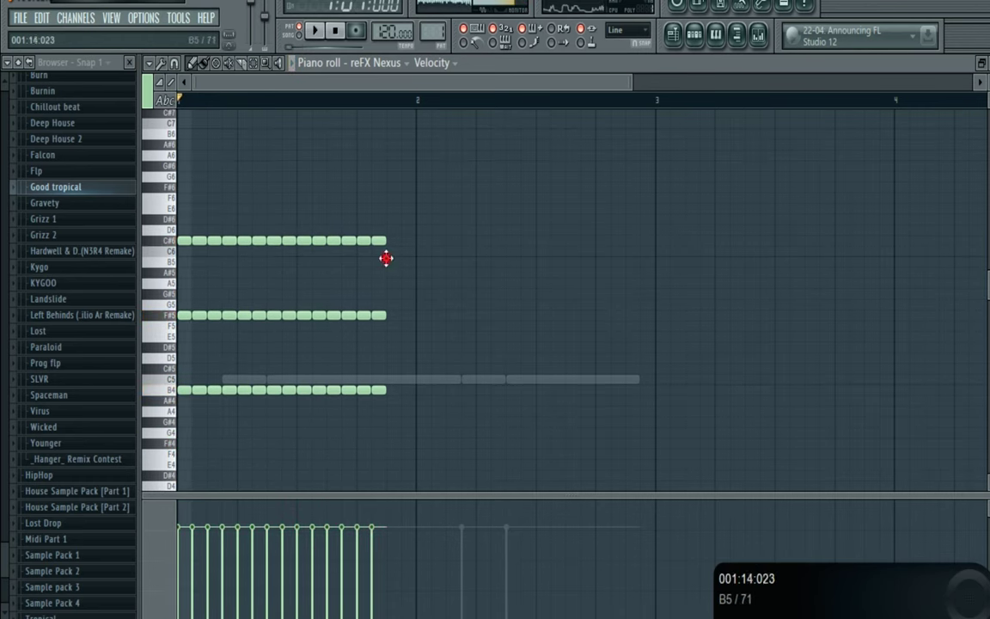
- Add two short chord hits on B5, E5 and A4 at the end of bar 1 and play the pattern
{"action": "left_click", "coordinate": [408, 263]}
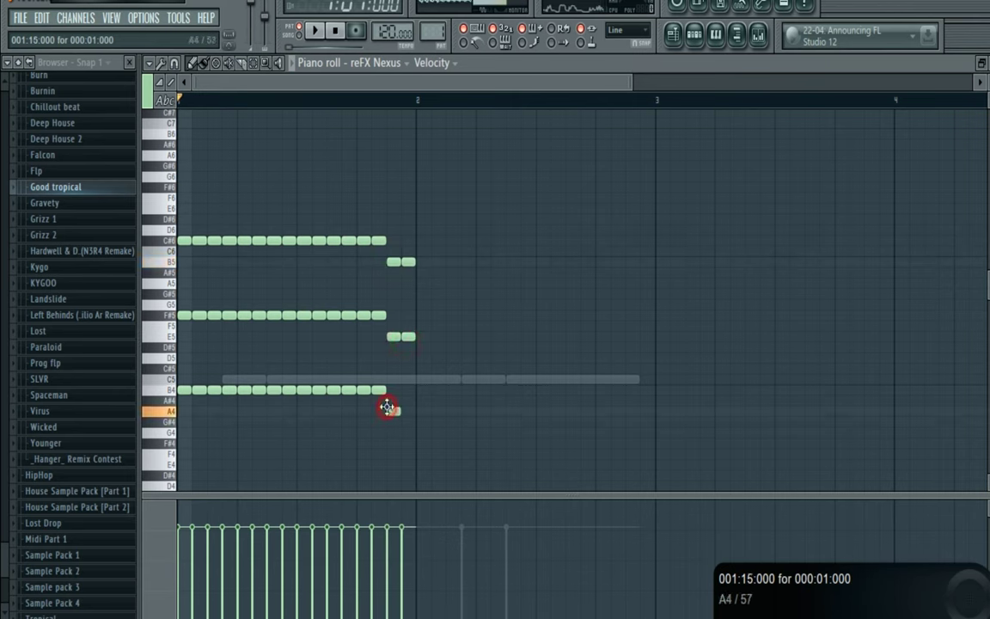
{"action": "key", "text": "space"}
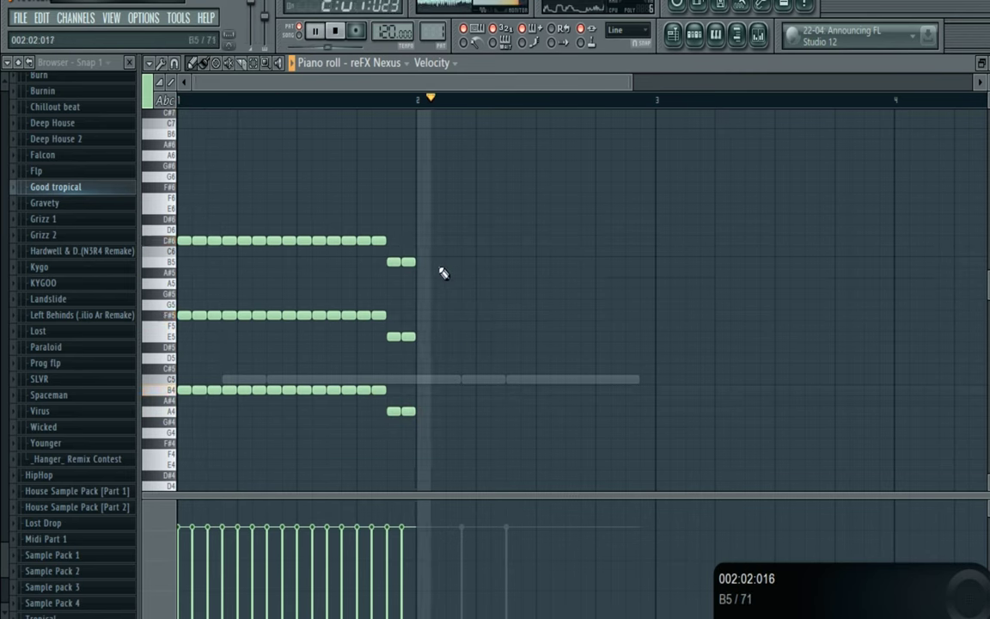
{"action": "key", "text": "space"}
- Fill bar 2 with 14 repeated chord hits on A5, D5 and F#4 and play the progression
{"action": "left_click_drag", "start_coordinate": [391, 217], "coordinate": [416, 446]}
{"action": "key", "text": "space"}
{"action": "key", "text": "space"}
{"action": "key", "text": "space"}
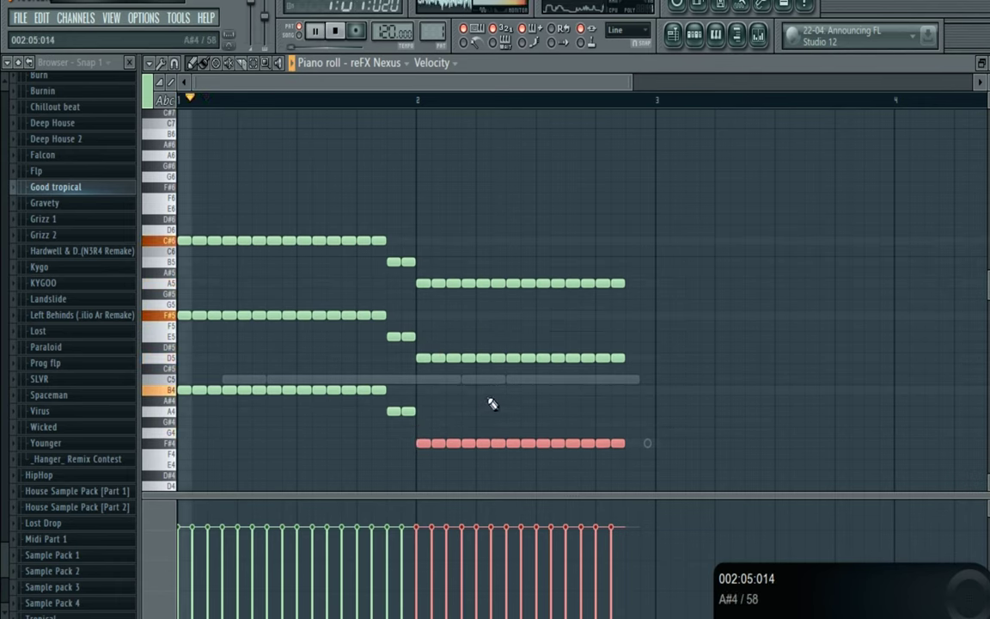
{"action": "left_click", "coordinate": [491, 401], "text": "ctrl"}
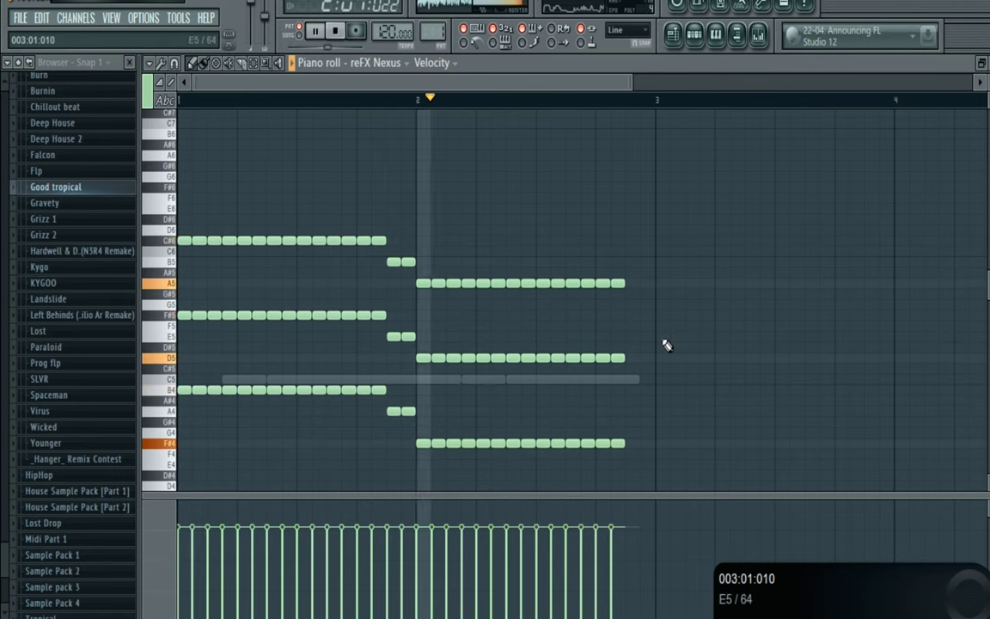
- Raise the last six chord hits of bar 2 to B5, E5 and G#4 and play the progression
{"action": "key", "text": "space"}
{"action": "left_click_drag", "start_coordinate": [539, 280], "coordinate": [614, 414]}
{"action": "key", "text": "space"}
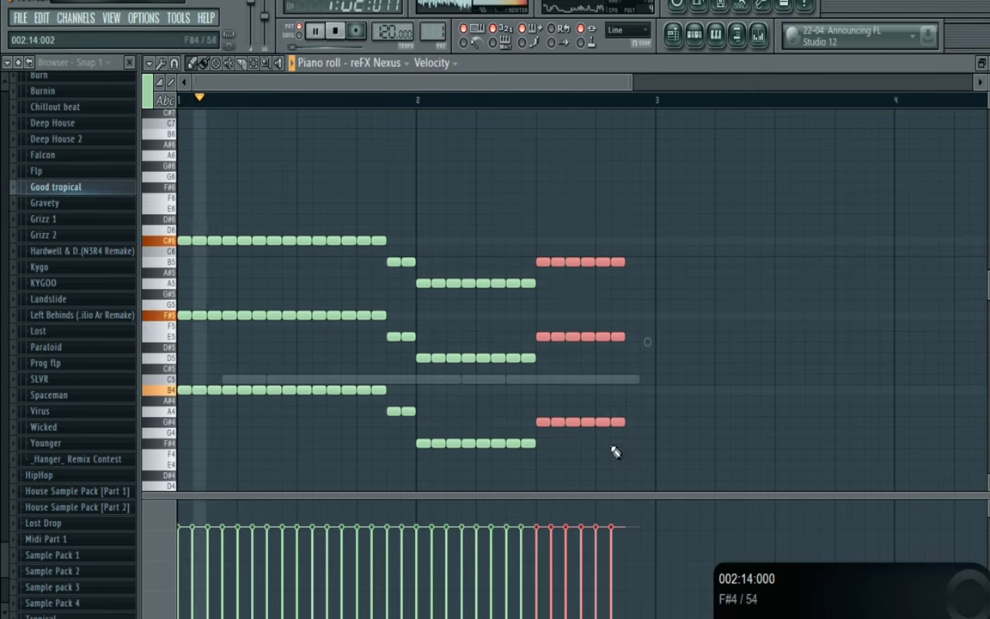
{"action": "left_click", "coordinate": [615, 449], "text": "ctrl"}
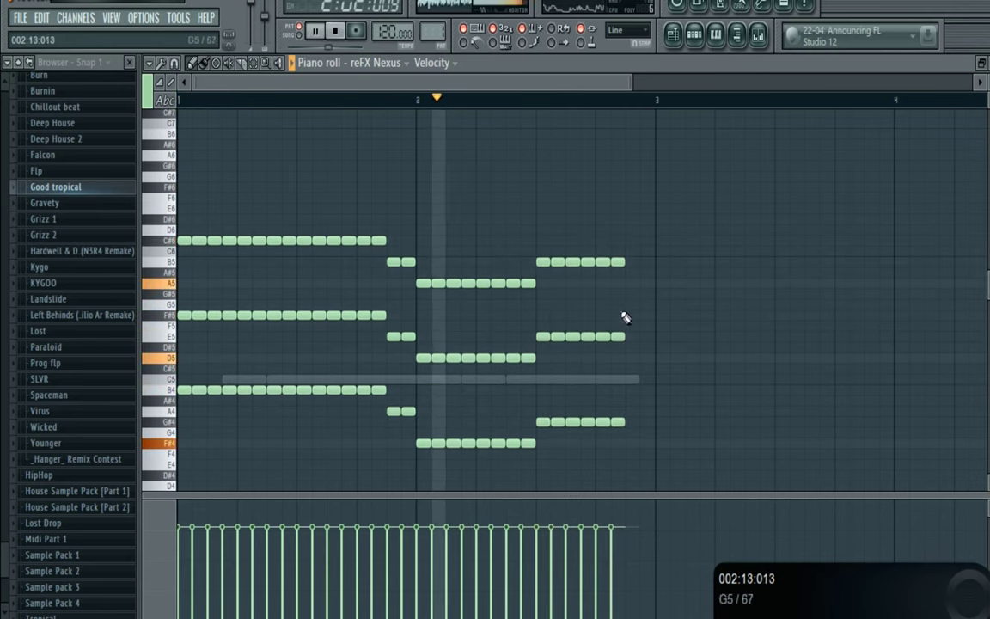
{"action": "key", "text": "space"}
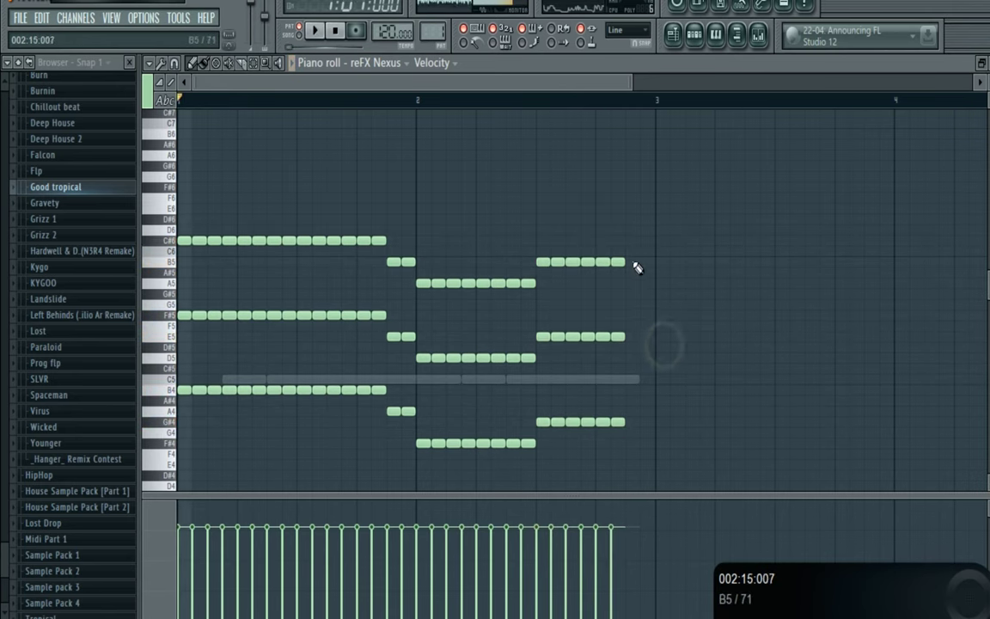
{"action": "key", "text": "space"}
- Open reFX Nexus, set the PL Dyk Pikes master filter cutoff to about 61, and audition the chord progression
{"action": "left_click_drag", "start_coordinate": [632, 82], "coordinate": [758, 74]}
{"action": "key", "text": "F6"}
{"action": "key", "text": "space"}
{"action": "left_click", "coordinate": [314, 261]}
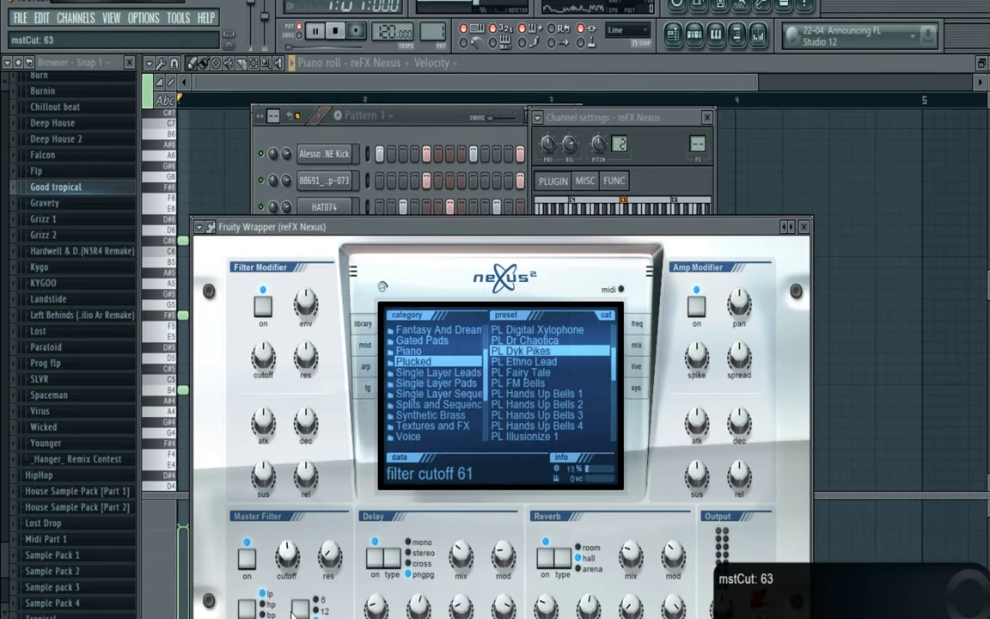
{"action": "key", "text": "space"}
{"action": "left_click_drag", "start_coordinate": [399, 89], "coordinate": [433, 93]}
{"action": "right_click", "coordinate": [487, 206]}
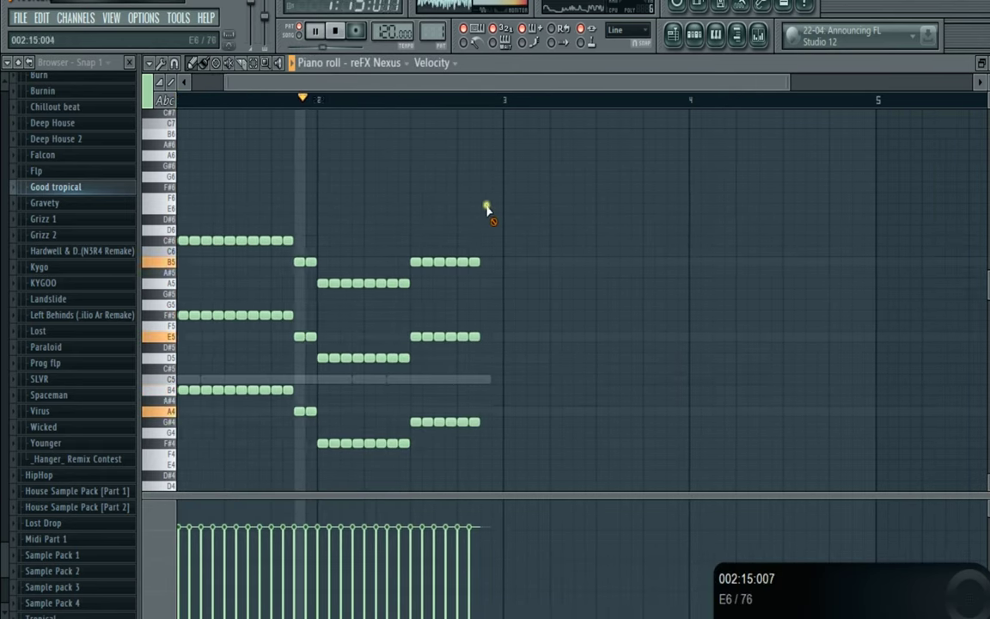
{"action": "key", "text": "space"}
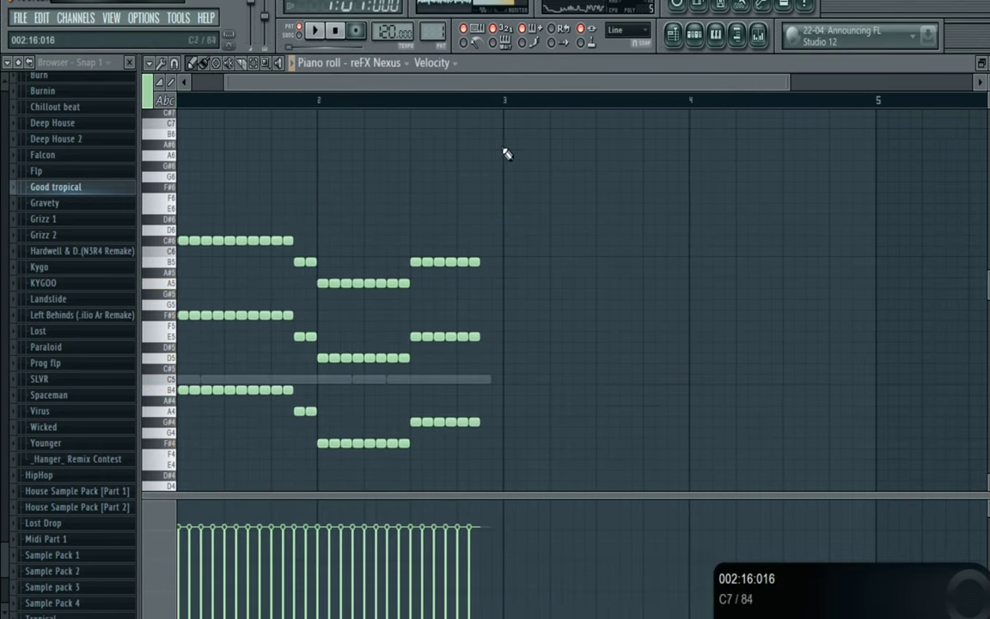
- Copy the first eight hits of the bar 1 chord to the start of bar 3
{"action": "left_click_drag", "start_coordinate": [227, 82], "coordinate": [192, 81]}
{"action": "key", "text": "ctrl+a"}
{"action": "left_click", "coordinate": [217, 211], "text": "ctrl"}
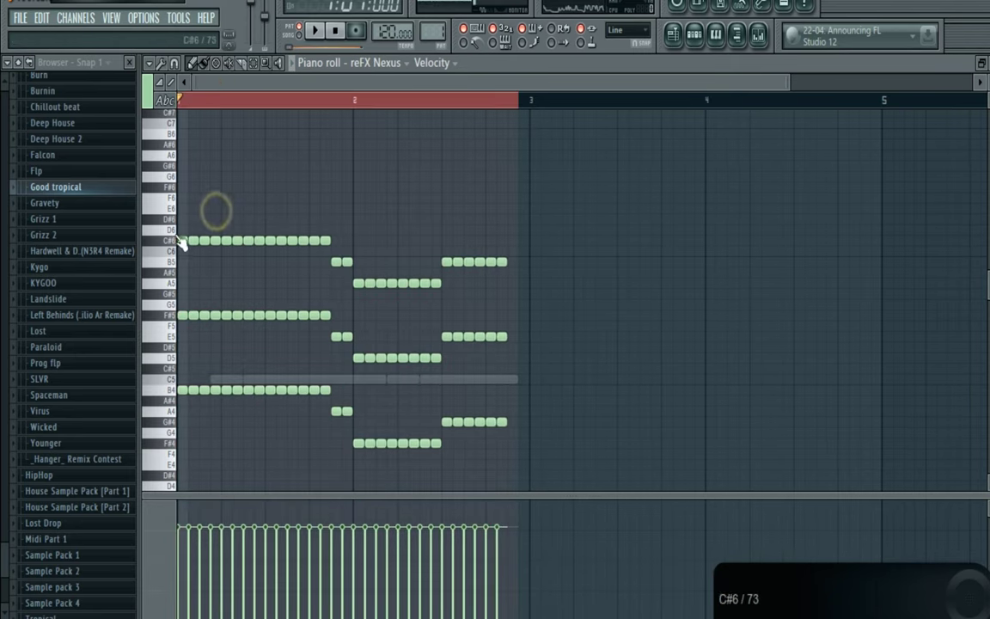
{"action": "left_click", "coordinate": [183, 100]}
{"action": "left_click_drag", "start_coordinate": [191, 234], "coordinate": [604, 403]}
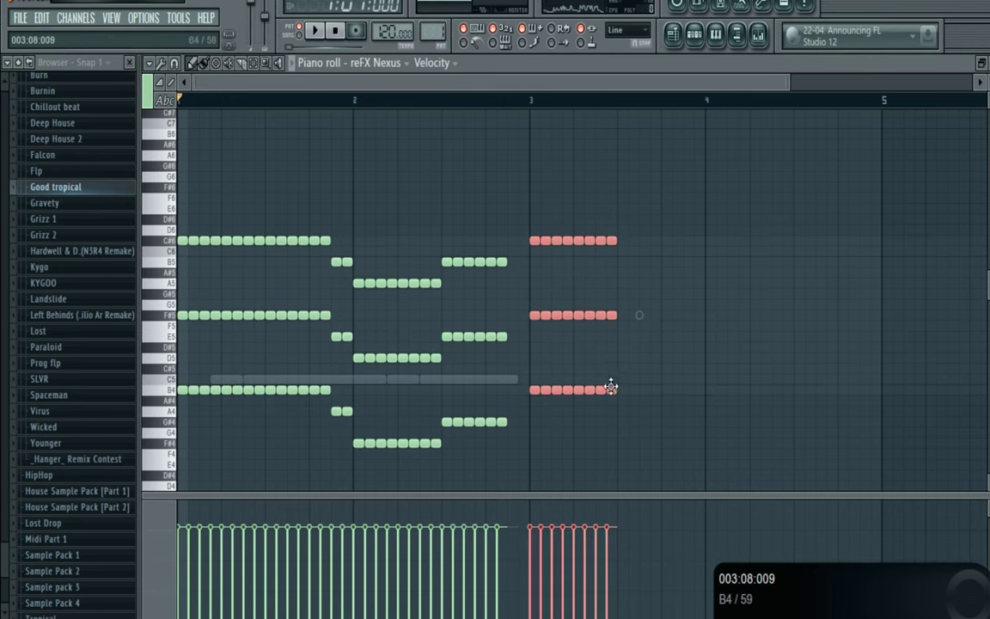
{"action": "left_click", "coordinate": [649, 337], "text": "ctrl"}
- Try the top notes of the bar 3 chord on E6, settle them on D6, and play the result
{"action": "left_click_drag", "start_coordinate": [622, 227], "coordinate": [523, 262]}
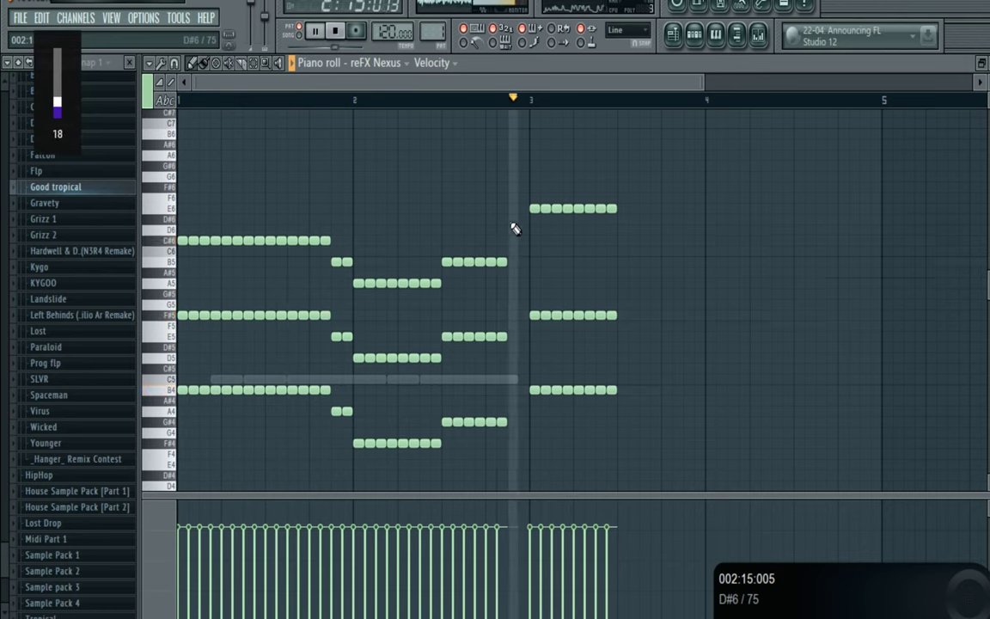
{"action": "key", "text": "space"}
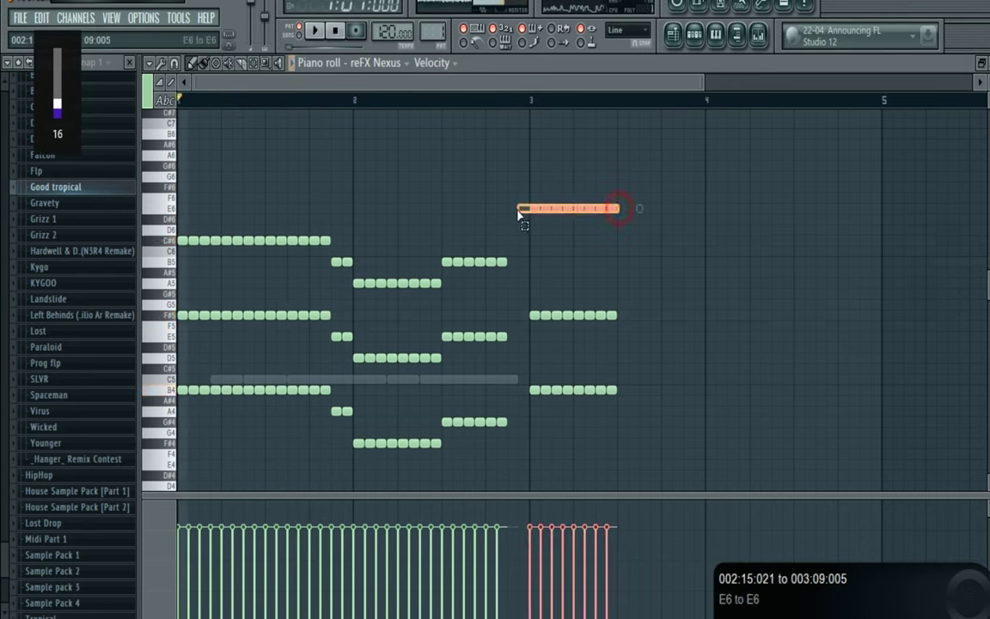
{"action": "left_click", "coordinate": [534, 260]}
{"action": "key", "text": "space"}
- Fill the second half of bar 3 with four F#6 and four E6 top notes over eight-note rows on E5 and A4
{"action": "left_click_drag", "start_coordinate": [592, 82], "coordinate": [647, 90]}
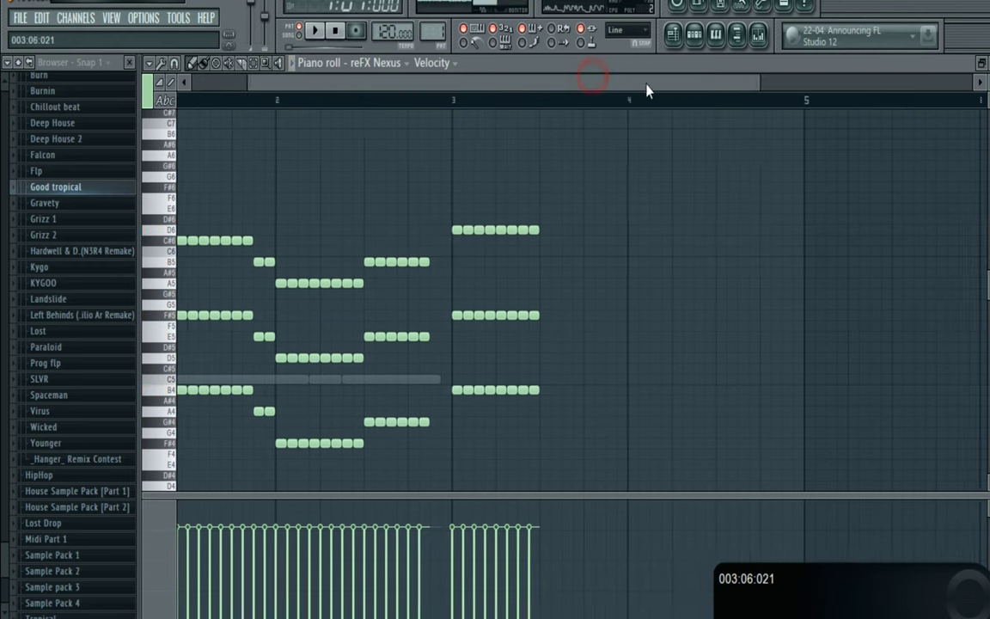
{"action": "left_click_drag", "start_coordinate": [533, 231], "coordinate": [501, 249]}
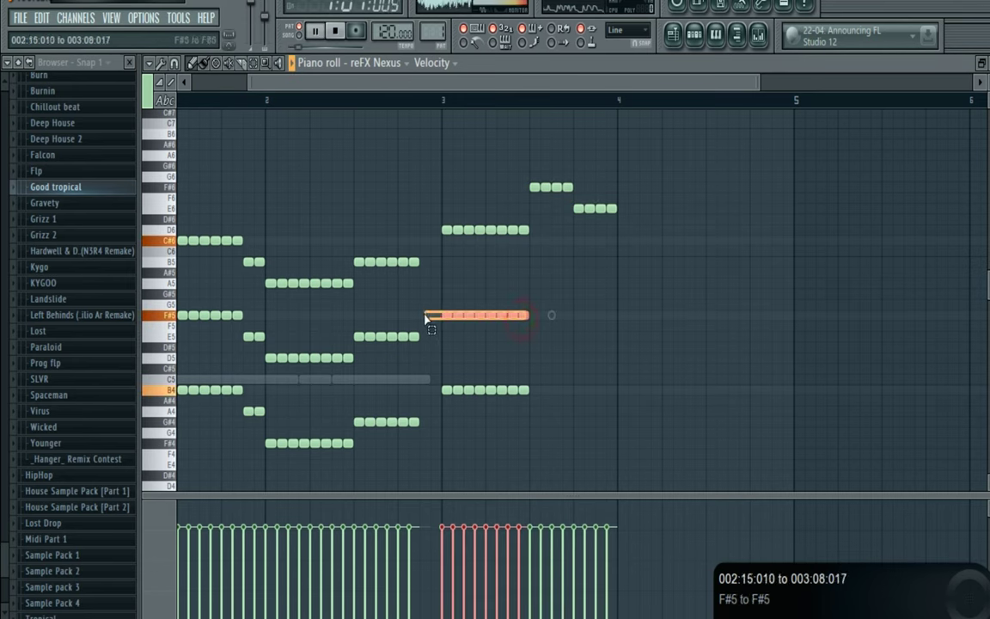
{"action": "left_click_drag", "start_coordinate": [445, 310], "coordinate": [526, 391]}
{"action": "key", "text": "space"}
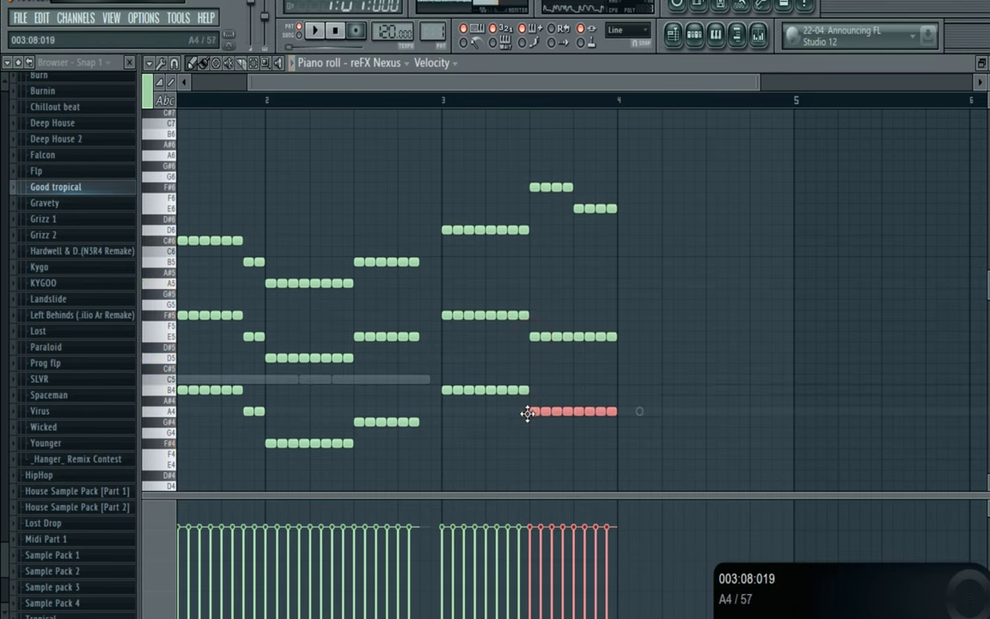
- Make the second half of bar 3's top row eight E6 notes and fill the first half of bar 4 with eight-note rows on C#6, D5 and A4
{"action": "key", "text": "space"}
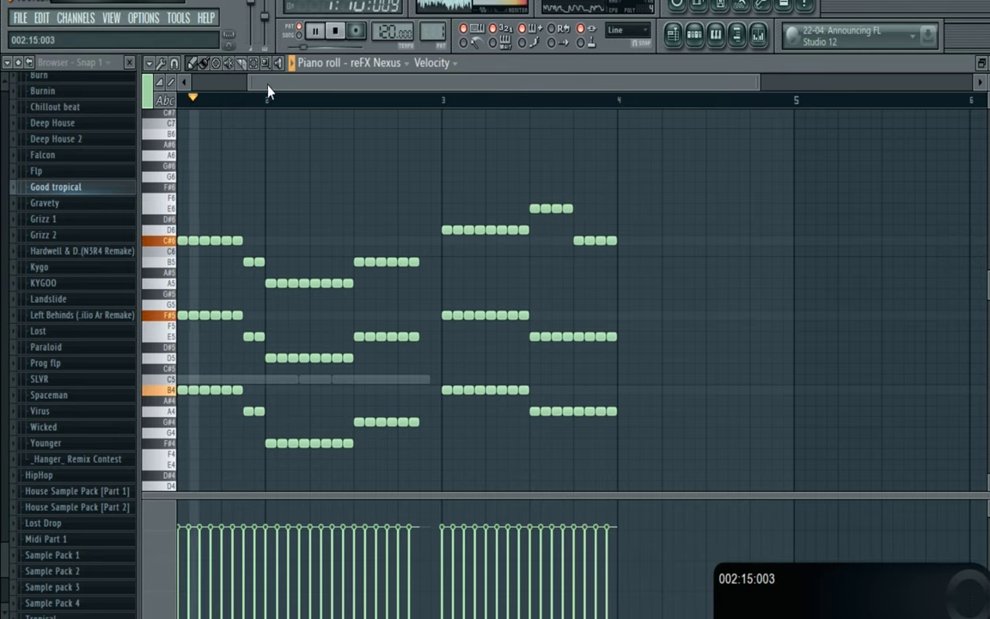
{"action": "left_click_drag", "start_coordinate": [248, 84], "coordinate": [192, 84]}
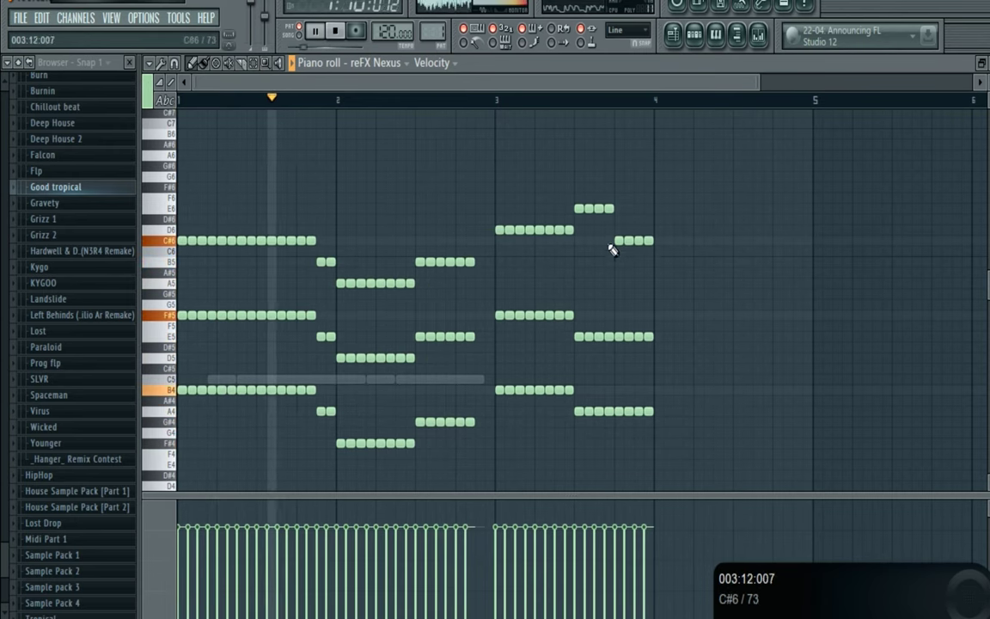
{"action": "mouse_move", "coordinate": [612, 244]}
{"action": "left_mouse_down"}
{"action": "mouse_move", "coordinate": [676, 210]}
{"action": "mouse_move", "coordinate": [668, 222]}
{"action": "mouse_move", "coordinate": [578, 213]}
{"action": "mouse_move", "coordinate": [656, 226]}
{"action": "mouse_move", "coordinate": [659, 266]}
{"action": "left_mouse_up"}
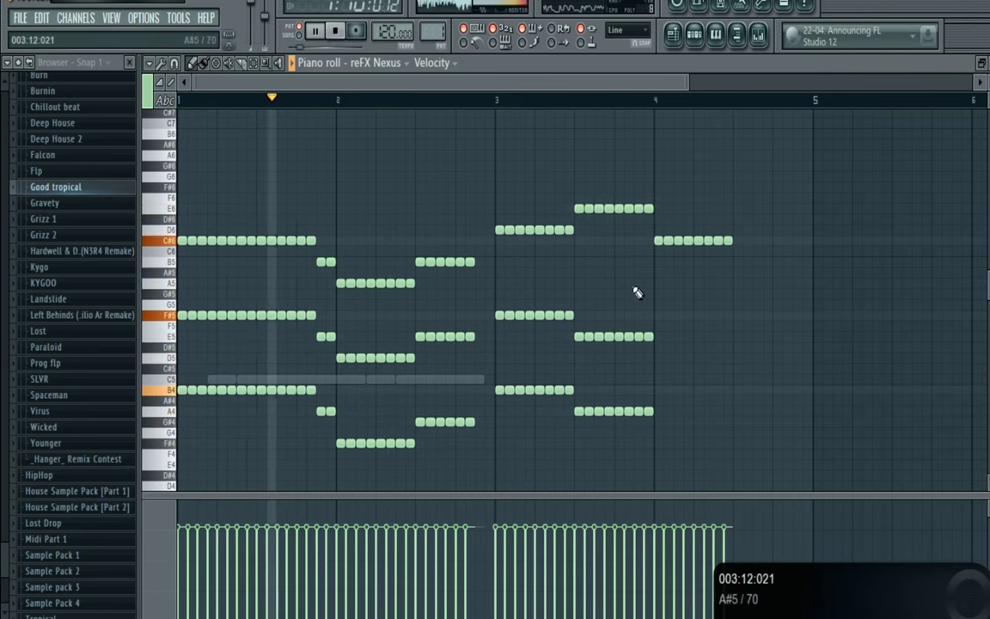
{"action": "scroll", "coordinate": [638, 293], "scroll_direction": "down", "scroll_amount": 1}
{"action": "mouse_move", "coordinate": [660, 308]}
{"action": "left_mouse_down"}
{"action": "mouse_move", "coordinate": [579, 309]}
{"action": "mouse_move", "coordinate": [654, 306]}
{"action": "mouse_move", "coordinate": [658, 326]}
{"action": "left_mouse_up"}
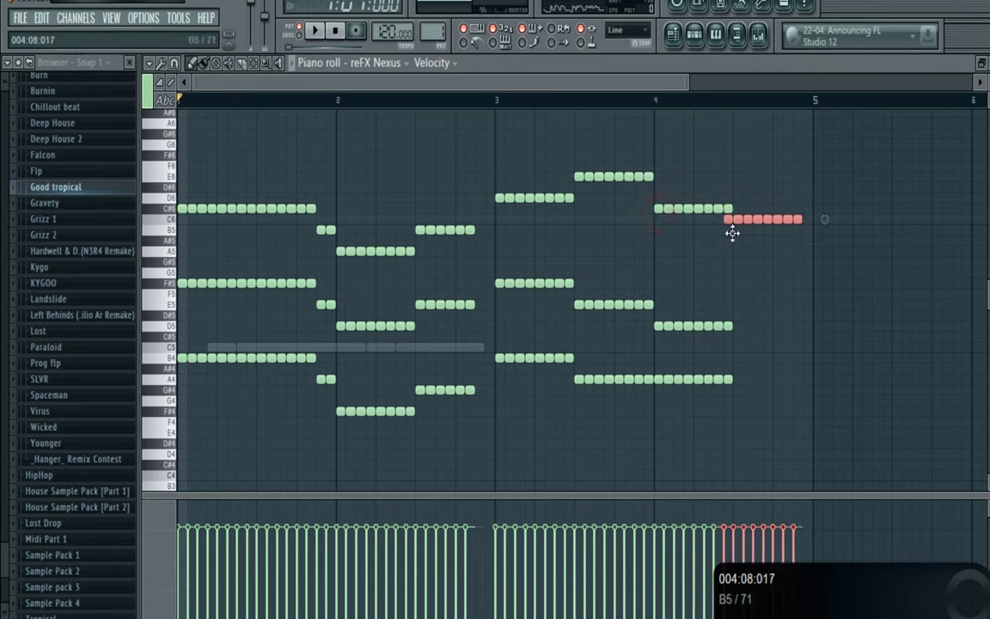
- Fill the second half of bar 4 with eight-note rows on B5, C#5 and G#4 while the pattern plays
{"action": "key", "text": "space"}
{"action": "left_click_drag", "start_coordinate": [736, 326], "coordinate": [682, 358]}
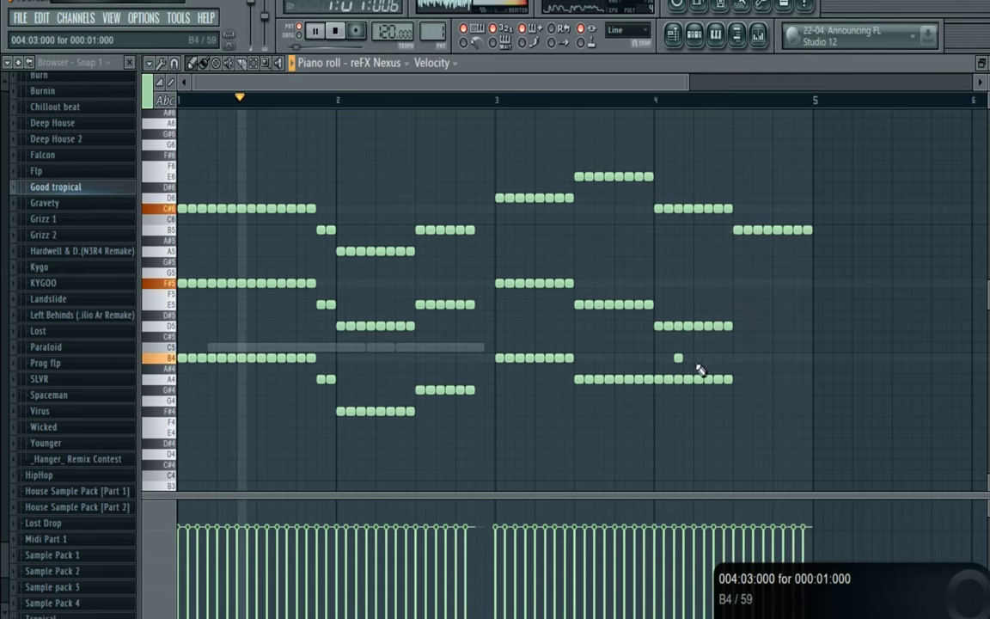
{"action": "key", "text": "ctrl+z"}
{"action": "mouse_move", "coordinate": [736, 326]}
{"action": "left_mouse_down"}
{"action": "mouse_move", "coordinate": [661, 365]}
{"action": "mouse_move", "coordinate": [655, 380]}
{"action": "left_mouse_up"}
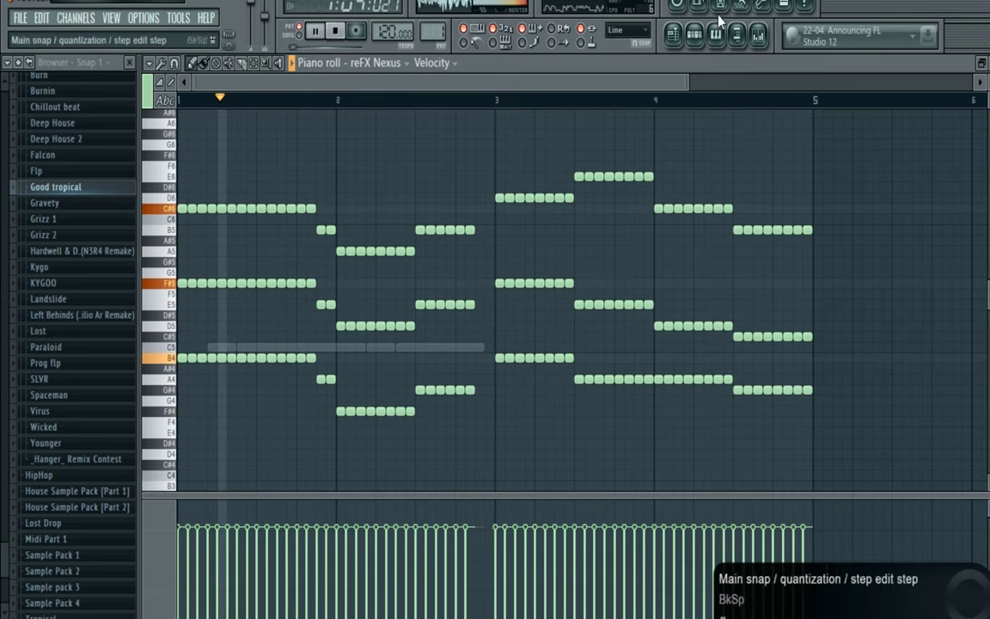
- Duplicate the four C5 notes of the HAT082 channel so the copy starts on step 4 of bar 3
{"action": "left_click", "coordinate": [694, 34]}
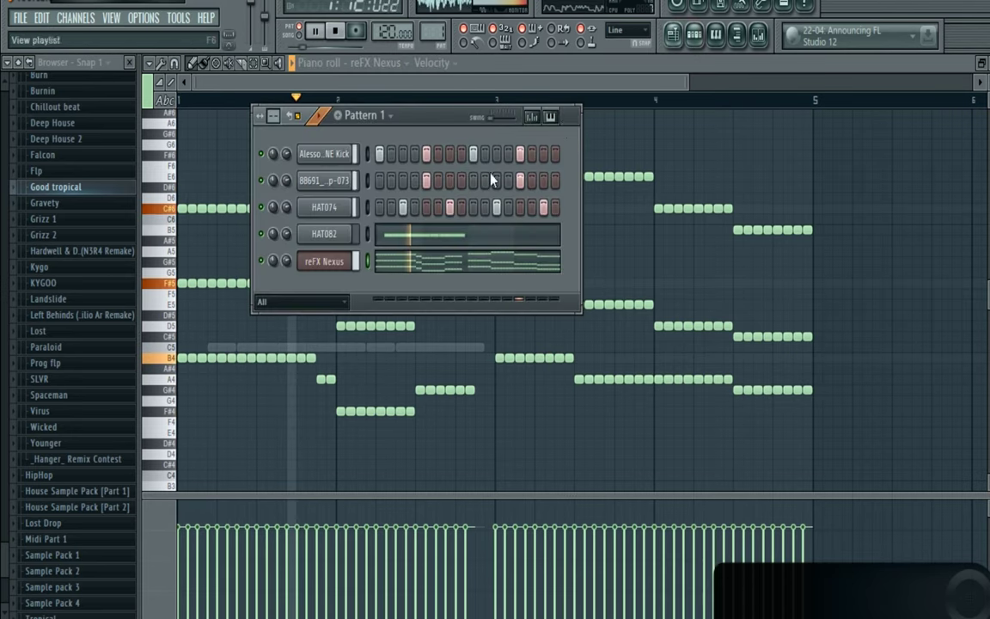
{"action": "left_click", "coordinate": [411, 240]}
{"action": "key", "text": "ctrl+a"}
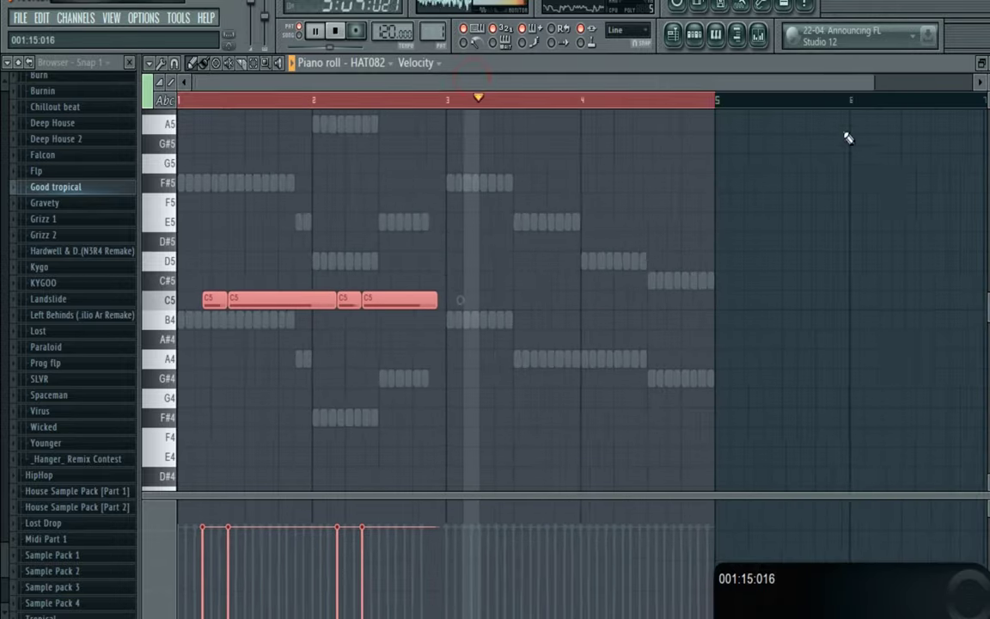
{"action": "scroll", "coordinate": [848, 138], "scroll_direction": "down", "scroll_amount": 2}
{"action": "key", "text": "ctrl+b"}
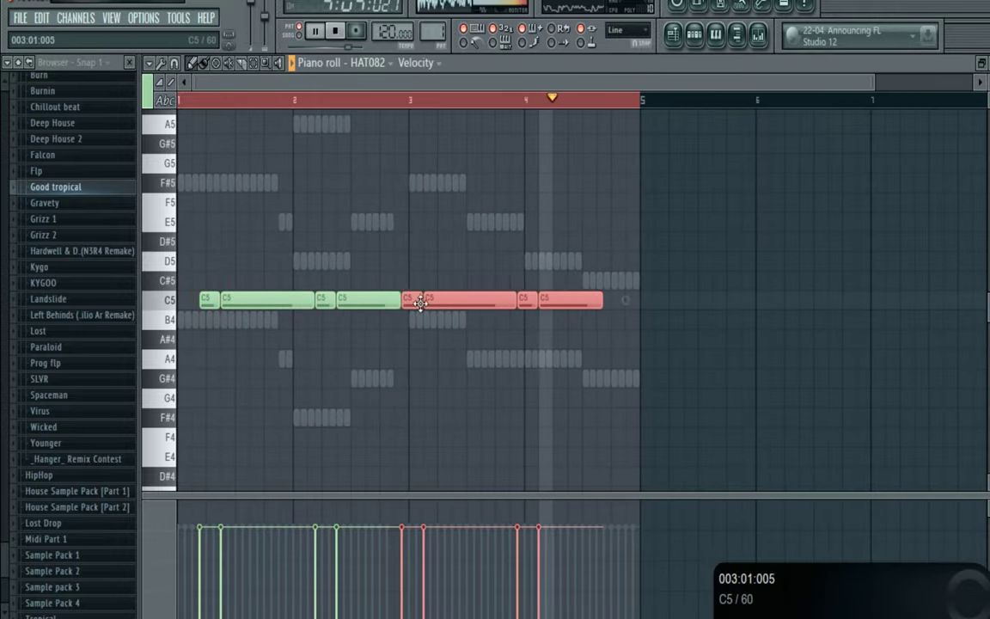
{"action": "left_click_drag", "start_coordinate": [416, 303], "coordinate": [441, 305]}
{"action": "left_click", "coordinate": [417, 342]}
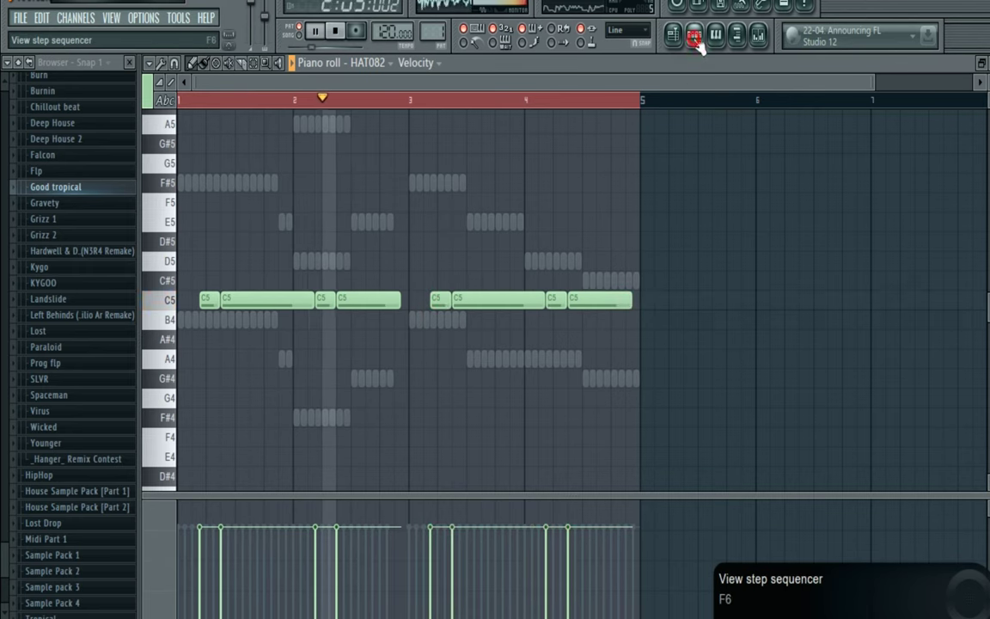
- Reopen the reFX Nexus piano roll and lower the last four top notes of bar 4 to A5
{"action": "left_click", "coordinate": [696, 38]}
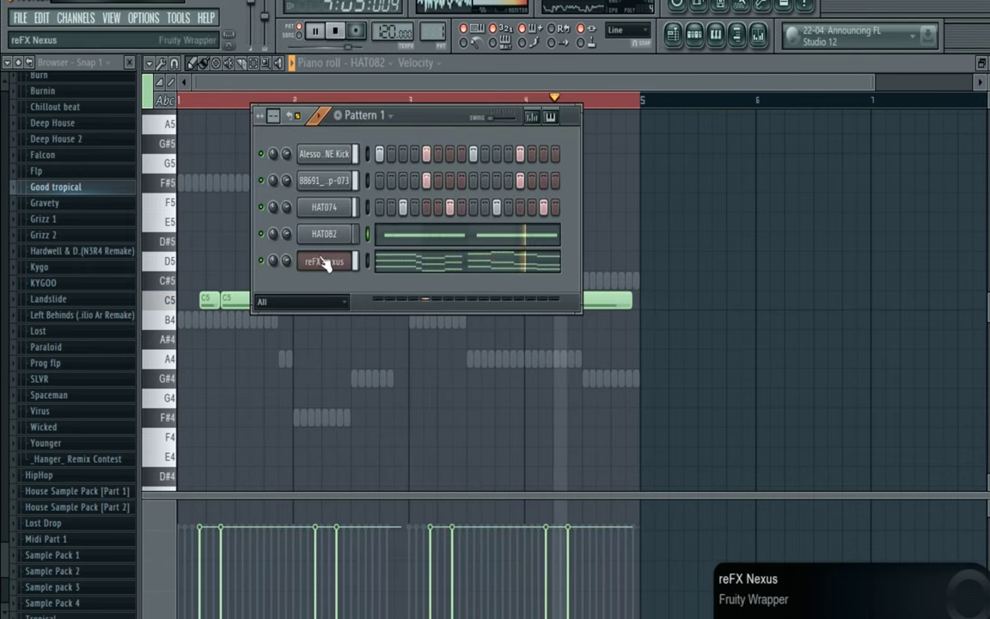
{"action": "left_click", "coordinate": [687, 249]}
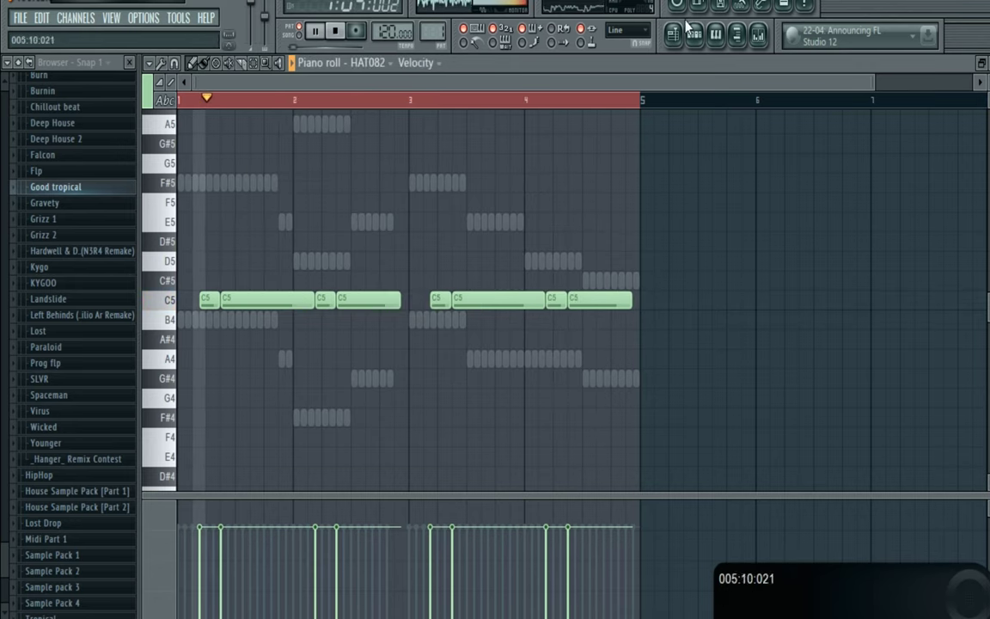
{"action": "left_click", "coordinate": [692, 32]}
{"action": "left_click", "coordinate": [553, 264]}
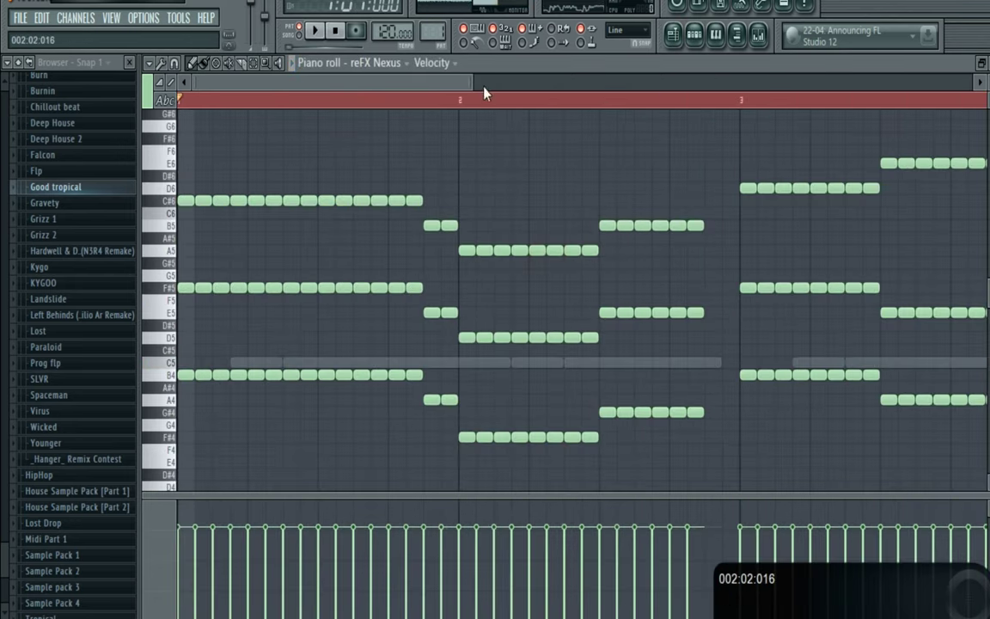
{"action": "left_click_drag", "start_coordinate": [472, 83], "coordinate": [969, 84]}
{"action": "left_click_drag", "start_coordinate": [581, 227], "coordinate": [572, 231]}
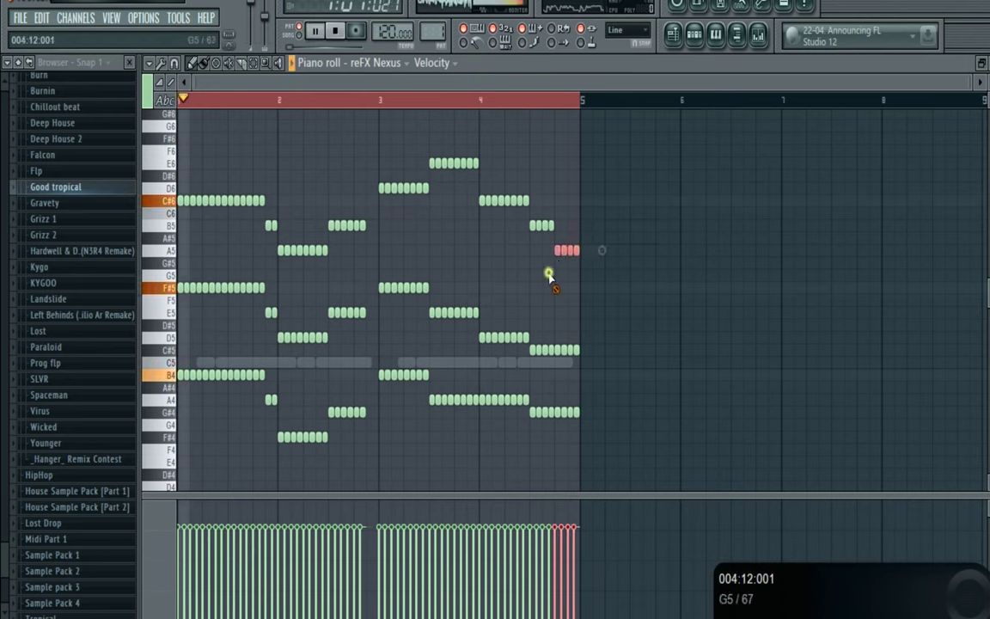
{"action": "left_click_drag", "start_coordinate": [581, 256], "coordinate": [570, 251]}
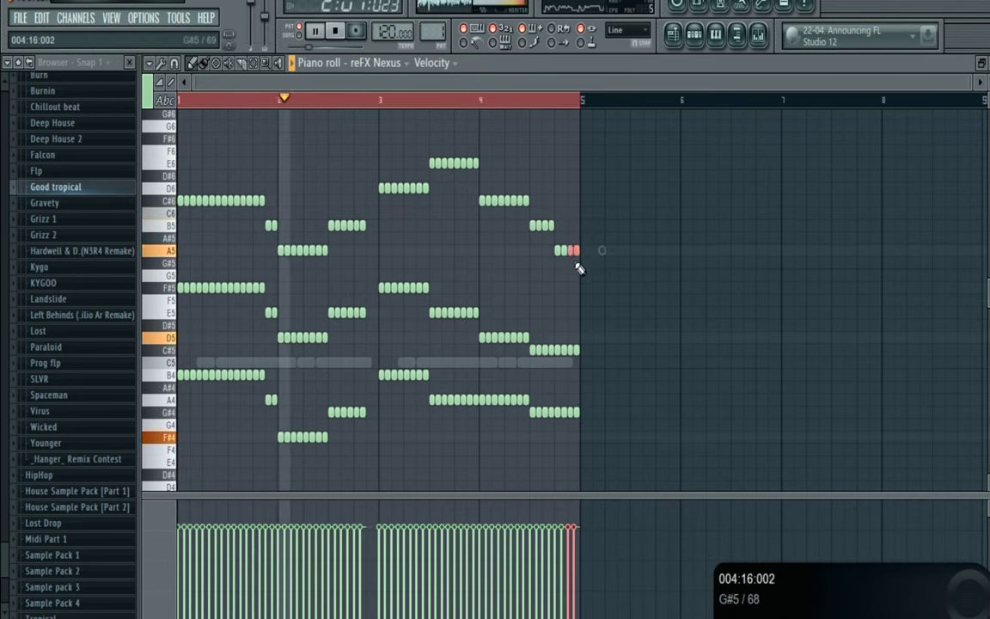
{"action": "left_click", "coordinate": [572, 270]}
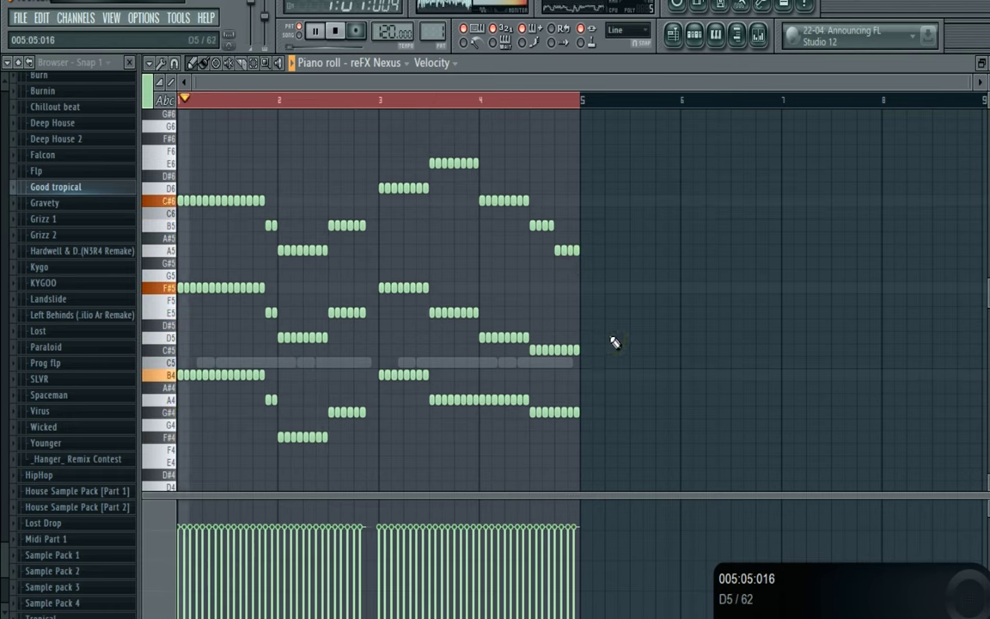
- Swap the top notes in the second half of bar 4 so four A5 notes come before four B5 notes
{"action": "left_click", "coordinate": [554, 250]}
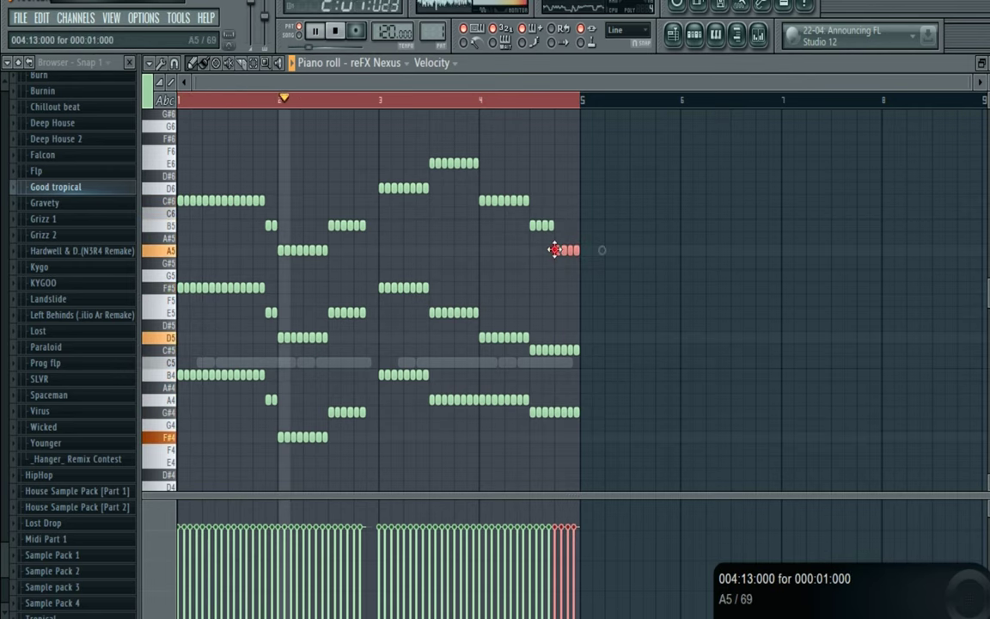
{"action": "left_click", "coordinate": [537, 225]}
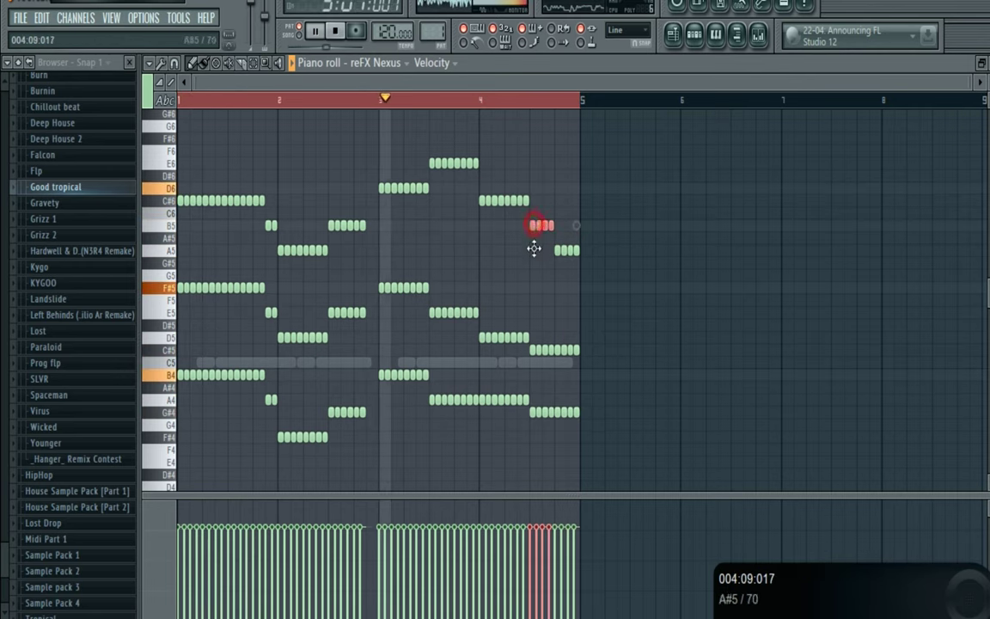
{"action": "left_click_drag", "start_coordinate": [533, 226], "coordinate": [554, 253]}
{"action": "left_click_drag", "start_coordinate": [559, 250], "coordinate": [559, 225]}
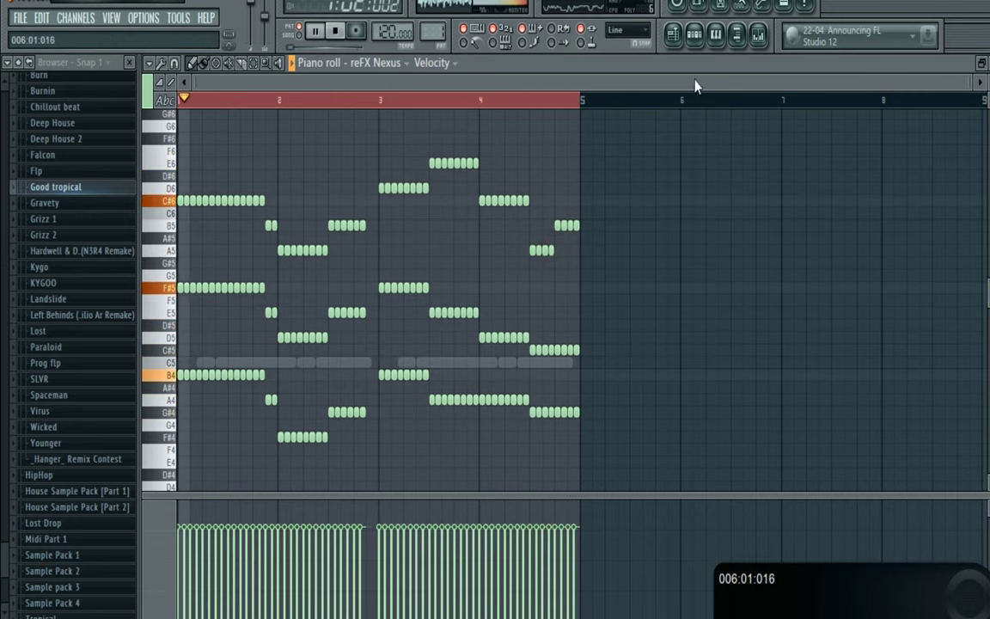
- Stop playback, add a second Nexus channel and load the Kygo preset into it
{"action": "left_click", "coordinate": [694, 34]}
{"action": "key", "text": "space"}
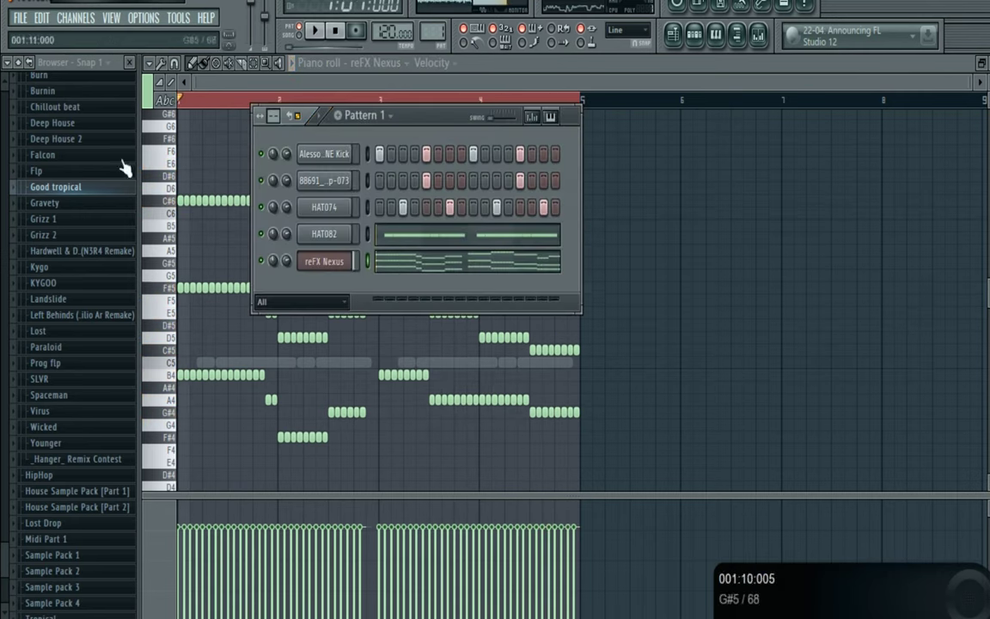
{"action": "left_click", "coordinate": [79, 19]}
{"action": "mouse_move", "coordinate": [83, 35]}
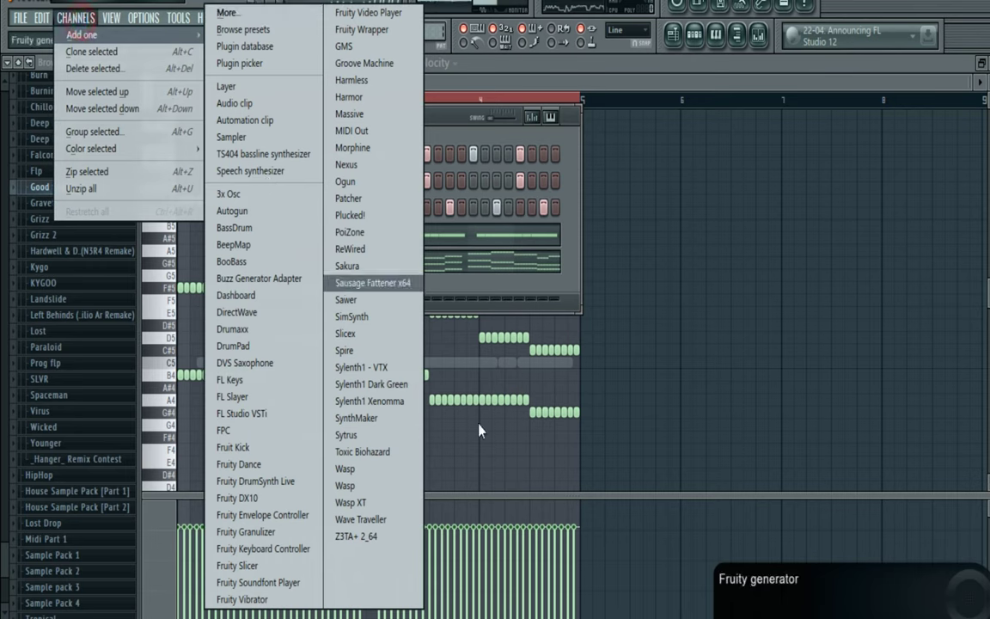
{"action": "left_click", "coordinate": [376, 164]}
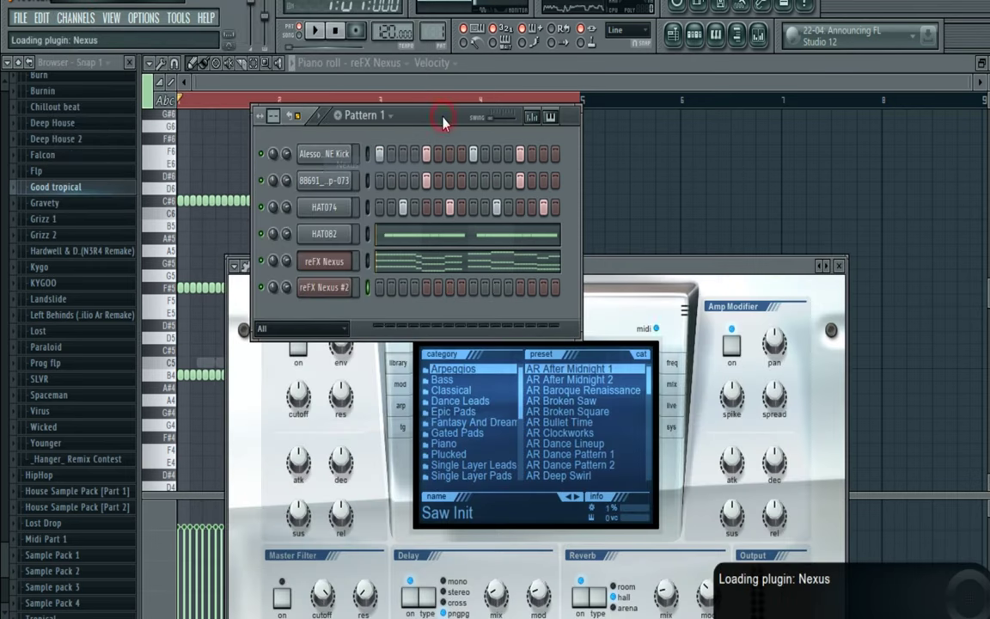
{"action": "left_click", "coordinate": [234, 266]}
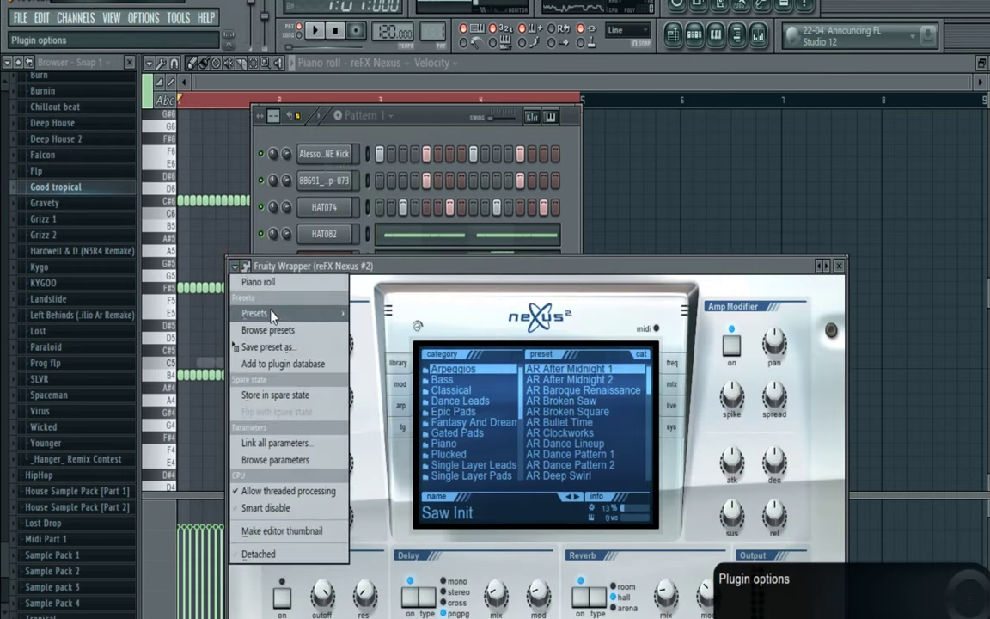
{"action": "mouse_move", "coordinate": [269, 315]}
{"action": "left_click", "coordinate": [371, 375]}
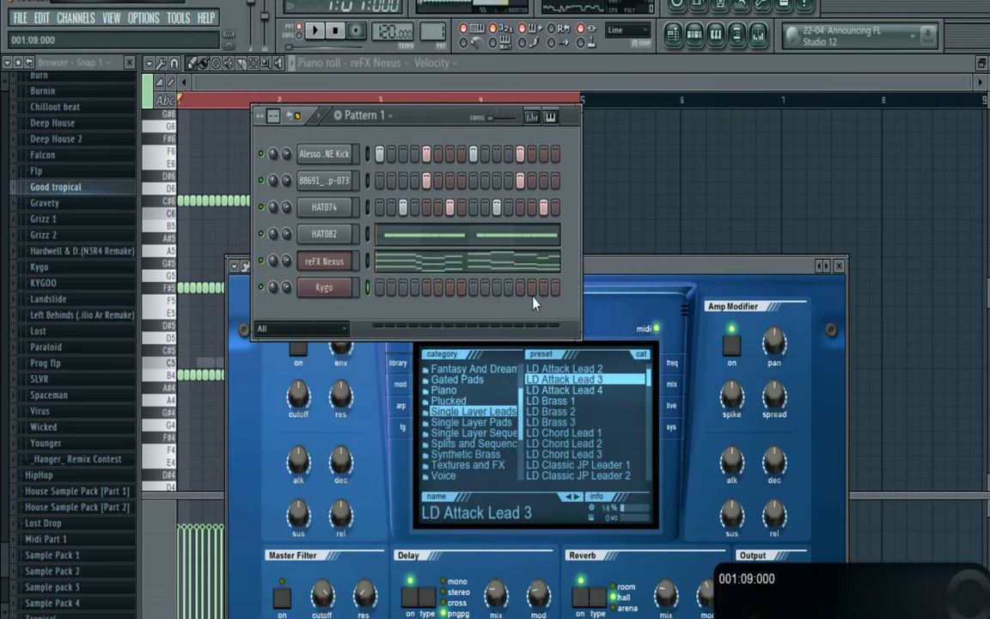
{"action": "left_click", "coordinate": [494, 522]}
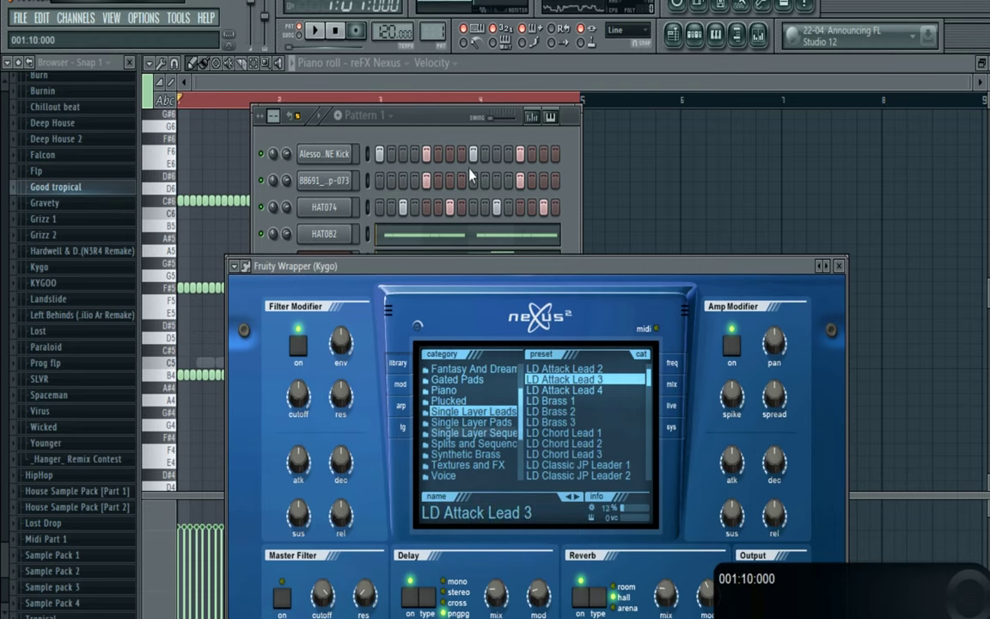
- In the Kygo channel's piano roll, place C#6 notes on steps 1, 4 and 7 and a B5 note on step 15 of bar 1
{"action": "left_click", "coordinate": [448, 121]}
{"action": "right_click", "coordinate": [351, 293]}
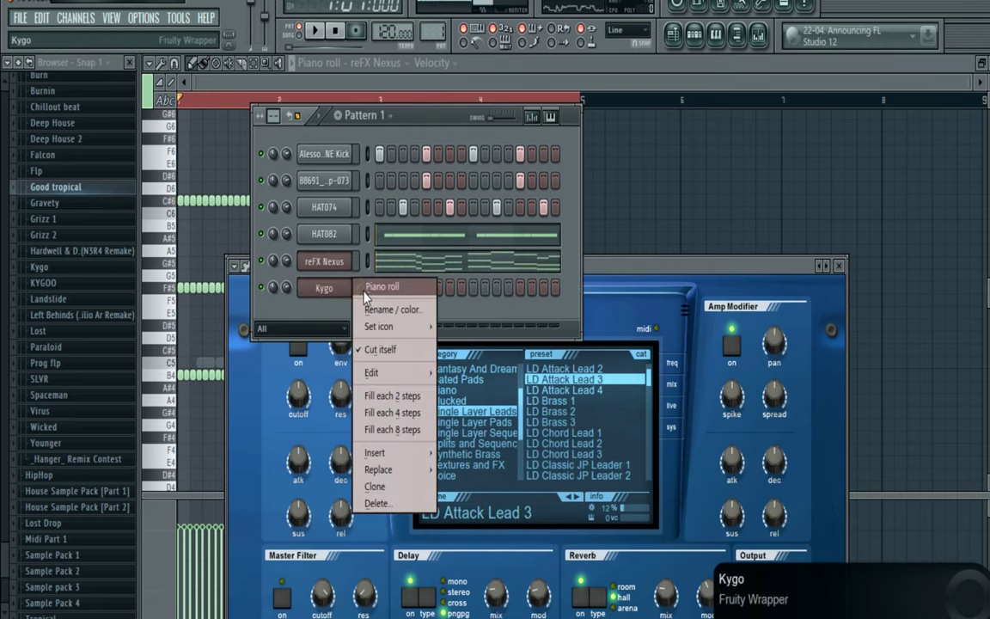
{"action": "left_click", "coordinate": [364, 293]}
{"action": "left_click", "coordinate": [188, 247]}
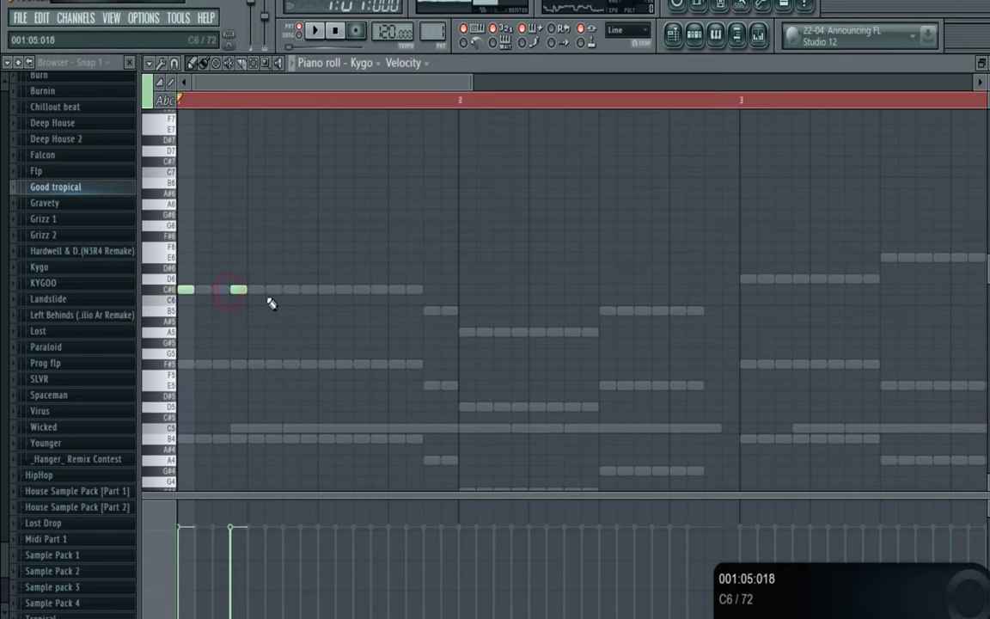
{"action": "key", "text": "space"}
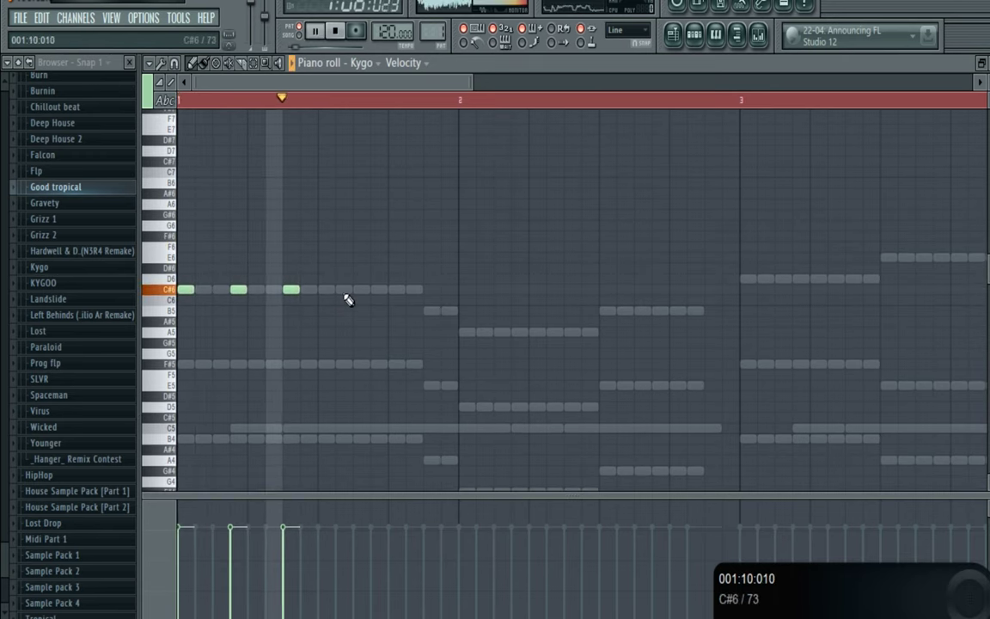
{"action": "key", "text": "space"}
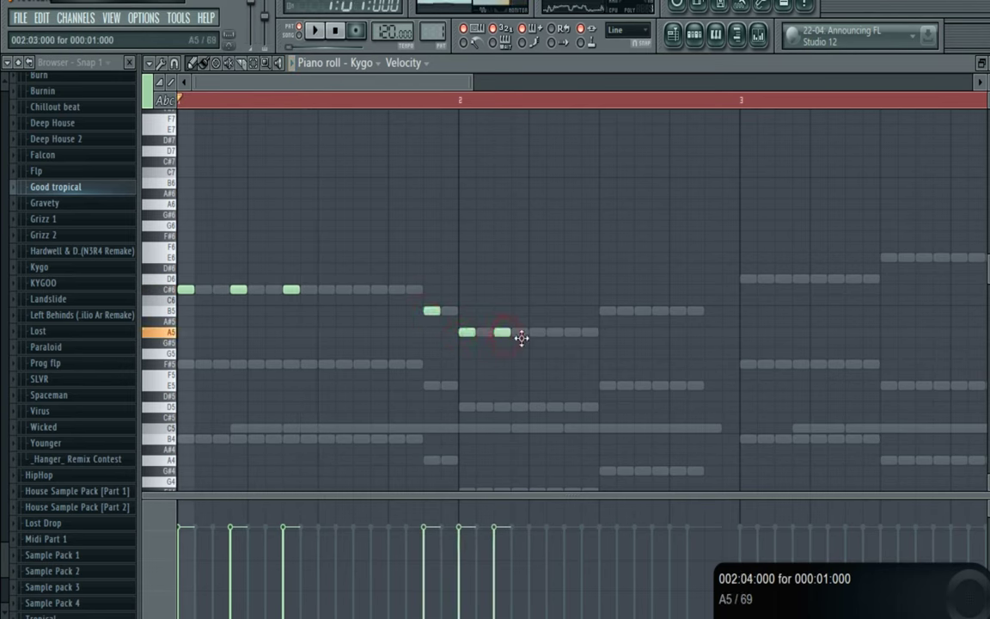
- Fill bar 2 of the Kygo lead with A5 notes on steps 1, 4 and 7 and B5 notes on steps 9, 12, 14 and 15
{"action": "key", "text": "space"}
{"action": "left_click", "coordinate": [573, 333]}
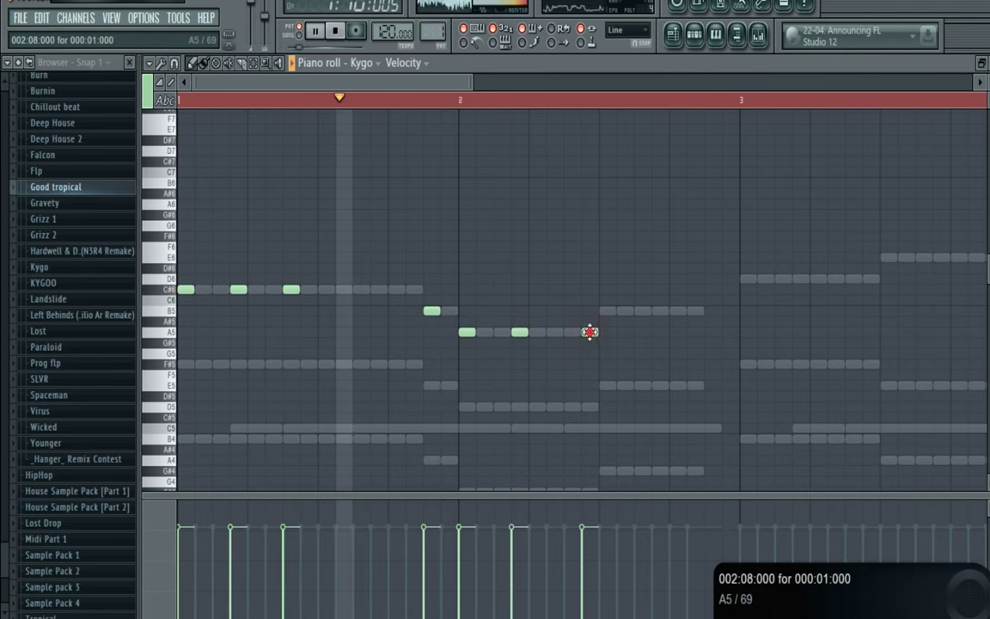
{"action": "left_click", "coordinate": [608, 311]}
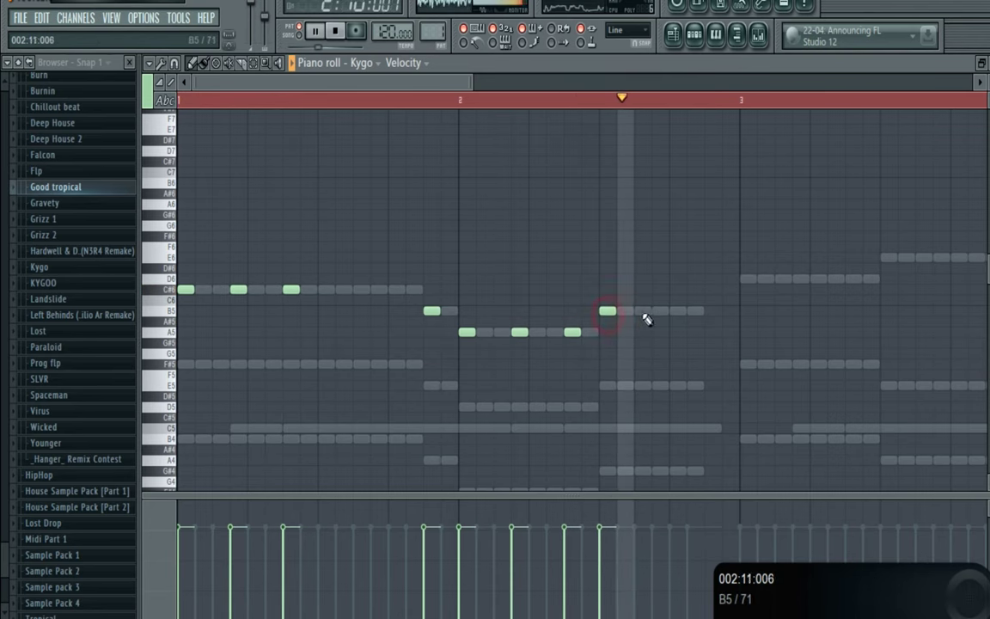
{"action": "key", "text": "space"}
{"action": "key", "text": "space"}
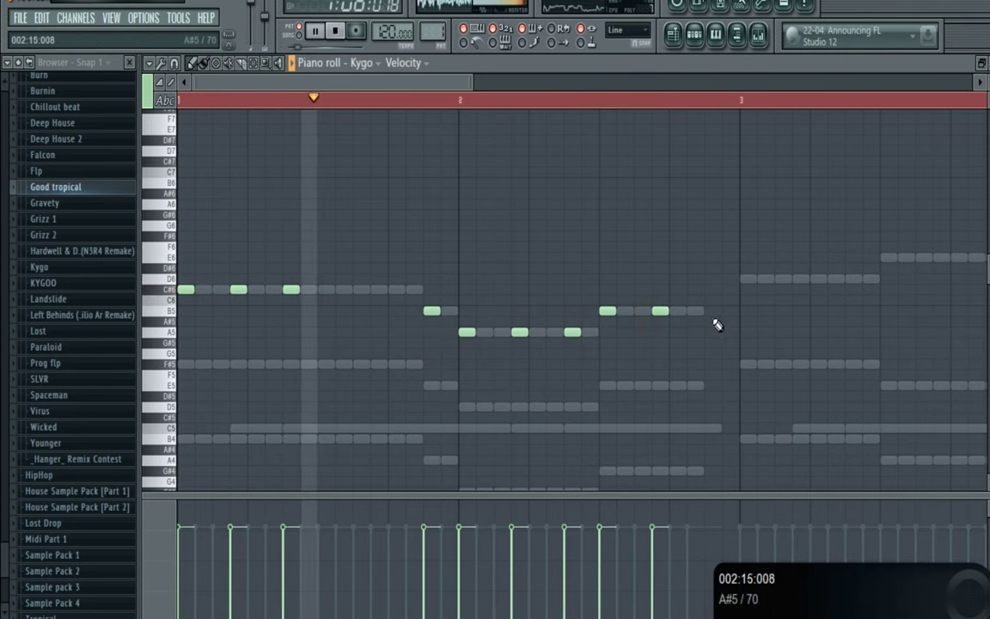
{"action": "left_click", "coordinate": [695, 311]}
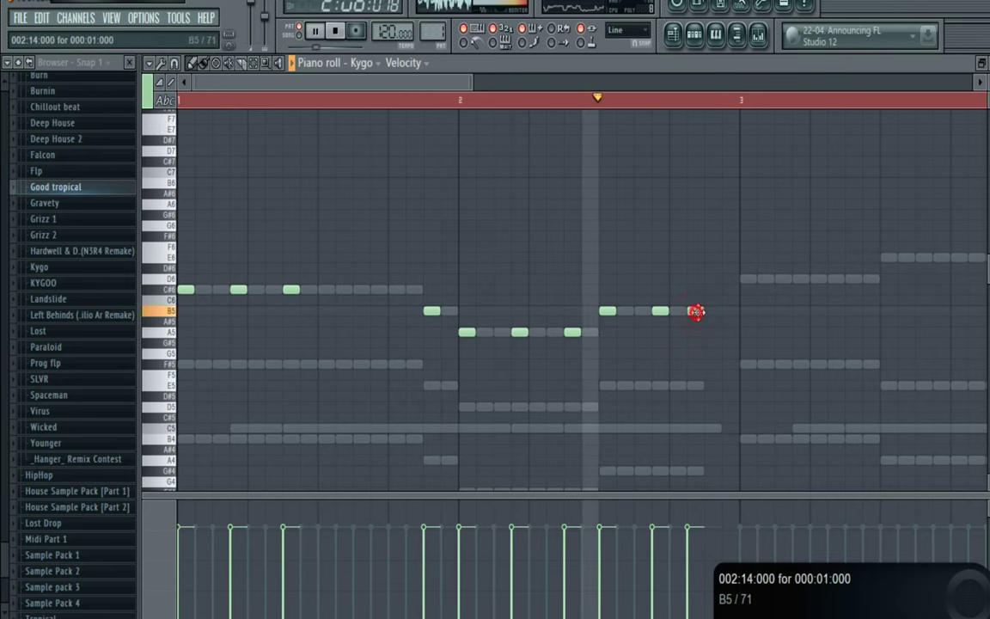
{"action": "key", "text": "space"}
{"action": "left_click", "coordinate": [690, 312]}
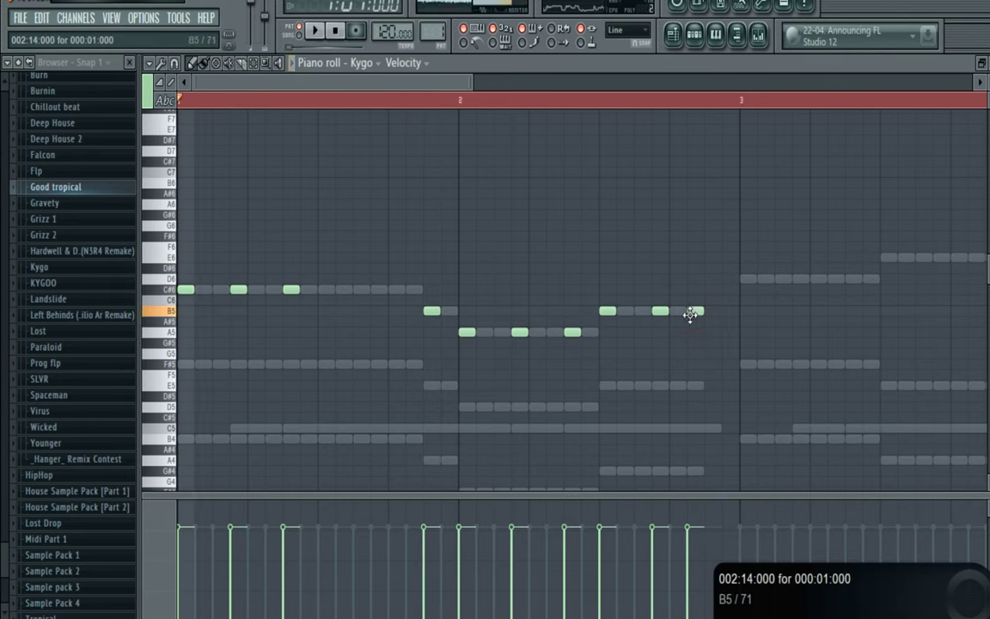
{"action": "right_click", "coordinate": [725, 312]}
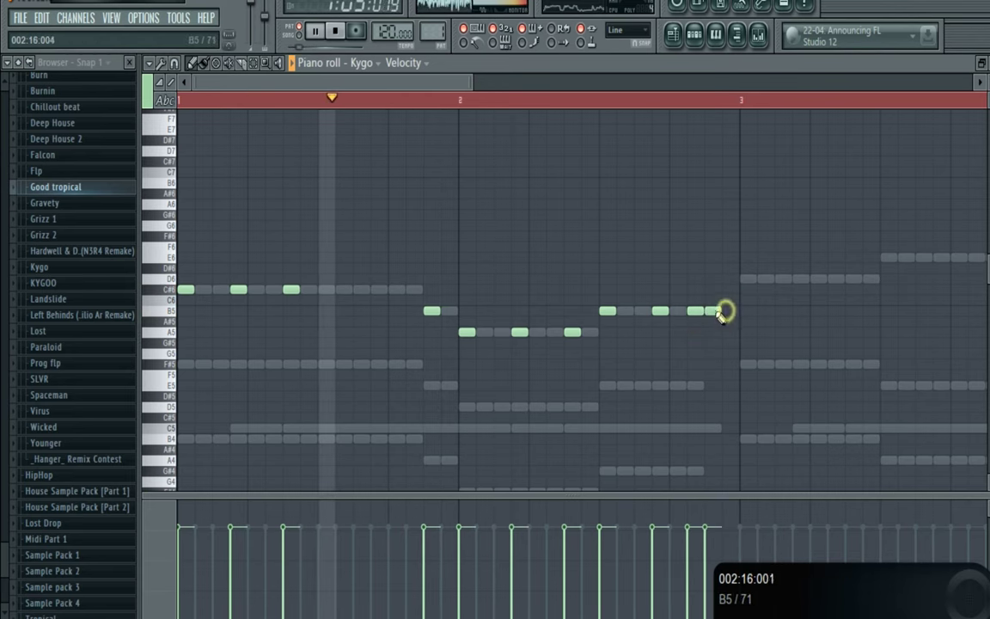
- Extend bar 2's last B5 to the bar's end and place D6 on steps 1, 4 and 7 and E6 on steps 9 and 11 of bar 3
{"action": "left_click_drag", "start_coordinate": [703, 312], "coordinate": [730, 313]}
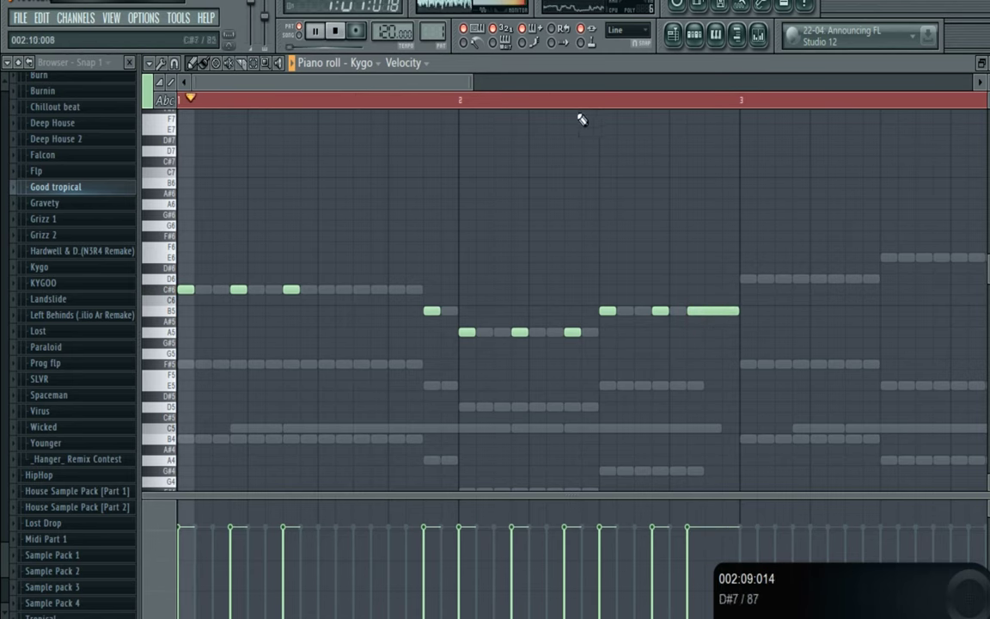
{"action": "left_click_drag", "start_coordinate": [469, 81], "coordinate": [452, 366]}
{"action": "left_click", "coordinate": [402, 335]}
{"action": "left_click", "coordinate": [503, 279]}
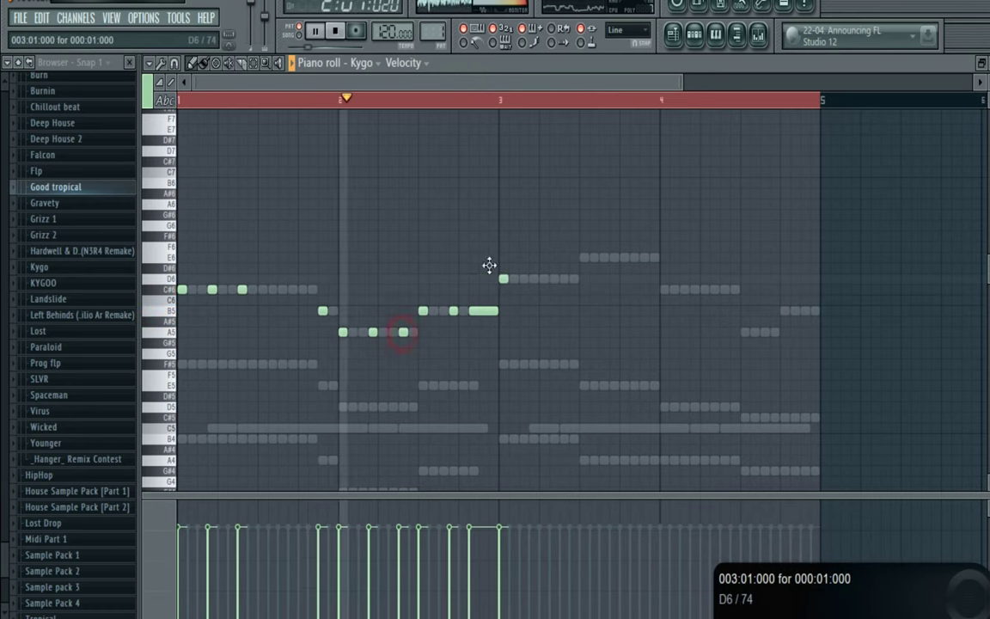
{"action": "right_click", "coordinate": [506, 311]}
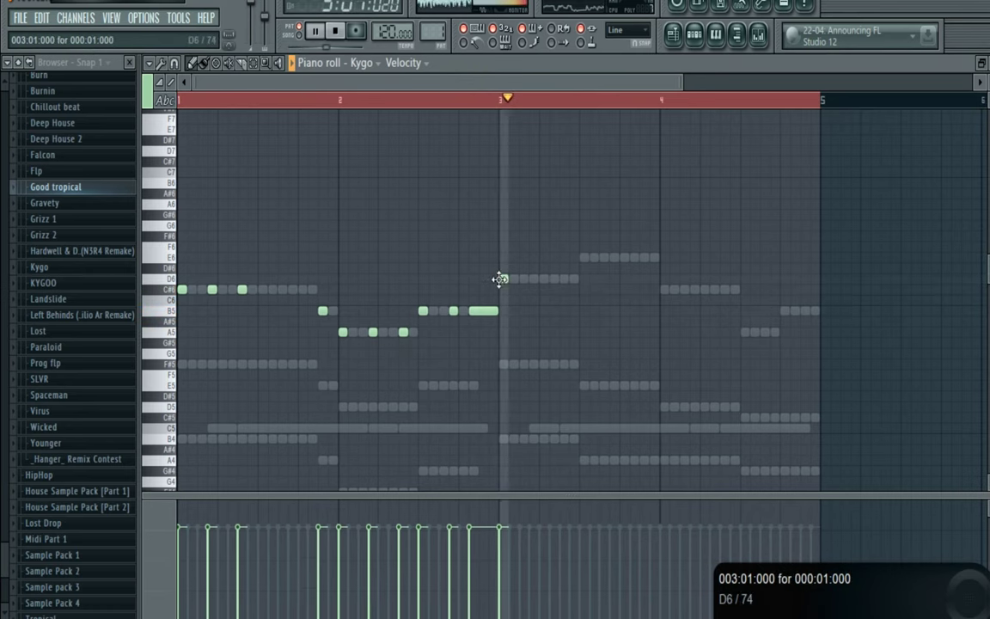
{"action": "left_click", "coordinate": [530, 278]}
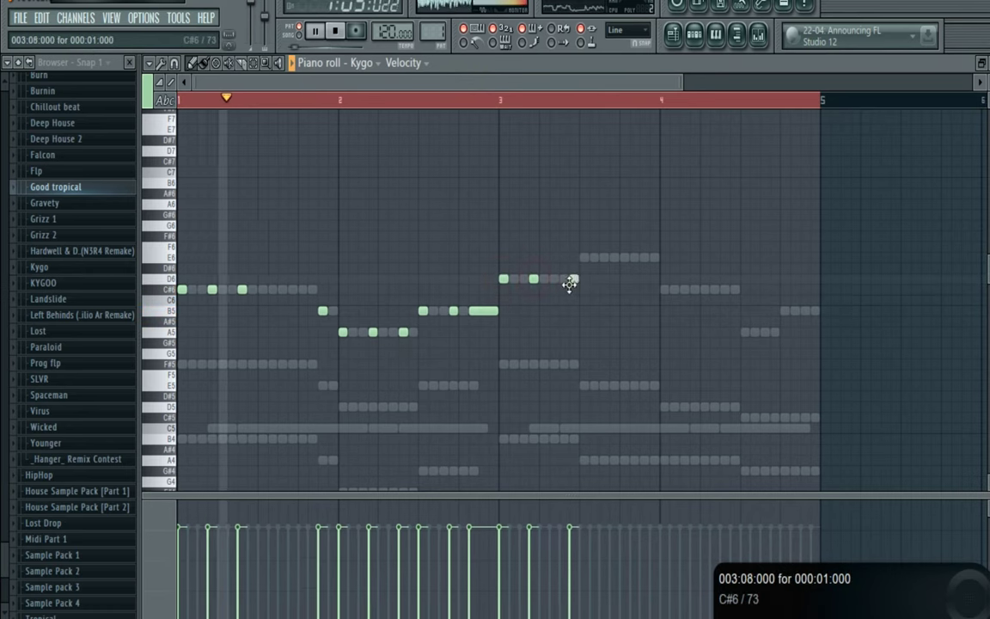
{"action": "left_click", "coordinate": [564, 278]}
{"action": "left_click", "coordinate": [582, 258]}
{"action": "left_click", "coordinate": [603, 257]}
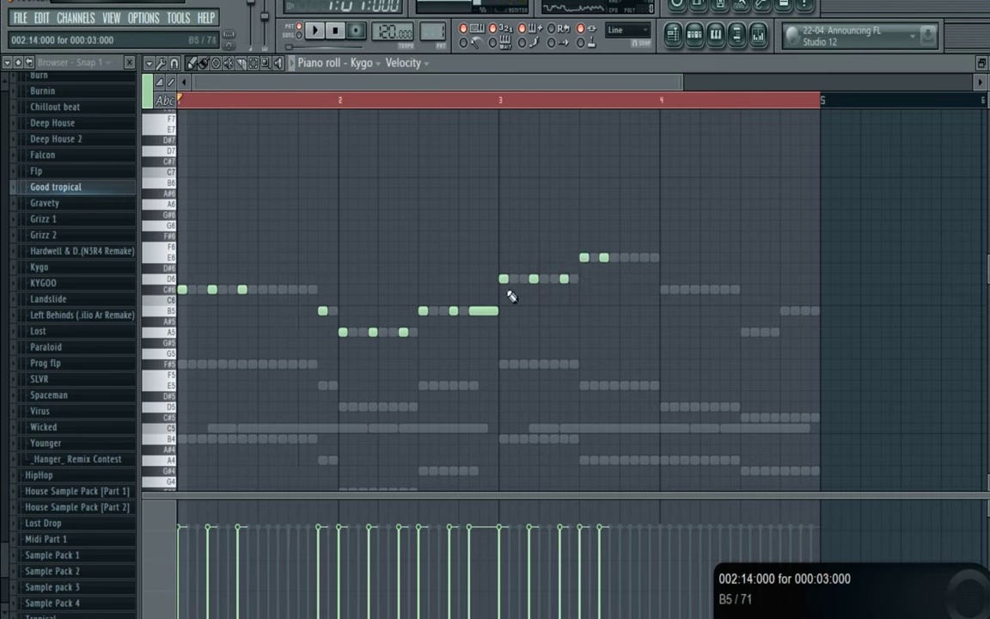
- Play back the lead melody and add a C#6 note on step 12 of bar 1
{"action": "key", "text": "space"}
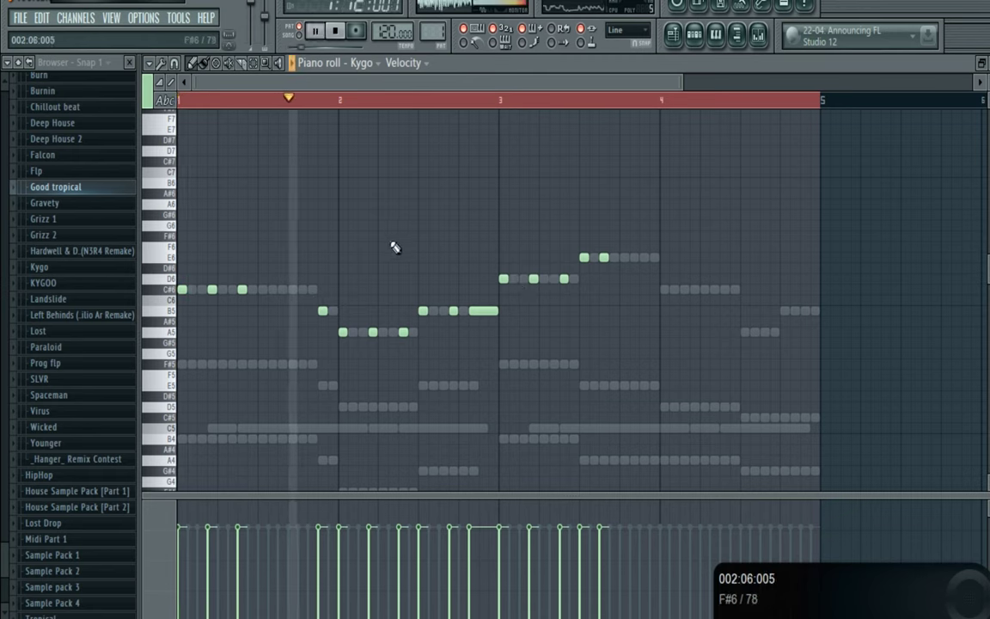
{"action": "left_click", "coordinate": [320, 307]}
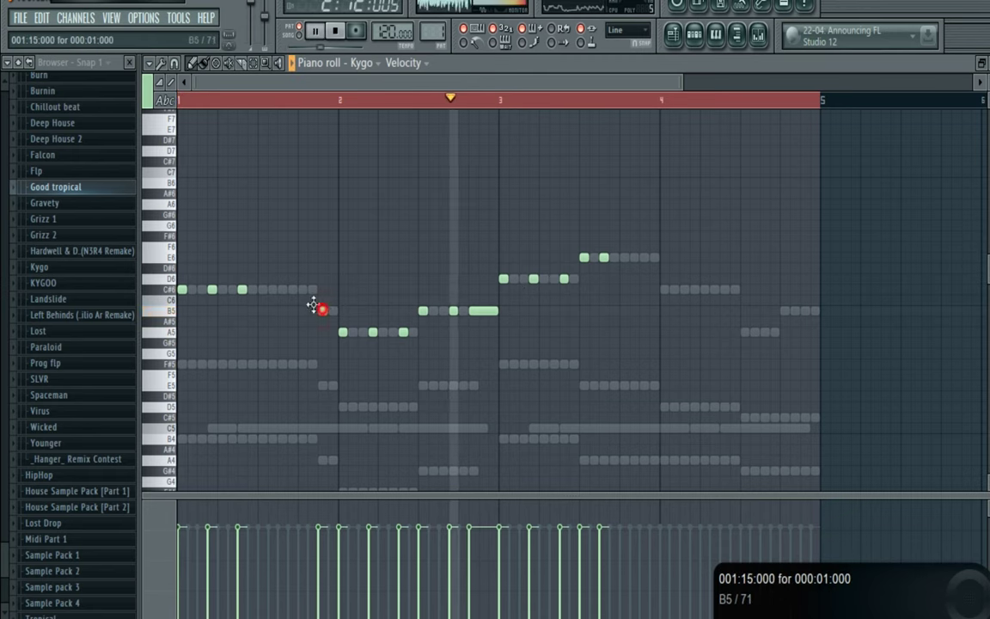
{"action": "left_click", "coordinate": [293, 289]}
{"action": "key", "text": "space"}
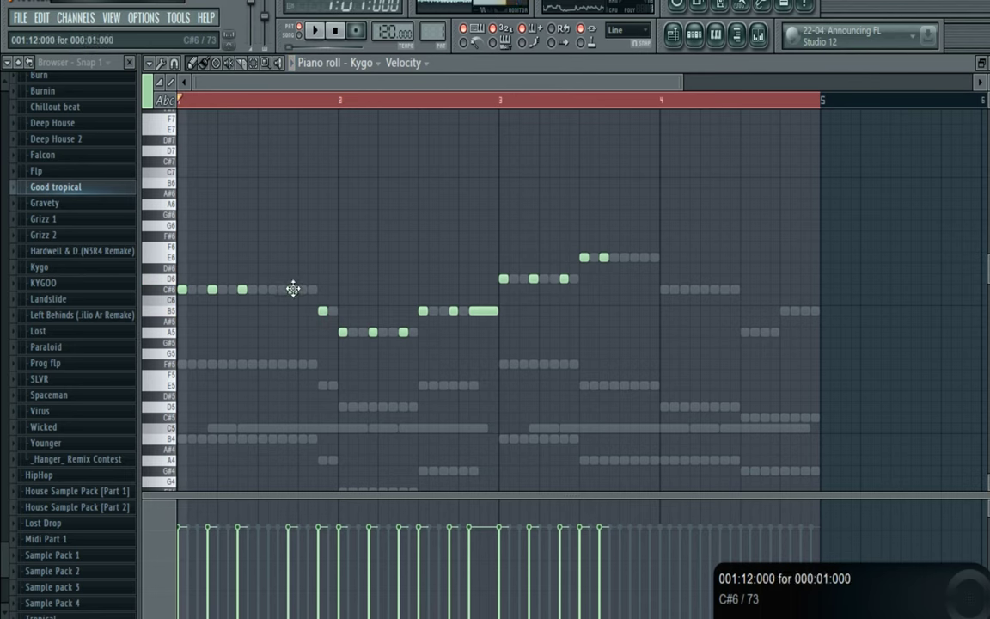
- Shorten bar 2's last B5 to start on step 15 and arrange bar 3's E6 notes on steps 9, 12 and 15
{"action": "key", "text": "space"}
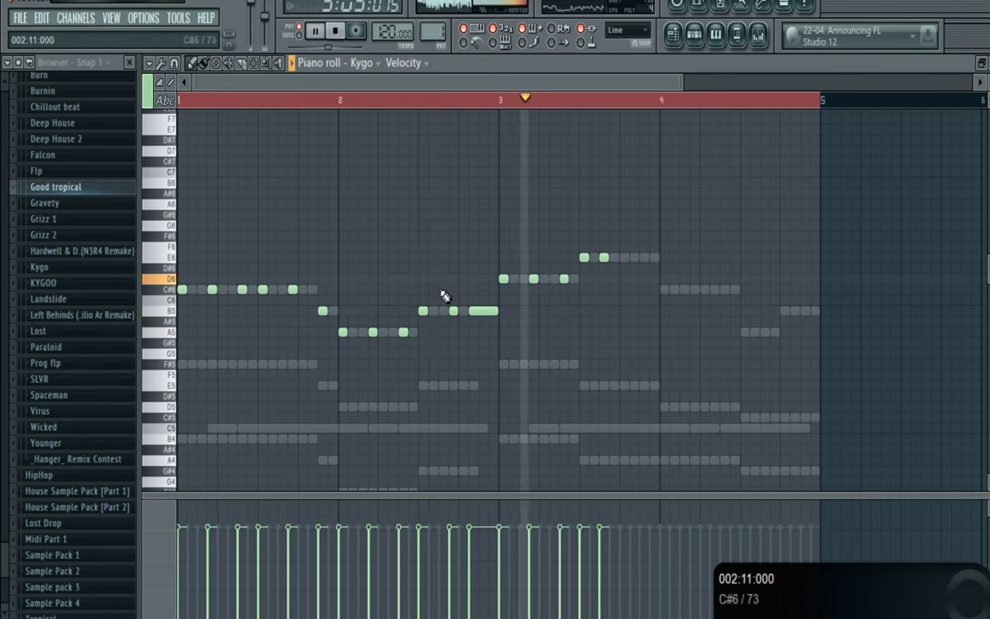
{"action": "left_click_drag", "start_coordinate": [482, 309], "coordinate": [494, 309]}
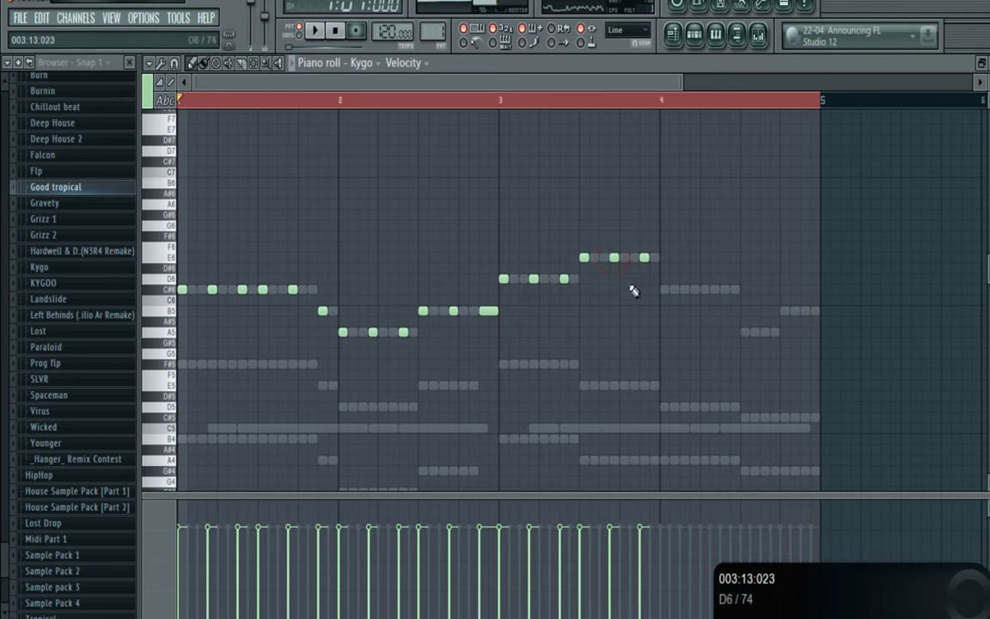
{"action": "key", "text": "space"}
- Fill bar 4 of the Kygo lead with C#6 on steps 1, 4 and 7, A5 on step 12 and B5 on step 15
{"action": "left_click", "coordinate": [663, 289]}
{"action": "left_click", "coordinate": [692, 290]}
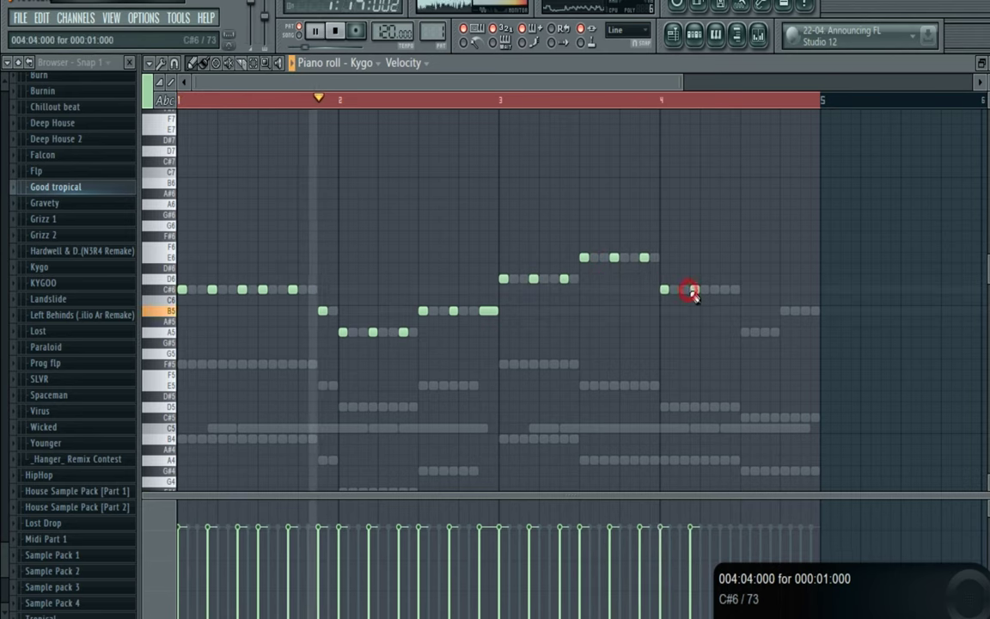
{"action": "left_click", "coordinate": [723, 291]}
{"action": "left_click", "coordinate": [744, 332]}
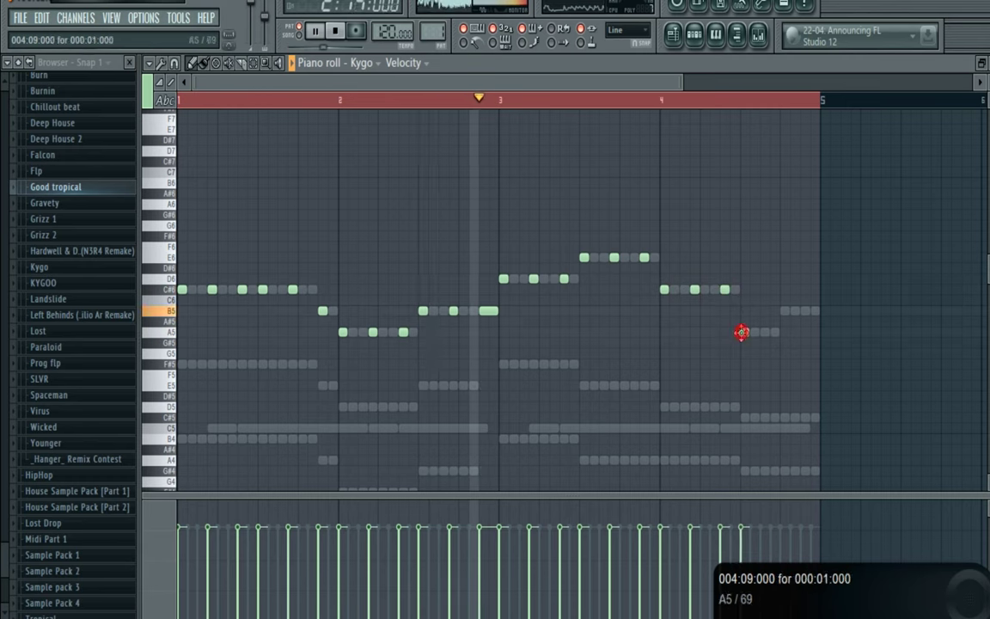
{"action": "left_click", "coordinate": [774, 332]}
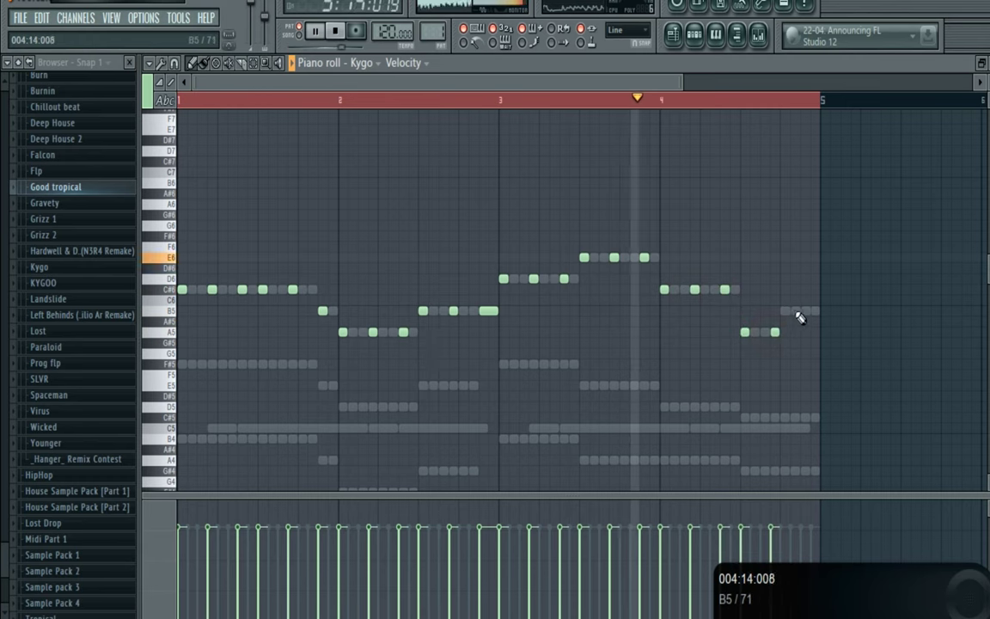
{"action": "left_click", "coordinate": [803, 310]}
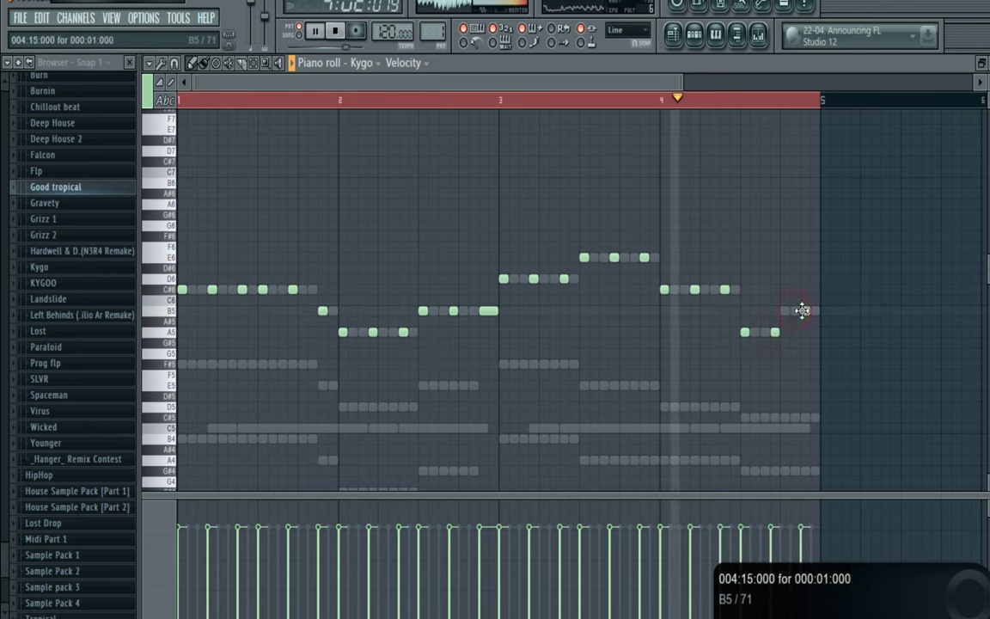
{"action": "right_click", "coordinate": [745, 332]}
{"action": "key", "text": "space"}
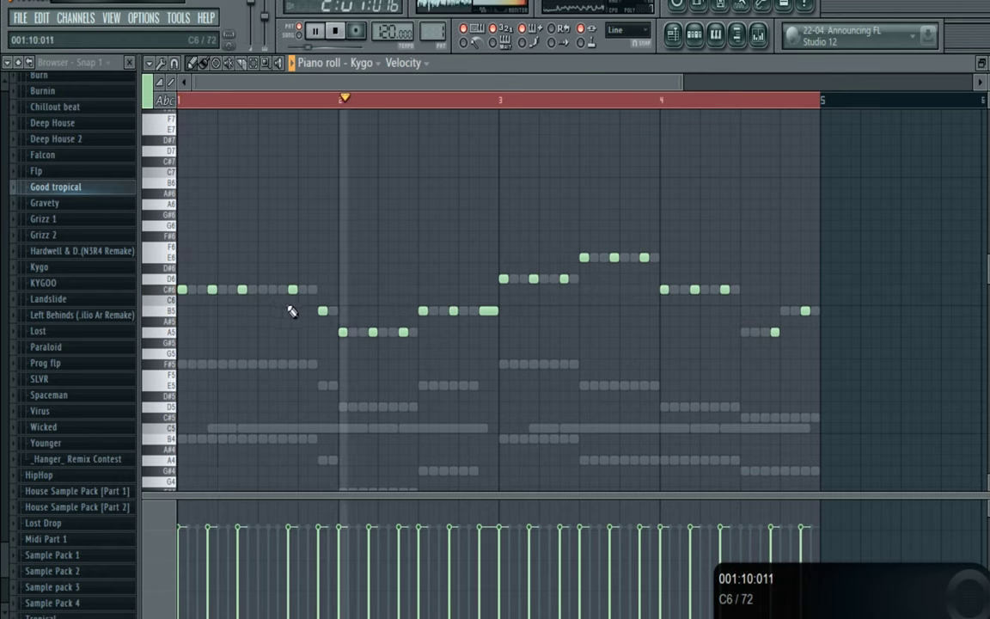
- Move bar 1's last C#6 to step 11 and reduce bar 3's E6 notes to steps 11 and 15
{"action": "left_click_drag", "start_coordinate": [289, 288], "coordinate": [279, 288]}
{"action": "key", "text": "space"}
{"action": "key", "text": "space"}
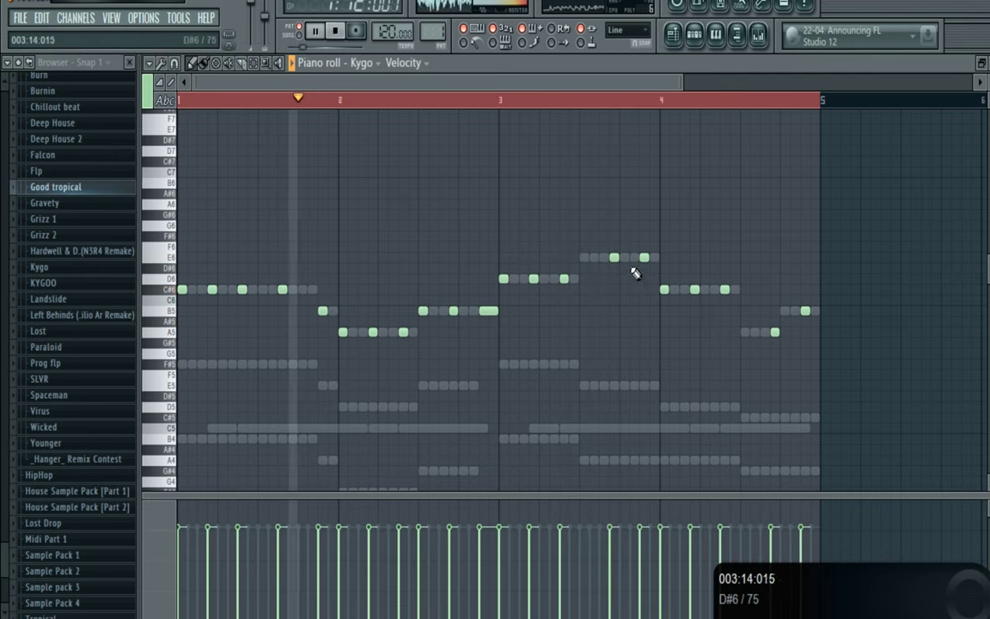
{"action": "left_click_drag", "start_coordinate": [614, 257], "coordinate": [604, 258]}
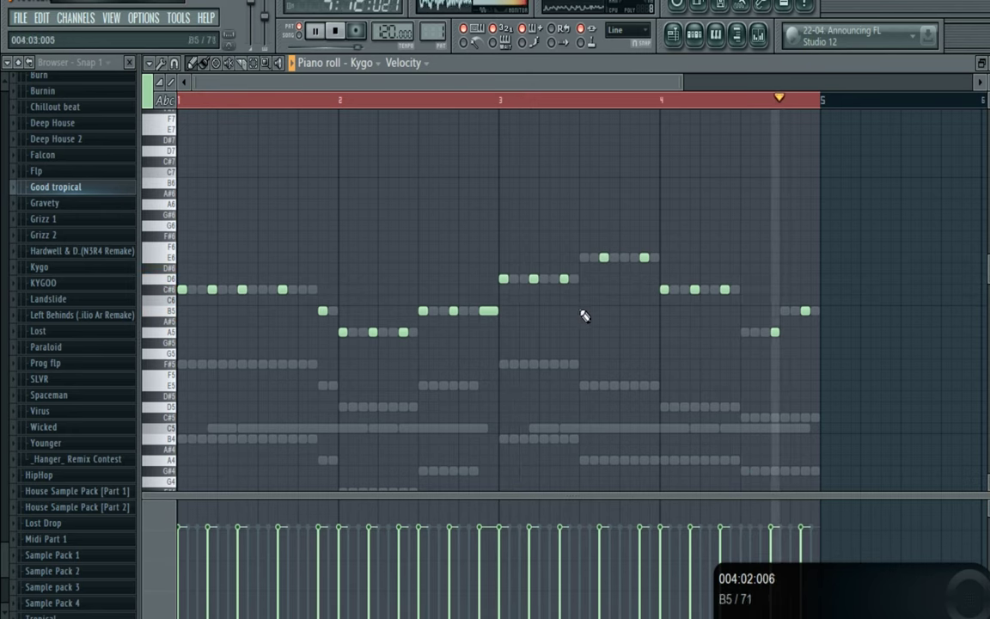
- Extend bar 2's last B5 to start on step 14, and move bar 4's A5 to step 11 and B5 to step 13
{"action": "key", "text": "space"}
{"action": "left_click", "coordinate": [484, 311]}
{"action": "key", "text": "space"}
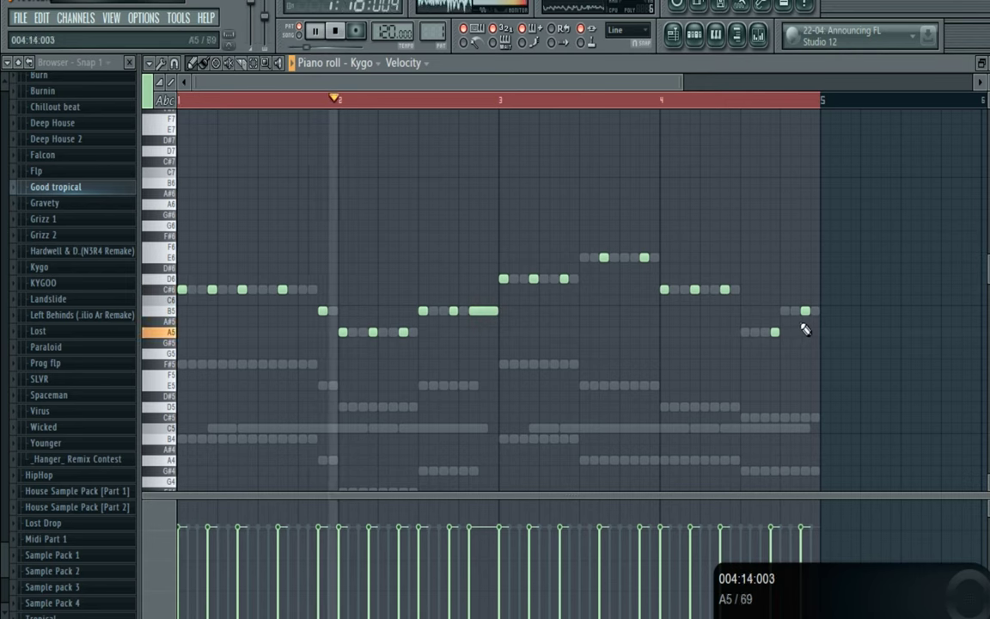
{"action": "left_click_drag", "start_coordinate": [804, 313], "coordinate": [767, 335]}
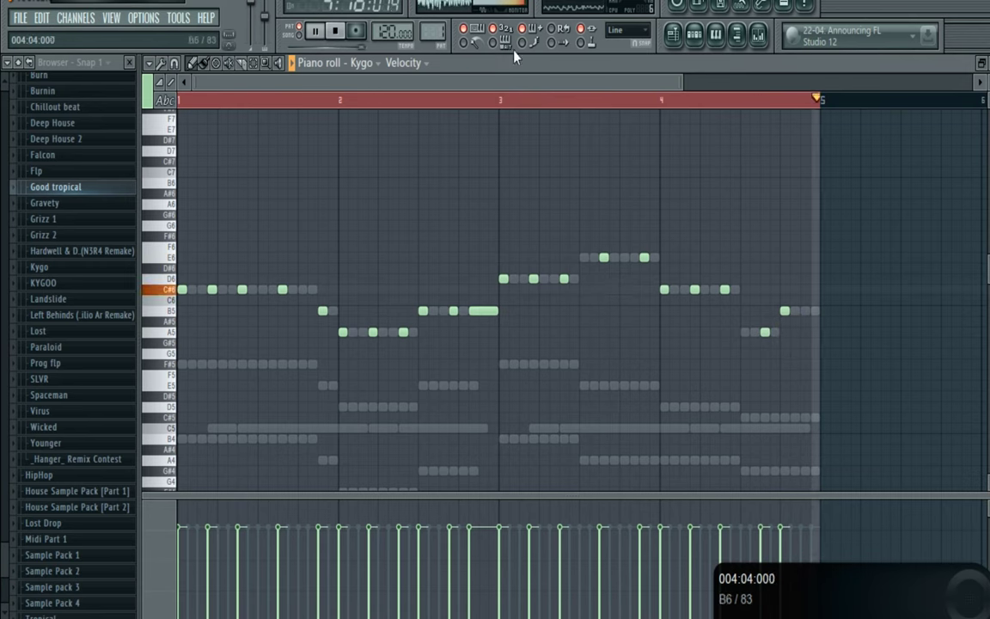
- Audition the loop at 100 BPM and set the project tempo to 110 BPM
{"action": "key", "text": "space"}
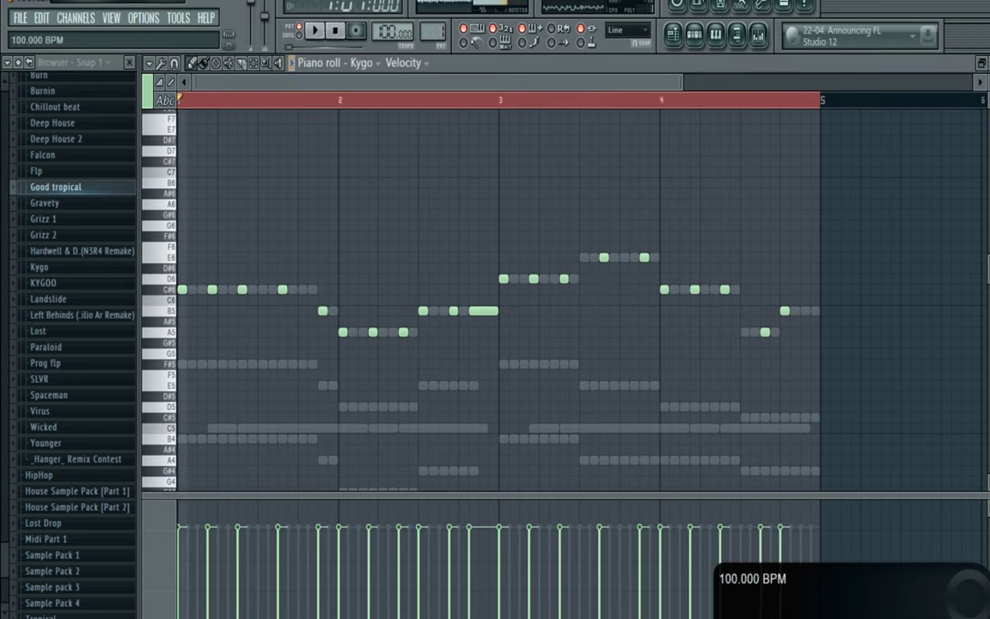
{"action": "key", "text": "space"}
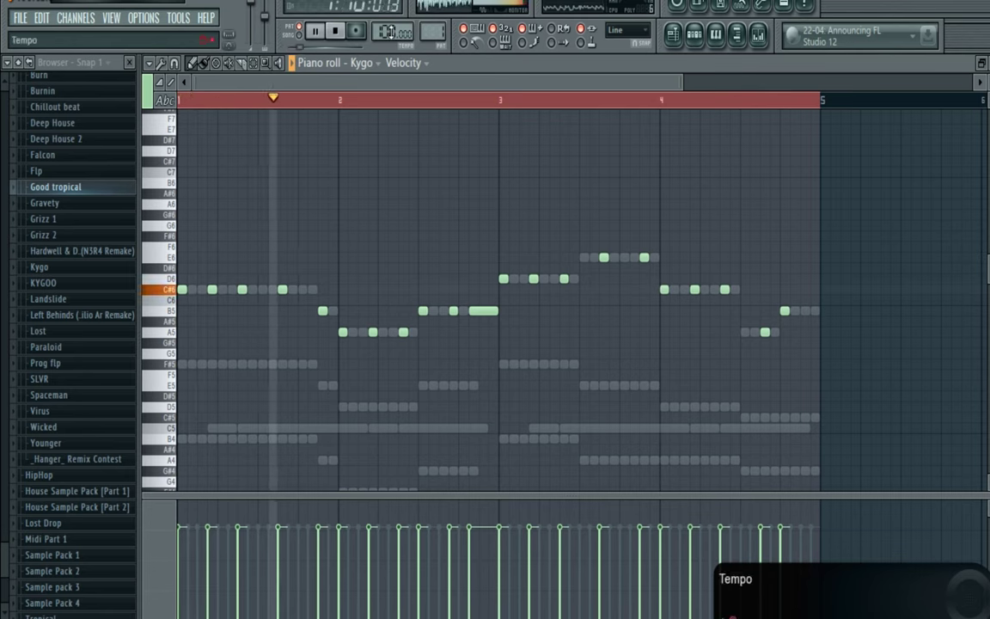
{"action": "key", "text": "space"}
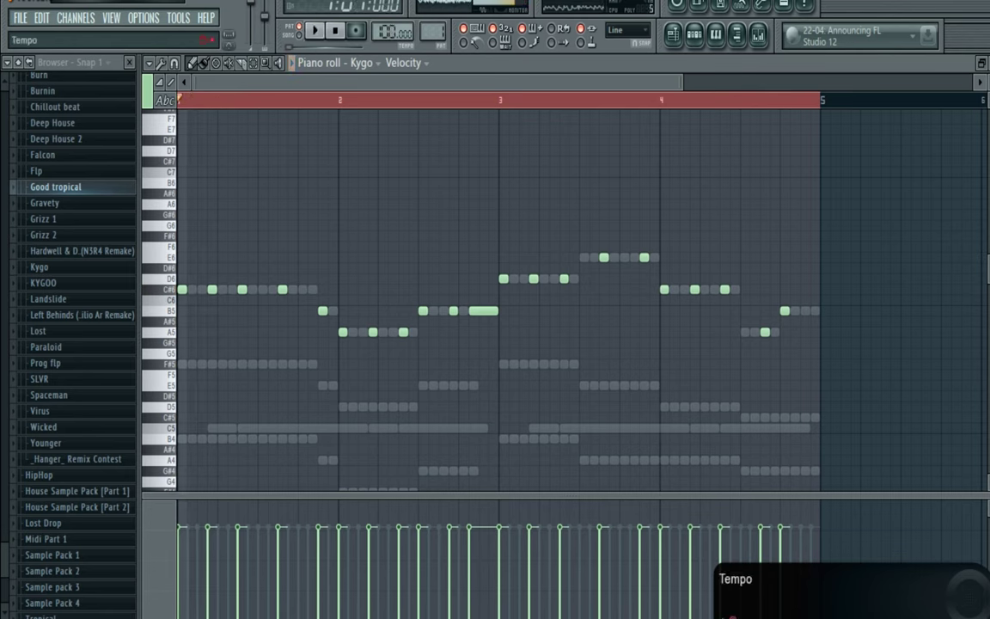
{"action": "key", "text": "space"}
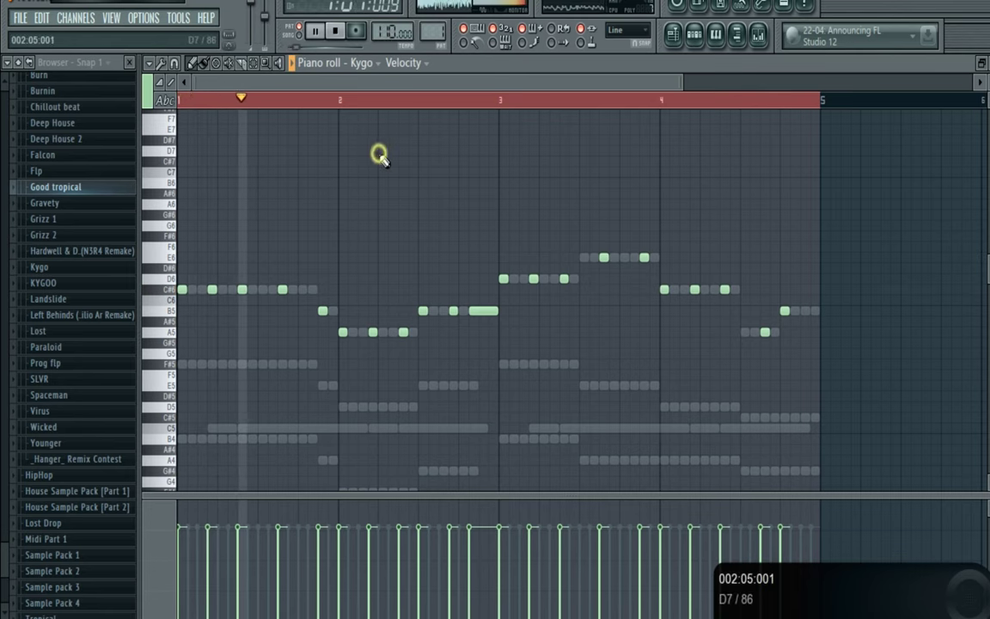
- Delete the long B5 note at the end of bar 2 in the Kygo lead
{"action": "left_click", "coordinate": [695, 34]}
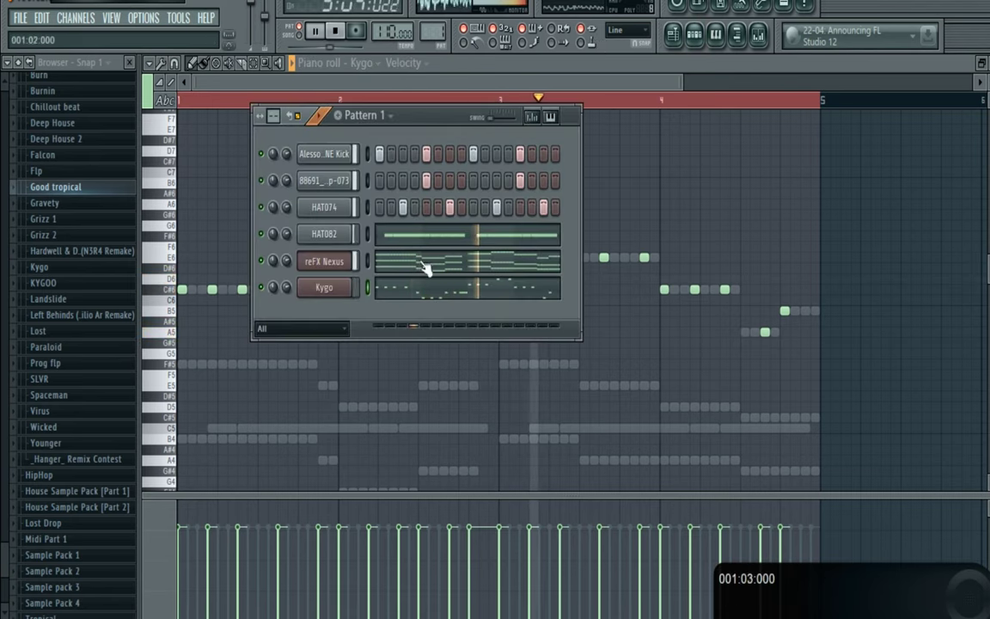
{"action": "right_click", "coordinate": [670, 219]}
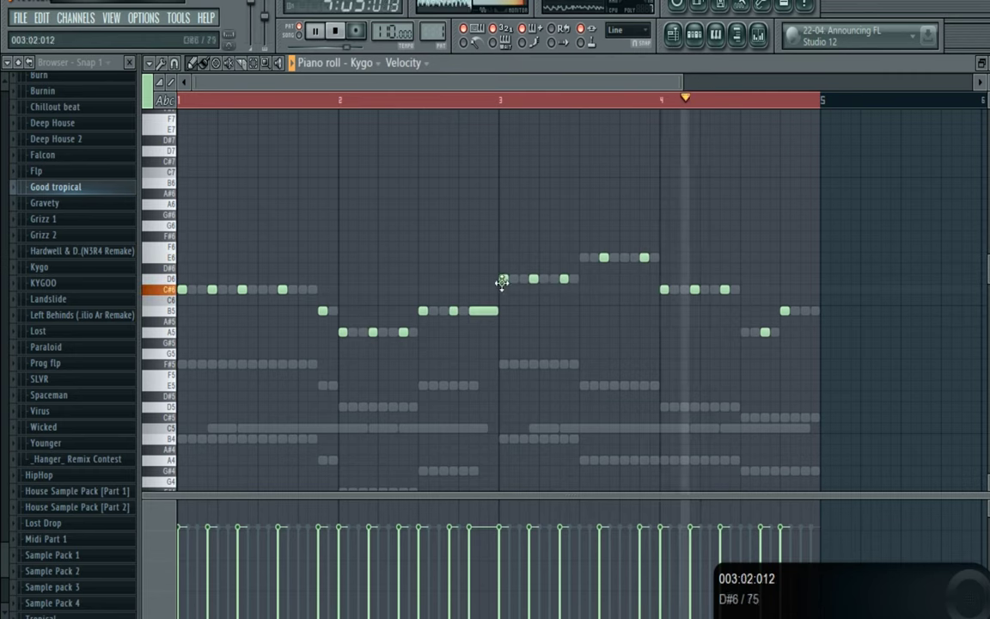
{"action": "right_click", "coordinate": [489, 315]}
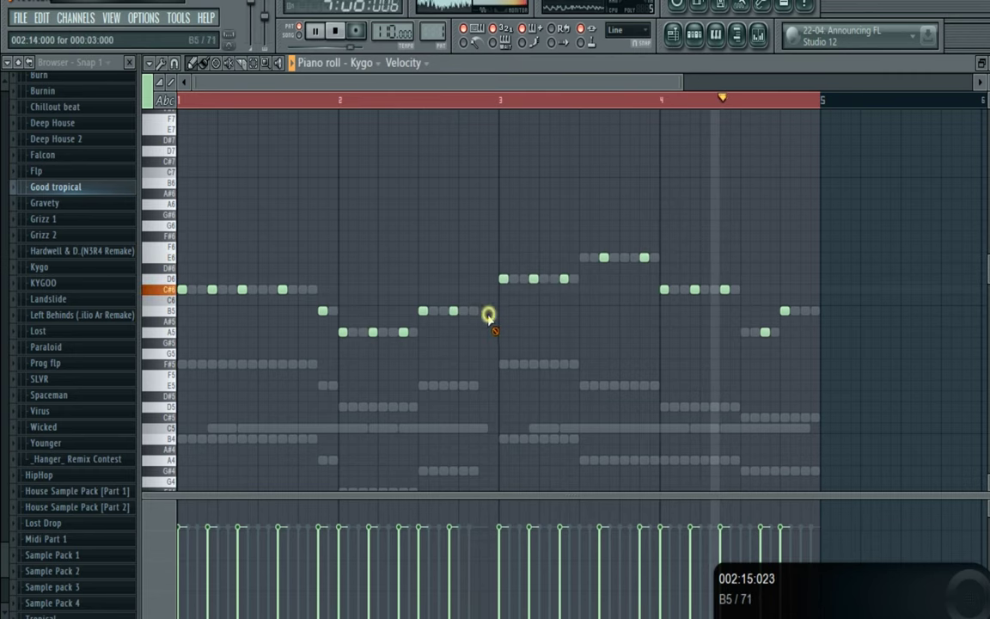
- Add another Nexus channel and load the TYMK preset into it
{"action": "left_click", "coordinate": [716, 34]}
{"action": "left_click", "coordinate": [73, 18]}
{"action": "mouse_move", "coordinate": [82, 34]}
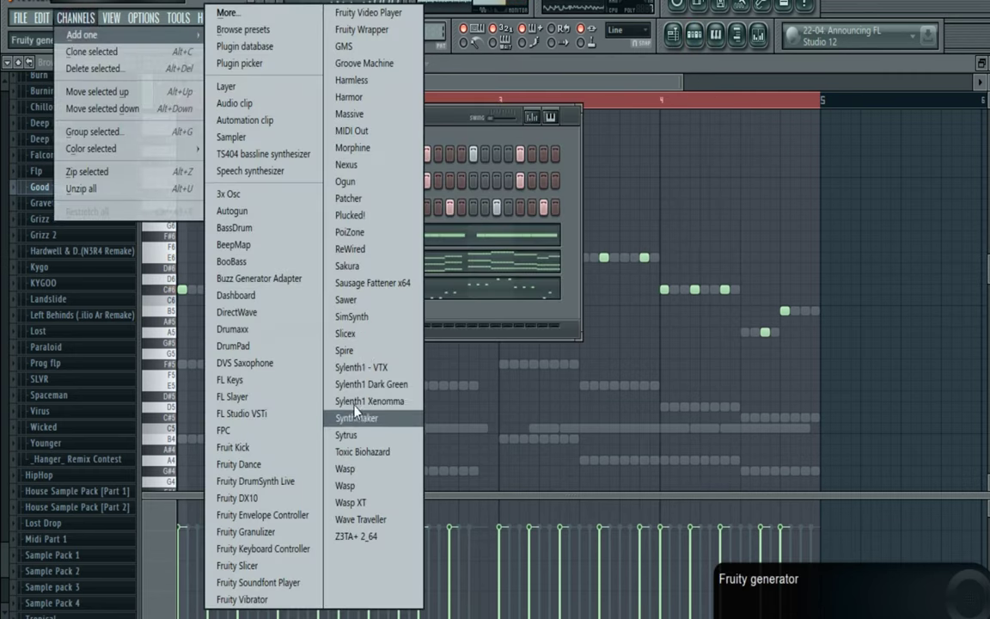
{"action": "left_click", "coordinate": [365, 164]}
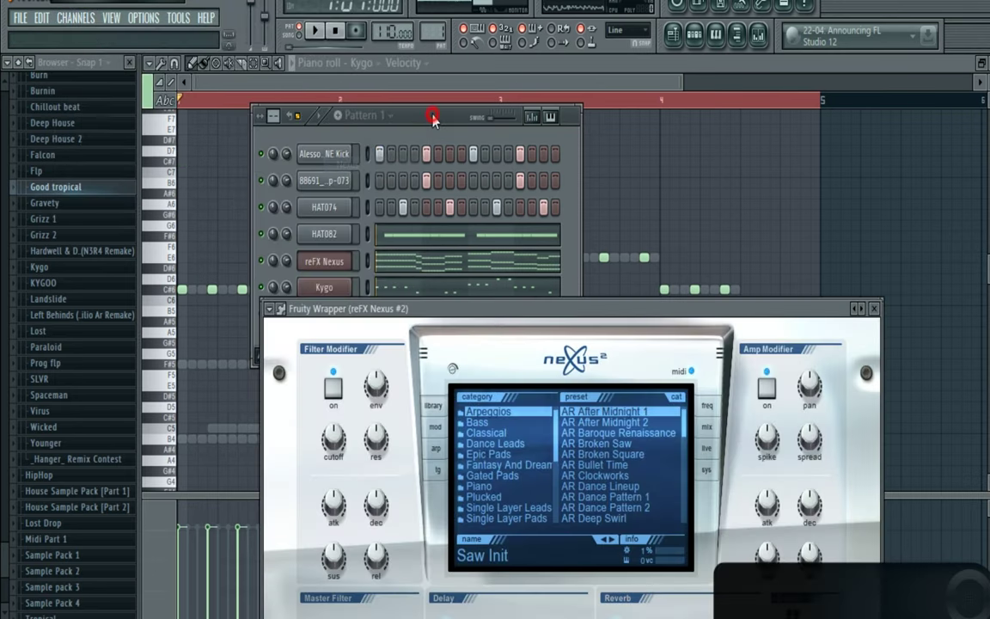
{"action": "left_click", "coordinate": [644, 308]}
{"action": "left_click", "coordinate": [269, 309]}
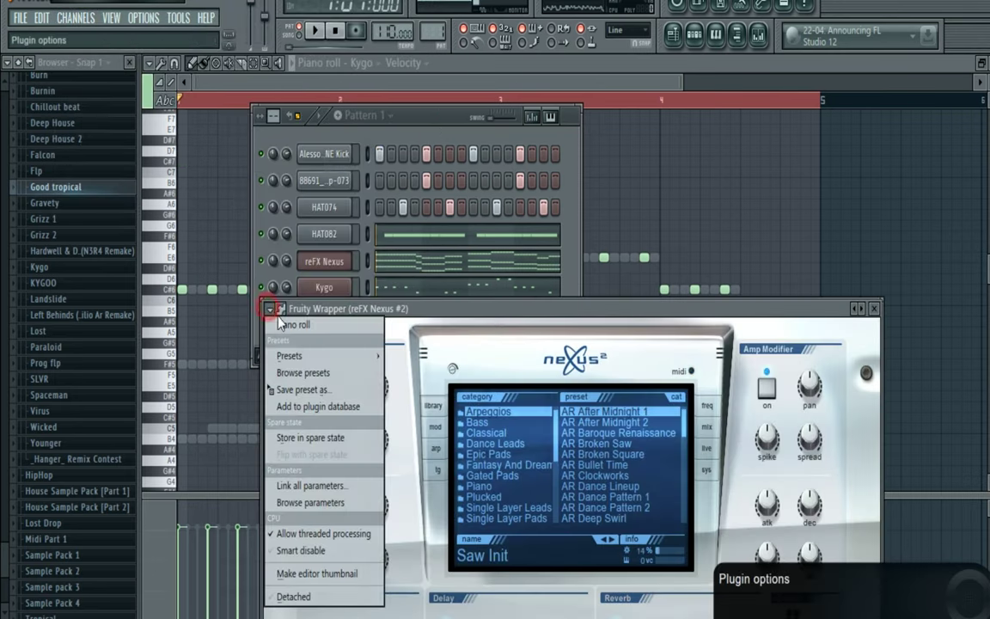
{"action": "mouse_move", "coordinate": [302, 356]}
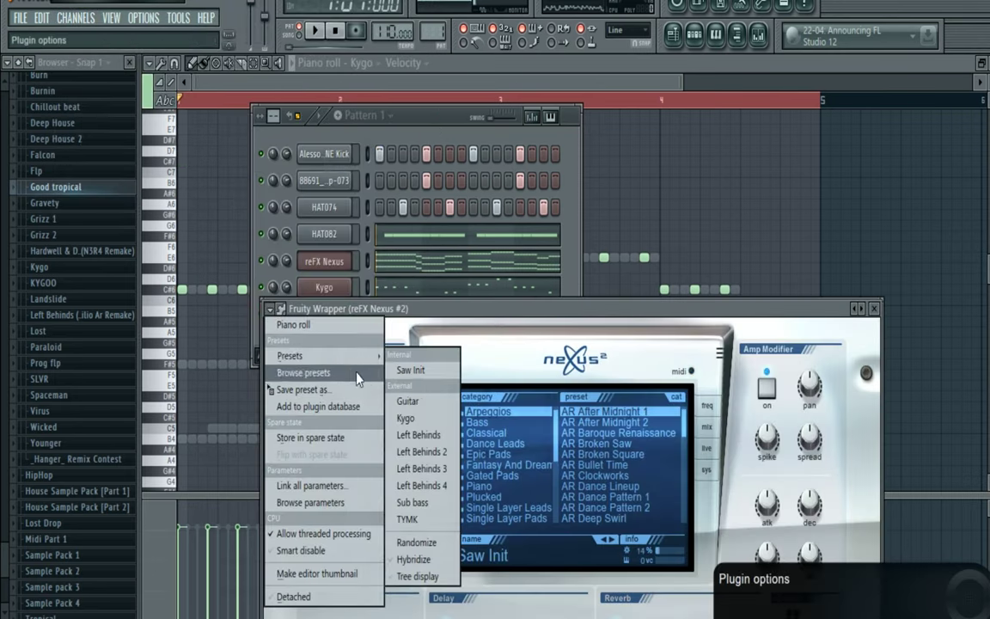
{"action": "left_click", "coordinate": [423, 517]}
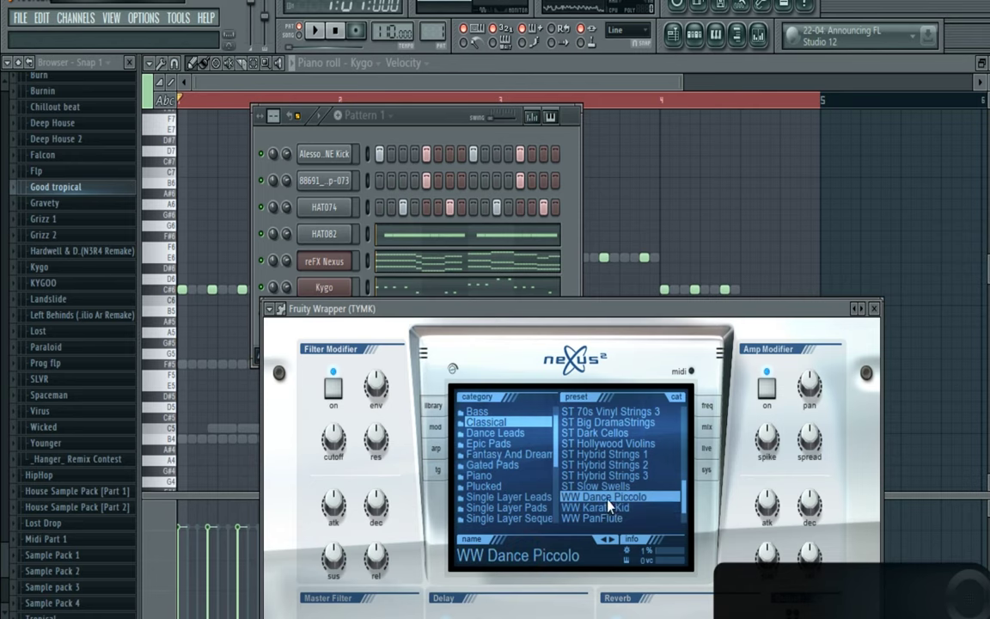
- Copy the Kygo melody into the TYMK channel, play the loop and open TYMK's piano roll
{"action": "left_click", "coordinate": [427, 101]}
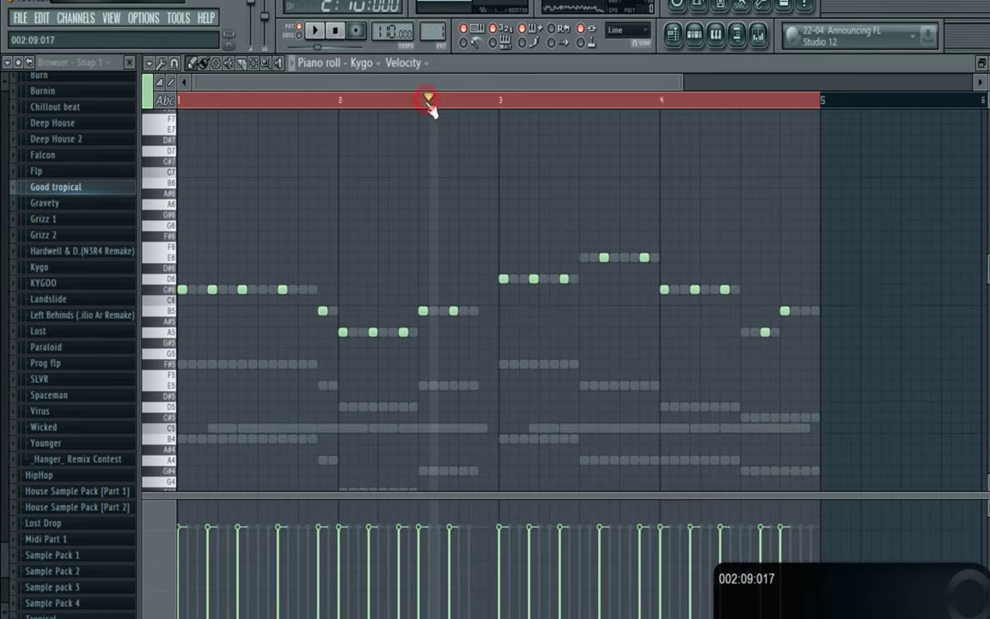
{"action": "left_click", "coordinate": [695, 43]}
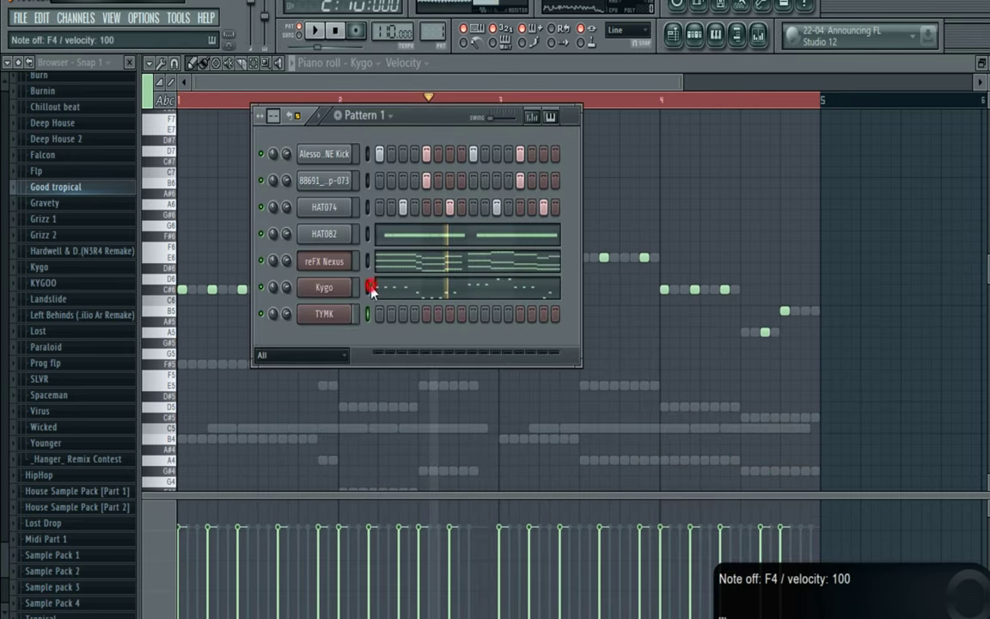
{"action": "key", "text": "space"}
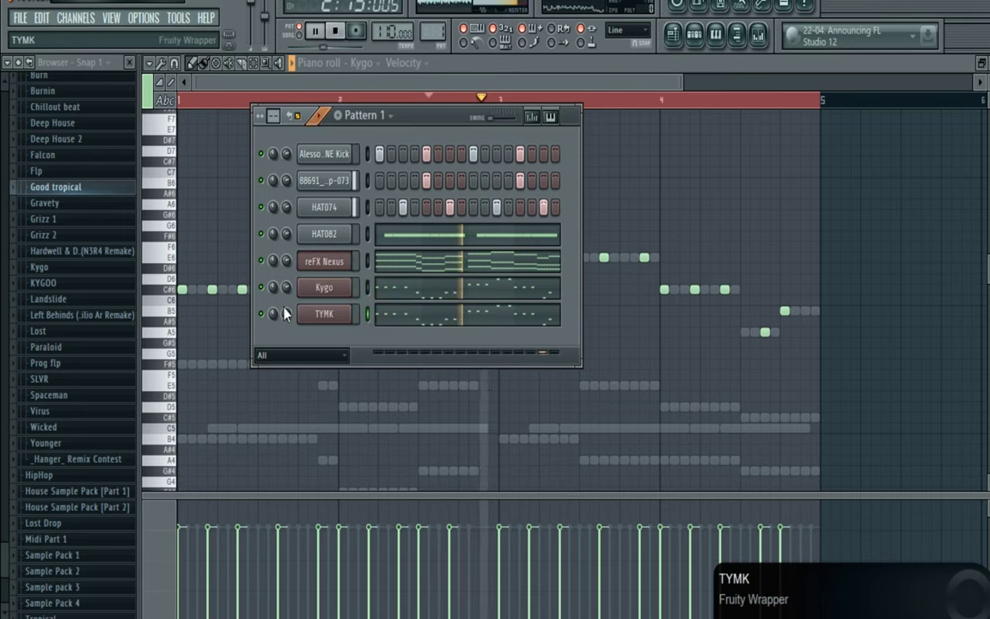
{"action": "left_click", "coordinate": [375, 320]}
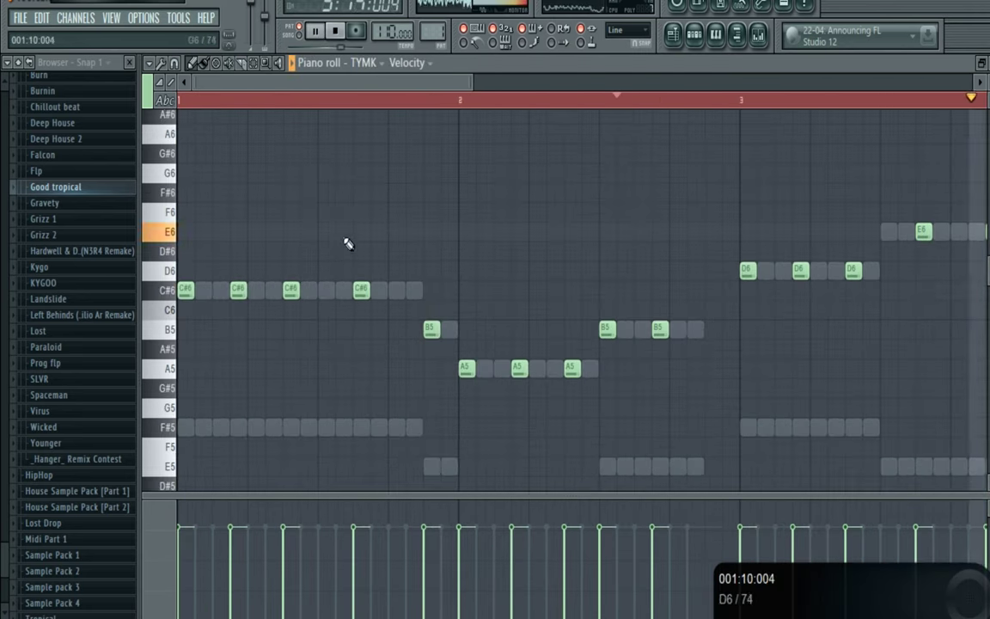
- Lengthen the B5 note at the end of bar 1 in TYMK into bar 2 and play the pattern from the start
{"action": "scroll", "coordinate": [480, 83], "scroll_direction": "down", "scroll_amount": 4}
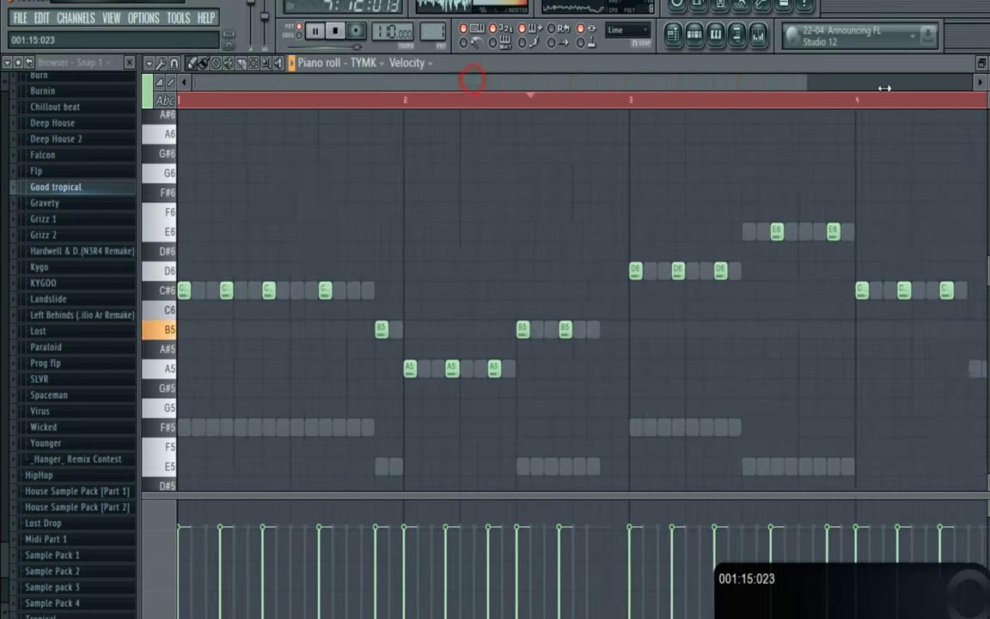
{"action": "key", "text": "space"}
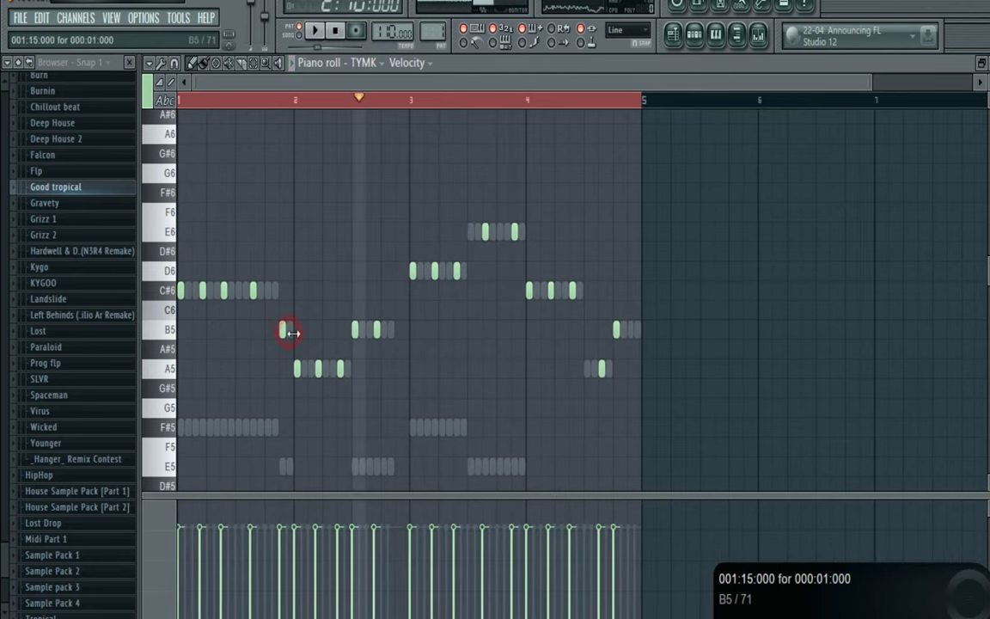
{"action": "key", "text": "space"}
{"action": "left_click", "coordinate": [181, 99]}
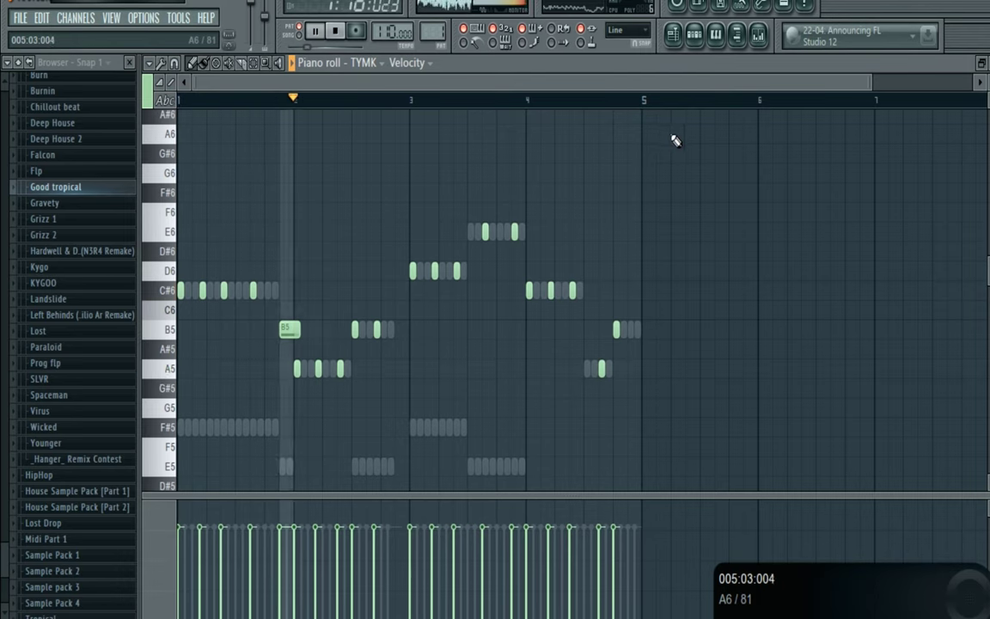
- Lengthen the last B5 note of bar 2 in TYMK past the start of bar 3 and play the loop
{"action": "left_click_drag", "start_coordinate": [855, 84], "coordinate": [590, 135]}
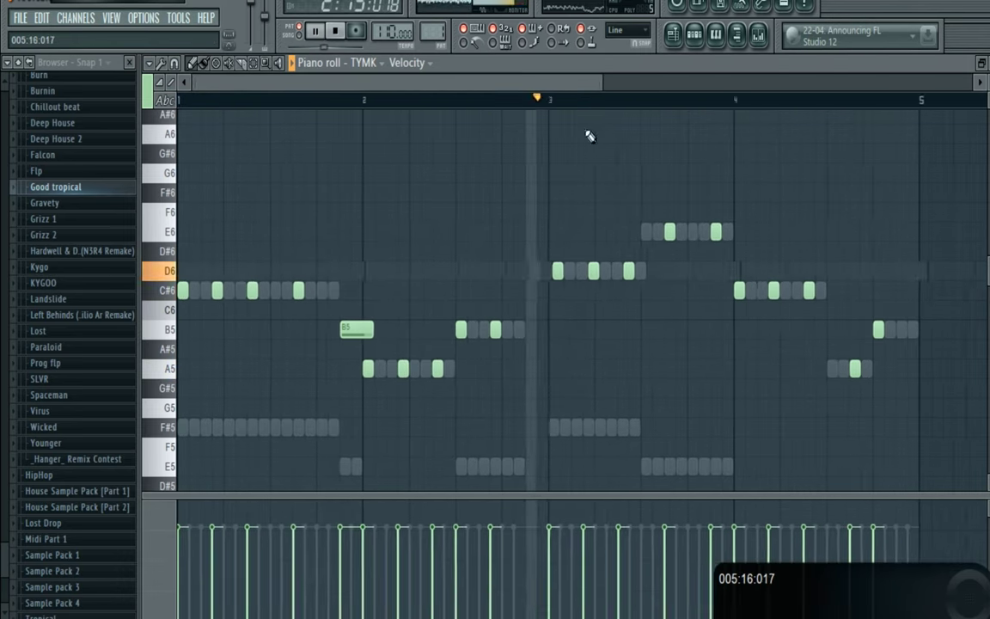
{"action": "key", "text": "space"}
{"action": "left_click_drag", "start_coordinate": [510, 336], "coordinate": [559, 334]}
{"action": "key", "text": "space"}
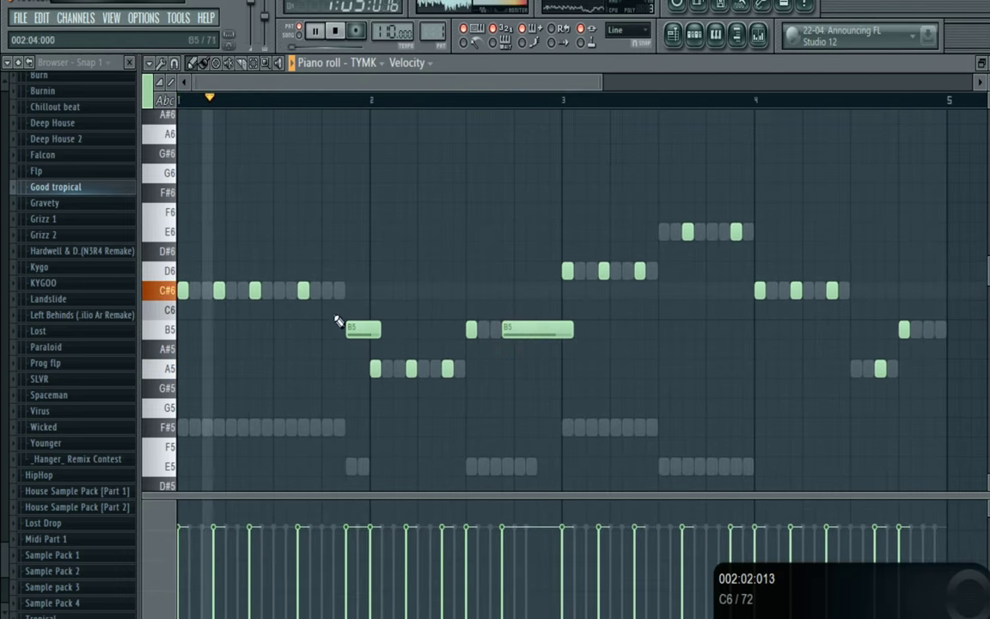
{"action": "key", "text": "space"}
{"action": "key", "text": "space"}
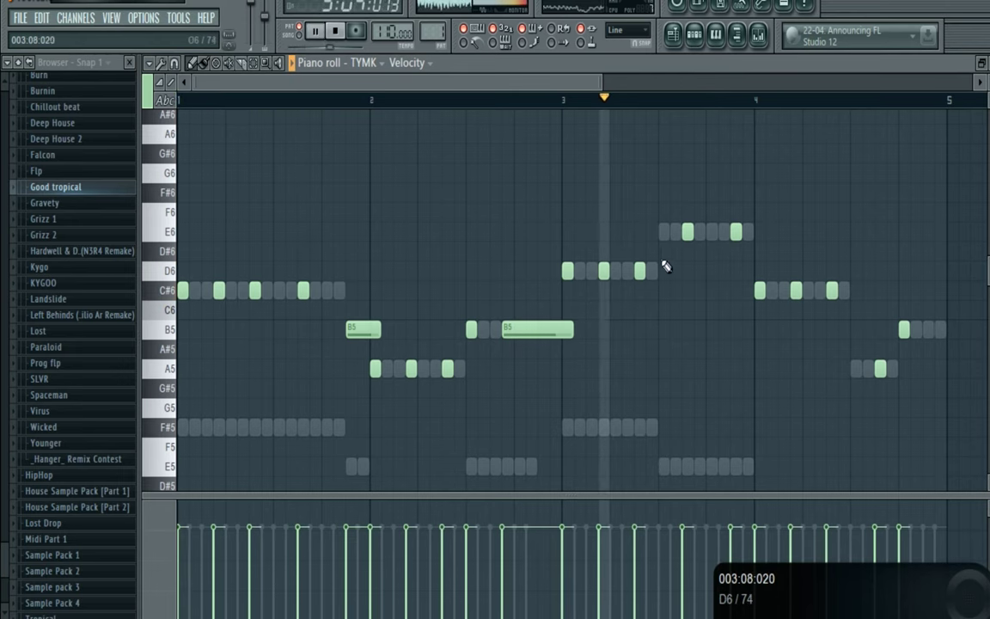
- Extend TYMK's last E6 note in bar 3 slightly into bar 4 and stretch the final B5 to the end of bar 4
{"action": "left_click_drag", "start_coordinate": [741, 230], "coordinate": [768, 234]}
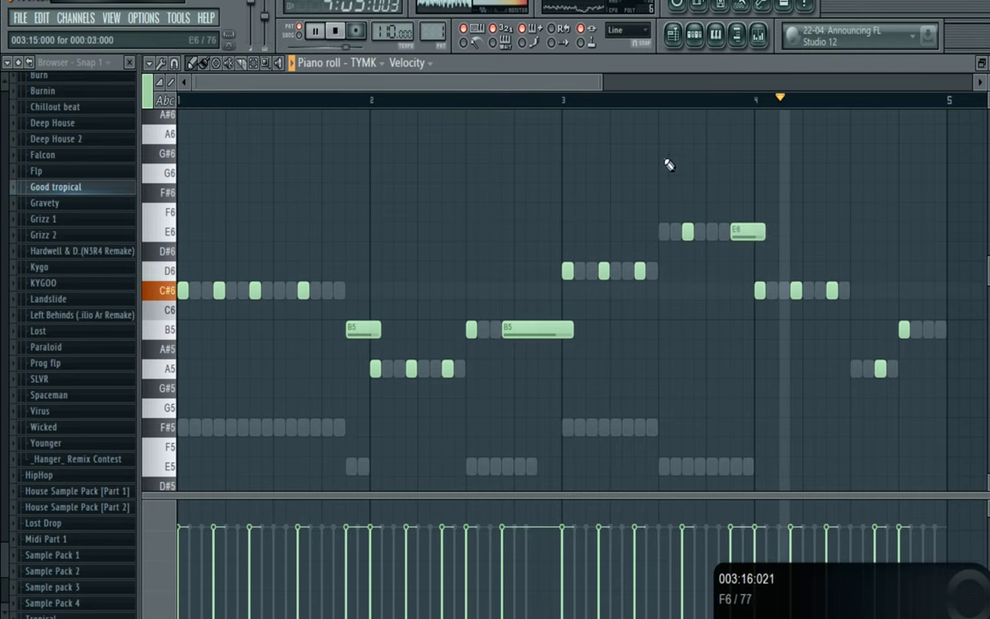
{"action": "left_click_drag", "start_coordinate": [584, 82], "coordinate": [663, 97]}
{"action": "key", "text": "space"}
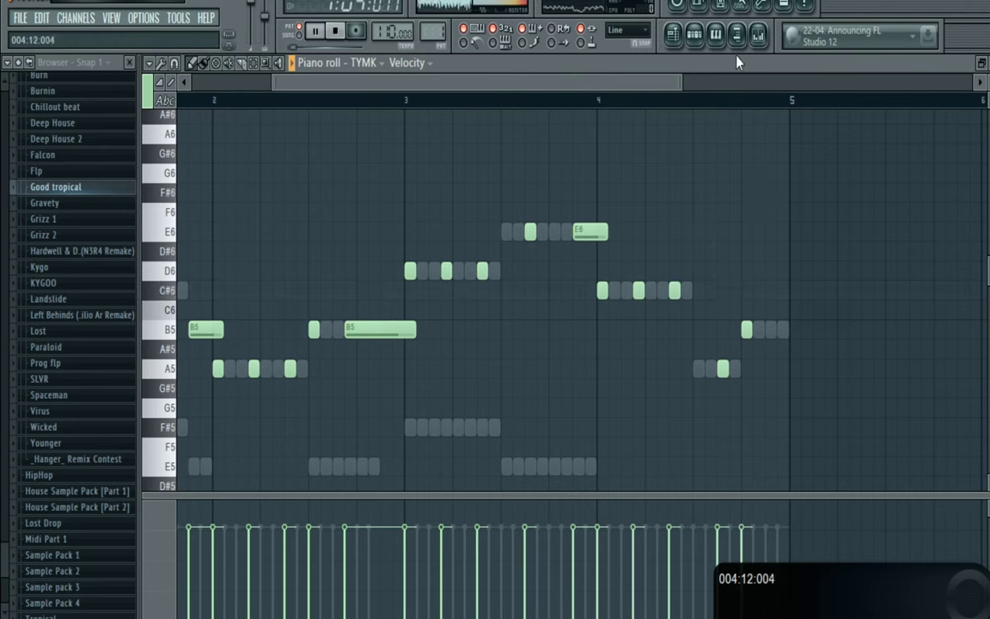
{"action": "left_click_drag", "start_coordinate": [747, 329], "coordinate": [785, 329]}
{"action": "key", "text": "space"}
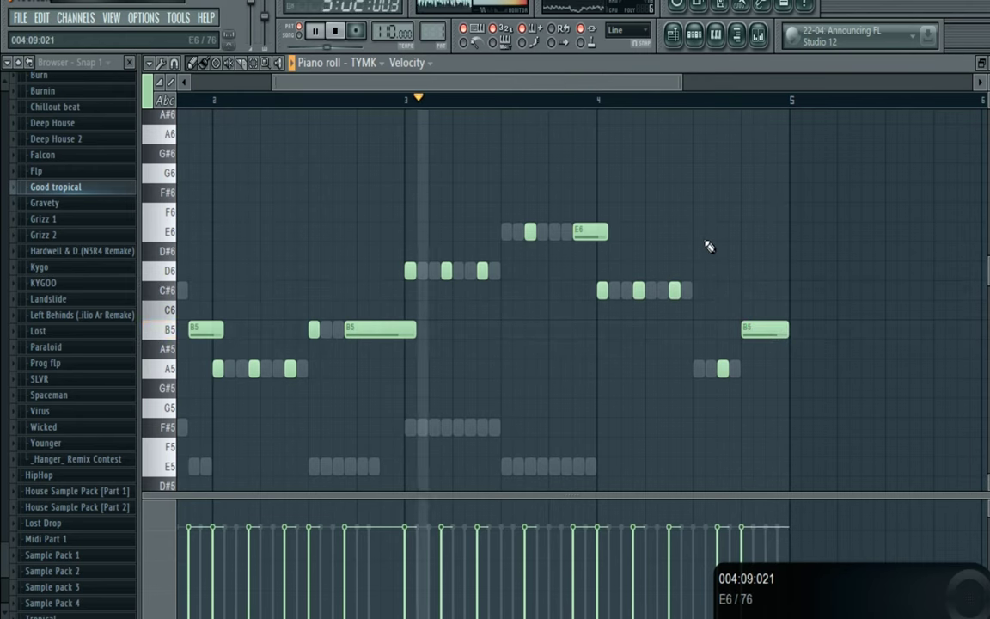
- Lower the master filter cutoff of the PL Dyk Pikes chord channel to about 50
{"action": "left_click", "coordinate": [715, 35]}
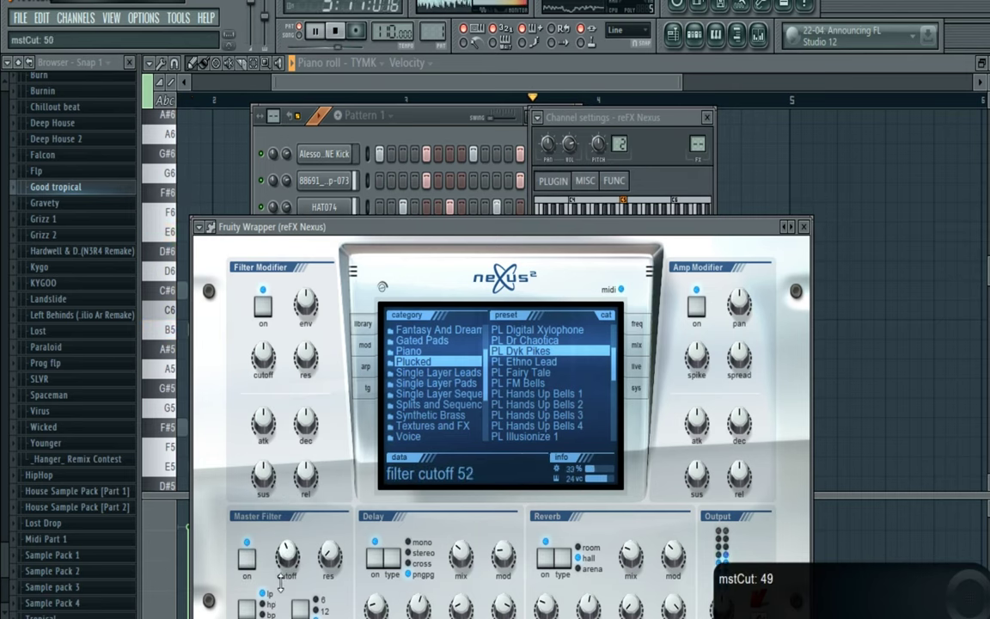
{"action": "left_click", "coordinate": [439, 116]}
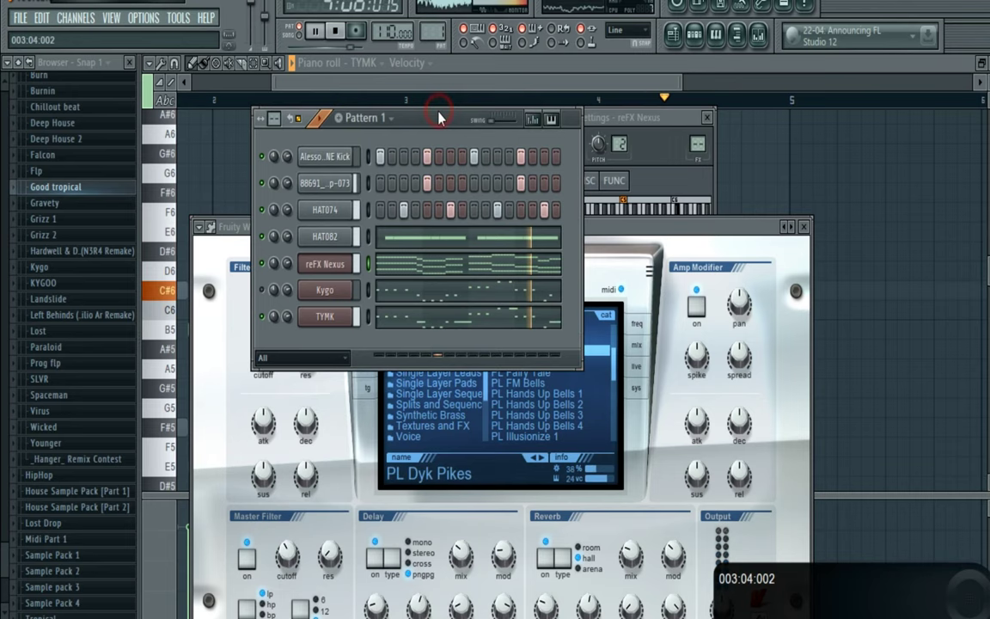
- Add another reFX Nexus channel and load the PN Nexus Grandpiano preset from the Piano category
{"action": "left_click", "coordinate": [91, 19]}
{"action": "mouse_move", "coordinate": [82, 35]}
{"action": "left_click", "coordinate": [361, 181]}
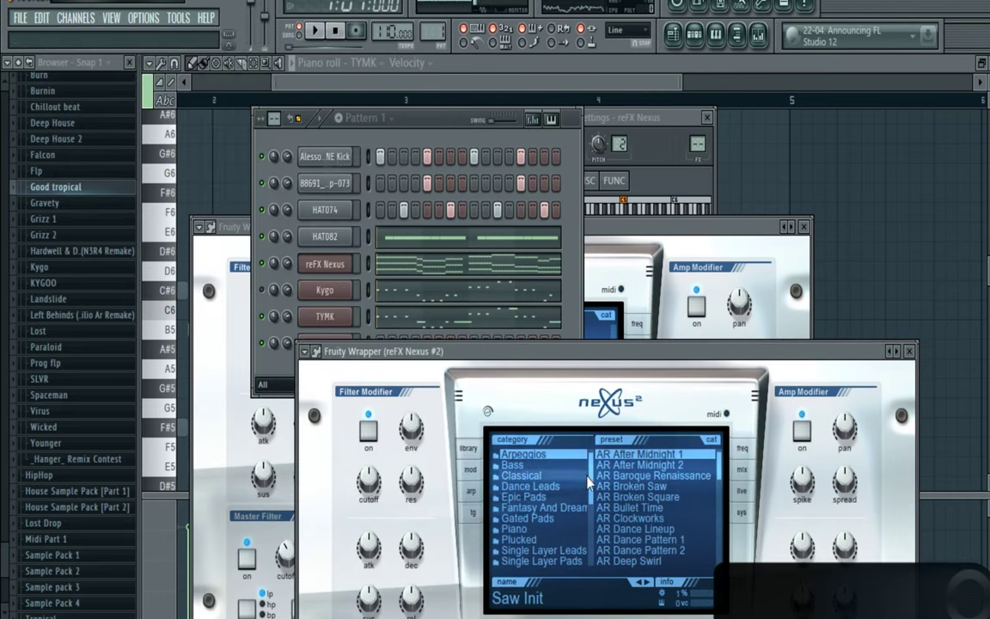
{"action": "scroll", "coordinate": [550, 489], "scroll_direction": "down", "scroll_amount": 6}
{"action": "scroll", "coordinate": [550, 486], "scroll_direction": "up", "scroll_amount": 1}
{"action": "left_click", "coordinate": [551, 475]}
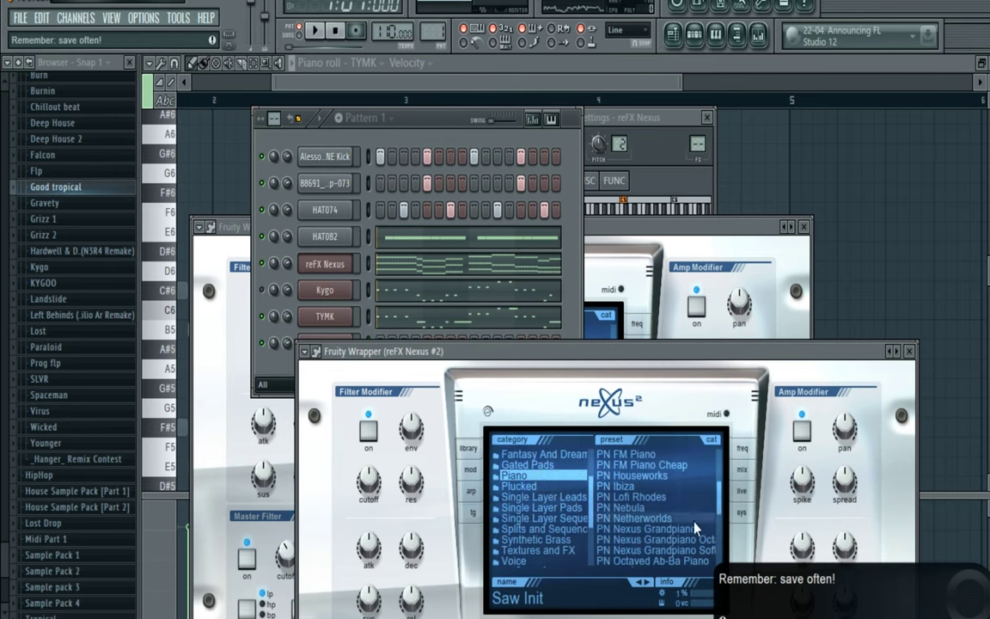
{"action": "left_click", "coordinate": [692, 529]}
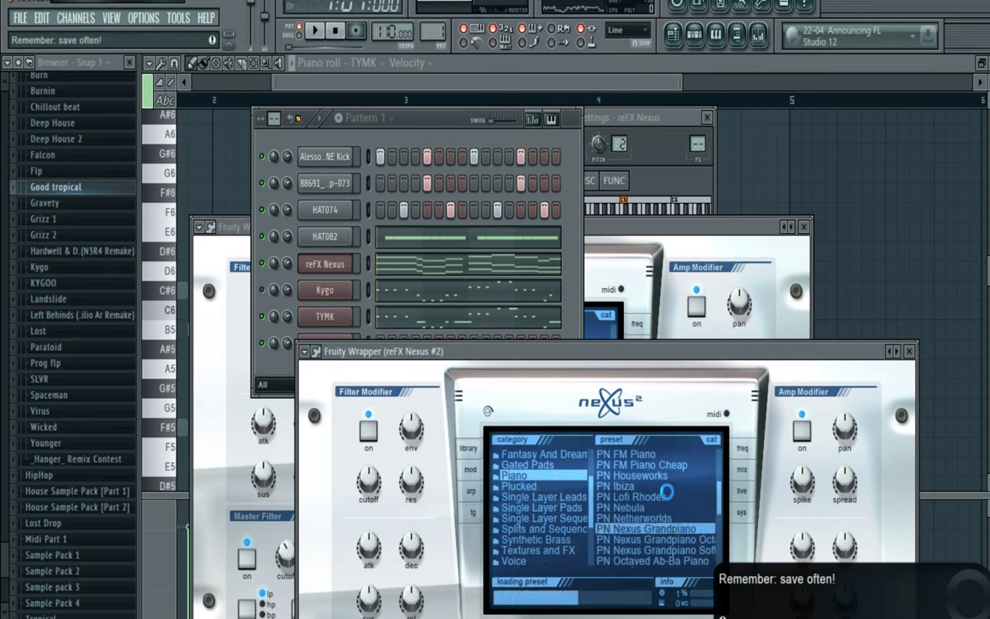
- In reFX Nexus #2's piano roll, fill bar 1 with a 14-step C#6/F#5/B4 chord and a 2-step B5/E5/A4 chord
{"action": "left_click", "coordinate": [427, 118]}
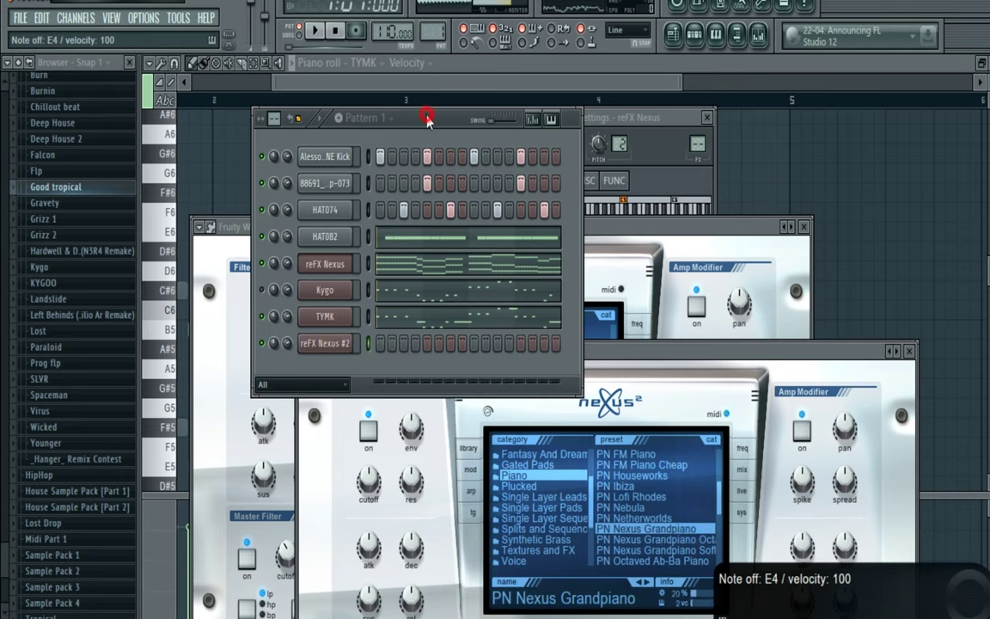
{"action": "right_click", "coordinate": [342, 343]}
{"action": "left_click", "coordinate": [348, 346]}
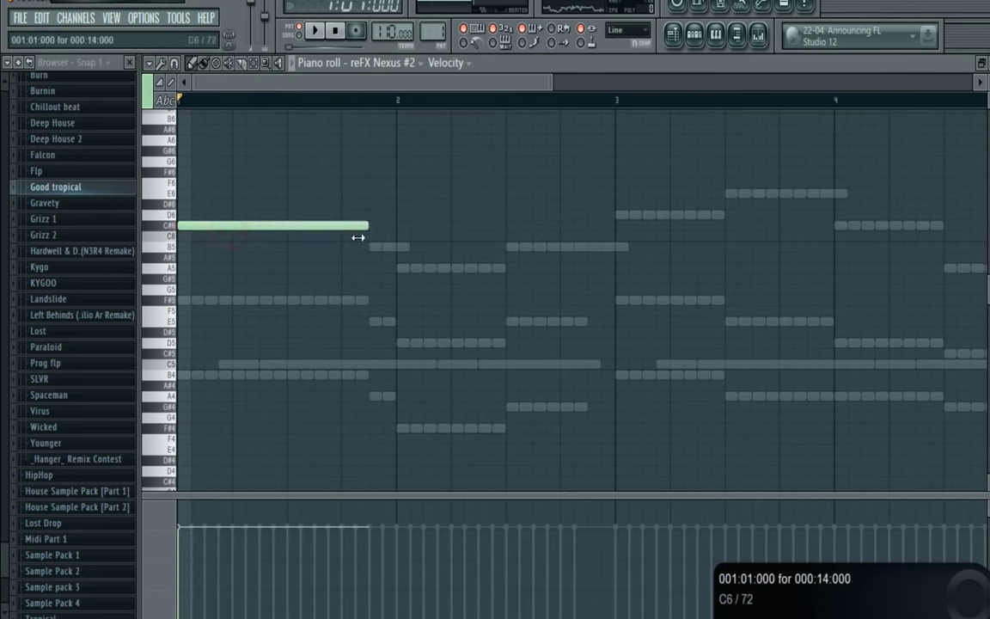
{"action": "key", "text": "space"}
{"action": "left_click", "coordinate": [192, 299]}
{"action": "left_click", "coordinate": [191, 374]}
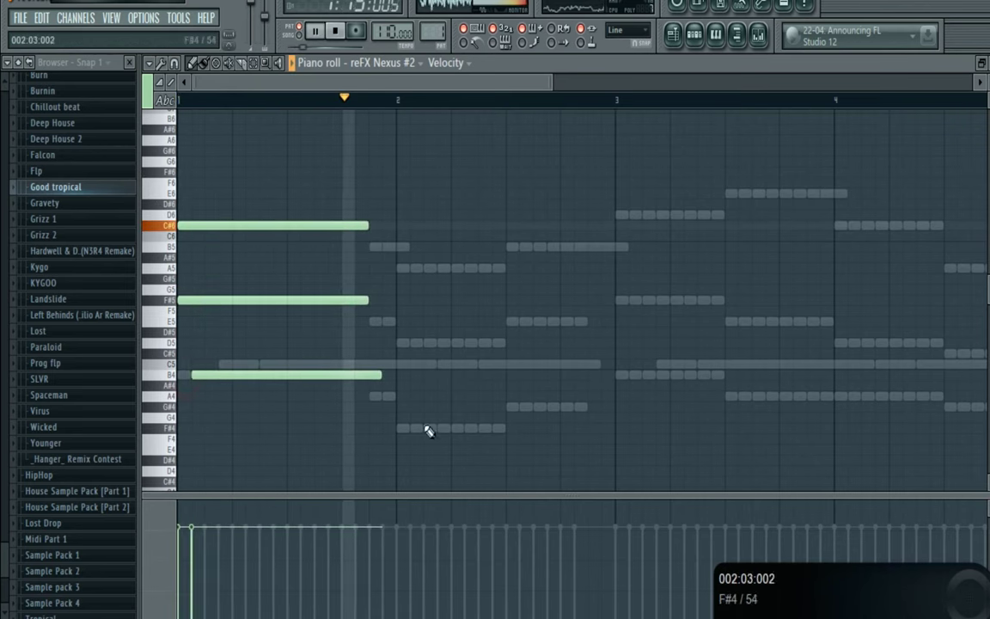
{"action": "key", "text": "space"}
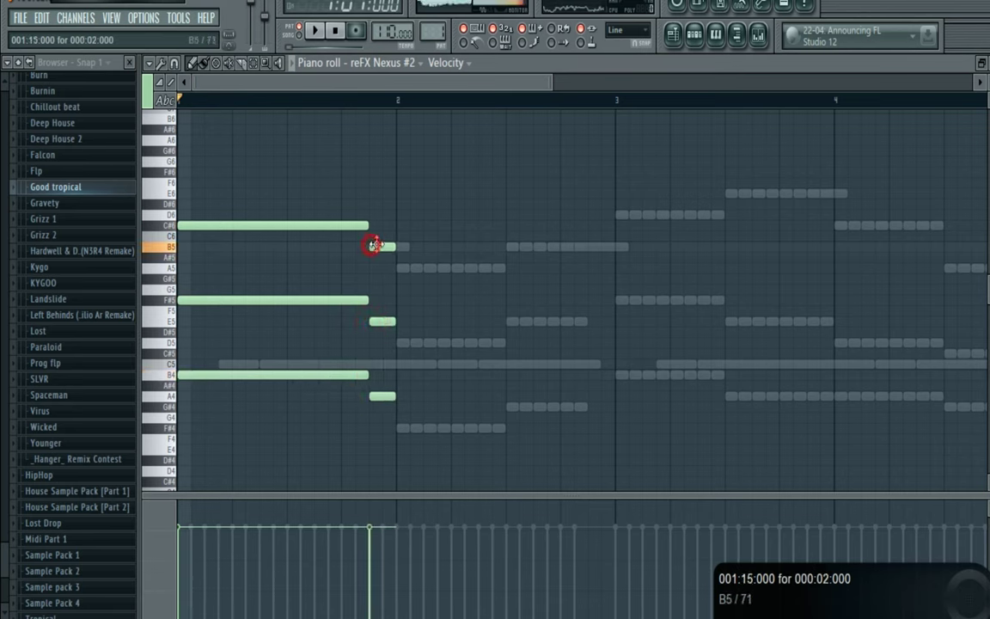
- Fill bar 2 of the grand piano part with half-bar A5/D5/F#4 and B5/E5/G#4 chords
{"action": "left_click", "coordinate": [404, 269]}
{"action": "left_click_drag", "start_coordinate": [419, 269], "coordinate": [499, 272]}
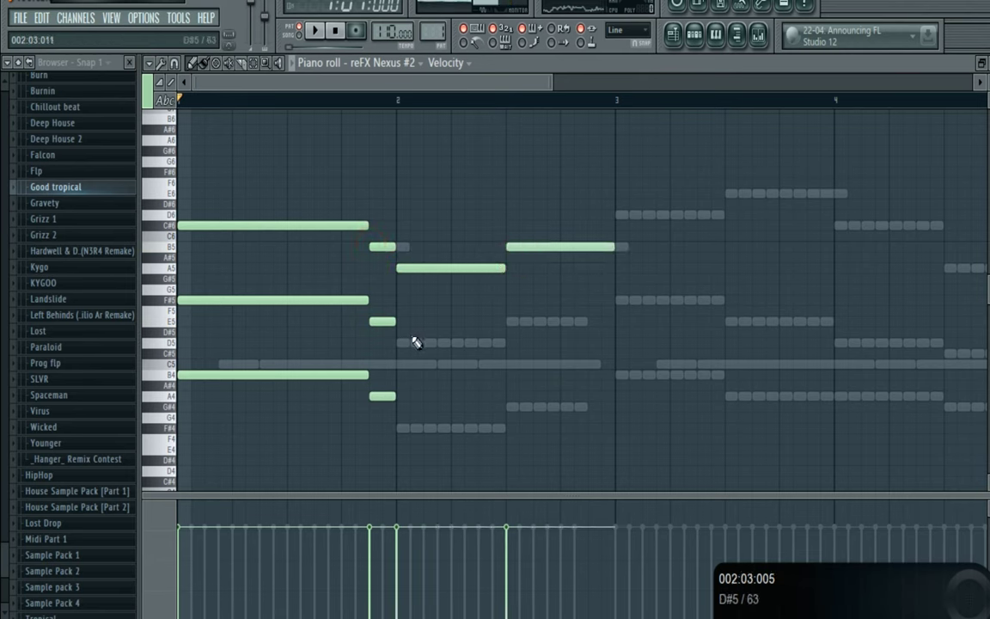
{"action": "left_click", "coordinate": [513, 323]}
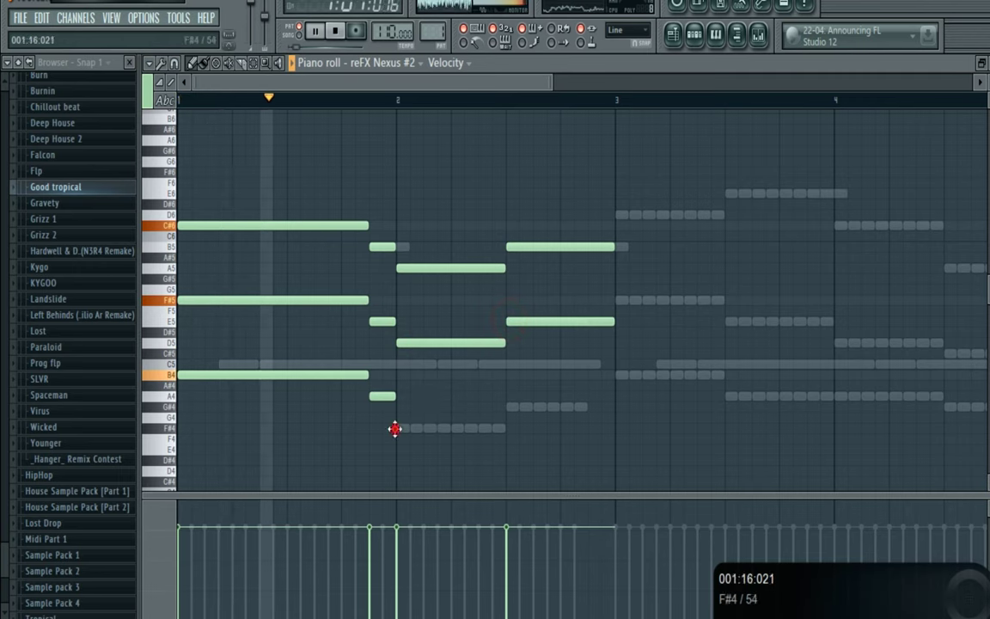
{"action": "left_click", "coordinate": [508, 405]}
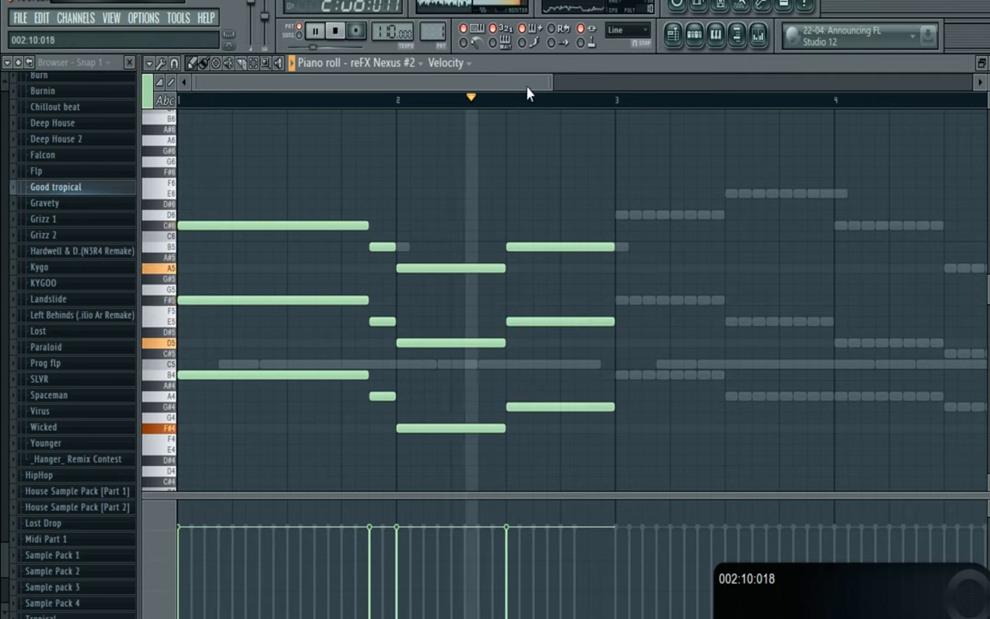
- Trace the remaining ghost chords as sustained grand piano notes across bars 3 and 4, finishing on A5 and B5 over C#5/G#4
{"action": "left_click_drag", "start_coordinate": [554, 78], "coordinate": [659, 79]}
{"action": "left_click", "coordinate": [517, 215]}
{"action": "key", "text": "space"}
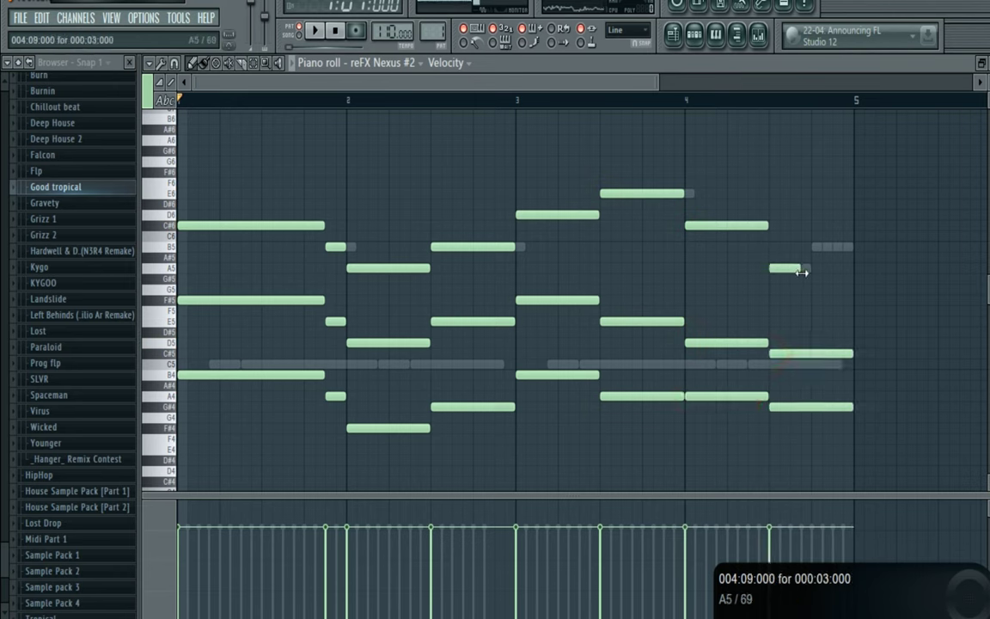
{"action": "key", "text": "space"}
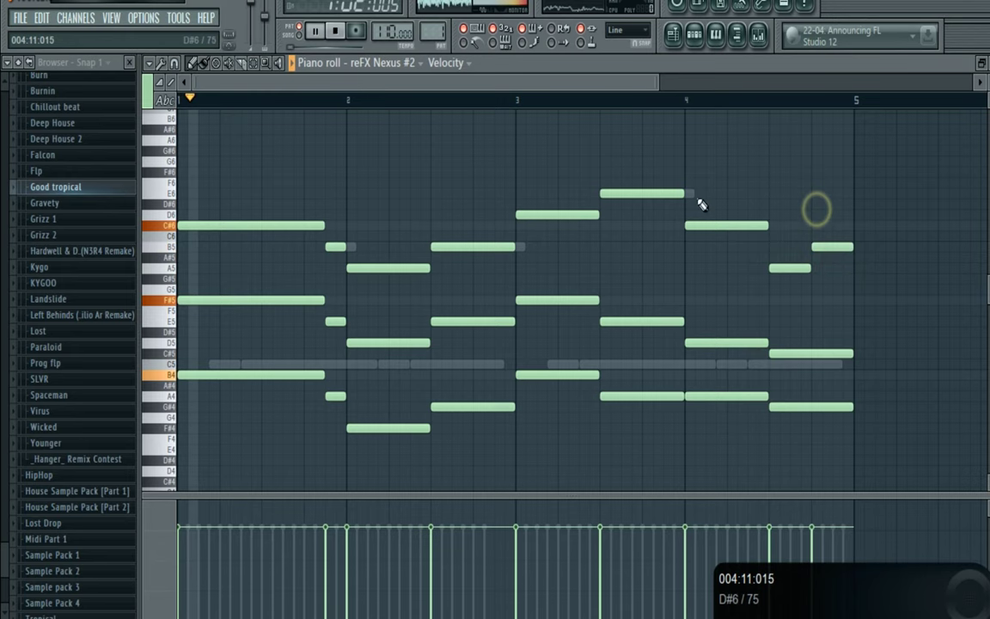
- Open the grand piano Nexus and lower its master filter cutoff to about 47 while the loop plays
{"action": "left_click", "coordinate": [715, 34]}
{"action": "left_click", "coordinate": [344, 341]}
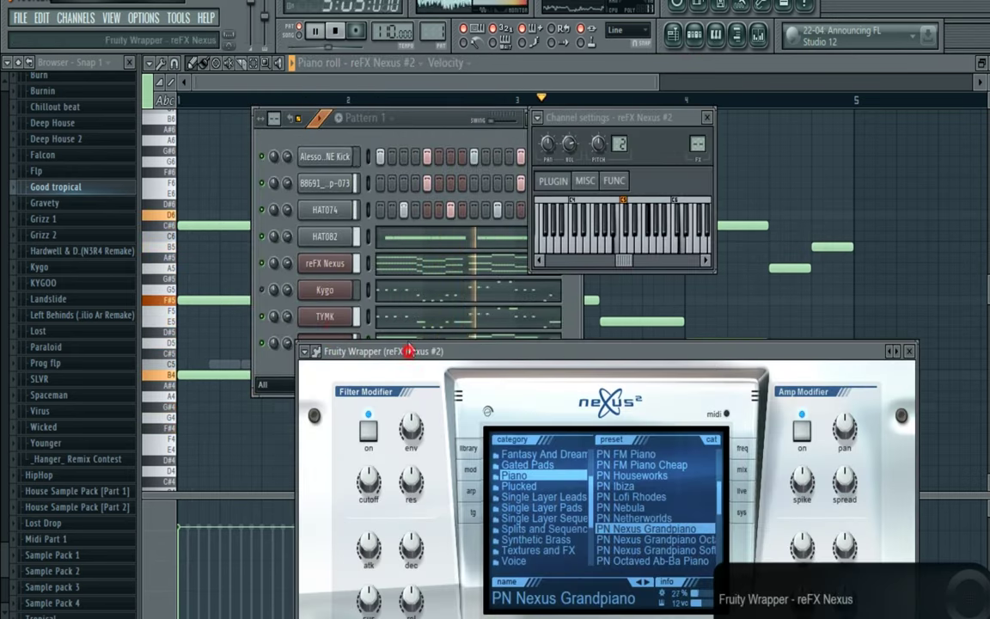
{"action": "left_click_drag", "start_coordinate": [409, 351], "coordinate": [412, 126]}
{"action": "left_click", "coordinate": [355, 458]}
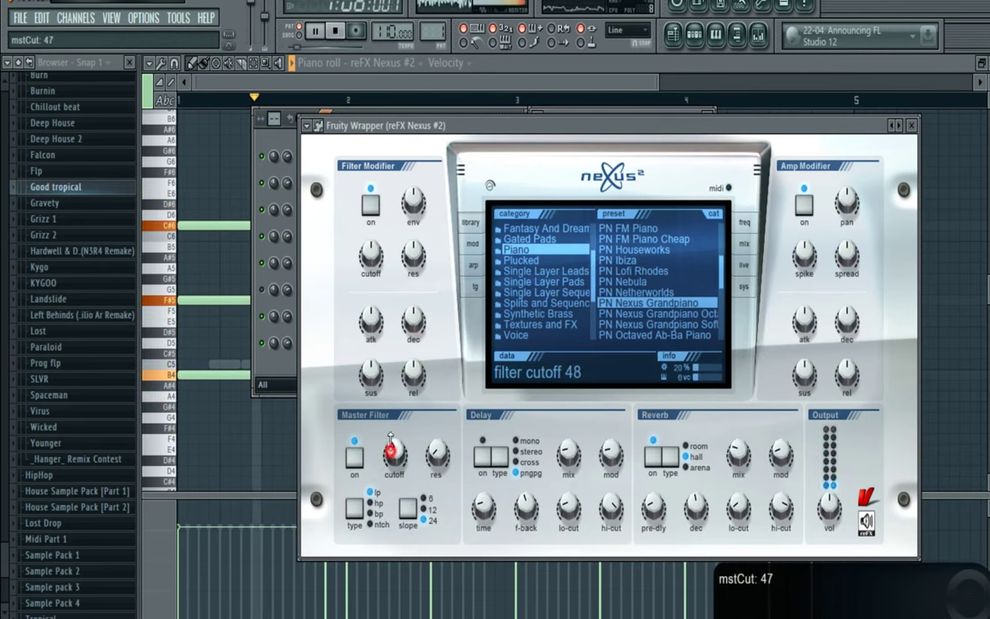
- Set the beats per bar of Pattern 1 to 4
{"action": "left_click", "coordinate": [268, 108]}
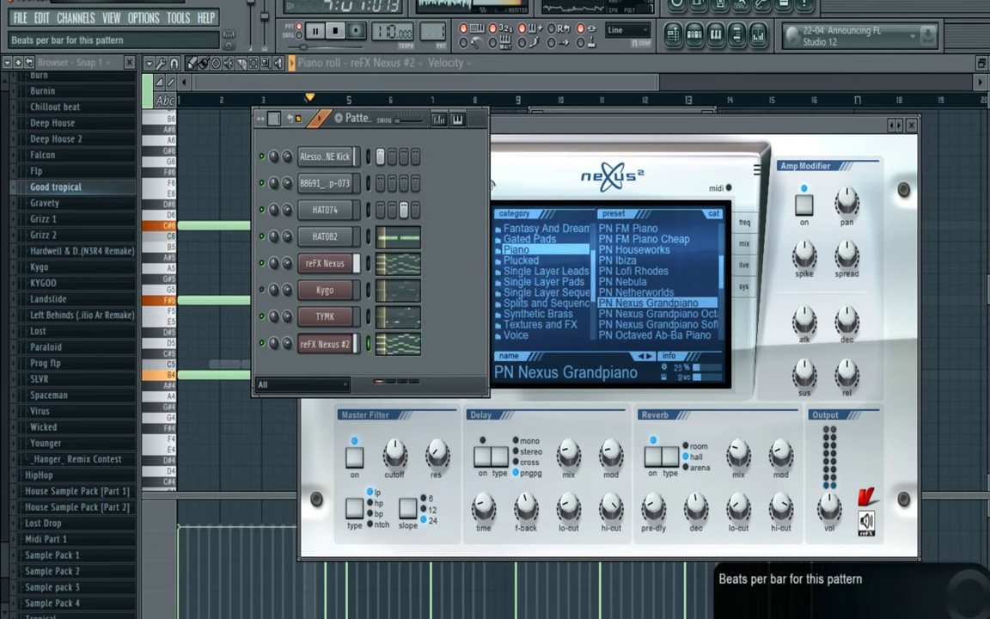
{"action": "left_click_drag", "start_coordinate": [274, 119], "coordinate": [275, 125]}
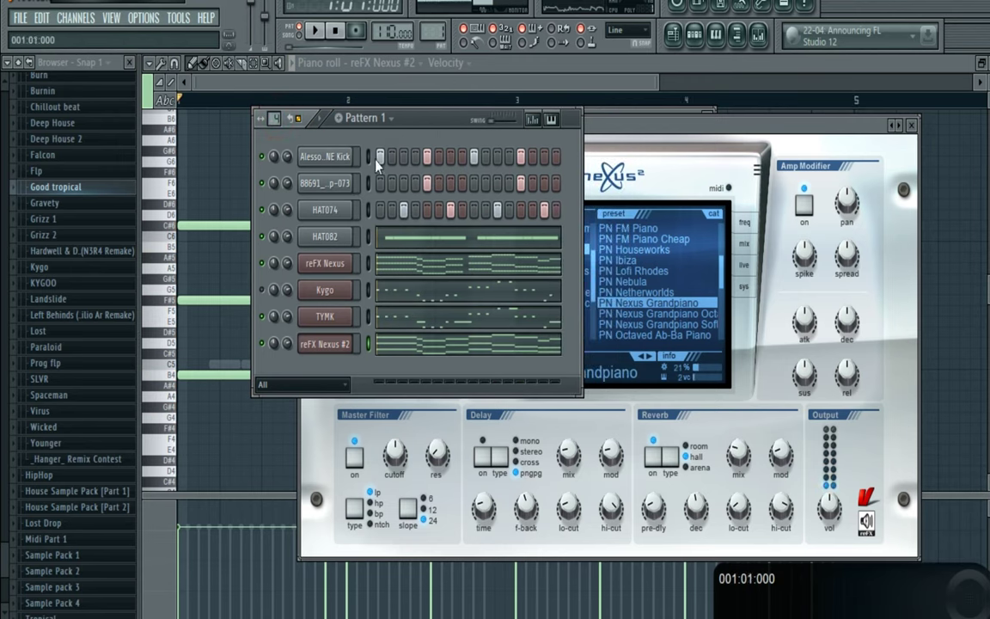
- Select all channels and link them to consecutive mixer tracks starting from Insert 1
{"action": "left_click_drag", "start_coordinate": [372, 159], "coordinate": [372, 344]}
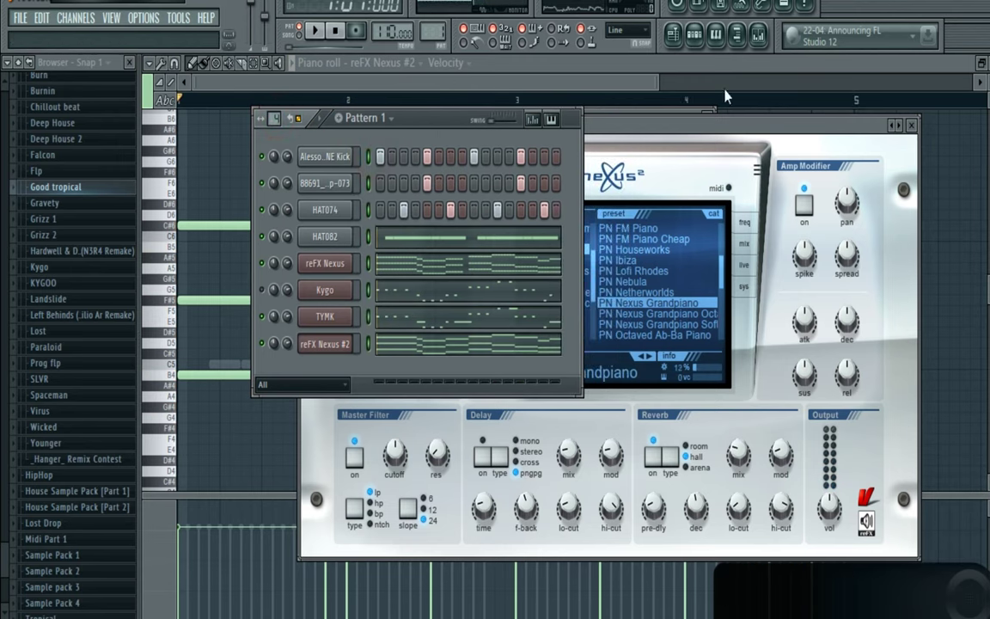
{"action": "key", "text": "space"}
{"action": "left_click", "coordinate": [759, 38]}
{"action": "right_click", "coordinate": [440, 176]}
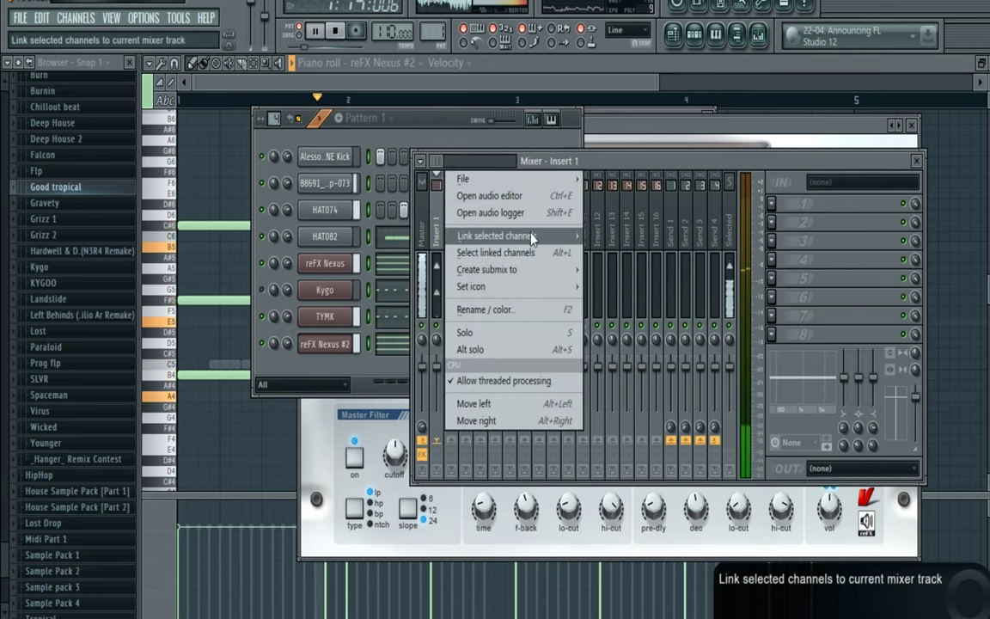
{"action": "mouse_move", "coordinate": [515, 236]}
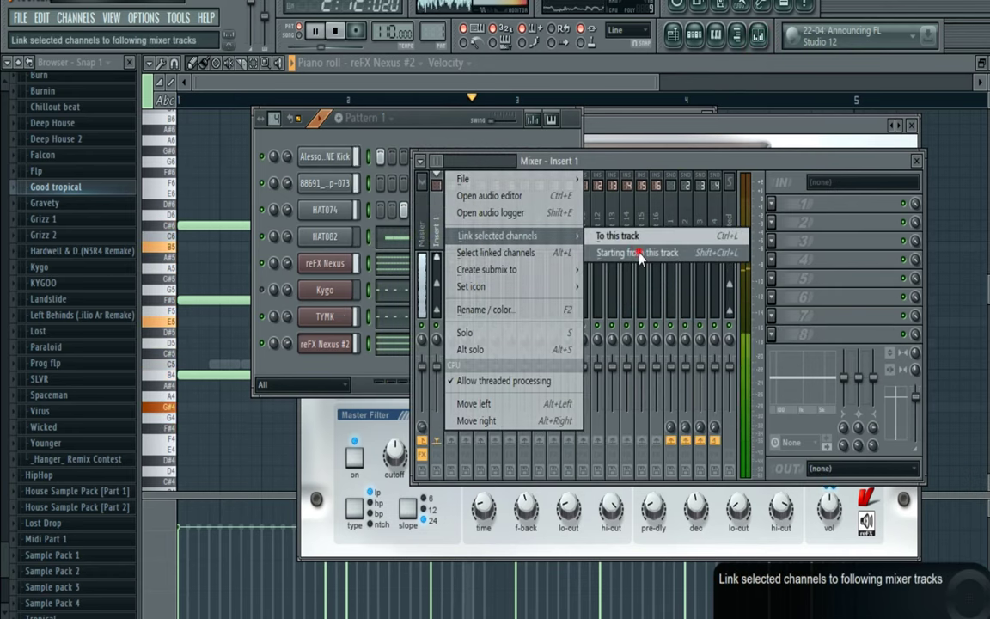
{"action": "left_click", "coordinate": [638, 251]}
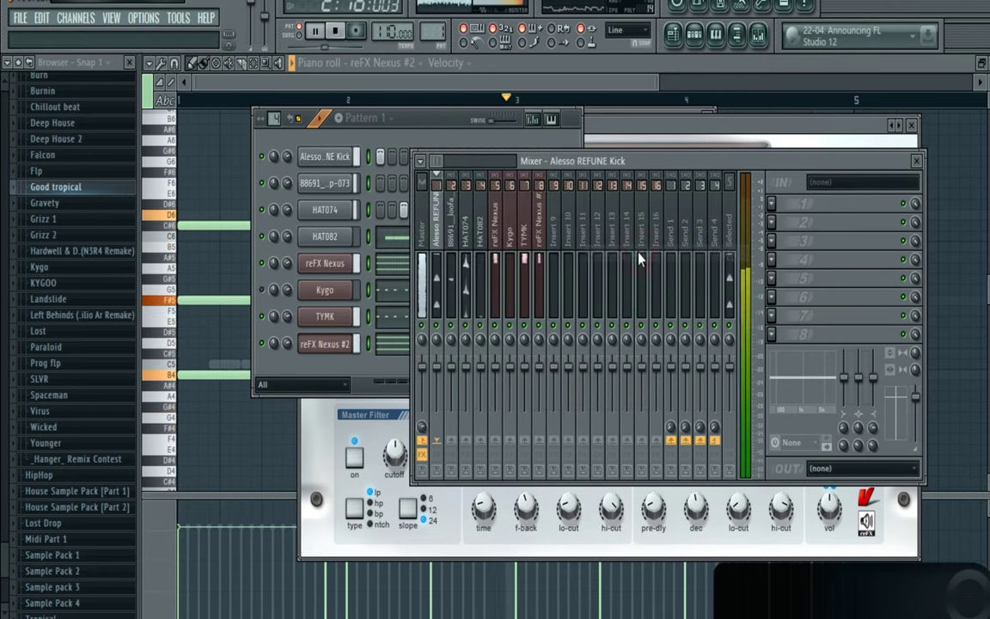
- Raise the loofa snap's mixer volume slightly and load Fruity Reeverb 2 into its first effect slot
{"action": "left_click", "coordinate": [452, 235]}
{"action": "key", "text": "space"}
{"action": "left_click_drag", "start_coordinate": [452, 367], "coordinate": [456, 357]}
{"action": "key", "text": "space"}
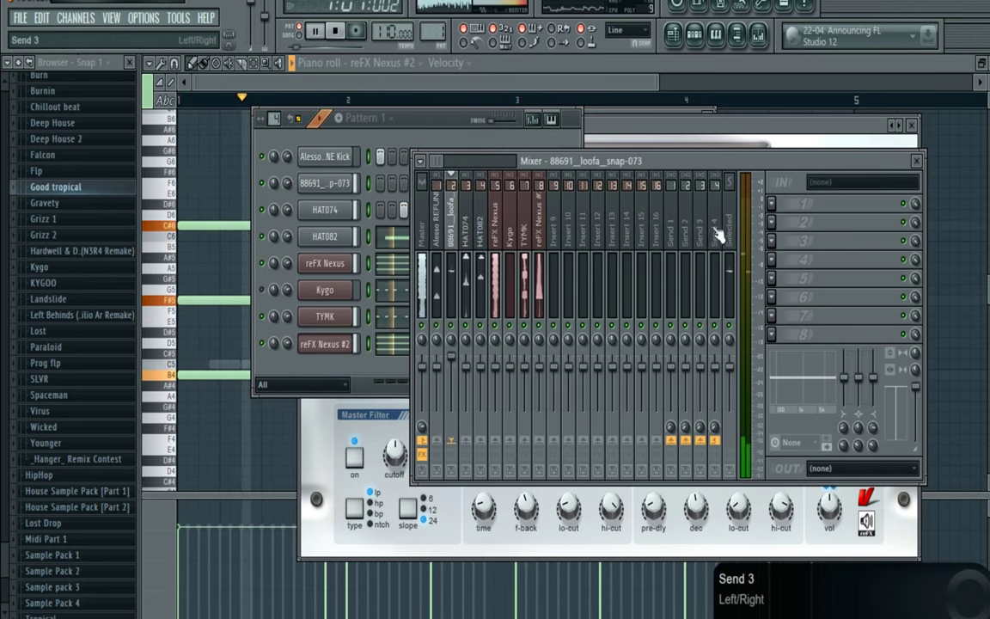
{"action": "left_click", "coordinate": [772, 204]}
{"action": "left_click", "coordinate": [932, 87]}
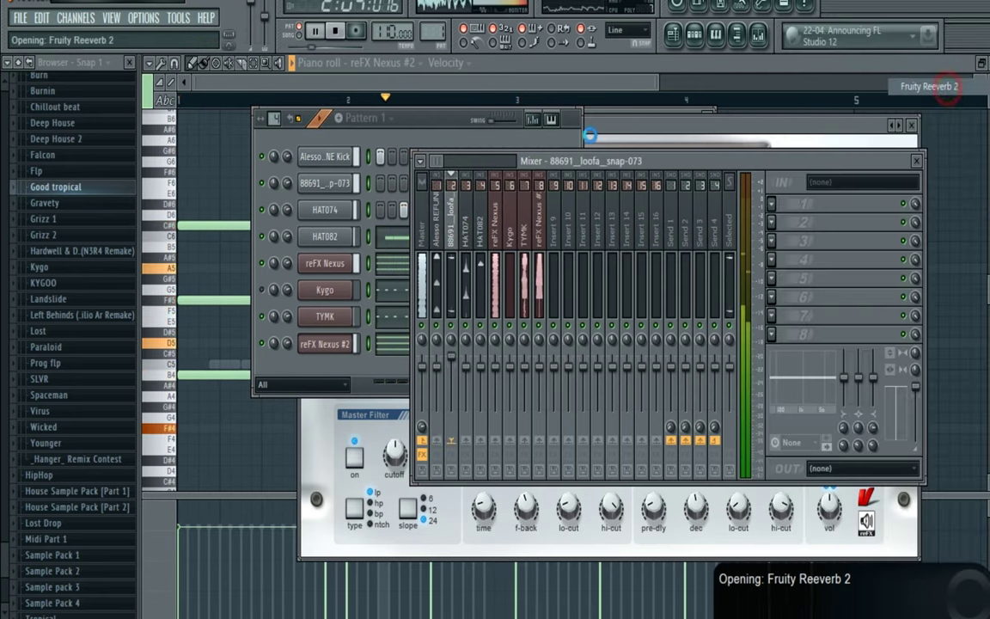
- Solo the loofa snap channel and play the pattern to hear its reverb
{"action": "left_click", "coordinate": [437, 121]}
{"action": "key", "text": "space"}
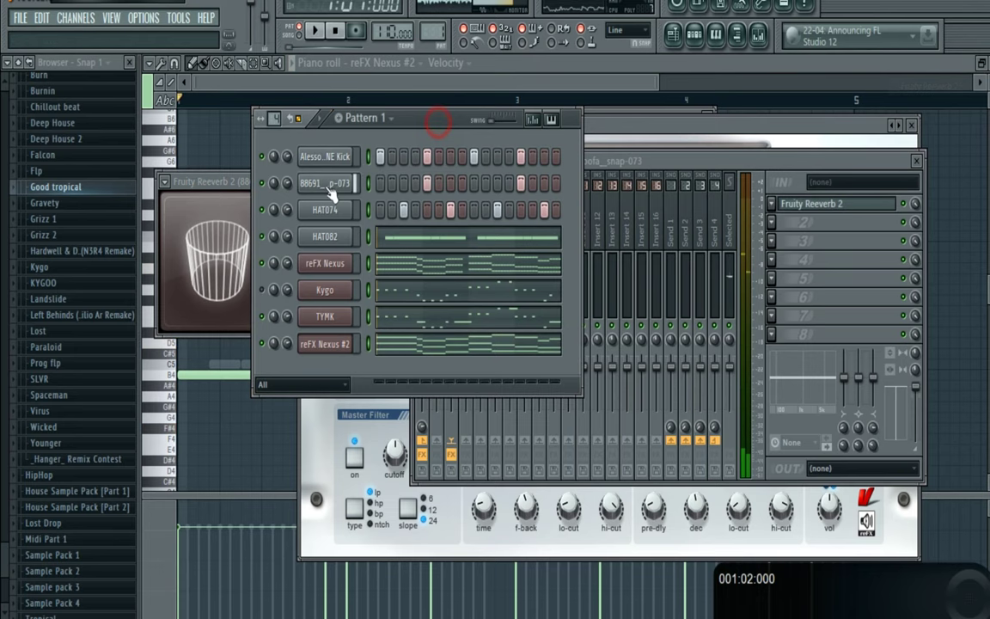
{"action": "right_click", "coordinate": [264, 184]}
{"action": "left_click", "coordinate": [280, 195]}
{"action": "key", "text": "space"}
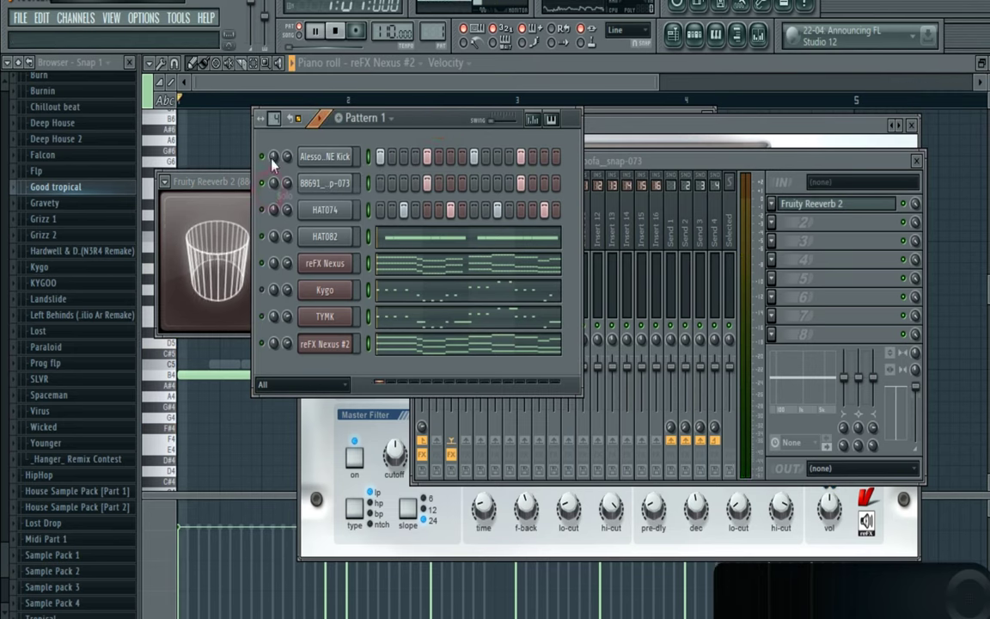
- Unmute the kick channel and load Sausage Fattener x64 into the second effect slot of the loofa snap's mixer track
{"action": "left_click", "coordinate": [262, 156]}
{"action": "left_click", "coordinate": [640, 166]}
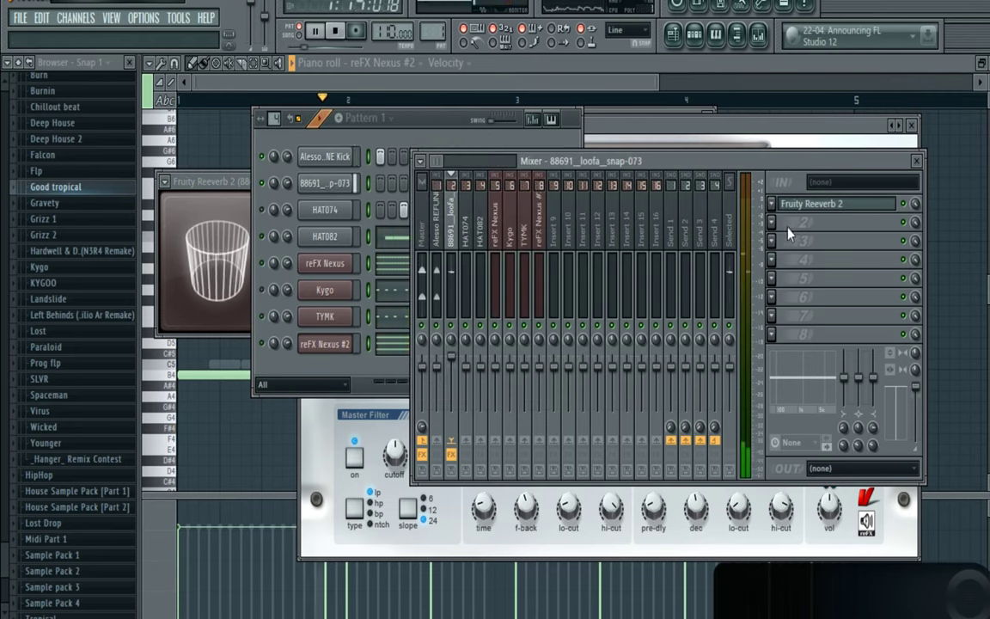
{"action": "left_click", "coordinate": [774, 223]}
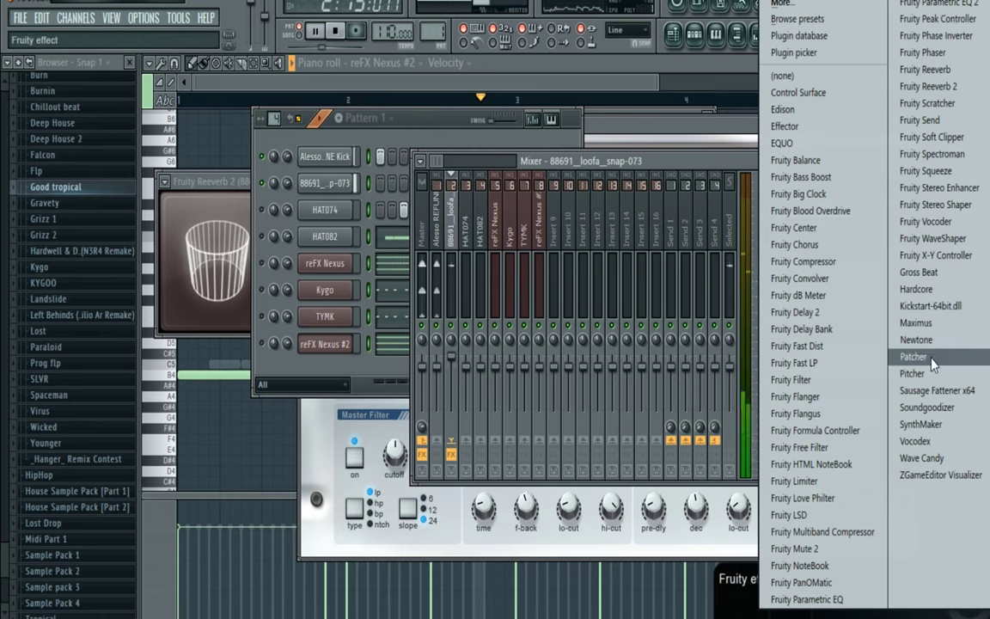
{"action": "left_click", "coordinate": [941, 391]}
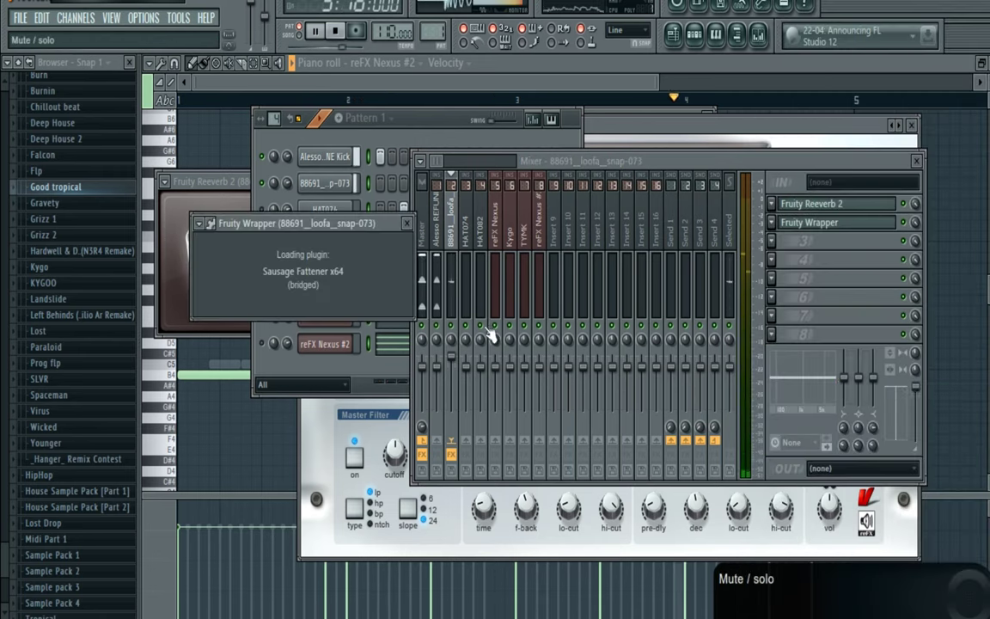
- Set Sausage Fattener's Fatness to 14% and Color to 11% on the loofa snap, and stop playback
{"action": "left_click_drag", "start_coordinate": [469, 296], "coordinate": [470, 271]}
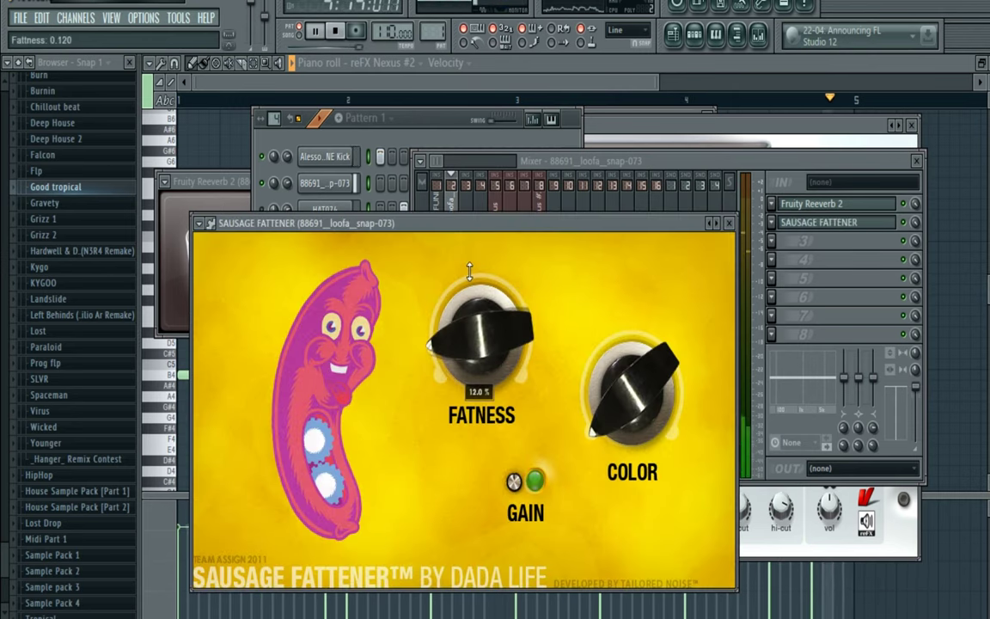
{"action": "left_click_drag", "start_coordinate": [591, 385], "coordinate": [593, 354]}
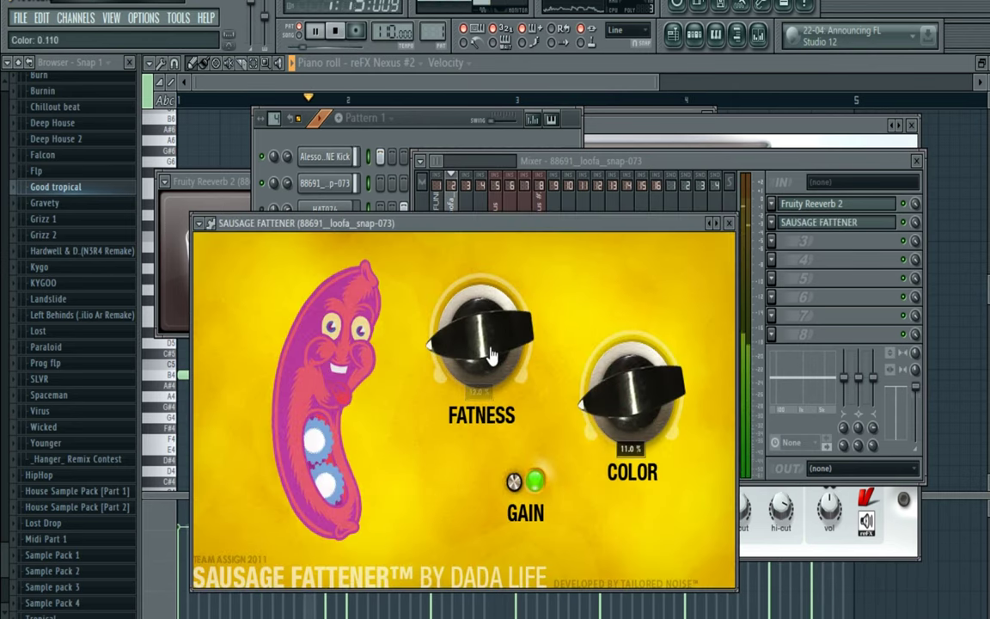
{"action": "left_click_drag", "start_coordinate": [489, 355], "coordinate": [473, 315]}
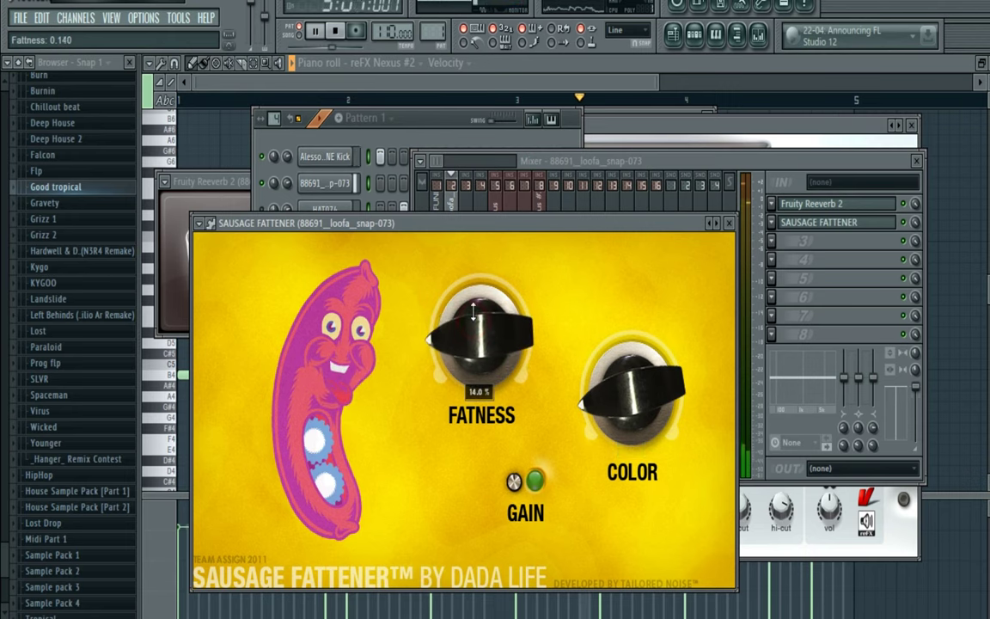
{"action": "left_click", "coordinate": [439, 129]}
{"action": "key", "text": "space"}
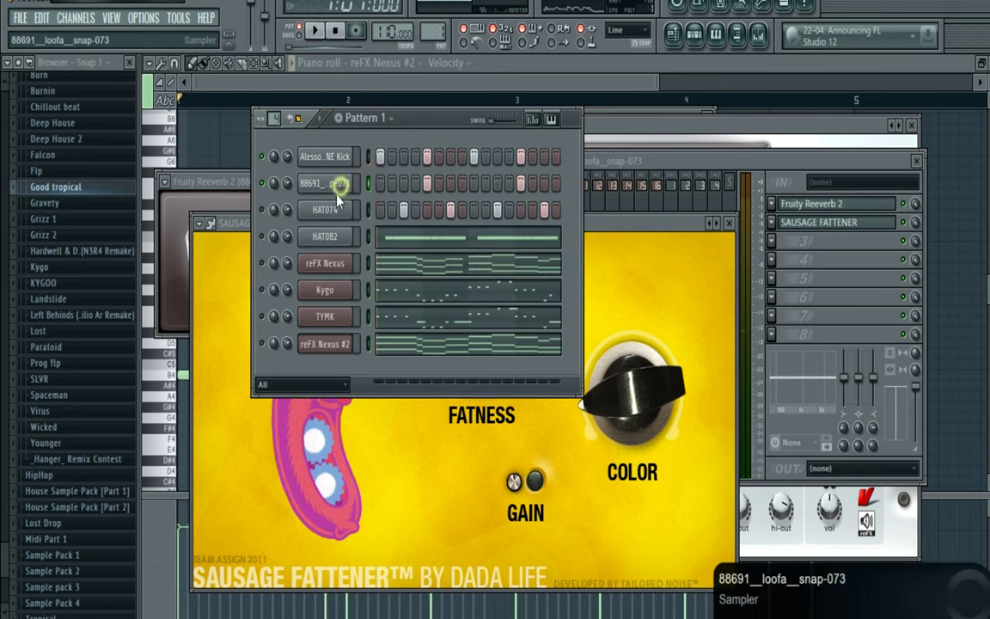
- Clone the loofa snap channel, collapse the browser's folder structure and briefly play the pattern
{"action": "right_click", "coordinate": [340, 187]}
{"action": "left_click", "coordinate": [371, 398]}
{"action": "left_click", "coordinate": [415, 131]}
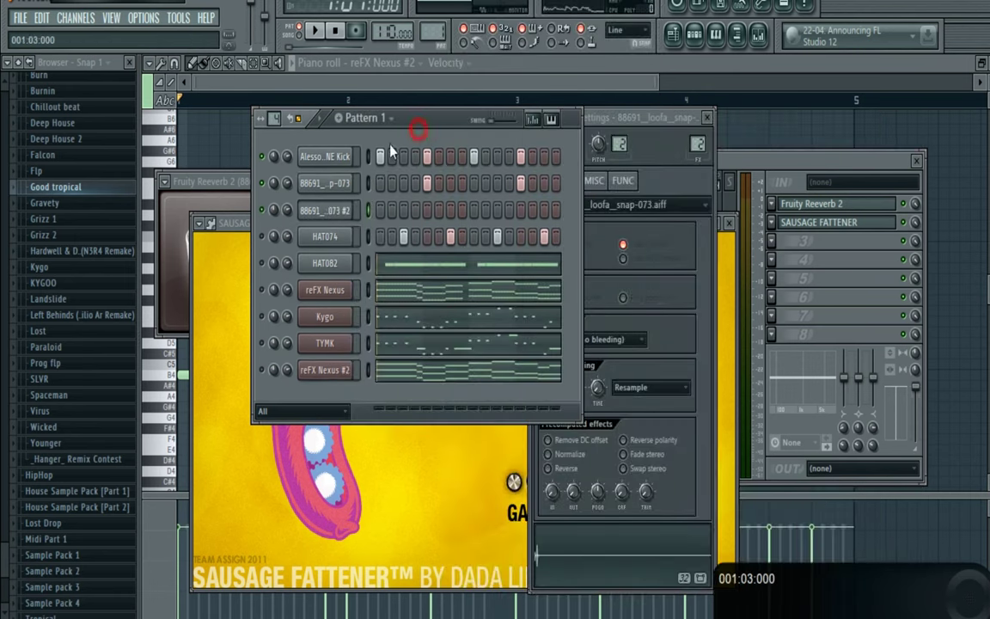
{"action": "left_click", "coordinate": [30, 62]}
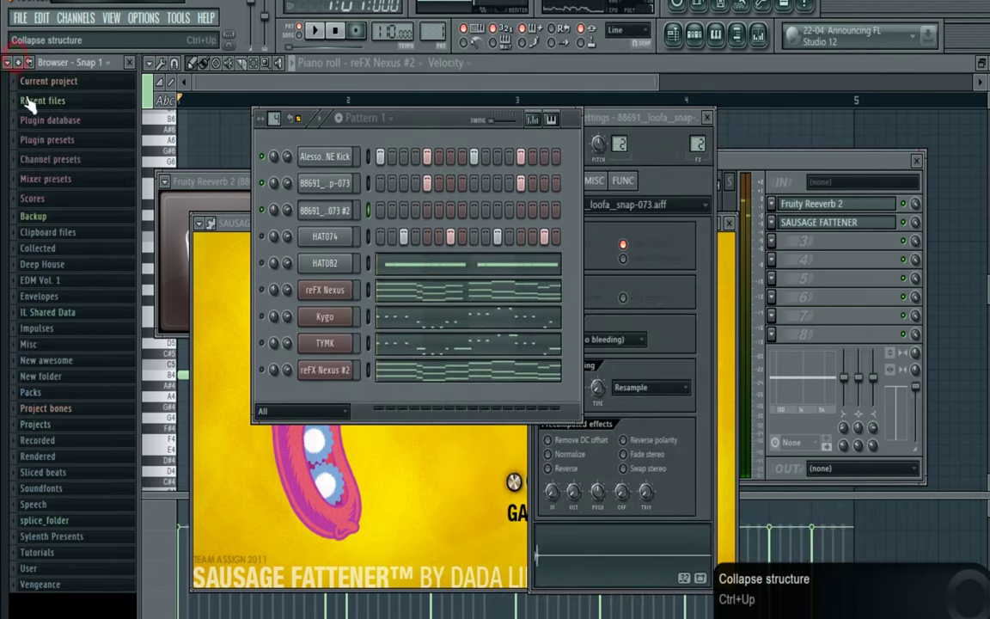
{"action": "key", "text": "space"}
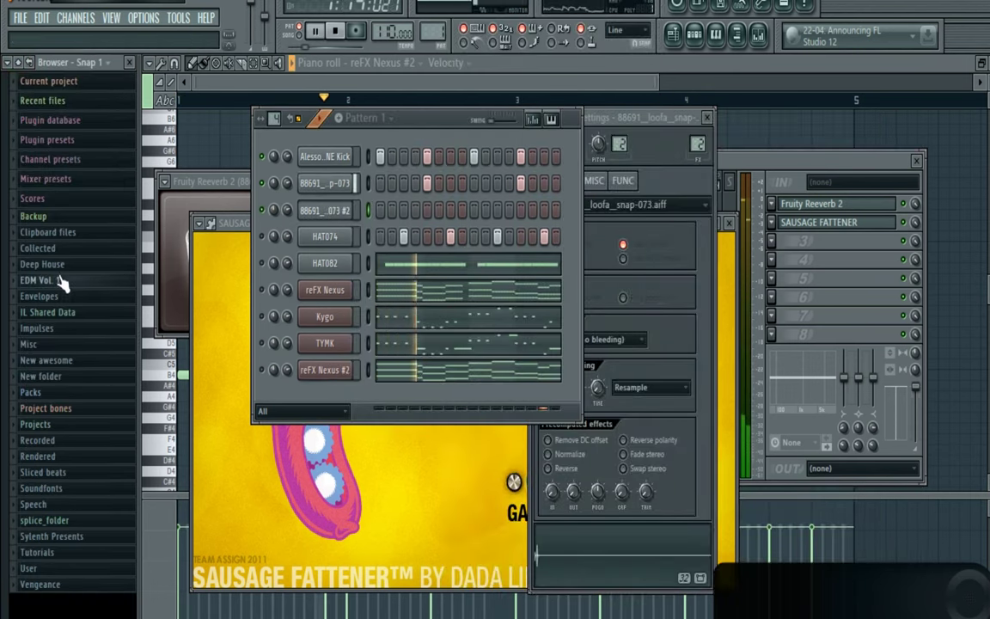
{"action": "key", "text": "space"}
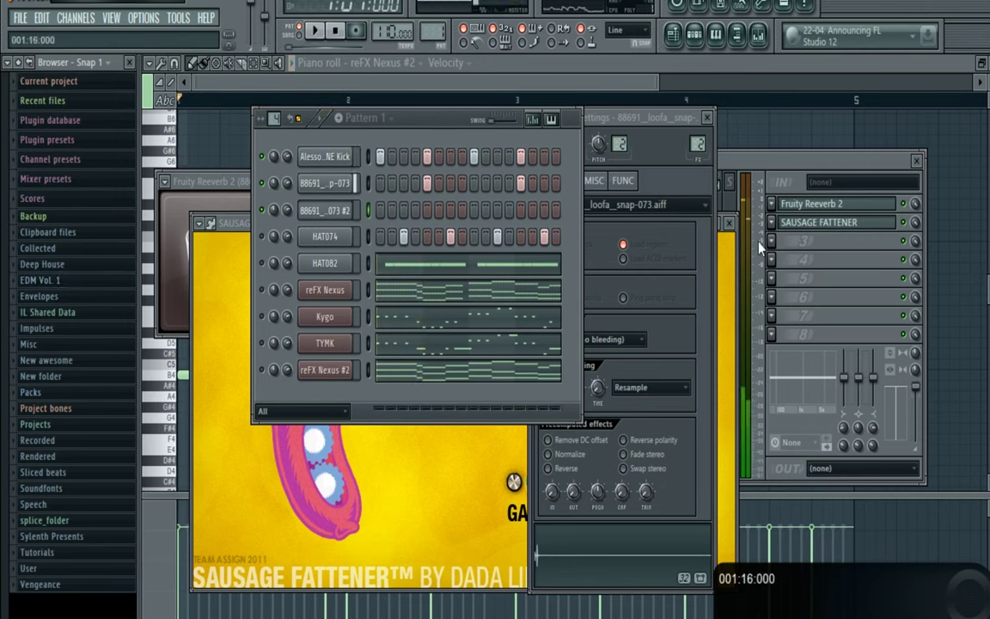
- Readjust the loofa snap's Sausage Fattener while the pattern plays, raising Color slightly and setting Fatness to 11%
{"action": "left_click", "coordinate": [235, 225]}
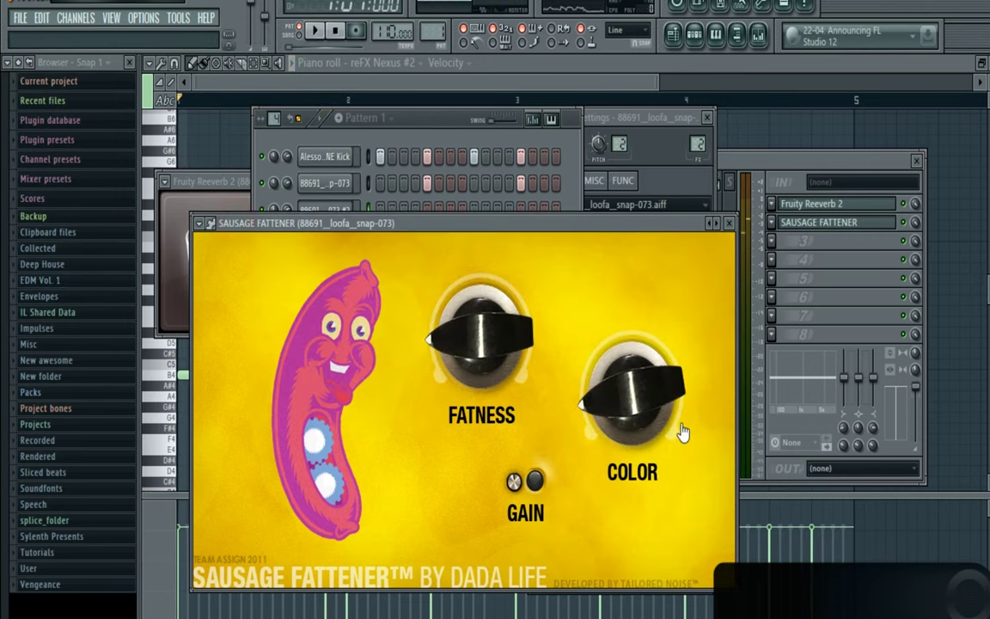
{"action": "left_click", "coordinate": [440, 108]}
{"action": "key", "text": "space"}
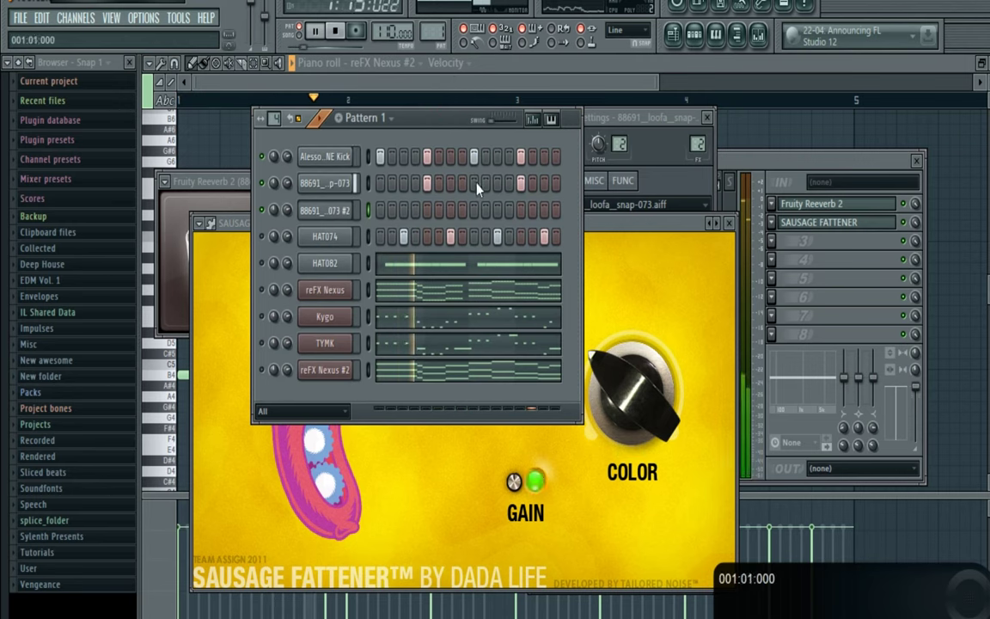
{"action": "left_click", "coordinate": [632, 226]}
{"action": "left_click_drag", "start_coordinate": [513, 478], "coordinate": [517, 455]}
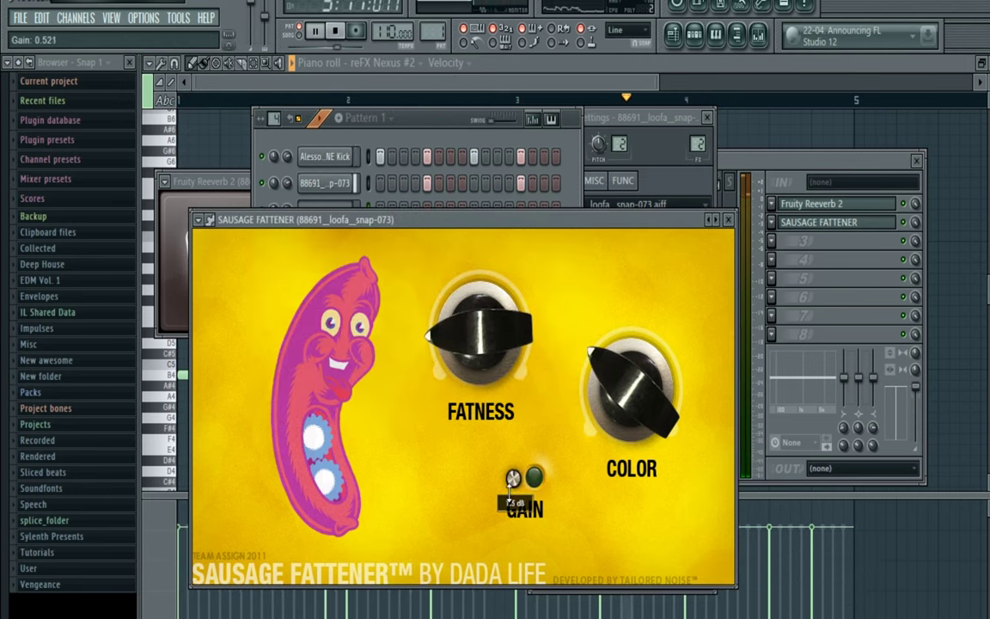
{"action": "left_click_drag", "start_coordinate": [514, 479], "coordinate": [513, 480]}
{"action": "left_click_drag", "start_coordinate": [612, 432], "coordinate": [611, 462]}
{"action": "left_click_drag", "start_coordinate": [499, 366], "coordinate": [497, 413]}
{"action": "left_click_drag", "start_coordinate": [485, 319], "coordinate": [484, 295]}
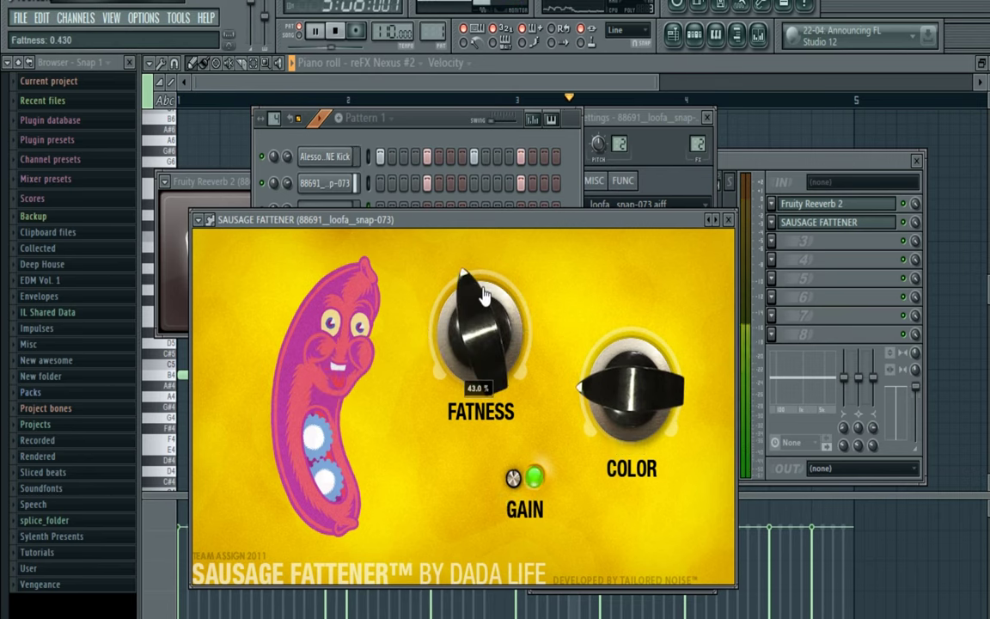
{"action": "mouse_move", "coordinate": [482, 347]}
{"action": "left_mouse_down"}
{"action": "mouse_move", "coordinate": [487, 419]}
{"action": "mouse_move", "coordinate": [479, 354]}
{"action": "left_mouse_up"}
{"action": "key", "text": "space"}
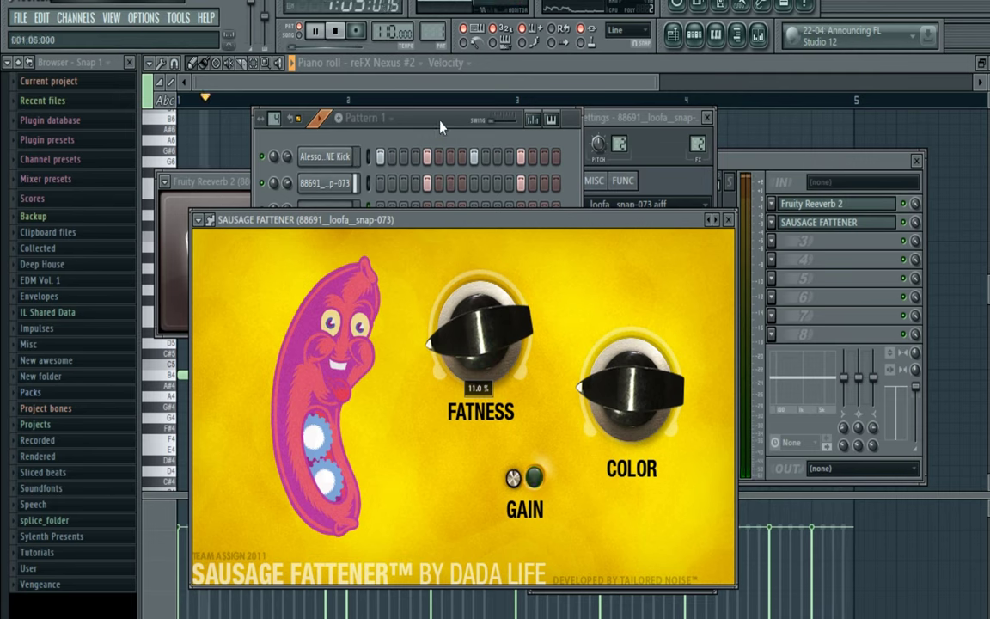
- Load Dragged sample_306 - 3 - Beat 2 from the Deep House Gecko folder onto the cloned channel, with hits on steps 5 and 13
{"action": "left_click", "coordinate": [438, 118]}
{"action": "left_click", "coordinate": [44, 266]}
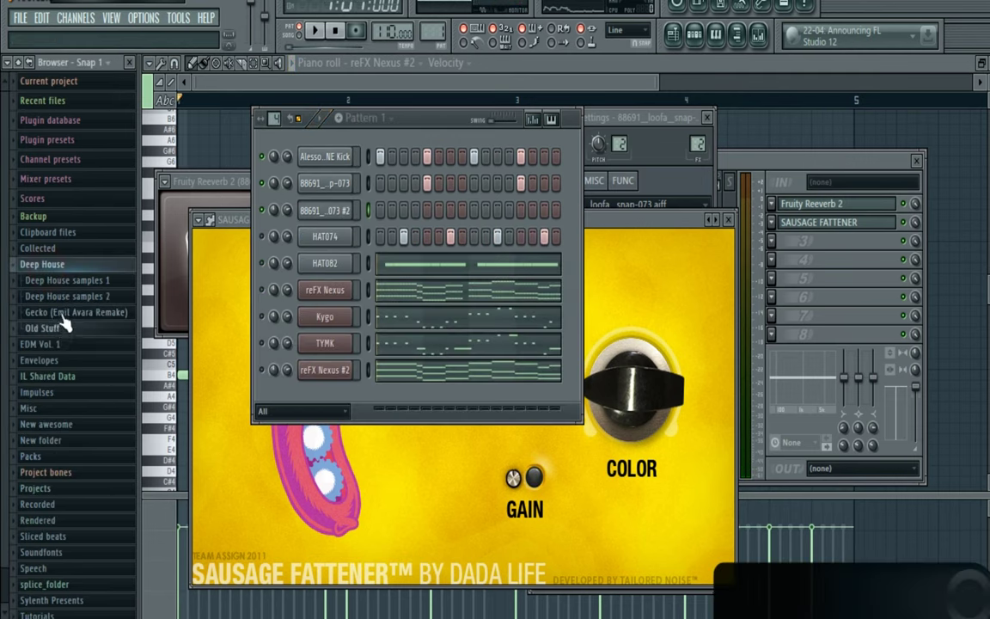
{"action": "left_click", "coordinate": [62, 313]}
{"action": "left_click", "coordinate": [64, 341]}
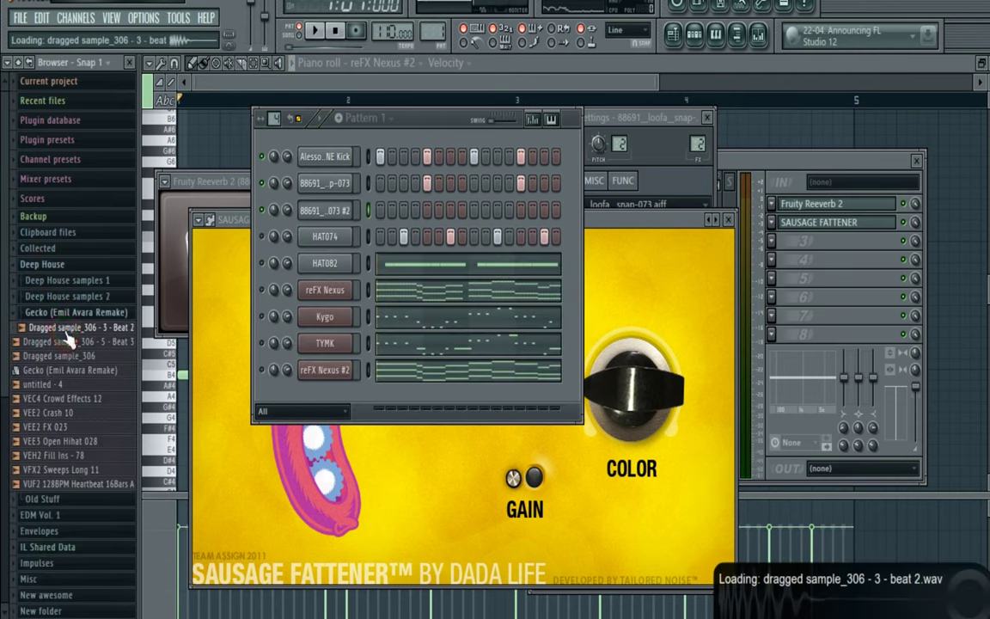
{"action": "left_click_drag", "start_coordinate": [64, 335], "coordinate": [216, 284]}
{"action": "left_click_drag", "start_coordinate": [341, 228], "coordinate": [342, 219]}
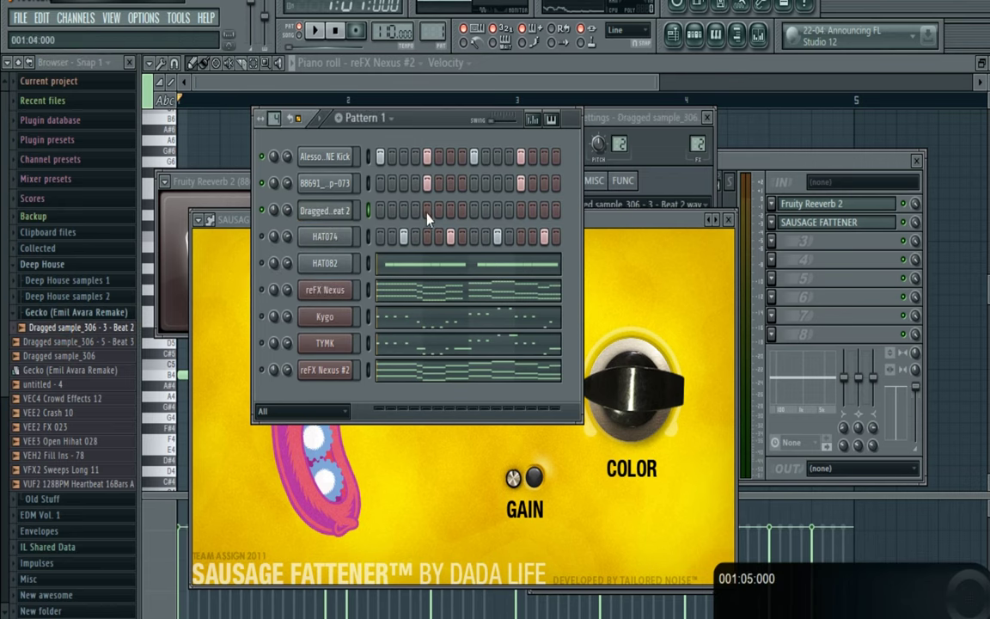
{"action": "key", "text": "space"}
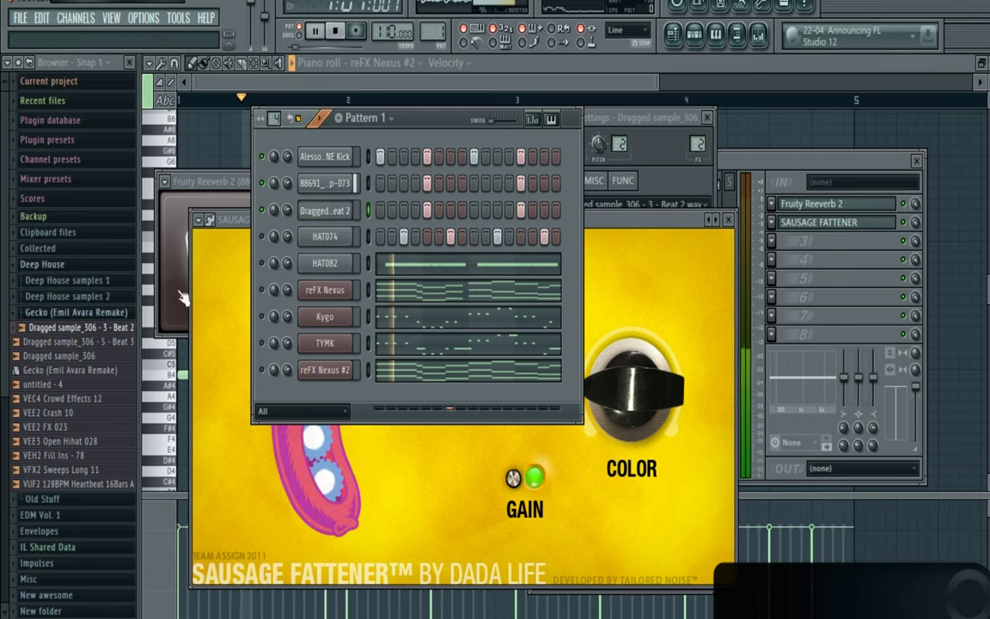
{"action": "left_click", "coordinate": [99, 312]}
{"action": "key", "text": "space"}
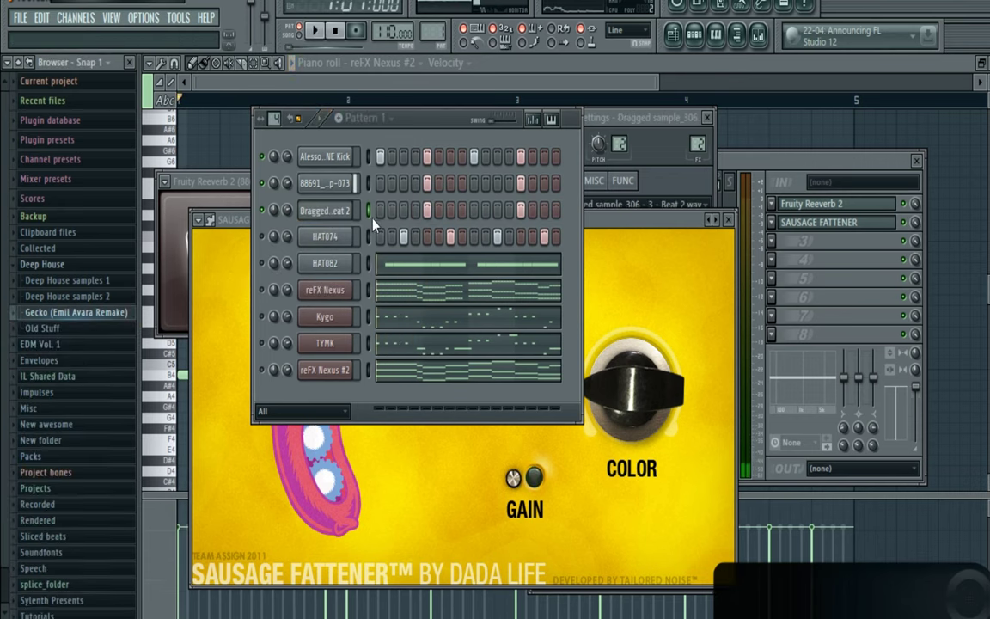
- Assign the Dragged sample_306 channel to a free mixer track and play the pattern briefly
{"action": "right_click", "coordinate": [332, 210]}
{"action": "right_click", "coordinate": [334, 211]}
{"action": "left_click", "coordinate": [336, 211]}
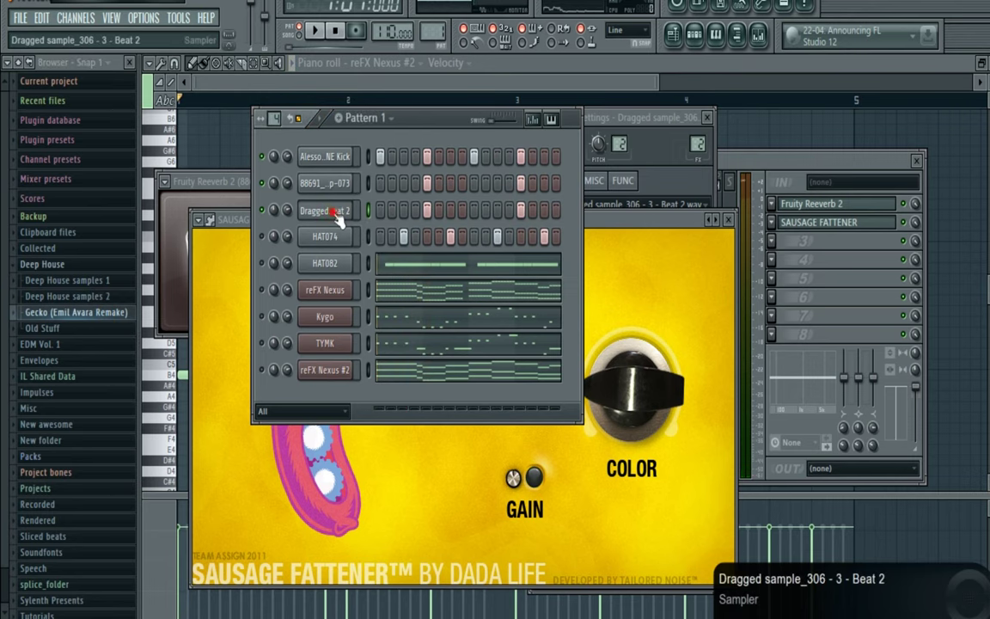
{"action": "left_click", "coordinate": [345, 213]}
{"action": "left_click", "coordinate": [537, 117]}
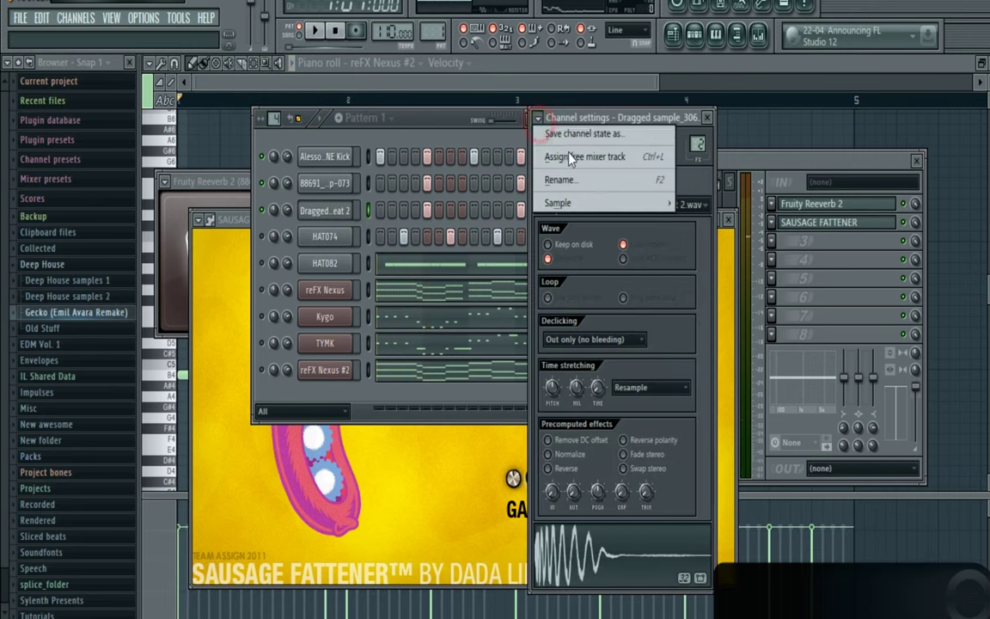
{"action": "left_click", "coordinate": [574, 156]}
{"action": "left_click", "coordinate": [394, 113]}
{"action": "key", "text": "space"}
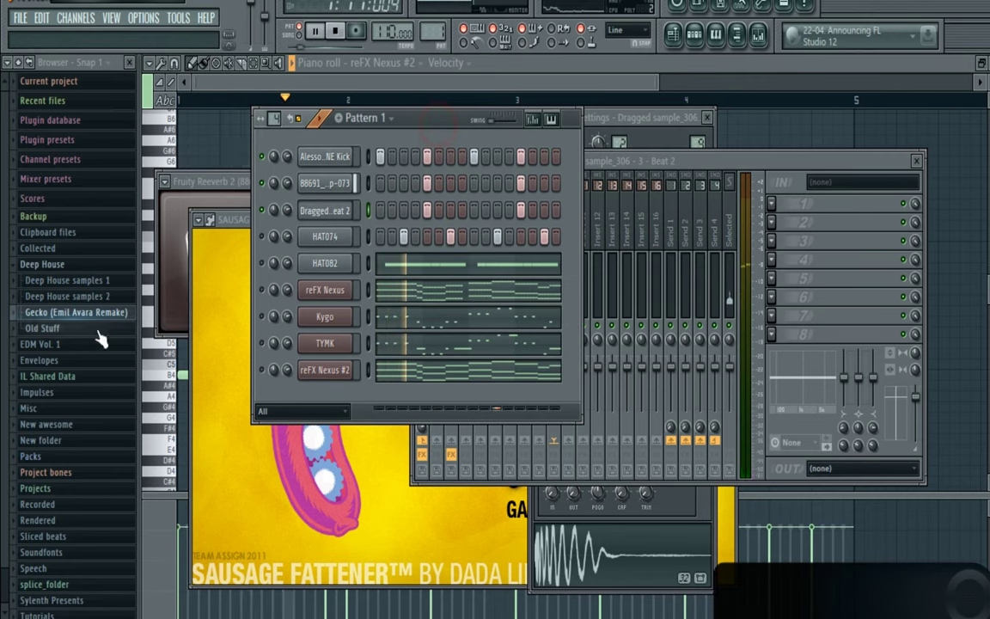
{"action": "key", "text": "space"}
- Replace the Dragged sample_306 channel's sound with LS301-808ii-FC-Clap from Deep House samples 1 and play the pattern to hear it
{"action": "left_click", "coordinate": [47, 328]}
{"action": "scroll", "coordinate": [65, 131], "scroll_direction": "up", "scroll_amount": 2}
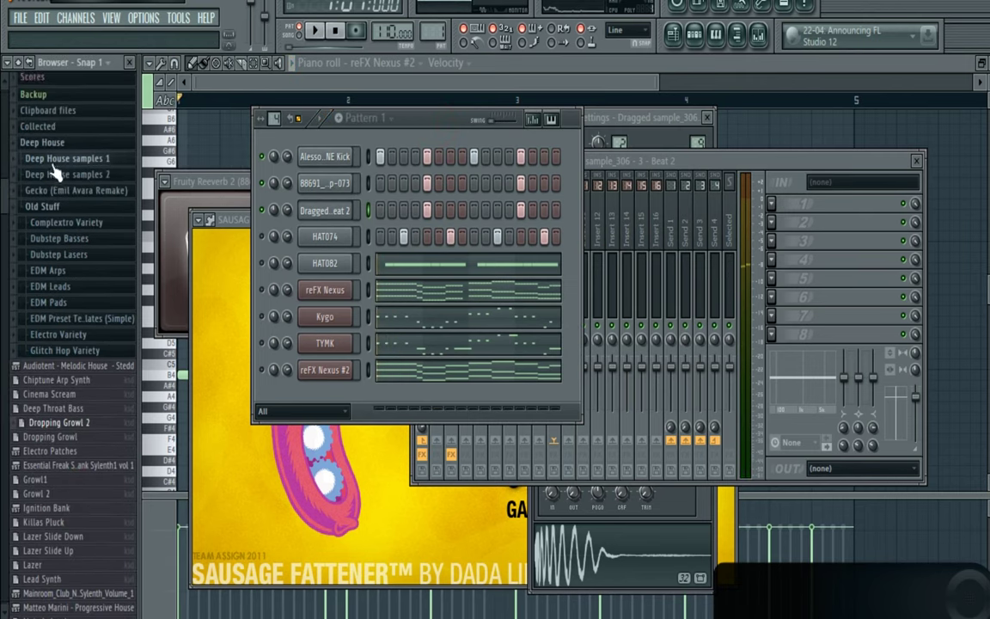
{"action": "left_click", "coordinate": [65, 155]}
{"action": "left_click", "coordinate": [86, 153]}
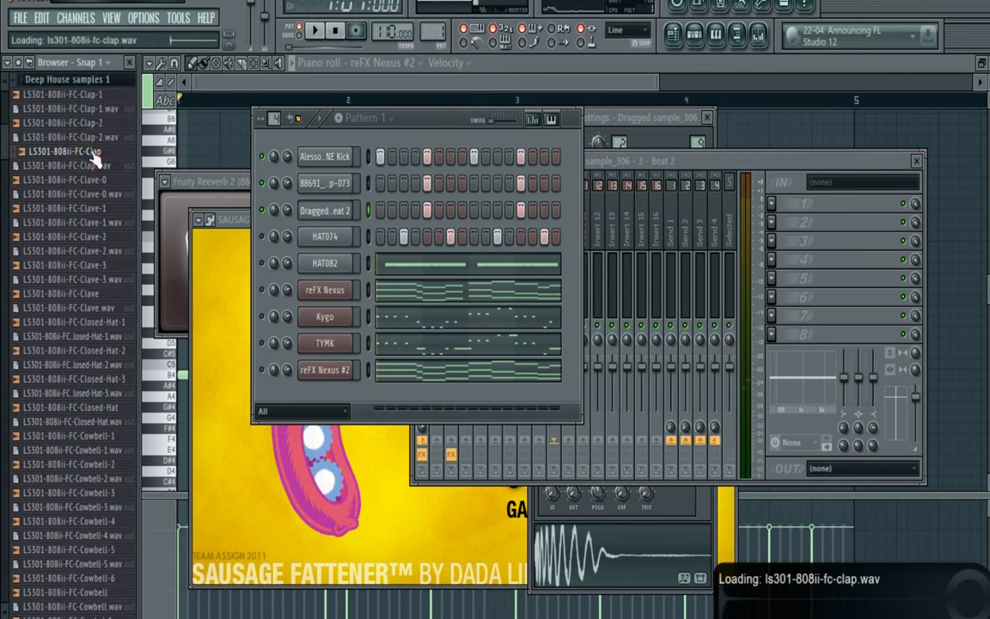
{"action": "left_click_drag", "start_coordinate": [96, 155], "coordinate": [348, 270]}
{"action": "left_click_drag", "start_coordinate": [335, 219], "coordinate": [326, 210]}
{"action": "key", "text": "space"}
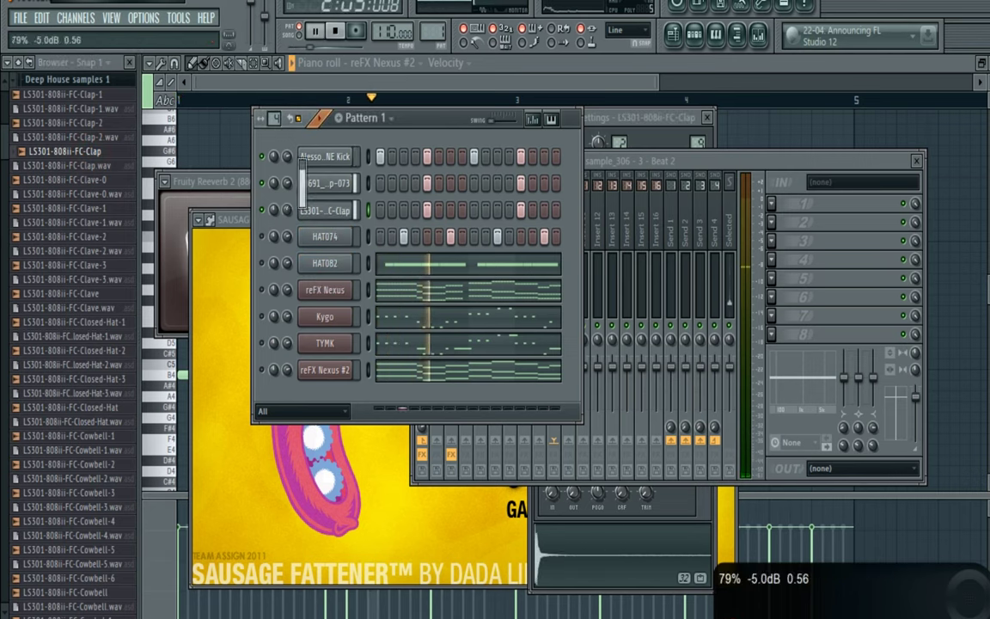
{"action": "key", "text": "space"}
- Replace the clap with LS301-808ii-FC-Clap-1, set the channel's volume to 62% while playing, and collapse the sample folder
{"action": "left_click_drag", "start_coordinate": [86, 96], "coordinate": [287, 205]}
{"action": "key", "text": "space"}
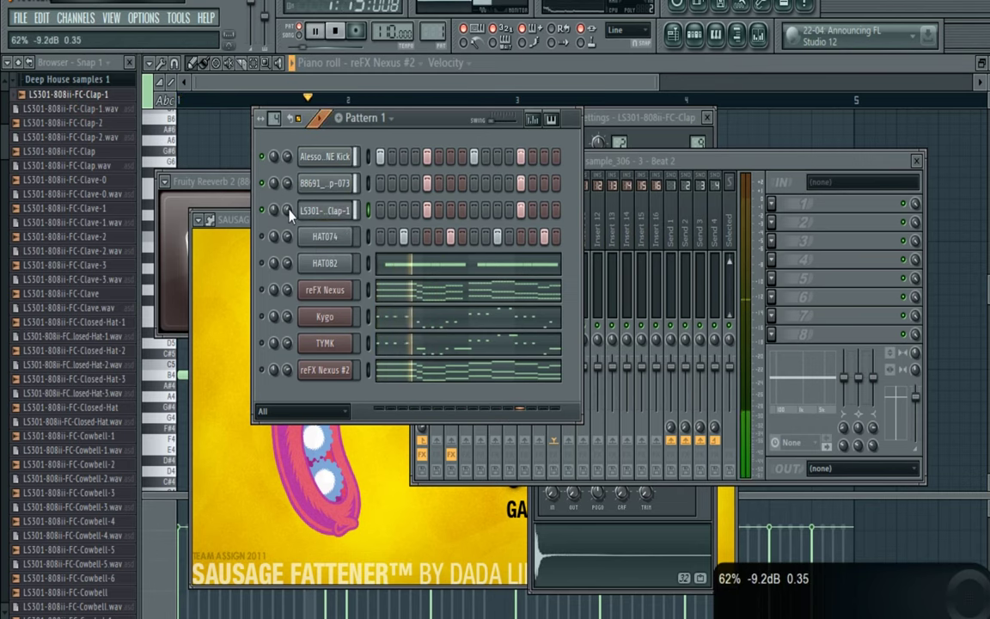
{"action": "left_click", "coordinate": [33, 78]}
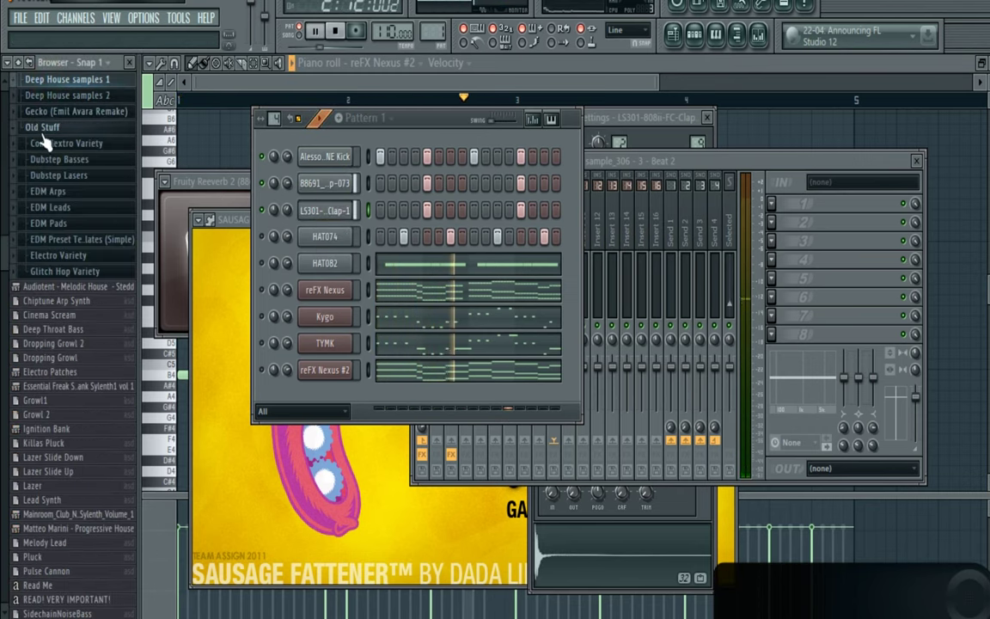
- Assign the clap channel to a free mixer track and load Fruity Reeverb 2 into the Dragged sample_306 track's first effect slot
{"action": "left_click", "coordinate": [325, 211]}
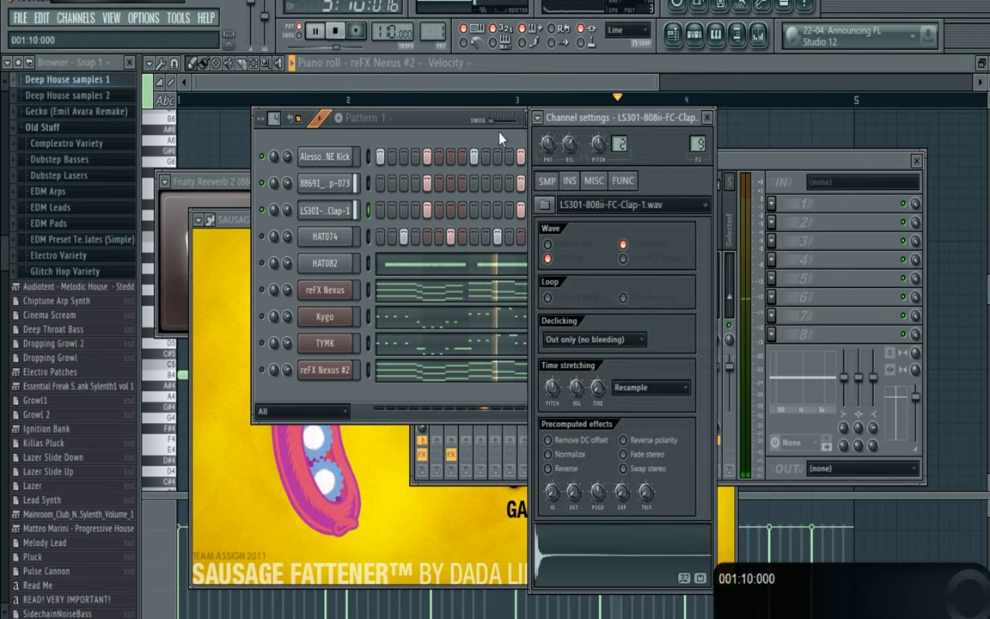
{"action": "left_click", "coordinate": [536, 120]}
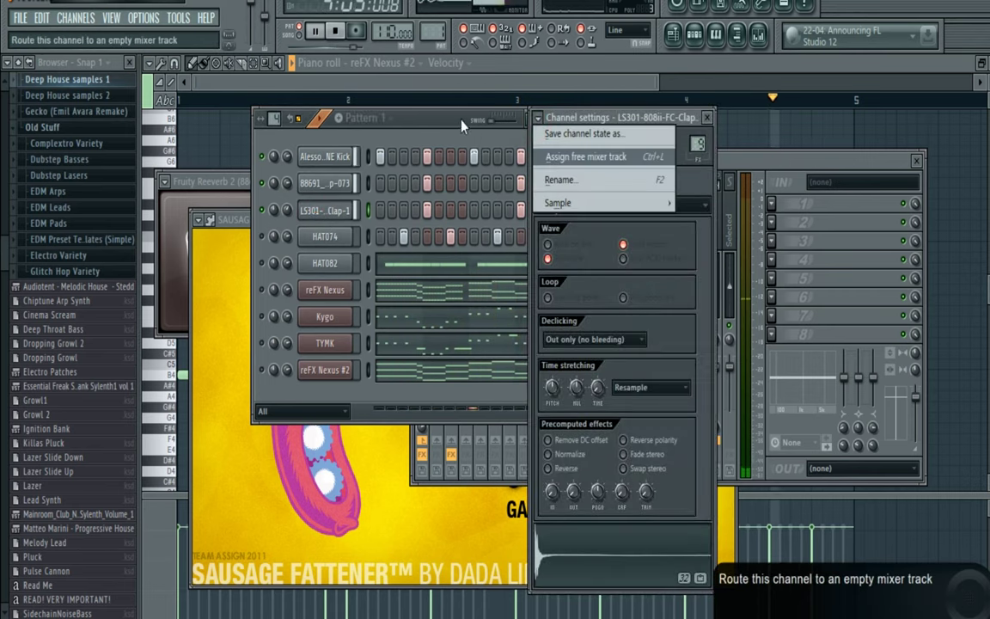
{"action": "left_click", "coordinate": [589, 155]}
{"action": "left_click", "coordinate": [742, 158]}
{"action": "left_click", "coordinate": [776, 203]}
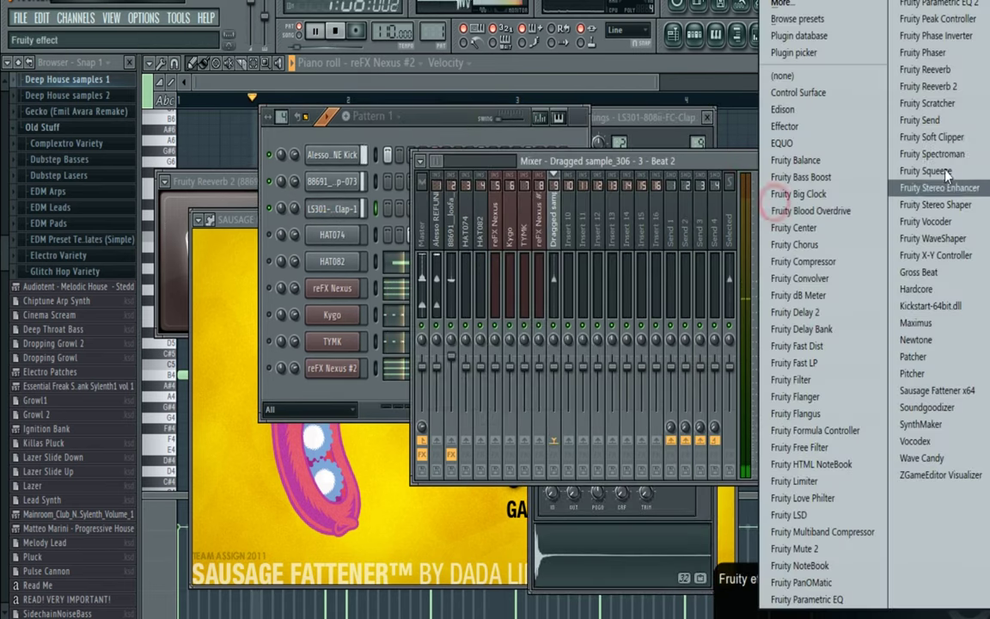
{"action": "left_click", "coordinate": [928, 86]}
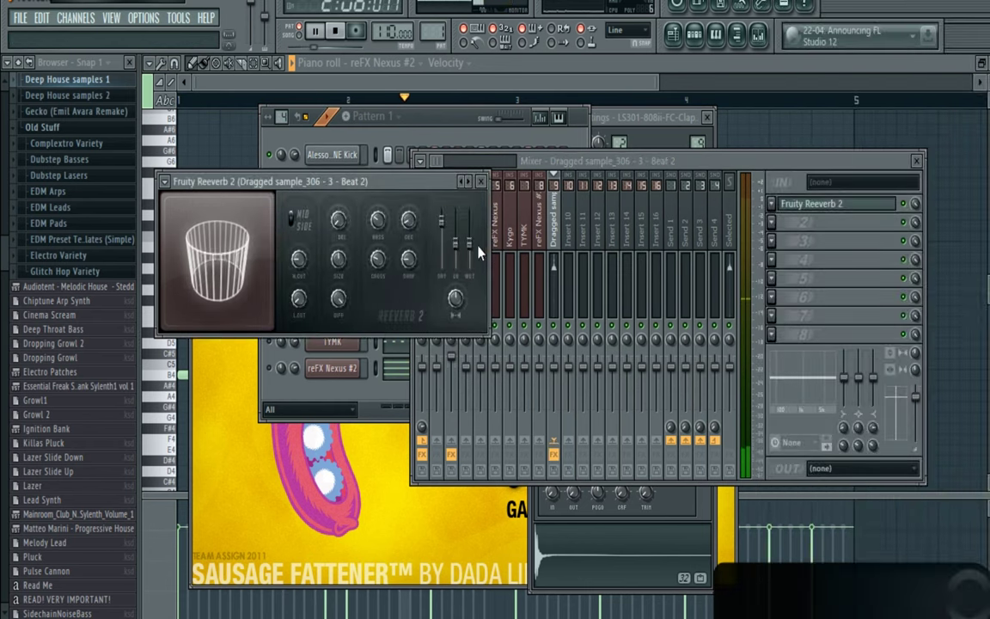
- Lower the wet level and enlarge the room size in the clap's Fruity Reeverb 2, and lower its mixer fader
{"action": "left_click_drag", "start_coordinate": [472, 240], "coordinate": [471, 251]}
{"action": "left_click_drag", "start_coordinate": [244, 258], "coordinate": [263, 258]}
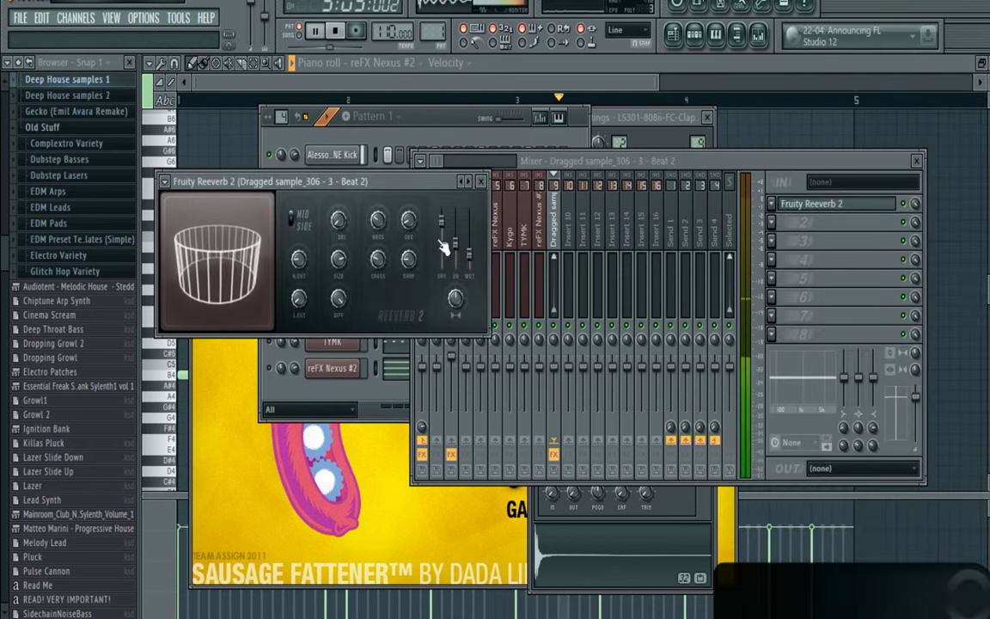
{"action": "left_click", "coordinate": [745, 224]}
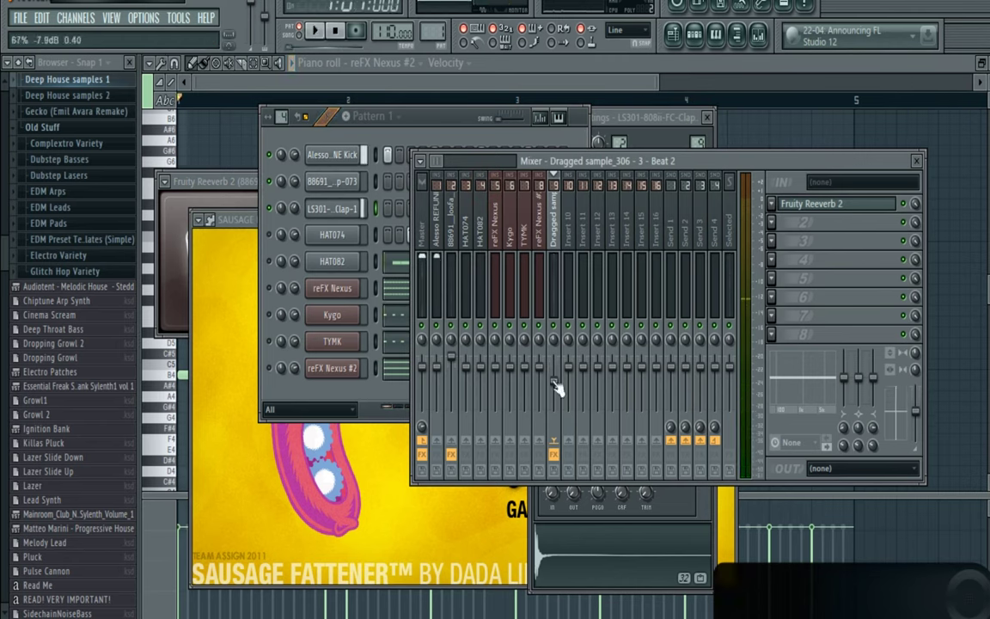
- Raise the Dragged sample_306 clap track's mixer fader while the pattern plays
{"action": "key", "text": "space"}
{"action": "left_click_drag", "start_coordinate": [552, 379], "coordinate": [552, 373]}
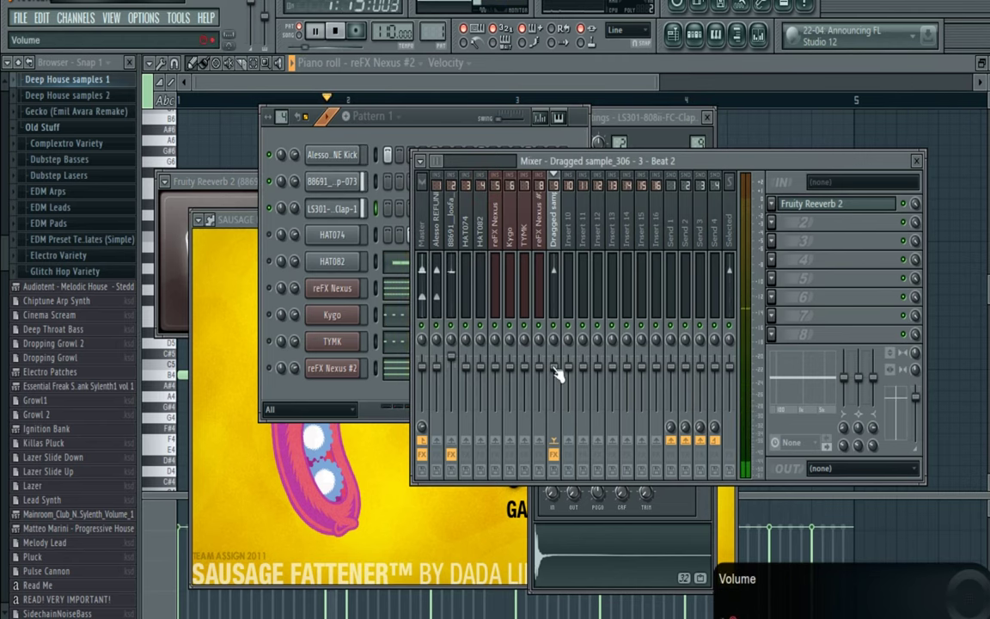
{"action": "left_click", "coordinate": [448, 116]}
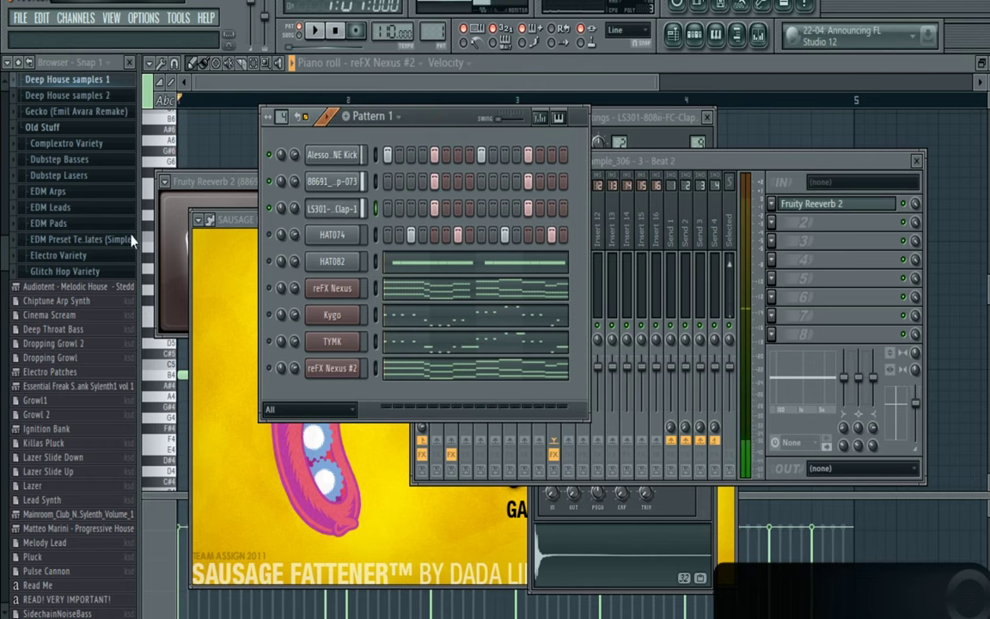
- Replace the clap channel's sound with LS301-LinnDrum-Clap-B from Deep House samples 2 and play the pattern to hear it
{"action": "left_click", "coordinate": [66, 101]}
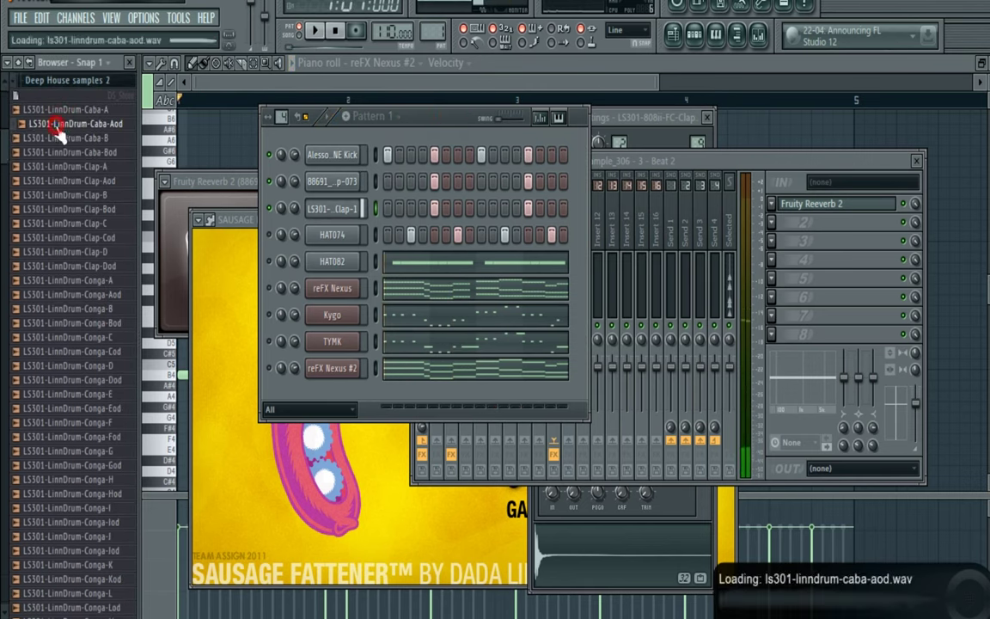
{"action": "left_click_drag", "start_coordinate": [67, 165], "coordinate": [68, 197]}
{"action": "left_click", "coordinate": [77, 196]}
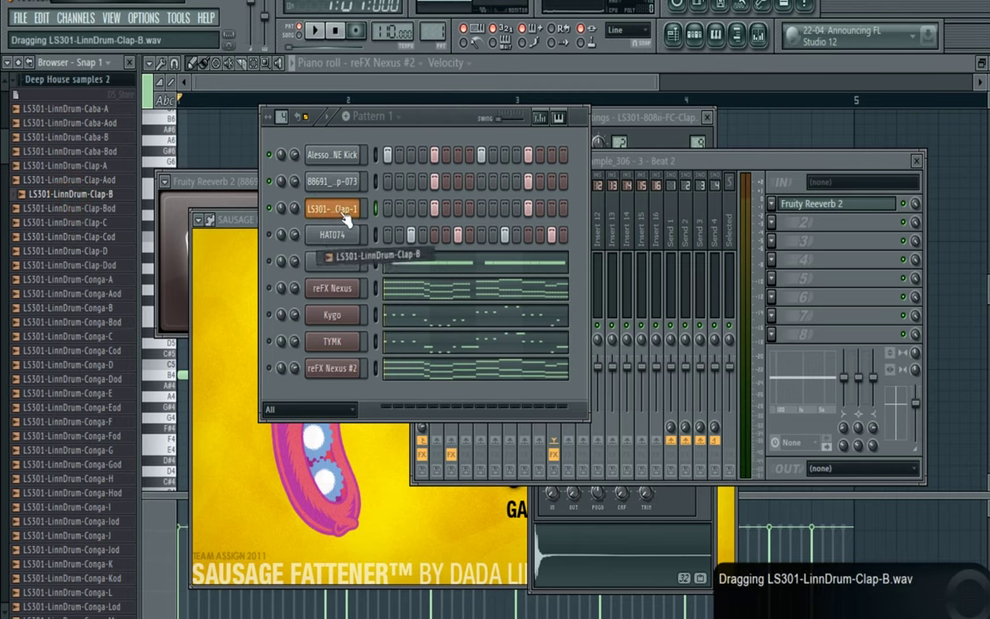
{"action": "left_click_drag", "start_coordinate": [344, 216], "coordinate": [342, 214]}
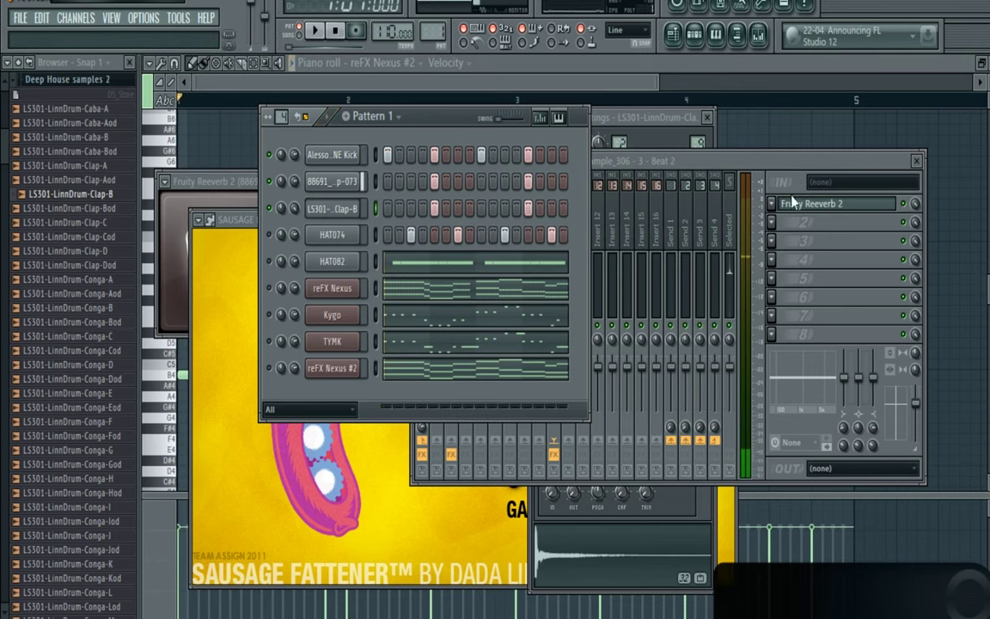
{"action": "left_click", "coordinate": [646, 165]}
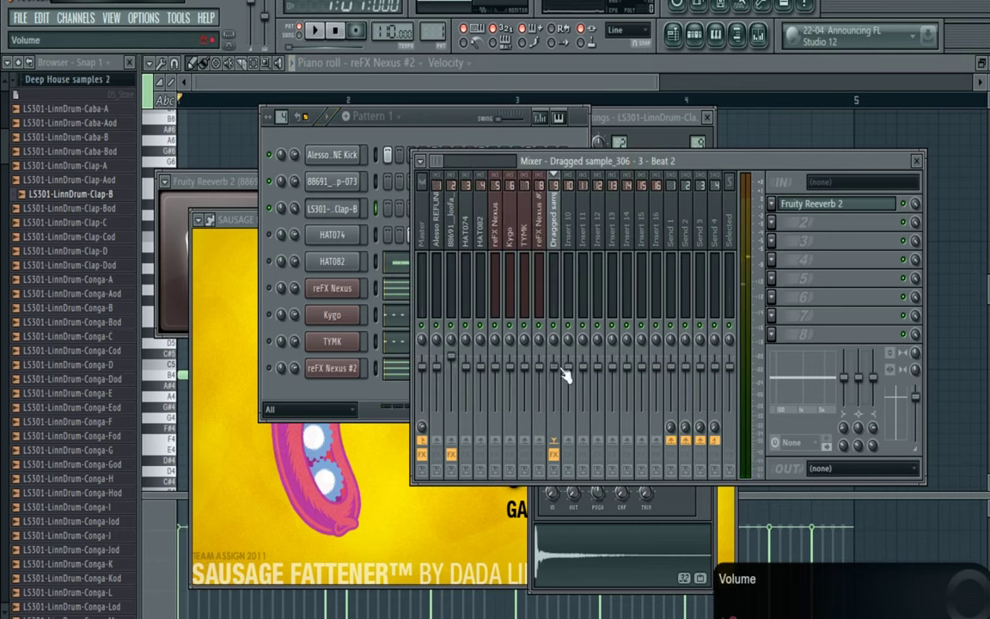
{"action": "key", "text": "space"}
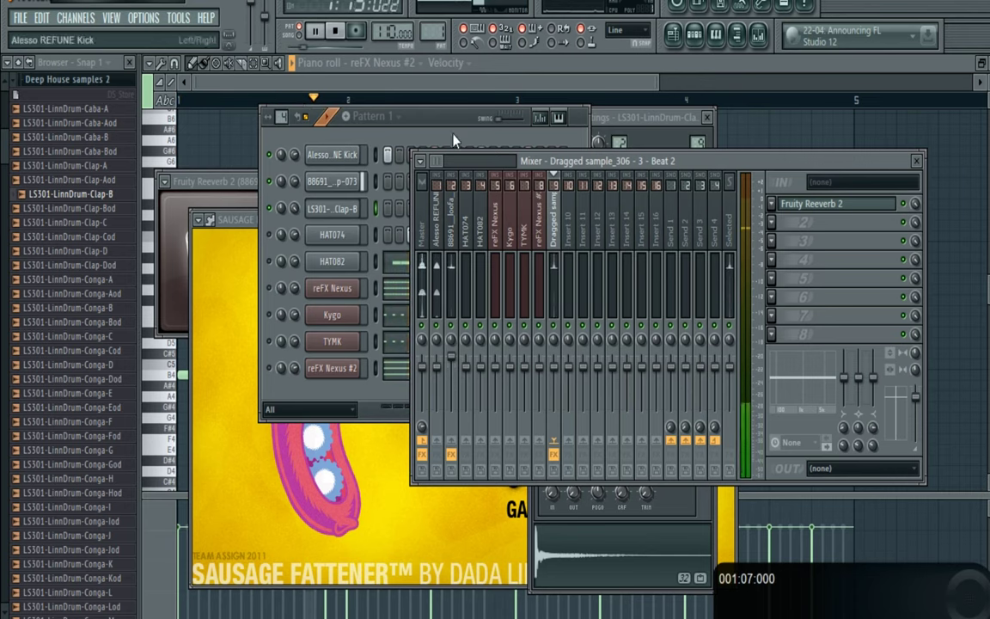
{"action": "left_click", "coordinate": [451, 118]}
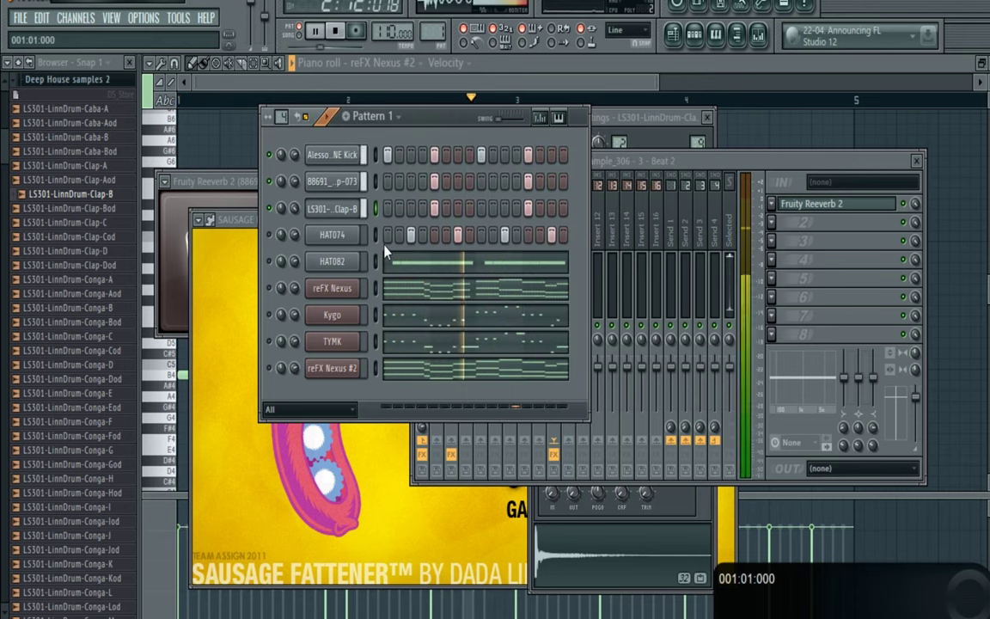
{"action": "key", "text": "space"}
- Load the Snap.fsc score into the clap channel's piano roll and play it
{"action": "right_click", "coordinate": [348, 209]}
{"action": "left_click", "coordinate": [396, 208]}
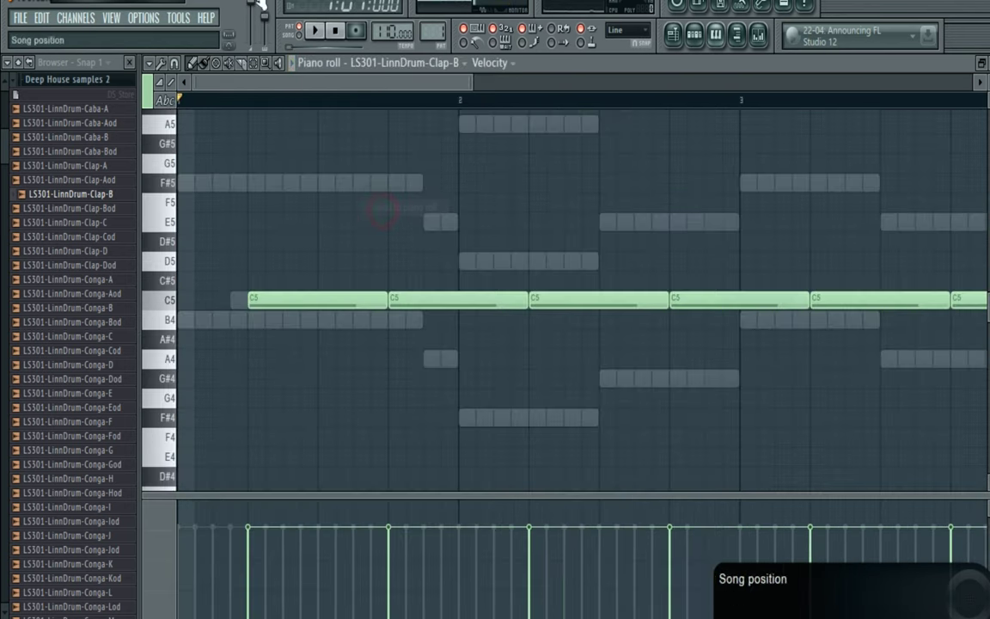
{"action": "left_click", "coordinate": [149, 64]}
{"action": "mouse_move", "coordinate": [163, 80]}
{"action": "left_click_drag", "start_coordinate": [311, 93], "coordinate": [215, 184]}
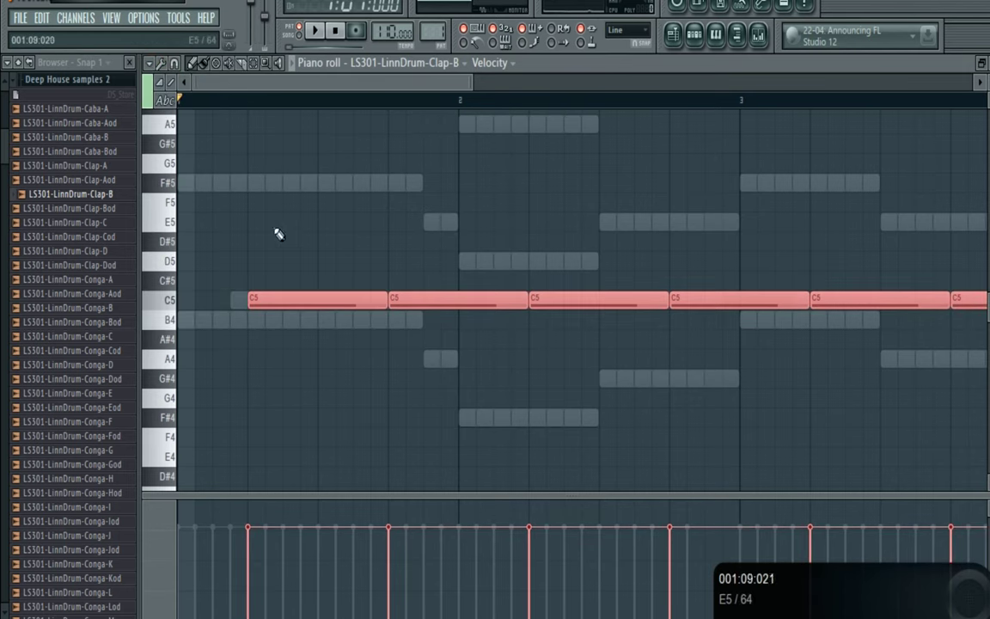
{"action": "left_click", "coordinate": [150, 64]}
{"action": "mouse_move", "coordinate": [168, 80]}
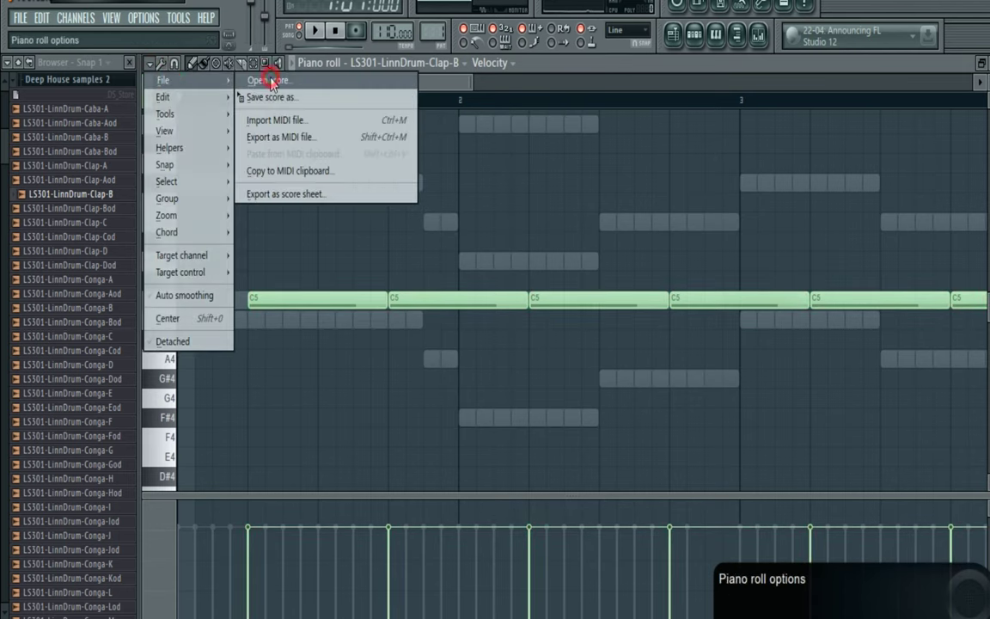
{"action": "left_click", "coordinate": [270, 80]}
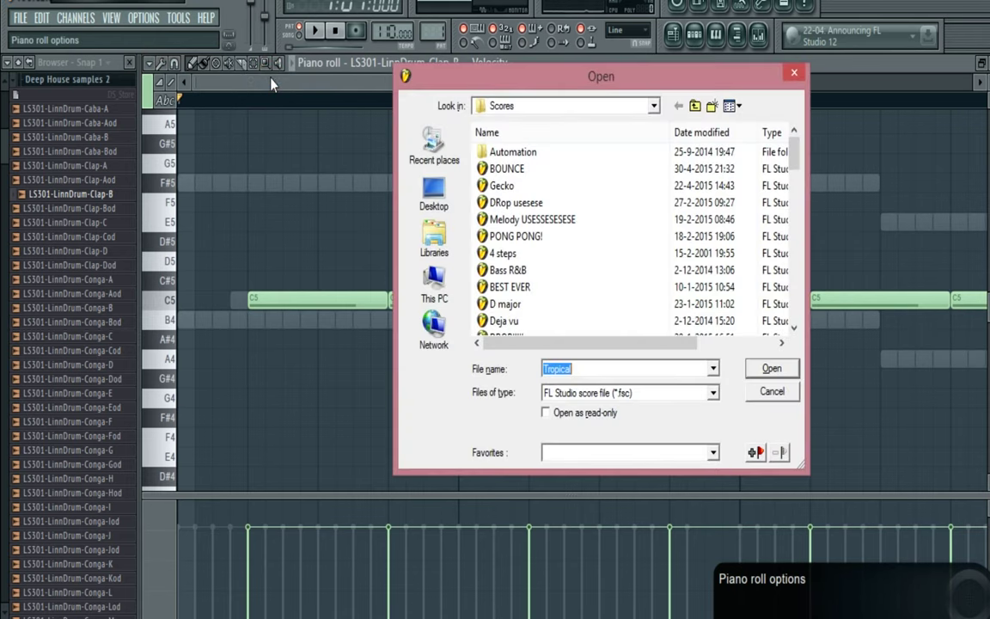
{"action": "type", "text": "Sna"}
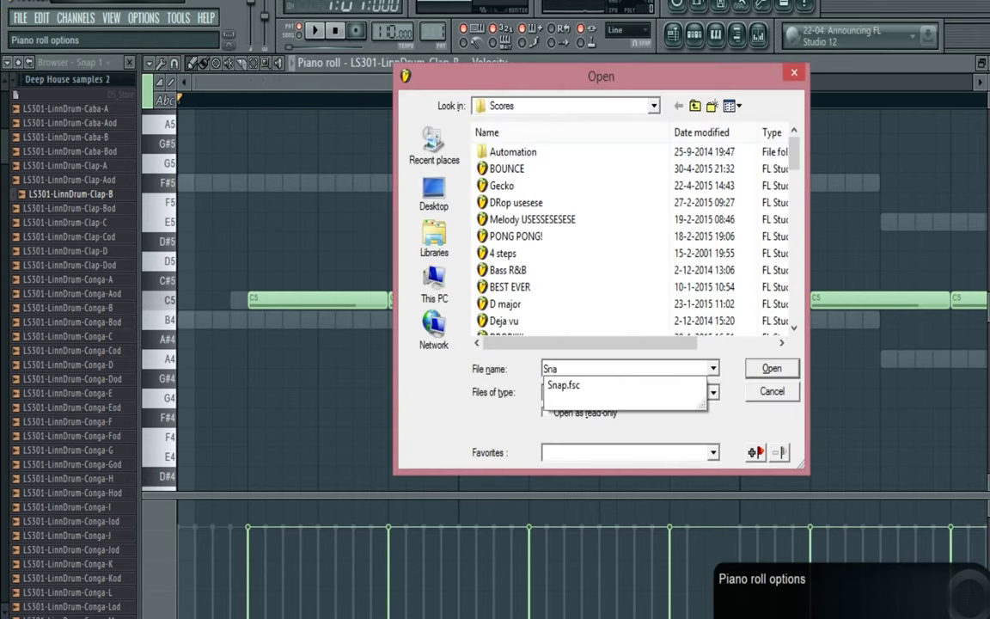
{"action": "key", "text": "Down"}
{"action": "key", "text": "Return"}
{"action": "key", "text": "space"}
{"action": "left_click", "coordinate": [338, 207], "text": "ctrl"}
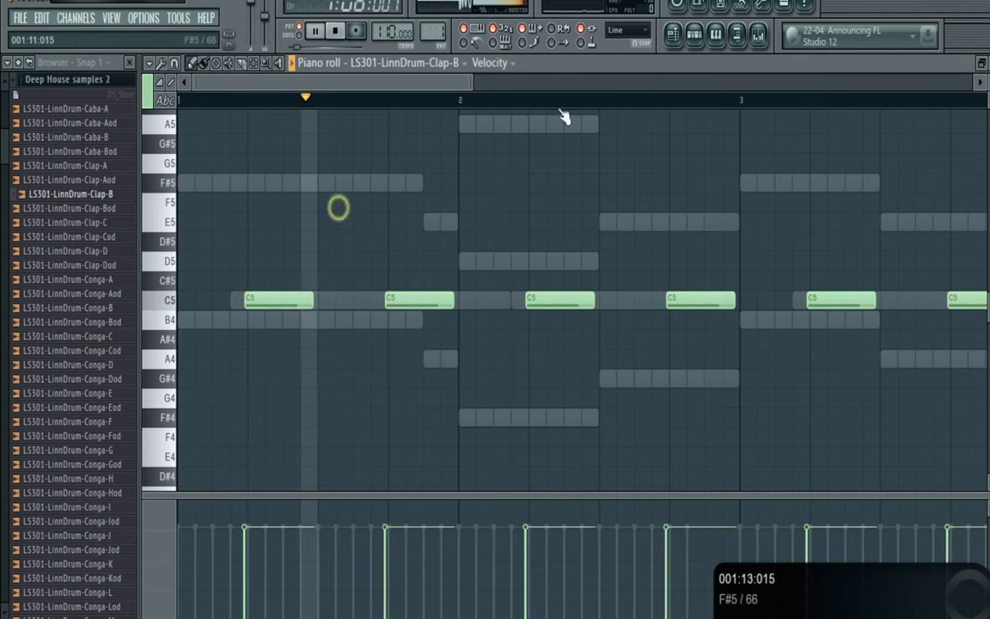
- Copy the loaded Snap notes from the clap channel to the 88691 snap channel and play the pattern
{"action": "left_click", "coordinate": [698, 37]}
{"action": "key", "text": "space"}
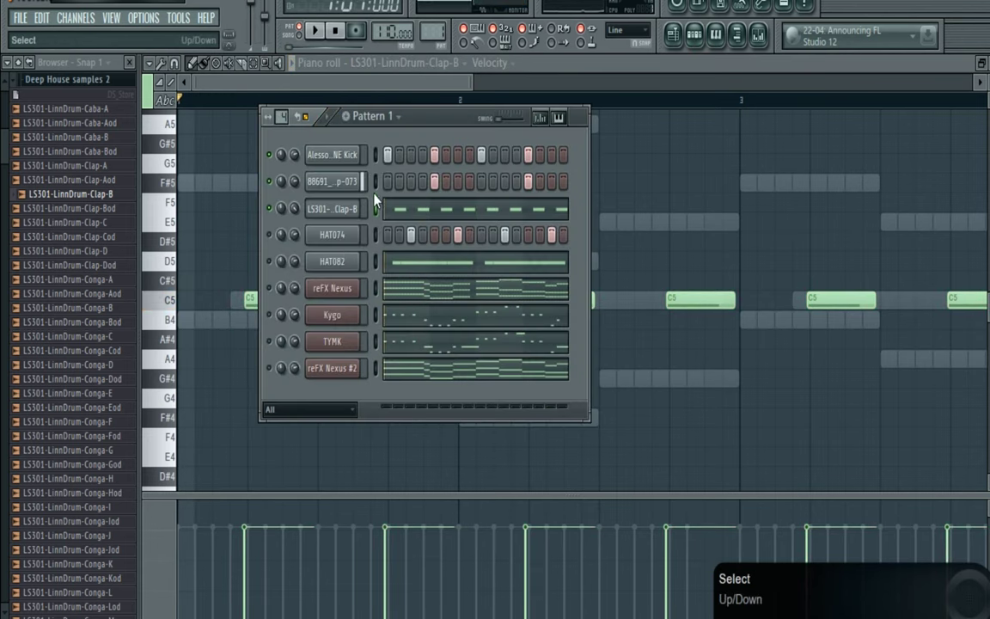
{"action": "key", "text": "space"}
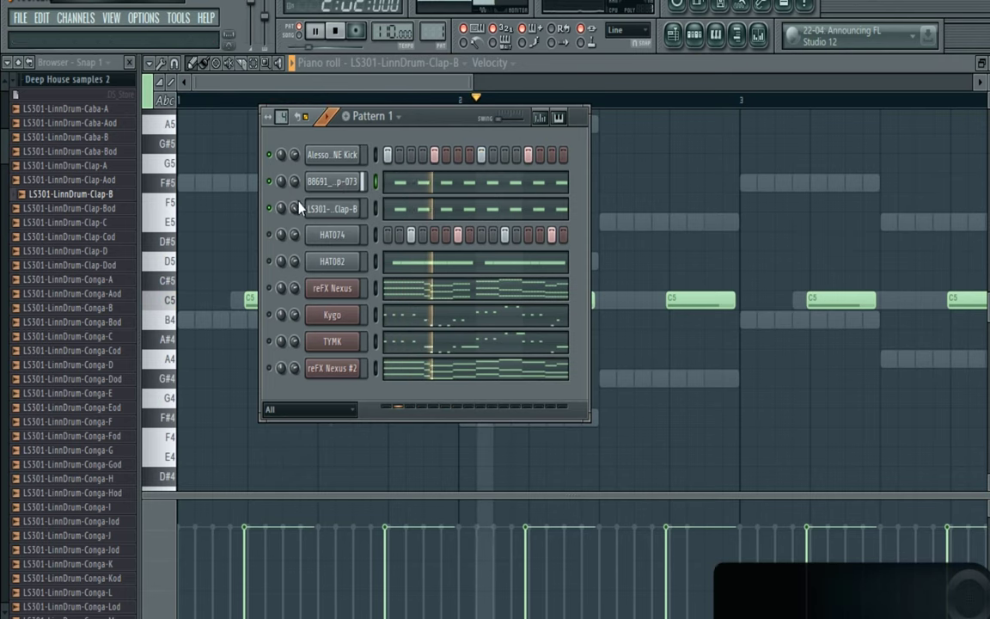
- Replace the clap channel's piano-roll notes with hits on steps 5 and 13, and stop playback
{"action": "left_click", "coordinate": [376, 210]}
{"action": "left_click", "coordinate": [434, 209]}
{"action": "left_click", "coordinate": [528, 208]}
{"action": "key", "text": "space"}
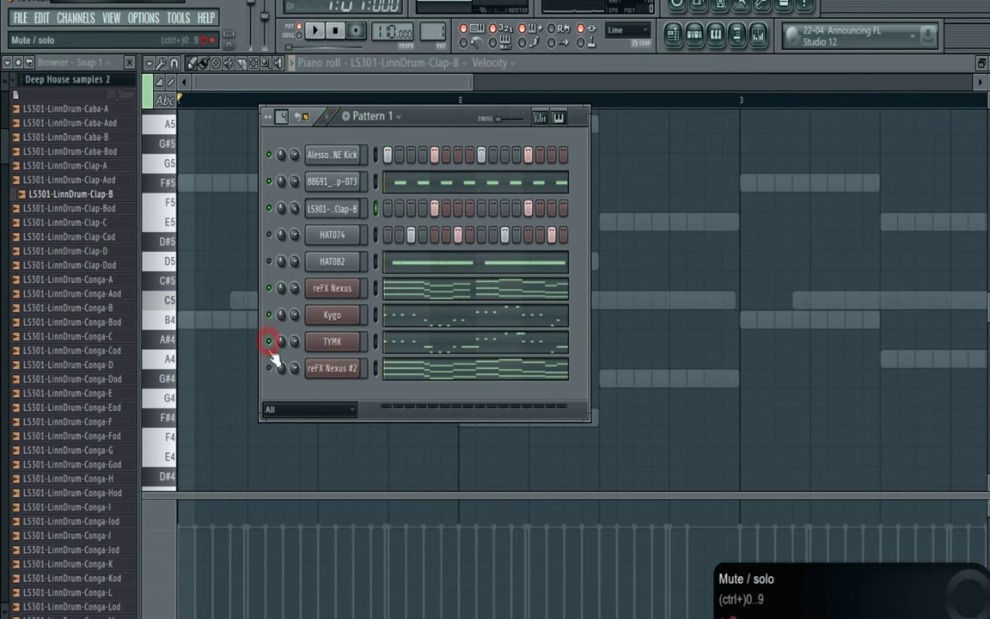
- Play the pattern with the melodic channels unmuted and raise the master filter cutoff in the first reFX Nexus plug-in
{"action": "key", "text": "space"}
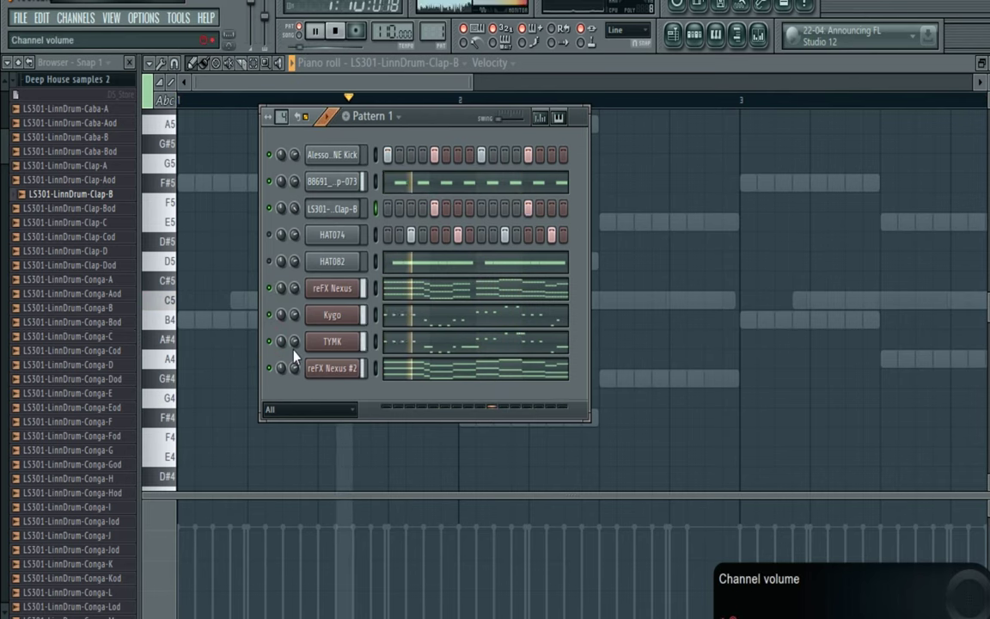
{"action": "left_click", "coordinate": [332, 288]}
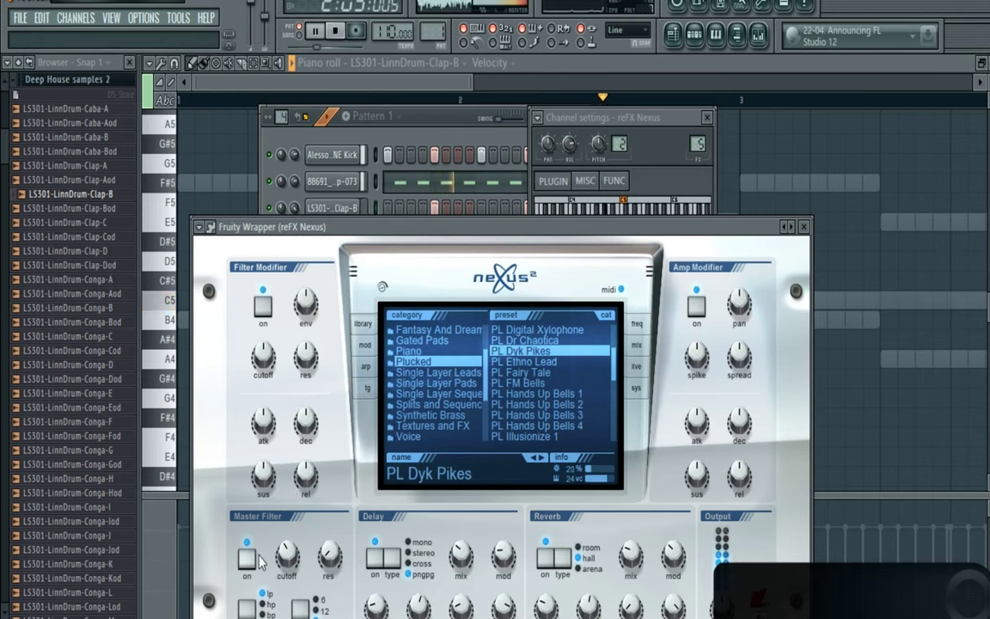
{"action": "left_click_drag", "start_coordinate": [290, 498], "coordinate": [291, 459]}
{"action": "left_click", "coordinate": [445, 133]}
{"action": "key", "text": "space"}
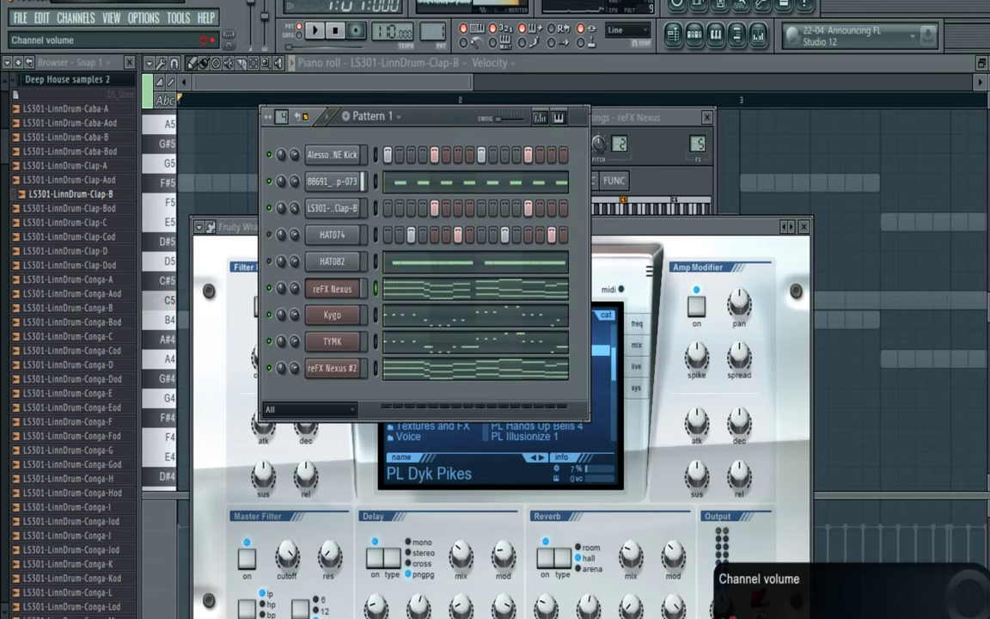
- Try a higher master level during playback, restore it, and raise the Alesso REFUNE Kick track's mixer fader
{"action": "left_click", "coordinate": [761, 35]}
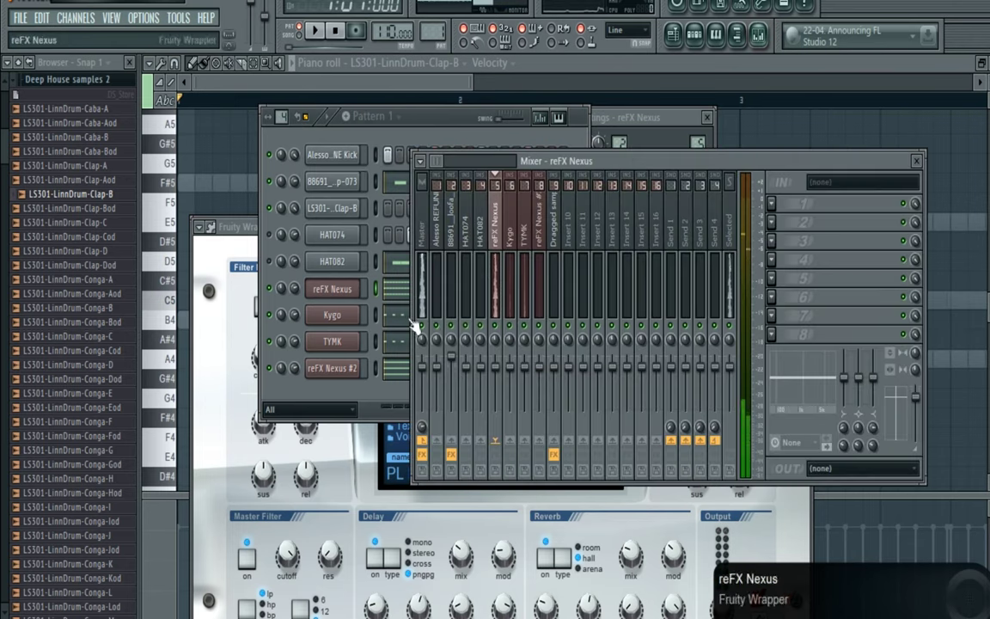
{"action": "left_click", "coordinate": [430, 368]}
{"action": "key", "text": "space"}
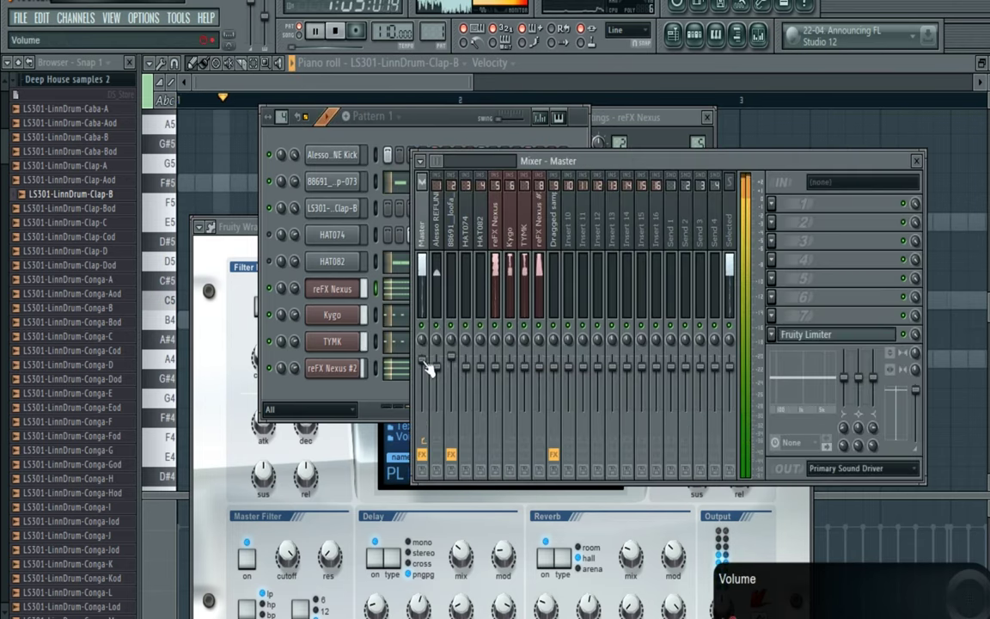
{"action": "left_click_drag", "start_coordinate": [430, 368], "coordinate": [428, 374]}
{"action": "right_click", "coordinate": [427, 375]}
{"action": "key", "text": "Escape"}
{"action": "left_click", "coordinate": [443, 365]}
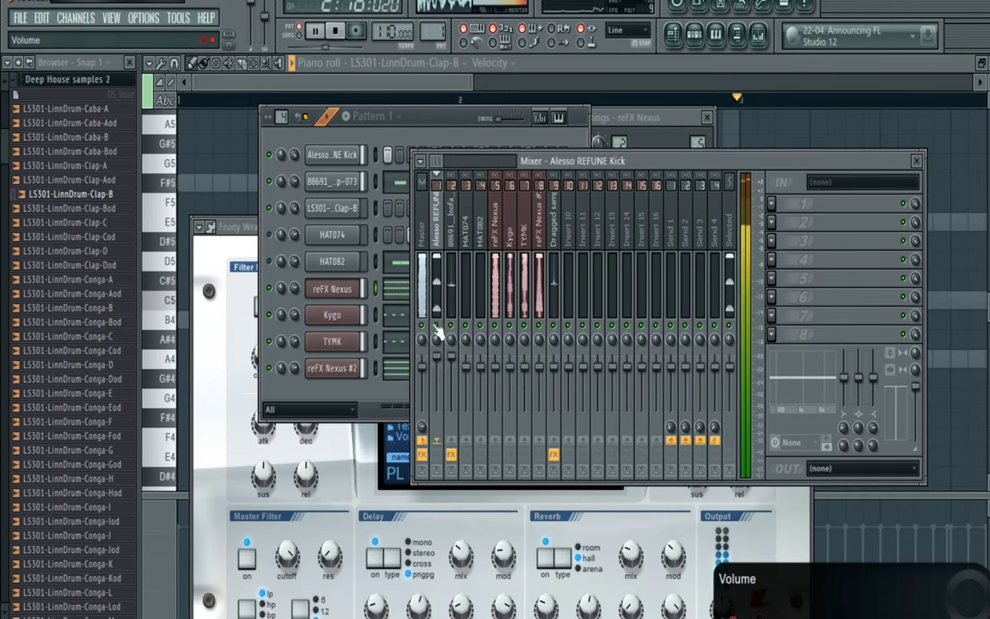
{"action": "left_click", "coordinate": [441, 120]}
- Stop playback, collapse Deep House samples 2, and open the VEH2 Hard Kicks folder in Vengeance Essential House Vol.2
{"action": "left_click", "coordinate": [51, 80]}
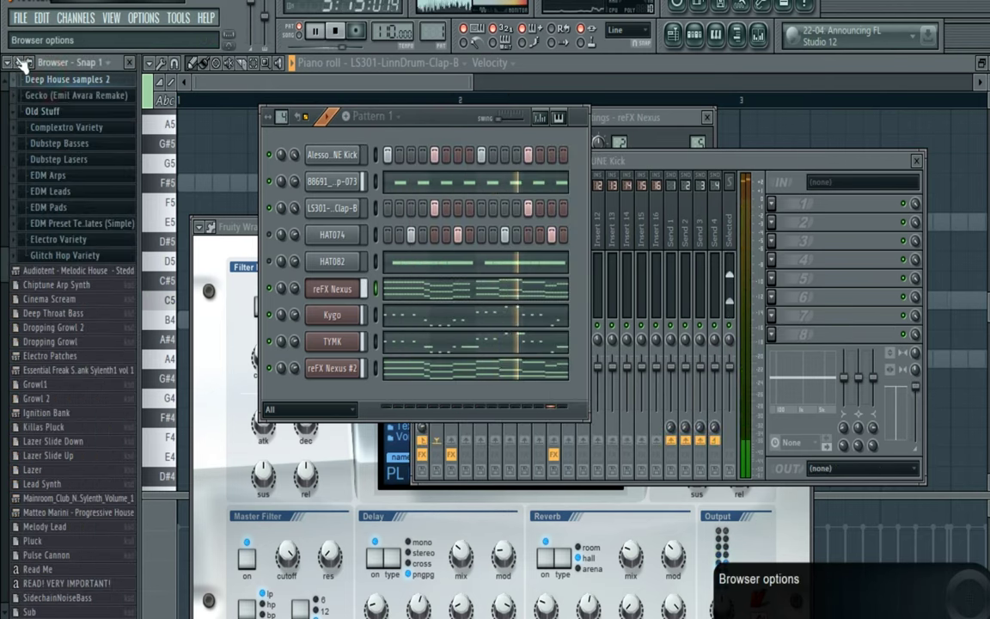
{"action": "left_click", "coordinate": [18, 62]}
{"action": "key", "text": "space"}
{"action": "left_click", "coordinate": [66, 569]}
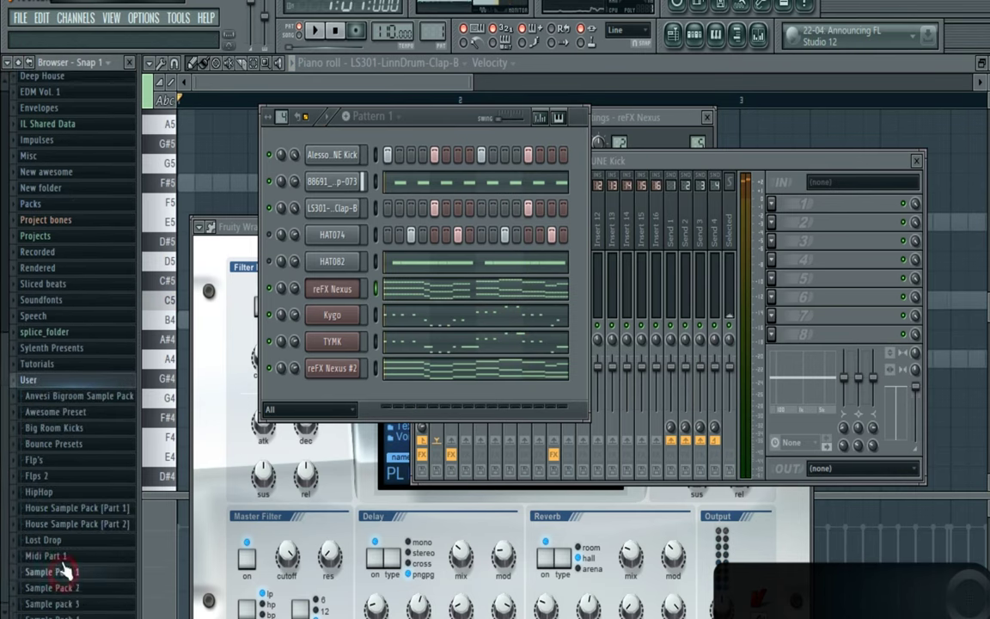
{"action": "left_click", "coordinate": [77, 613]}
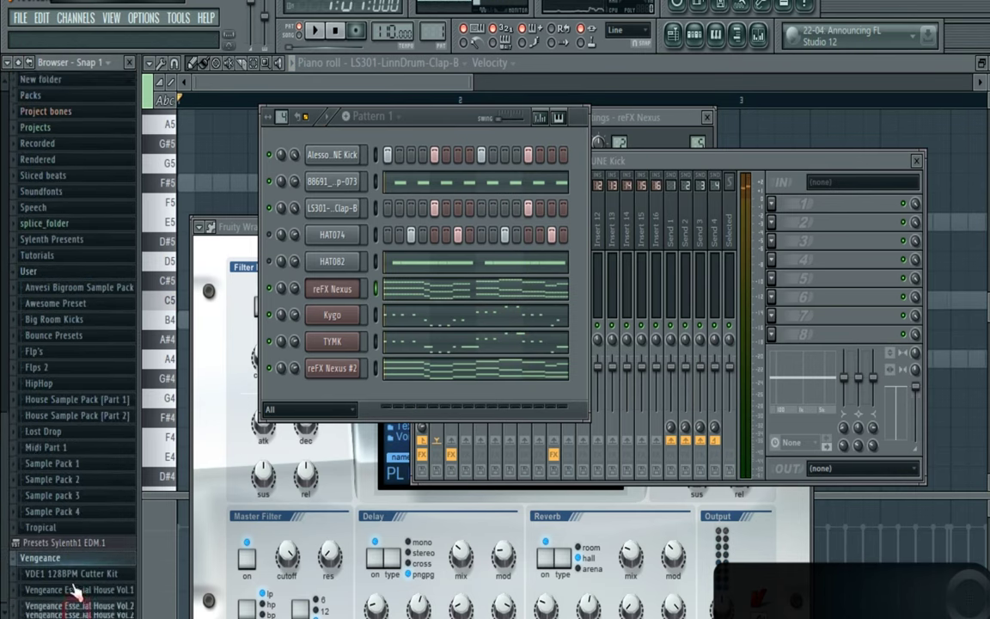
{"action": "left_click", "coordinate": [77, 579]}
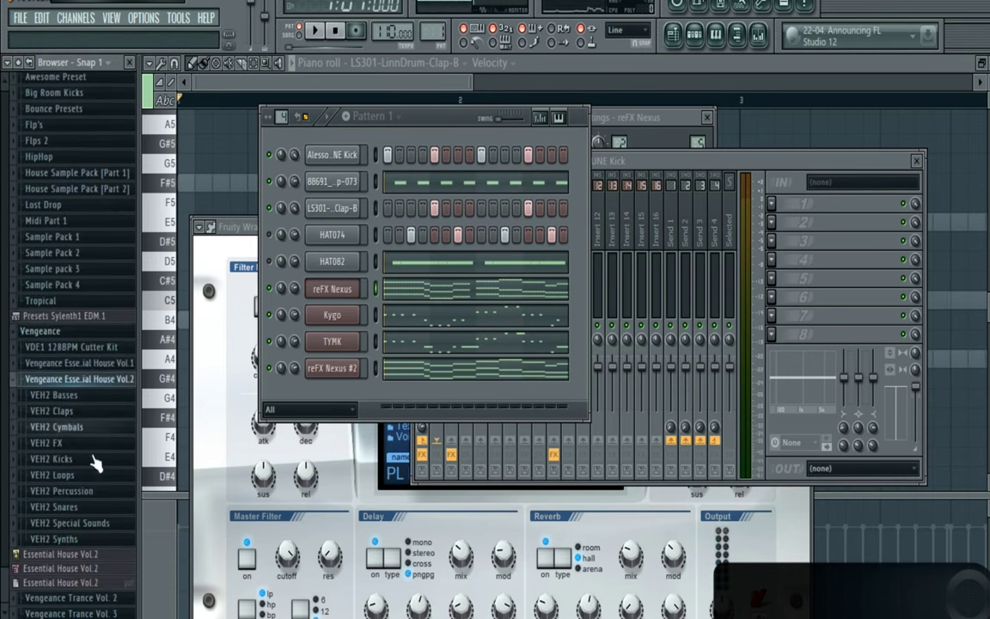
{"action": "left_click", "coordinate": [88, 460]}
{"action": "left_click", "coordinate": [89, 492]}
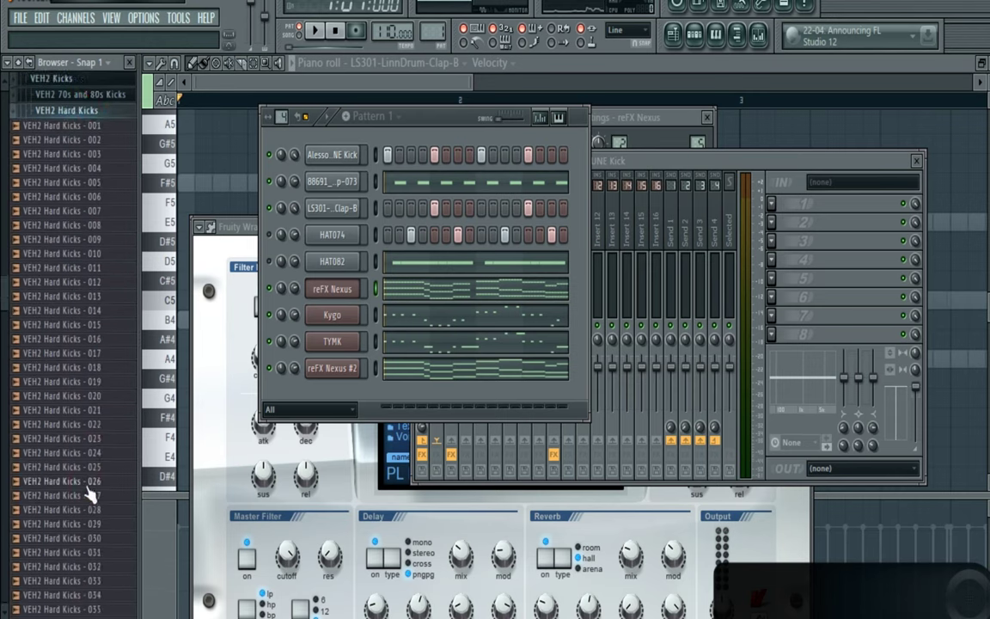
- Audition the hard kicks, clone the Alesso REFUNE Kick channel, and load VEH2 Hard Kicks - 025 into the clone
{"action": "left_click", "coordinate": [75, 436]}
{"action": "left_click", "coordinate": [71, 421]}
{"action": "left_click", "coordinate": [74, 435]}
{"action": "left_click_drag", "start_coordinate": [74, 435], "coordinate": [257, 249]}
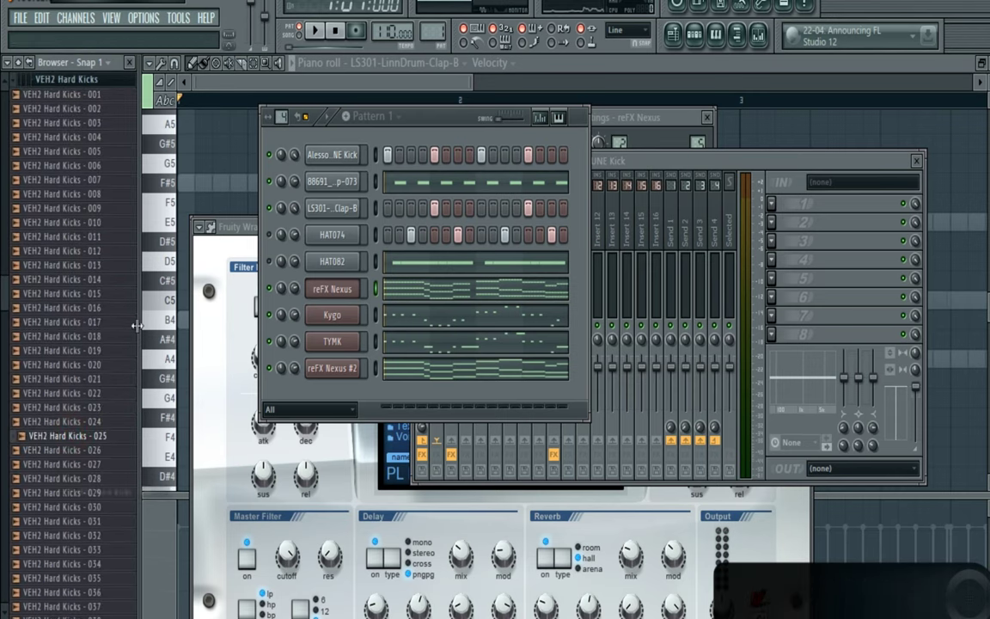
{"action": "right_click", "coordinate": [357, 152]}
{"action": "left_click", "coordinate": [391, 371]}
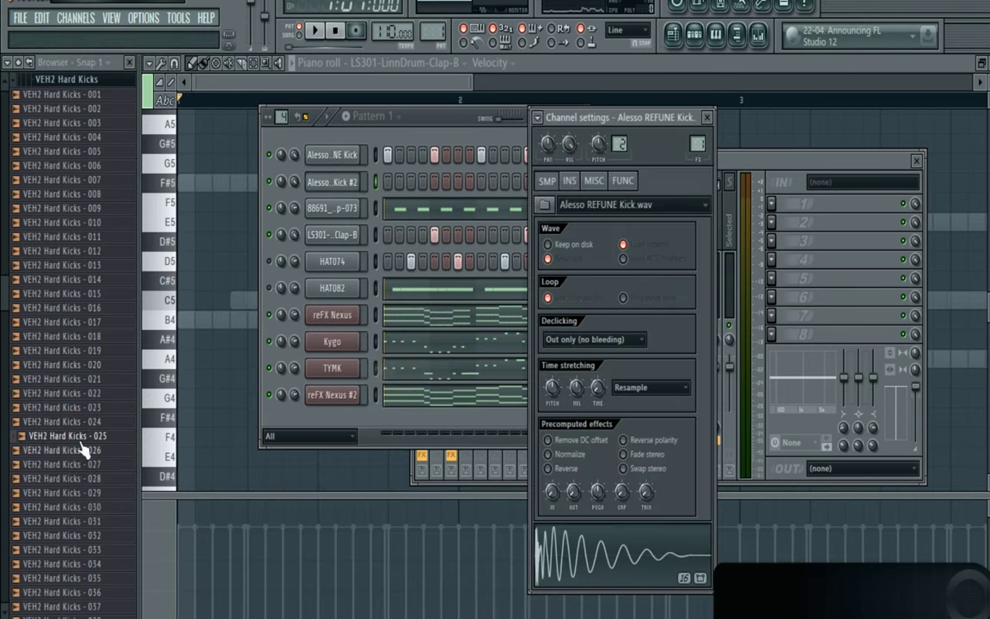
{"action": "left_click_drag", "start_coordinate": [332, 184], "coordinate": [339, 182]}
{"action": "right_click", "coordinate": [355, 178]}
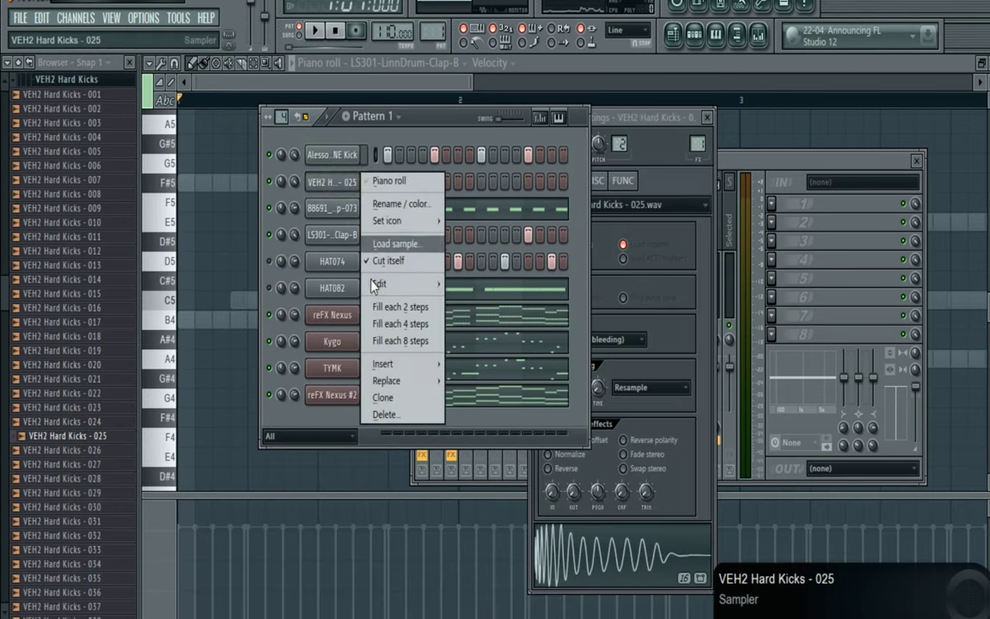
{"action": "left_click", "coordinate": [378, 331]}
{"action": "key", "text": "space"}
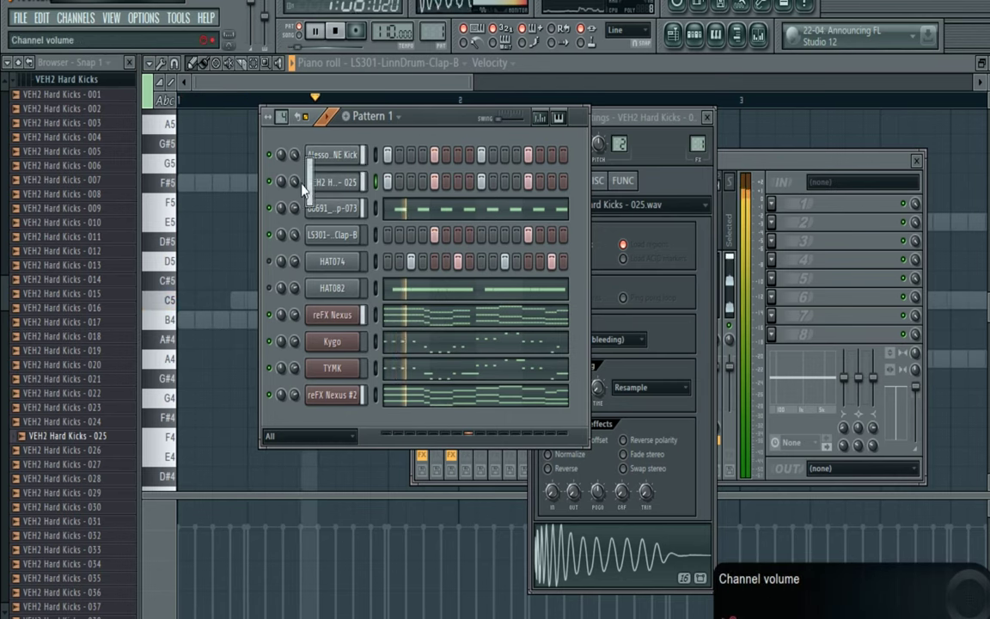
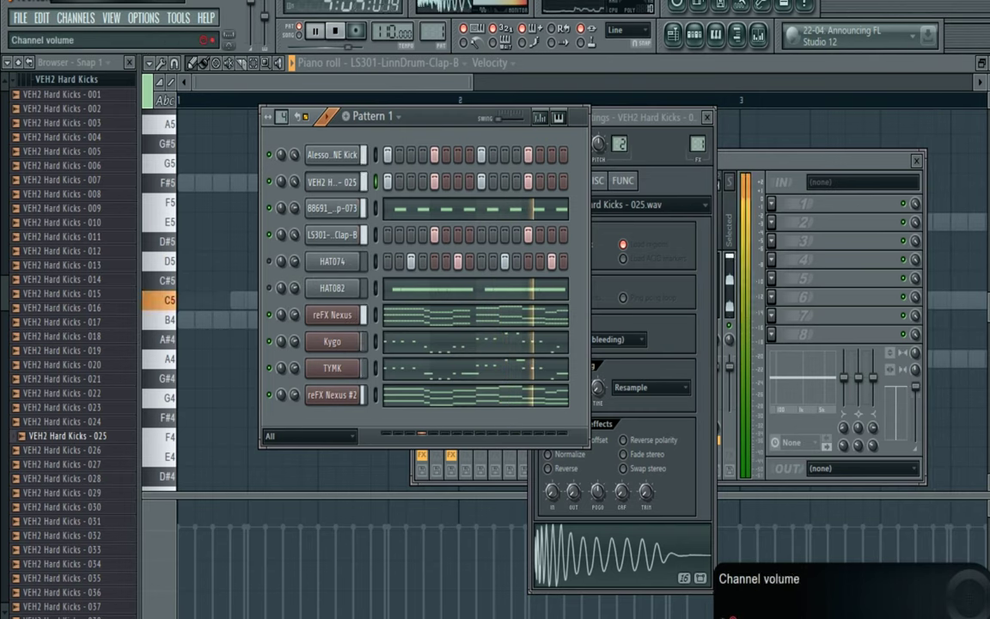
{"action": "left_click_drag", "start_coordinate": [294, 344], "coordinate": [294, 343]}
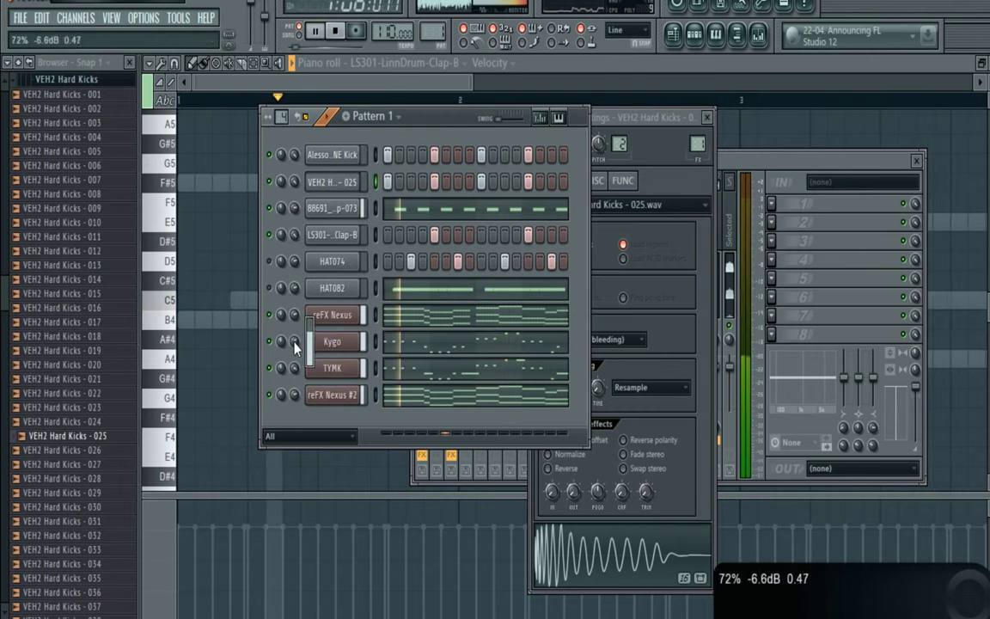
- Open the TYMK channel's Nexus plug-in, stop playback, and audition its WW Dance Piccolo preset with a note
{"action": "left_click", "coordinate": [332, 368]}
{"action": "left_click_drag", "start_coordinate": [473, 309], "coordinate": [440, 147]}
{"action": "key", "text": "space"}
{"action": "key", "text": "v"}
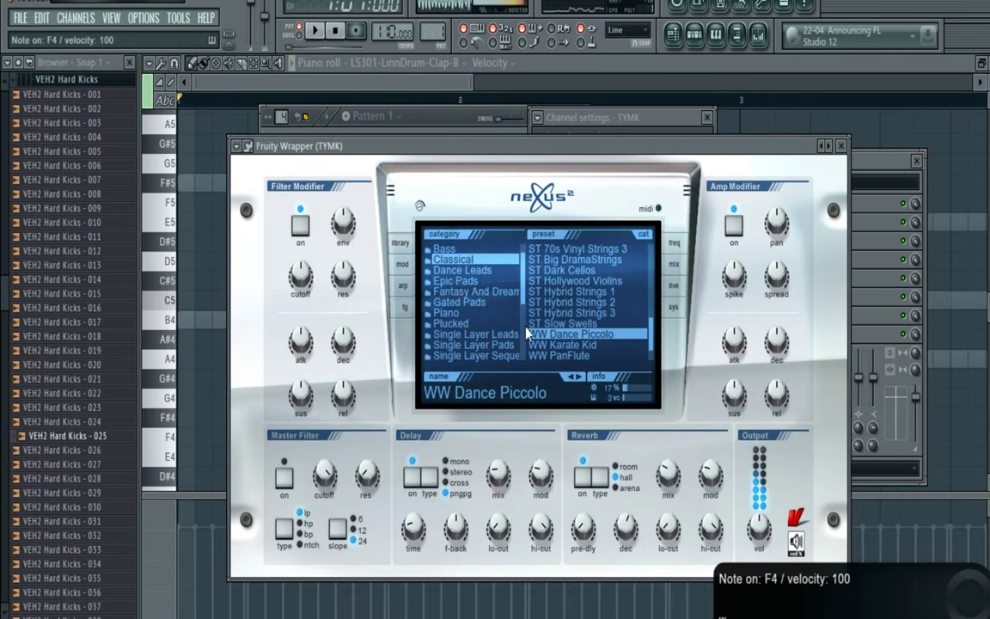
- Load the WW PanFlute preset into TYMK's Nexus, start pattern playback, and view TYMK's notes in the piano roll
{"action": "left_click", "coordinate": [584, 355]}
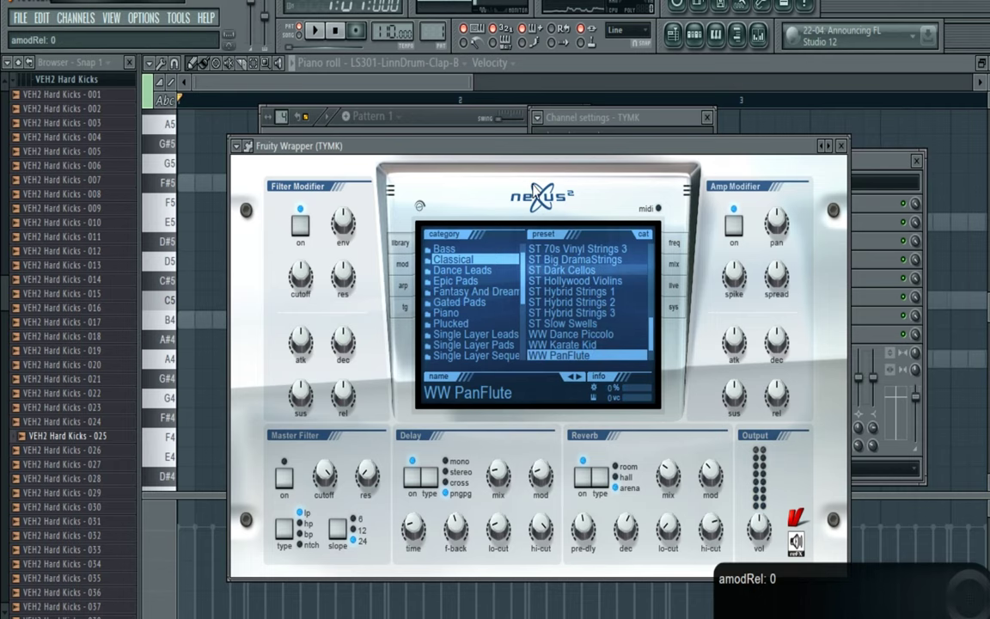
{"action": "left_click", "coordinate": [454, 122]}
{"action": "key", "text": "space"}
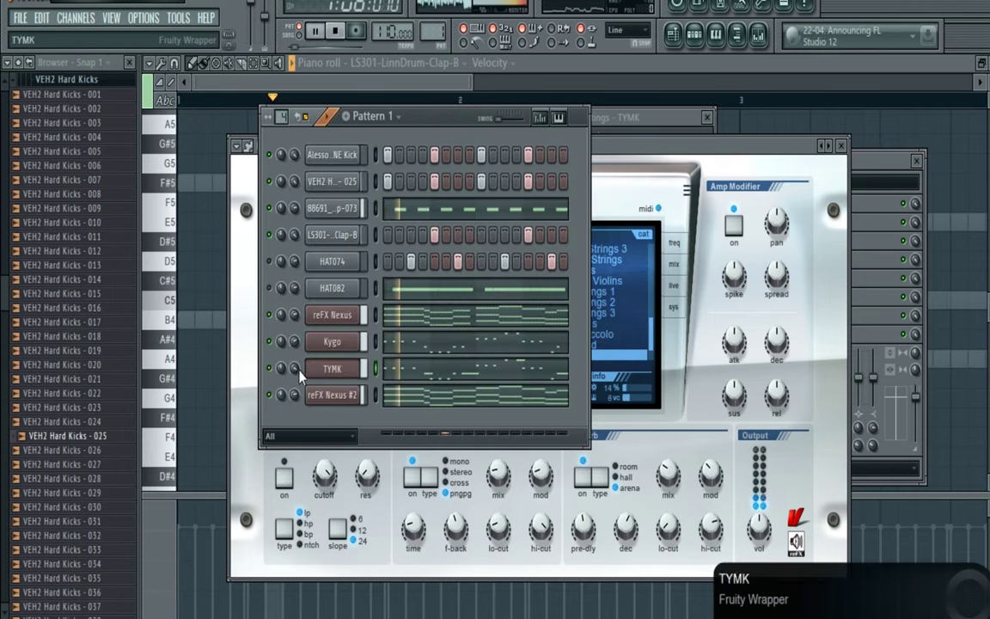
{"action": "left_click", "coordinate": [419, 376]}
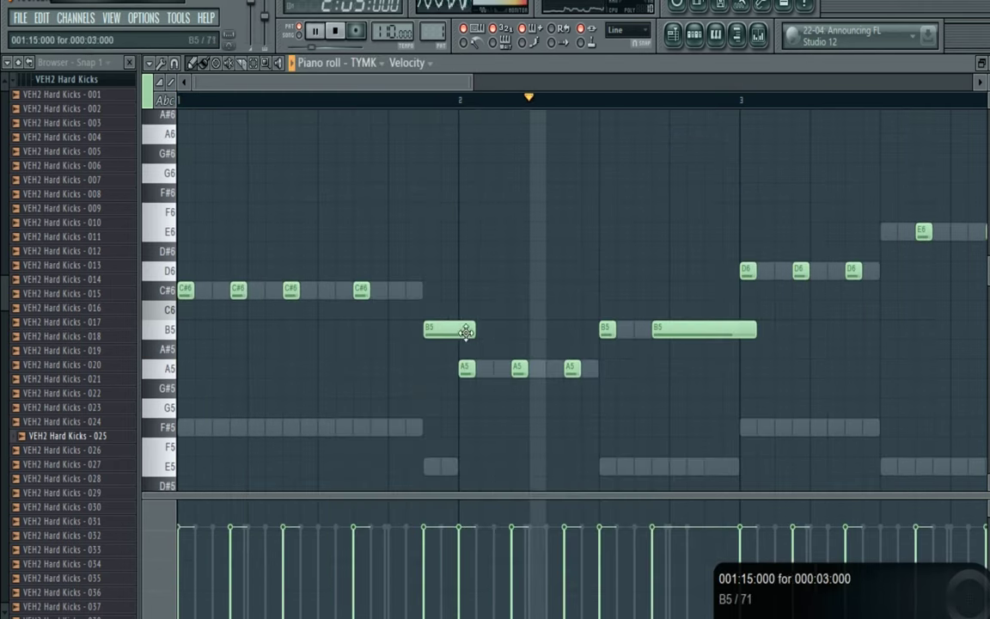
{"action": "left_click", "coordinate": [694, 35]}
{"action": "left_click_drag", "start_coordinate": [296, 343], "coordinate": [297, 348]}
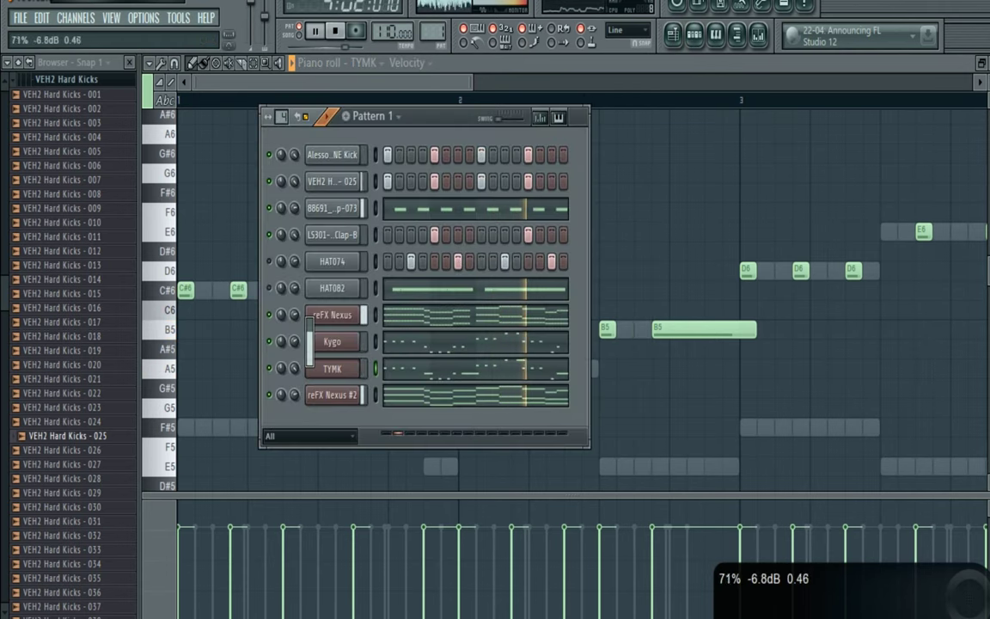
{"action": "right_click", "coordinate": [294, 369]}
{"action": "left_click", "coordinate": [313, 373]}
{"action": "left_click", "coordinate": [299, 371]}
{"action": "key", "text": "space"}
- Audition VEH2 Hard Kicks - 020 and 021, then switch to the VEH2 Soft Kicks folder and audition 026
{"action": "left_click", "coordinate": [67, 366]}
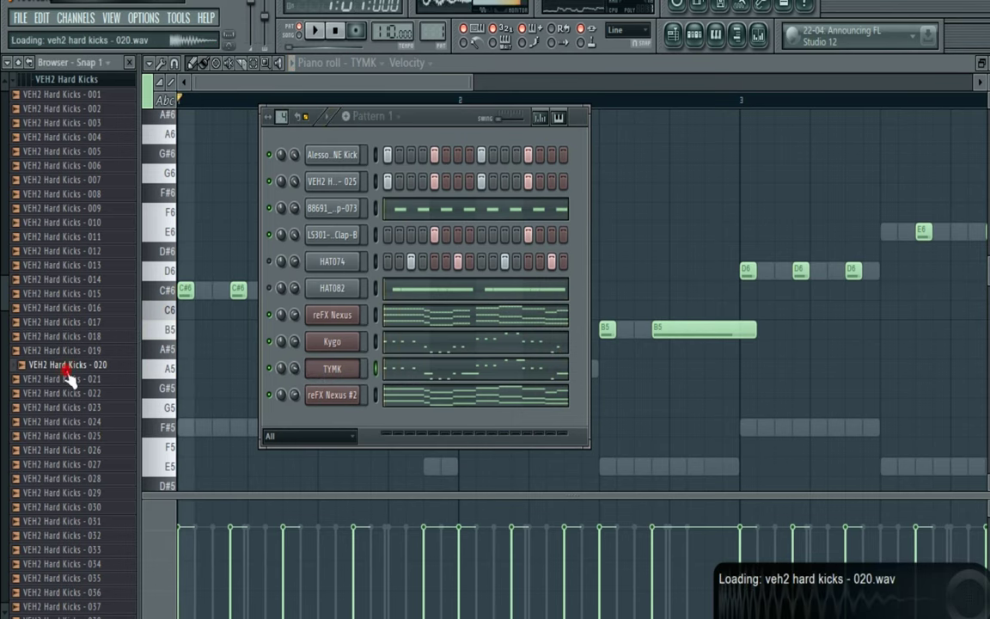
{"action": "left_click", "coordinate": [69, 379]}
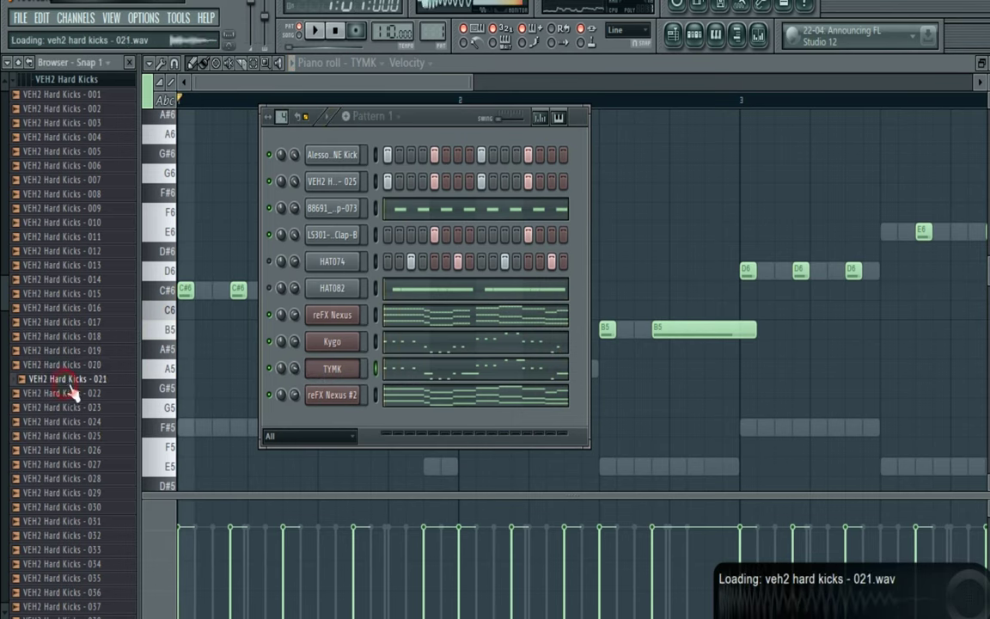
{"action": "left_click", "coordinate": [83, 82]}
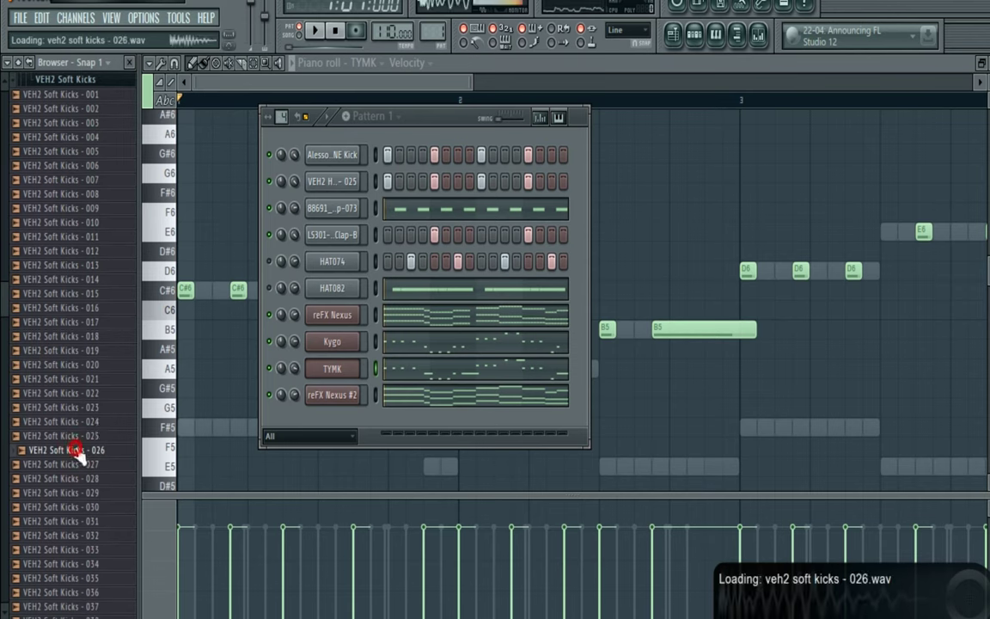
{"action": "left_click", "coordinate": [76, 448]}
{"action": "left_click", "coordinate": [76, 450]}
- Audition more soft kicks and replace the VEH2 Hard Kicks - 025 channel's sample with VEH2 Soft Kicks - 037
{"action": "scroll", "coordinate": [76, 449], "scroll_direction": "down", "scroll_amount": 4}
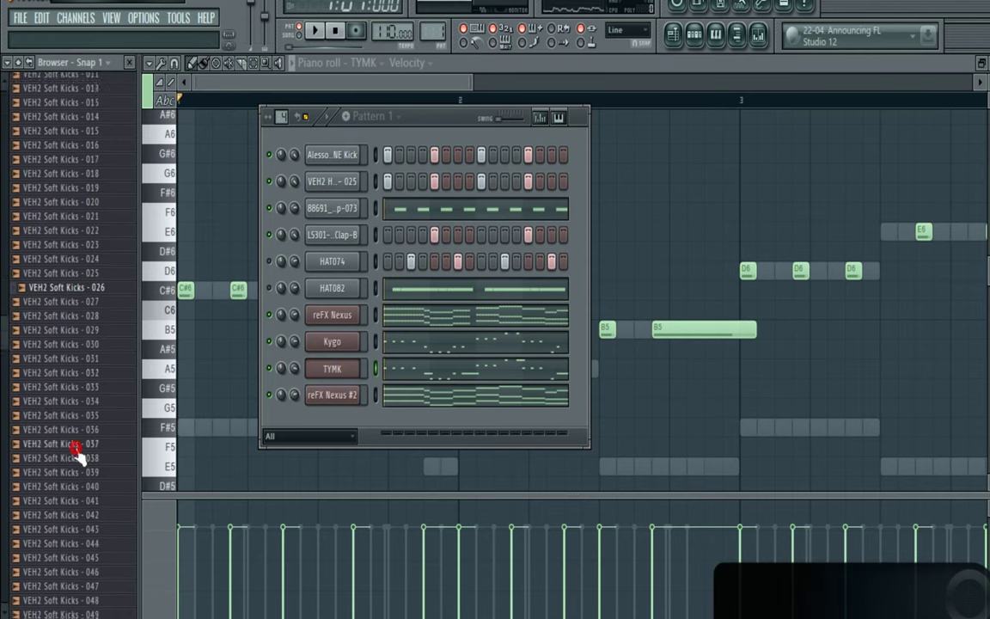
{"action": "left_click", "coordinate": [75, 446]}
{"action": "key", "text": "Up"}
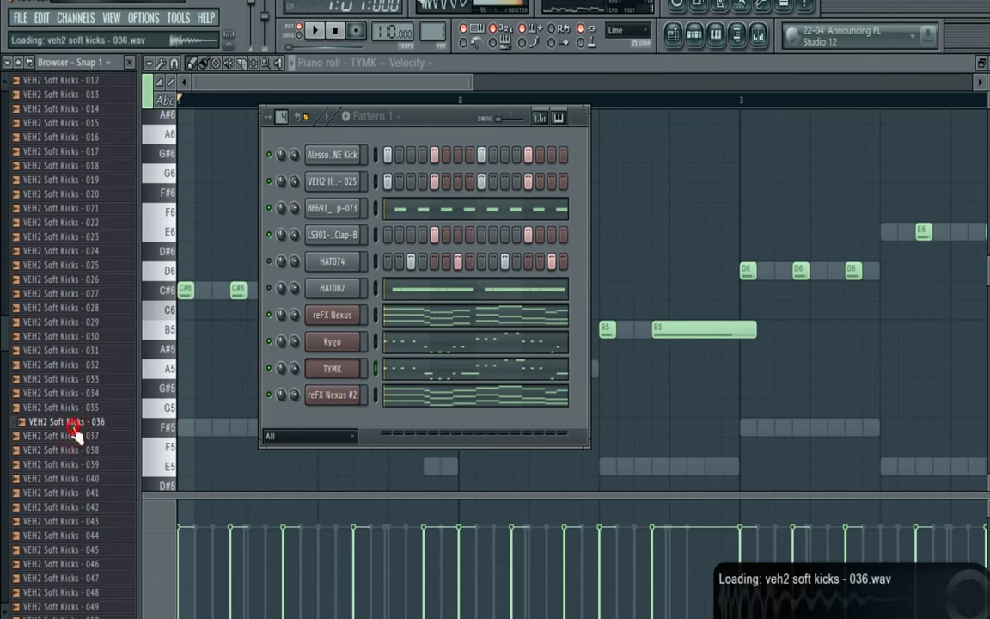
{"action": "key", "text": "Down"}
{"action": "left_click_drag", "start_coordinate": [76, 443], "coordinate": [333, 182]}
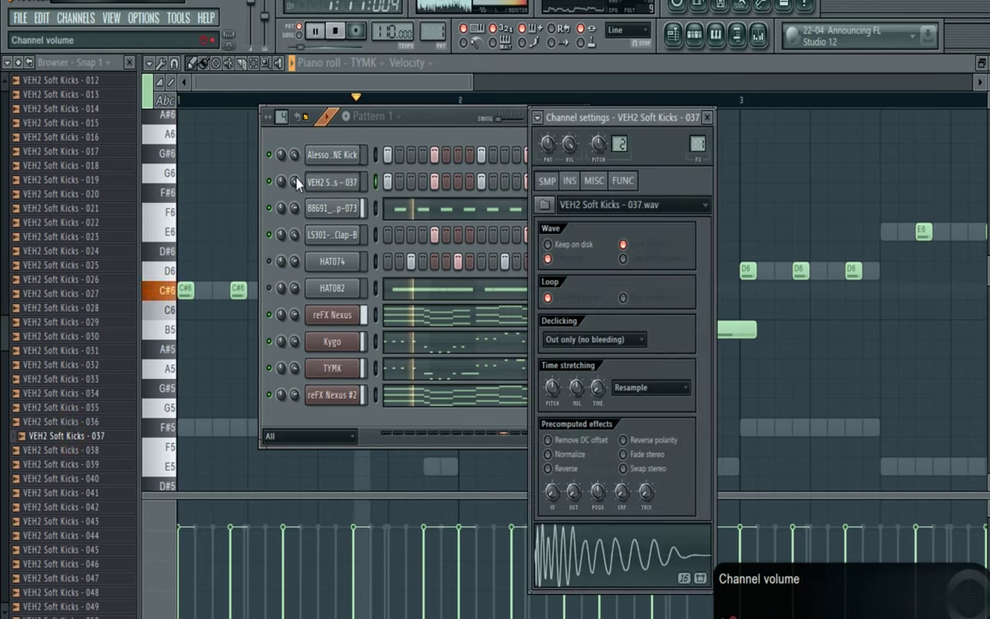
{"action": "left_click", "coordinate": [419, 126]}
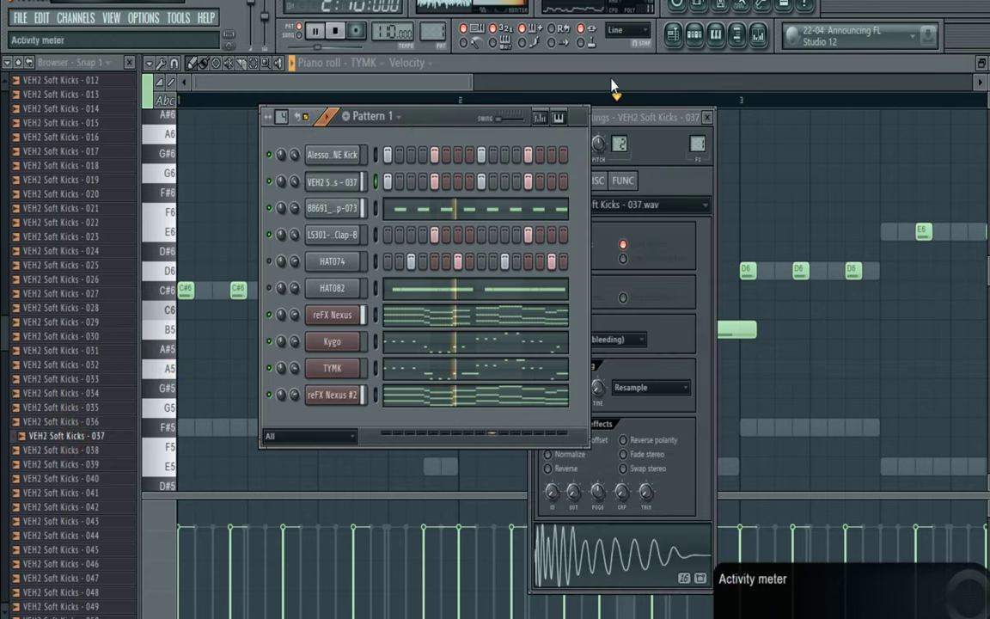
- Raise the Dragged sample mixer track's volume and set Sausage Fattener's Fatness to 20% on the snap track
{"action": "left_click", "coordinate": [672, 35]}
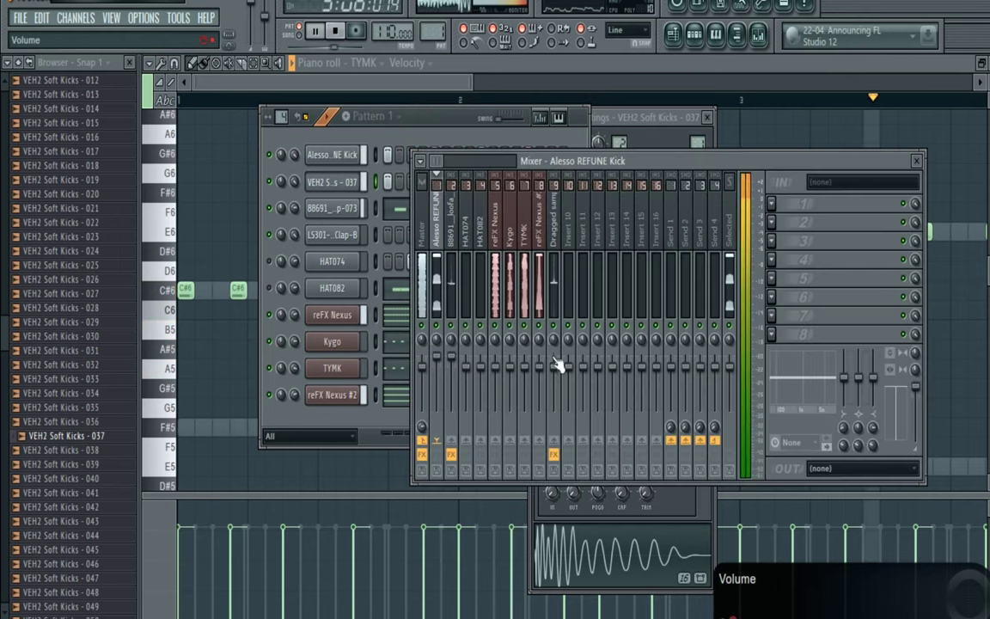
{"action": "left_click_drag", "start_coordinate": [553, 366], "coordinate": [553, 353]}
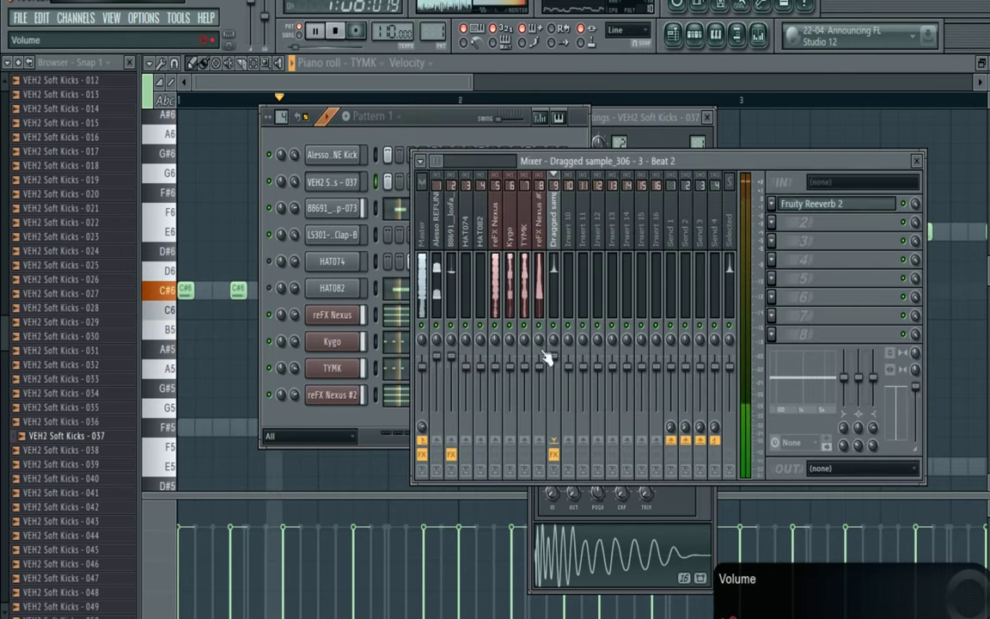
{"action": "left_click", "coordinate": [457, 238]}
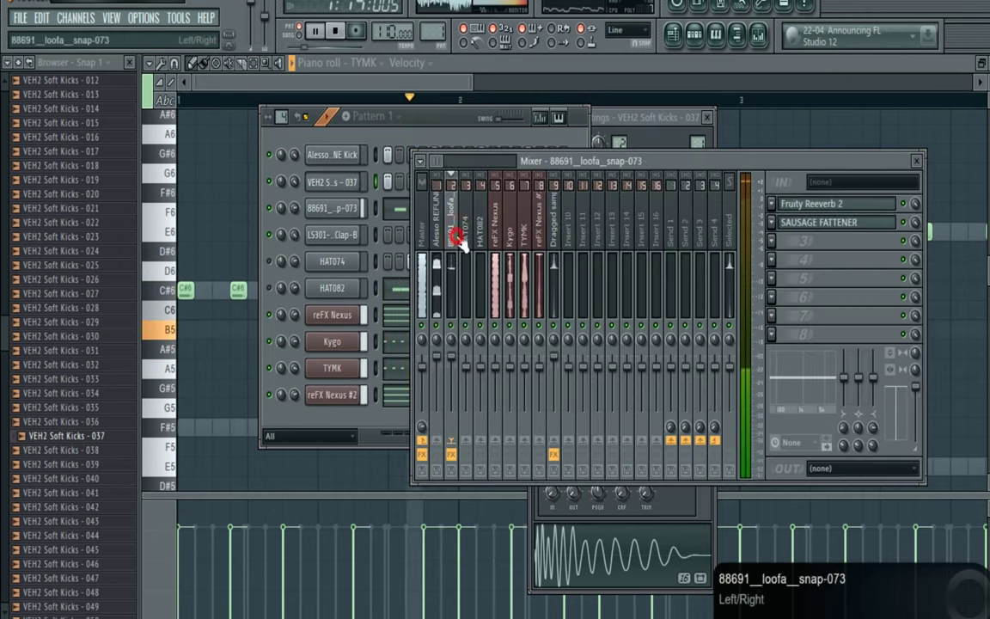
{"action": "left_click", "coordinate": [842, 225]}
{"action": "left_click", "coordinate": [471, 318]}
{"action": "left_click_drag", "start_coordinate": [471, 318], "coordinate": [486, 301]}
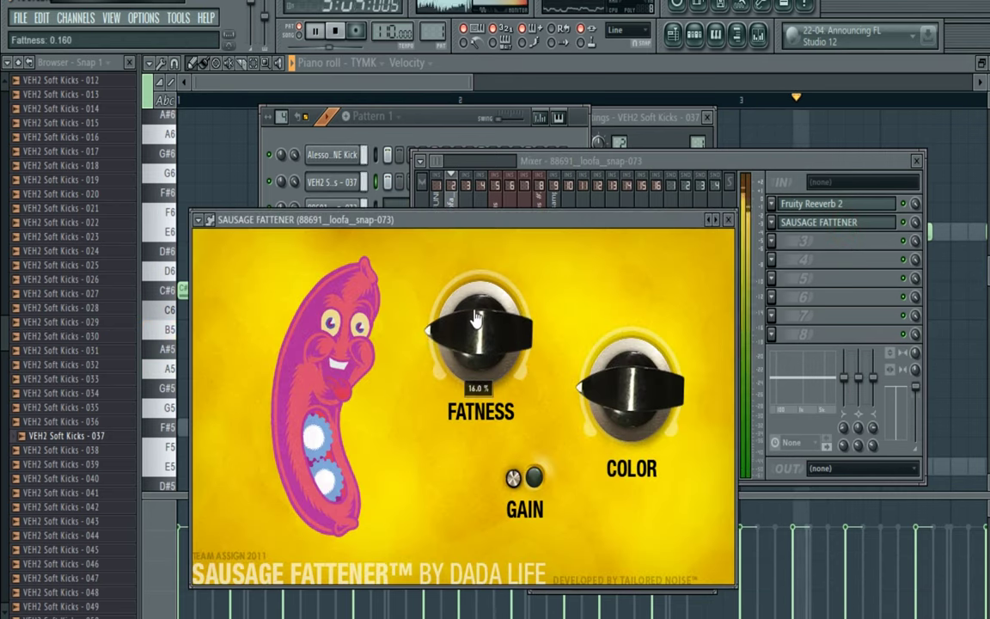
{"action": "key", "text": "space"}
- With the playlist open, move the notes of every channel except Alesso REFUNE Kick from Pattern 1 into a new Pattern 2
{"action": "left_click", "coordinate": [438, 118]}
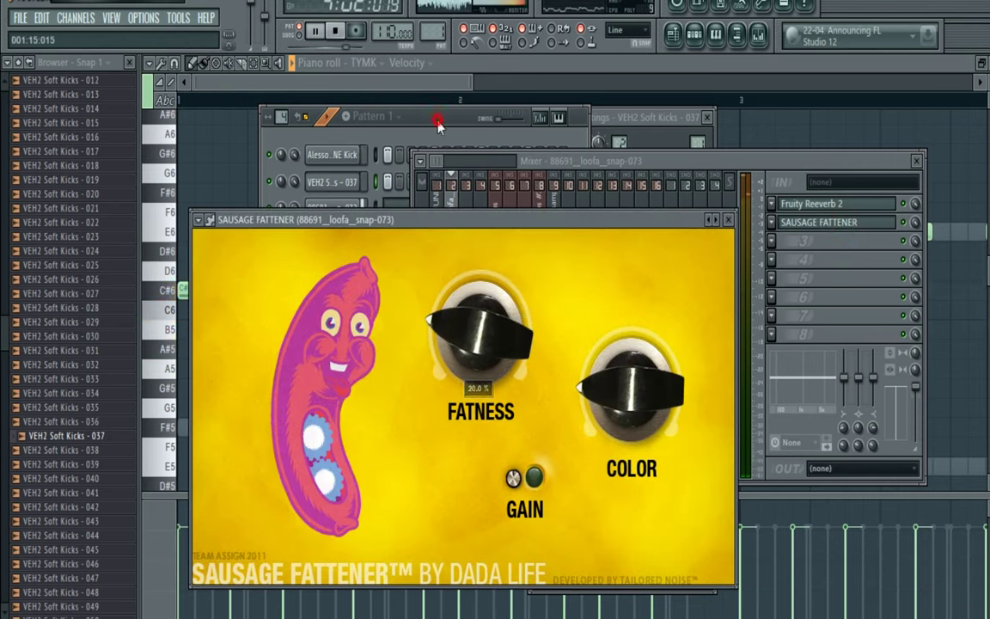
{"action": "left_click", "coordinate": [693, 40]}
{"action": "left_click", "coordinate": [676, 37]}
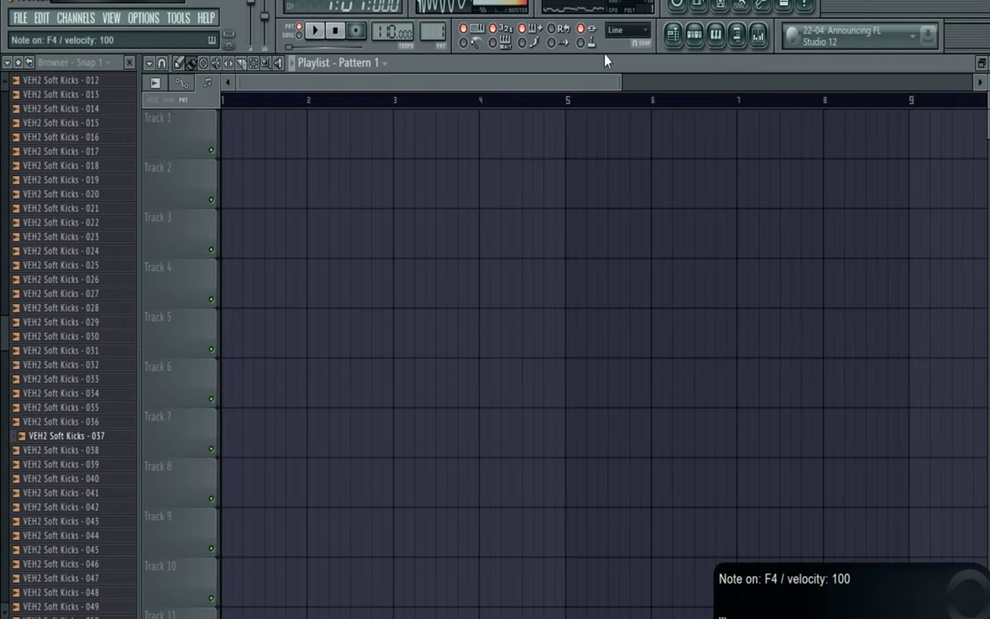
{"action": "left_click", "coordinate": [694, 40]}
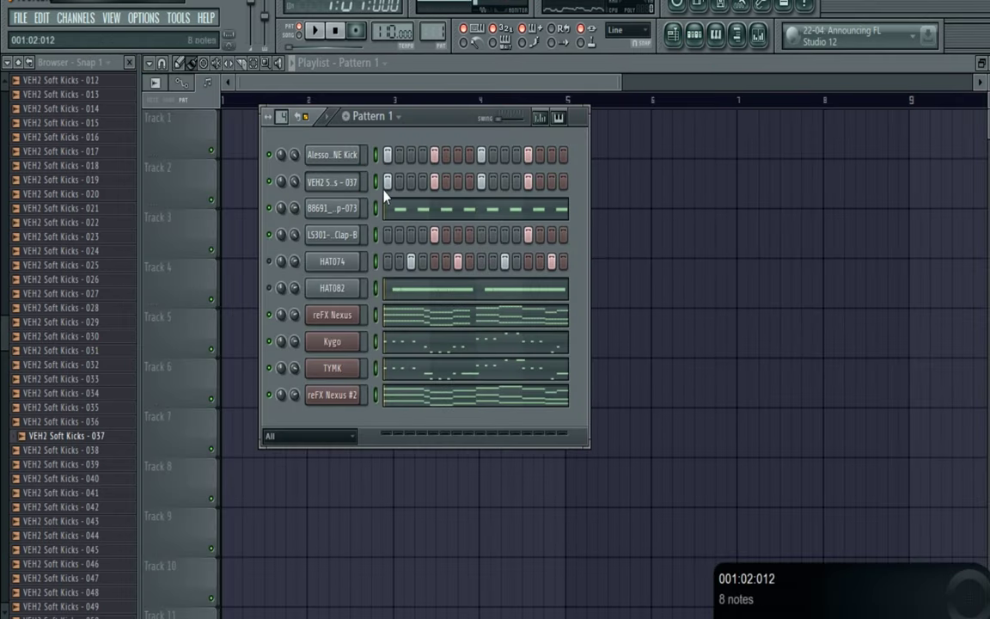
{"action": "left_click", "coordinate": [375, 181]}
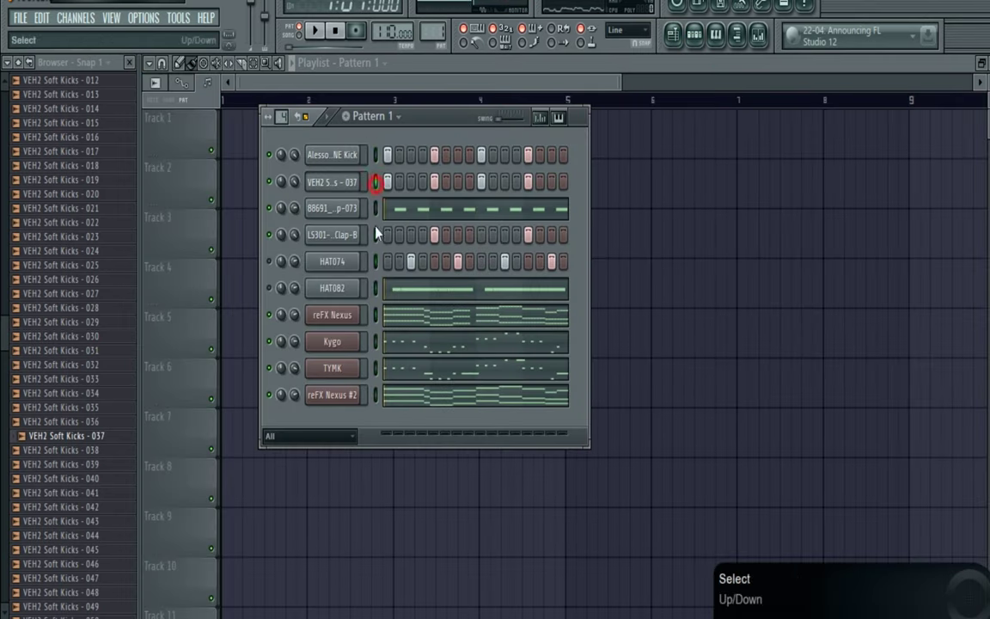
{"action": "left_click", "coordinate": [345, 116]}
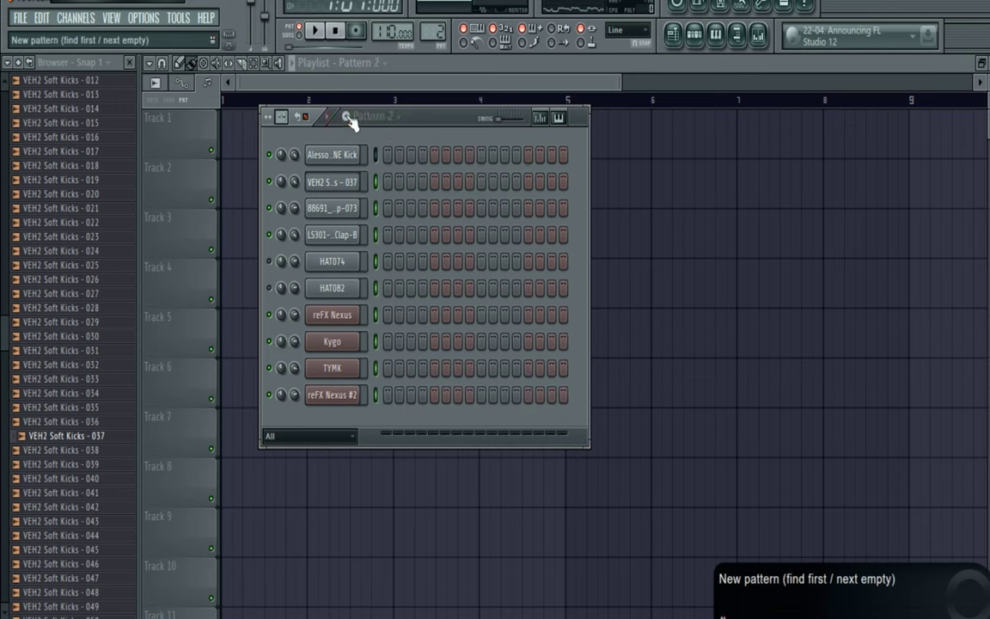
{"action": "key", "text": "ctrl+v"}
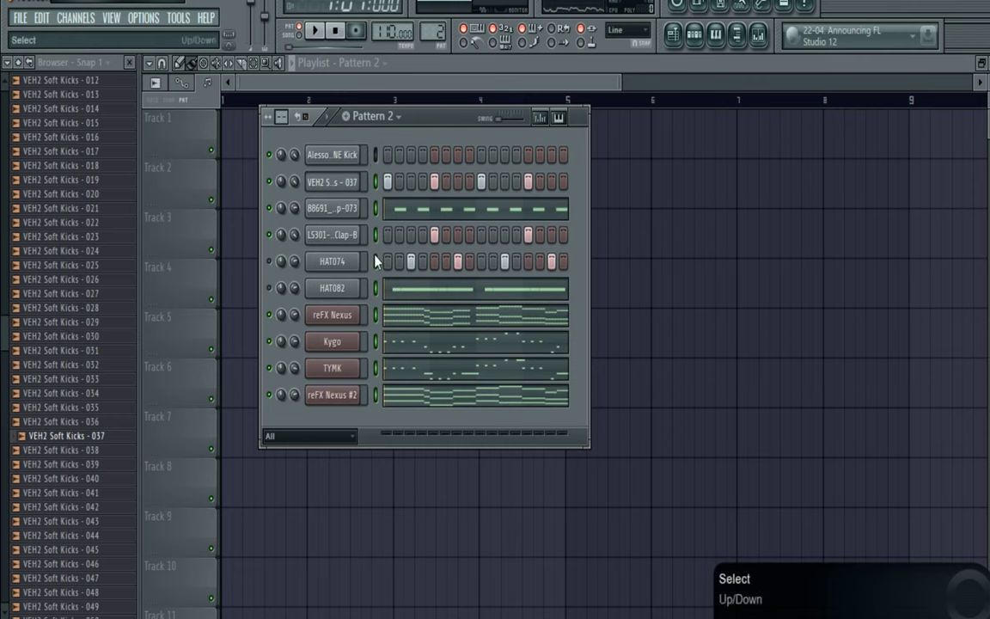
- Move the clap, hat, Nexus, Kygo and TYMK notes from Pattern 2 into a new Pattern 3, and select the clap channel
{"action": "key", "text": "XF86MonBrightnessDown"}
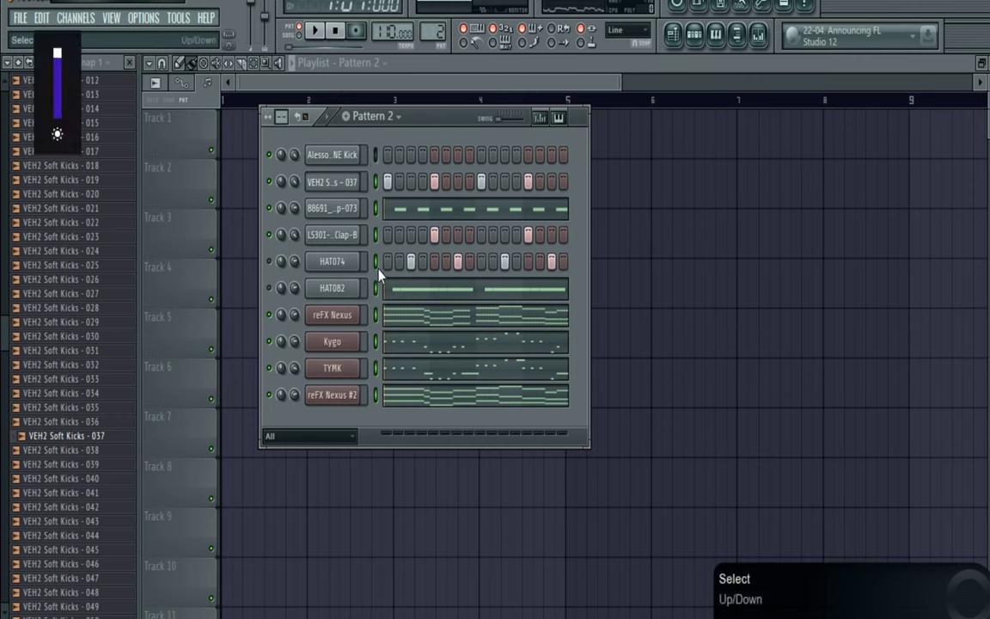
{"action": "double_click", "coordinate": [373, 293]}
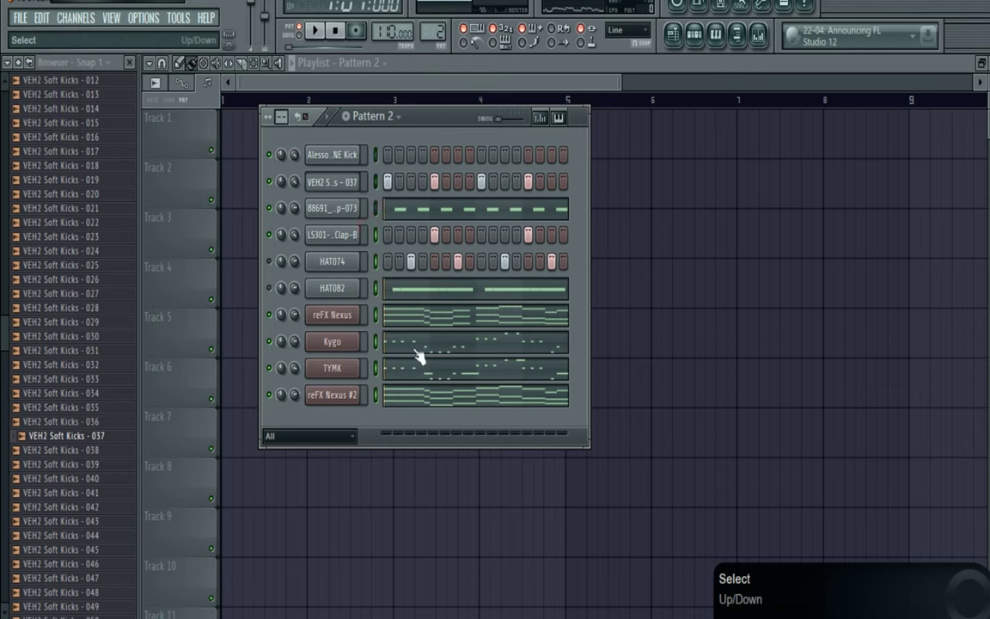
{"action": "left_click", "coordinate": [347, 117]}
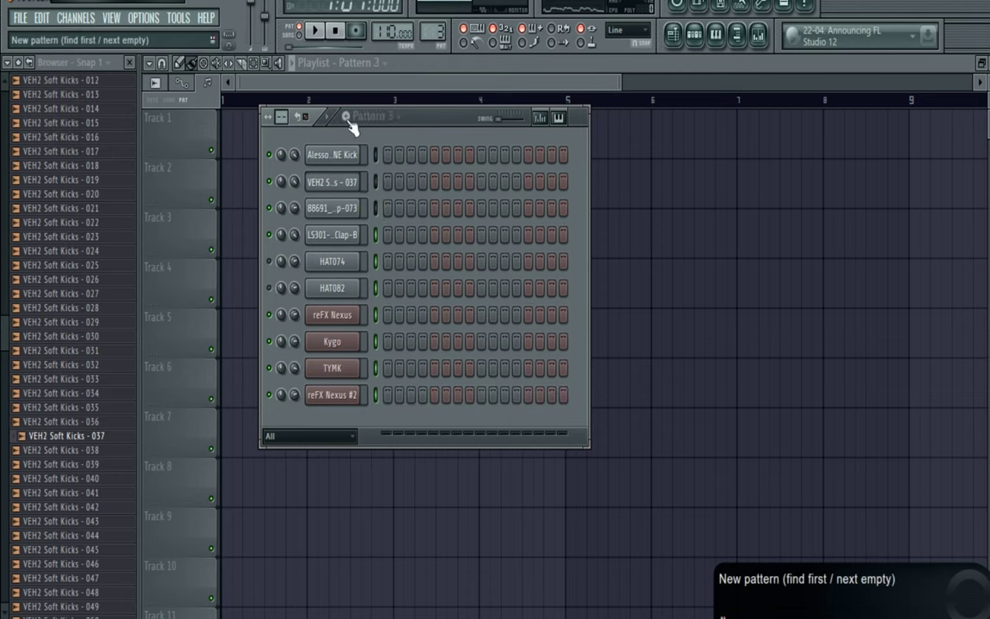
{"action": "key", "text": "ctrl+v"}
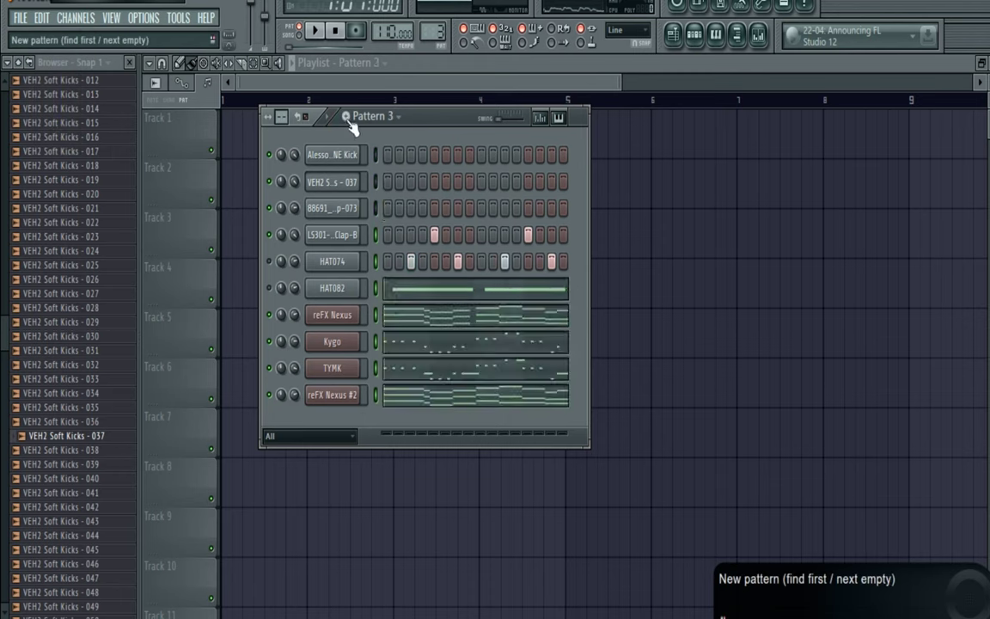
{"action": "left_click", "coordinate": [377, 264]}
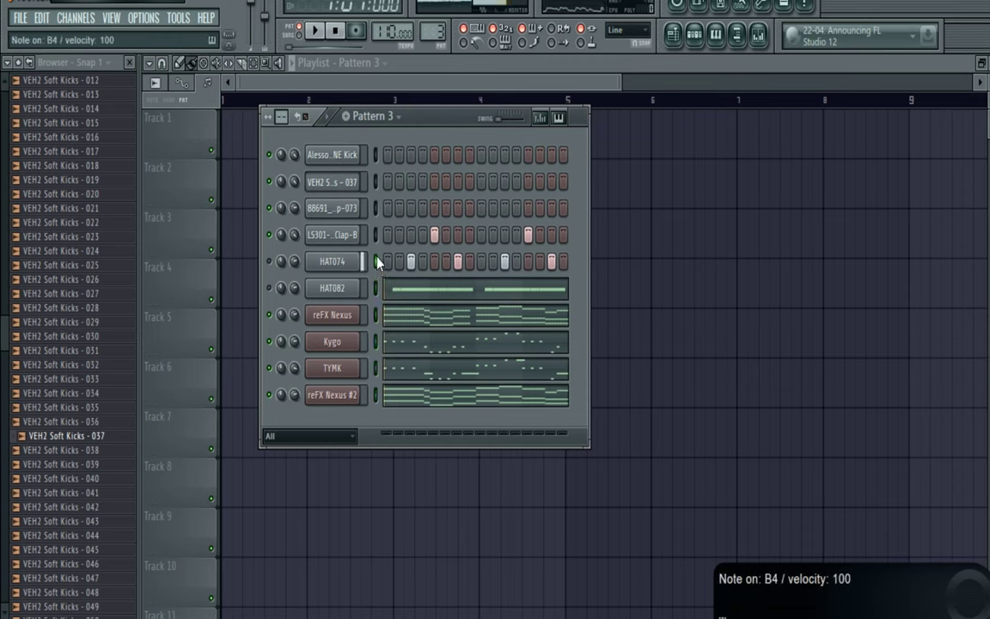
{"action": "left_click", "coordinate": [376, 235]}
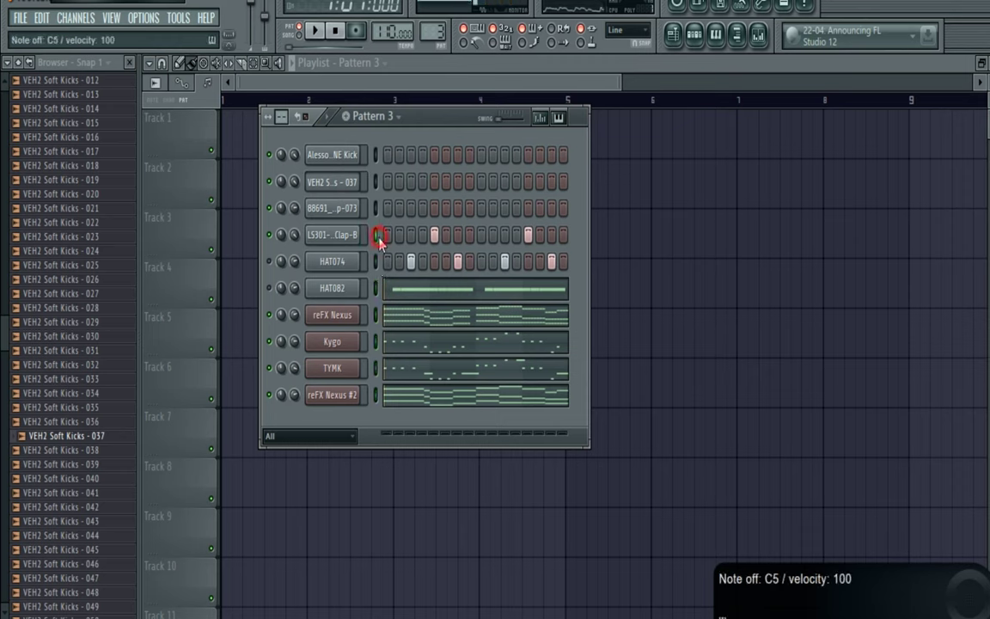
- Move the VEH2 Soft Kicks - 037 steps from Pattern 2 back to Pattern 1 and play Pattern 1
{"action": "left_click", "coordinate": [374, 117]}
{"action": "left_click", "coordinate": [379, 152]}
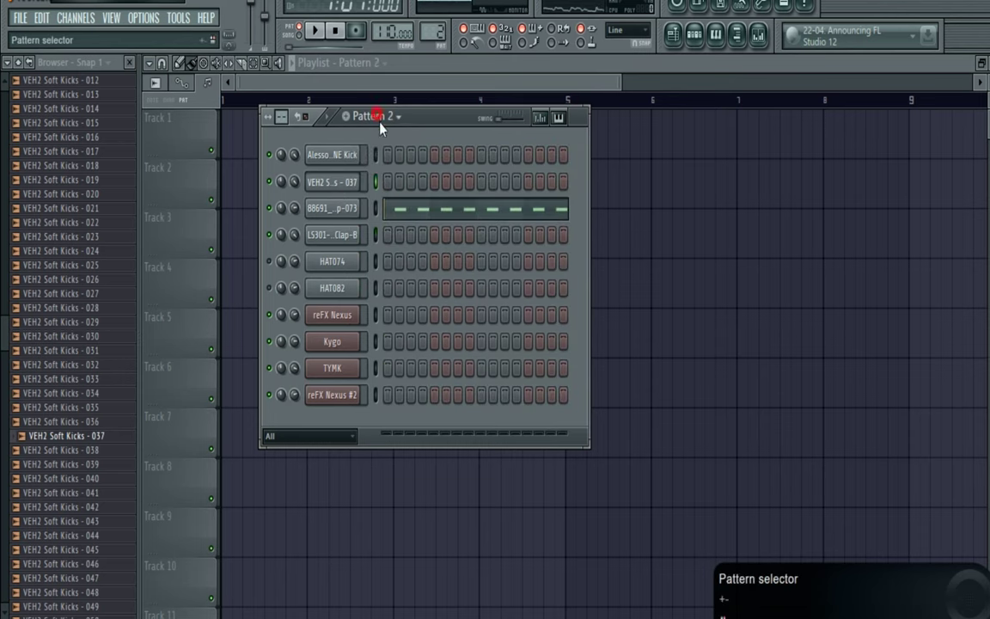
{"action": "left_click", "coordinate": [378, 116]}
{"action": "left_click", "coordinate": [379, 137]}
{"action": "key", "text": "space"}
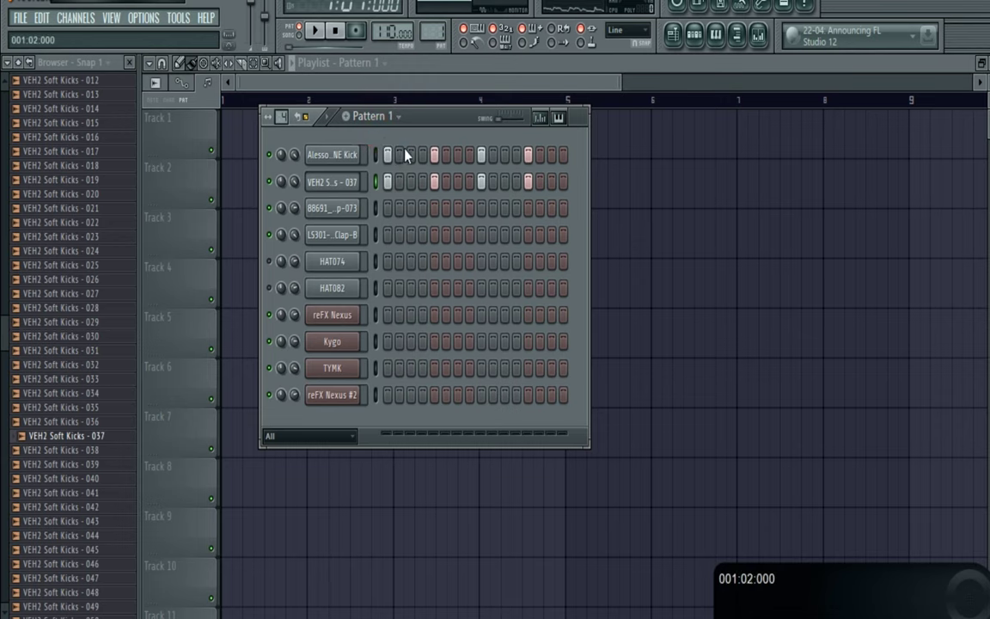
- Erase the snap notes after the first bar in Pattern 2's piano roll, leaving two C5 notes
{"action": "left_click", "coordinate": [378, 116]}
{"action": "left_click", "coordinate": [379, 152]}
{"action": "left_click", "coordinate": [384, 196]}
{"action": "key", "text": "space"}
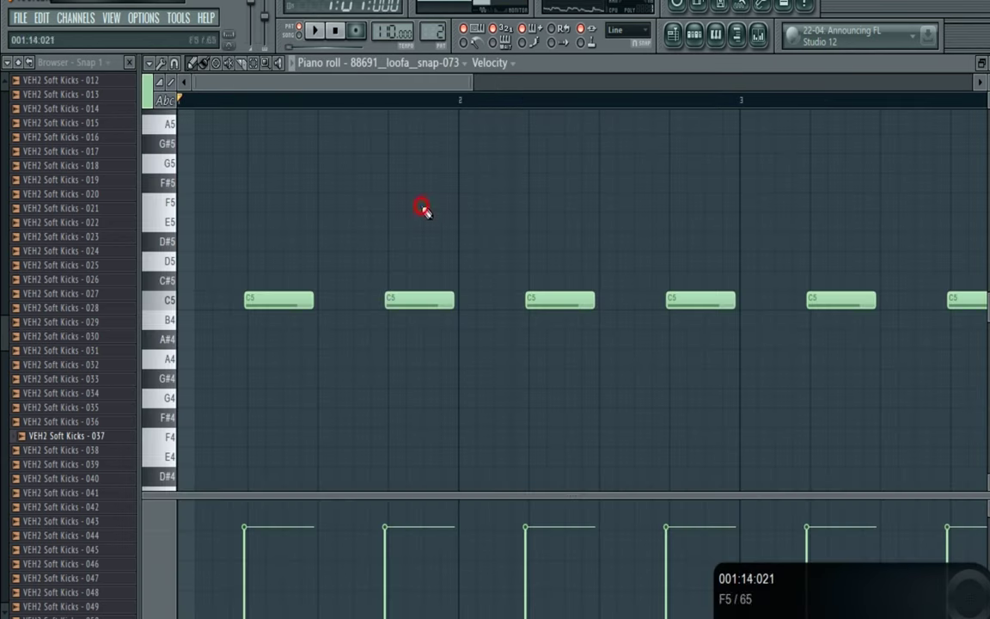
{"action": "left_click_drag", "start_coordinate": [472, 82], "coordinate": [973, 83]}
{"action": "mouse_move", "coordinate": [624, 304]}
{"action": "left_mouse_down"}
{"action": "mouse_move", "coordinate": [582, 318]}
{"action": "mouse_move", "coordinate": [584, 307]}
{"action": "mouse_move", "coordinate": [315, 311]}
{"action": "left_mouse_up"}
{"action": "left_click", "coordinate": [694, 35]}
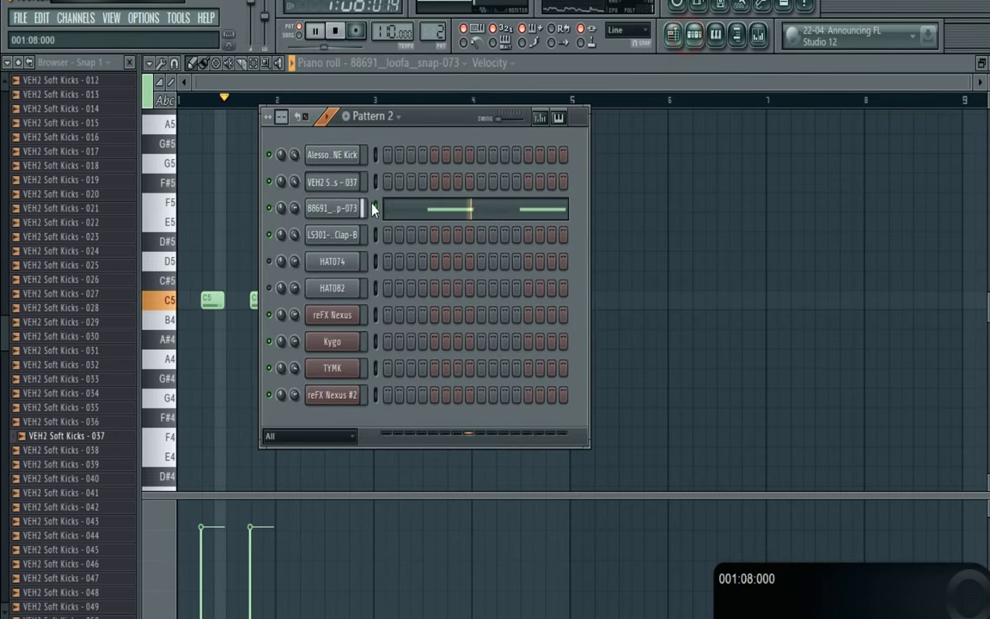
- Add LS301-LinnDrum-Clap-B hits on steps 5 and 13 of Pattern 2 and play it
{"action": "left_click", "coordinate": [434, 234]}
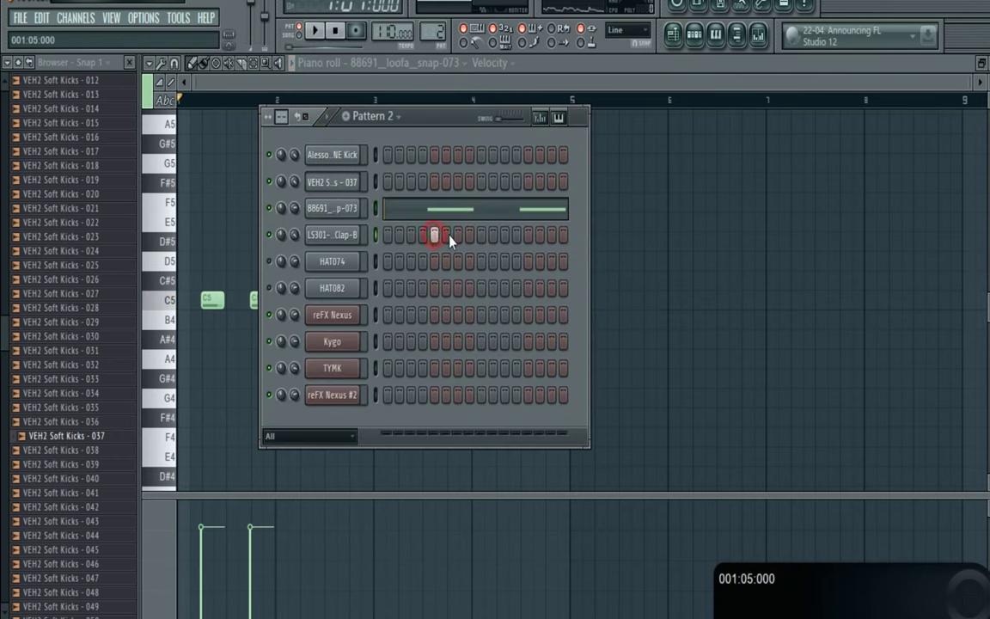
{"action": "left_click", "coordinate": [528, 235]}
{"action": "key", "text": "space"}
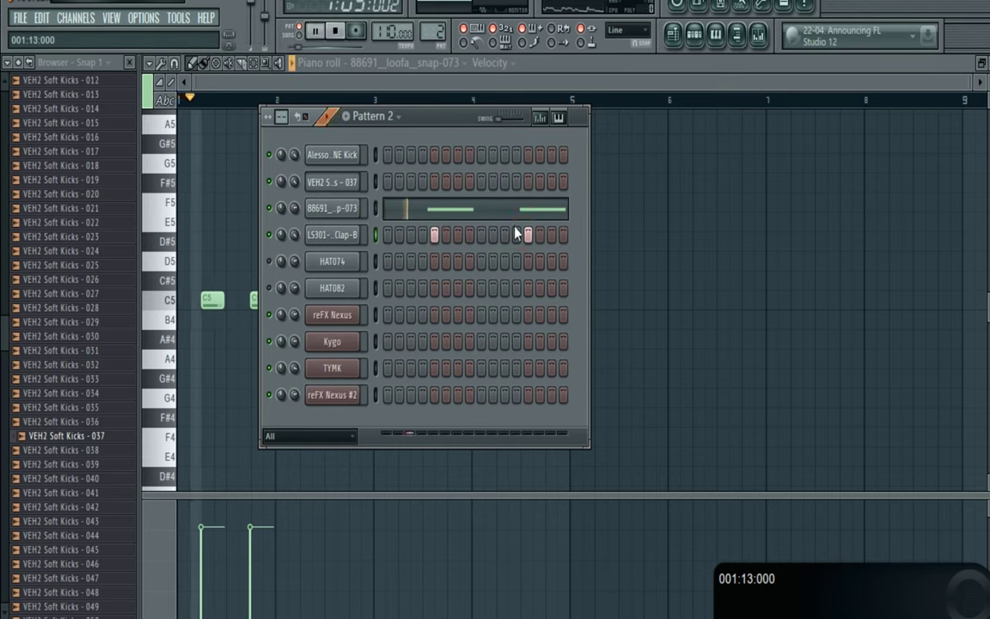
- Switch to Pattern 3, listen to it briefly, and stop playback
{"action": "left_click", "coordinate": [394, 125]}
{"action": "left_click", "coordinate": [371, 167]}
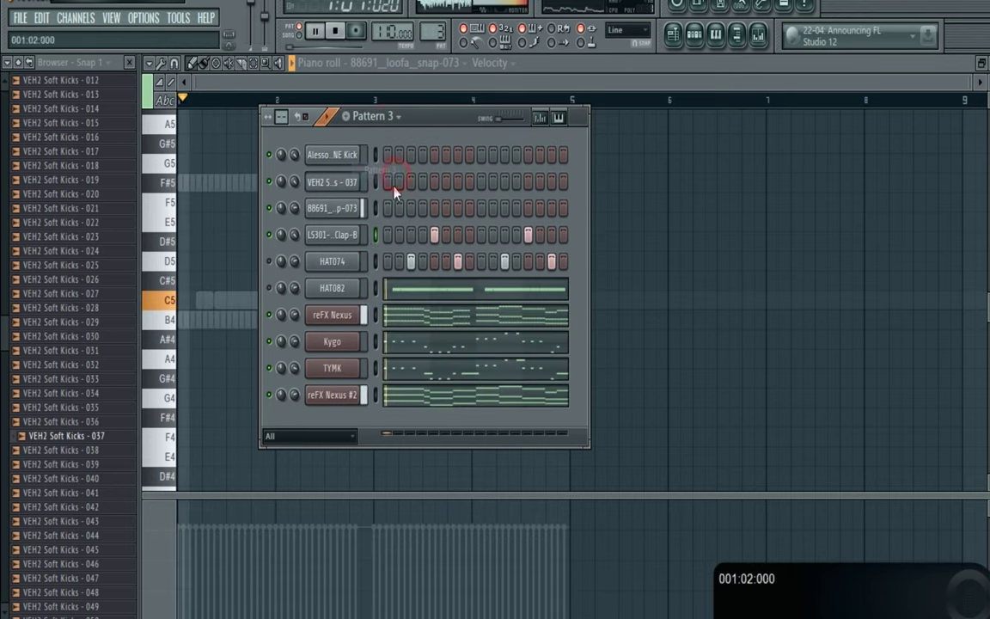
{"action": "key", "text": "space"}
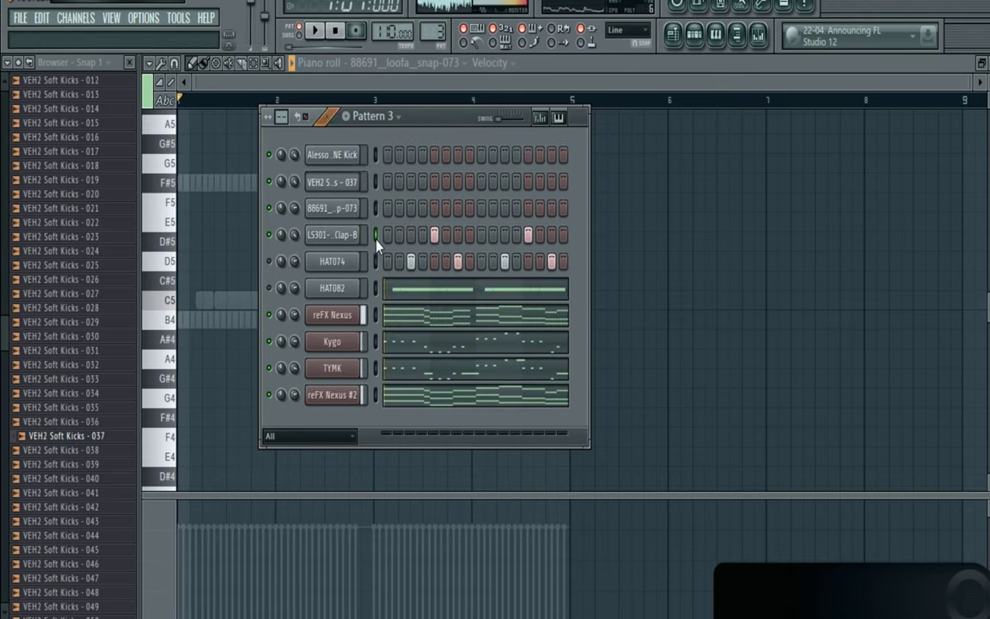
- Remove the LS301-LinnDrum-Clap-B steps from Pattern 3
{"action": "right_click", "coordinate": [375, 237]}
{"action": "left_click", "coordinate": [376, 234]}
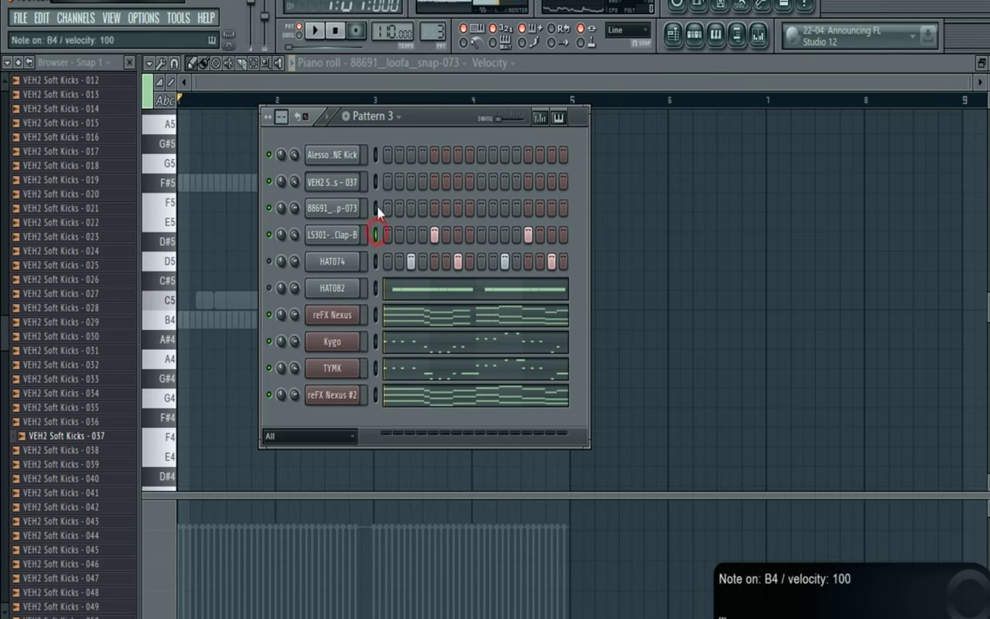
{"action": "key", "text": "ctrl+x"}
{"action": "left_click", "coordinate": [376, 118]}
{"action": "left_click", "coordinate": [376, 126]}
- Move the HAT074 steps from Pattern 3 into a new empty Pattern 4, keeping the default pattern name
{"action": "left_click", "coordinate": [376, 260]}
{"action": "key", "text": "ctrl+x"}
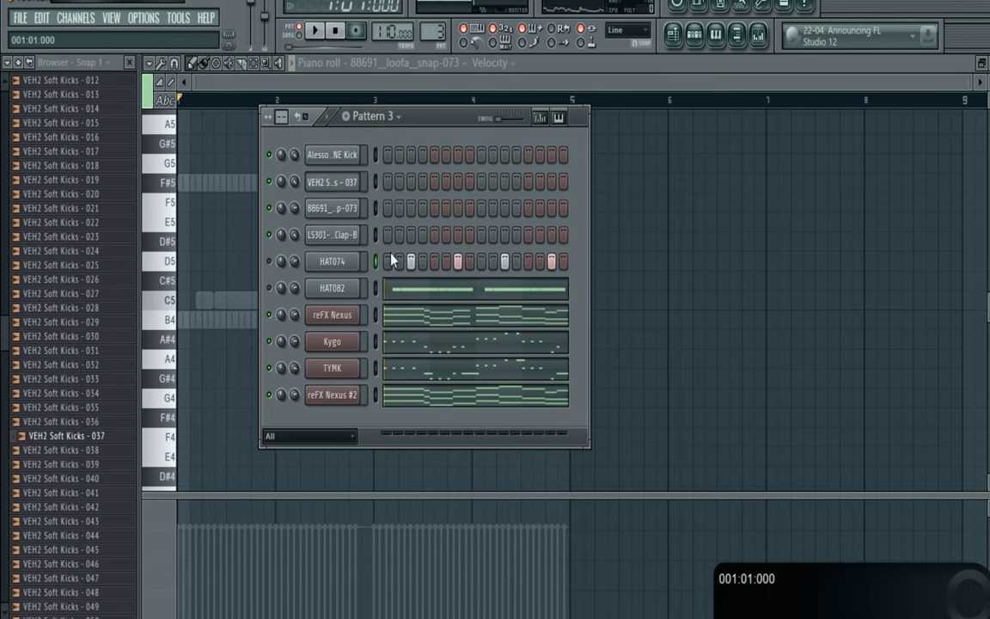
{"action": "left_click", "coordinate": [347, 119]}
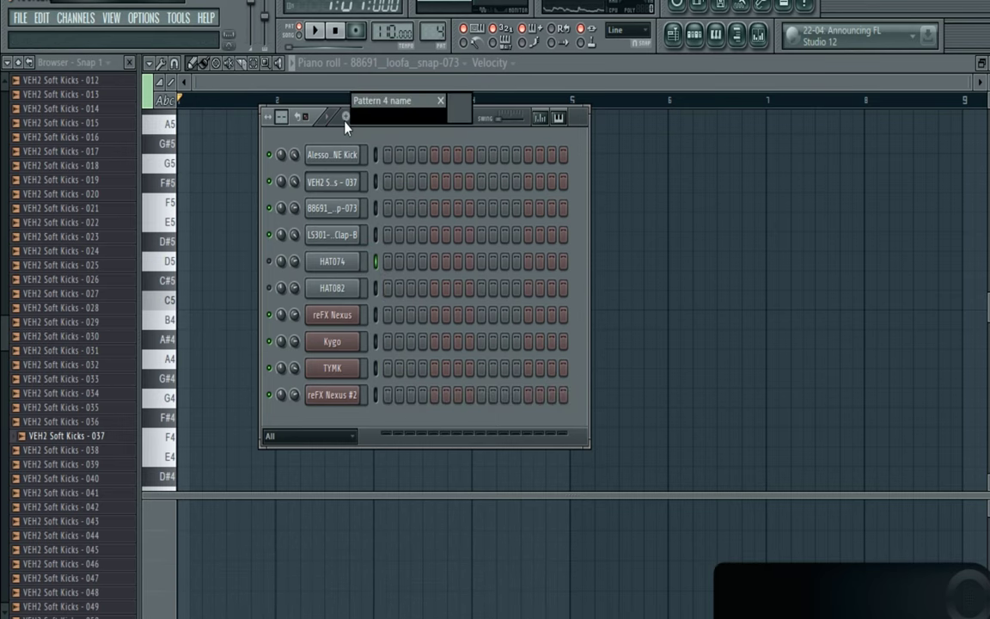
{"action": "key", "text": "Return"}
{"action": "key", "text": "ctrl+v"}
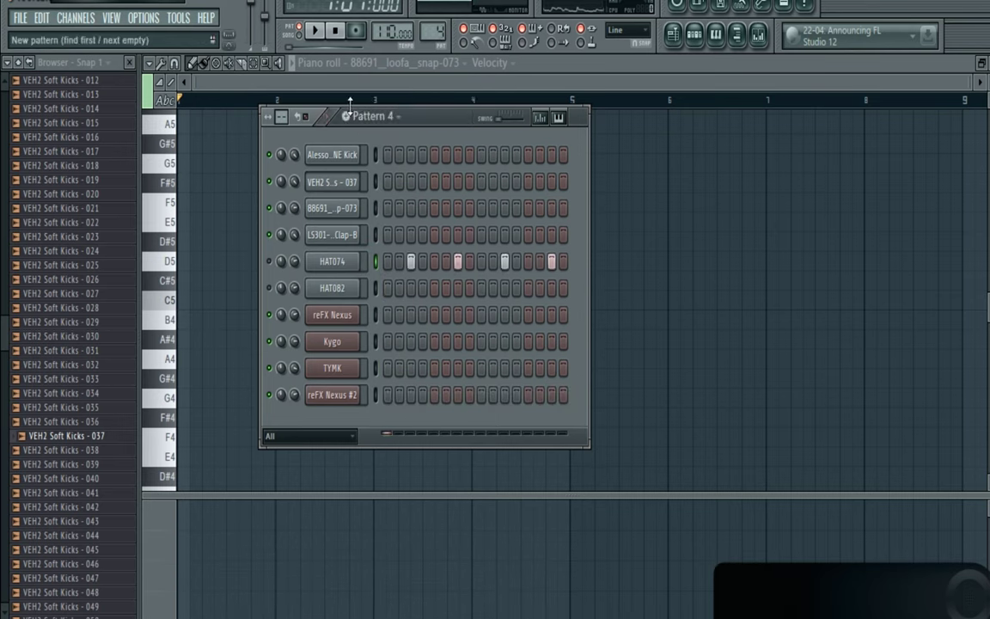
- Unmute all channels by toggling solo on HAT074, and play Pattern 4 to hear the hi-hat
{"action": "key", "text": "space"}
{"action": "left_click", "coordinate": [379, 121]}
{"action": "left_click", "coordinate": [376, 120]}
{"action": "left_click", "coordinate": [326, 119]}
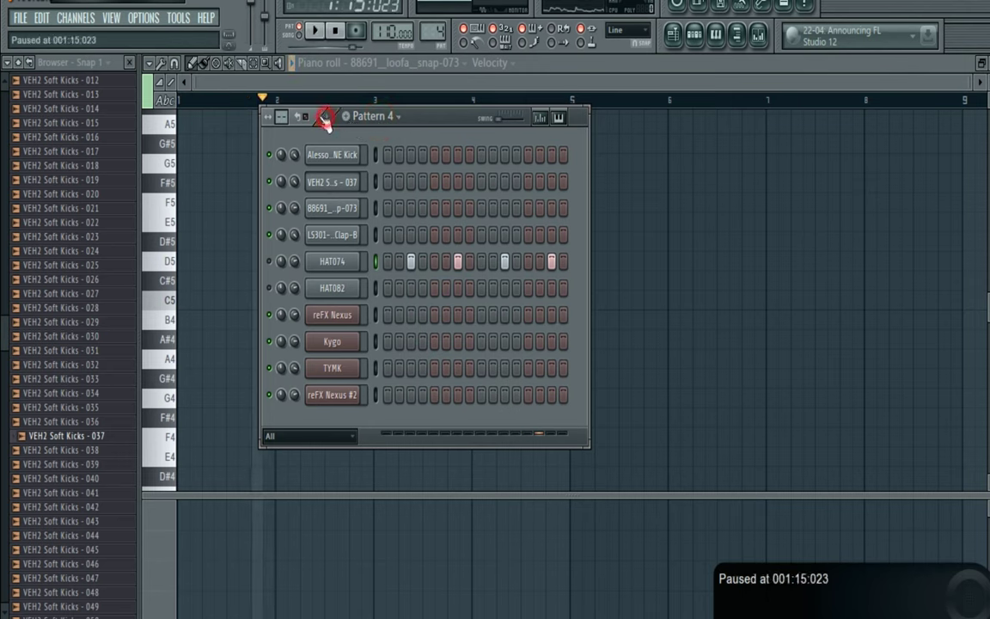
{"action": "left_click", "coordinate": [307, 118]}
{"action": "right_click", "coordinate": [269, 261]}
{"action": "left_click", "coordinate": [278, 266]}
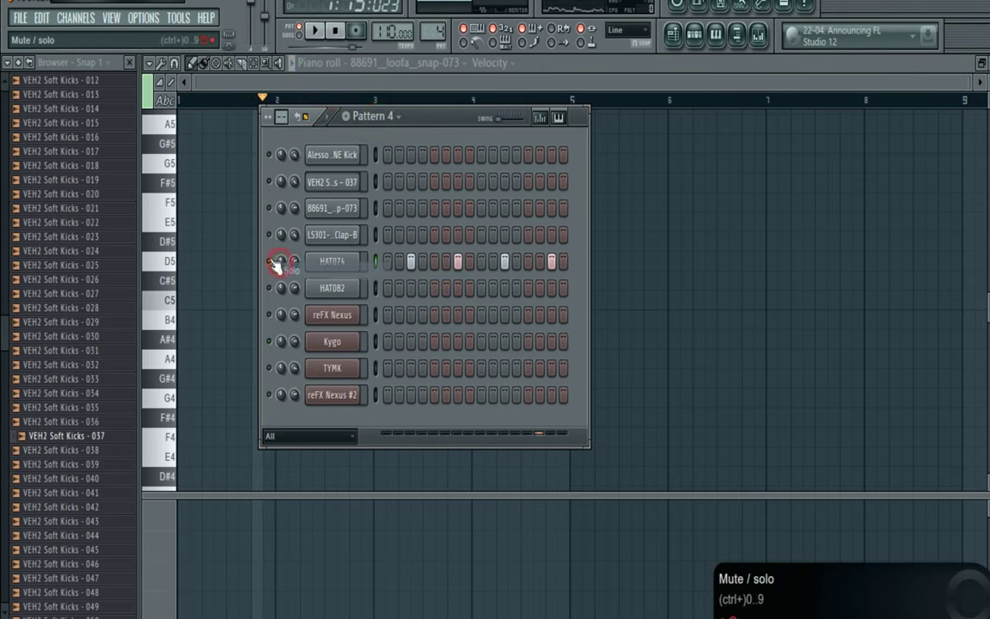
{"action": "right_click", "coordinate": [271, 260]}
{"action": "left_click", "coordinate": [282, 267]}
{"action": "key", "text": "space"}
- Move the HAT082 notes from Pattern 3 into a new empty Pattern 5, keeping the default pattern name
{"action": "left_click", "coordinate": [387, 116]}
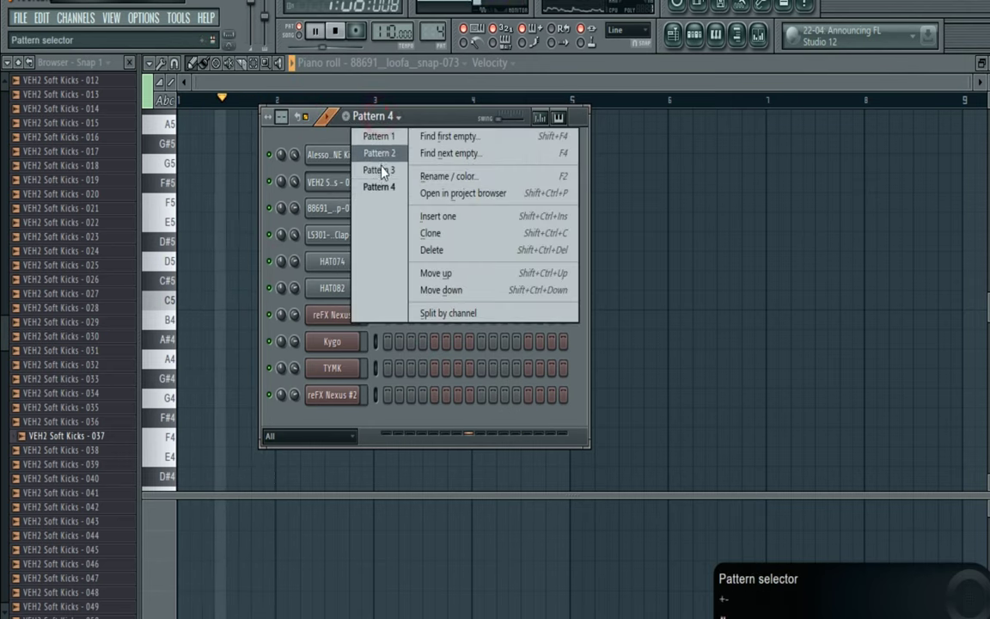
{"action": "left_click", "coordinate": [380, 169]}
{"action": "left_click", "coordinate": [346, 117]}
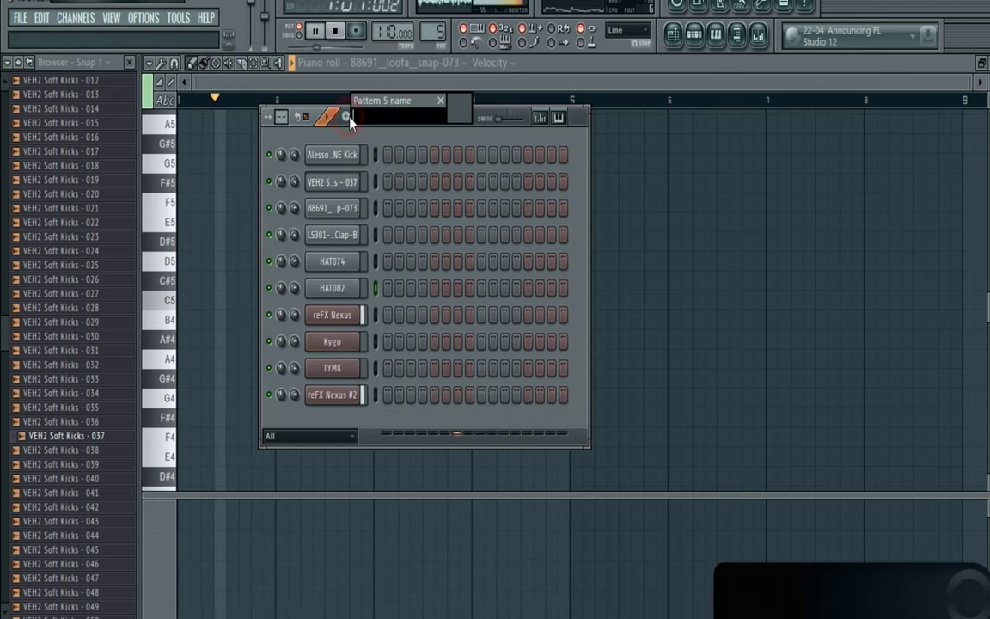
{"action": "key", "text": "Return"}
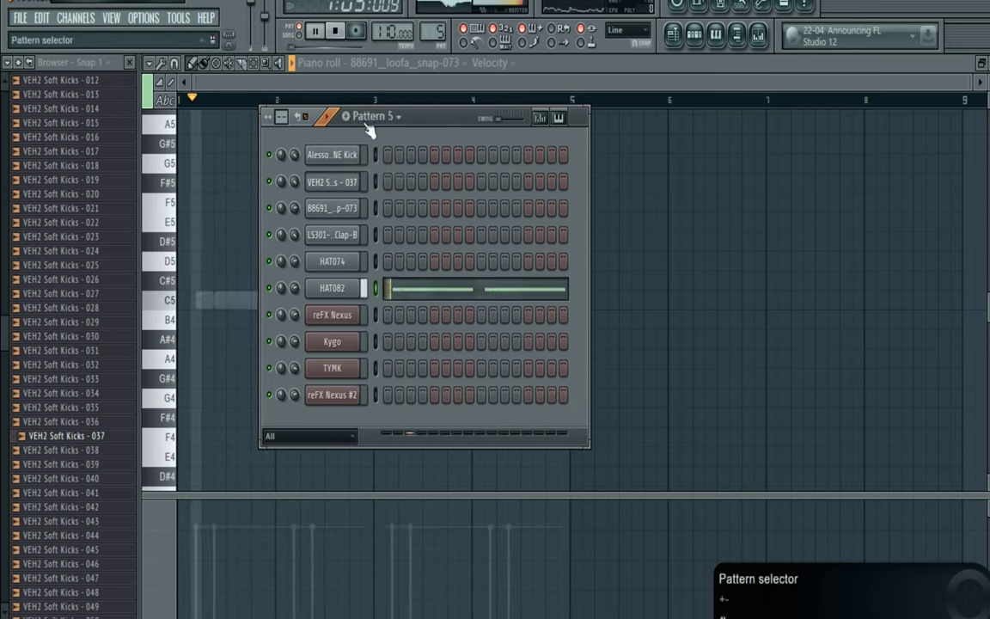
- Listen to Pattern 5 and switch to Pattern 4 during playback to compare the two hi-hat patterns
{"action": "left_click", "coordinate": [370, 117]}
{"action": "left_click", "coordinate": [385, 208]}
{"action": "left_click", "coordinate": [390, 118]}
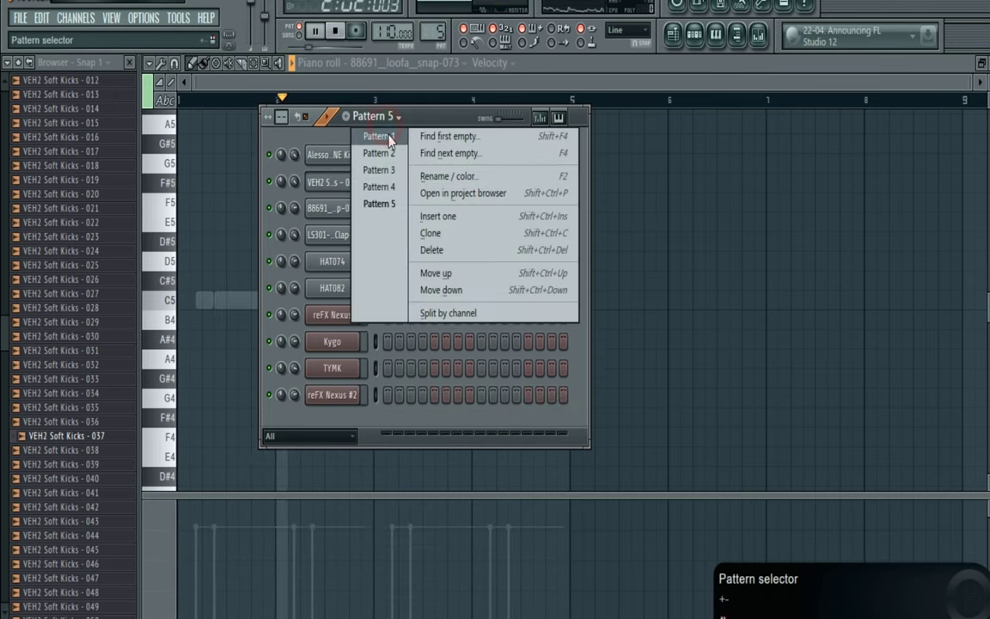
{"action": "left_click", "coordinate": [380, 187]}
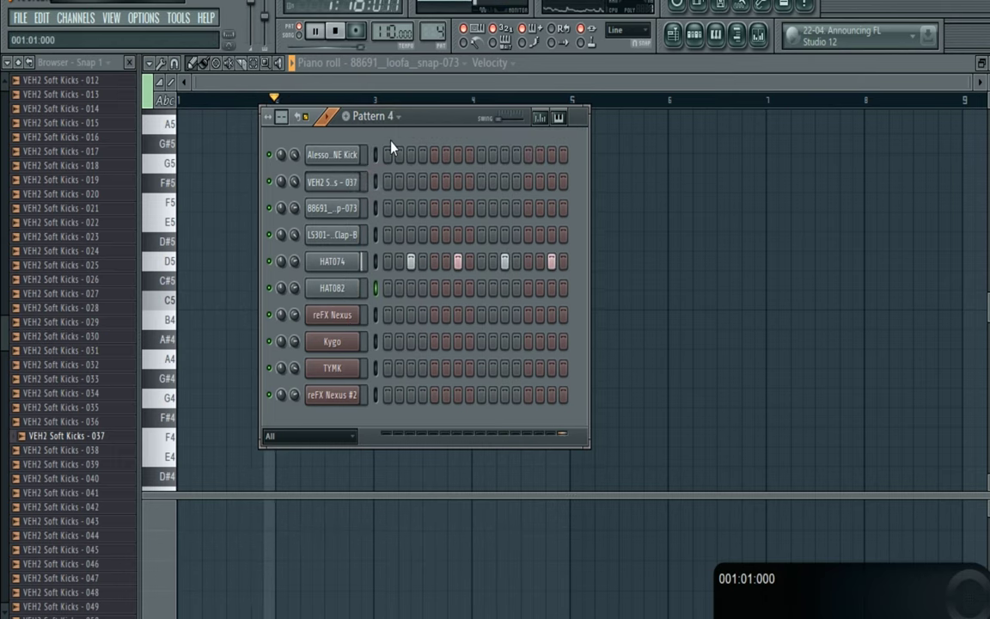
- Move the Kygo, TYMK and reFX Nexus #2 notes from Pattern 3 into the empty Pattern 6
{"action": "key", "text": "minus"}
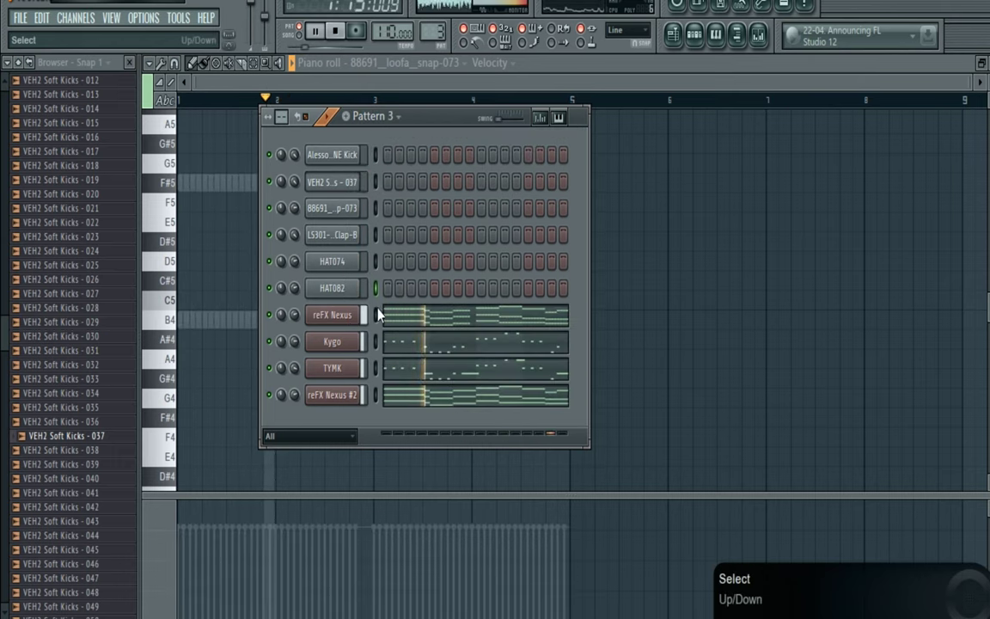
{"action": "key", "text": "space"}
{"action": "left_click", "coordinate": [379, 341]}
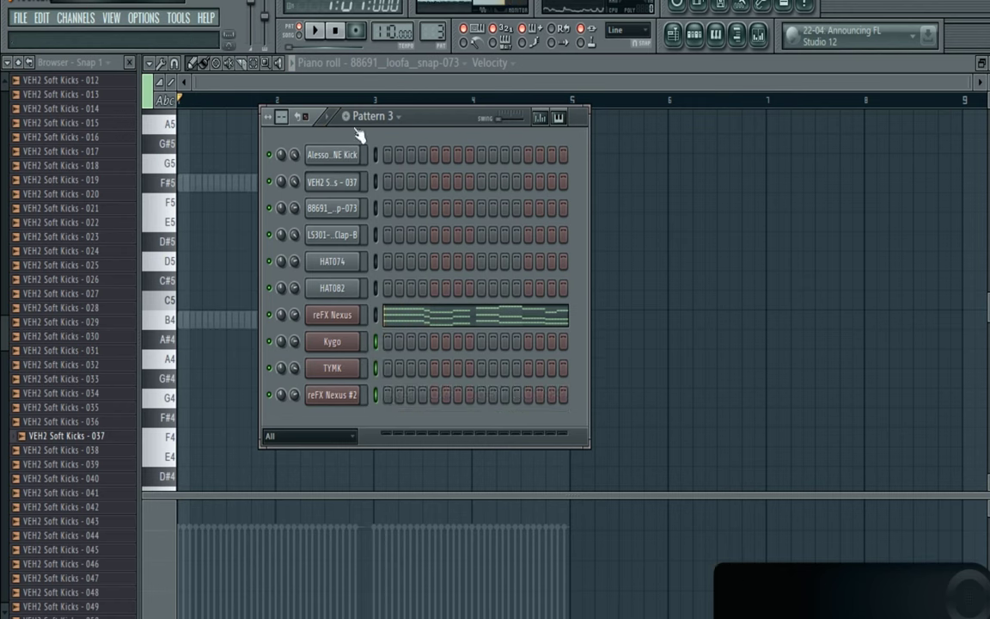
{"action": "left_click", "coordinate": [347, 115]}
{"action": "key", "text": "ctrl+v"}
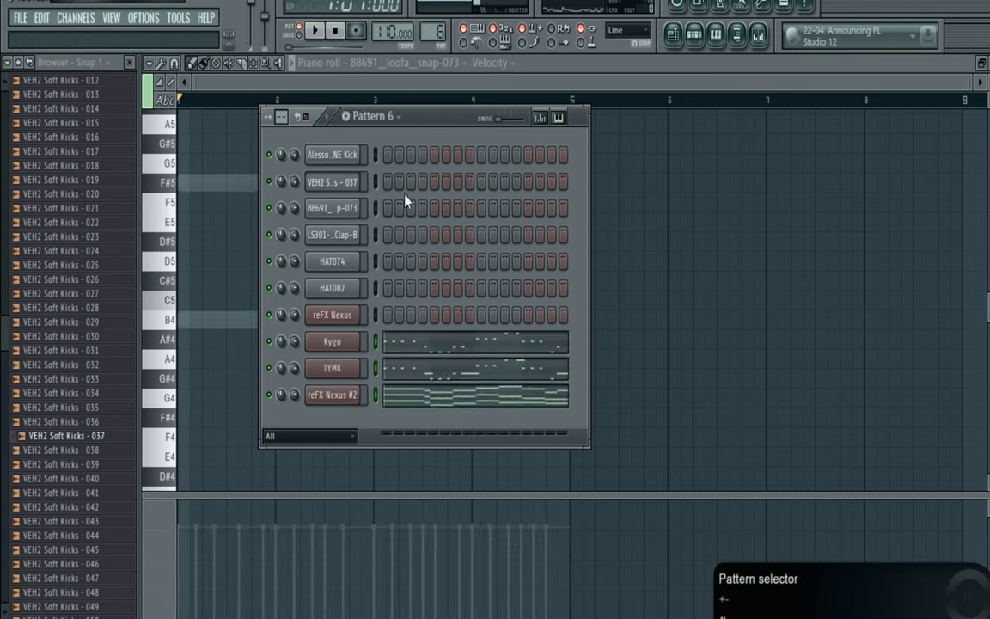
- Move the reFX Nexus #2 notes from Pattern 6 into Pattern 7 and name that pattern Piano
{"action": "double_click", "coordinate": [376, 393]}
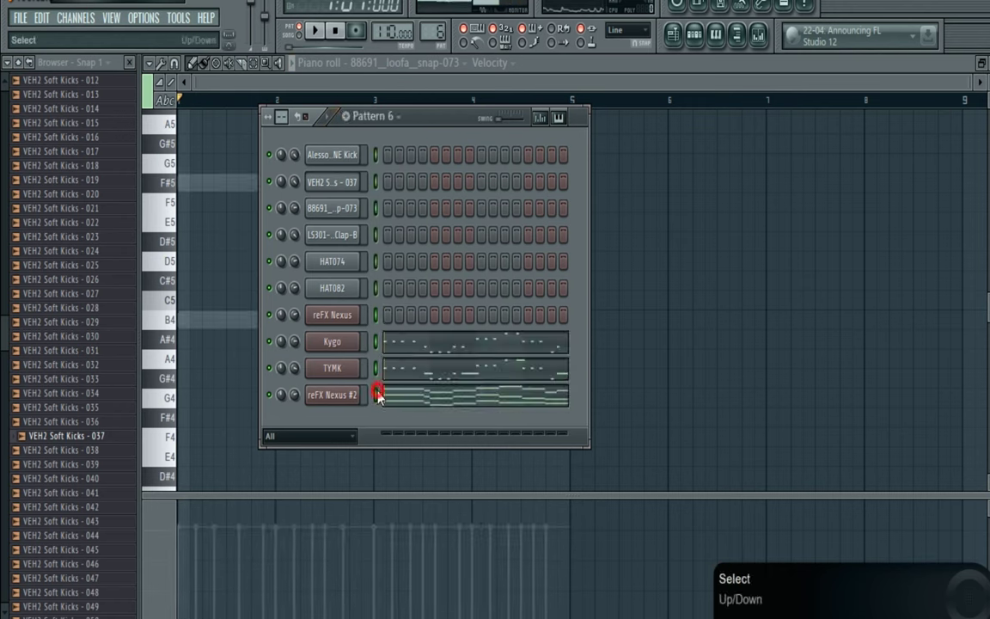
{"action": "left_click", "coordinate": [347, 116]}
{"action": "type", "text": "Piano"}
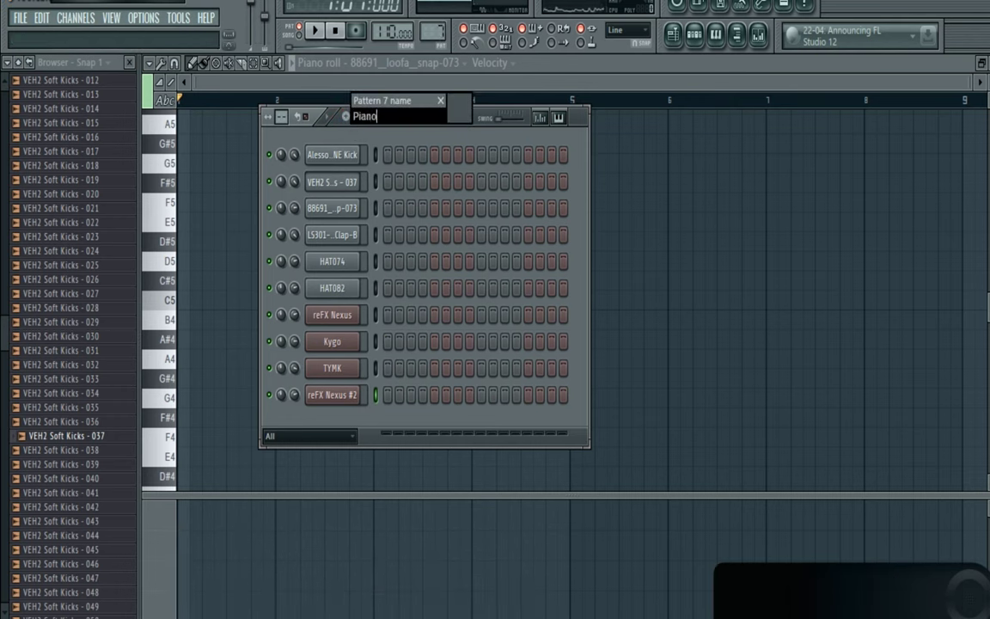
{"action": "key", "text": "Return"}
- Switch to Pattern 1 and rename it Kick
{"action": "left_click", "coordinate": [370, 116]}
{"action": "left_click", "coordinate": [373, 138]}
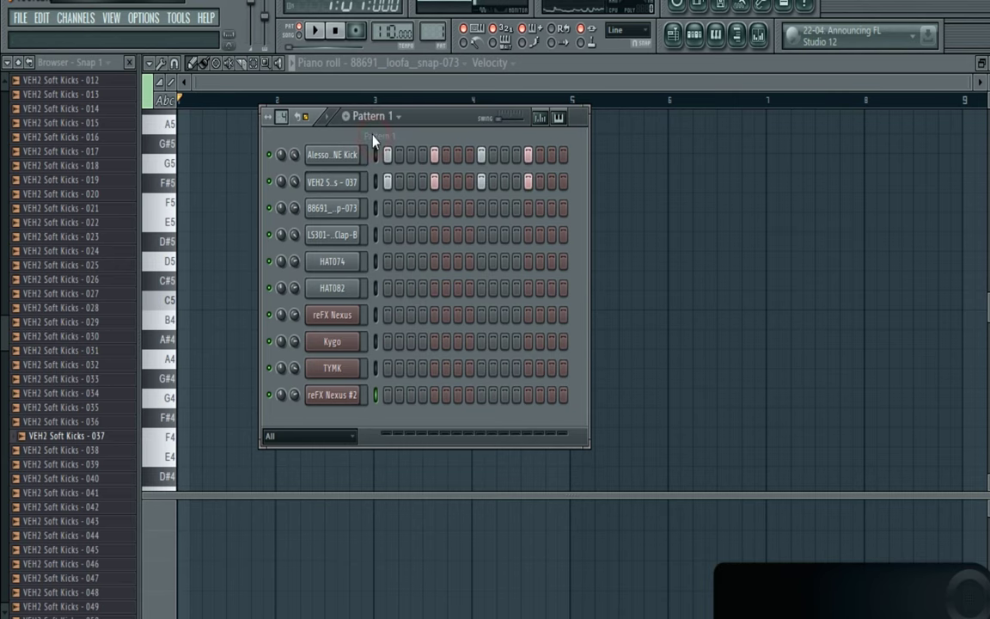
{"action": "key", "text": "alt+f"}
{"action": "key", "text": "Escape"}
{"action": "key", "text": "F2"}
{"action": "type", "text": "Kick"}
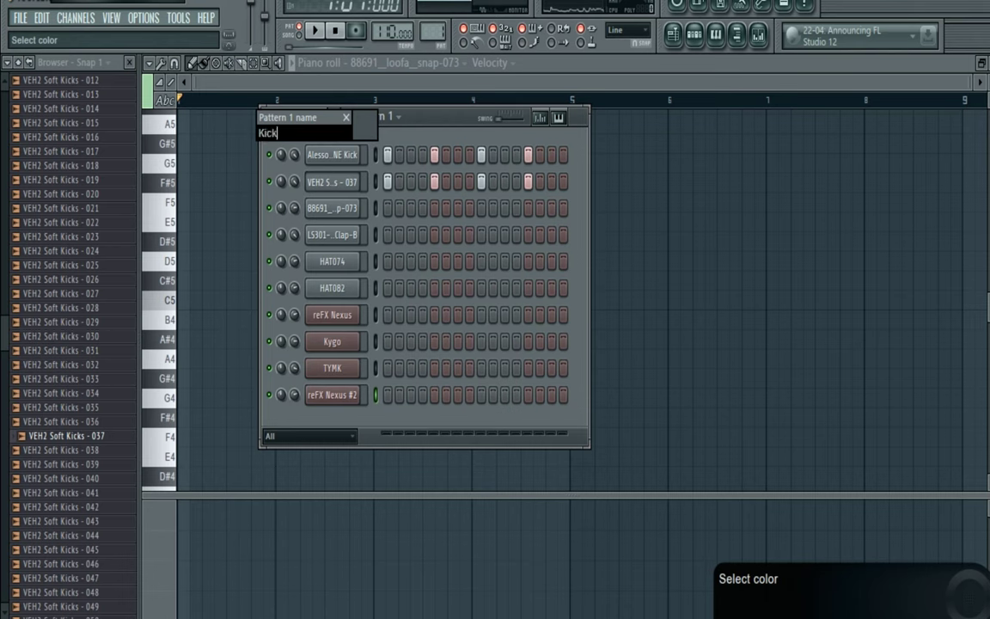
{"action": "key", "text": "Return"}
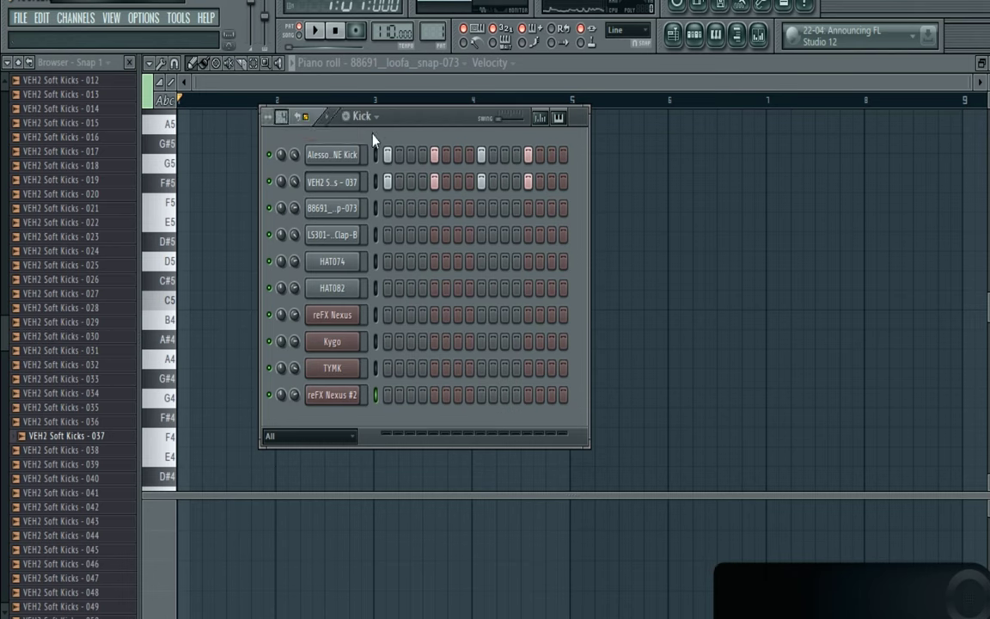
- Switch to Pattern 2 and rename it Clap
{"action": "key", "text": "KP_Add"}
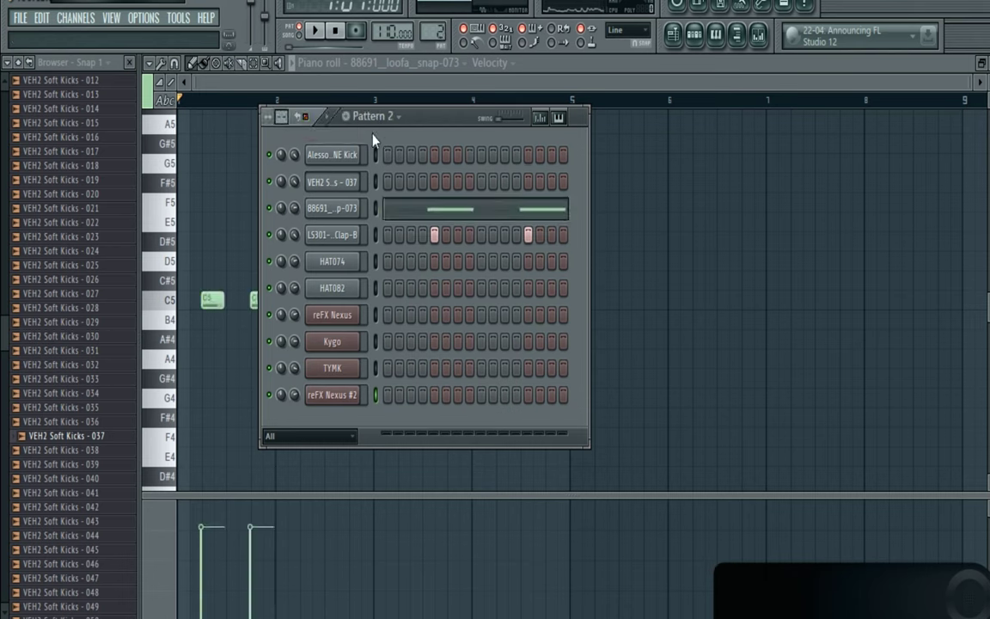
{"action": "key", "text": "alt+f"}
{"action": "key", "text": "Escape"}
{"action": "key", "text": "F2"}
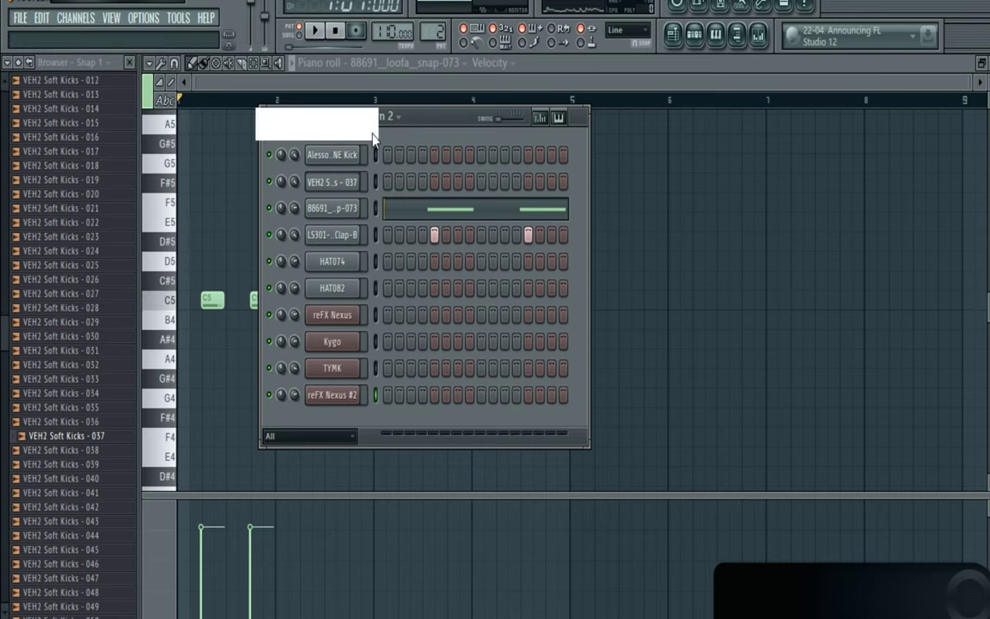
{"action": "type", "text": "Clap"}
{"action": "key", "text": "Return"}
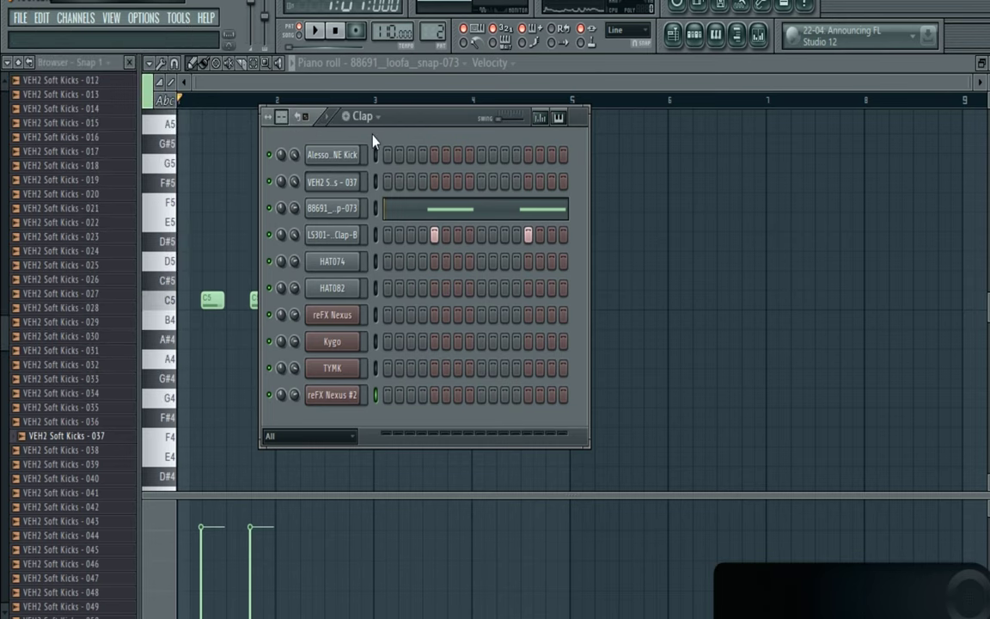
- Switch to Pattern 3 and rename it Pluck
{"action": "key", "text": "KP_Add"}
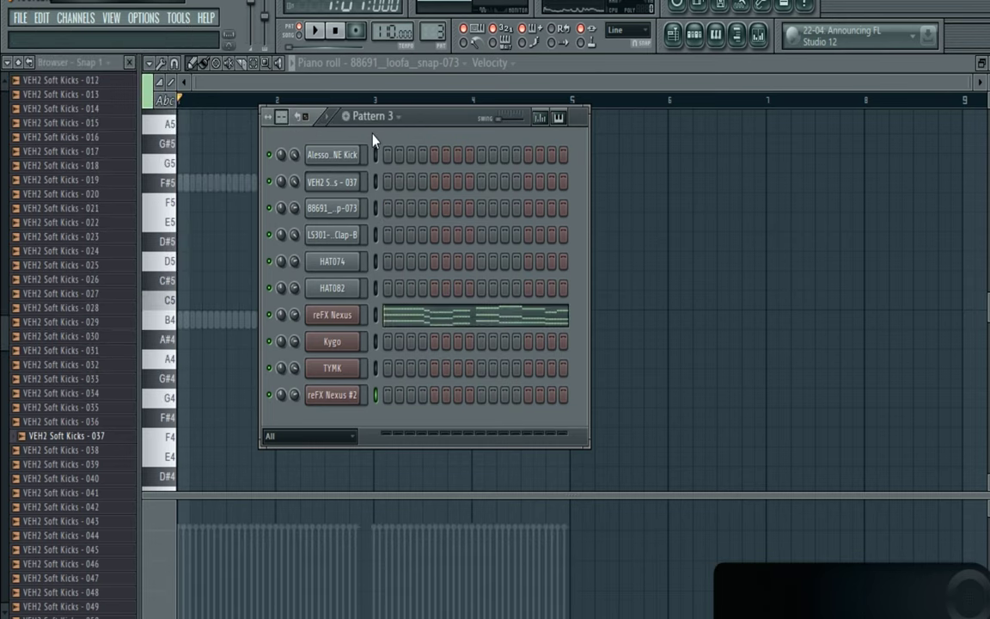
{"action": "key", "text": "F2"}
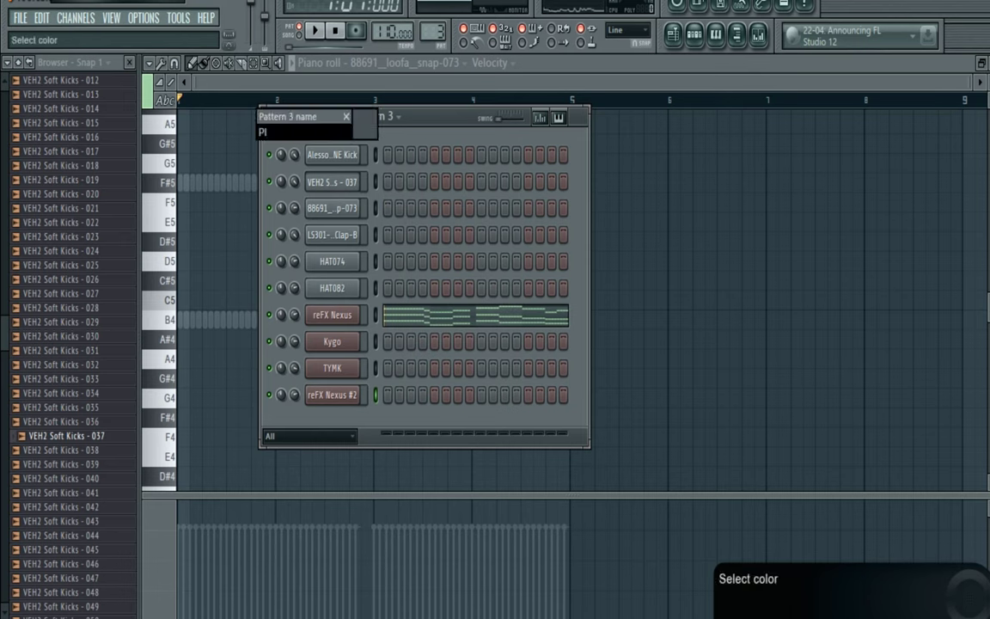
{"action": "type", "text": "Pluck"}
{"action": "key", "text": "Return"}
- Switch to Pattern 4 and rename it Open HiHat
{"action": "key", "text": "KP_Add"}
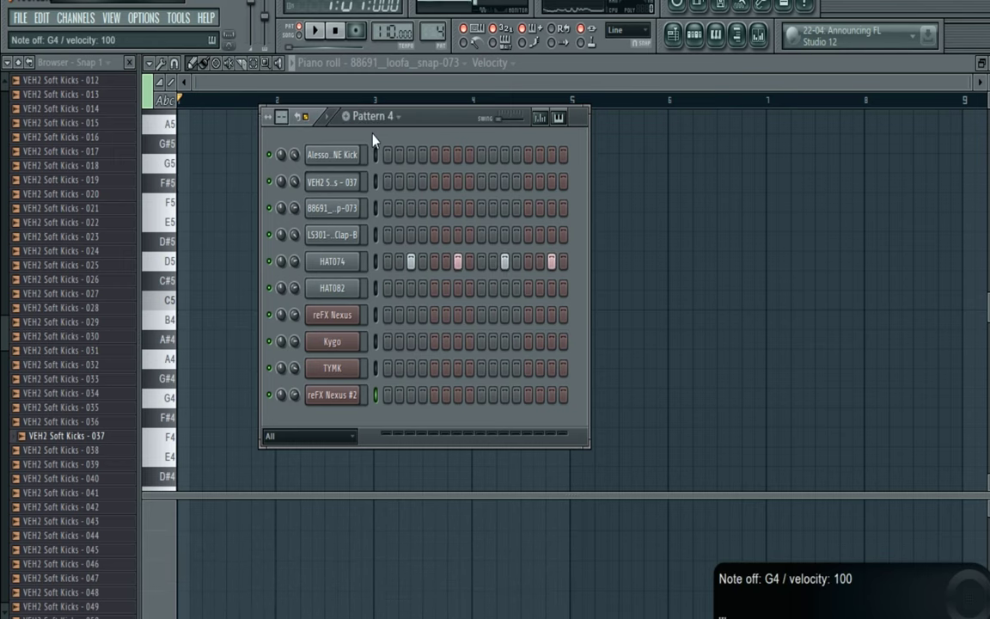
{"action": "key", "text": "F2"}
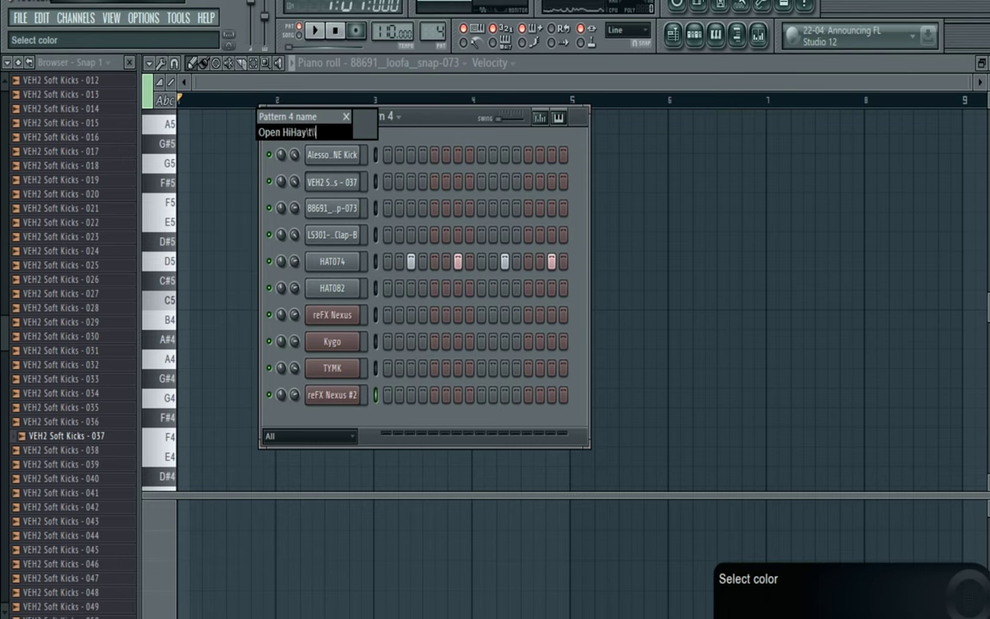
{"action": "type", "text": "Open HiHat"}
{"action": "key", "text": "Return"}
- Switch to Pattern 5 and rename it Perc
{"action": "key", "text": "KP_Add"}
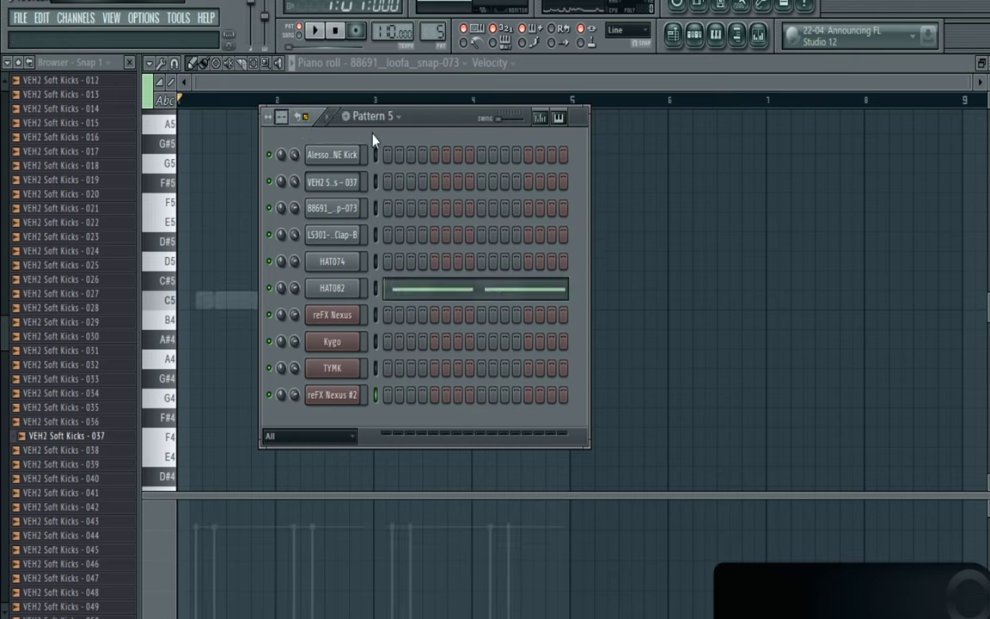
{"action": "key", "text": "F2"}
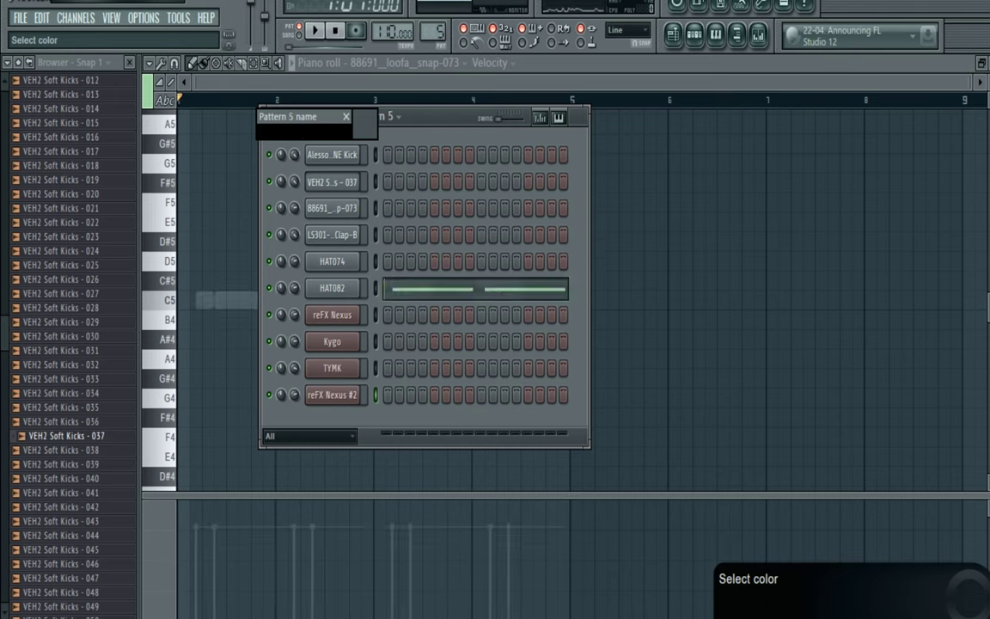
{"action": "key", "text": "Return"}
- Switch to Pattern 6 and rename it Kygo Sound
{"action": "key", "text": "KP_Add"}
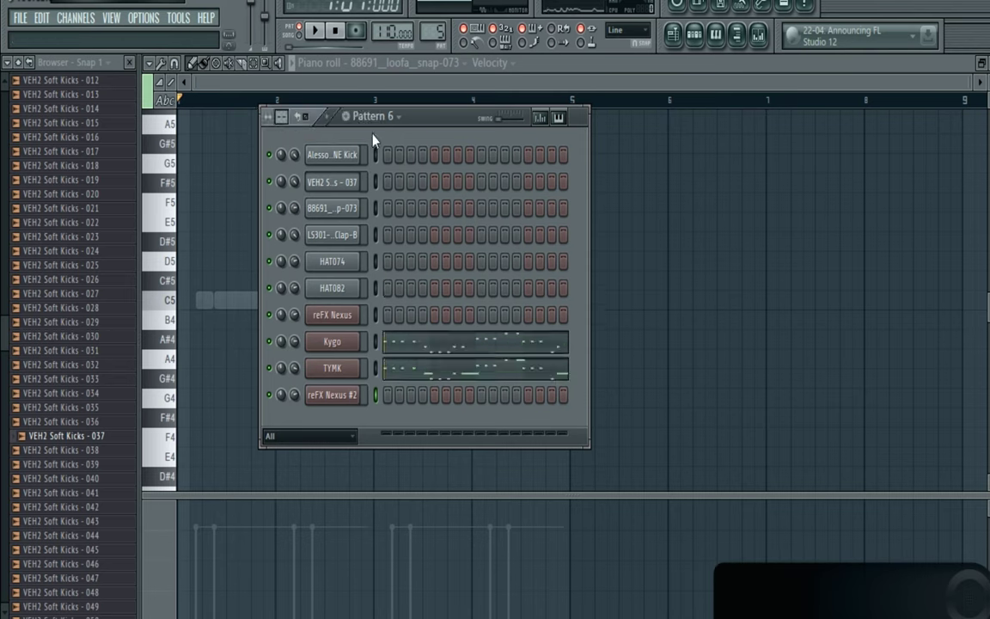
{"action": "key", "text": "F2"}
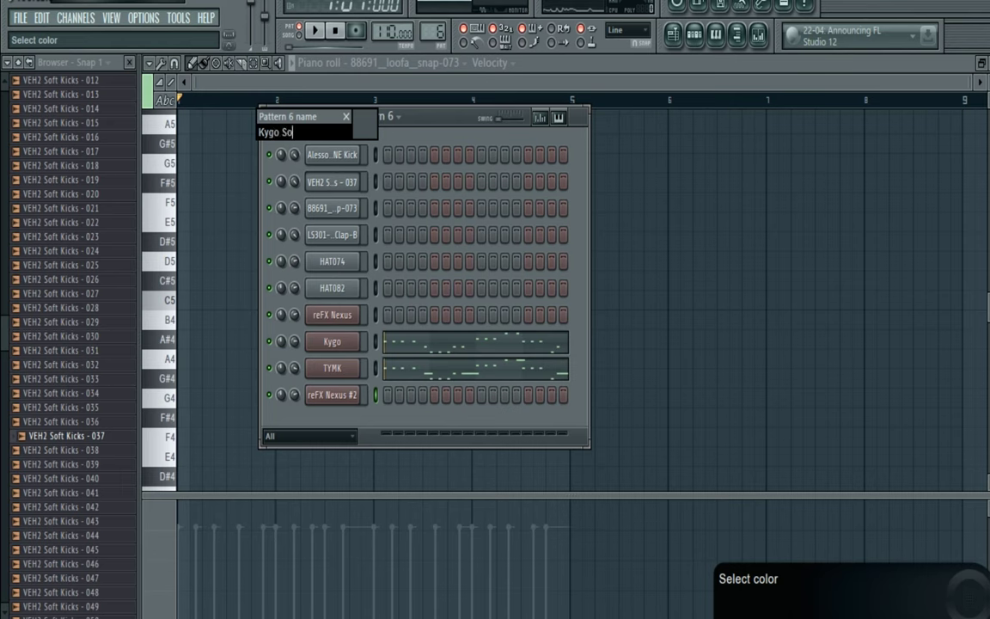
{"action": "type", "text": "Kygo Sound"}
{"action": "key", "text": "Return"}
- Listen to the Piano pattern, switch to the Kick pattern and bring up the playlist
{"action": "key", "text": "KP_Add"}
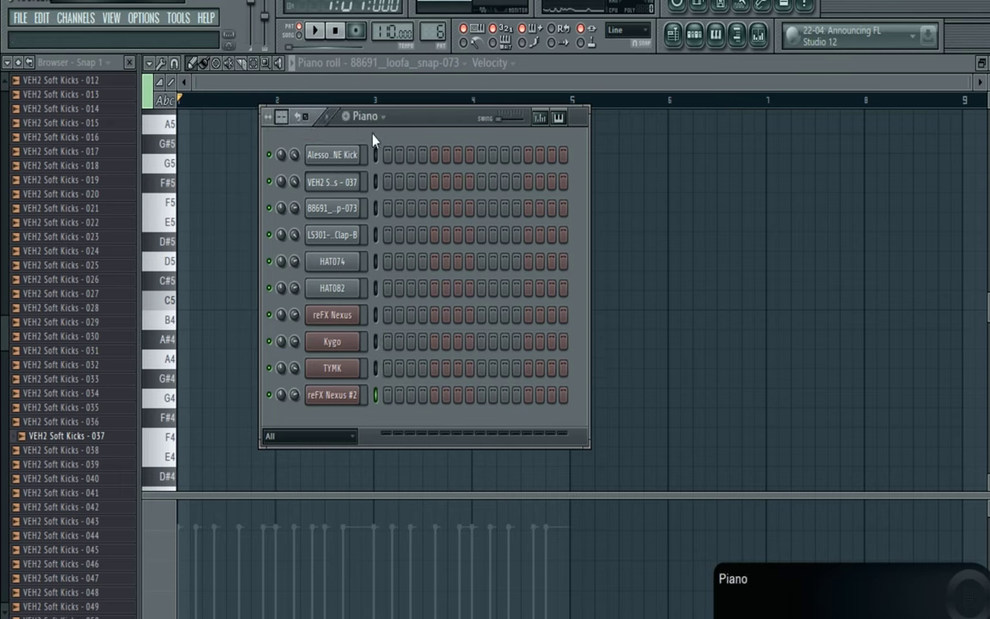
{"action": "key", "text": "space"}
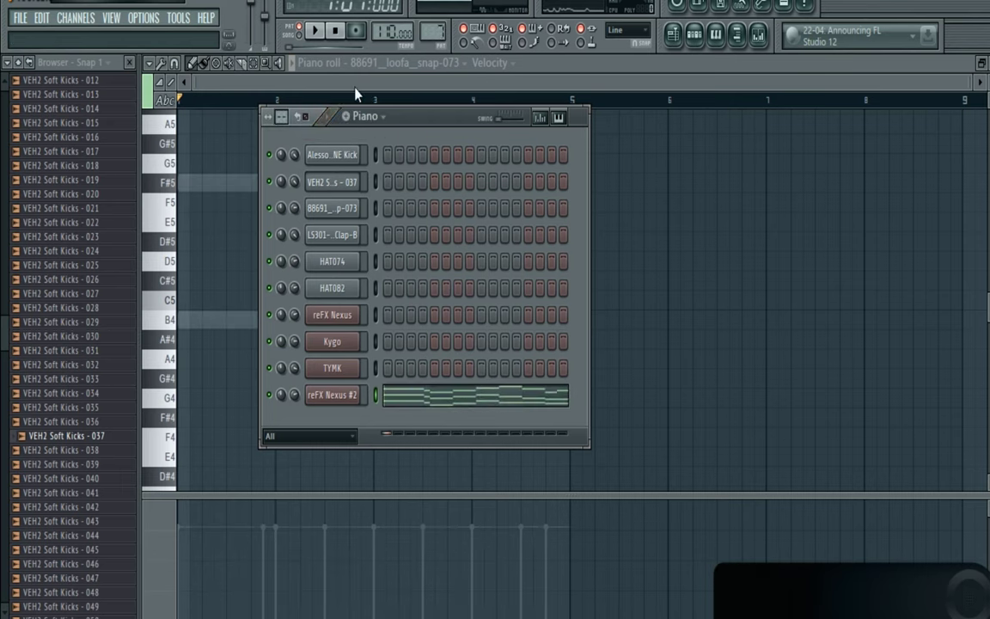
{"action": "left_click", "coordinate": [366, 119]}
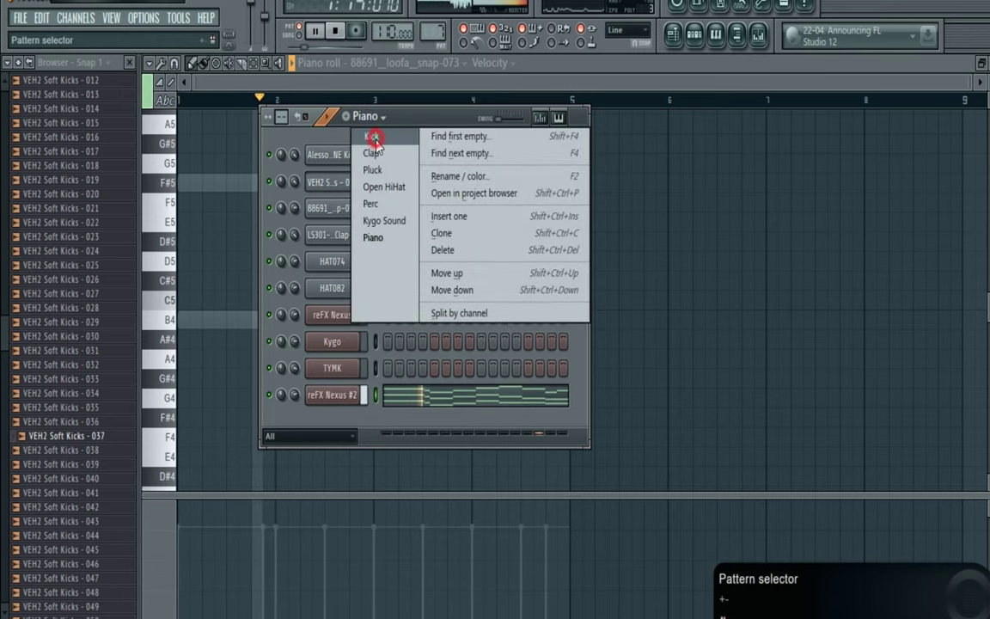
{"action": "left_click", "coordinate": [371, 140]}
{"action": "left_click", "coordinate": [693, 39]}
{"action": "left_click", "coordinate": [676, 39]}
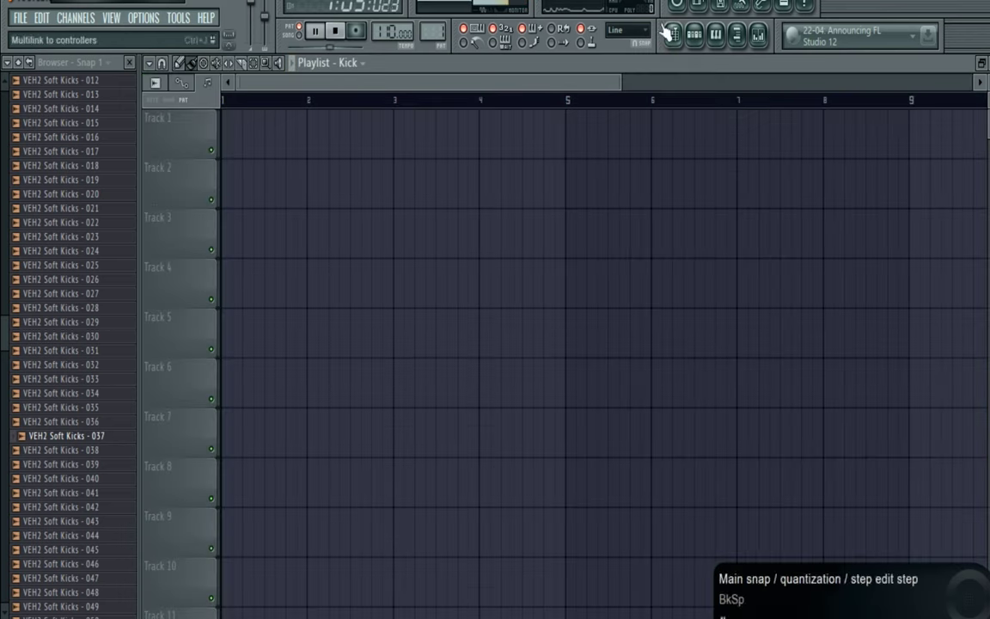
{"action": "key", "text": "space"}
- Select the Pluck pattern and place one clip of it at bar 1 of Track 4 in the playlist
{"action": "left_click", "coordinate": [693, 36]}
{"action": "left_click", "coordinate": [364, 116]}
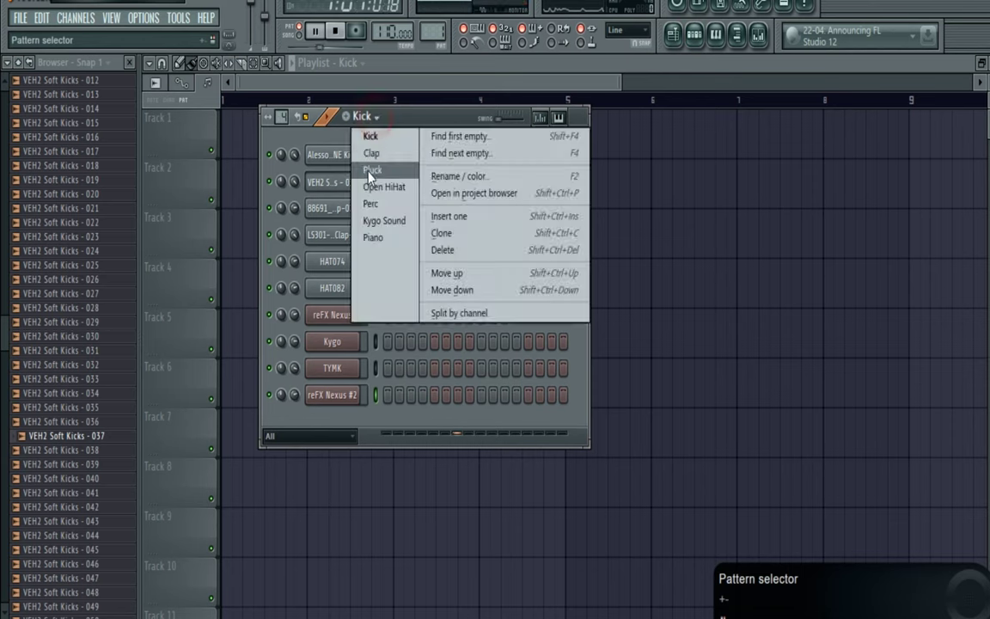
{"action": "left_click", "coordinate": [330, 165]}
{"action": "key", "text": "space"}
{"action": "key", "text": "F6"}
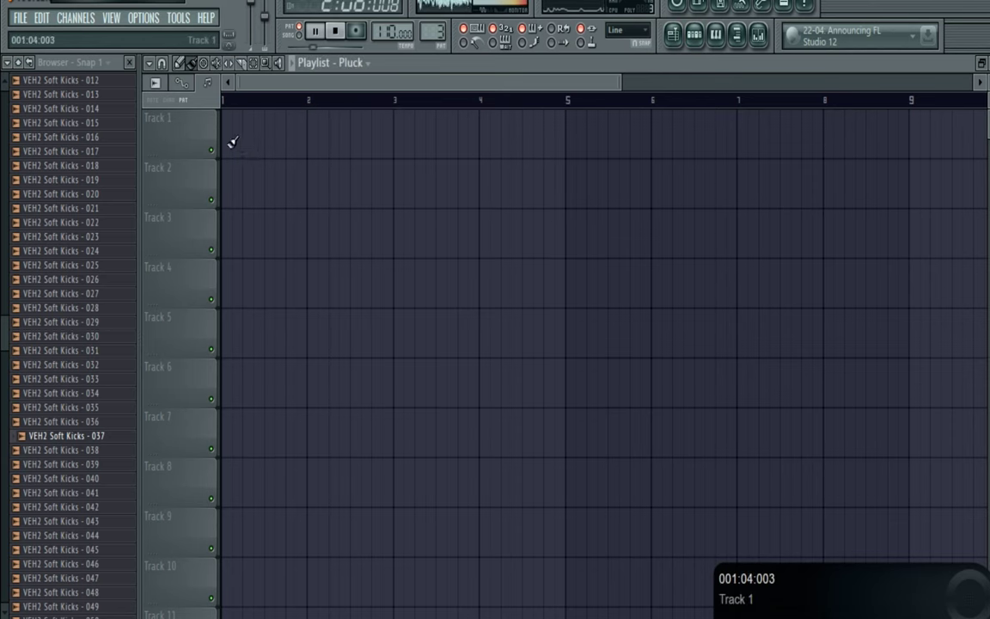
{"action": "left_click", "coordinate": [278, 139]}
{"action": "left_click_drag", "start_coordinate": [256, 240], "coordinate": [250, 274]}
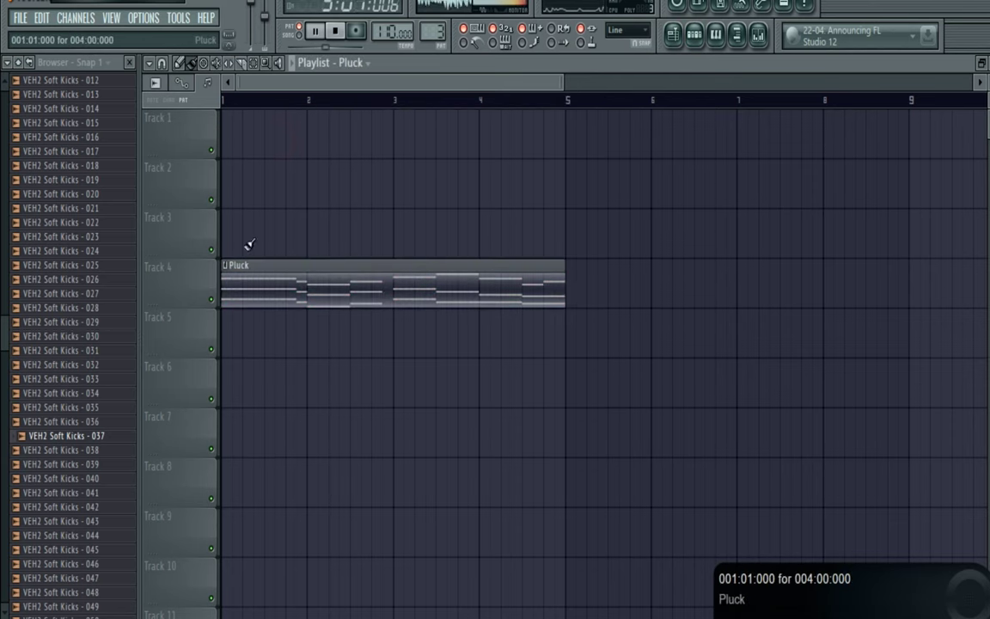
- Open the first reFX Nexus channel and tweak its Master Filter cutoff, leaving it at 127
{"action": "left_click", "coordinate": [695, 36]}
{"action": "left_click", "coordinate": [356, 319]}
{"action": "left_click_drag", "start_coordinate": [285, 559], "coordinate": [284, 507]}
{"action": "left_click_drag", "start_coordinate": [307, 553], "coordinate": [279, 499]}
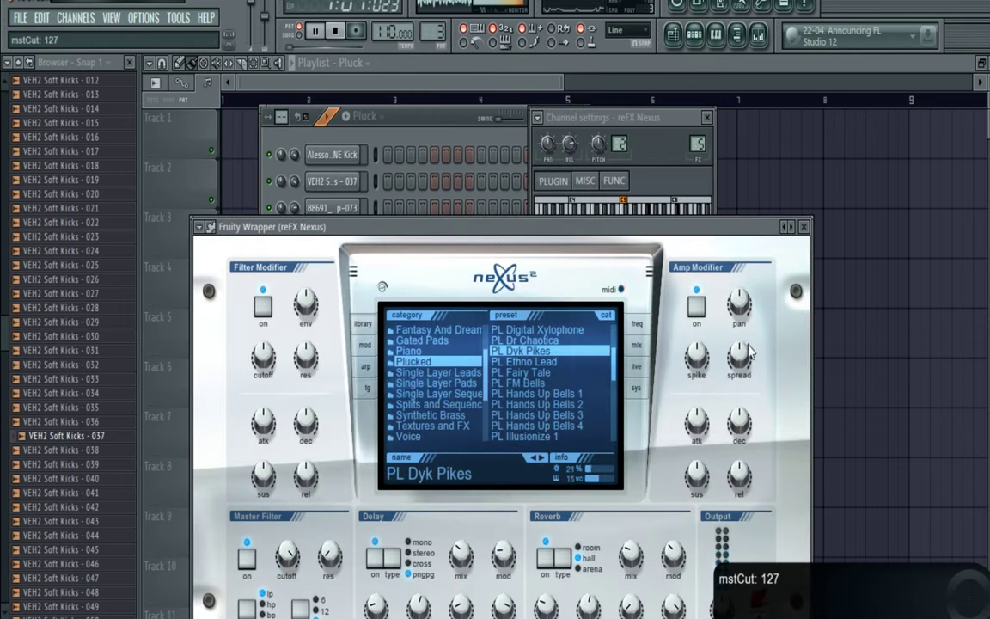
- Create an automation clip for the last tweaked parameter, the reFX Nexus master cutoff
{"action": "left_click", "coordinate": [913, 185]}
{"action": "left_click", "coordinate": [178, 17]}
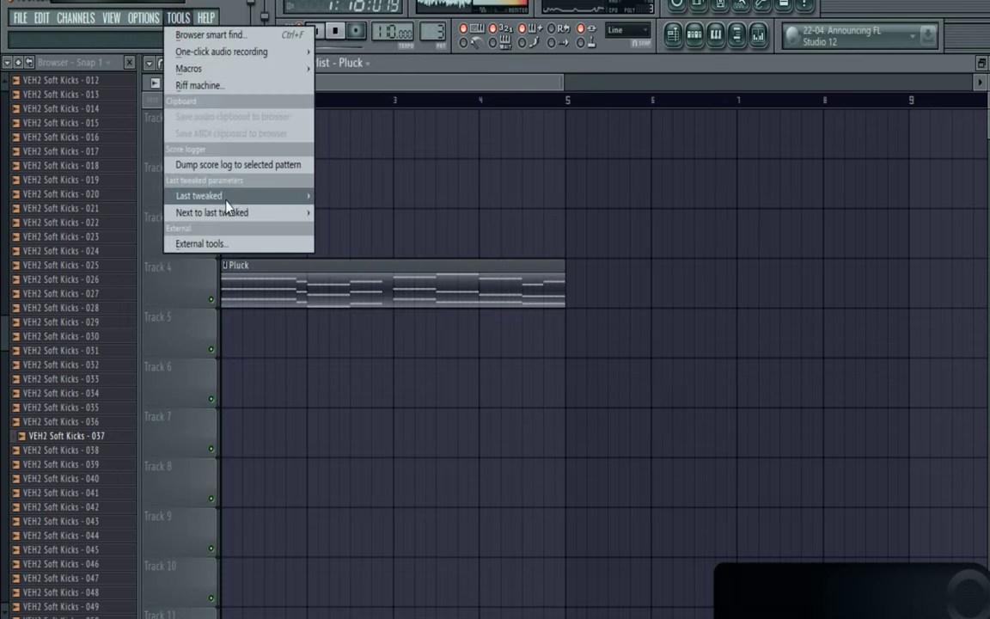
{"action": "mouse_move", "coordinate": [206, 195]}
{"action": "left_click", "coordinate": [380, 282]}
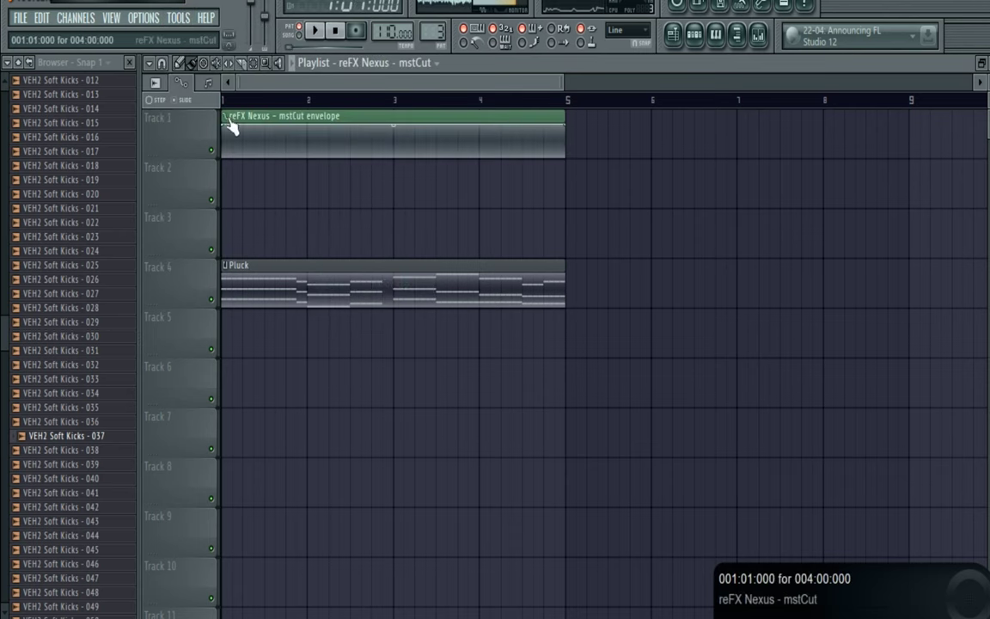
- Lower the mstCut envelope's starting point to its minimum to form a rising ramp, and switch playback to song mode
{"action": "left_click_drag", "start_coordinate": [223, 127], "coordinate": [221, 207]}
{"action": "left_click", "coordinate": [237, 98]}
{"action": "key", "text": "l"}
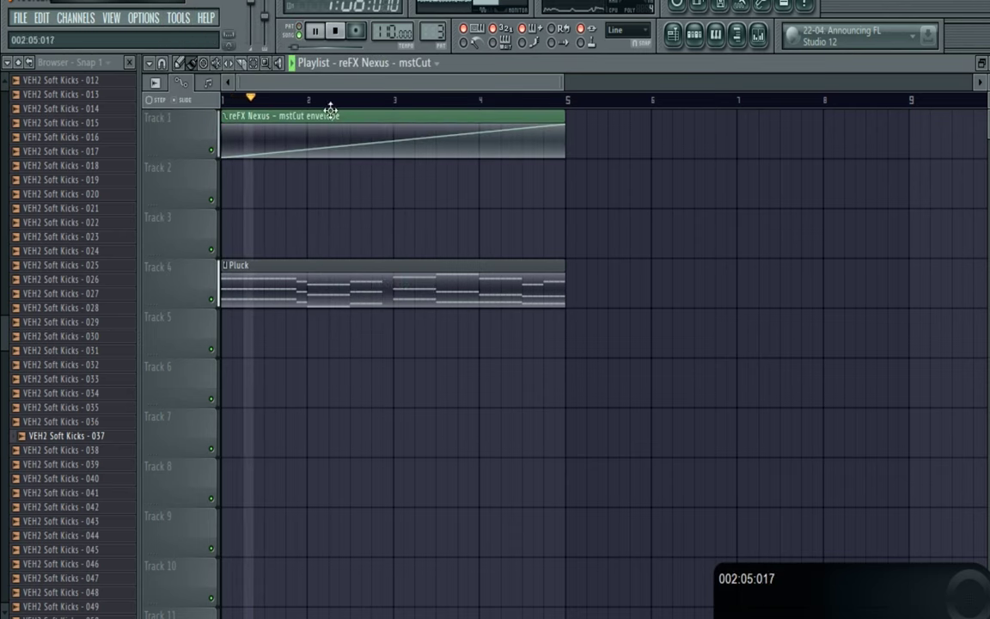
- Move the mstCut automation clip to Track 5 and add a second Pluck clip at bar 5 of Track 4
{"action": "left_click_drag", "start_coordinate": [280, 116], "coordinate": [273, 316]}
{"action": "left_click_drag", "start_coordinate": [396, 284], "coordinate": [727, 279]}
{"action": "left_click_drag", "start_coordinate": [505, 81], "coordinate": [692, 81]}
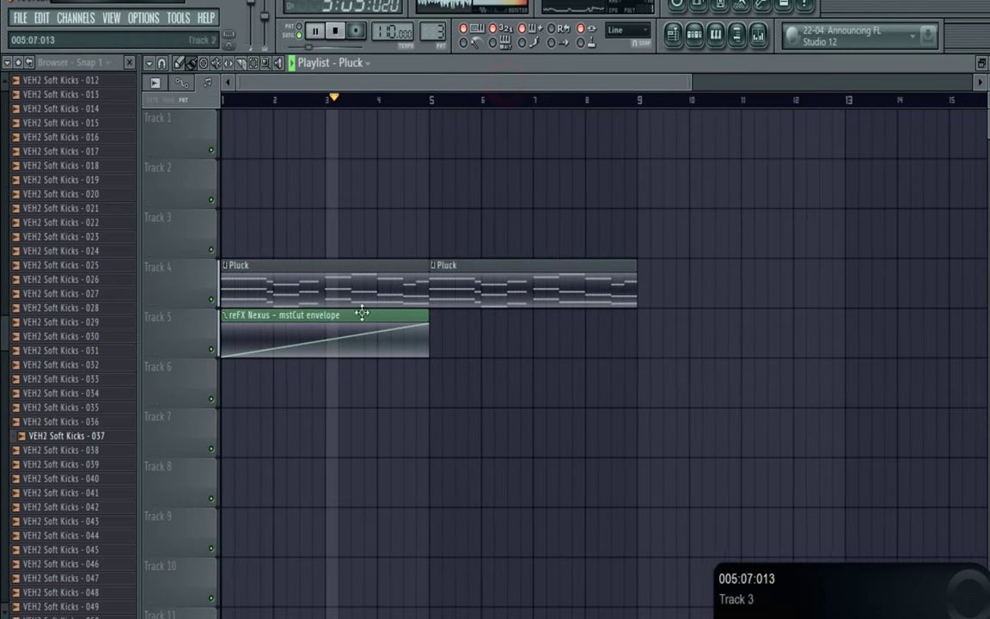
{"action": "key", "text": "space"}
- Bend the mstCut ramp into a slow-rising curve, extend its end point to bar 9 and play the song
{"action": "left_click_drag", "start_coordinate": [320, 349], "coordinate": [324, 353]}
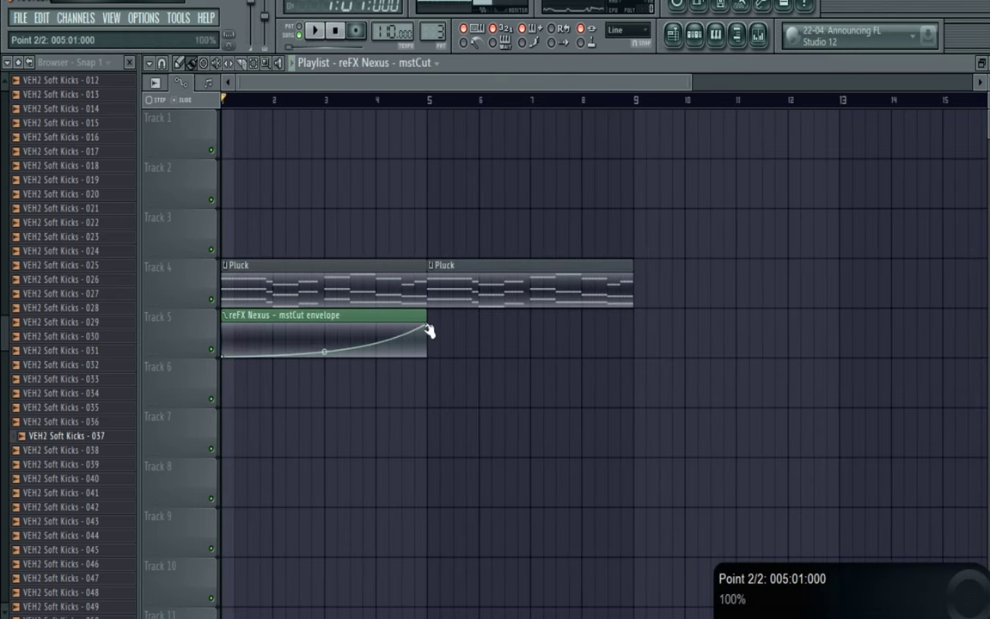
{"action": "left_click_drag", "start_coordinate": [431, 332], "coordinate": [634, 306]}
{"action": "key", "text": "space"}
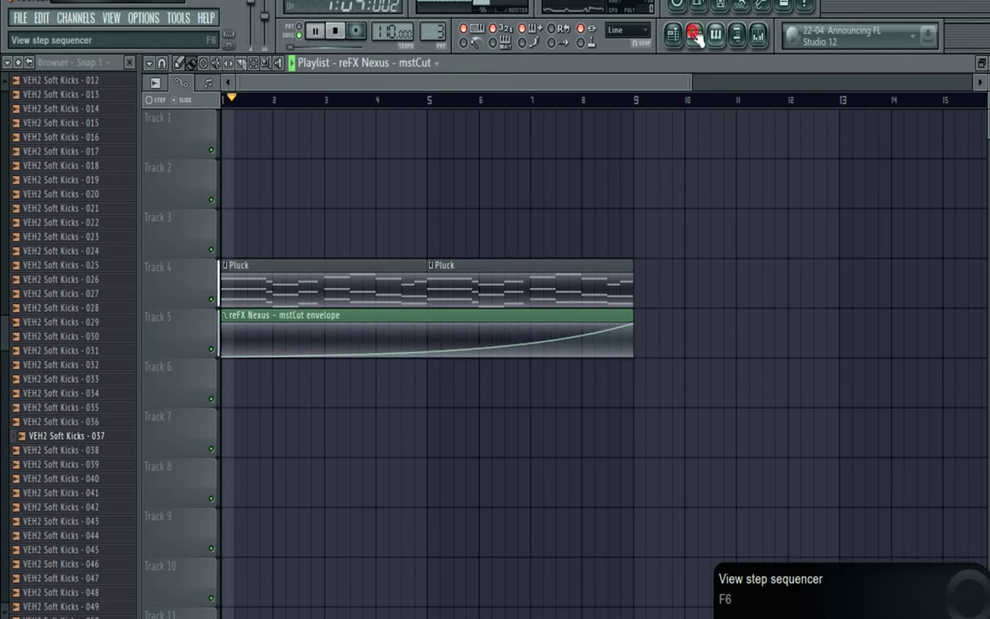
- Add two Piano pattern clips on Track 3, starting at bars 1 and 5
{"action": "left_click", "coordinate": [694, 35]}
{"action": "left_click", "coordinate": [694, 35]}
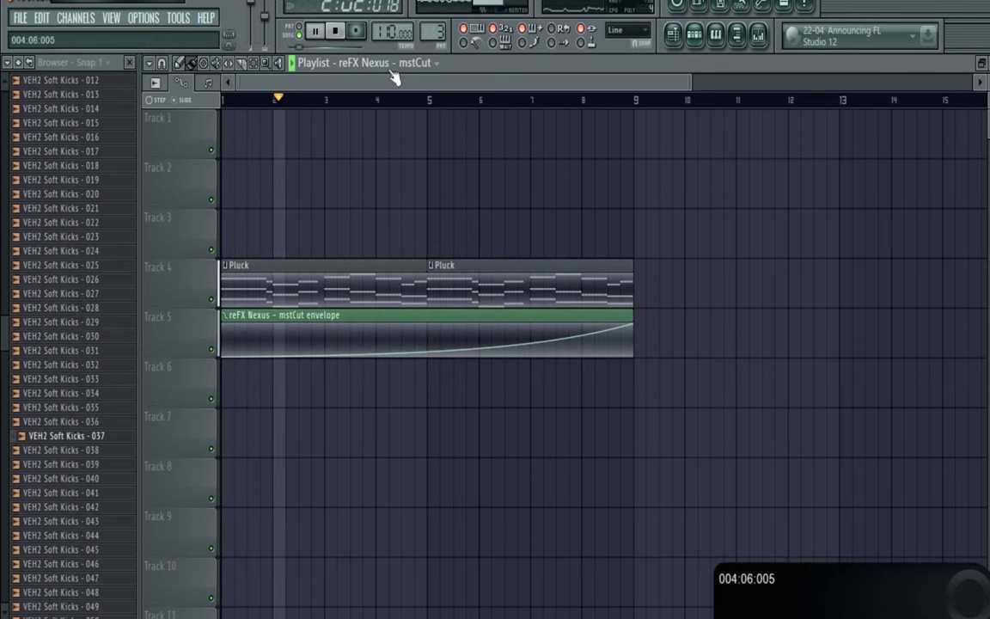
{"action": "left_click", "coordinate": [396, 63]}
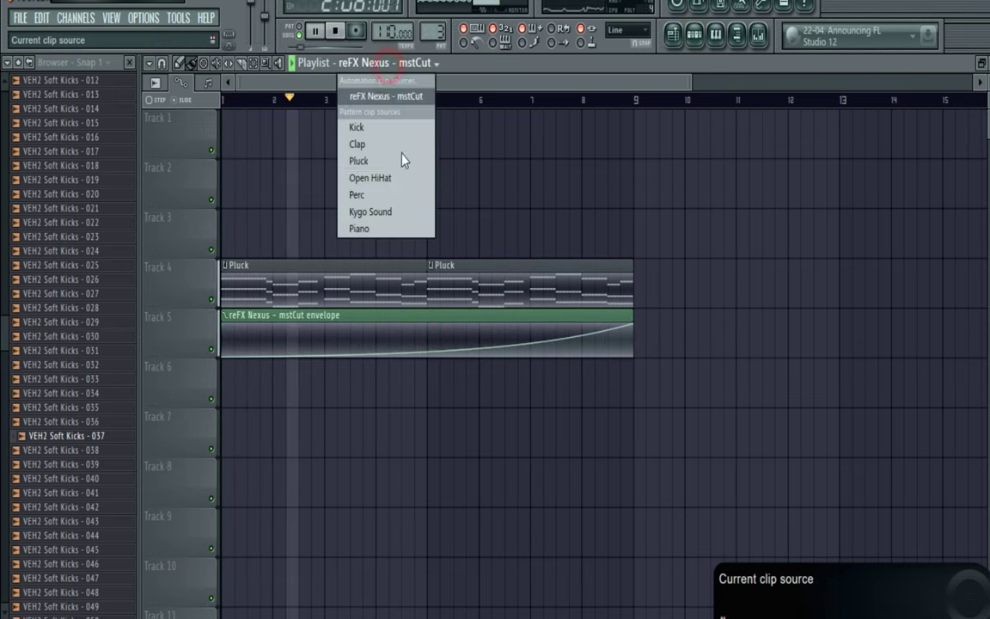
{"action": "left_click", "coordinate": [389, 227]}
{"action": "key", "text": "space"}
{"action": "left_click", "coordinate": [228, 230]}
{"action": "left_click", "coordinate": [429, 222]}
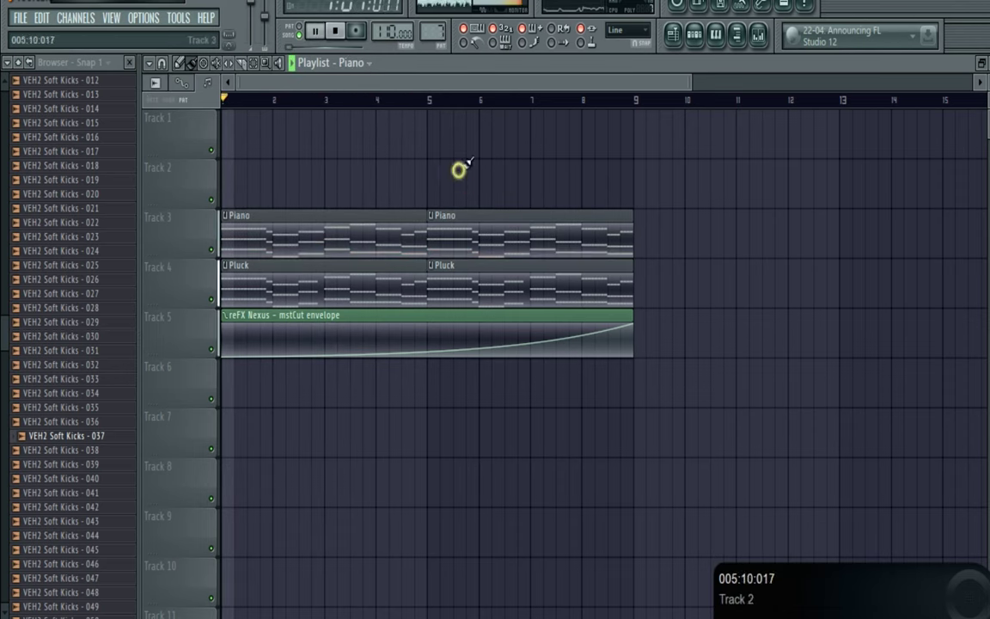
- Play the song and lower the master filter cutoff of the Piano's reFX Nexus #2
{"action": "key", "text": "space"}
{"action": "left_click", "coordinate": [674, 34]}
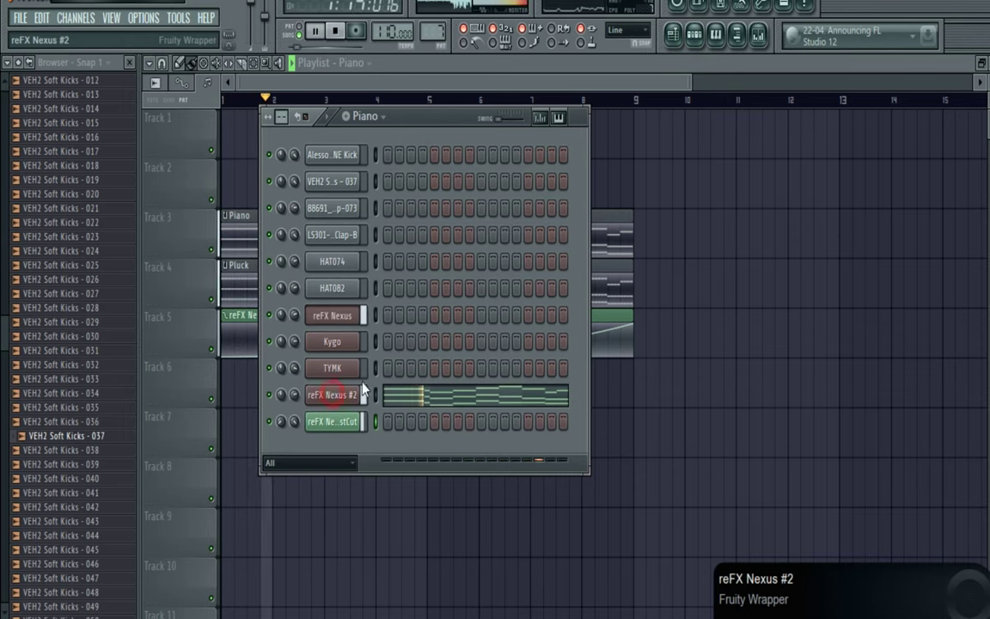
{"action": "left_click", "coordinate": [332, 394]}
{"action": "left_click_drag", "start_coordinate": [394, 453], "coordinate": [409, 532]}
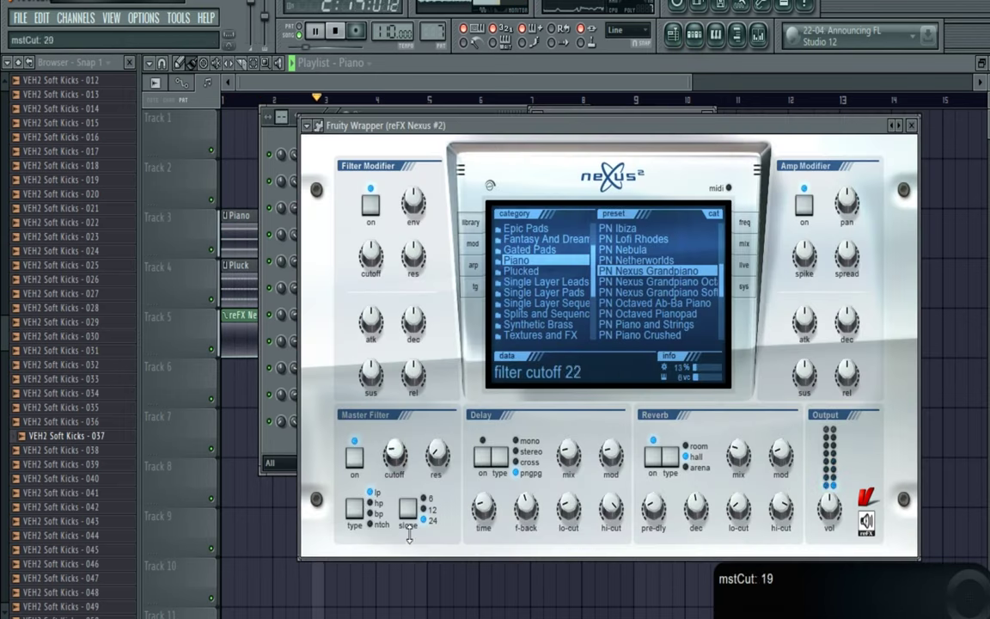
{"action": "right_click", "coordinate": [252, 169]}
- Create an automation clip on Track 1 for the last tweaked parameter, the reFX Nexus #2 master cutoff, rising from its minimum
{"action": "key", "text": "space"}
{"action": "left_click", "coordinate": [187, 20]}
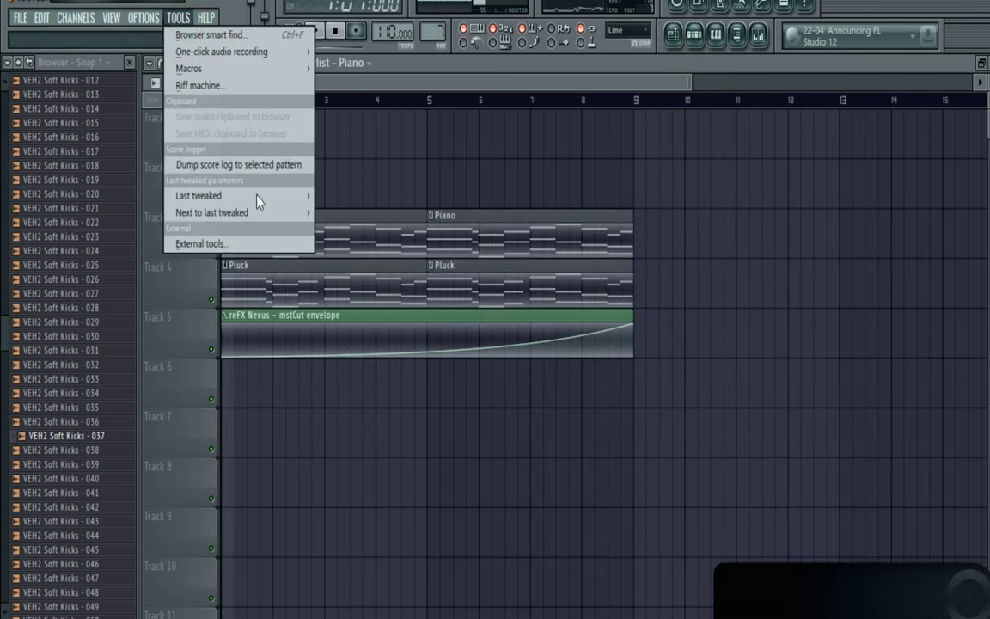
{"action": "mouse_move", "coordinate": [258, 198]}
{"action": "left_click", "coordinate": [361, 281]}
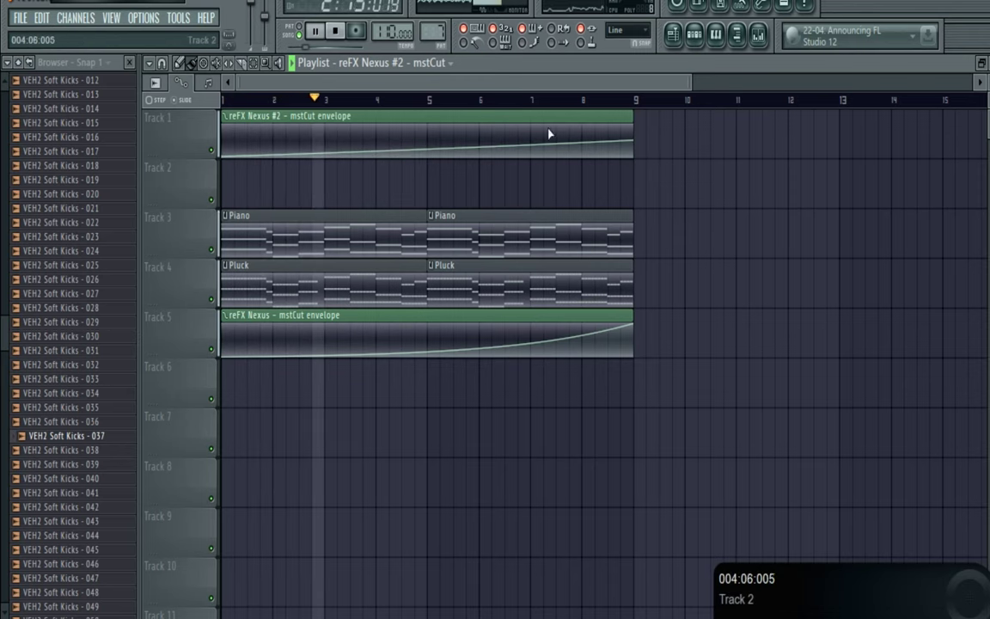
- Fill Track 2 with Clap pattern clips from bar 1 to bar 9
{"action": "left_click", "coordinate": [694, 34]}
{"action": "left_click", "coordinate": [694, 34]}
{"action": "left_click", "coordinate": [412, 64]}
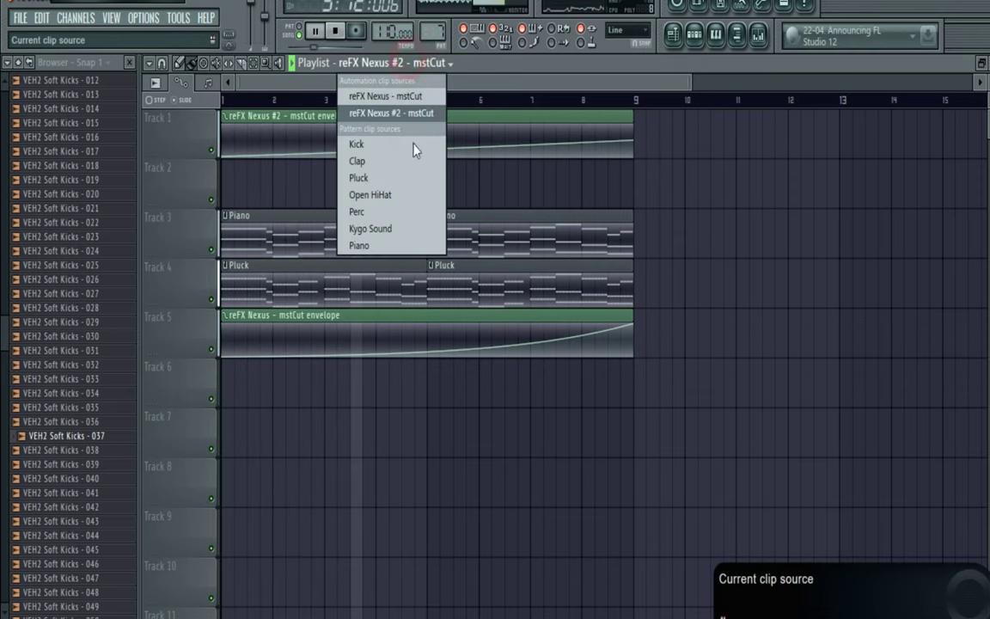
{"action": "left_click", "coordinate": [357, 161]}
{"action": "left_click_drag", "start_coordinate": [231, 176], "coordinate": [593, 182]}
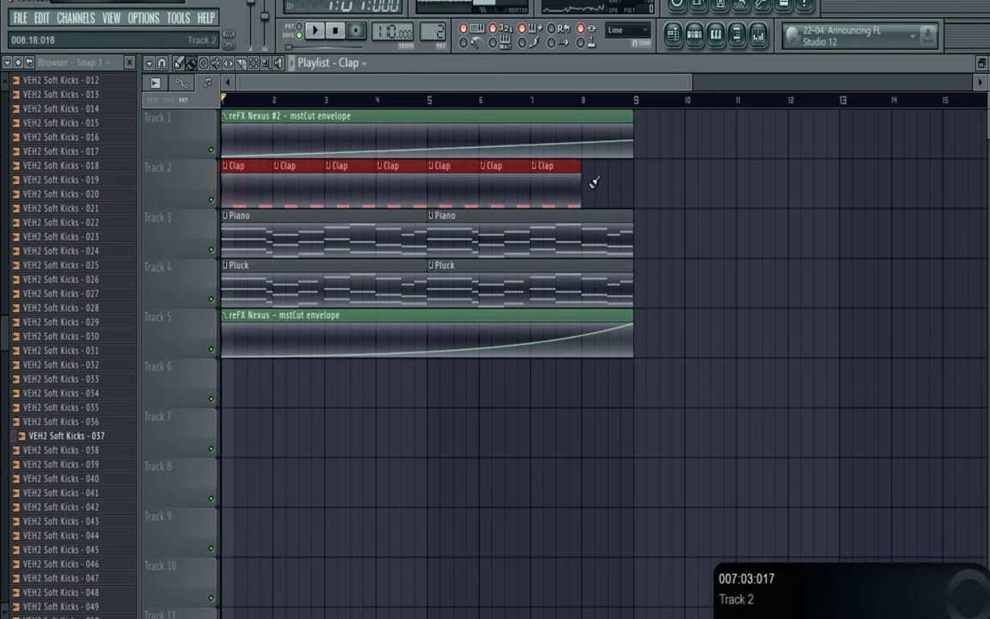
{"action": "right_click", "coordinate": [673, 177]}
{"action": "right_click", "coordinate": [675, 174]}
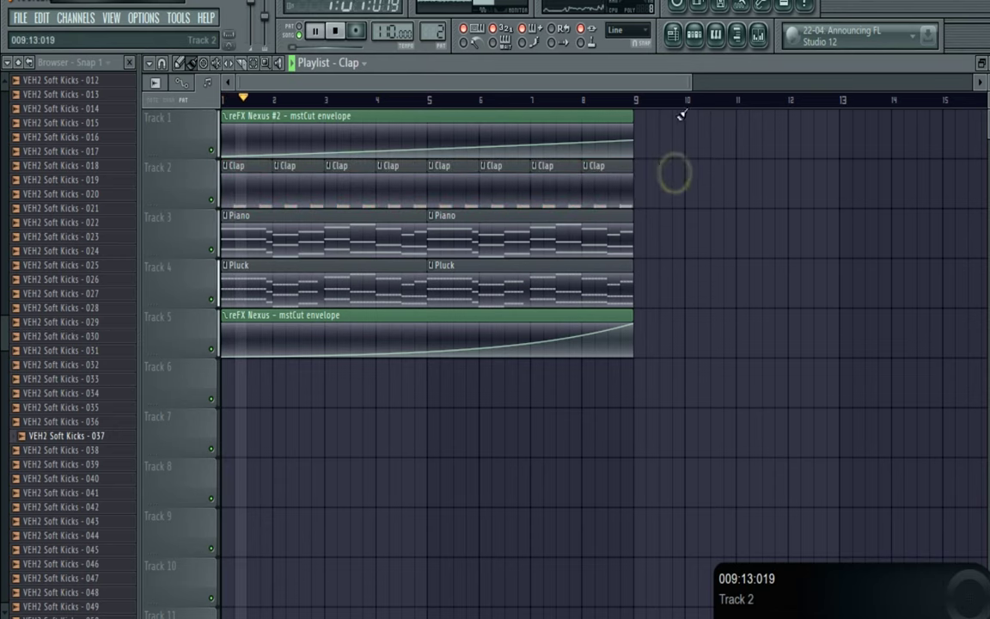
{"action": "left_click", "coordinate": [698, 41]}
{"action": "right_click", "coordinate": [723, 180]}
- Browse to the Deep House 2 sample folder inside User, Flps 2 and stop playback
{"action": "left_click", "coordinate": [19, 63]}
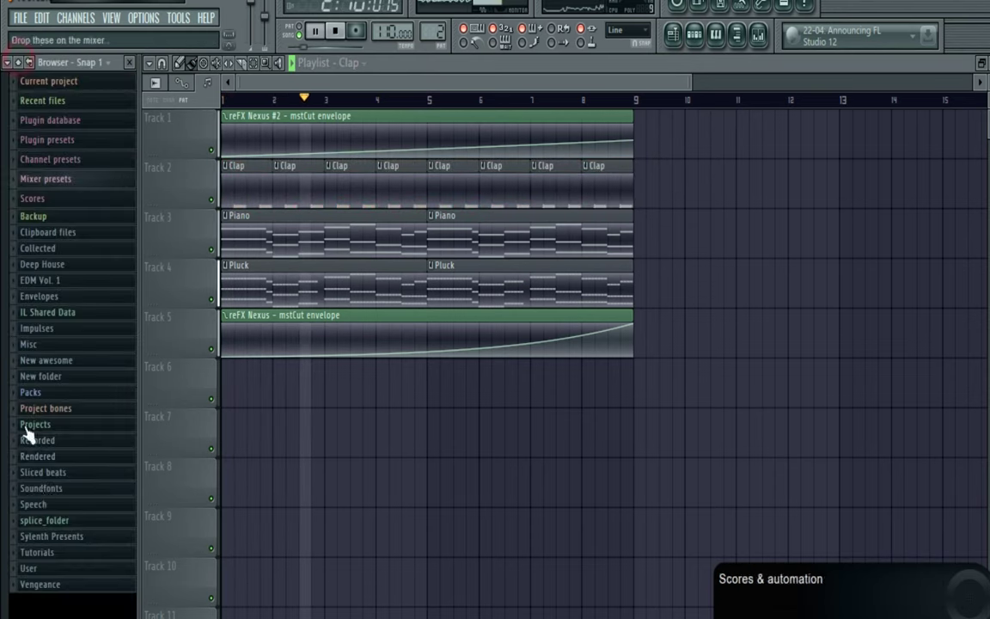
{"action": "left_click", "coordinate": [41, 568]}
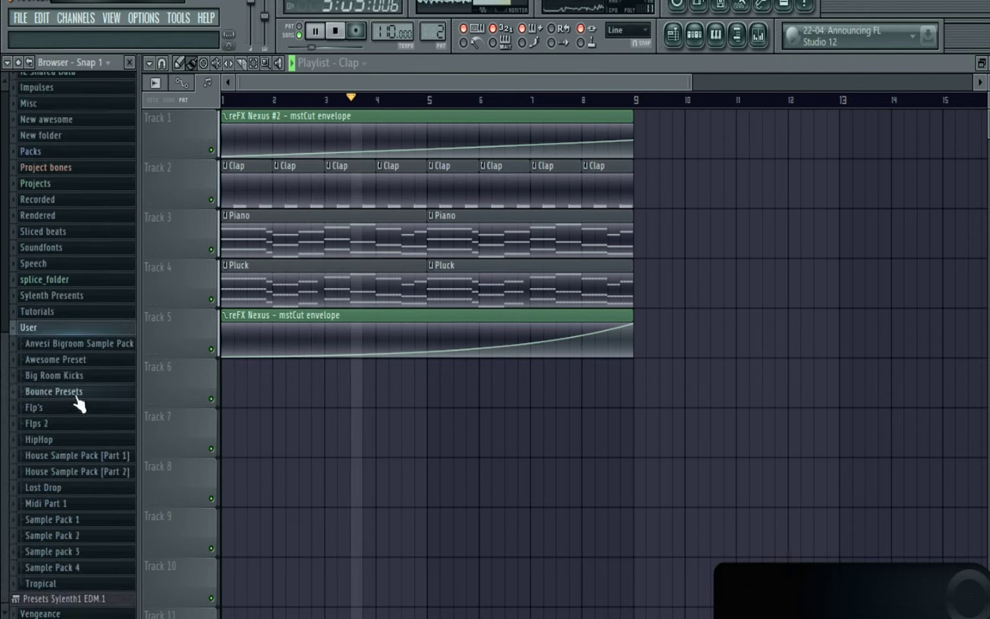
{"action": "left_click", "coordinate": [79, 424]}
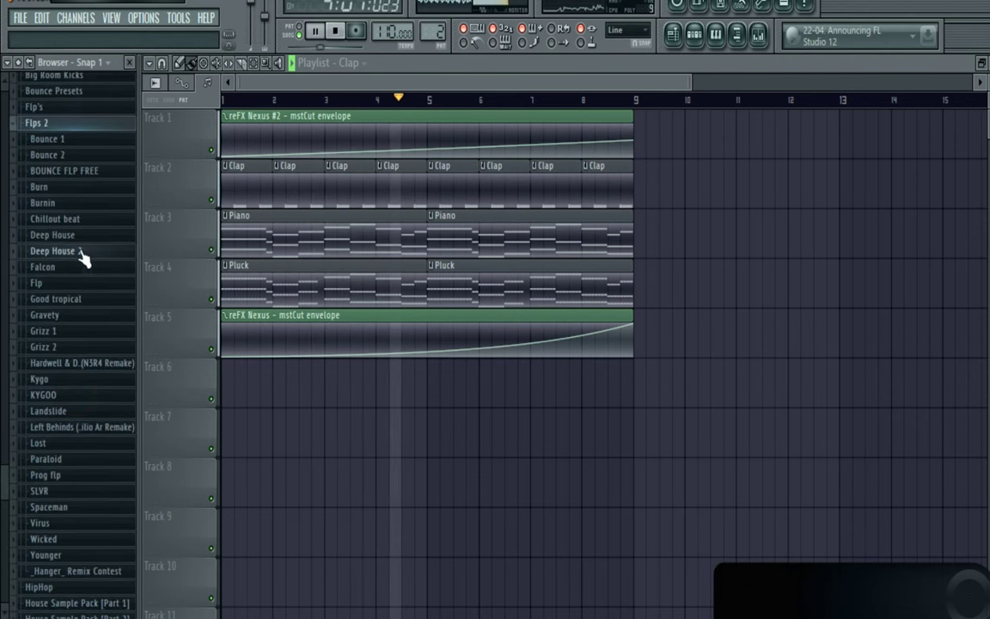
{"action": "left_click", "coordinate": [78, 251]}
{"action": "key", "text": "space"}
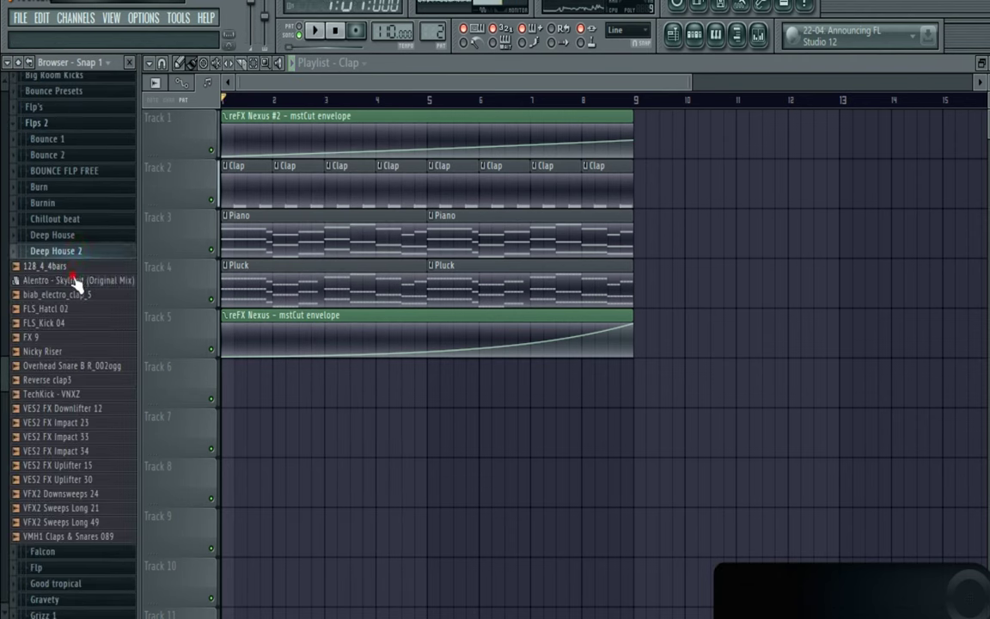
- Audition the effect samples in Deep House 2 and place VES2 FX Uplifter 15 on Track 6 near bar 8
{"action": "left_click", "coordinate": [36, 337]}
{"action": "left_click", "coordinate": [45, 379]}
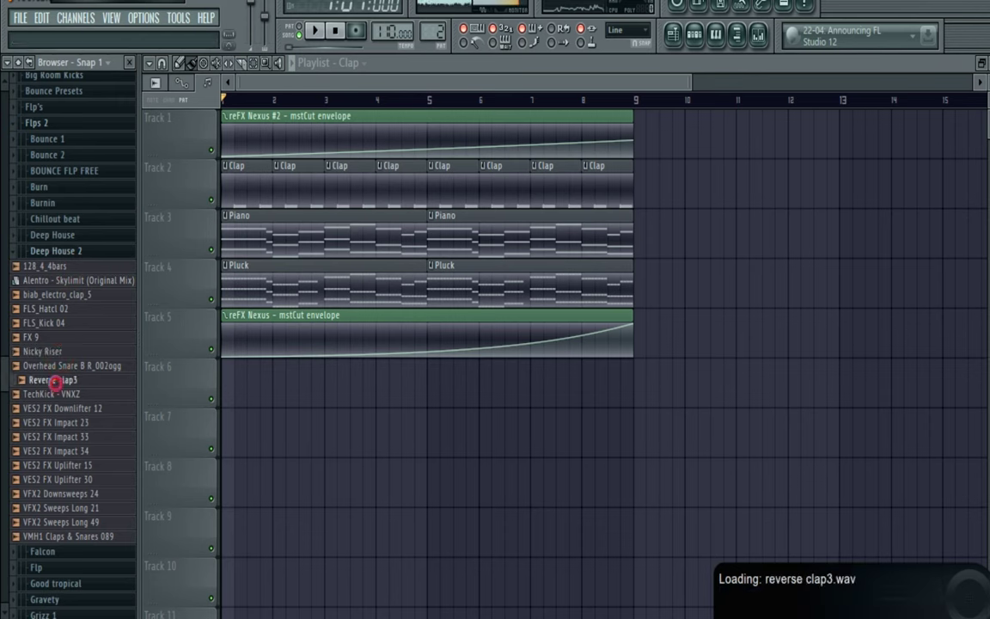
{"action": "left_click", "coordinate": [55, 395]}
{"action": "left_click", "coordinate": [62, 408]}
{"action": "left_click", "coordinate": [59, 422]}
{"action": "left_click", "coordinate": [62, 437]}
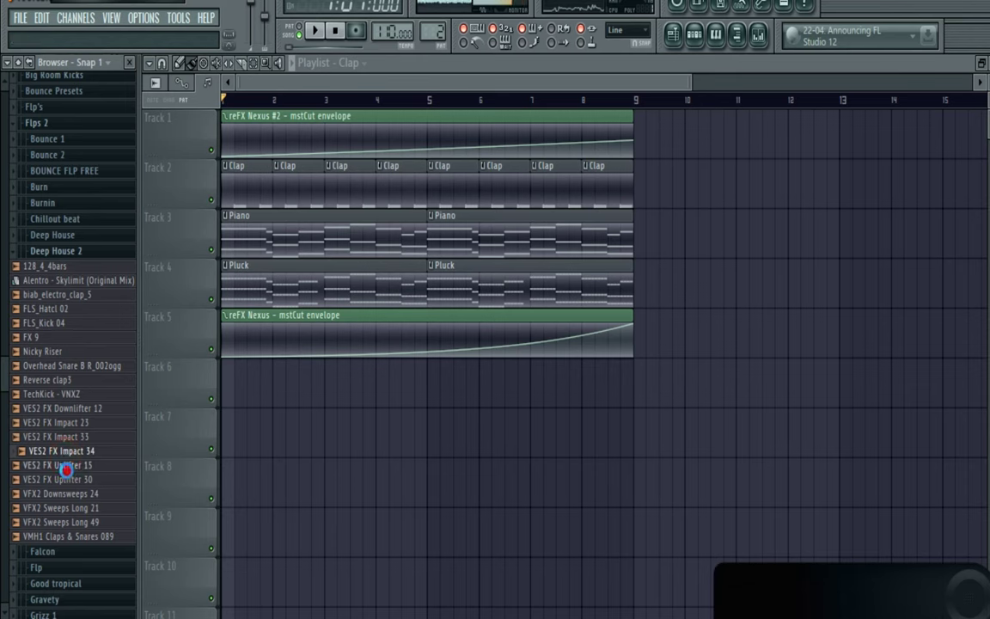
{"action": "left_click", "coordinate": [66, 467]}
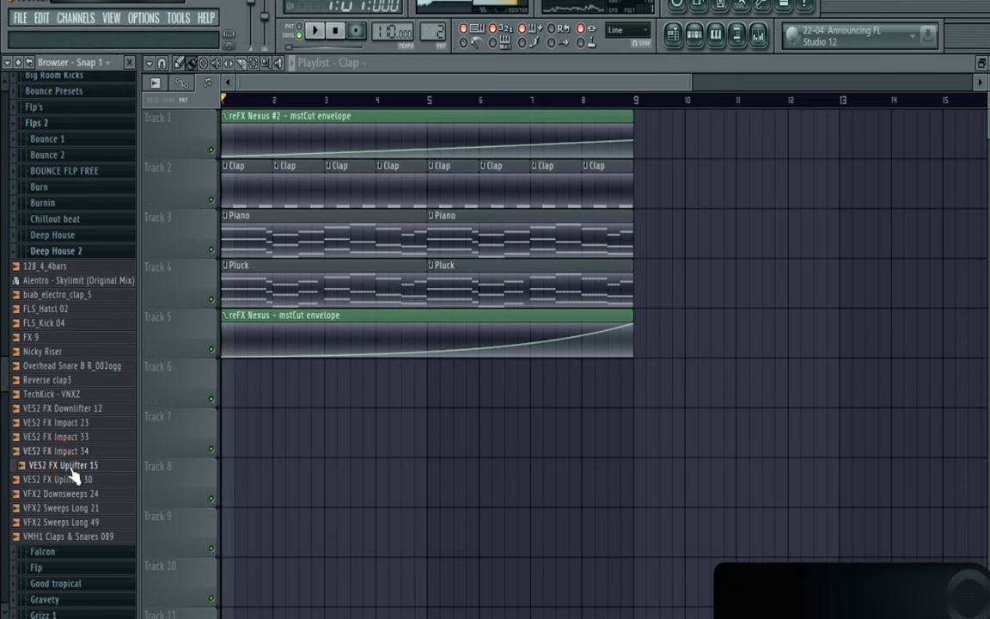
{"action": "left_click_drag", "start_coordinate": [72, 473], "coordinate": [622, 398]}
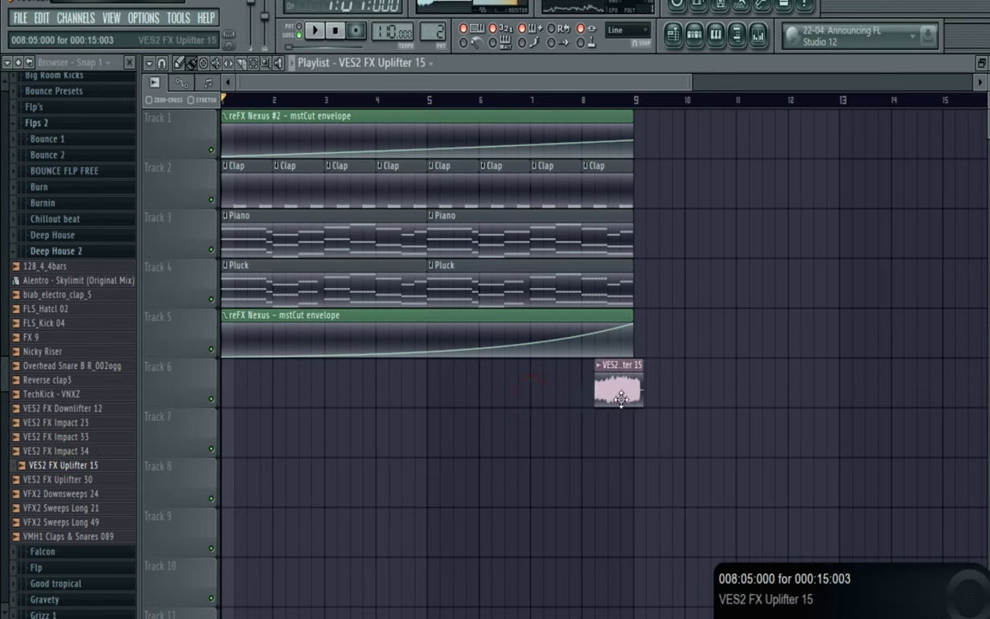
- Shift the VES2 FX Uplifter 15 clip so its sound ends at bar 9, and check its channel settings during playback
{"action": "key", "text": "space"}
{"action": "left_click", "coordinate": [586, 101]}
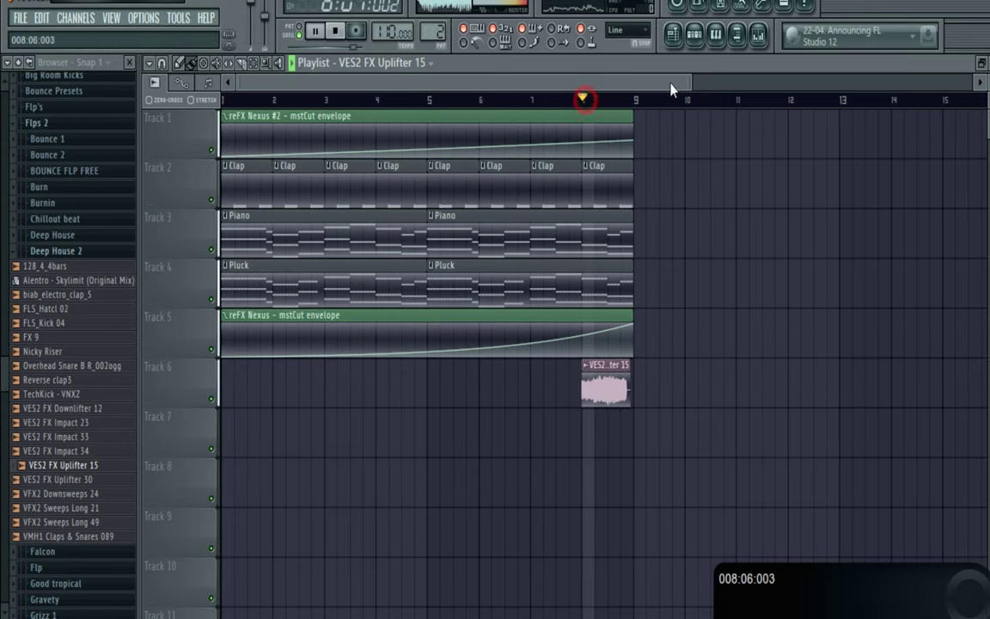
{"action": "left_click_drag", "start_coordinate": [688, 81], "coordinate": [544, 92]}
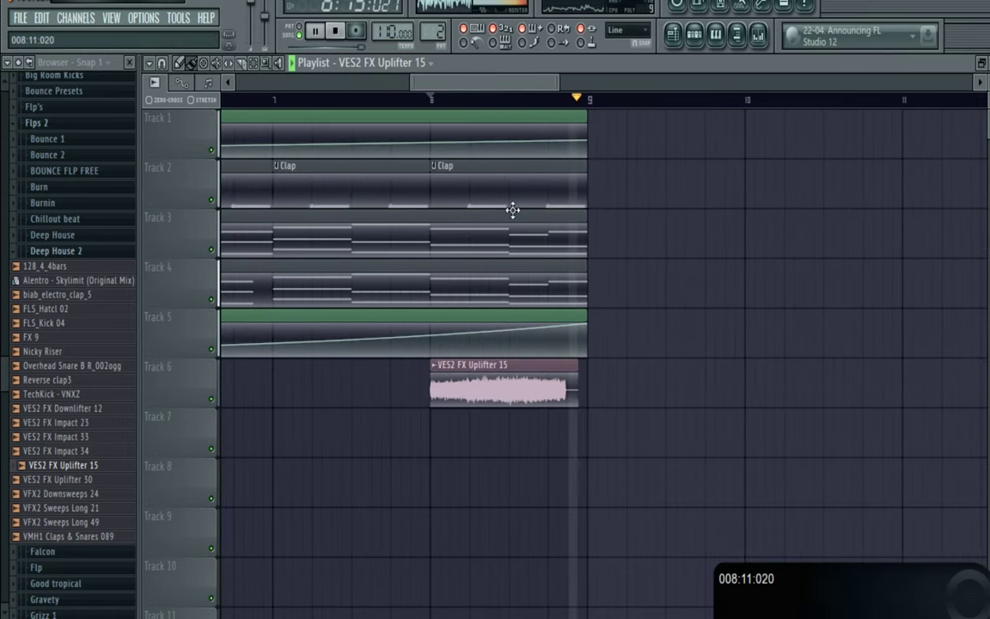
{"action": "key", "text": "space"}
{"action": "left_click_drag", "start_coordinate": [503, 388], "coordinate": [523, 393]}
{"action": "double_click", "coordinate": [523, 392]}
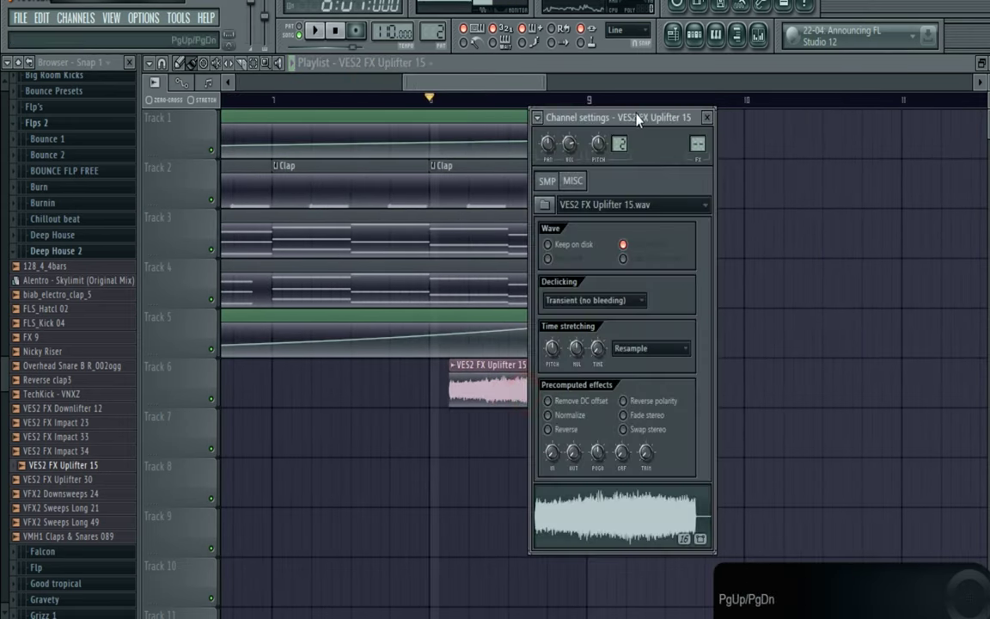
{"action": "key", "text": "space"}
{"action": "left_click", "coordinate": [707, 118]}
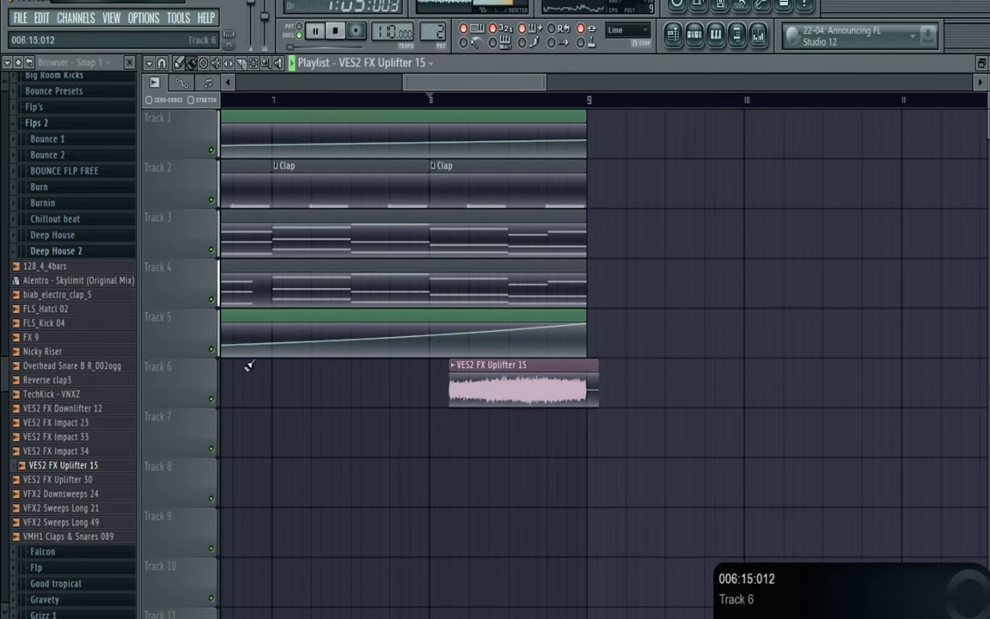
{"action": "key", "text": "space"}
- Place VFX2 Downsweeps 24 on Track 7 at bar 9, check its channel settings and play the transition
{"action": "left_click", "coordinate": [70, 410]}
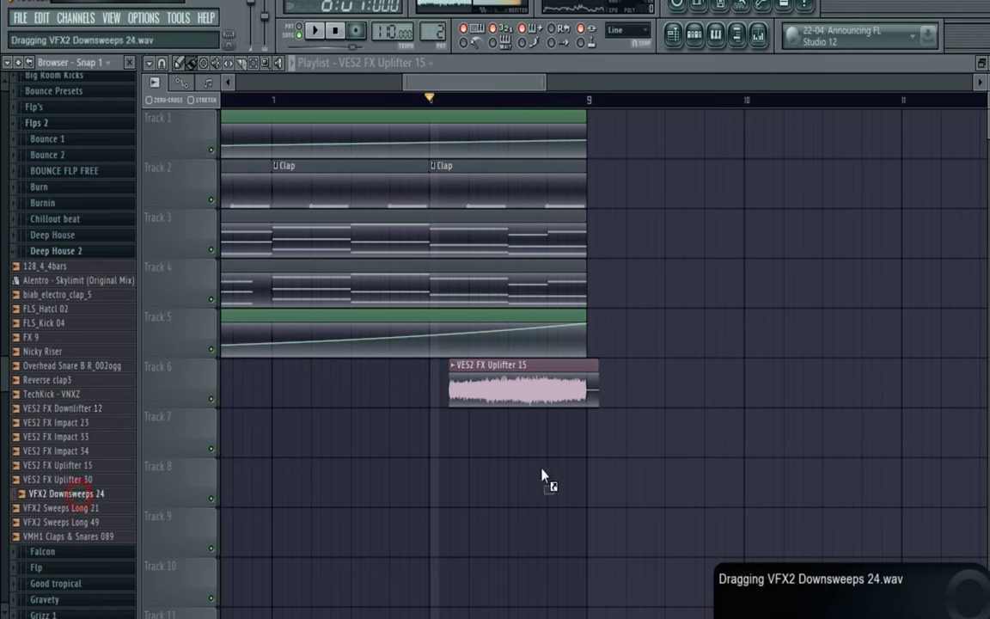
{"action": "left_click_drag", "start_coordinate": [592, 441], "coordinate": [591, 440]}
{"action": "double_click", "coordinate": [634, 434]}
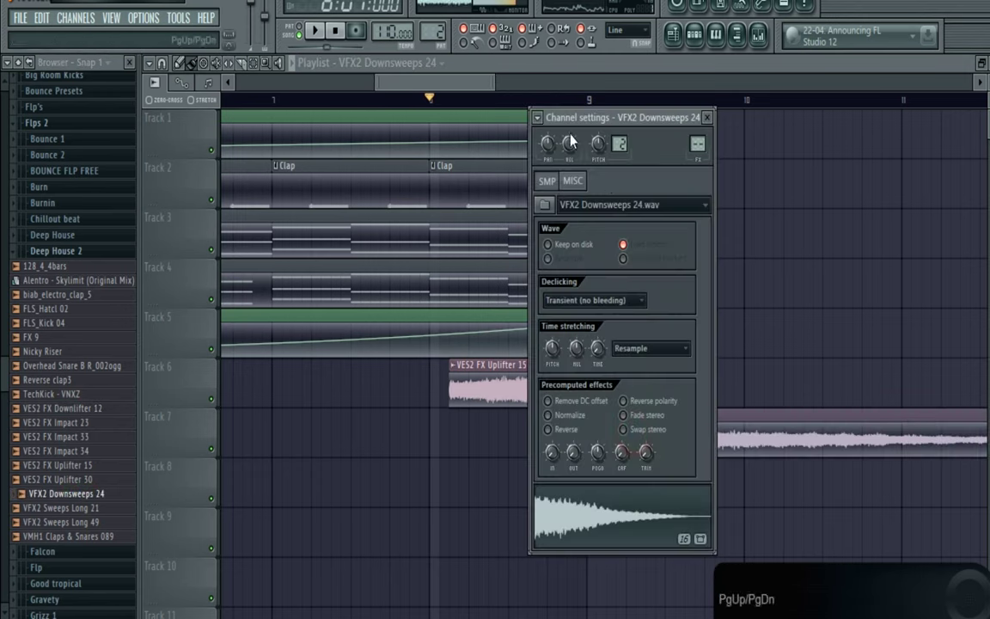
{"action": "key", "text": "space"}
{"action": "left_click", "coordinate": [707, 117]}
{"action": "left_click_drag", "start_coordinate": [495, 83], "coordinate": [728, 84]}
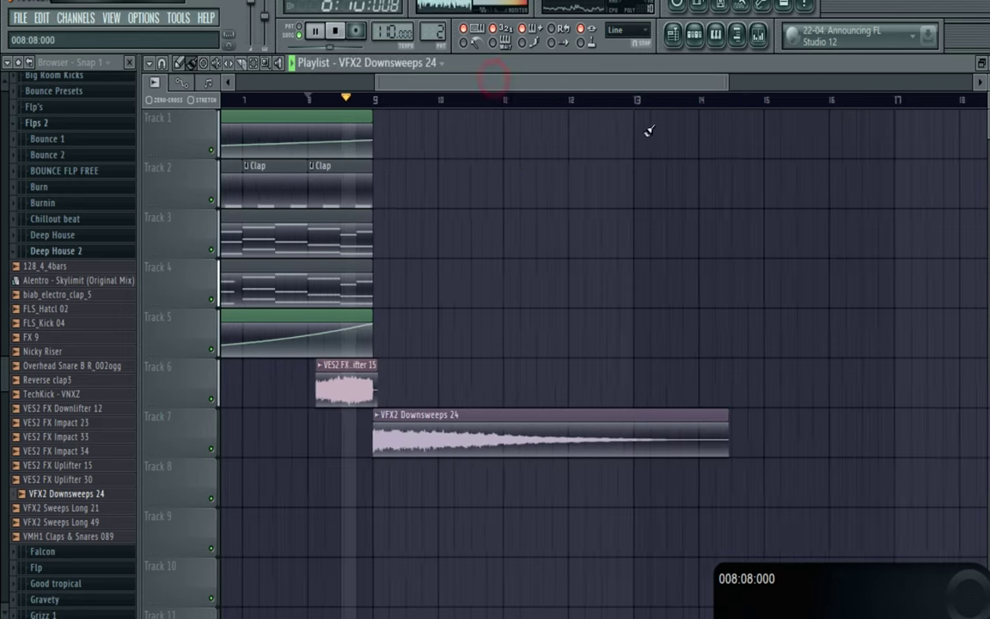
{"action": "key", "text": "space"}
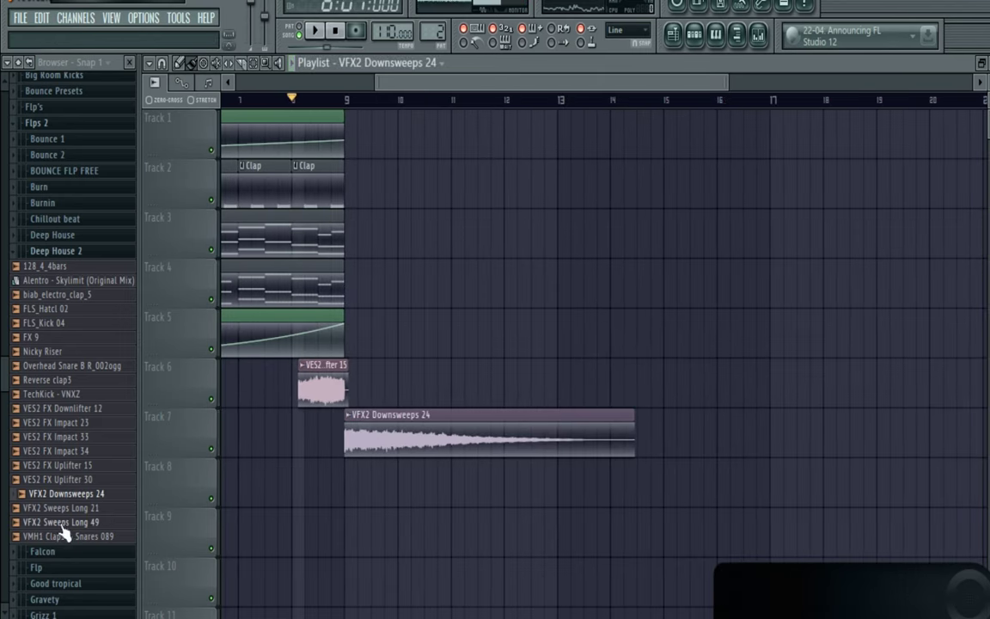
- Audition more samples in the Deep House 2 folder, including the sweeps, claps, snares, riser and kick
{"action": "left_click", "coordinate": [69, 522]}
{"action": "left_click", "coordinate": [76, 536]}
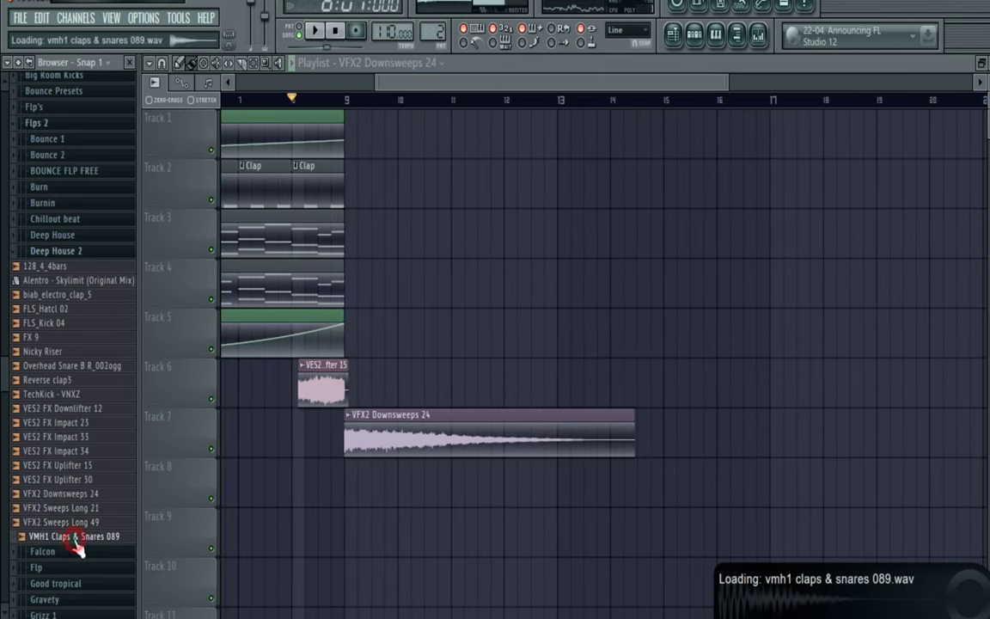
{"action": "left_click", "coordinate": [66, 408]}
{"action": "left_click", "coordinate": [39, 379]}
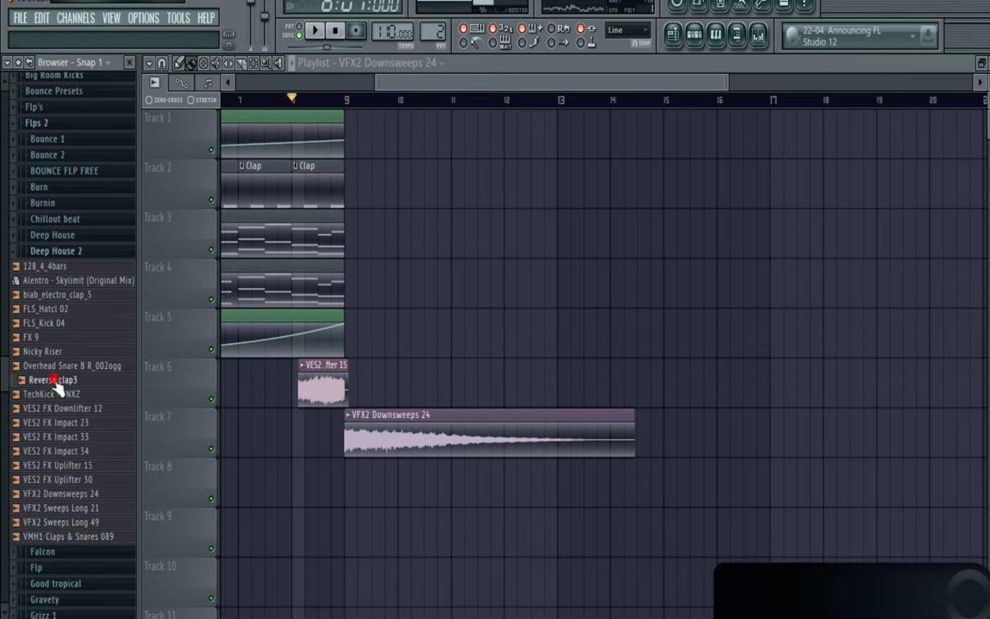
{"action": "left_click", "coordinate": [48, 352]}
{"action": "left_click", "coordinate": [53, 366]}
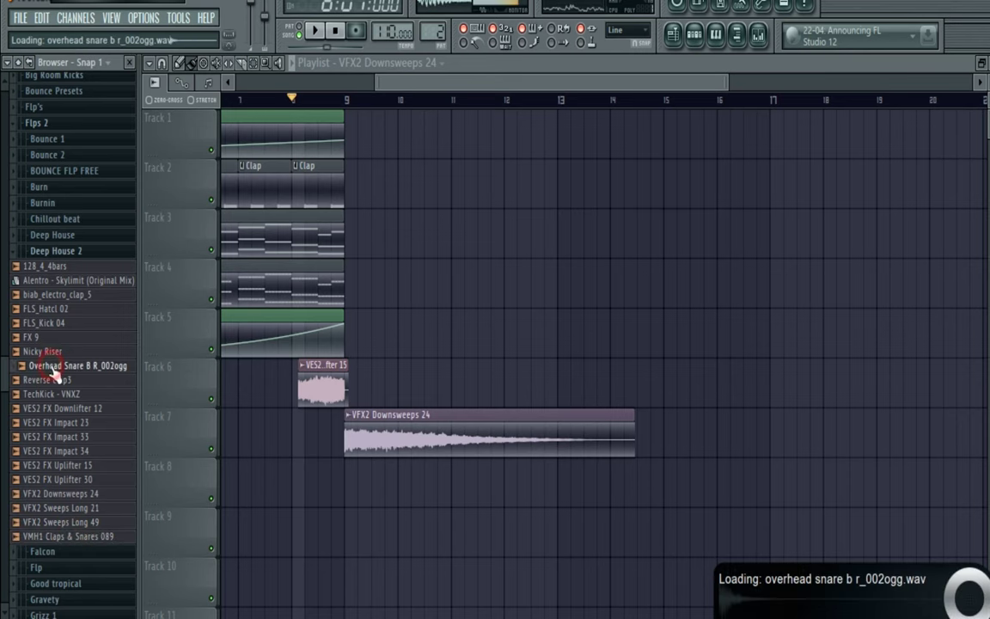
{"action": "left_click", "coordinate": [40, 308]}
{"action": "left_click", "coordinate": [46, 323]}
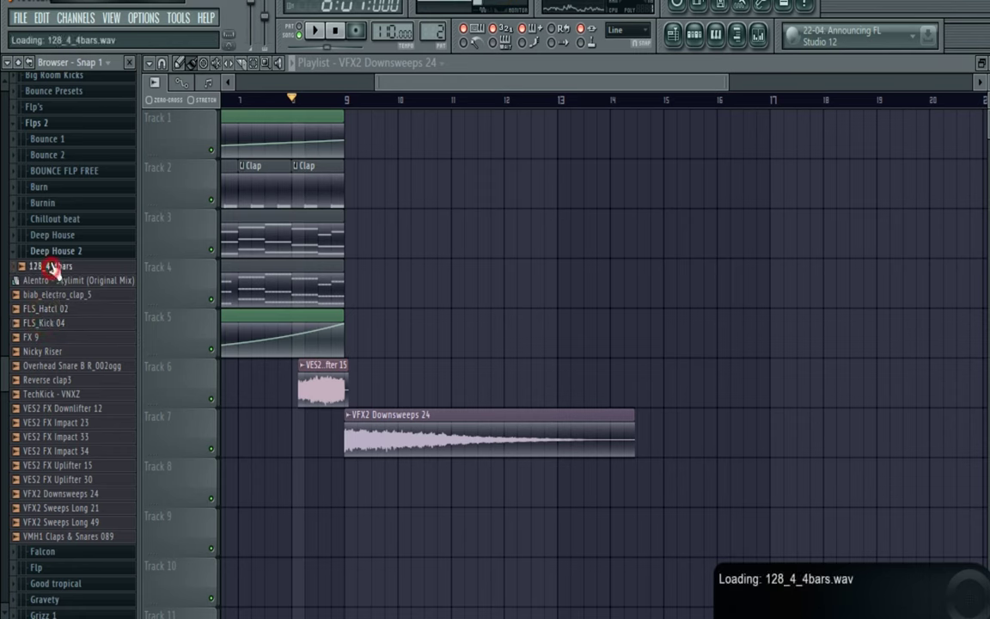
- Audition samples in the Deep House folder and place VEE3 Reverse Crash 08 on Track 8 at bar 8
{"action": "left_click", "coordinate": [52, 235]}
{"action": "left_click", "coordinate": [52, 266]}
{"action": "left_click", "coordinate": [49, 280]}
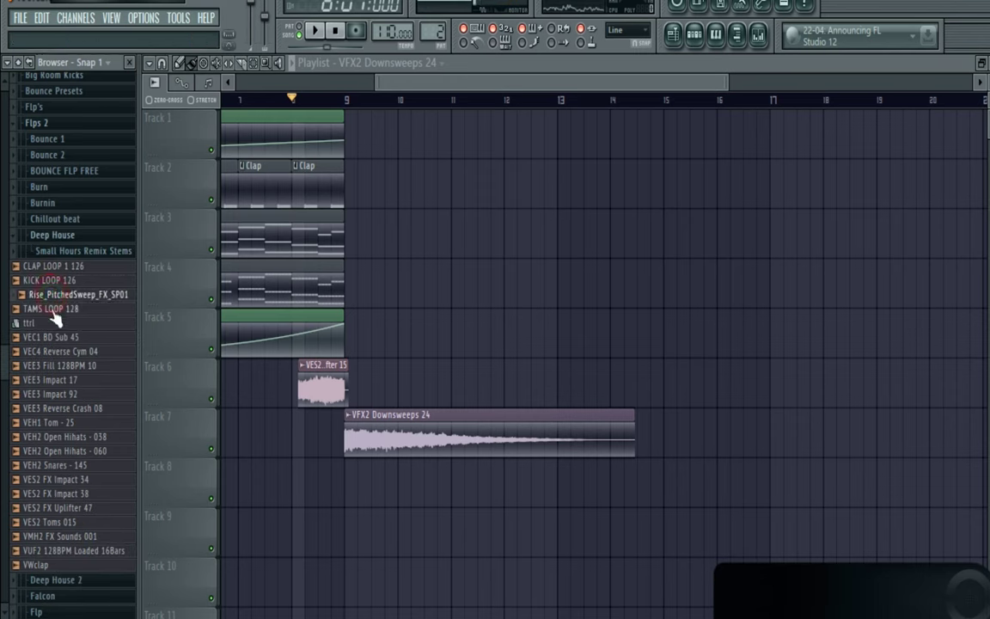
{"action": "left_click", "coordinate": [53, 296]}
{"action": "left_click_drag", "start_coordinate": [69, 408], "coordinate": [218, 450]}
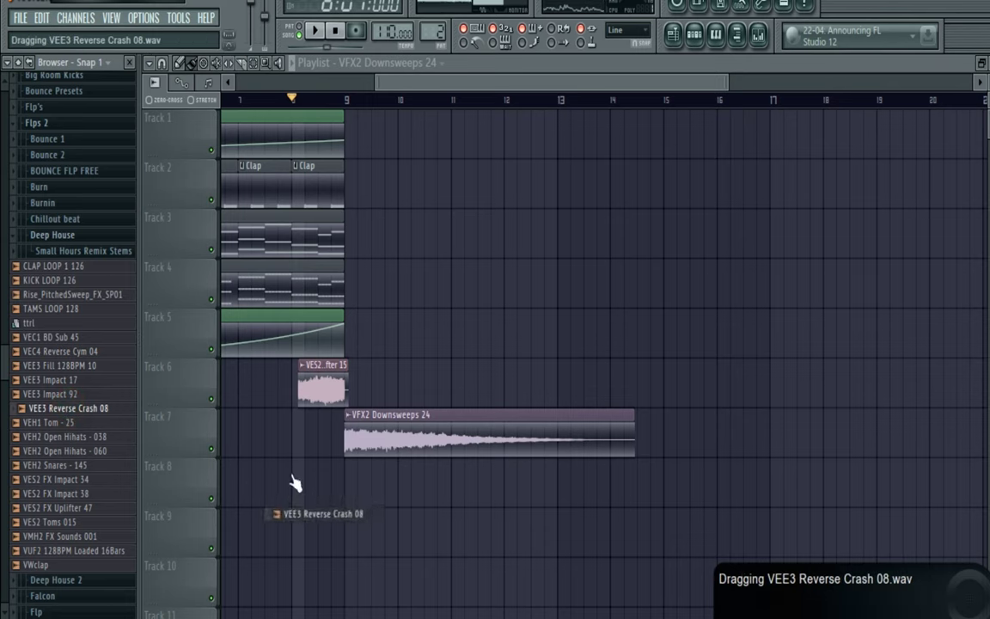
{"action": "left_click_drag", "start_coordinate": [292, 482], "coordinate": [308, 482]}
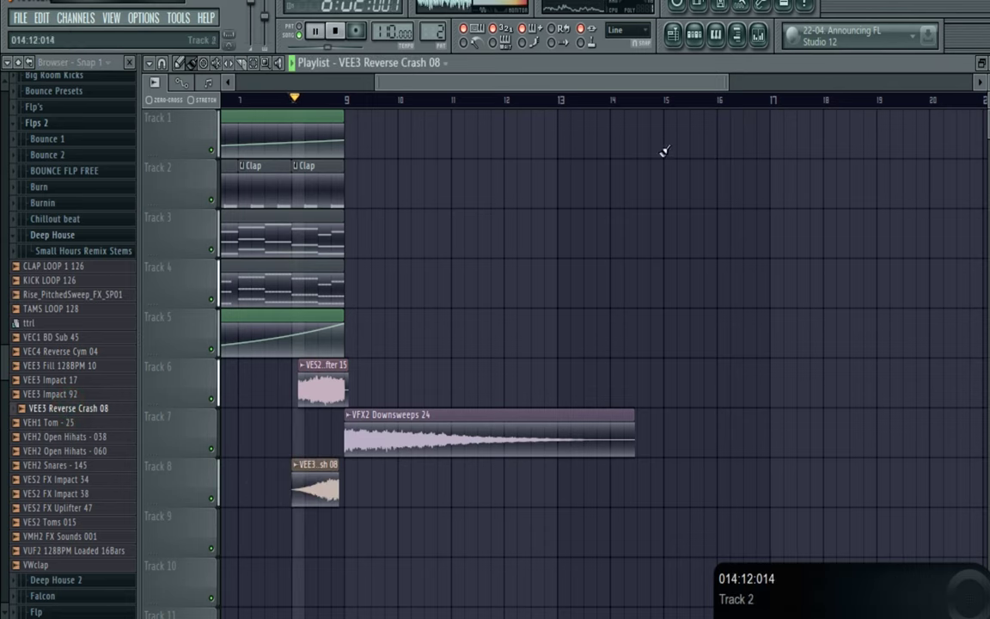
- Shift the VEE3 Reverse Crash 08 clip to end at bar 9 and lower its channel volume
{"action": "left_click_drag", "start_coordinate": [727, 82], "coordinate": [486, 81]}
{"action": "left_click_drag", "start_coordinate": [576, 468], "coordinate": [592, 473]}
{"action": "double_click", "coordinate": [592, 477]}
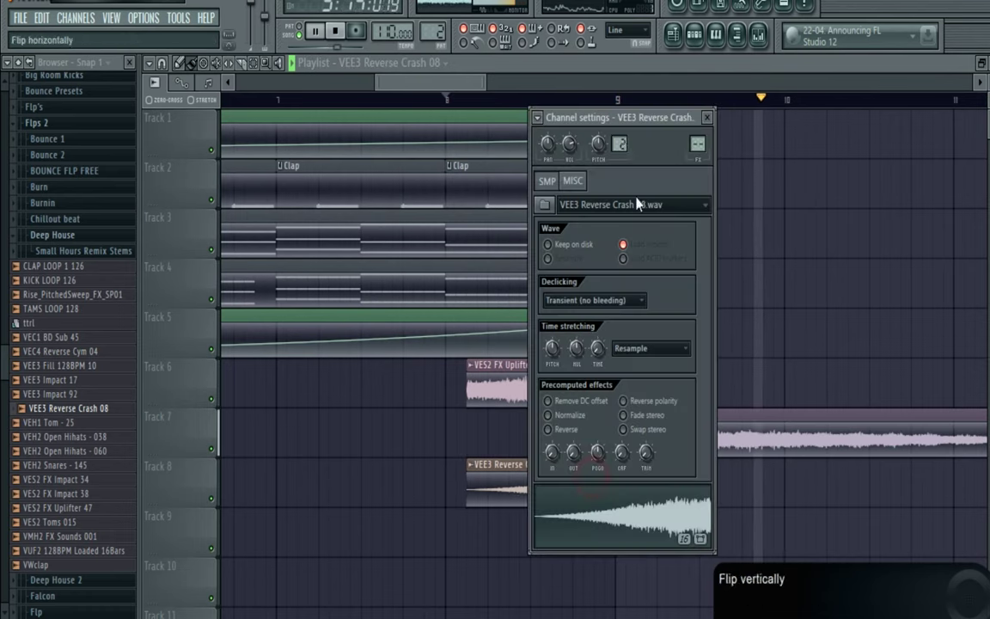
{"action": "left_click_drag", "start_coordinate": [569, 145], "coordinate": [569, 173]}
{"action": "left_click", "coordinate": [706, 118]}
- Close the VEE3 Reverse Crash 08 settings and check the VFX2 Downsweeps 24 channel settings while the transition plays
{"action": "double_click", "coordinate": [575, 398]}
{"action": "left_click", "coordinate": [706, 118]}
{"action": "double_click", "coordinate": [737, 415]}
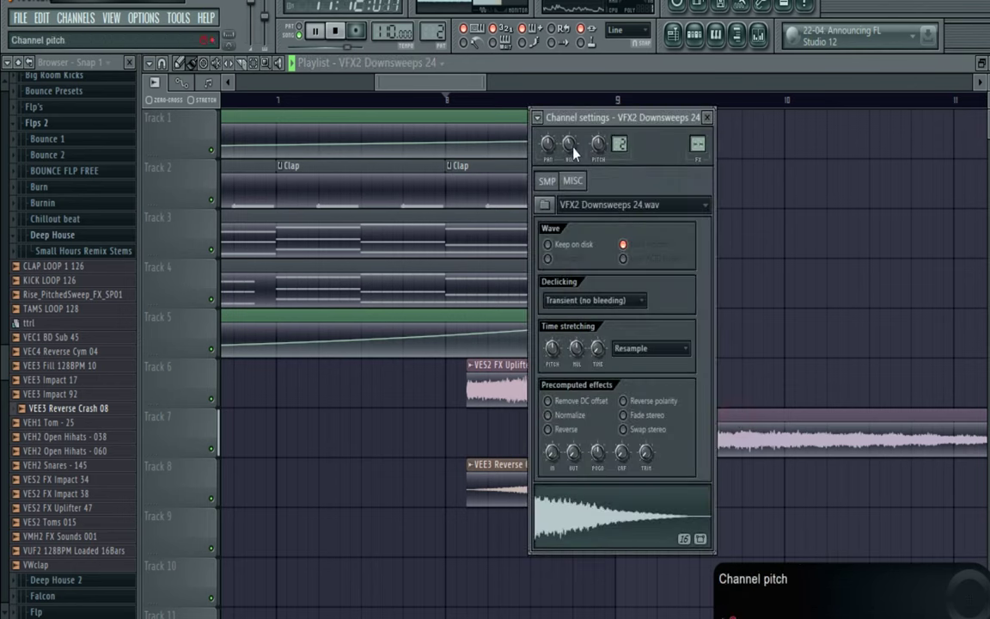
{"action": "left_click", "coordinate": [707, 117]}
{"action": "scroll", "coordinate": [457, 336], "scroll_direction": "up", "scroll_amount": 2}
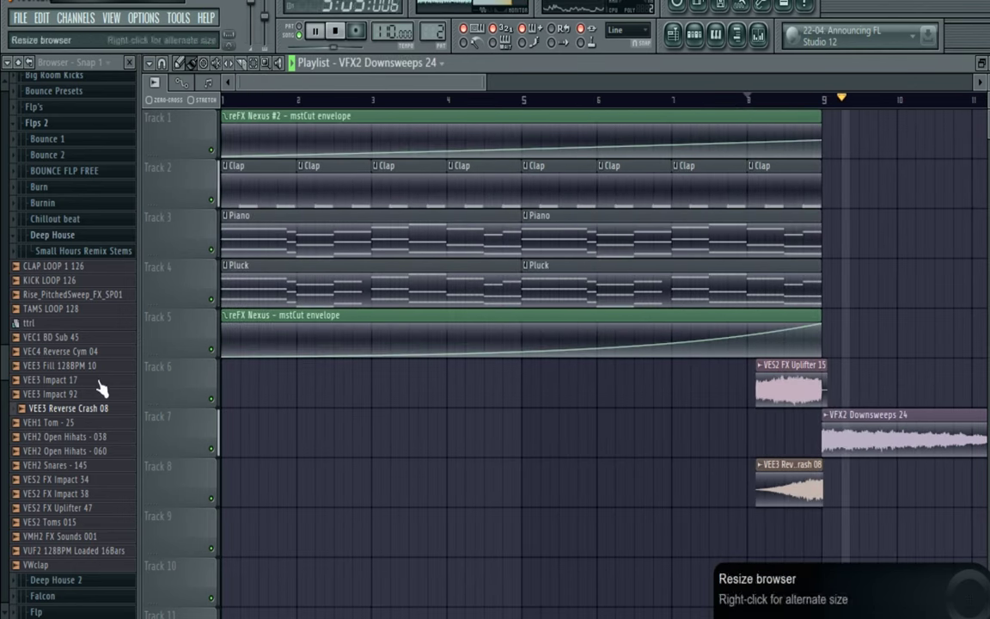
{"action": "key", "text": "space"}
- Audition VMH2 FX Sounds 001 and browse the Deep House 2 and Small Hours Remix Stems folders for more effects
{"action": "left_click", "coordinate": [86, 536]}
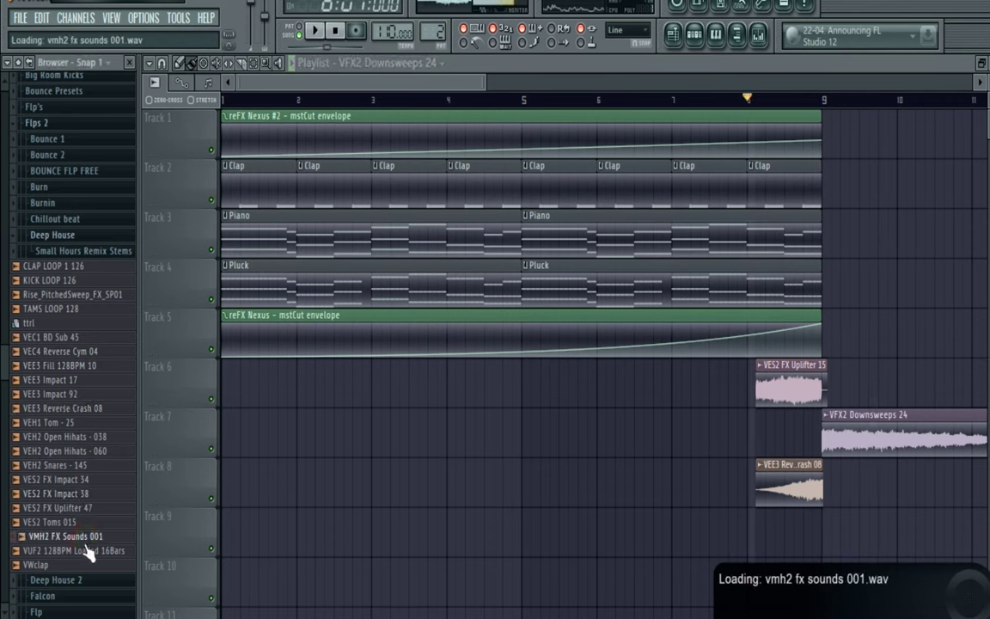
{"action": "left_click", "coordinate": [71, 580]}
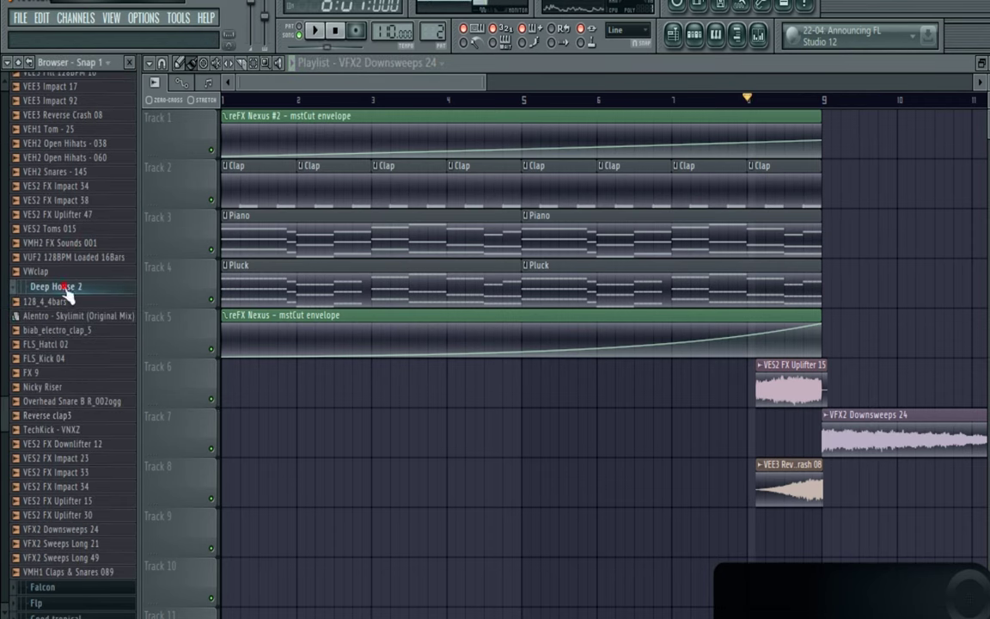
{"action": "left_click", "coordinate": [66, 164]}
{"action": "scroll", "coordinate": [49, 102], "scroll_direction": "up", "scroll_amount": 4}
{"action": "left_click", "coordinate": [47, 85]}
{"action": "key", "text": "space"}
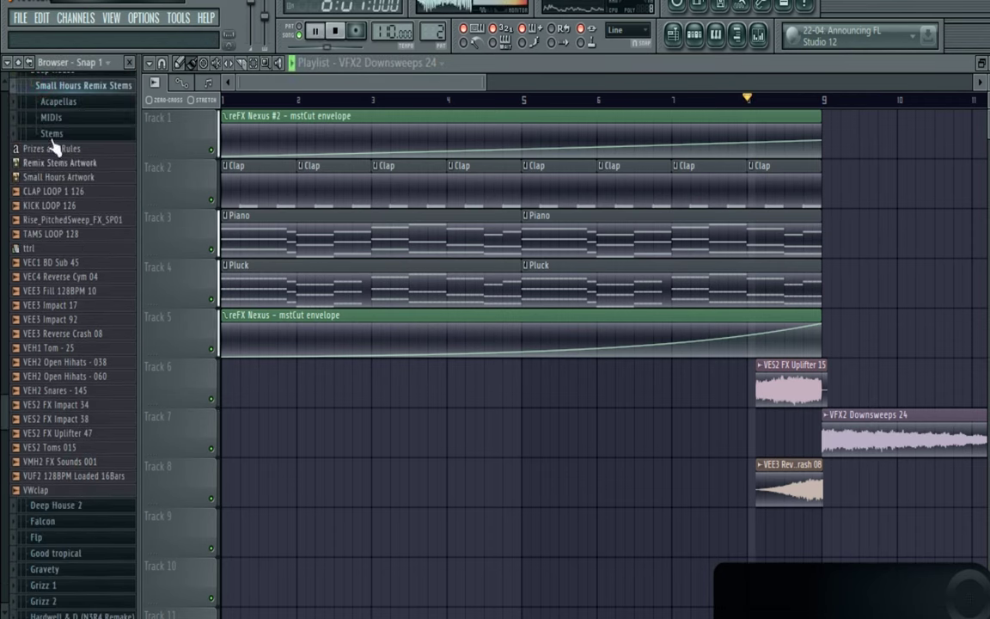
{"action": "left_click", "coordinate": [58, 85]}
{"action": "scroll", "coordinate": [73, 167], "scroll_direction": "up", "scroll_amount": 2}
{"action": "key", "text": "space"}
{"action": "left_click", "coordinate": [72, 157]}
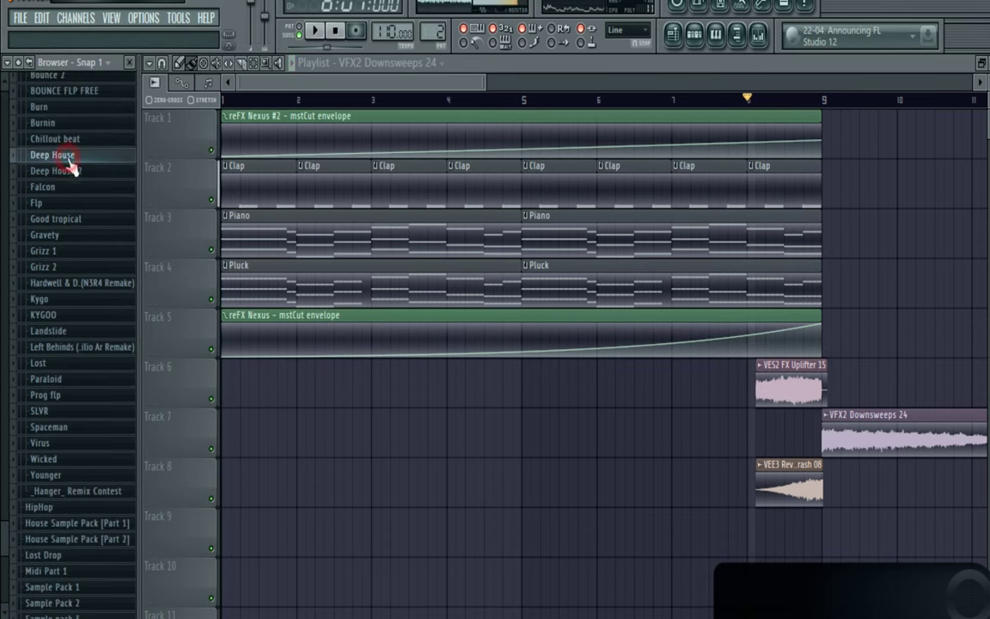
{"action": "scroll", "coordinate": [76, 181], "scroll_direction": "up", "scroll_amount": 1}
- Audition samples in the Chillout beat folder and place Bh_Hit_Crash_0003_PL on Track 8 at bar 9
{"action": "left_click", "coordinate": [70, 184]}
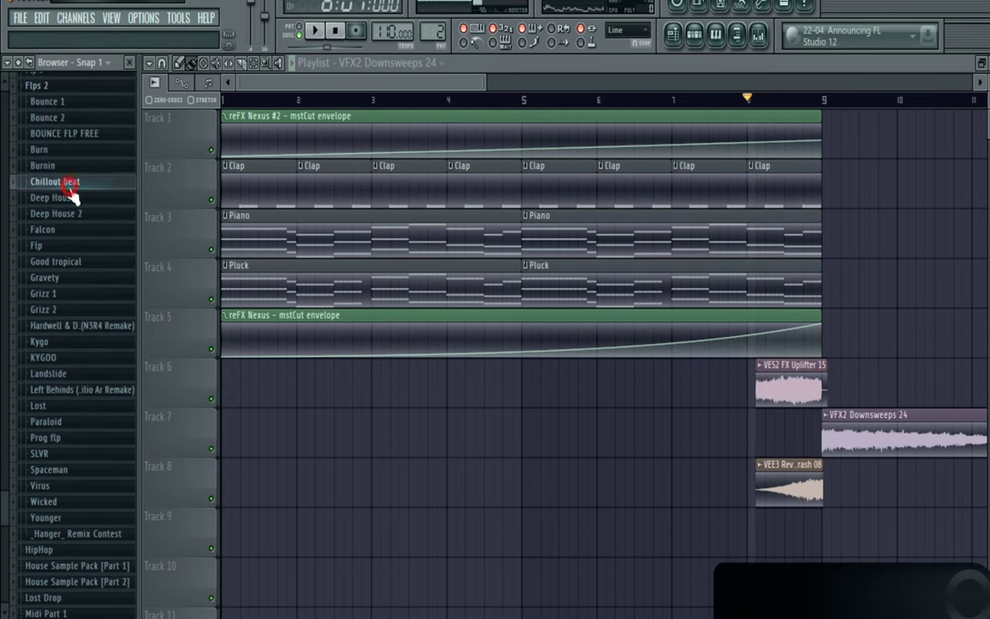
{"action": "left_click", "coordinate": [71, 199]}
{"action": "left_click", "coordinate": [70, 213]}
{"action": "left_click", "coordinate": [71, 202]}
{"action": "left_click_drag", "start_coordinate": [70, 205], "coordinate": [621, 464]}
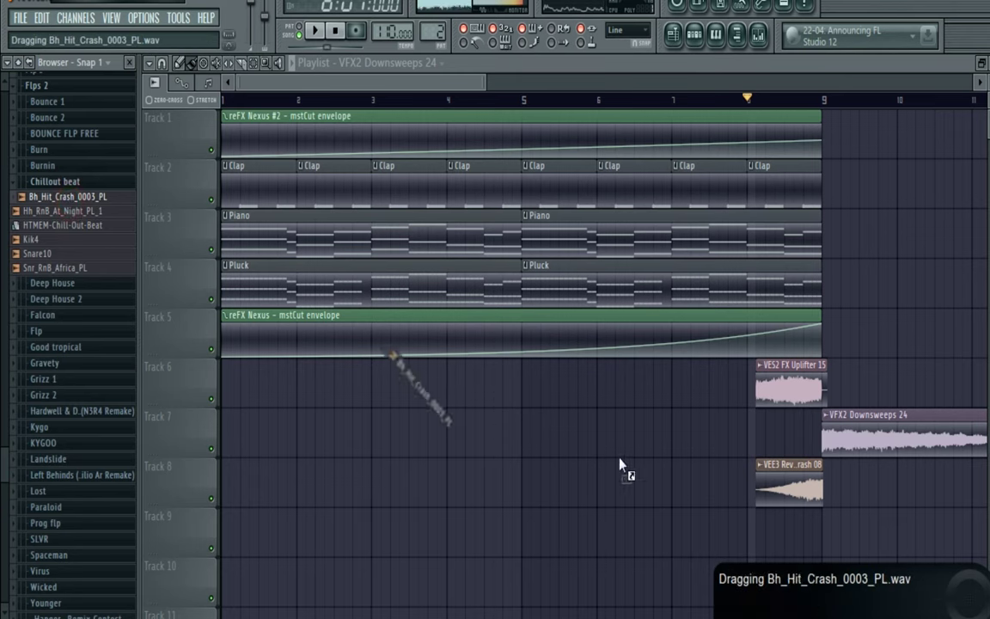
{"action": "left_click_drag", "start_coordinate": [823, 532], "coordinate": [837, 469]}
- Adjust the Bh_Hit_Crash_0003_PL channel volume while playing the transition into bar 9
{"action": "double_click", "coordinate": [837, 468]}
{"action": "key", "text": "space"}
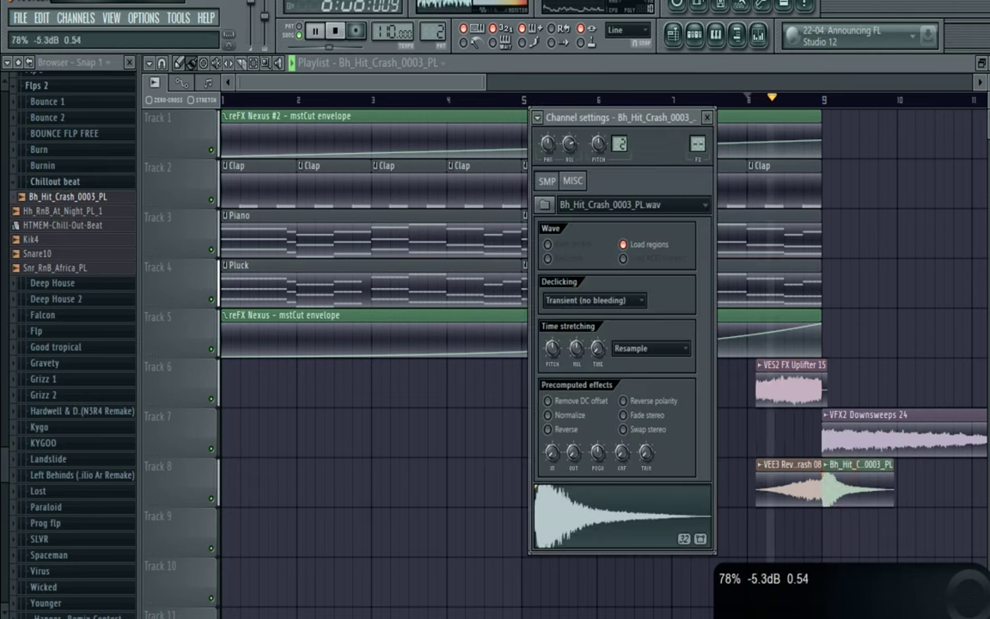
{"action": "left_click", "coordinate": [422, 427]}
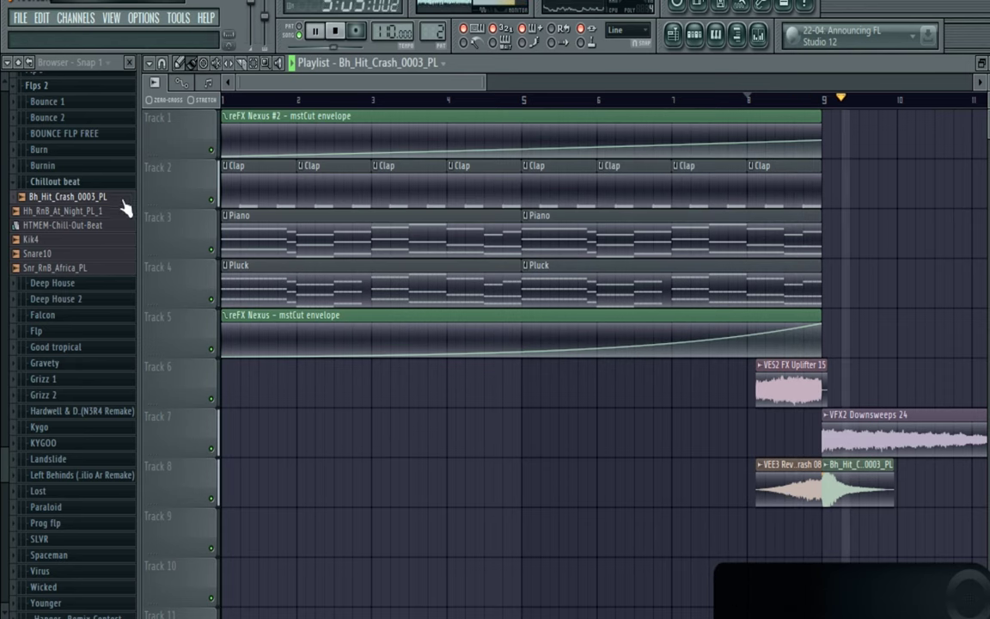
{"action": "key", "text": "space"}
- Place Gated Build from the Good tropical folder on Track 9 leading into bar 9, and check its channel settings during playback
{"action": "left_click", "coordinate": [57, 183]}
{"action": "left_click", "coordinate": [69, 262]}
{"action": "left_click", "coordinate": [53, 330]}
{"action": "left_click_drag", "start_coordinate": [708, 536], "coordinate": [757, 534]}
{"action": "key", "text": "space"}
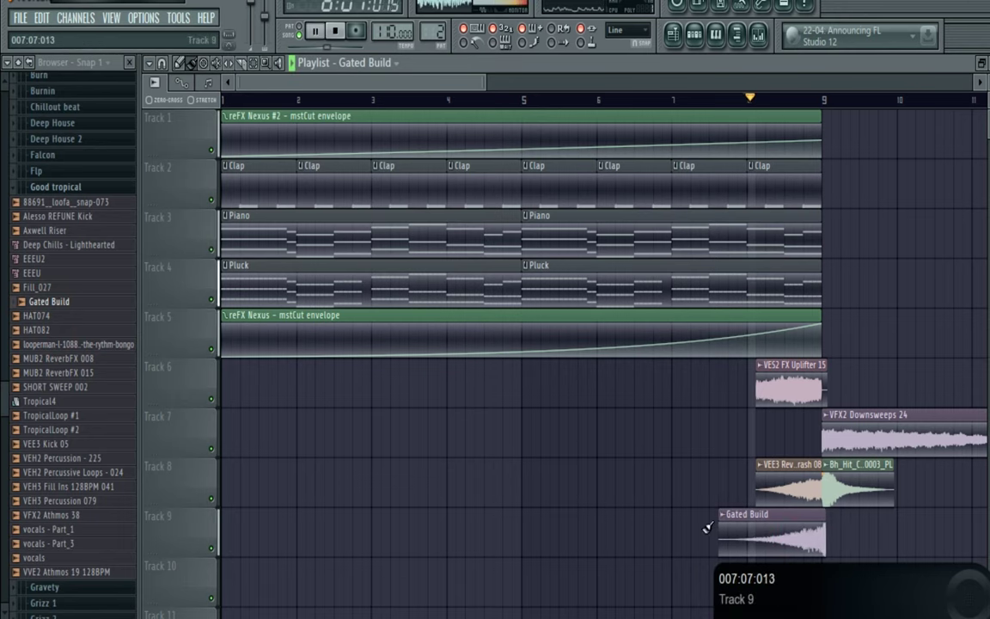
{"action": "left_click", "coordinate": [725, 515]}
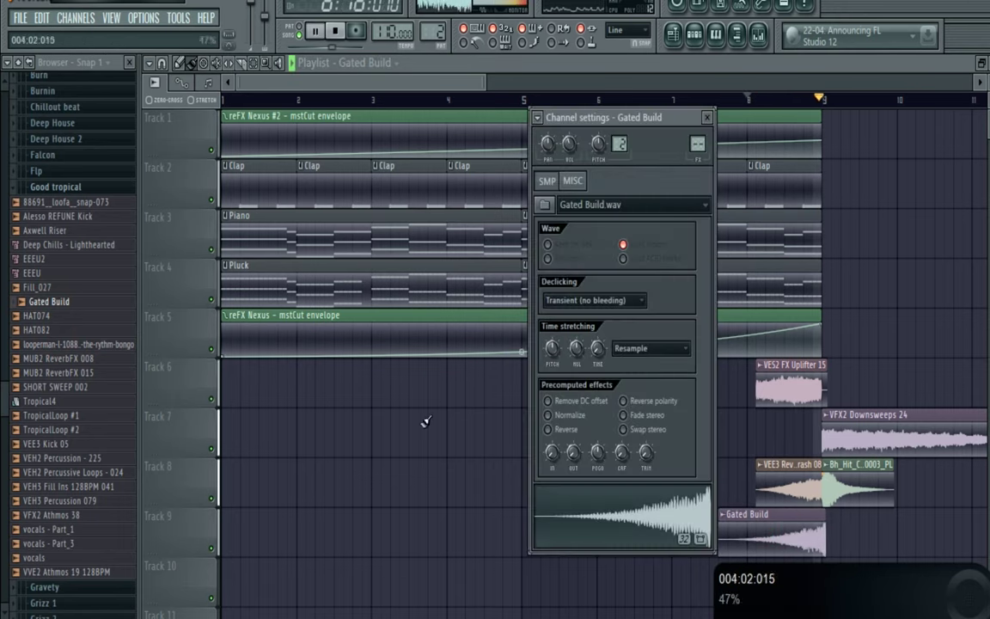
{"action": "left_click", "coordinate": [407, 470]}
{"action": "key", "text": "space"}
- Place MUB2 ReverbFX 015 from the Good tropical folder on Track 6 at bar 9
{"action": "left_click", "coordinate": [90, 375]}
{"action": "left_click_drag", "start_coordinate": [92, 384], "coordinate": [701, 375]}
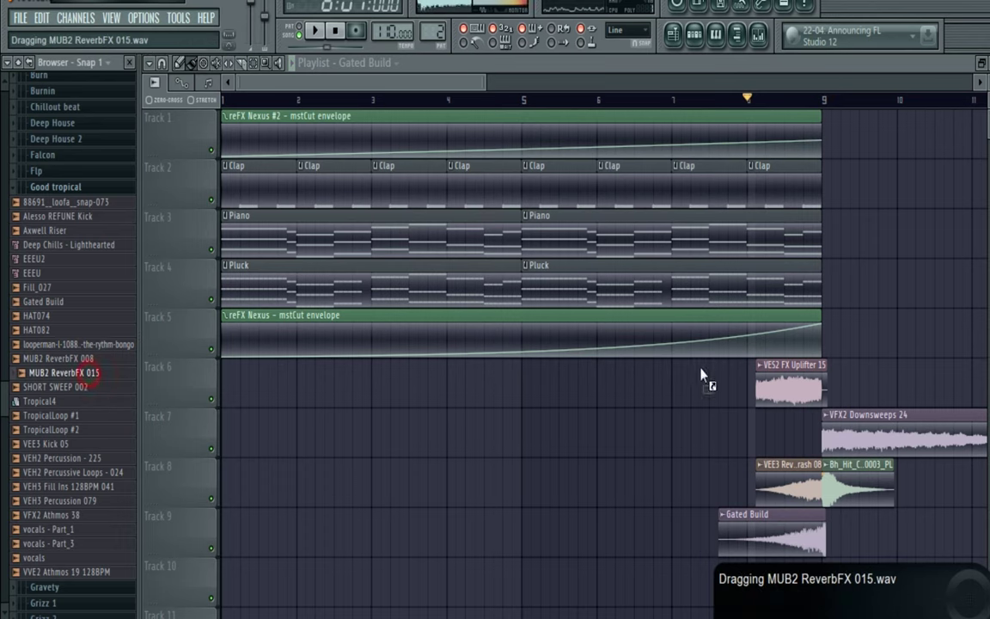
{"action": "left_click_drag", "start_coordinate": [836, 342], "coordinate": [844, 380]}
- Lower the MUB2 ReverbFX 015 channel volume to about 59% and play the transition
{"action": "double_click", "coordinate": [844, 383]}
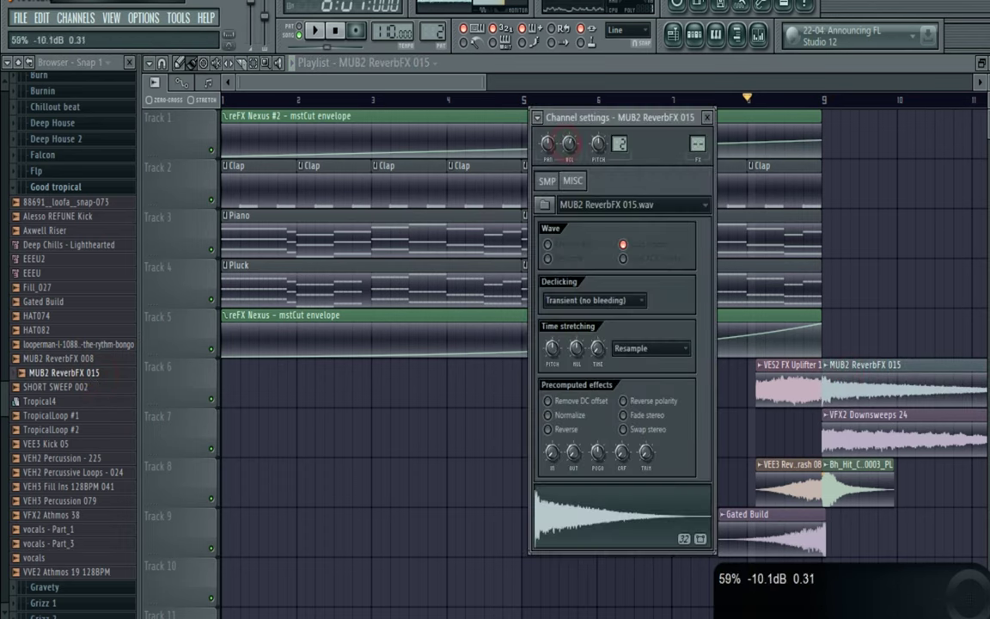
{"action": "left_click_drag", "start_coordinate": [569, 145], "coordinate": [569, 149]}
{"action": "key", "text": "space"}
{"action": "right_click", "coordinate": [875, 249]}
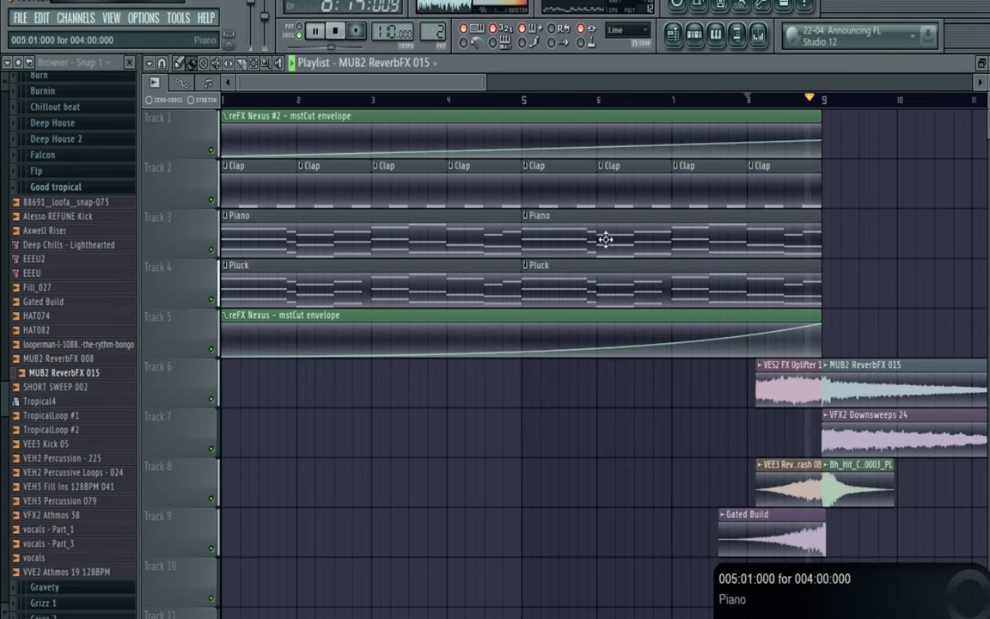
{"action": "key", "text": "space"}
- Audition the percussion, fill-in and vocal samples in the Good tropical folder, and collapse the folder
{"action": "left_click", "coordinate": [51, 472]}
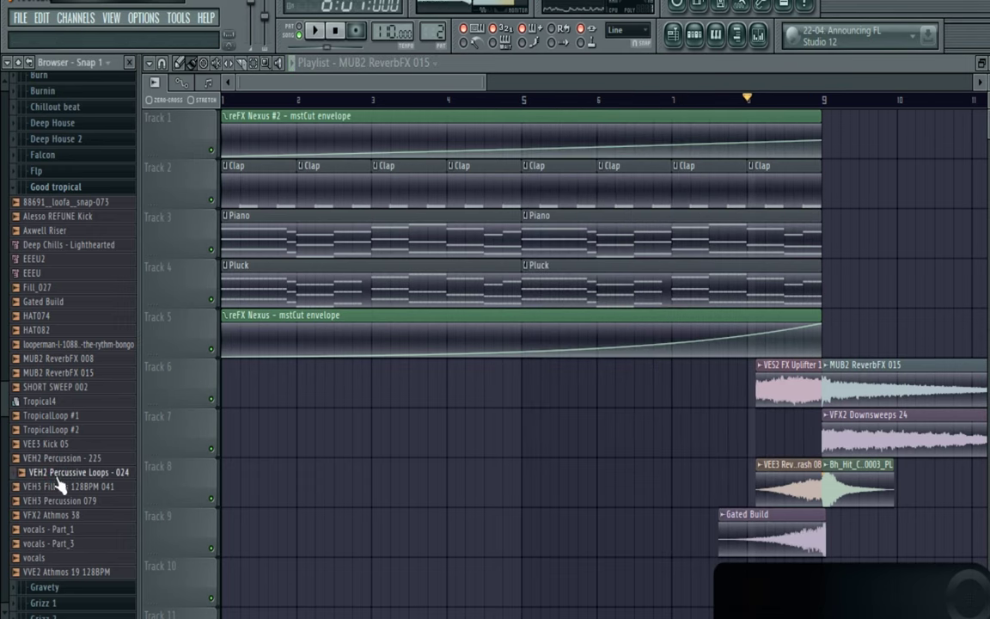
{"action": "left_click", "coordinate": [58, 460]}
{"action": "left_click", "coordinate": [61, 488]}
{"action": "left_click", "coordinate": [61, 501]}
{"action": "left_click", "coordinate": [64, 487]}
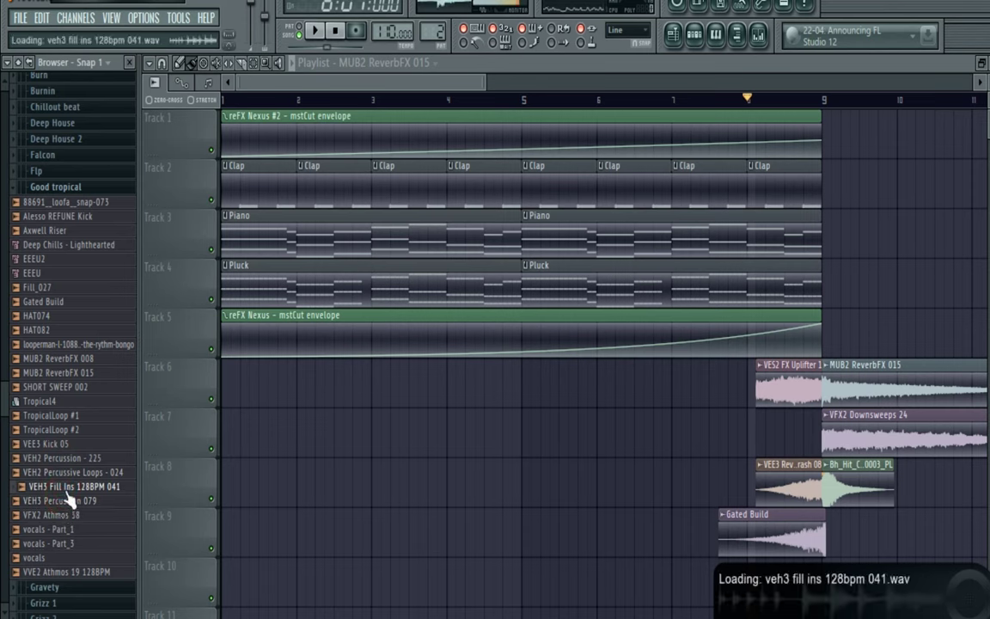
{"action": "left_click", "coordinate": [97, 554]}
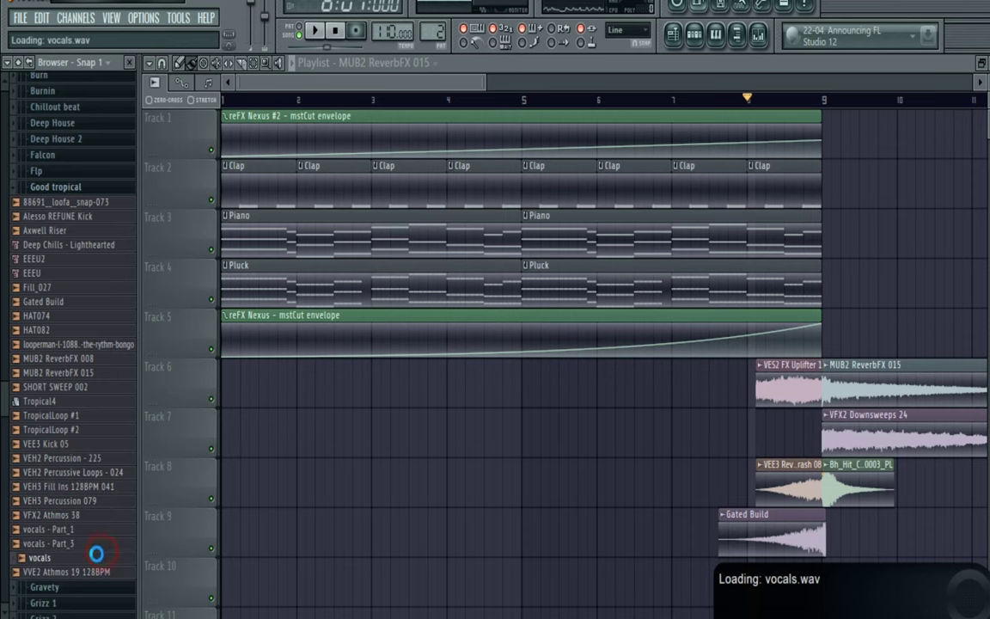
{"action": "left_click", "coordinate": [54, 187]}
- Move the reFX Nexus #2 and reFX Nexus cutoff automation clips down to Tracks 10 and 11
{"action": "key", "text": "space"}
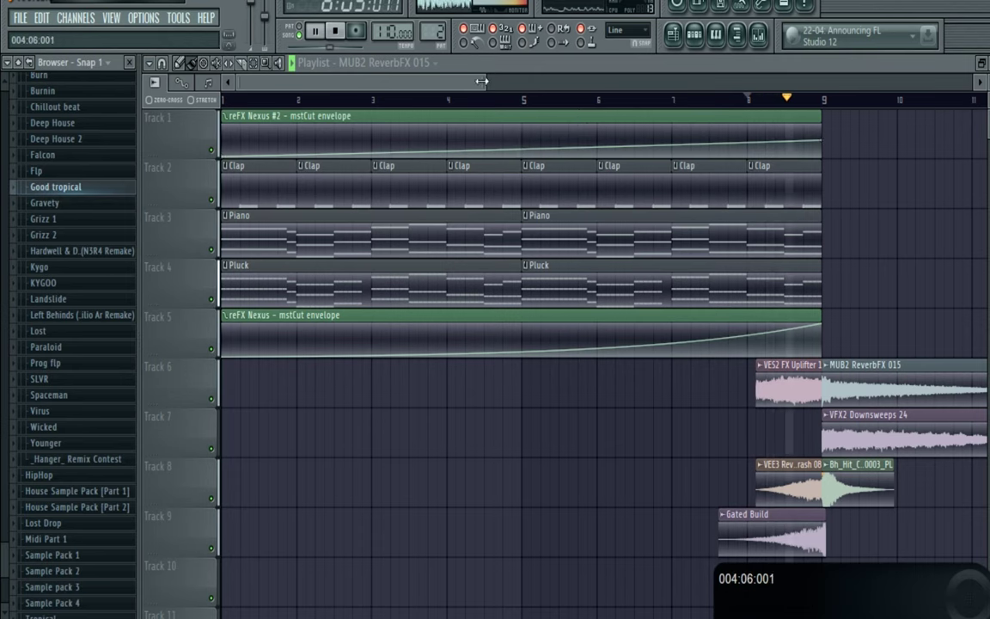
{"action": "left_click_drag", "start_coordinate": [482, 82], "coordinate": [671, 84]}
{"action": "key", "text": "space"}
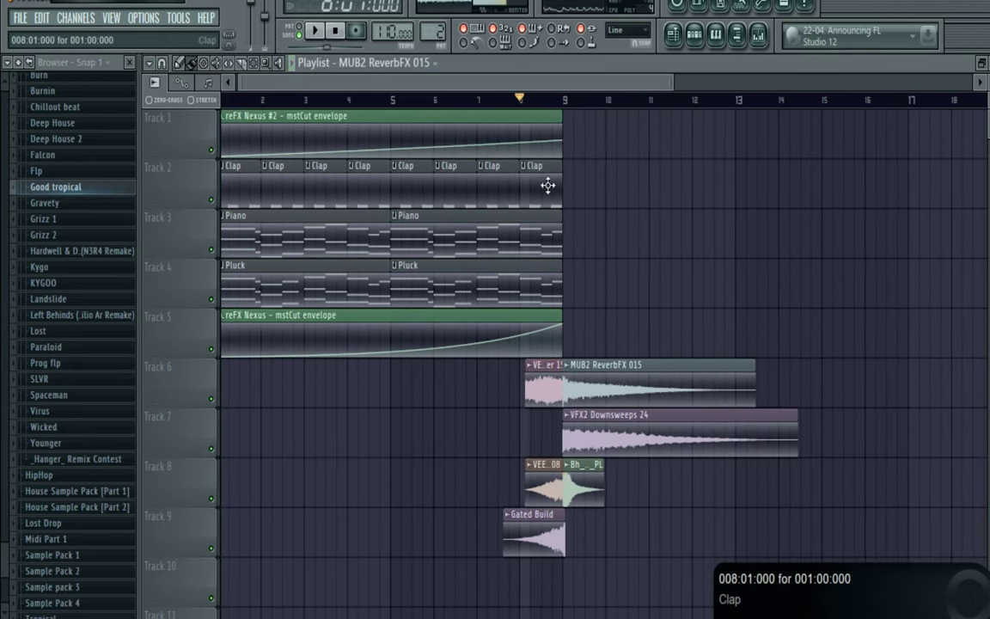
{"action": "left_click_drag", "start_coordinate": [548, 130], "coordinate": [548, 579]}
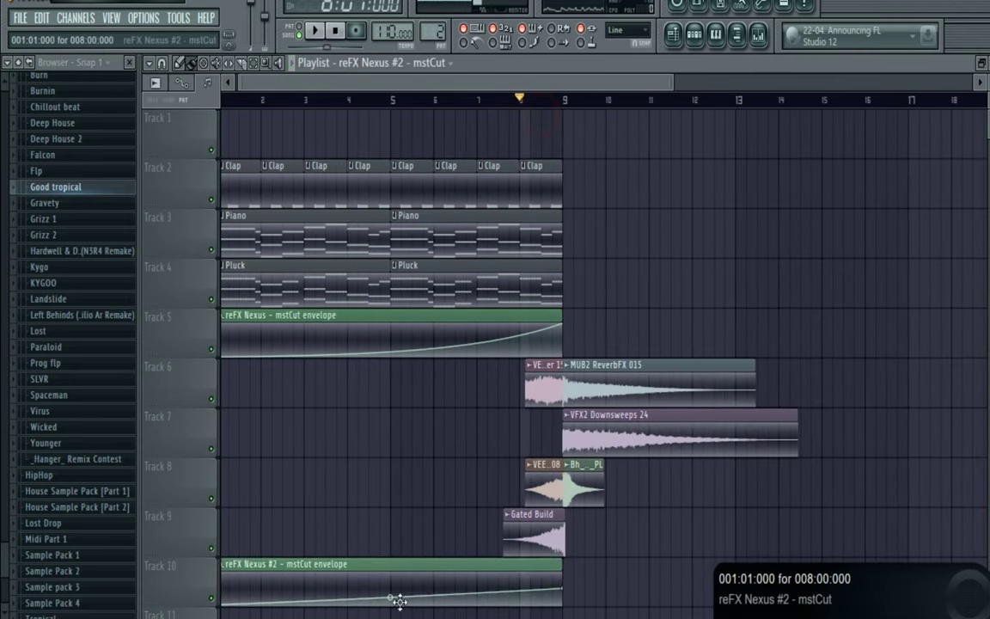
{"action": "left_click_drag", "start_coordinate": [402, 319], "coordinate": [332, 499]}
- Place Kick pattern clips on Track 1 across bars 9 to 12
{"action": "left_click", "coordinate": [344, 63]}
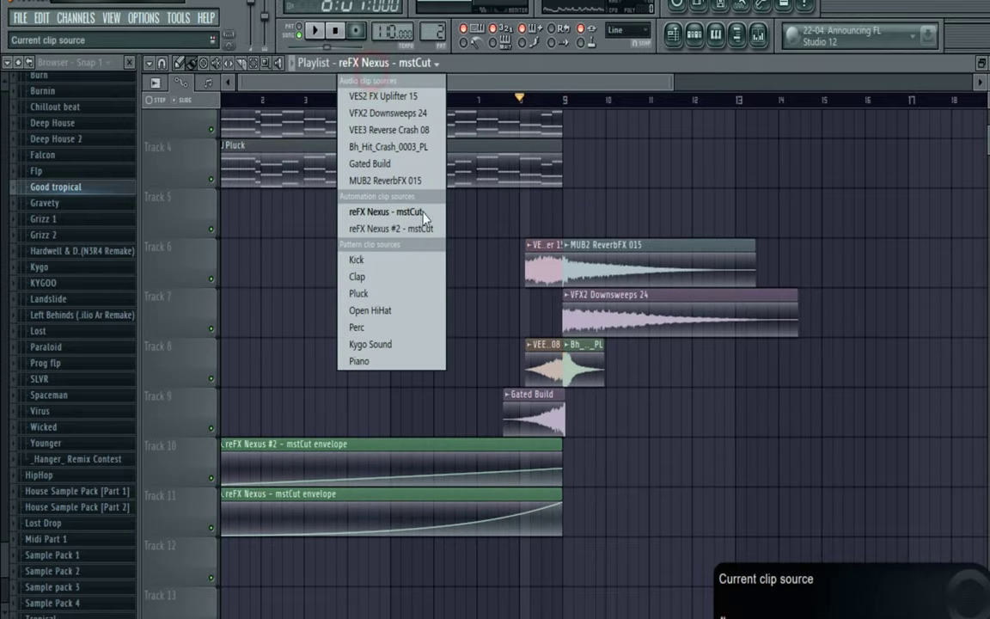
{"action": "left_click", "coordinate": [393, 258]}
{"action": "scroll", "coordinate": [491, 276], "scroll_direction": "up", "scroll_amount": 3}
{"action": "left_click_drag", "start_coordinate": [646, 143], "coordinate": [759, 144]}
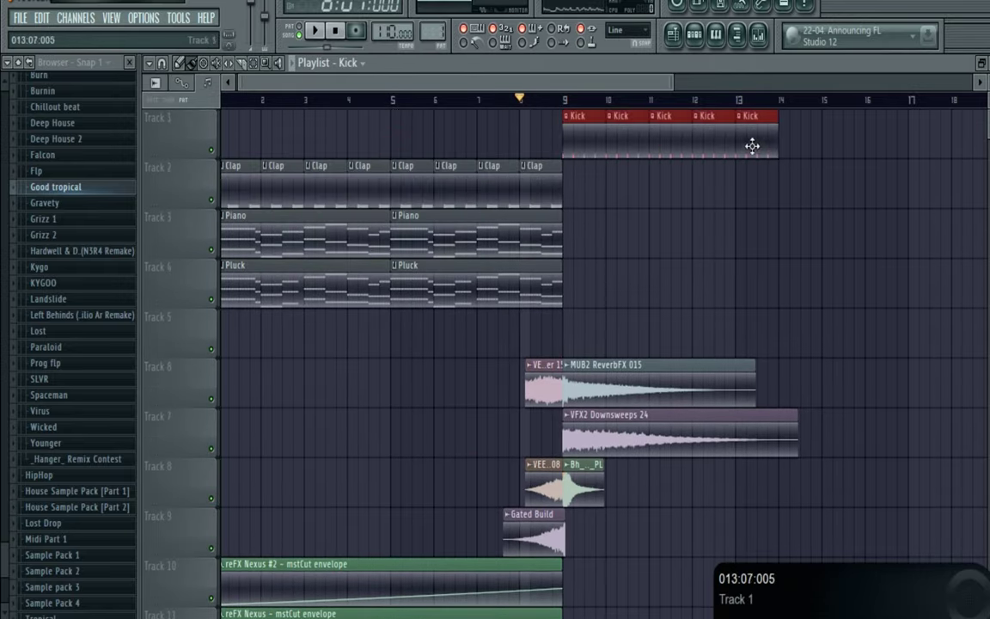
- Continue the Clap pattern on Track 2 across bars 9 to 12
{"action": "left_click", "coordinate": [537, 183]}
{"action": "left_click", "coordinate": [590, 183]}
{"action": "key", "text": "space"}
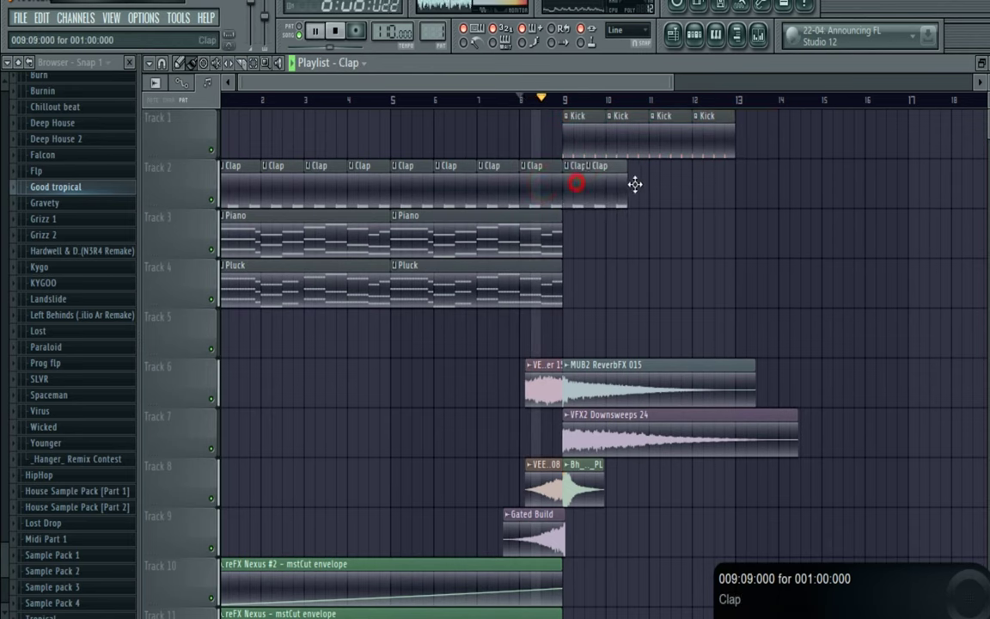
{"action": "mouse_move", "coordinate": [634, 184]}
{"action": "left_mouse_down"}
{"action": "mouse_move", "coordinate": [620, 186]}
{"action": "mouse_move", "coordinate": [704, 186]}
{"action": "mouse_move", "coordinate": [673, 246]}
{"action": "left_mouse_up"}
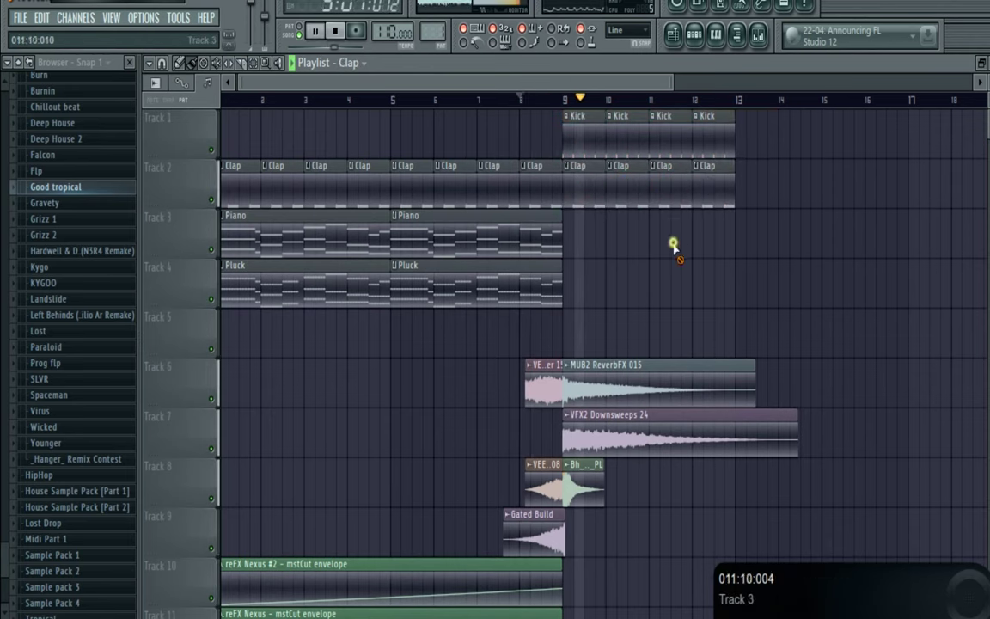
- Copy the four-bar Piano and Pluck clips on Tracks 3 and 4 to bar 9
{"action": "left_click_drag", "start_coordinate": [565, 234], "coordinate": [517, 280]}
{"action": "left_click_drag", "start_coordinate": [511, 276], "coordinate": [674, 278]}
{"action": "key", "text": "space"}
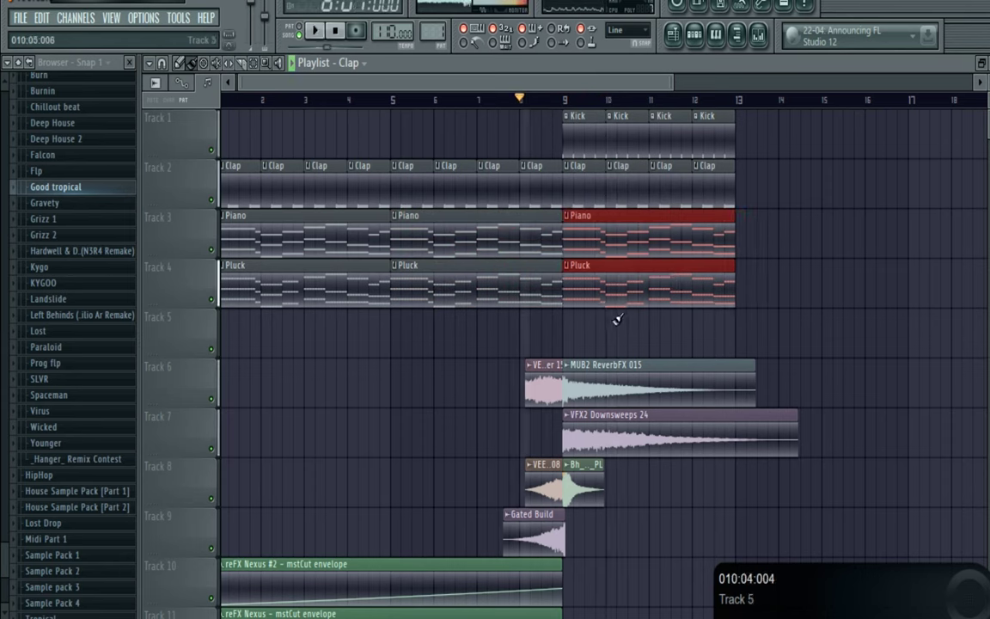
{"action": "left_click", "coordinate": [612, 324]}
{"action": "key", "text": "space"}
- Place the Kygo Sound pattern on Track 5 at bar 9 and add a second clip trimmed to bar 8 only
{"action": "left_click", "coordinate": [367, 65]}
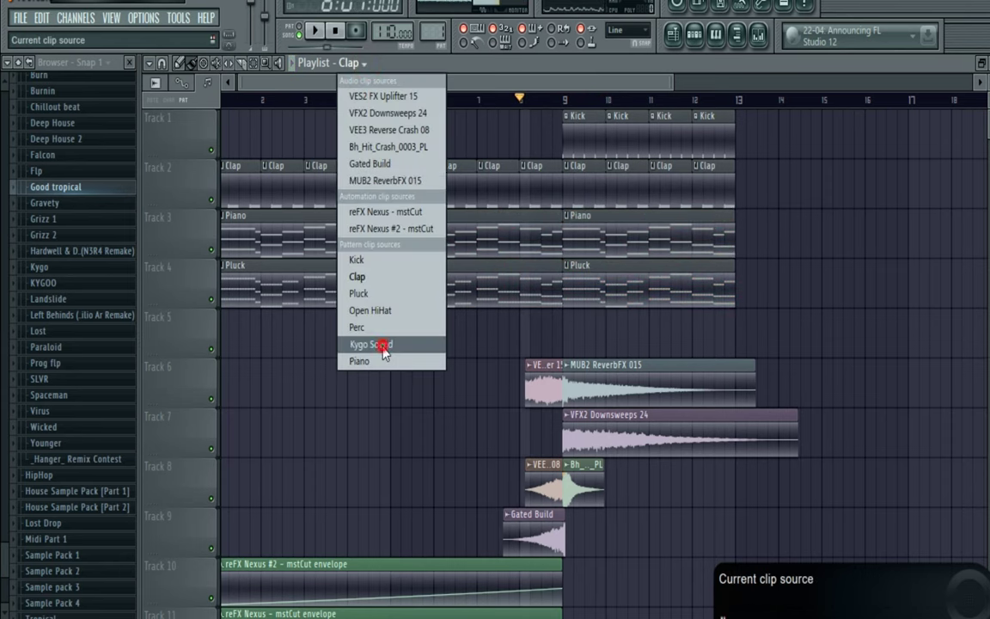
{"action": "left_click", "coordinate": [384, 345]}
{"action": "left_click", "coordinate": [585, 324]}
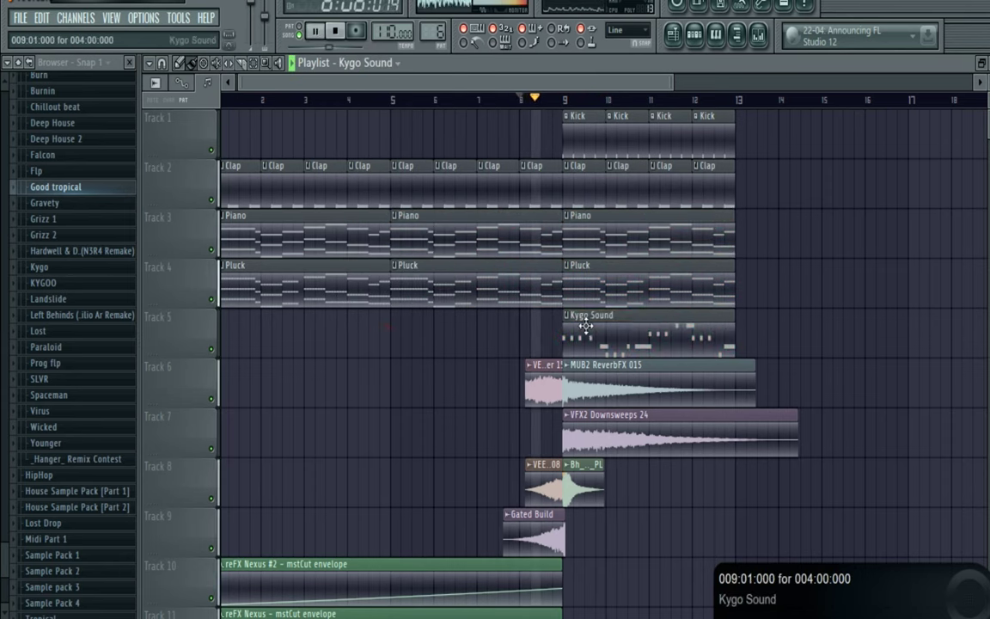
{"action": "left_click", "coordinate": [404, 332]}
{"action": "left_click_drag", "start_coordinate": [410, 331], "coordinate": [519, 336]}
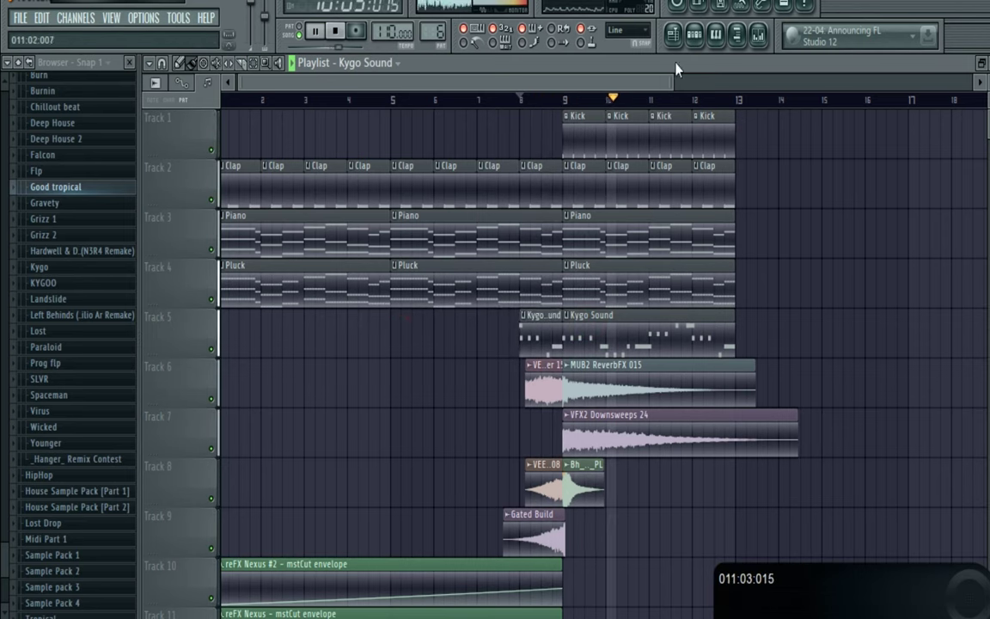
- Open the Kygo channel's Nexus plugin from the step sequencer and check the mixer levels
{"action": "left_click", "coordinate": [694, 36]}
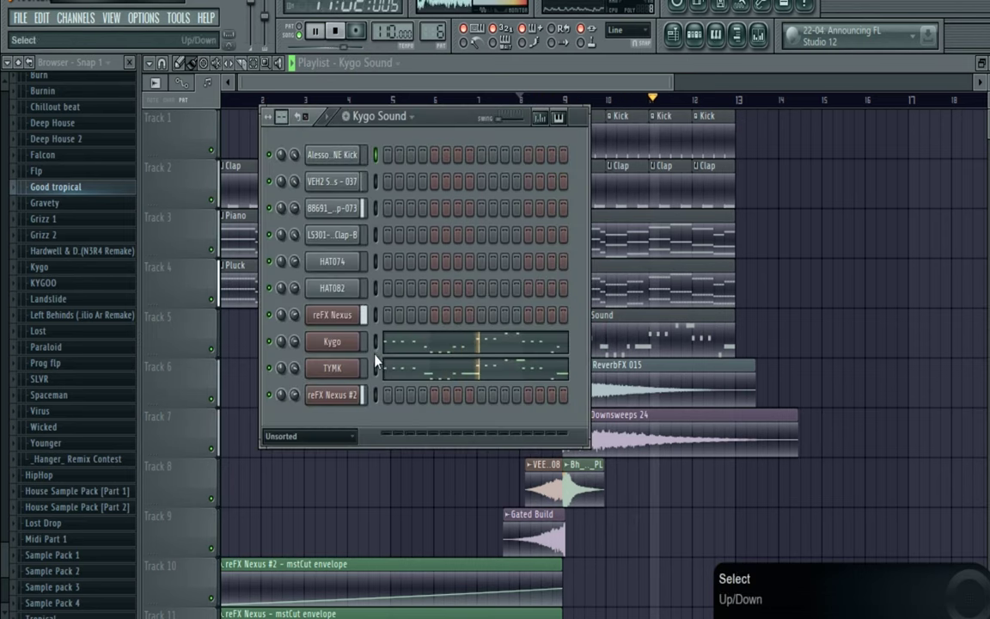
{"action": "left_click", "coordinate": [344, 345]}
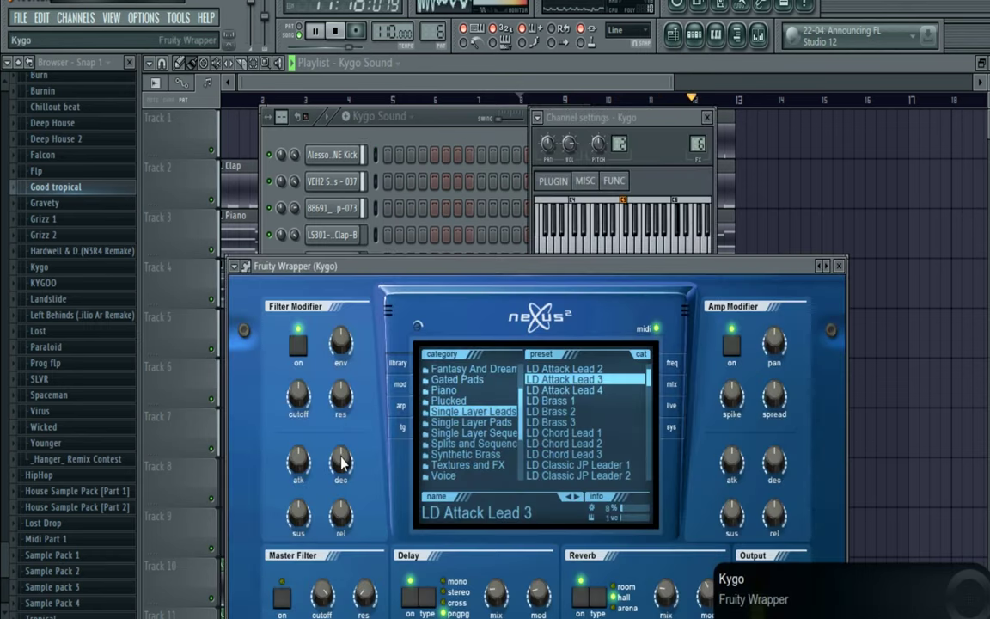
{"action": "left_click", "coordinate": [459, 120]}
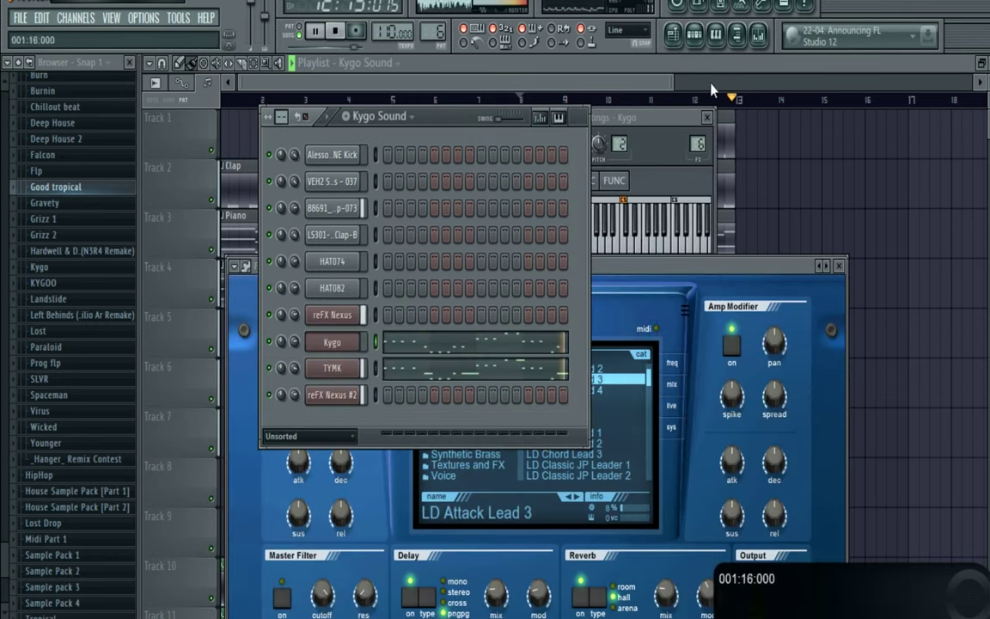
{"action": "left_click", "coordinate": [758, 33]}
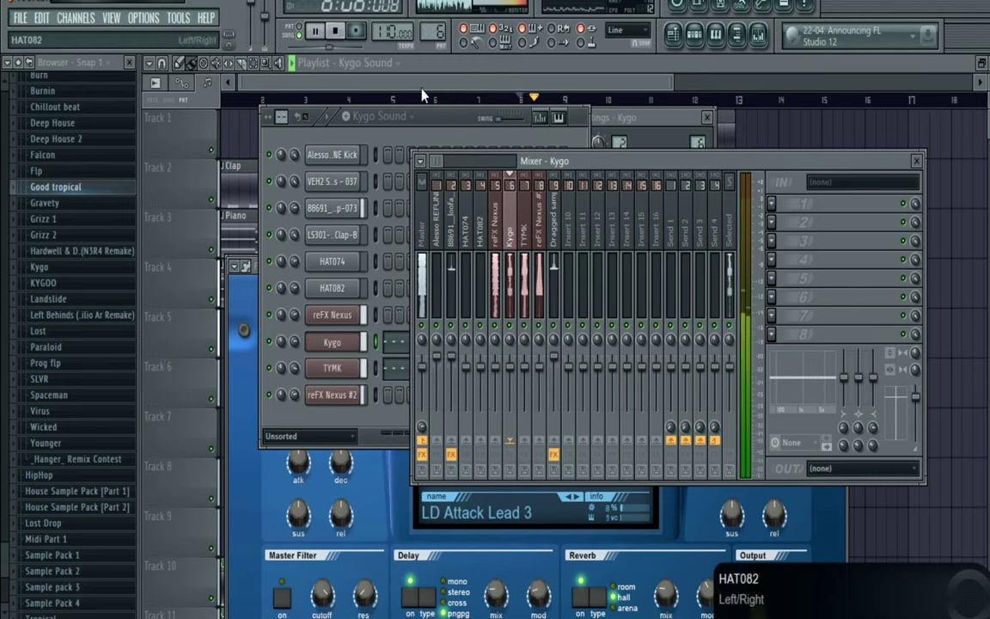
- Set the Nexus Master Filter cutoff to 127 on the Kygo and TYMK channels
{"action": "left_click_drag", "start_coordinate": [444, 117], "coordinate": [442, 123]}
{"action": "left_click", "coordinate": [352, 348]}
{"action": "left_click", "coordinate": [354, 351]}
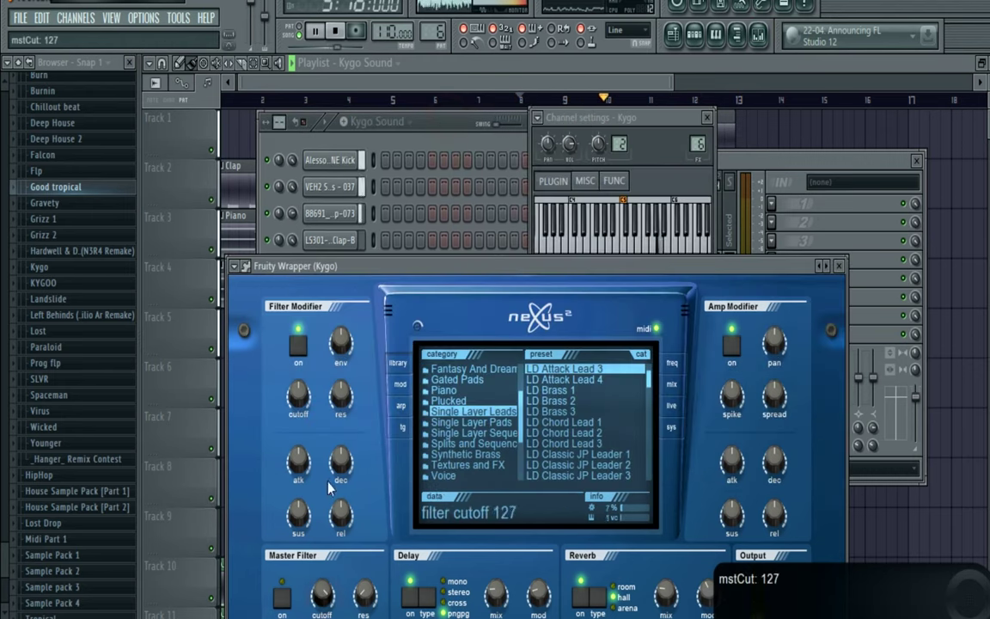
{"action": "left_click", "coordinate": [455, 119]}
{"action": "left_click", "coordinate": [343, 380]}
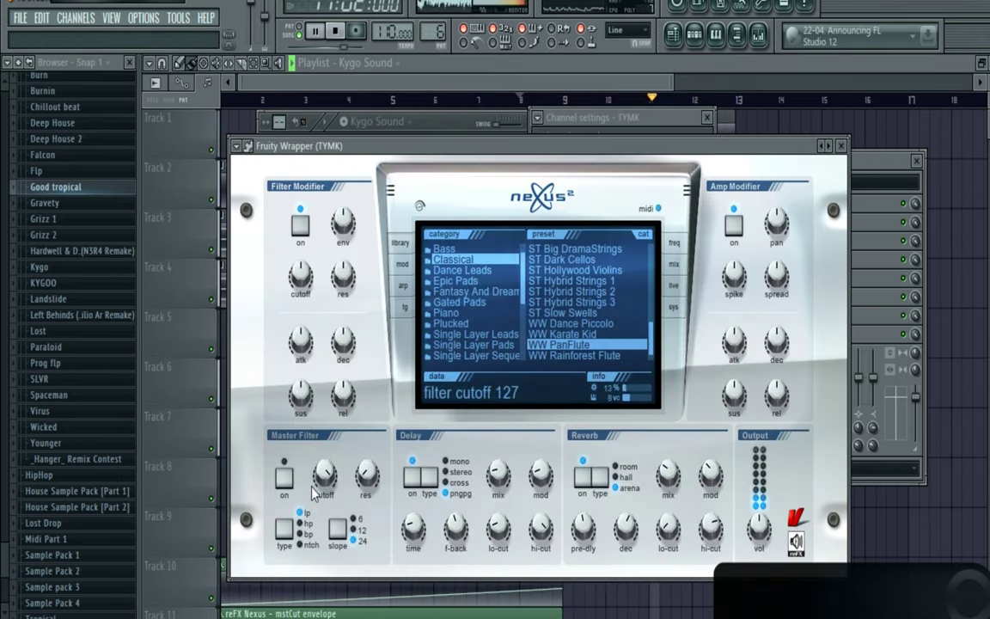
- Enable the TYMK Nexus master filter, set its cutoff to 127 and create an automation clip for that cutoff
{"action": "left_click", "coordinate": [284, 479]}
{"action": "left_click_drag", "start_coordinate": [320, 531], "coordinate": [320, 520]}
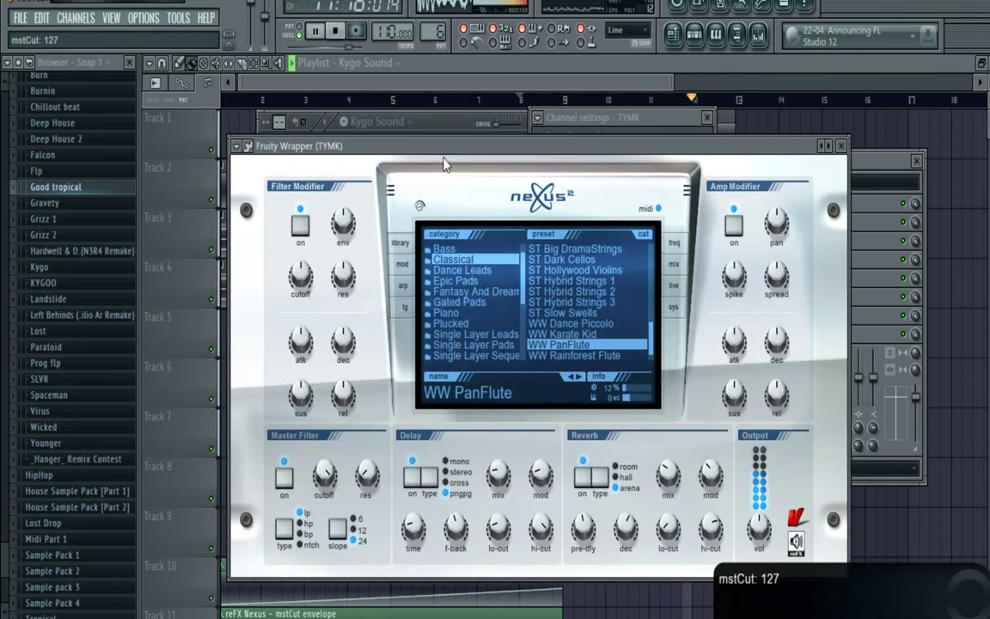
{"action": "left_click", "coordinate": [448, 118]}
{"action": "left_click_drag", "start_coordinate": [288, 83], "coordinate": [224, 84]}
{"action": "left_click", "coordinate": [183, 21]}
{"action": "mouse_move", "coordinate": [227, 196]}
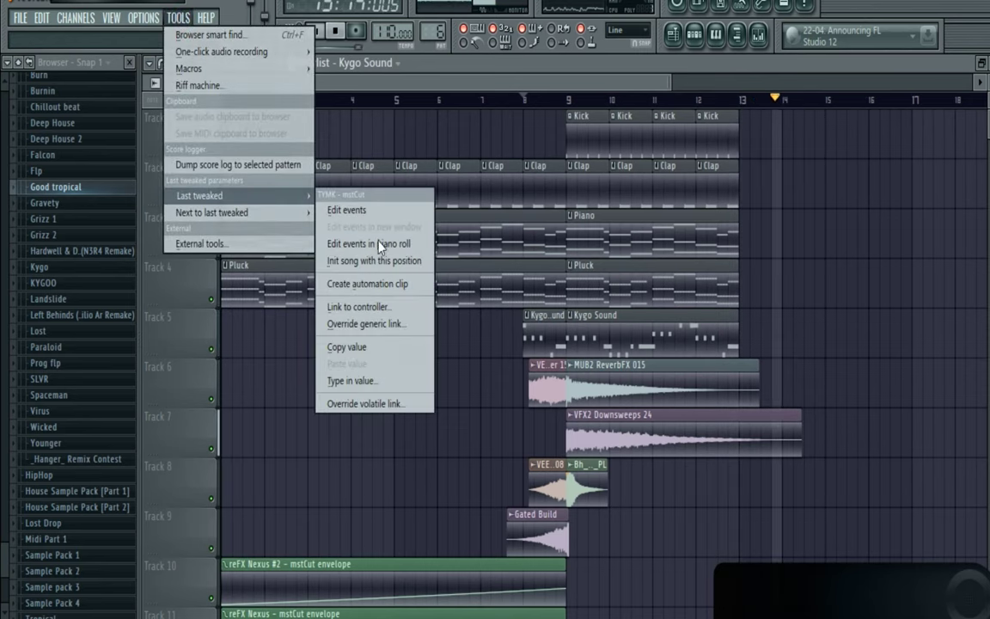
{"action": "left_click", "coordinate": [387, 286]}
{"action": "left_click", "coordinate": [178, 18]}
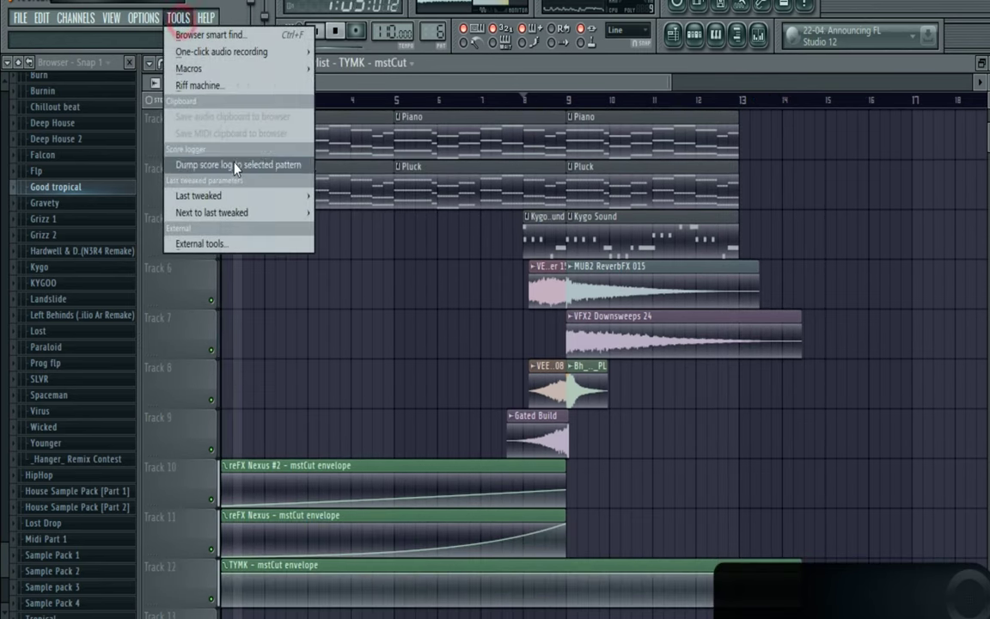
{"action": "mouse_move", "coordinate": [273, 215]}
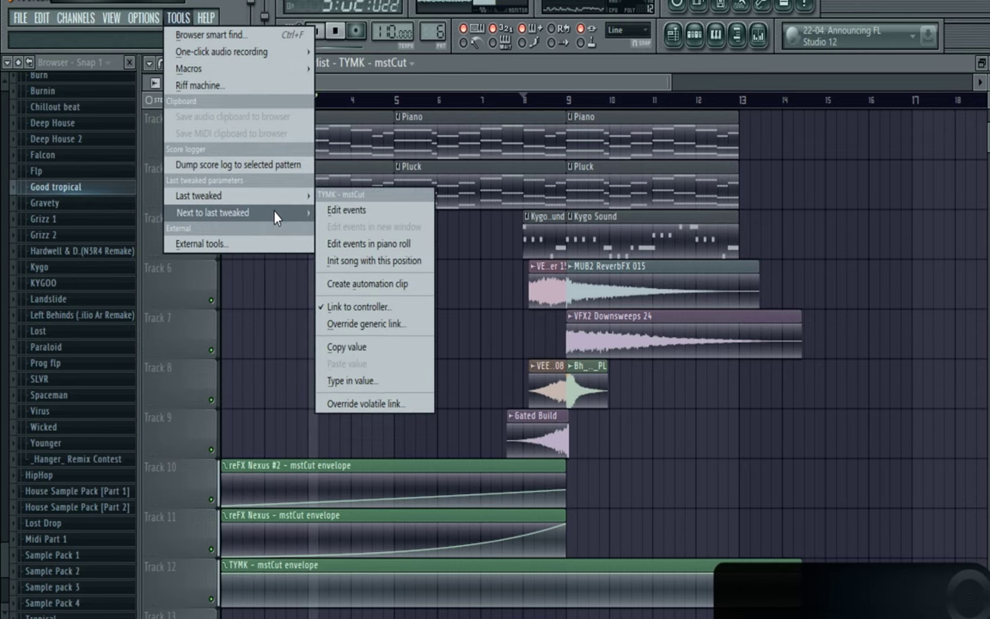
- Filter the step sequencer to the Unsorted channel group and return to the playlist
{"action": "left_click", "coordinate": [694, 34]}
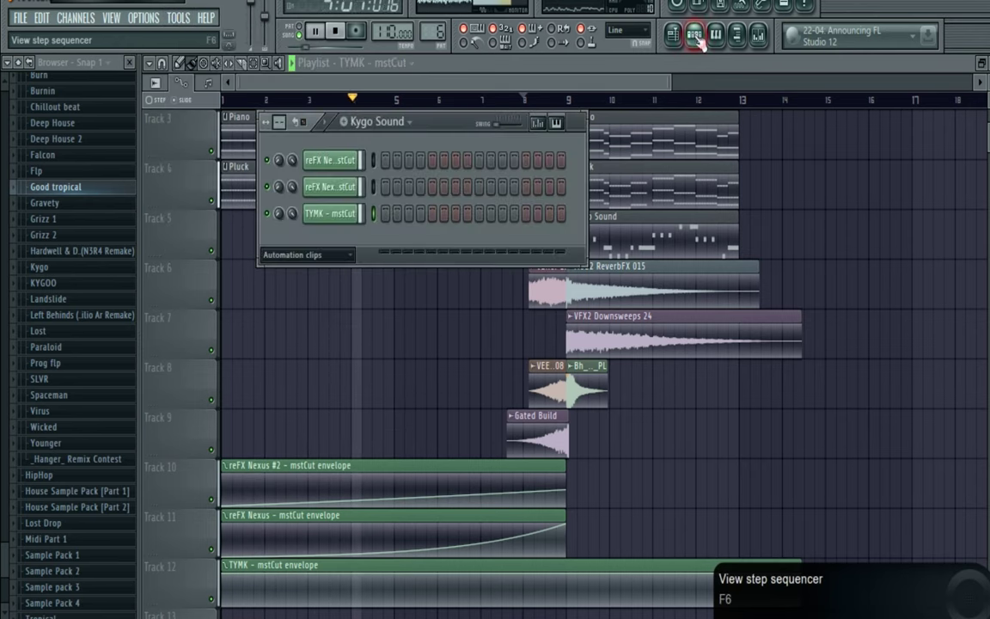
{"action": "left_click", "coordinate": [324, 256]}
{"action": "left_click", "coordinate": [312, 327]}
{"action": "right_click", "coordinate": [733, 451]}
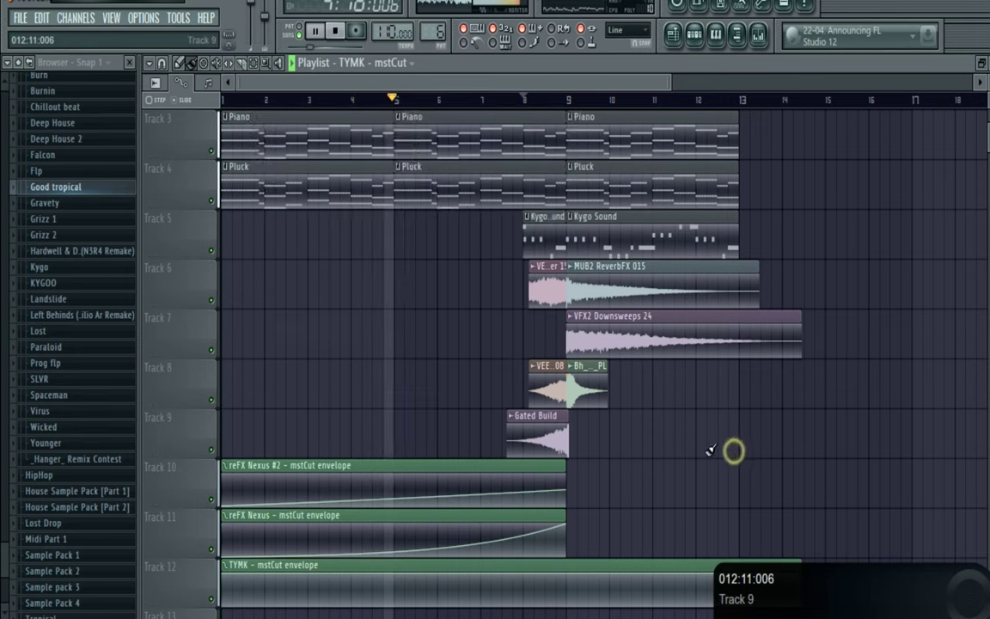
- Add a point at bar 9 in the TYMK cutoff envelope, lower its first point to 0% and set the tension between them to 100%
{"action": "scroll", "coordinate": [688, 441], "scroll_direction": "down", "scroll_amount": 3}
{"action": "right_click", "coordinate": [565, 433]}
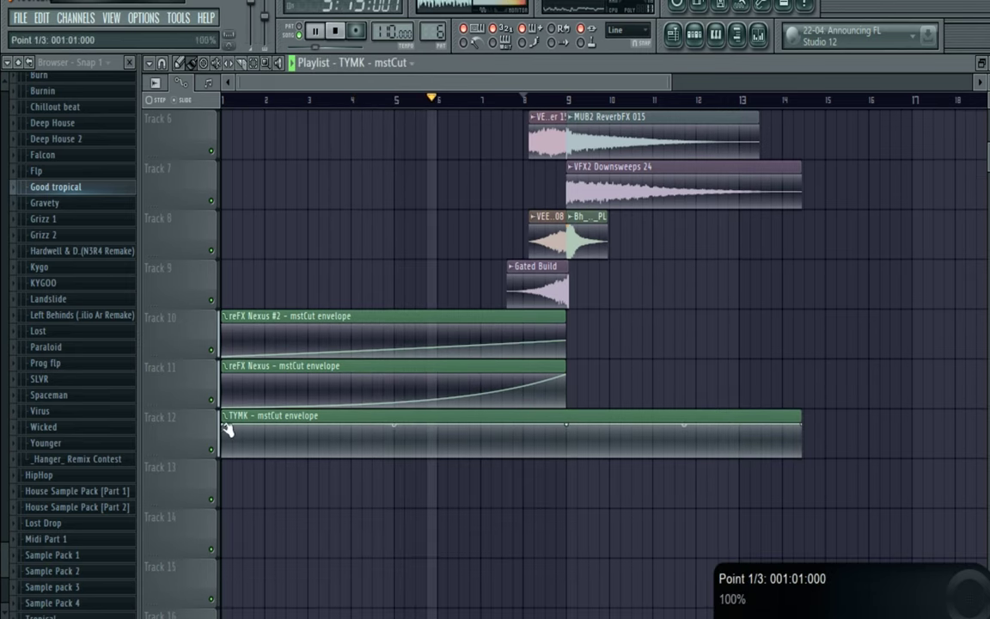
{"action": "left_click_drag", "start_coordinate": [228, 425], "coordinate": [232, 484]}
{"action": "left_click_drag", "start_coordinate": [393, 440], "coordinate": [395, 482]}
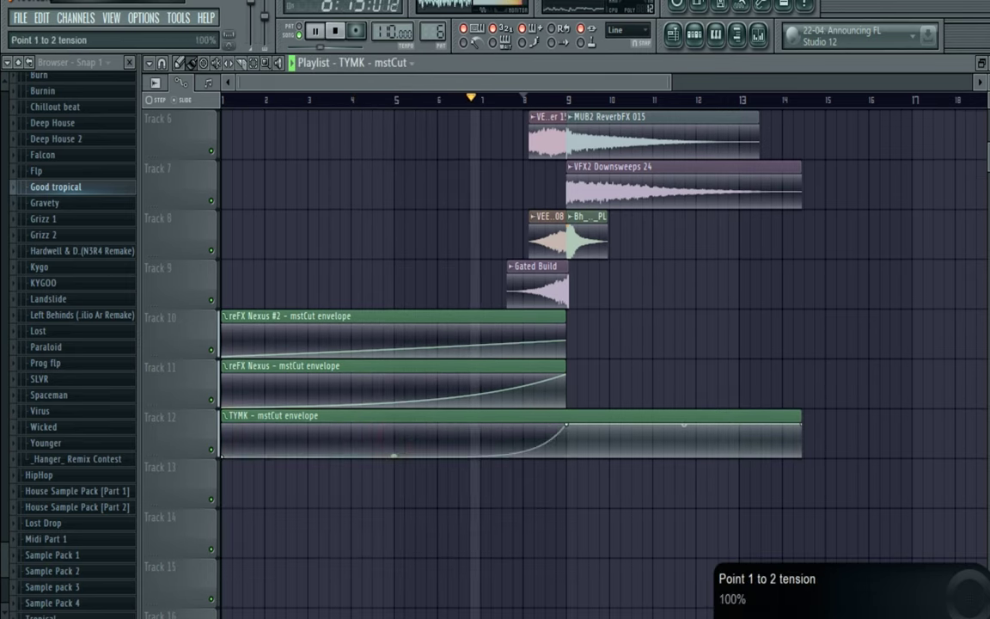
- Try to automate the Kygo channel's mstFlt parameter with an envelope that curves up to its maximum at bar 9
{"action": "scroll", "coordinate": [619, 318], "scroll_direction": "up", "scroll_amount": 4}
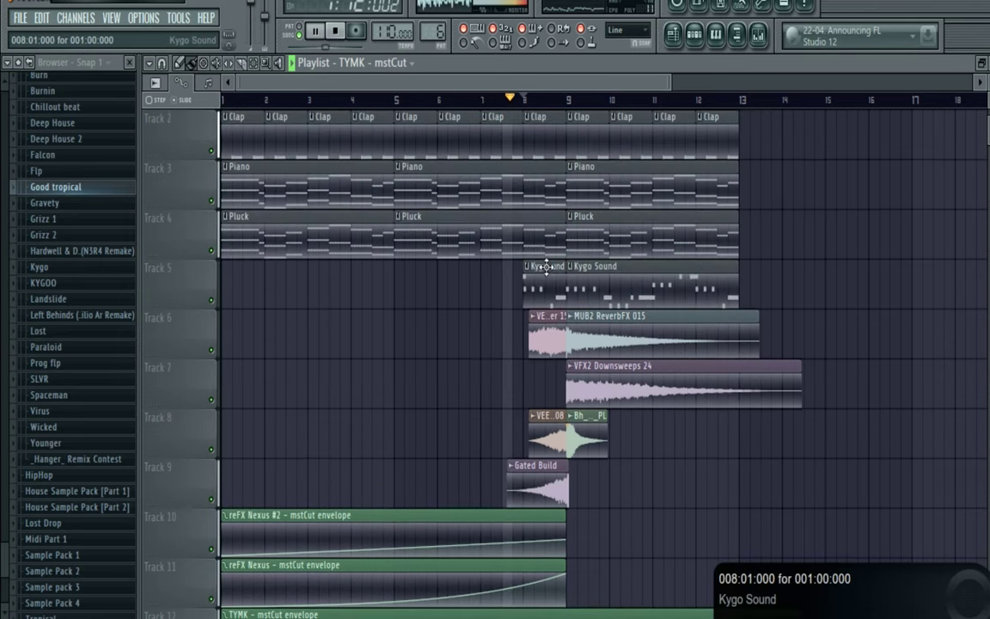
{"action": "left_click", "coordinate": [695, 34]}
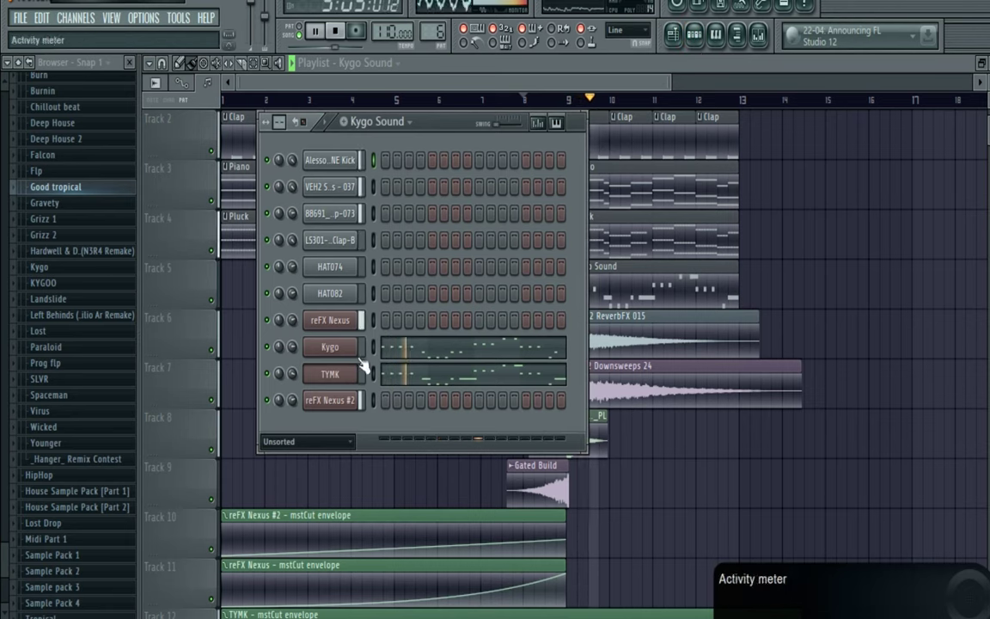
{"action": "left_click", "coordinate": [327, 349]}
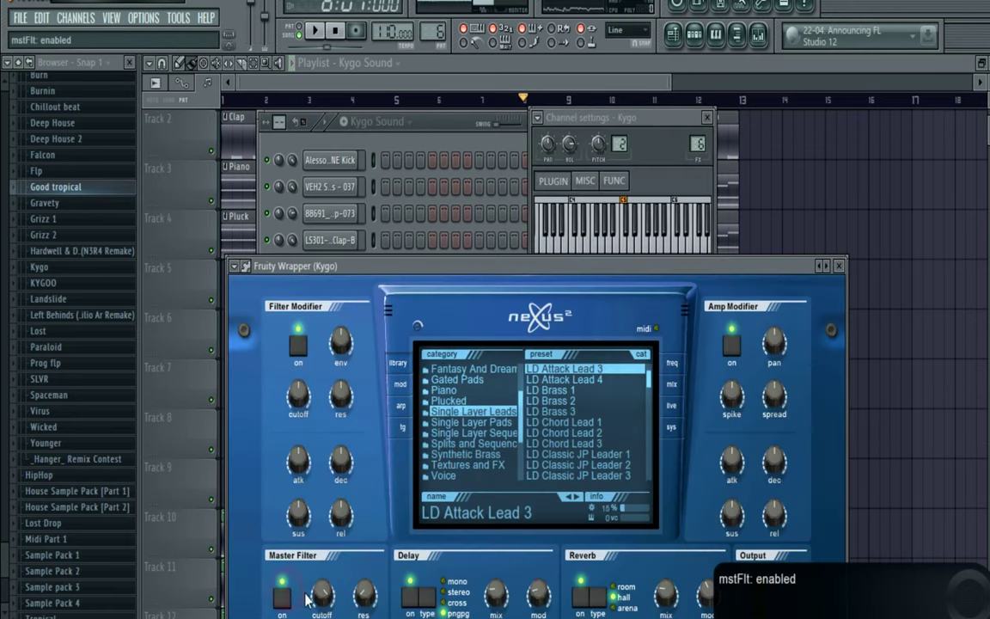
{"action": "left_click", "coordinate": [191, 18]}
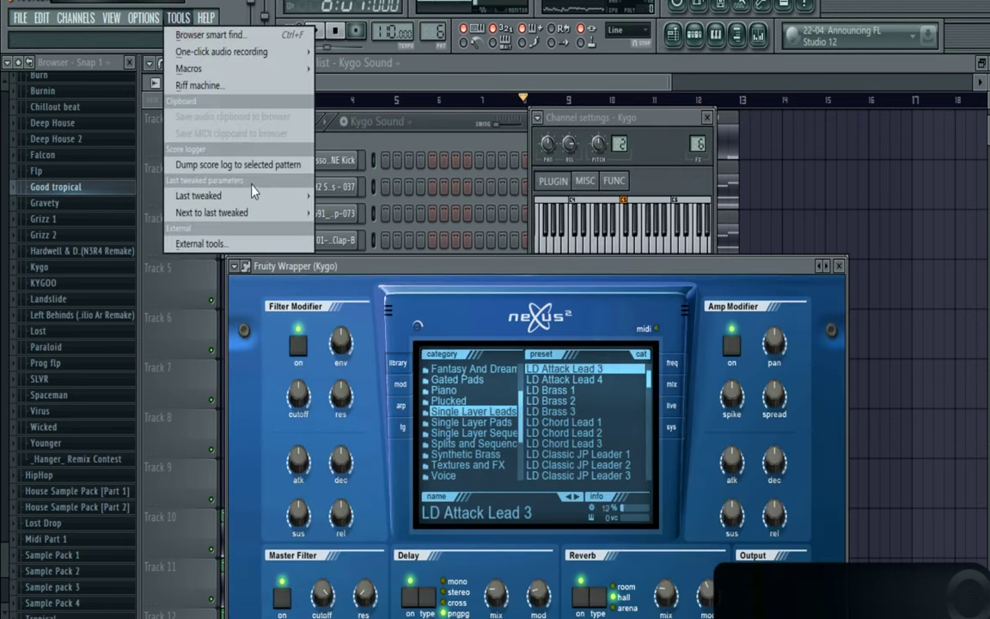
{"action": "mouse_move", "coordinate": [254, 195]}
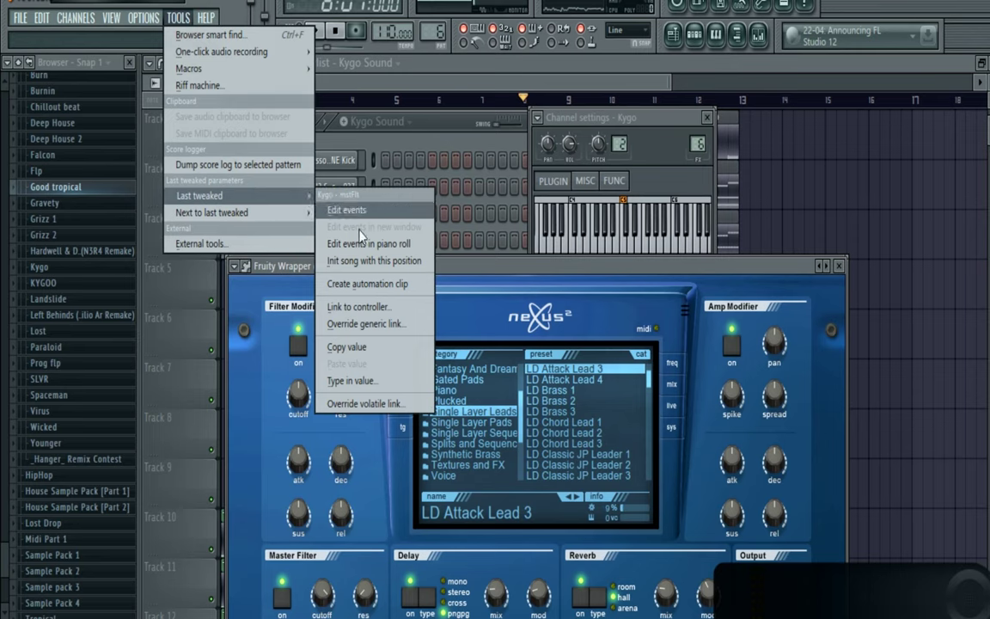
{"action": "left_click", "coordinate": [368, 283]}
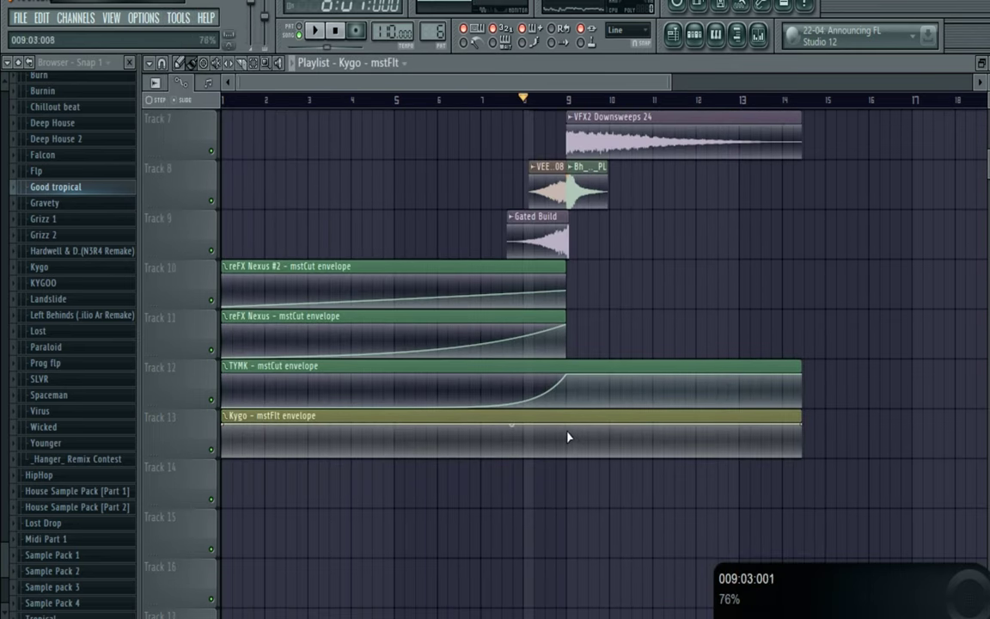
{"action": "left_click", "coordinate": [224, 423]}
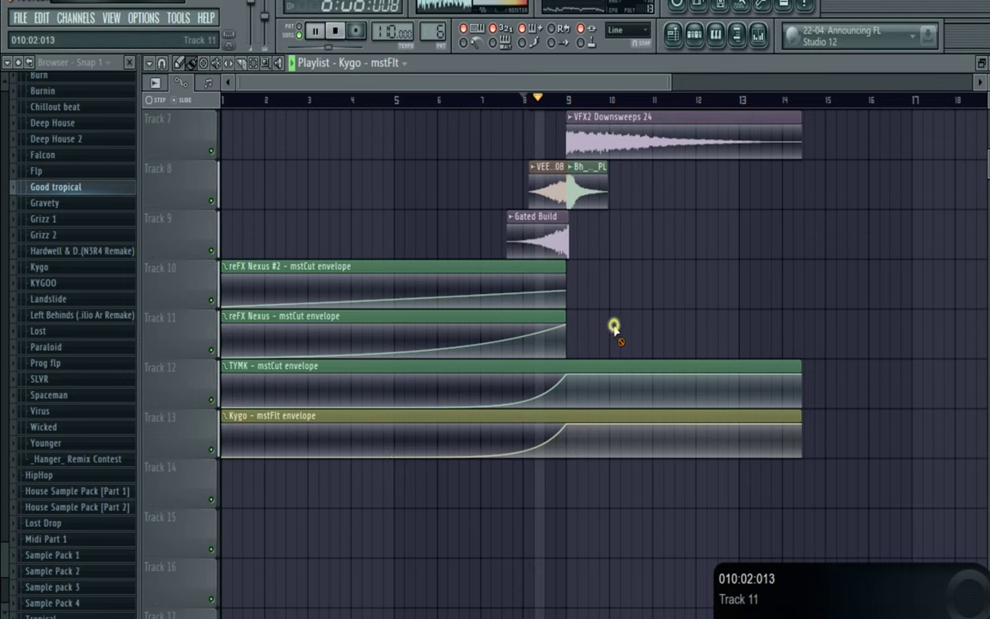
- Play the song from midway through bar 7 and reopen the Kygo channel's Nexus plugin from the Unsorted channels
{"action": "left_click", "coordinate": [504, 97]}
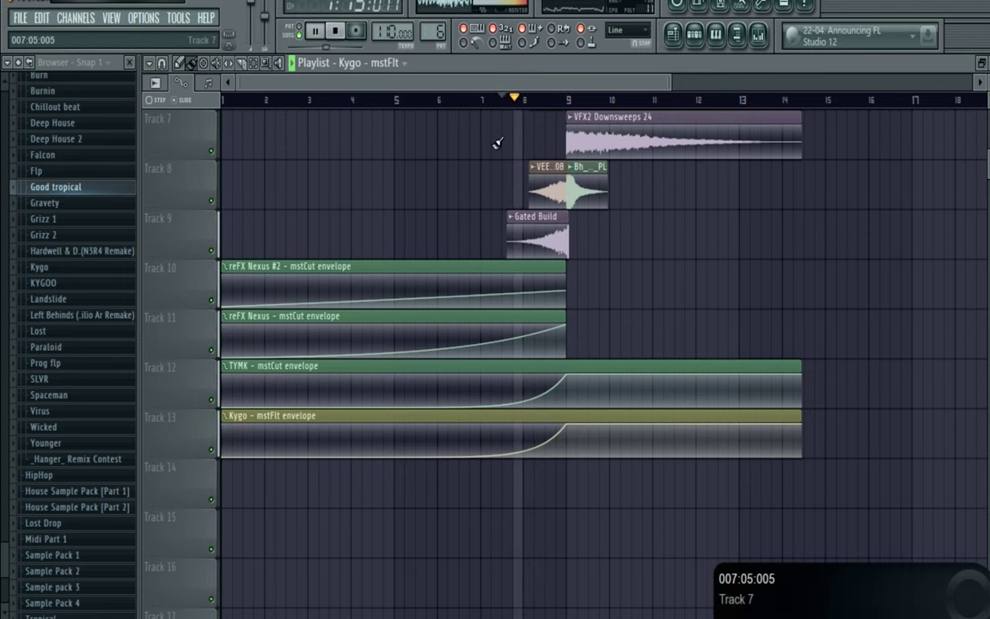
{"action": "scroll", "coordinate": [501, 180], "scroll_direction": "up", "scroll_amount": 2}
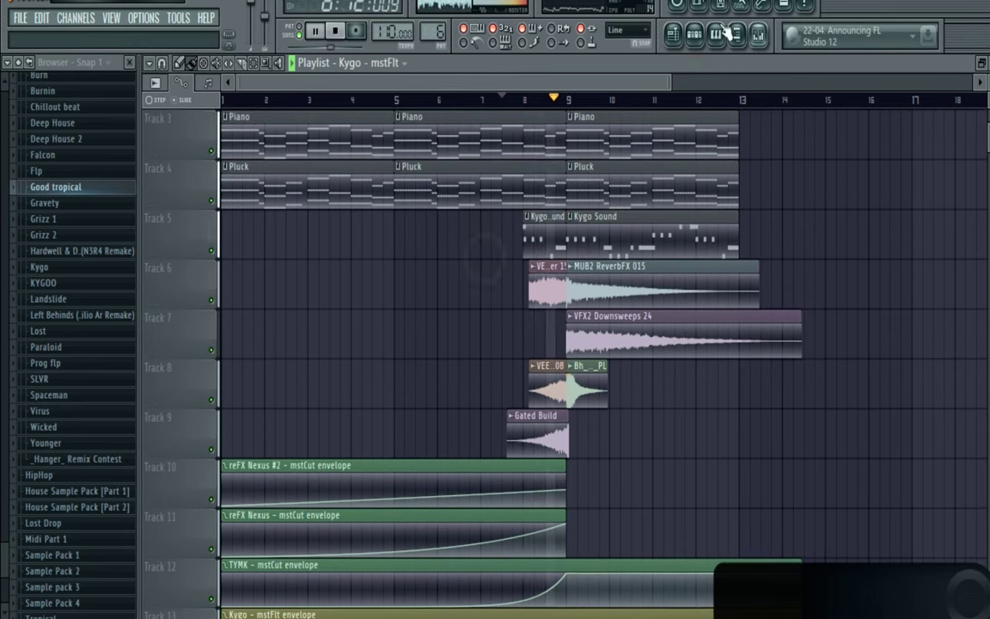
{"action": "key", "text": "F6"}
{"action": "left_click", "coordinate": [331, 281]}
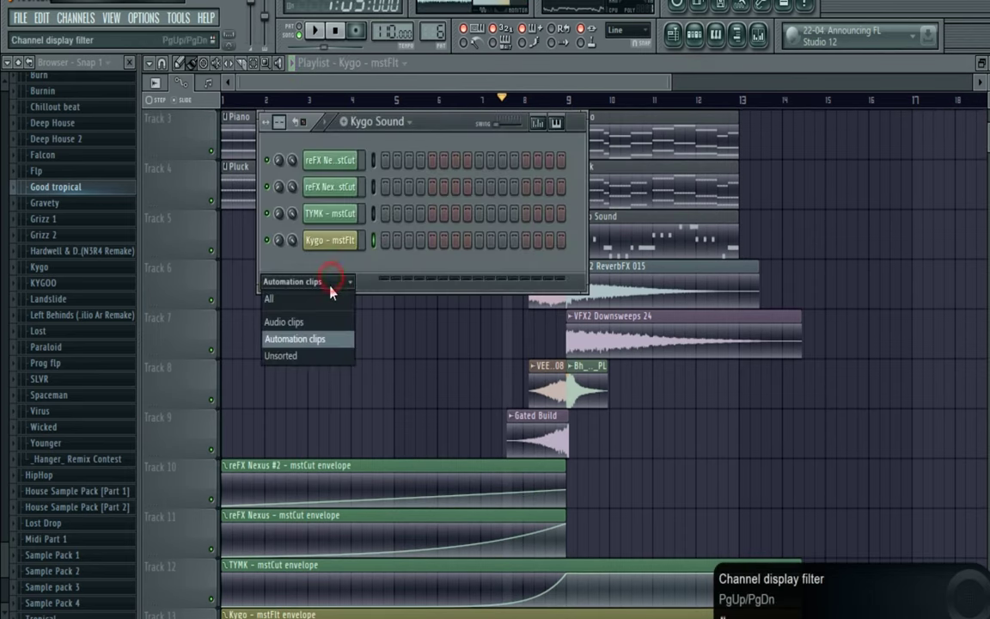
{"action": "left_click", "coordinate": [301, 355]}
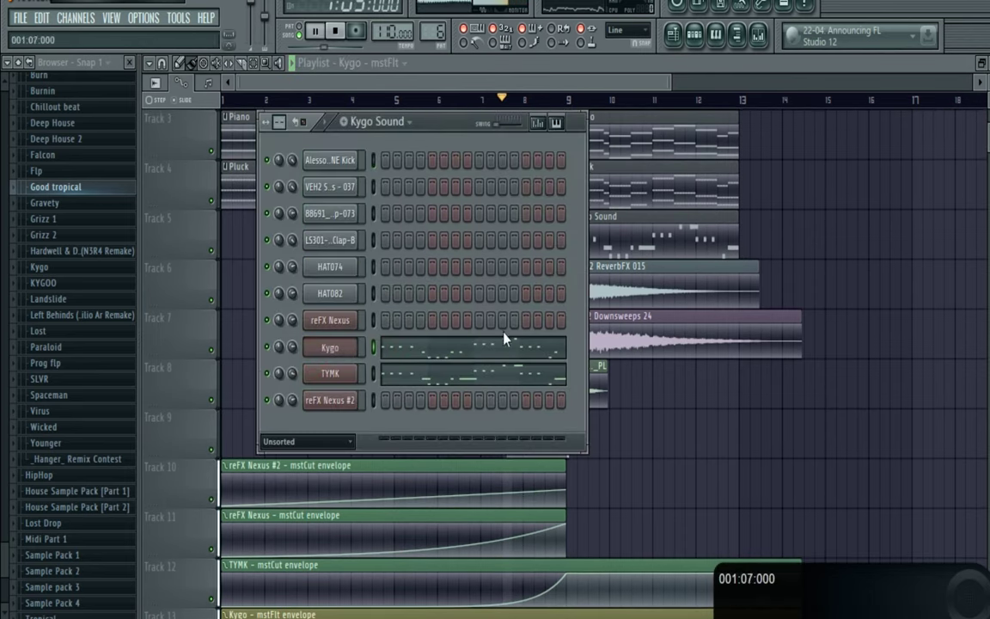
{"action": "left_click", "coordinate": [358, 354]}
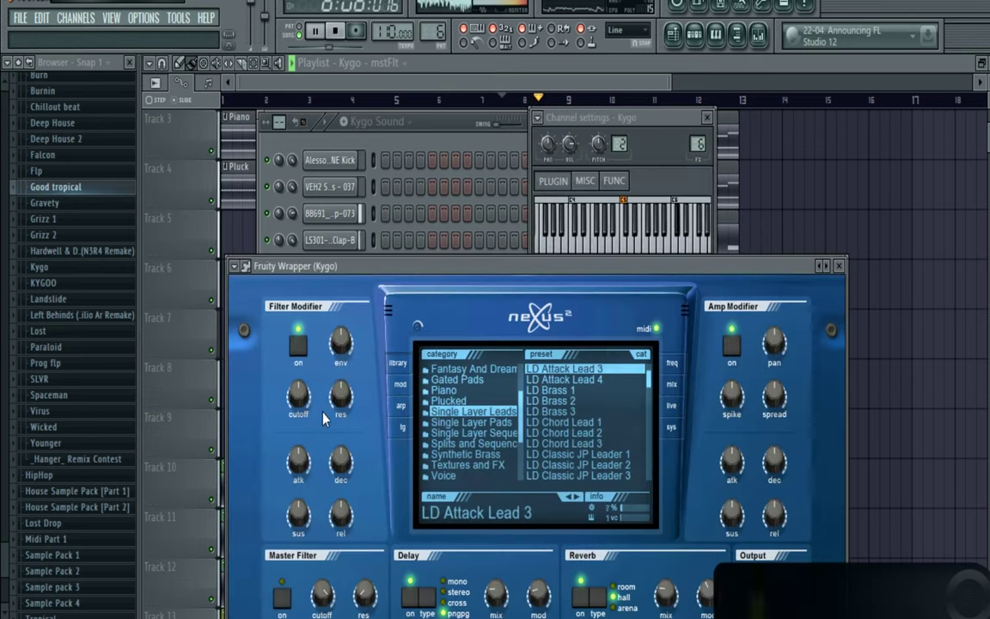
- Remove the Kygo mstFlt automation clip from Track 13 and restart playback
{"action": "left_click", "coordinate": [322, 593]}
{"action": "key", "text": "space"}
{"action": "left_click", "coordinate": [946, 322]}
{"action": "scroll", "coordinate": [593, 413], "scroll_direction": "down", "scroll_amount": 3}
{"action": "key", "text": "space"}
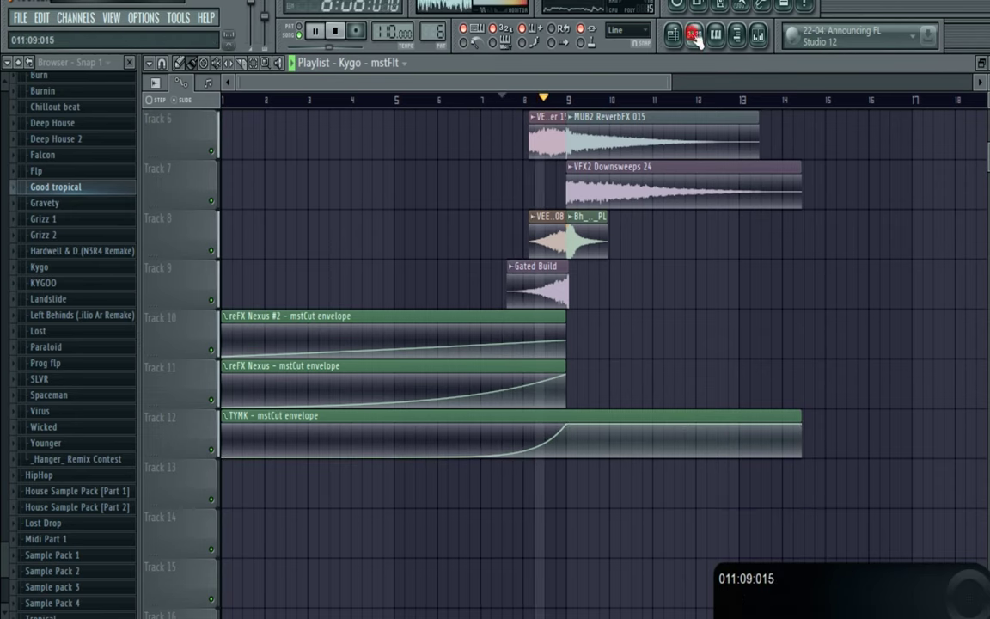
- Tweak the master filter cutoff in the Kygo channel's Nexus and create an automation clip for it
{"action": "key", "text": "F6"}
{"action": "left_click", "coordinate": [331, 348]}
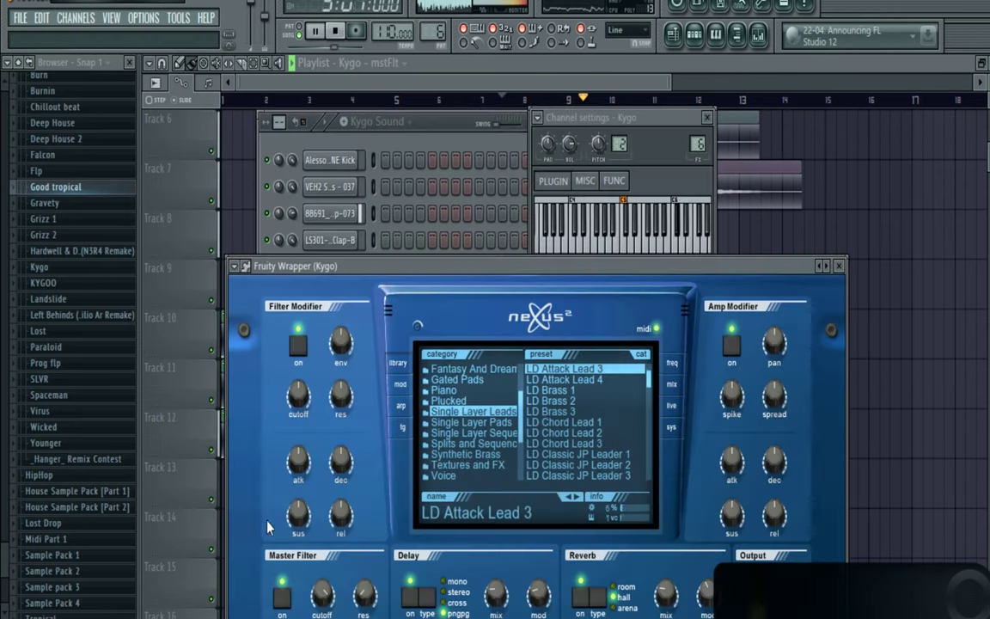
{"action": "left_click_drag", "start_coordinate": [332, 561], "coordinate": [333, 546]}
{"action": "left_click", "coordinate": [894, 281]}
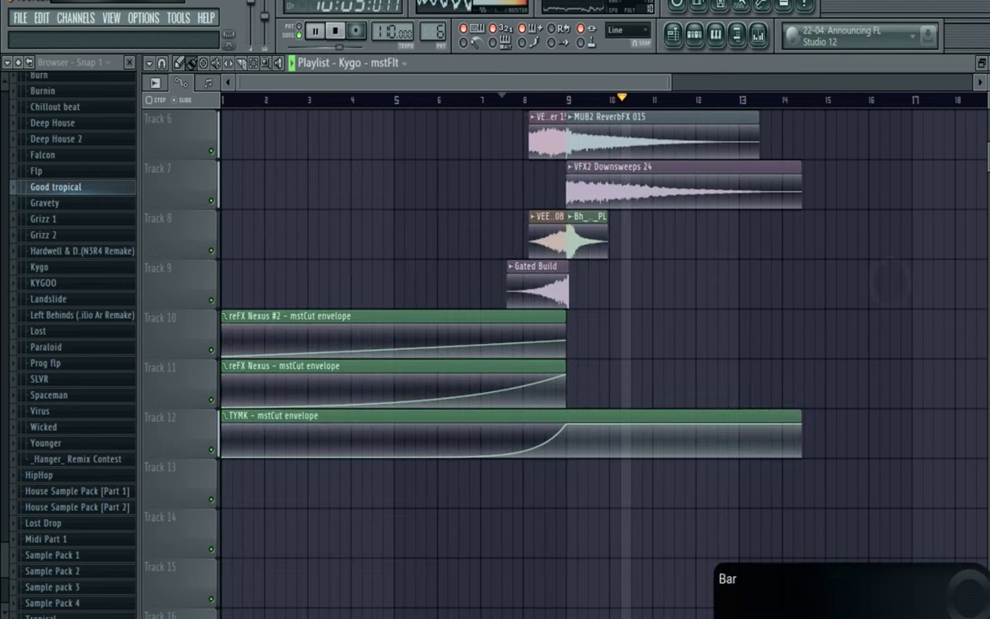
{"action": "left_click", "coordinate": [175, 18]}
{"action": "mouse_move", "coordinate": [241, 197]}
{"action": "left_click", "coordinate": [378, 283]}
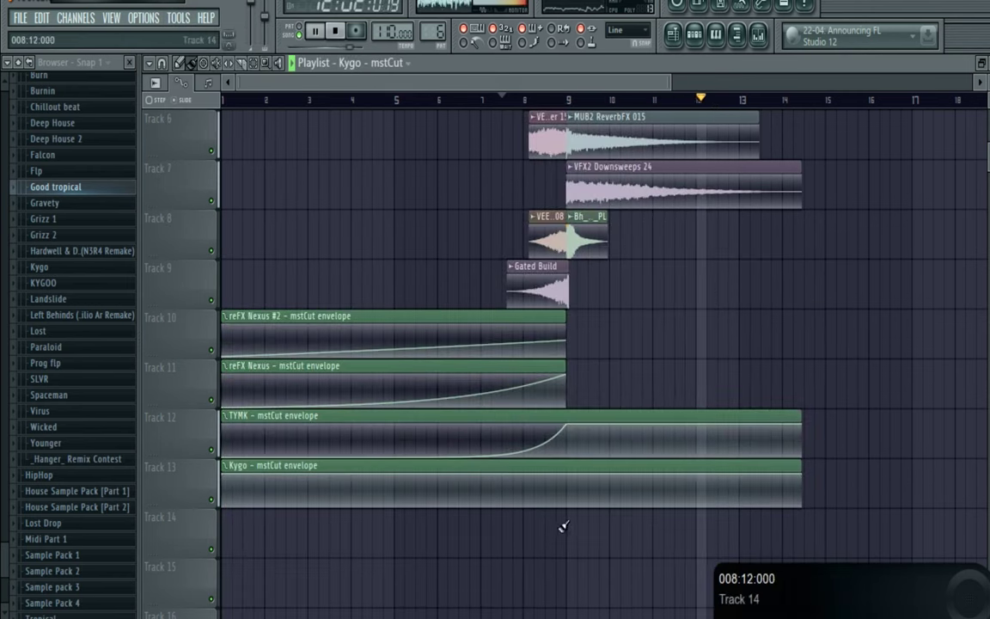
- Shape the Kygo cutoff envelope from 0% to full at bar 9, end both lead envelopes at bar 14 and start their rises at bar 8
{"action": "right_click", "coordinate": [559, 491]}
{"action": "left_click_drag", "start_coordinate": [228, 479], "coordinate": [367, 513]}
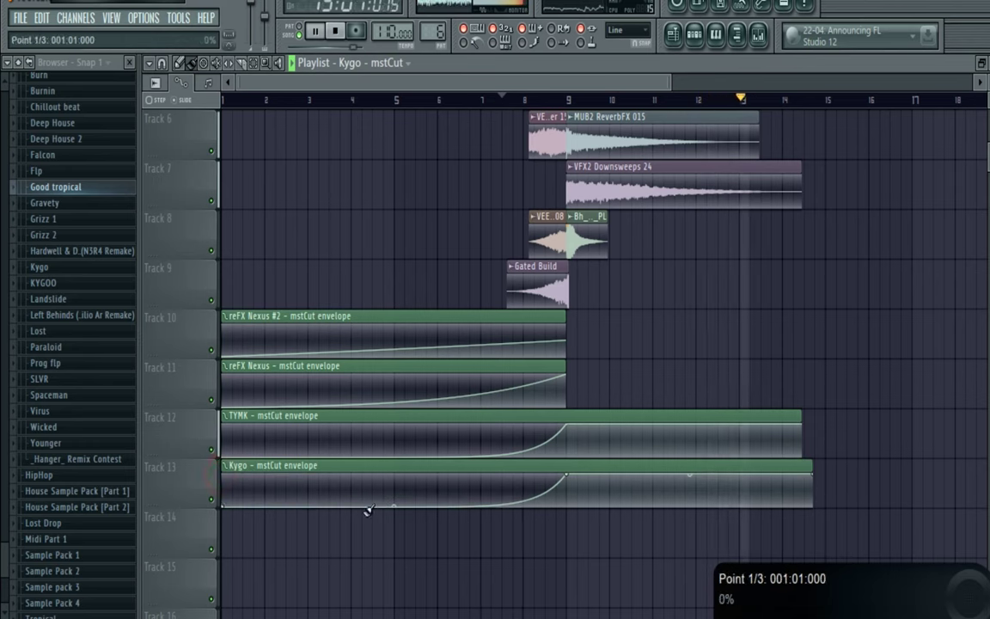
{"action": "left_click_drag", "start_coordinate": [813, 473], "coordinate": [781, 471]}
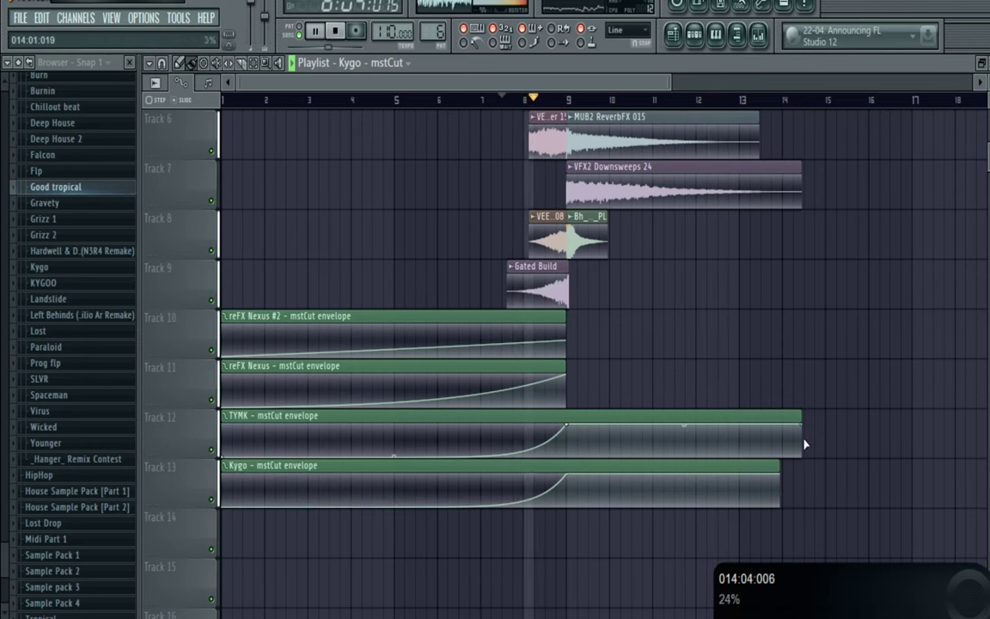
{"action": "left_click_drag", "start_coordinate": [802, 424], "coordinate": [780, 421]}
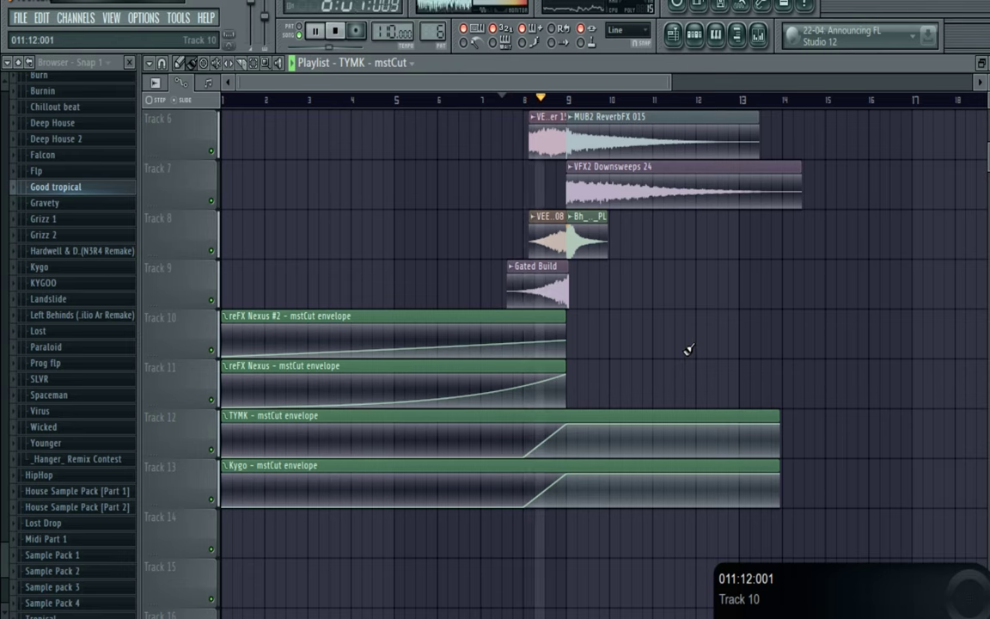
- Bend the TYMK and Kygo cutoff ramps between bars 8 and 9 into fast-rising curves and play back the drop
{"action": "scroll", "coordinate": [686, 348], "scroll_direction": "up", "scroll_amount": 3}
{"action": "key", "text": "space"}
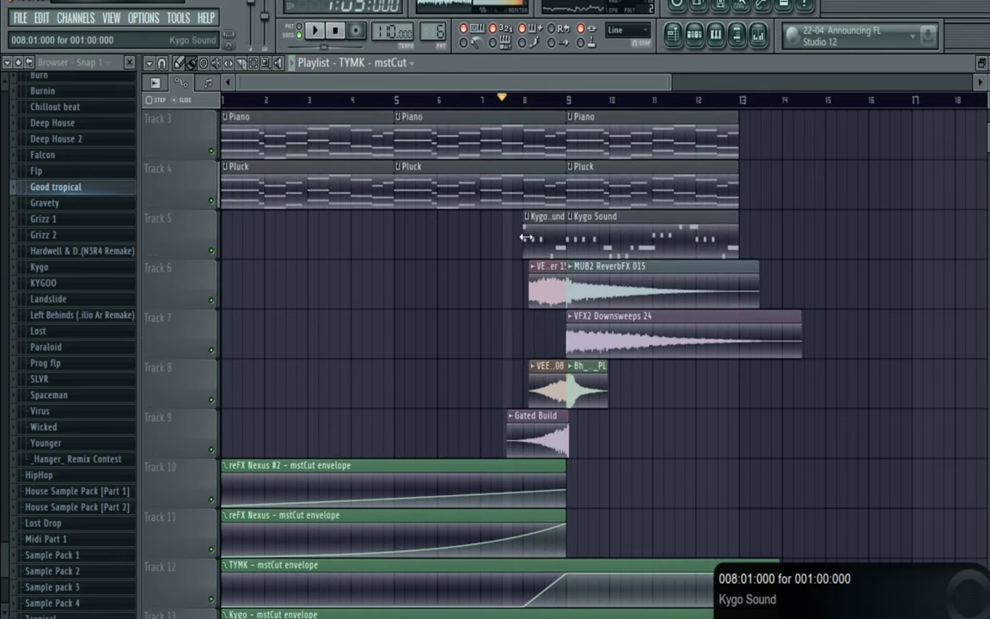
{"action": "scroll", "coordinate": [554, 490], "scroll_direction": "down", "scroll_amount": 2}
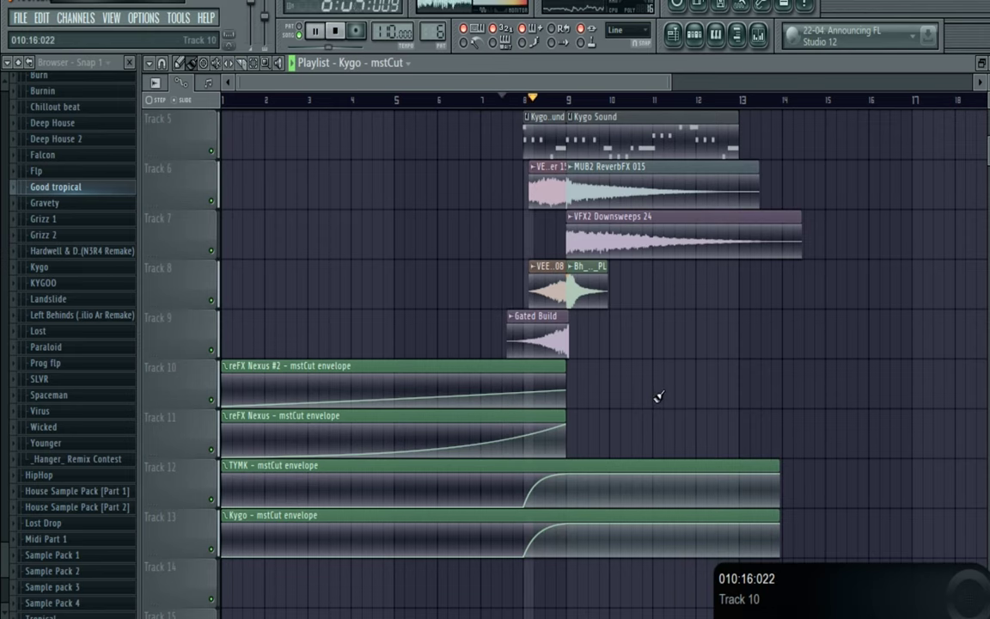
{"action": "scroll", "coordinate": [649, 400], "scroll_direction": "up", "scroll_amount": 2}
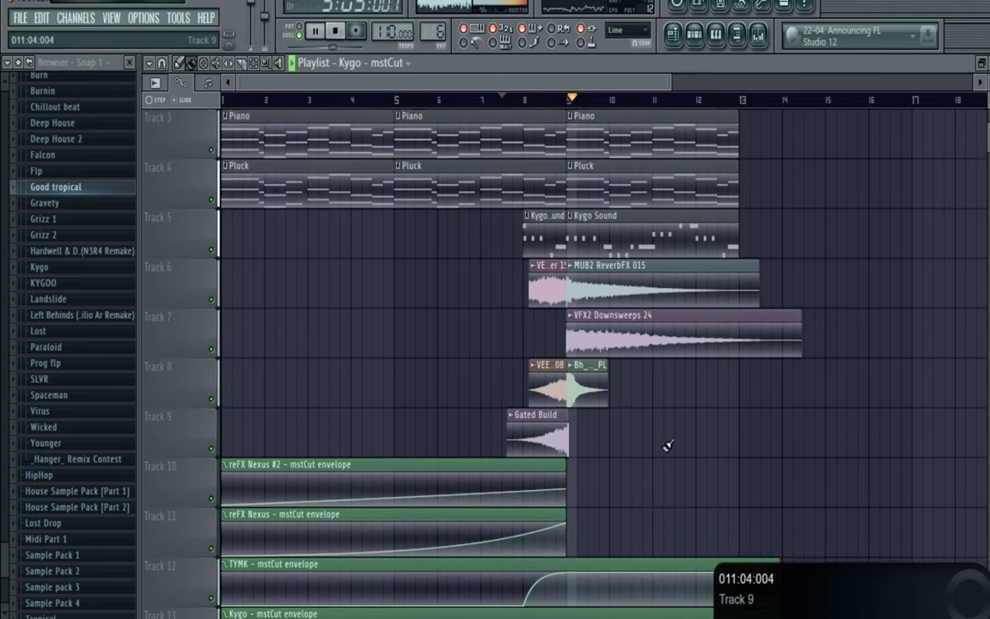
{"action": "scroll", "coordinate": [756, 378], "scroll_direction": "up", "scroll_amount": 2}
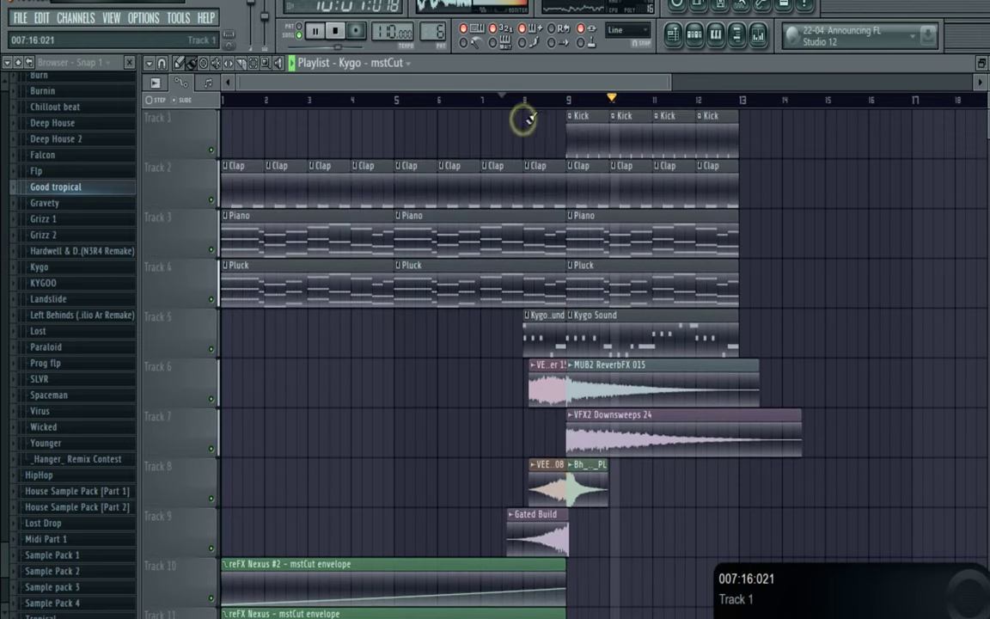
{"action": "left_click", "coordinate": [694, 38]}
{"action": "left_click", "coordinate": [402, 426]}
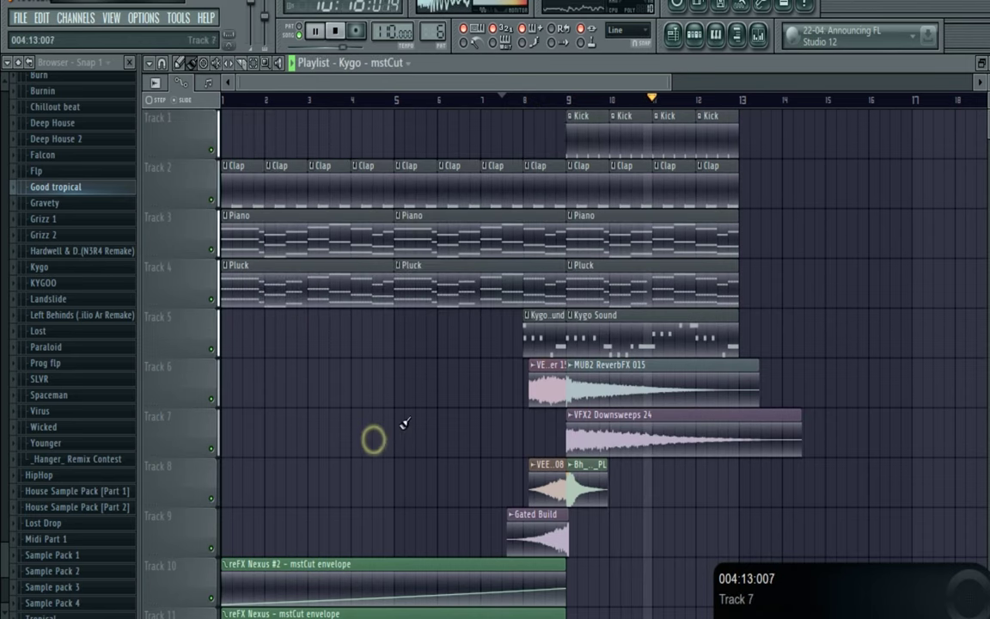
- Extend the reFX Nexus and reFX Nexus #2 cutoff envelopes to bar 14, raising the #2 envelope to 100% from bar 9
{"action": "scroll", "coordinate": [482, 447], "scroll_direction": "down", "scroll_amount": 2}
{"action": "scroll", "coordinate": [584, 508], "scroll_direction": "down", "scroll_amount": 3}
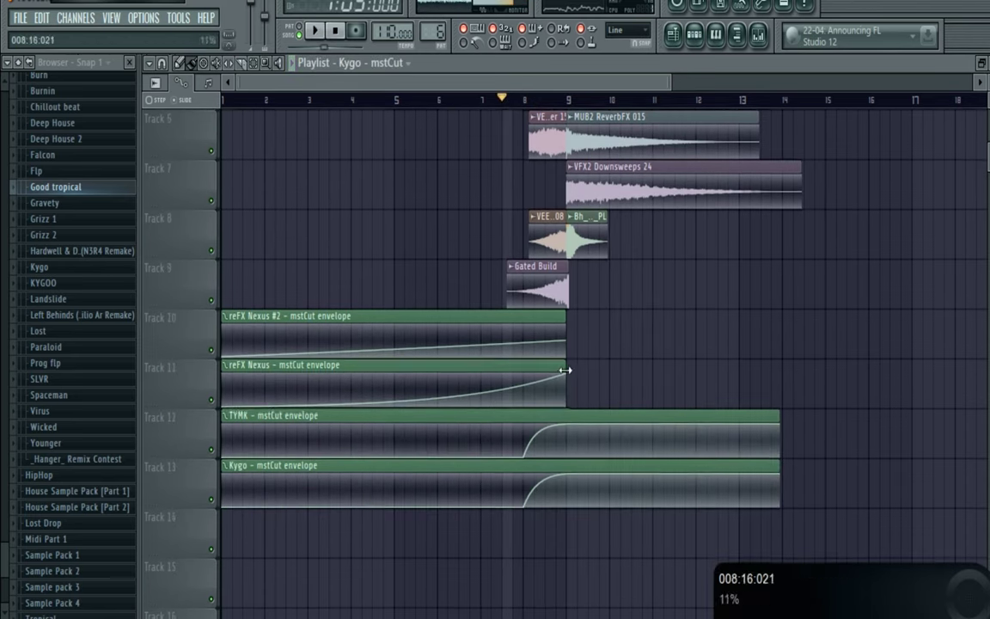
{"action": "left_click_drag", "start_coordinate": [570, 367], "coordinate": [775, 336]}
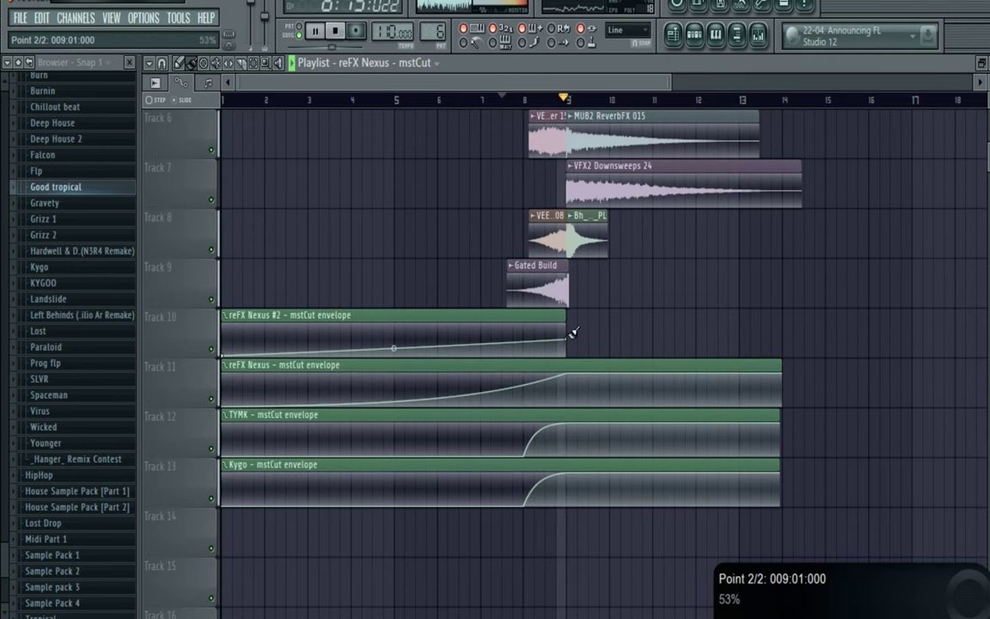
{"action": "left_click_drag", "start_coordinate": [567, 316], "coordinate": [790, 296]}
{"action": "left_click_drag", "start_coordinate": [566, 340], "coordinate": [570, 325]}
{"action": "right_click", "coordinate": [761, 323]}
{"action": "left_click_drag", "start_coordinate": [778, 318], "coordinate": [781, 323]}
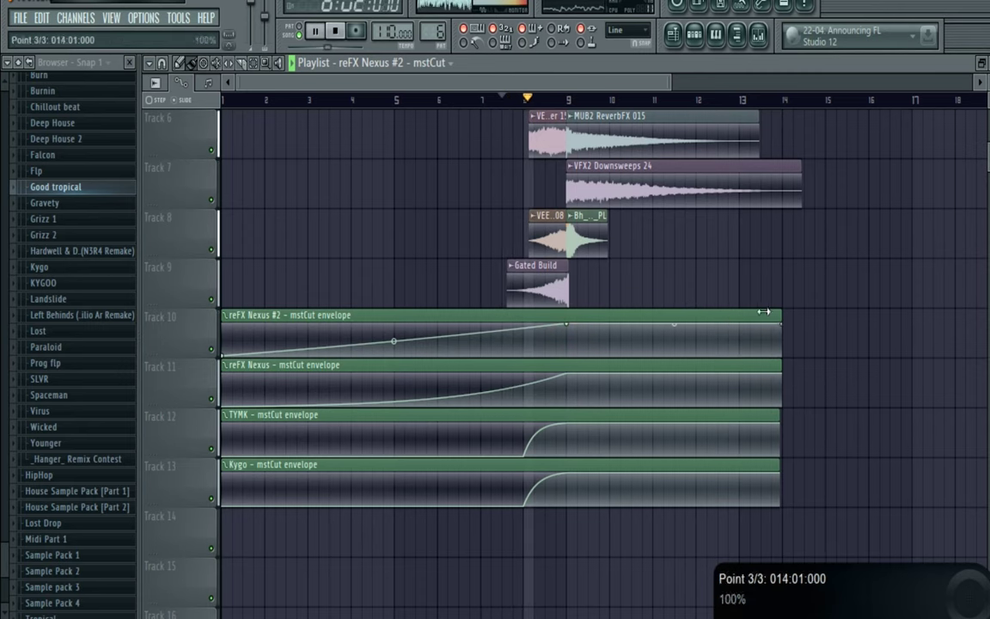
- Bend the reFX Nexus #2 cutoff ramp into a slow-rising curve, raise its start point slightly and play back the drop
{"action": "left_click_drag", "start_coordinate": [393, 342], "coordinate": [394, 352]}
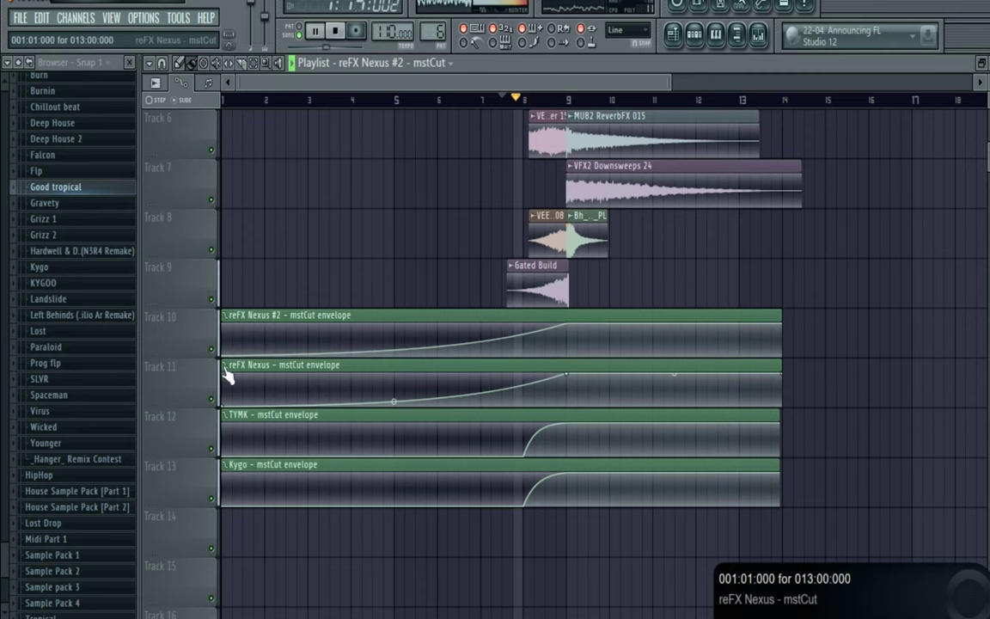
{"action": "left_click_drag", "start_coordinate": [224, 354], "coordinate": [224, 350]}
{"action": "key", "text": "space"}
{"action": "key", "text": "space"}
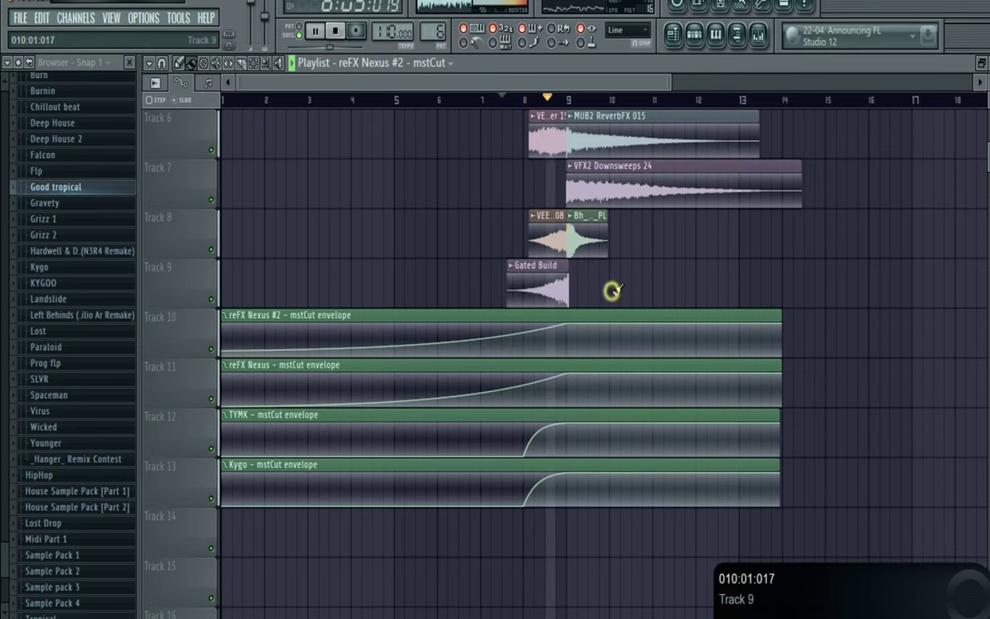
- Duplicate the Kick, Clap, Piano, Pluck and Kygo Sound patterns of bars 9 to 13 into bars 13 to 17
{"action": "scroll", "coordinate": [612, 290], "scroll_direction": "up", "scroll_amount": 1}
{"action": "scroll", "coordinate": [613, 290], "scroll_direction": "up", "scroll_amount": 4}
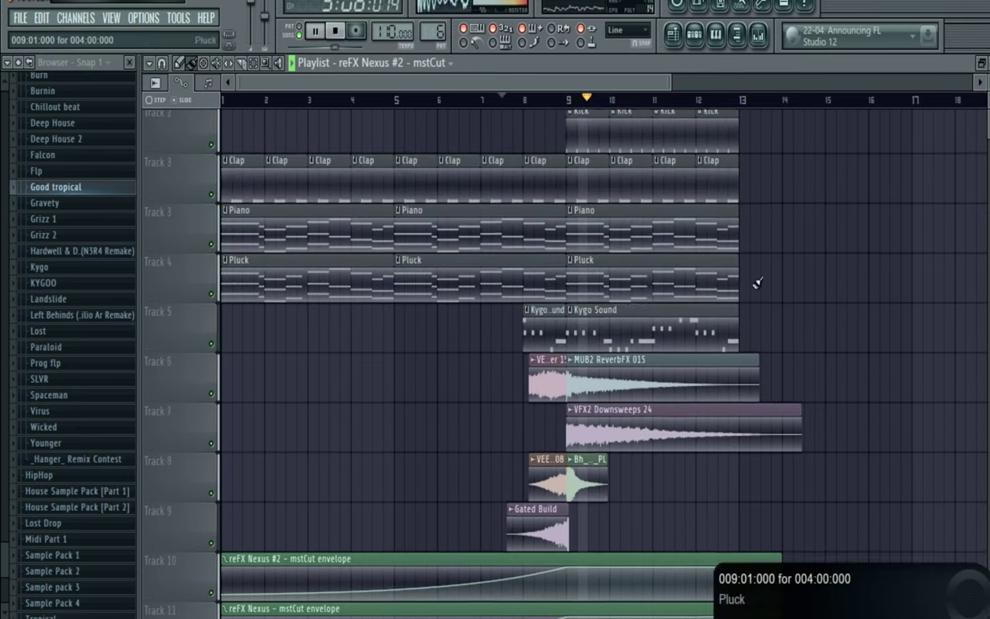
{"action": "left_click_drag", "start_coordinate": [774, 130], "coordinate": [757, 316]}
- Move the audio effect clips on Tracks 6 to 9 below the automation clips, onto Tracks 14 to 17
{"action": "left_click_drag", "start_coordinate": [753, 382], "coordinate": [530, 503]}
{"action": "scroll", "coordinate": [540, 406], "scroll_direction": "down", "scroll_amount": 5}
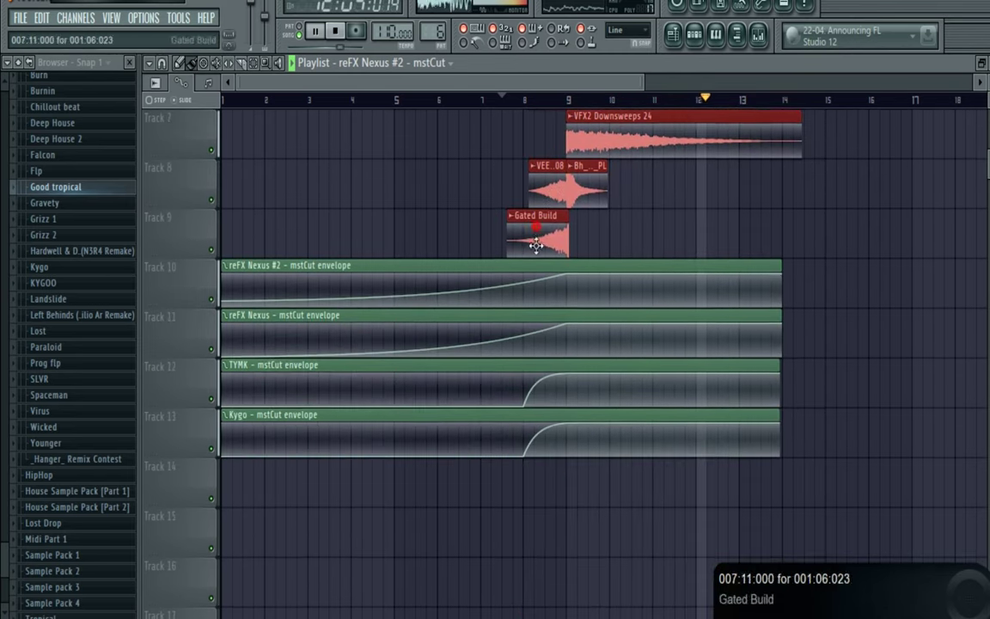
{"action": "mouse_move", "coordinate": [537, 243]}
{"action": "left_mouse_down"}
{"action": "mouse_move", "coordinate": [537, 614]}
{"action": "mouse_move", "coordinate": [569, 585]}
{"action": "mouse_move", "coordinate": [554, 591]}
{"action": "mouse_move", "coordinate": [535, 551]}
{"action": "left_mouse_up"}
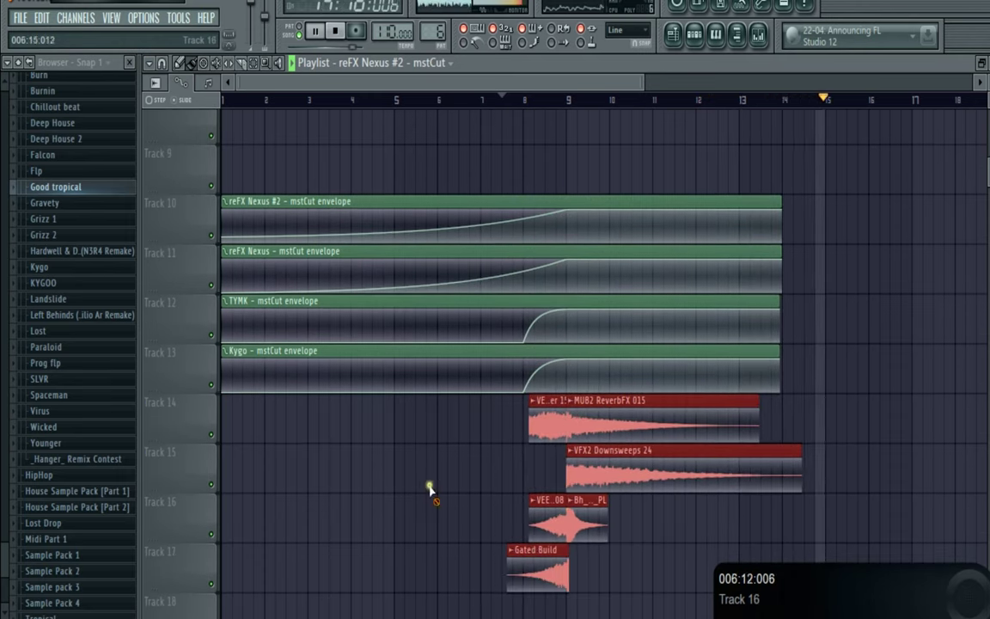
{"action": "scroll", "coordinate": [508, 467], "scroll_direction": "up", "scroll_amount": 8}
{"action": "key", "text": "space"}
- Place the Perc pattern on Track 6 and the Open HiHat pattern on Track 7, both from bar 9 to bar 17
{"action": "left_click", "coordinate": [438, 66]}
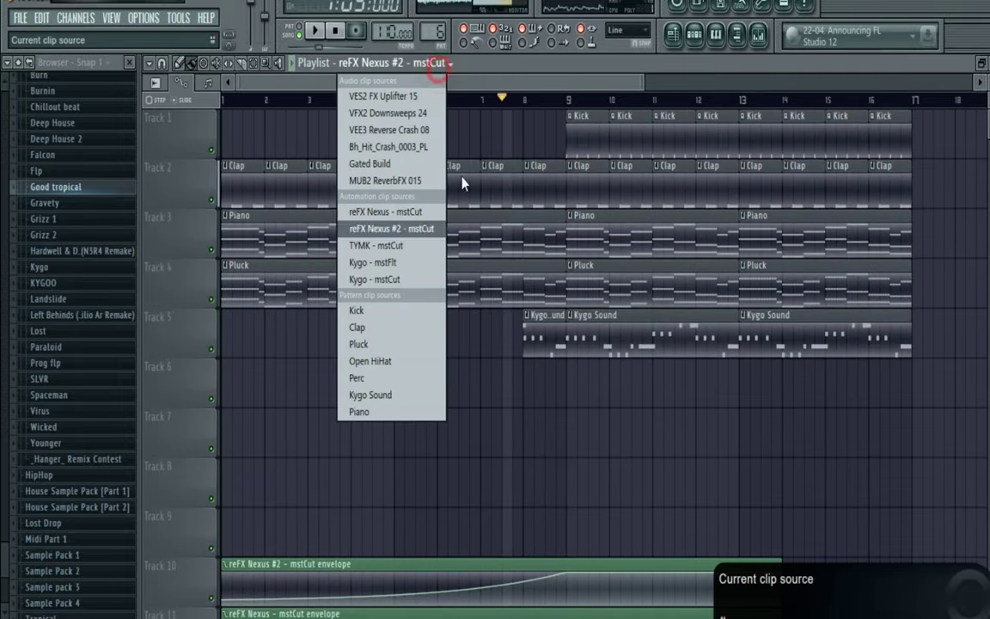
{"action": "left_click", "coordinate": [377, 384]}
{"action": "mouse_move", "coordinate": [568, 402]}
{"action": "left_mouse_down"}
{"action": "mouse_move", "coordinate": [658, 399]}
{"action": "mouse_move", "coordinate": [685, 465]}
{"action": "left_mouse_up"}
{"action": "key", "text": "space"}
{"action": "left_click", "coordinate": [361, 63]}
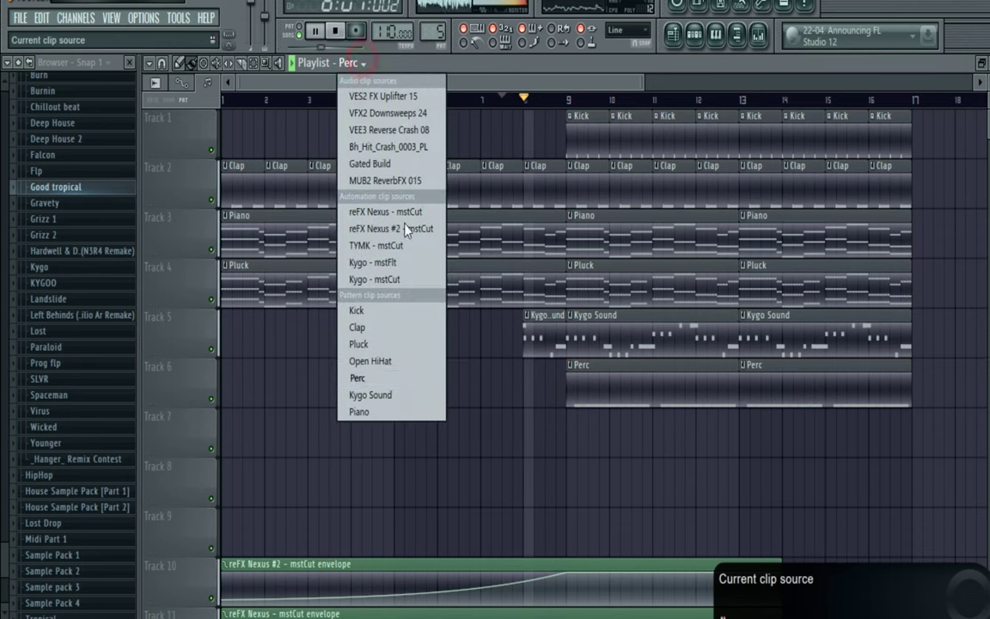
{"action": "left_click", "coordinate": [378, 361]}
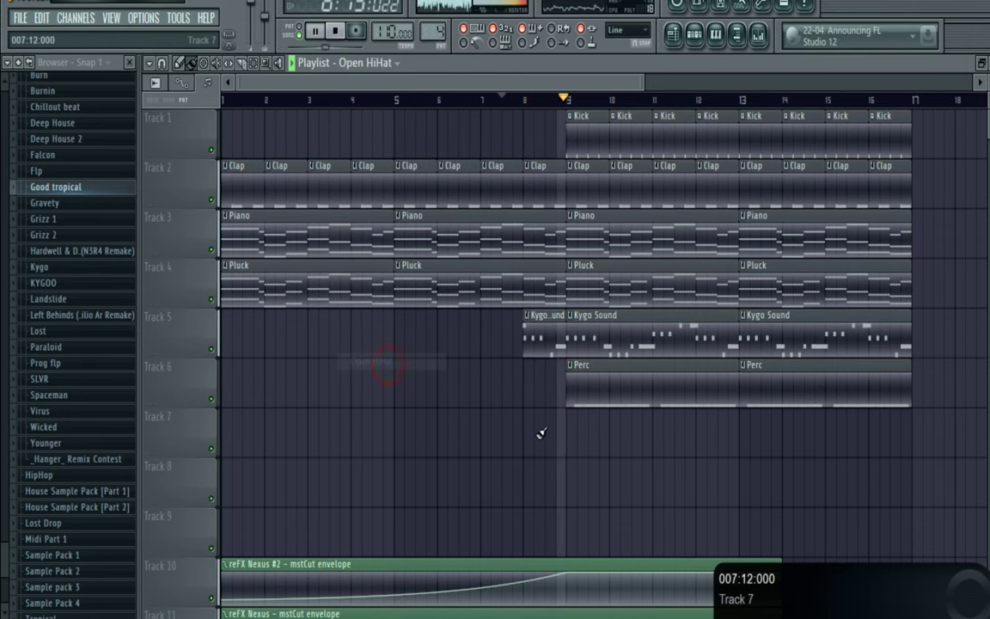
{"action": "mouse_move", "coordinate": [568, 433]}
{"action": "left_mouse_down"}
{"action": "mouse_move", "coordinate": [864, 431]}
{"action": "mouse_move", "coordinate": [831, 495]}
{"action": "left_mouse_up"}
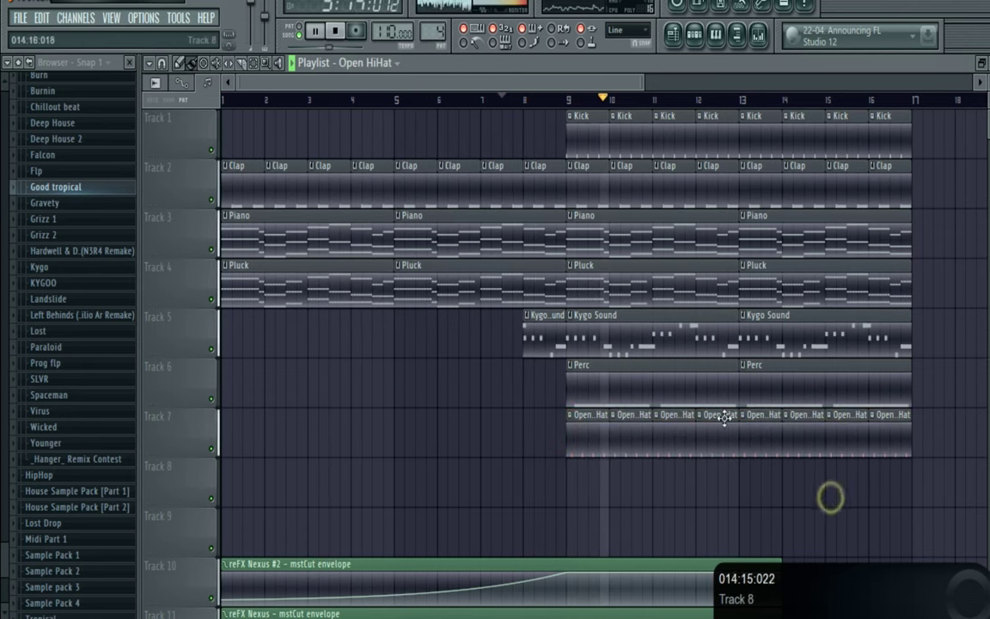
- Adjust the HAT074 channel volume and raise its mixer fader slightly
{"action": "left_click", "coordinate": [694, 33]}
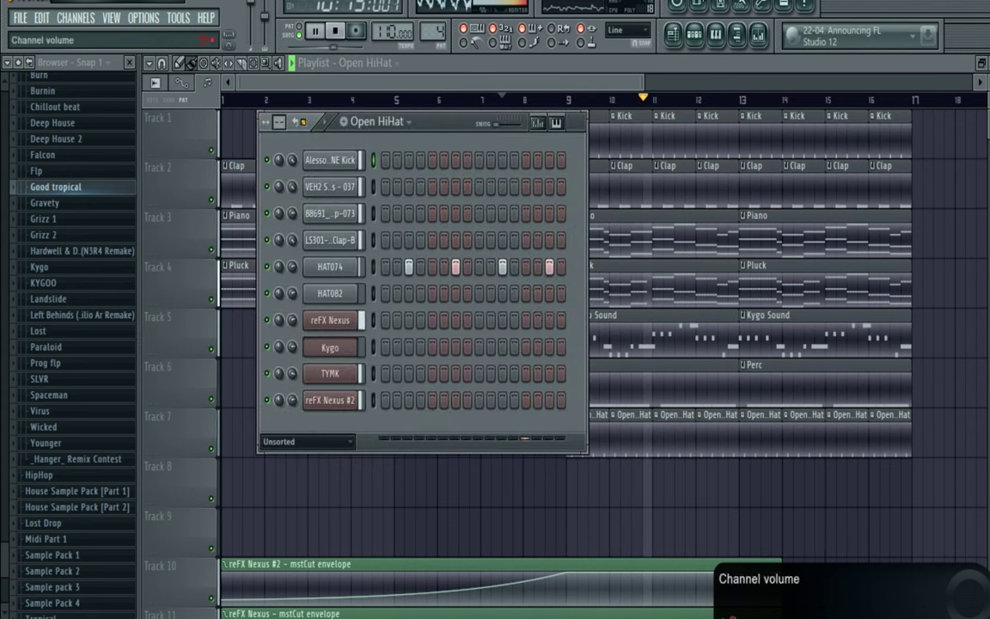
{"action": "mouse_move", "coordinate": [294, 268]}
{"action": "left_mouse_down"}
{"action": "mouse_move", "coordinate": [294, 290]}
{"action": "mouse_move", "coordinate": [294, 274]}
{"action": "left_mouse_up"}
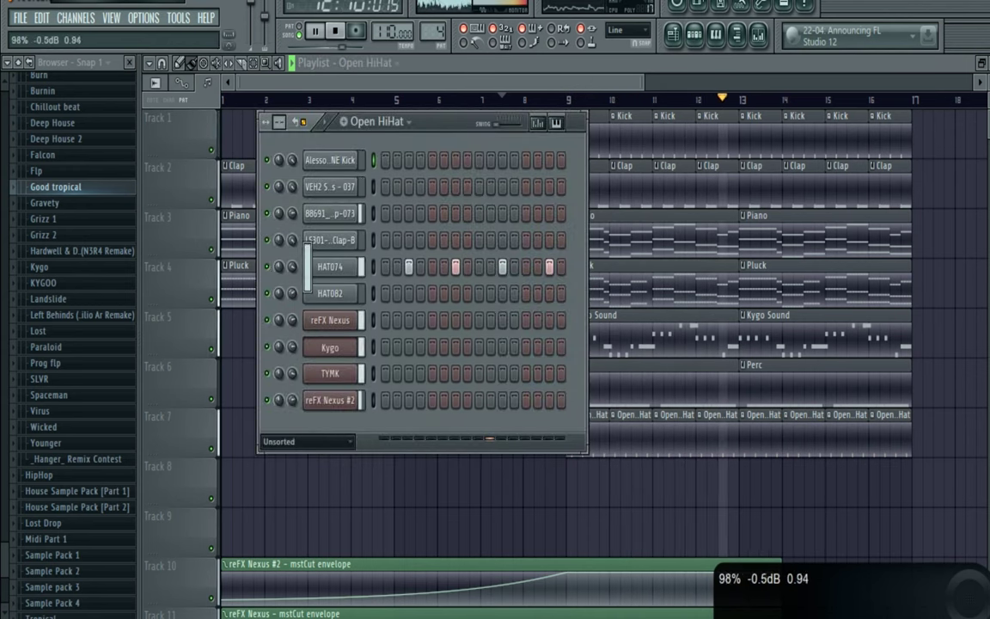
{"action": "left_click", "coordinate": [673, 33]}
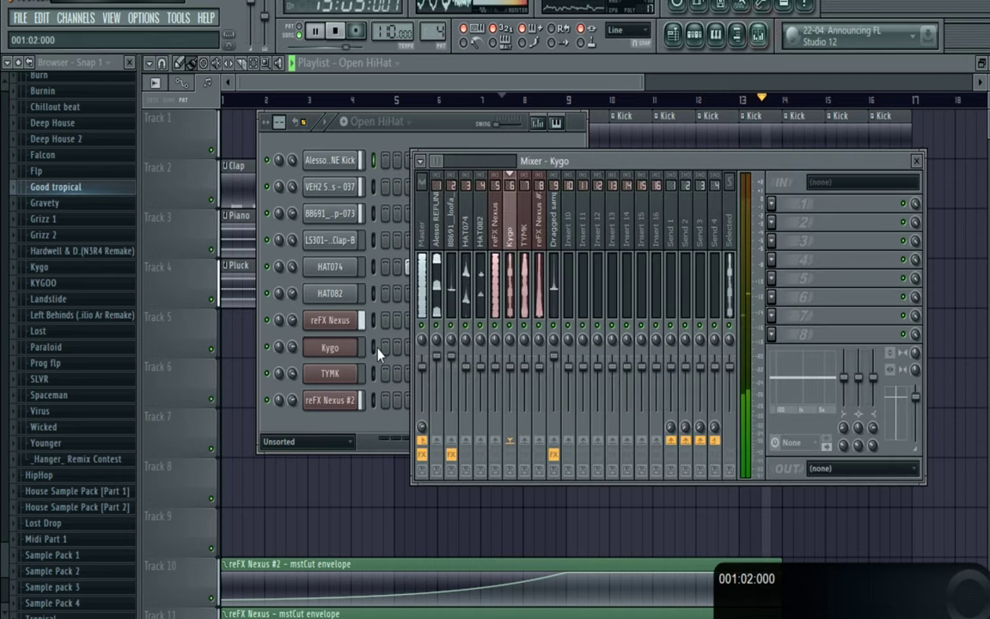
{"action": "left_click", "coordinate": [467, 366]}
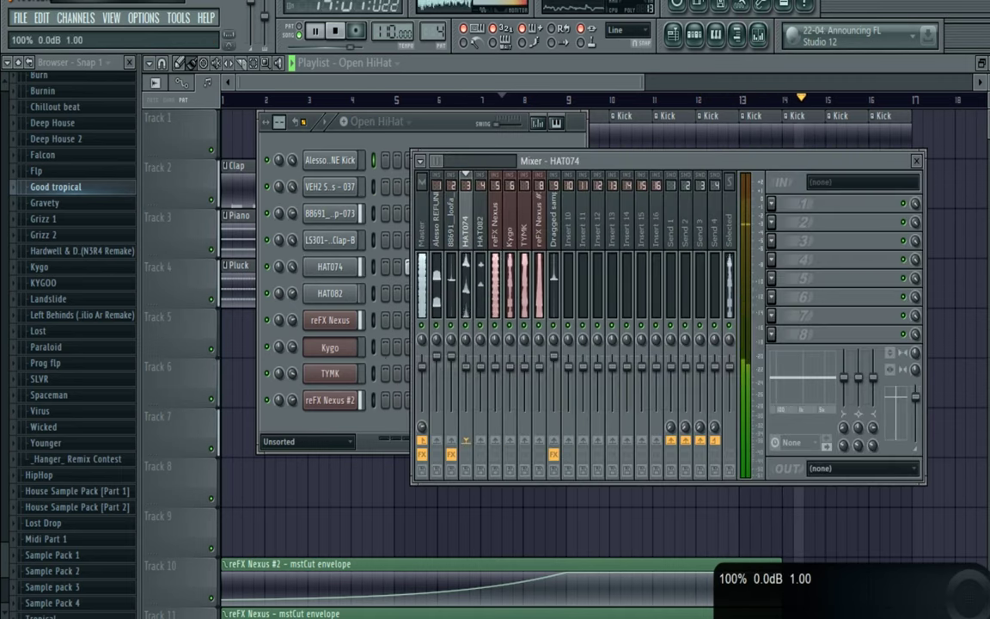
{"action": "mouse_move", "coordinate": [467, 366]}
{"action": "left_mouse_down"}
{"action": "mouse_move", "coordinate": [466, 355]}
{"action": "mouse_move", "coordinate": [470, 378]}
{"action": "left_mouse_up"}
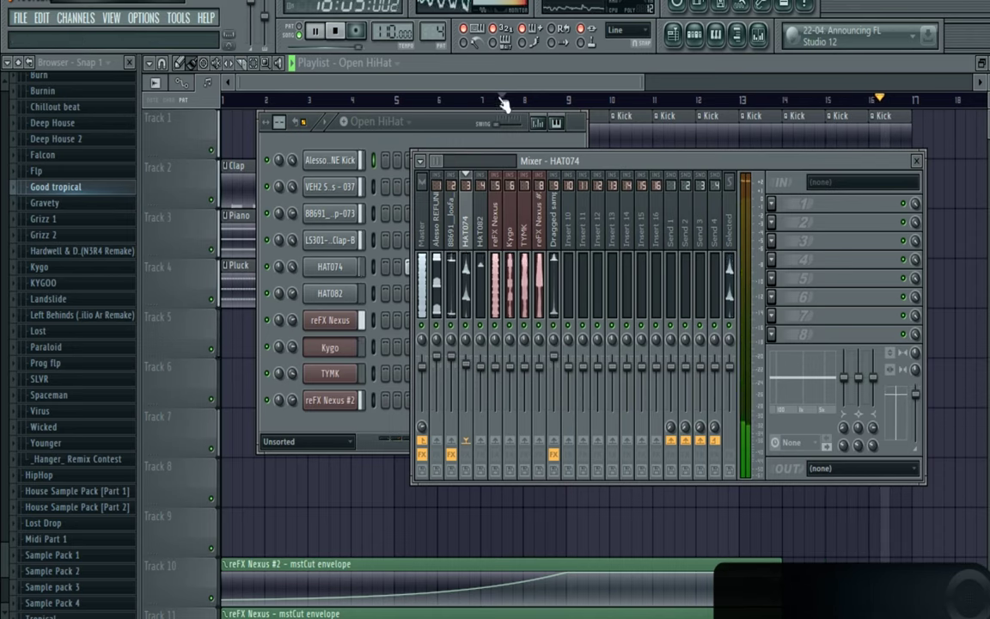
{"action": "left_click", "coordinate": [504, 81]}
{"action": "left_click_drag", "start_coordinate": [643, 83], "coordinate": [885, 107]}
{"action": "right_click", "coordinate": [711, 238]}
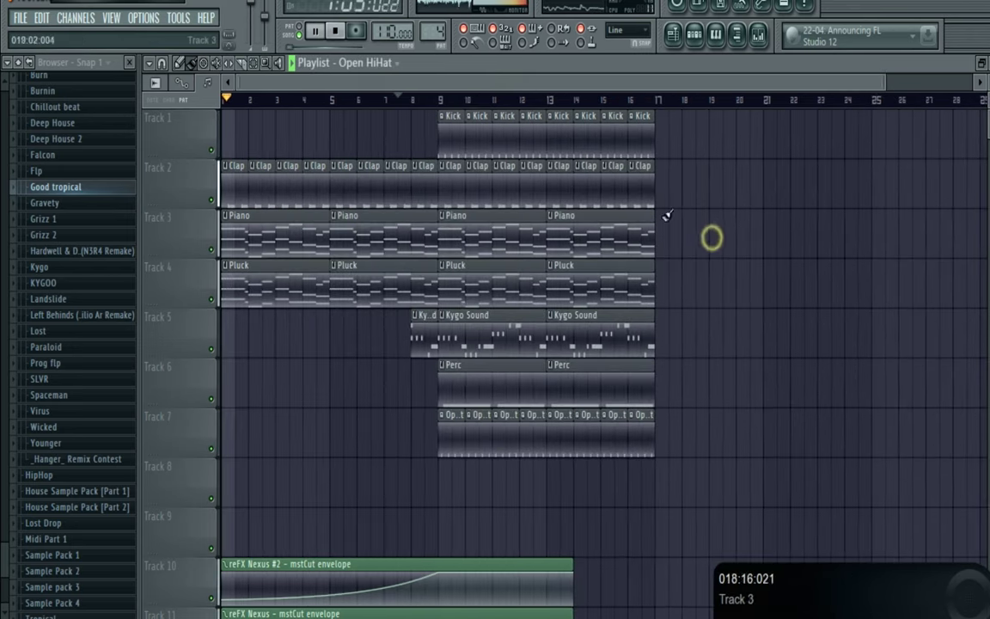
{"action": "scroll", "coordinate": [716, 294], "scroll_direction": "down", "scroll_amount": 3}
{"action": "right_click", "coordinate": [716, 294]}
{"action": "scroll", "coordinate": [752, 271], "scroll_direction": "up", "scroll_amount": 3}
{"action": "right_click", "coordinate": [799, 230]}
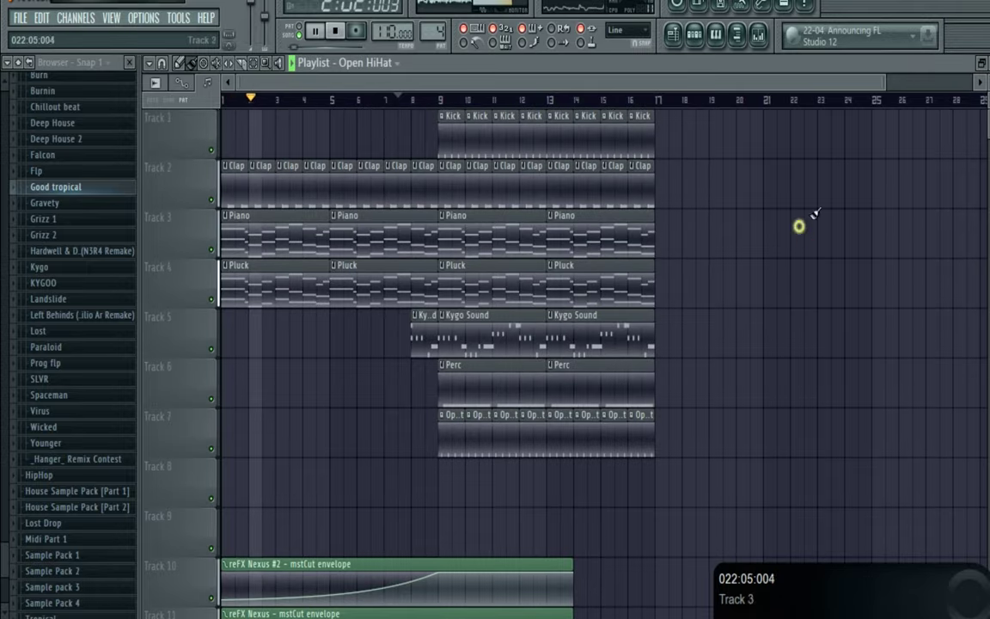
{"action": "left_click", "coordinate": [694, 37]}
{"action": "right_click", "coordinate": [760, 241]}
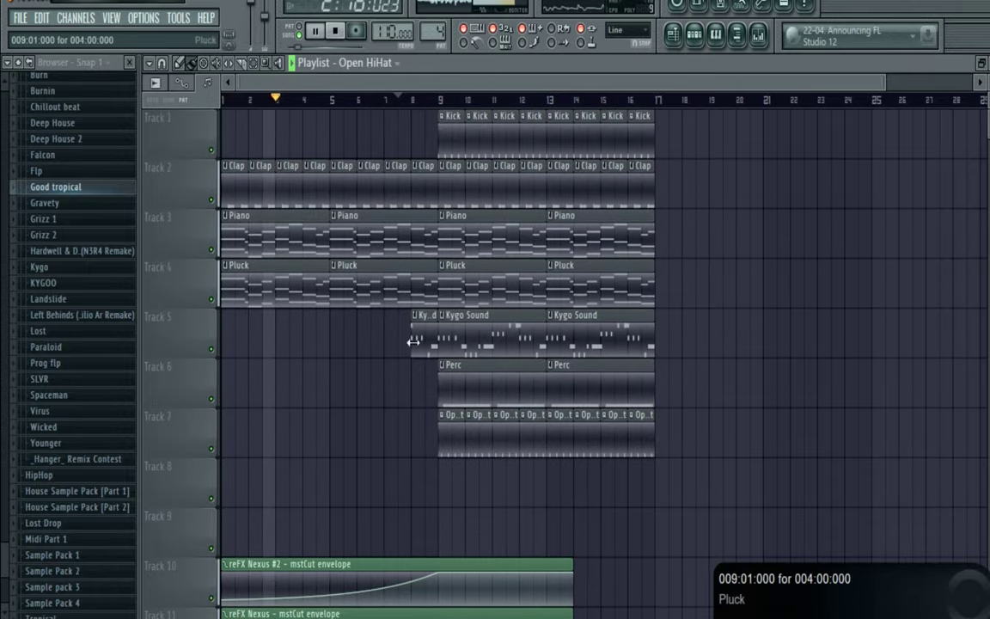
- Copy the MUB2 ReverbFX 015, VFX2 Downsweeps 24 and Bh_Hit_Crash_0003_PL clips to bar 1 on their own tracks and play from the start
{"action": "scroll", "coordinate": [524, 397], "scroll_direction": "down", "scroll_amount": 5}
{"action": "left_click_drag", "start_coordinate": [332, 351], "coordinate": [275, 348]}
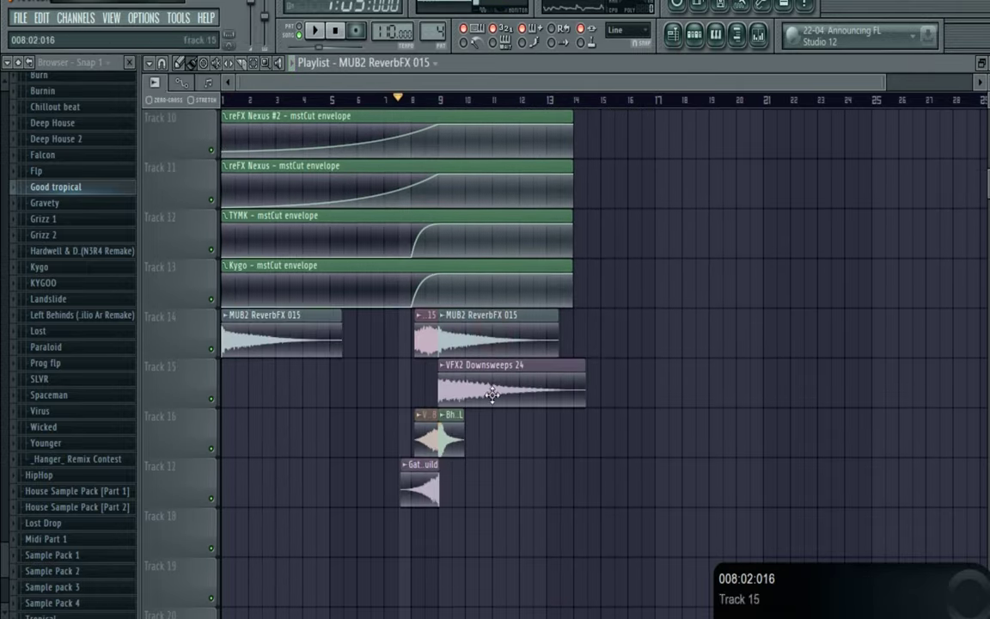
{"action": "left_click_drag", "start_coordinate": [472, 391], "coordinate": [207, 397]}
{"action": "left_click", "coordinate": [230, 97]}
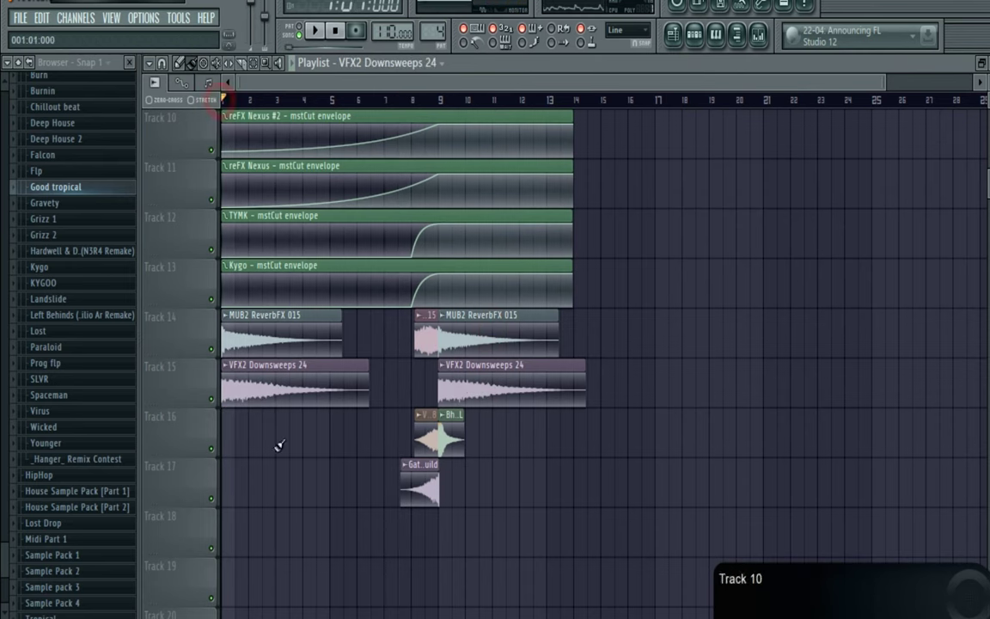
{"action": "left_click_drag", "start_coordinate": [440, 454], "coordinate": [268, 456]}
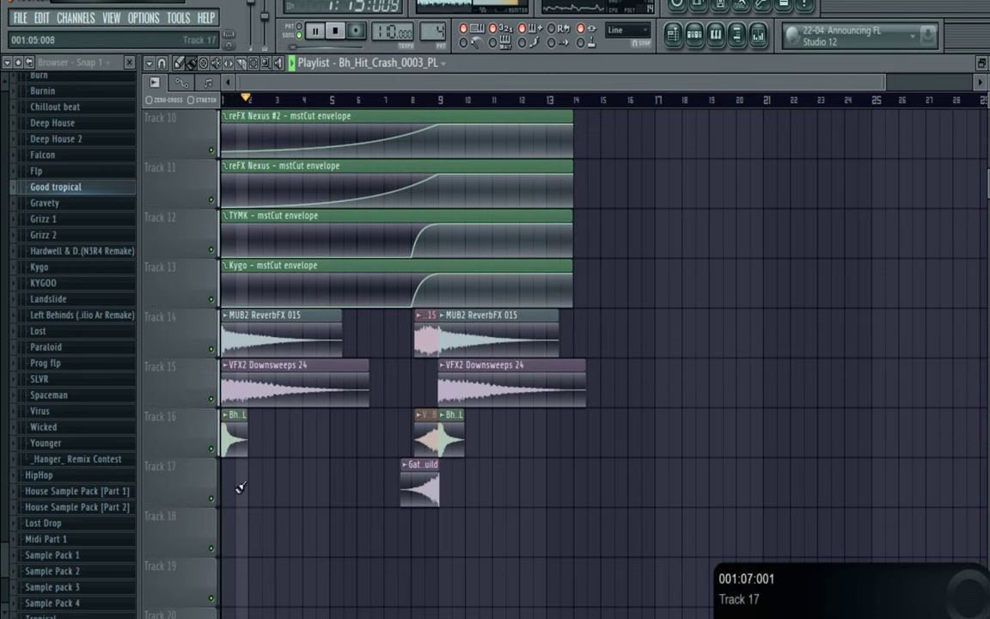
{"action": "scroll", "coordinate": [249, 483], "scroll_direction": "up", "scroll_amount": 9}
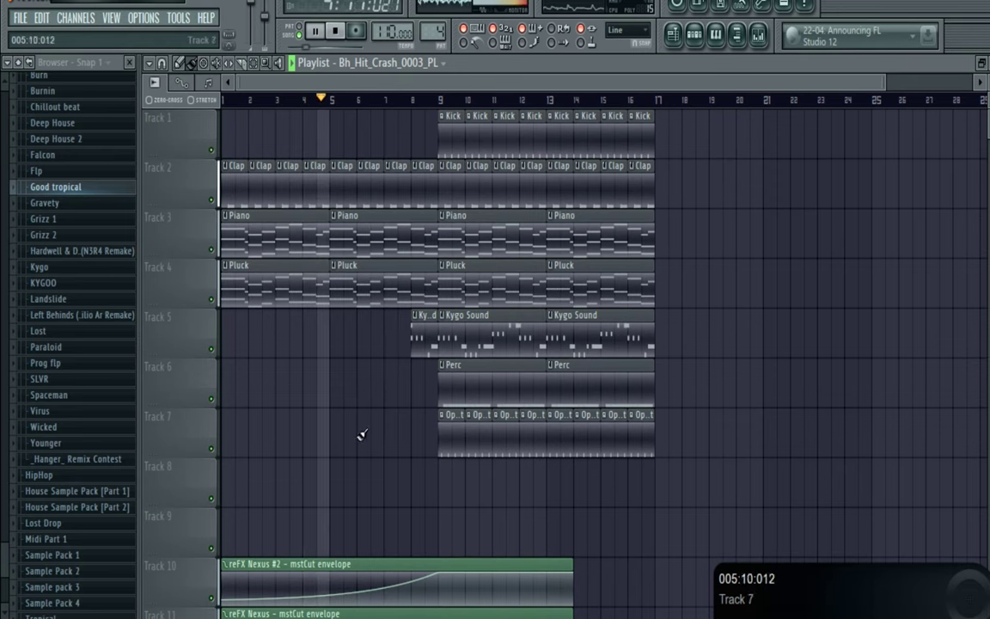
{"action": "left_click", "coordinate": [550, 617]}
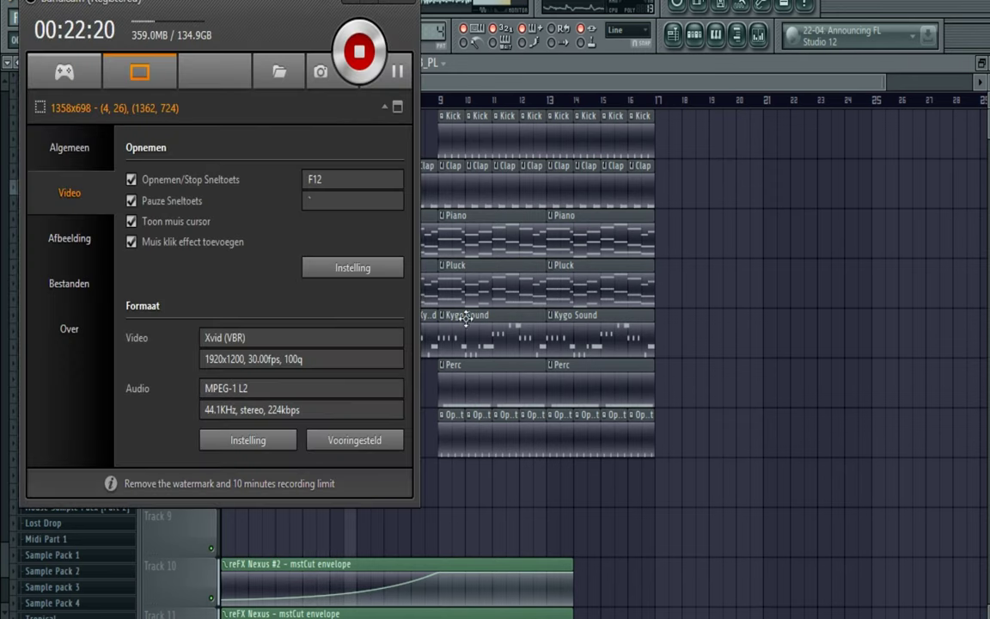
{"action": "left_click", "coordinate": [834, 334]}
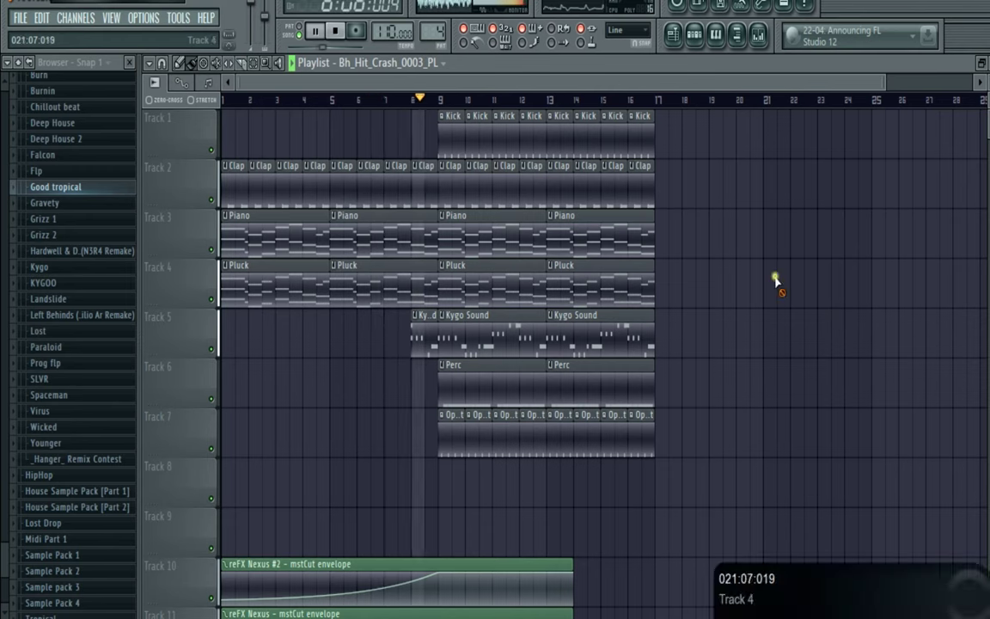
- Add a DVS Saxophone channel to the project and stop playback
{"action": "left_click", "coordinate": [699, 48]}
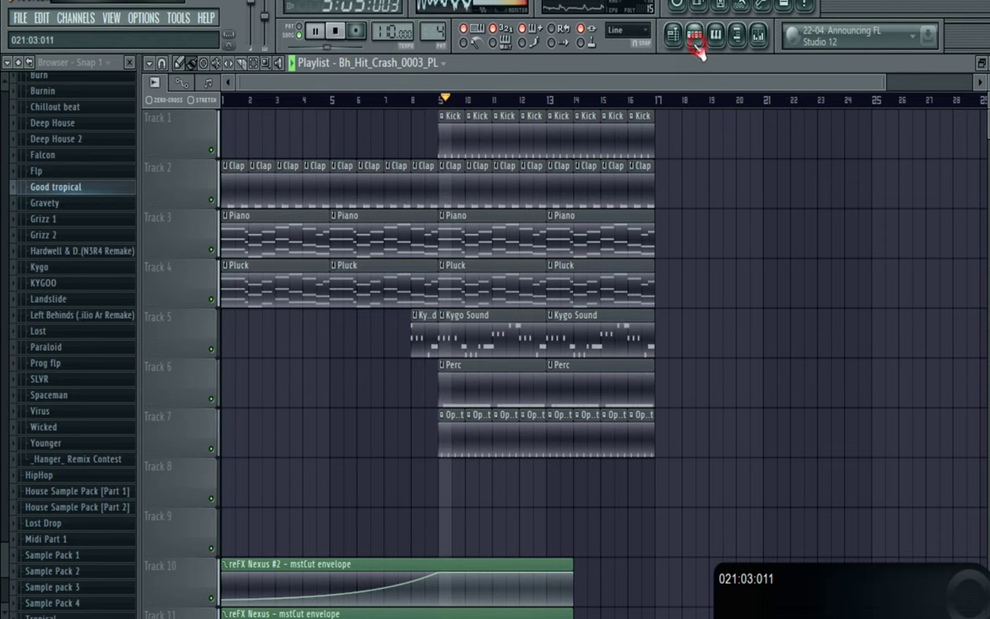
{"action": "left_click", "coordinate": [78, 20]}
{"action": "mouse_move", "coordinate": [86, 34]}
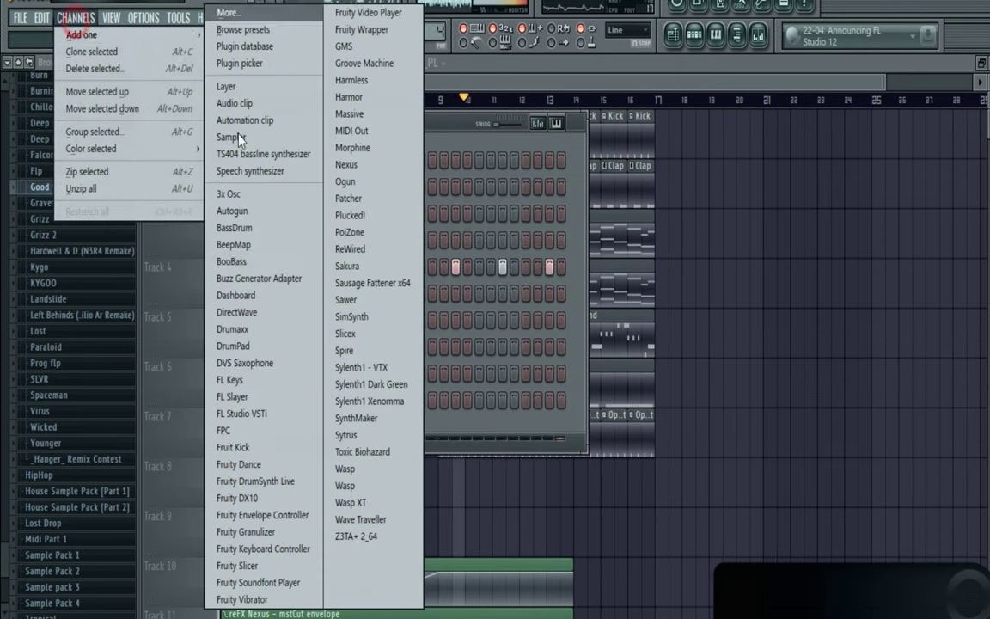
{"action": "left_click", "coordinate": [261, 368]}
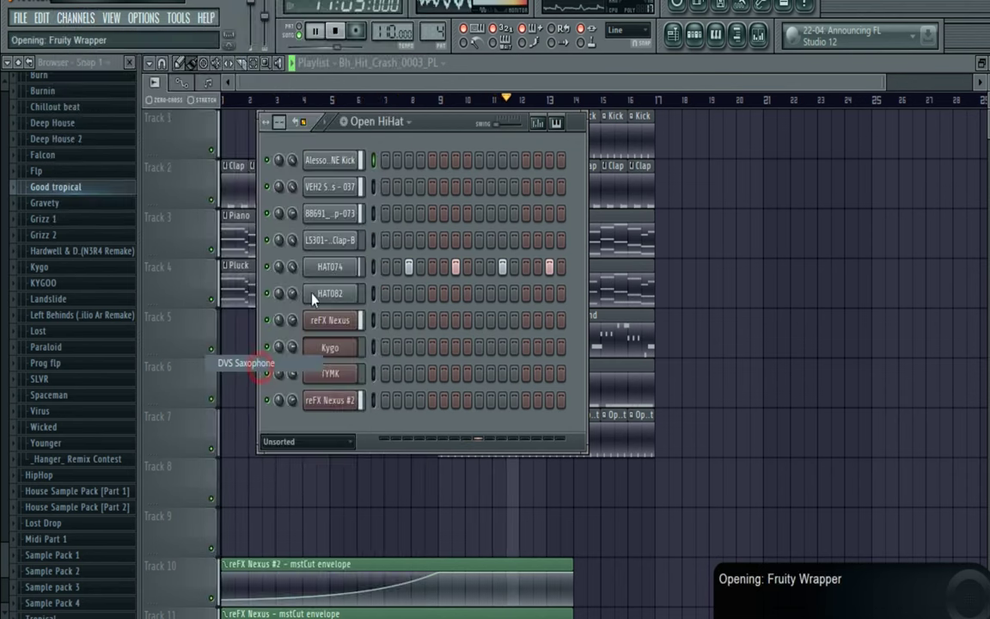
{"action": "left_click", "coordinate": [414, 131]}
{"action": "key", "text": "space"}
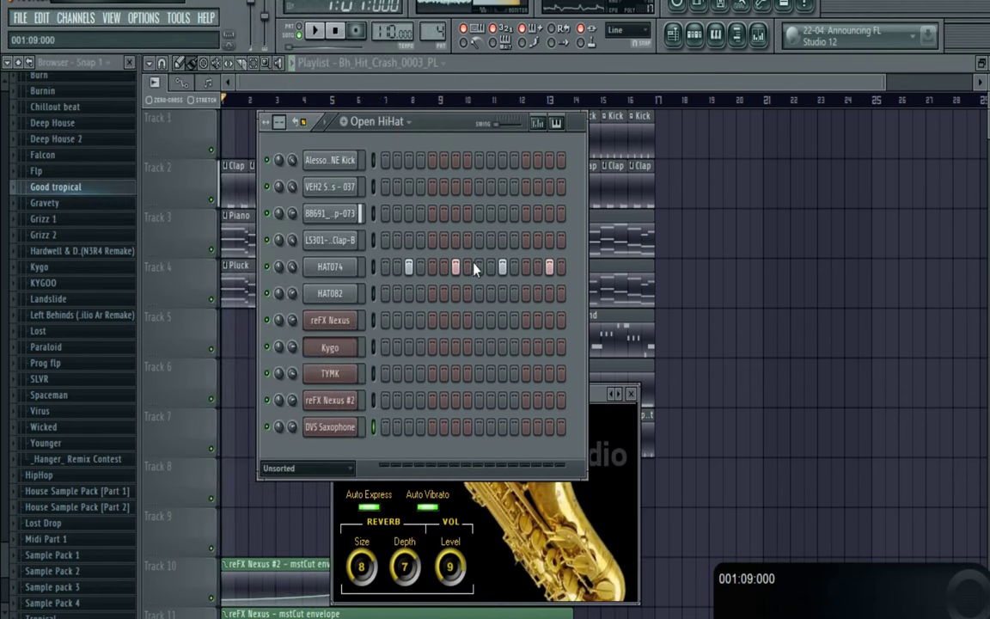
- Copy the TYMK notes from the Kygo Sound pattern and create a new pattern named Sax
{"action": "left_click", "coordinate": [377, 122]}
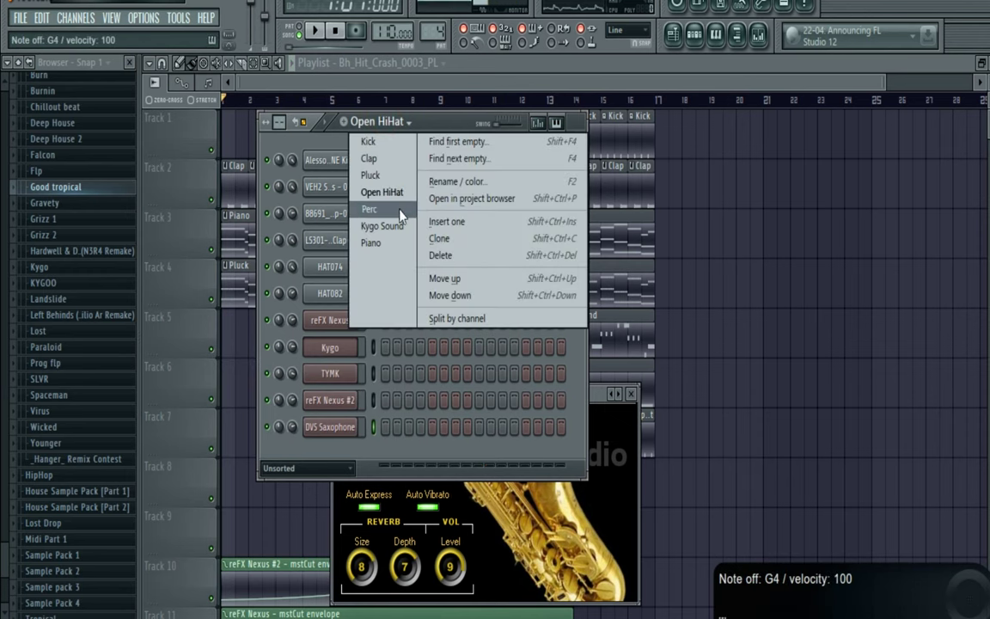
{"action": "left_click", "coordinate": [379, 225]}
{"action": "left_click", "coordinate": [375, 375]}
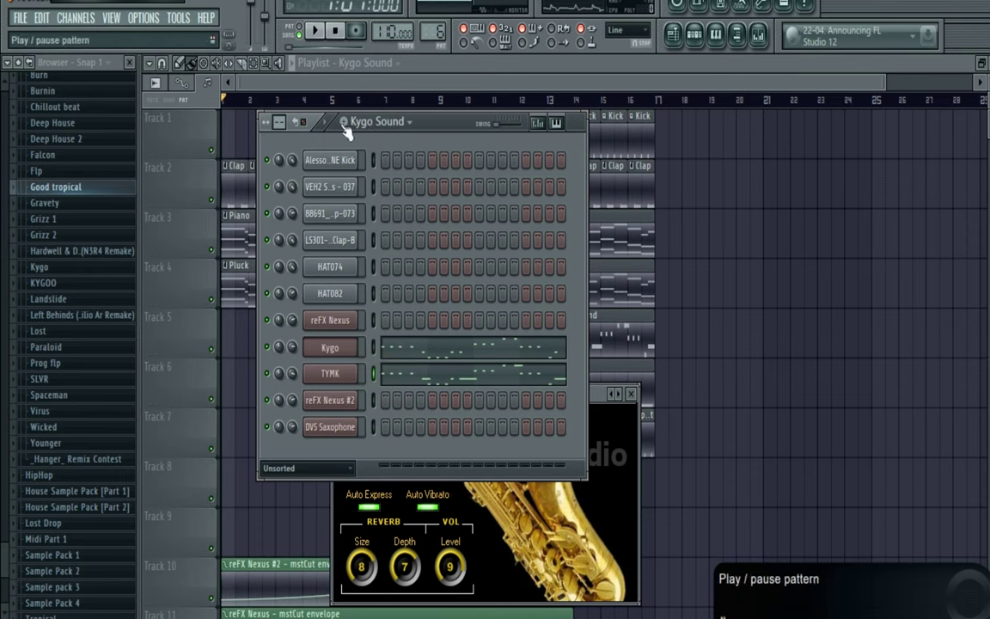
{"action": "key", "text": "F4"}
{"action": "type", "text": "Sax"}
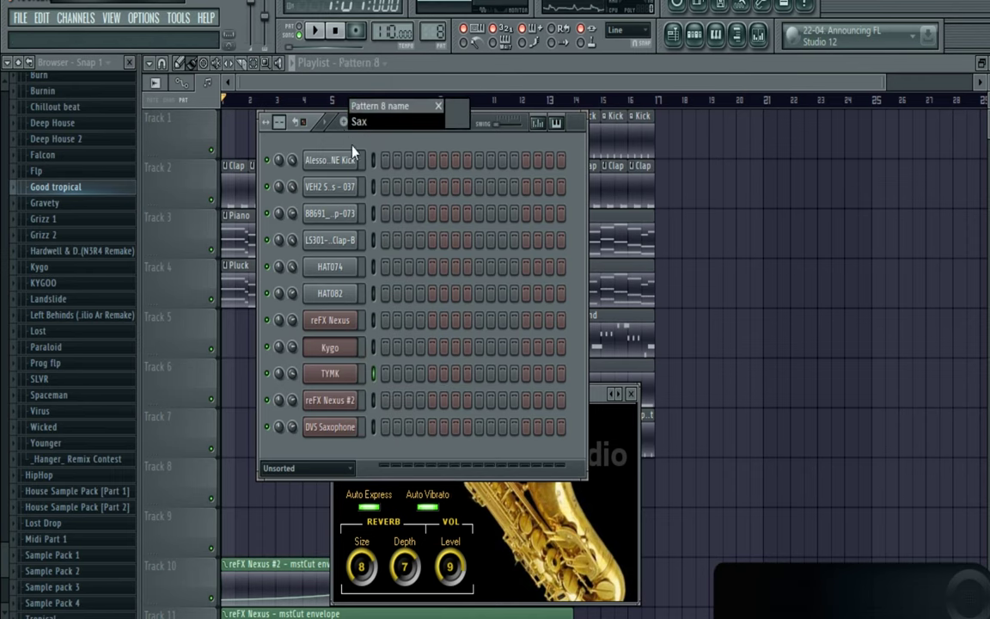
{"action": "key", "text": "Return"}
- Paste the copied lead notes into the DVS Saxophone channel and play back the pattern on its own
{"action": "left_click", "coordinate": [379, 429]}
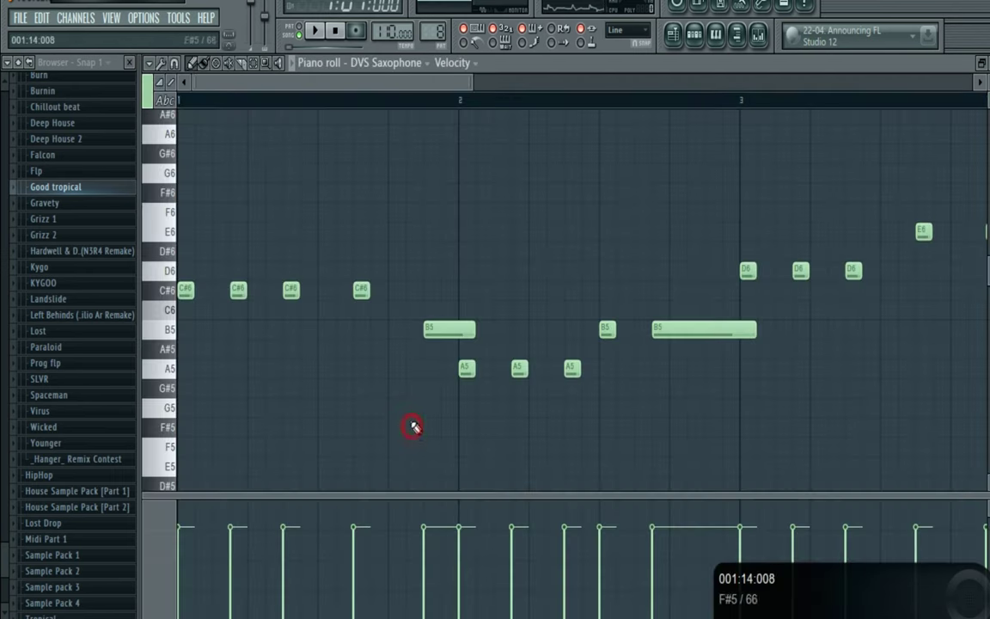
{"action": "left_click", "coordinate": [298, 31]}
{"action": "key", "text": "space"}
{"action": "left_click_drag", "start_coordinate": [469, 83], "coordinate": [603, 84]}
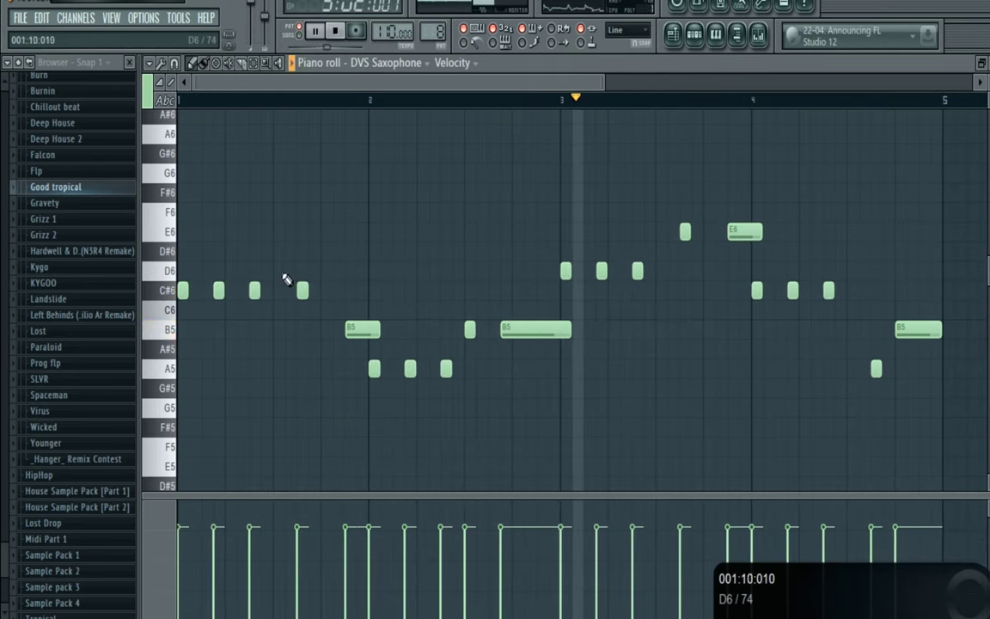
{"action": "key", "text": "space"}
- Replace the four short C#6 notes in bar 1 with two long ones, 8 steps from step 1 and 6 steps from step 9
{"action": "right_click", "coordinate": [214, 292]}
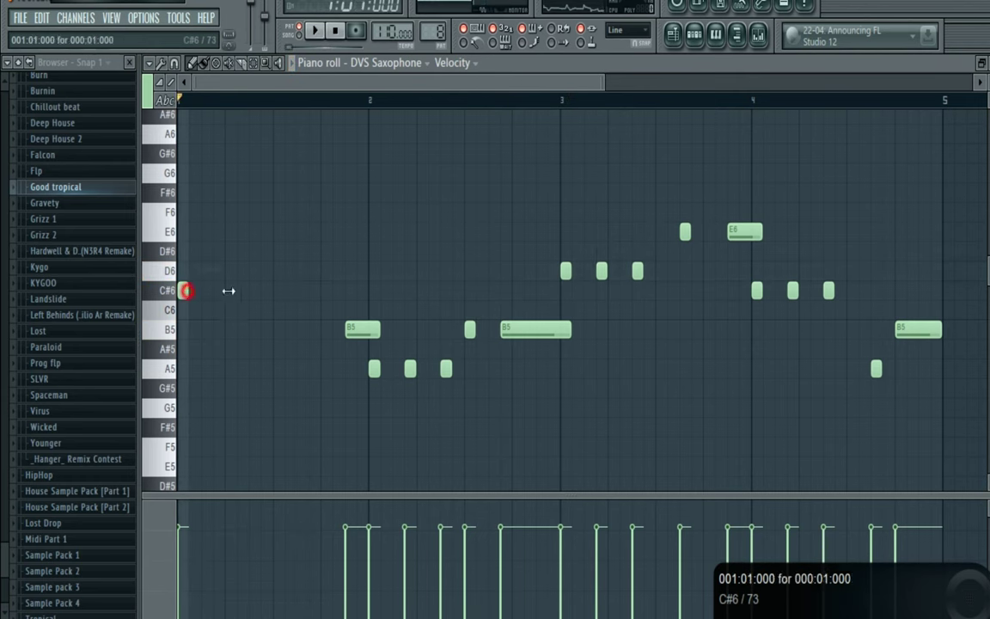
{"action": "left_click", "coordinate": [275, 291]}
{"action": "key", "text": "space"}
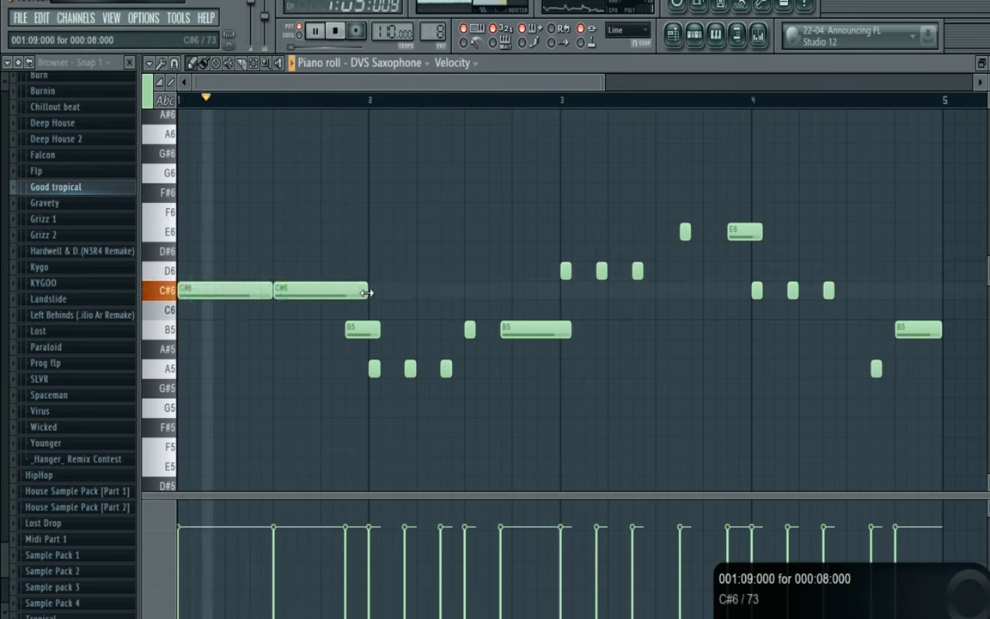
{"action": "left_click_drag", "start_coordinate": [367, 291], "coordinate": [349, 294]}
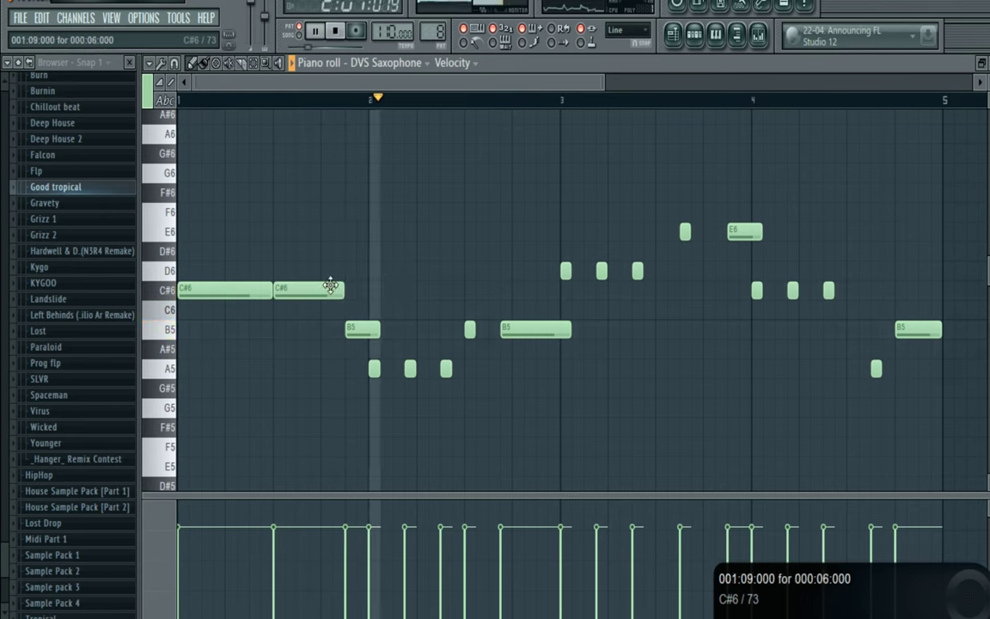
- Replace the three short A5 notes in bar 2 with one 8-step A5 note from the bar's start and replay the pattern
{"action": "right_click", "coordinate": [410, 368]}
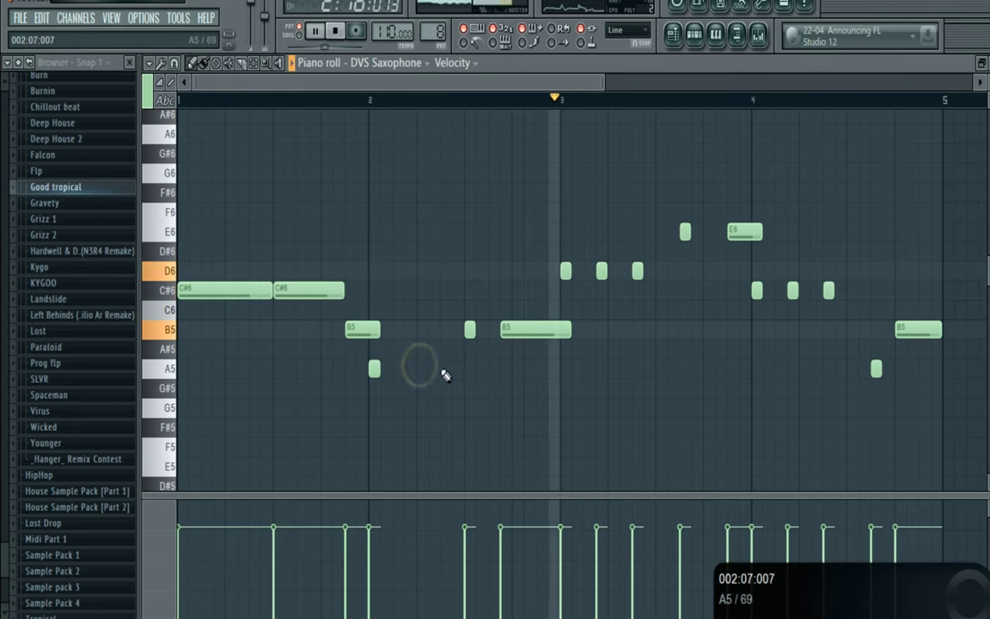
{"action": "right_click", "coordinate": [446, 369]}
{"action": "key", "text": "space"}
{"action": "key", "text": "space"}
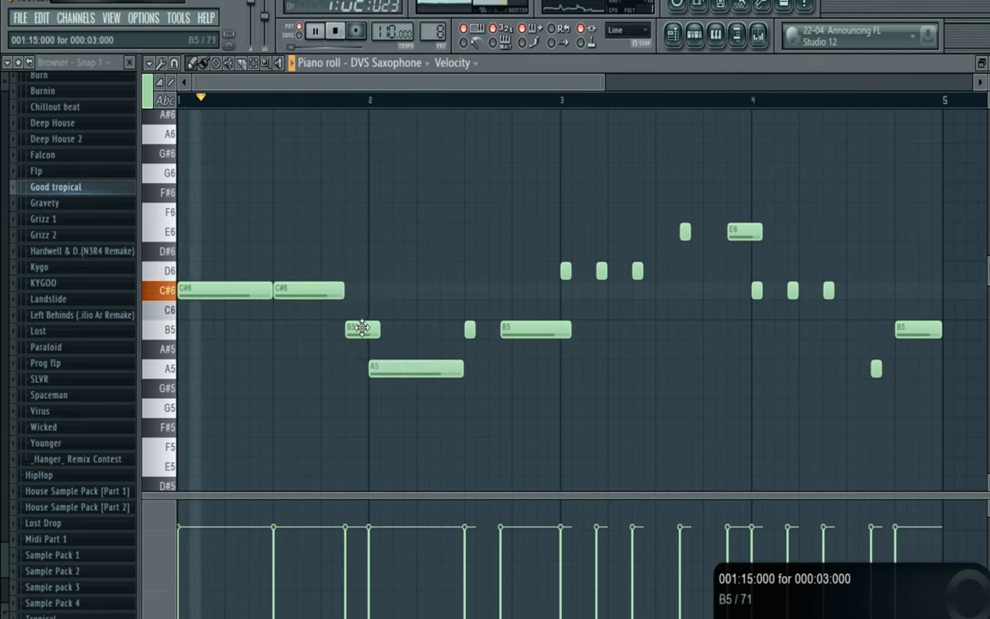
- Merge the two C#6 notes in bar 1 into one 14-step note, shorten the following B5 to 2 steps, and replay
{"action": "right_click", "coordinate": [284, 298]}
{"action": "key", "text": "space"}
{"action": "left_click", "coordinate": [270, 302]}
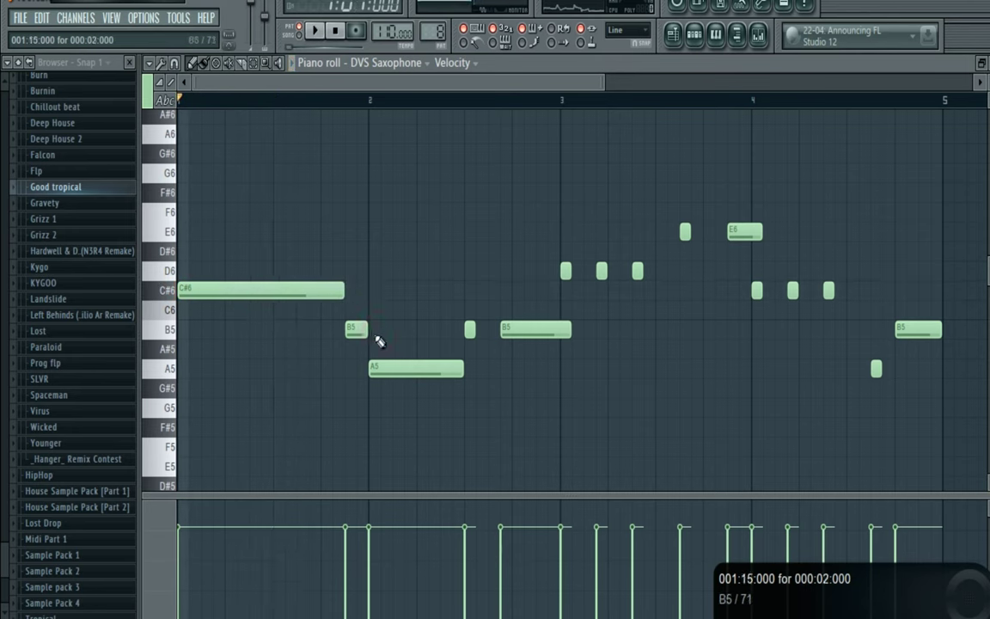
{"action": "key", "text": "space"}
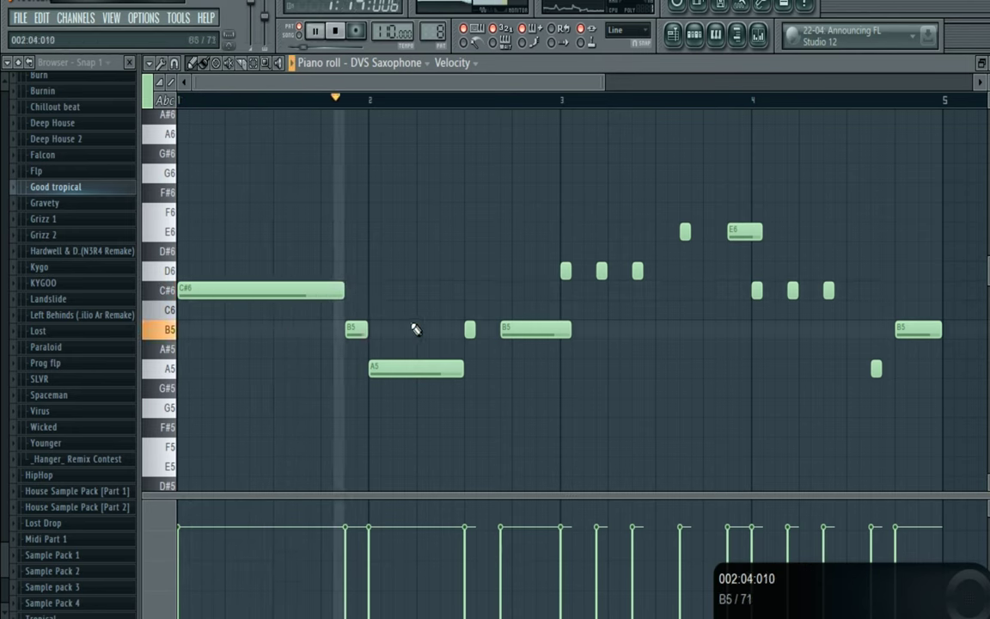
- Replace the short notes with 8-step ones: B5 from step 9 of bar 2 and D6 from the start of bar 3
{"action": "left_click_drag", "start_coordinate": [473, 329], "coordinate": [555, 330]}
{"action": "right_click", "coordinate": [504, 330]}
{"action": "key", "text": "space"}
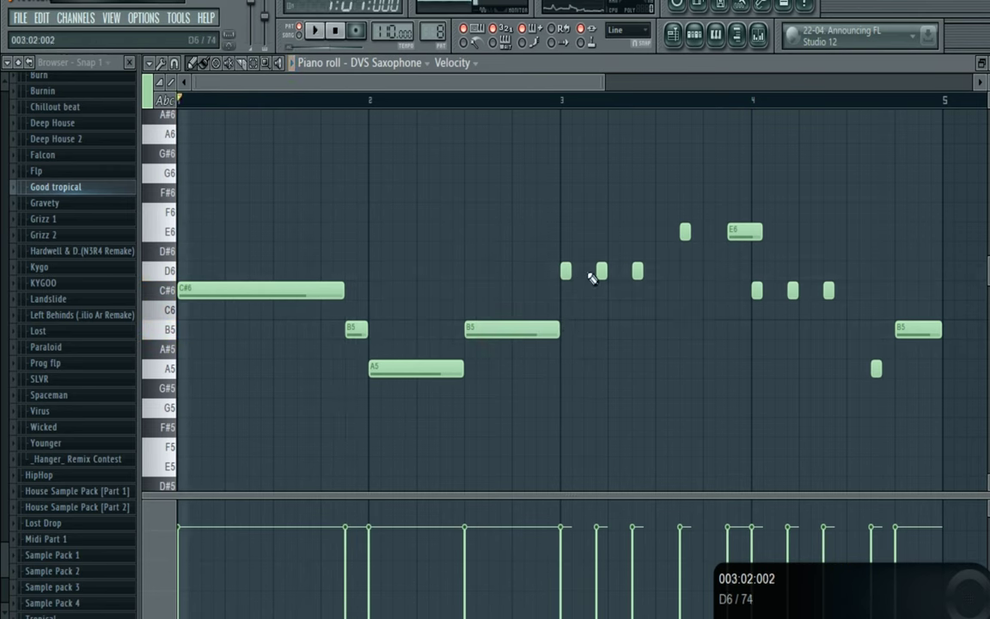
{"action": "key", "text": "space"}
{"action": "left_click_drag", "start_coordinate": [619, 270], "coordinate": [653, 271]}
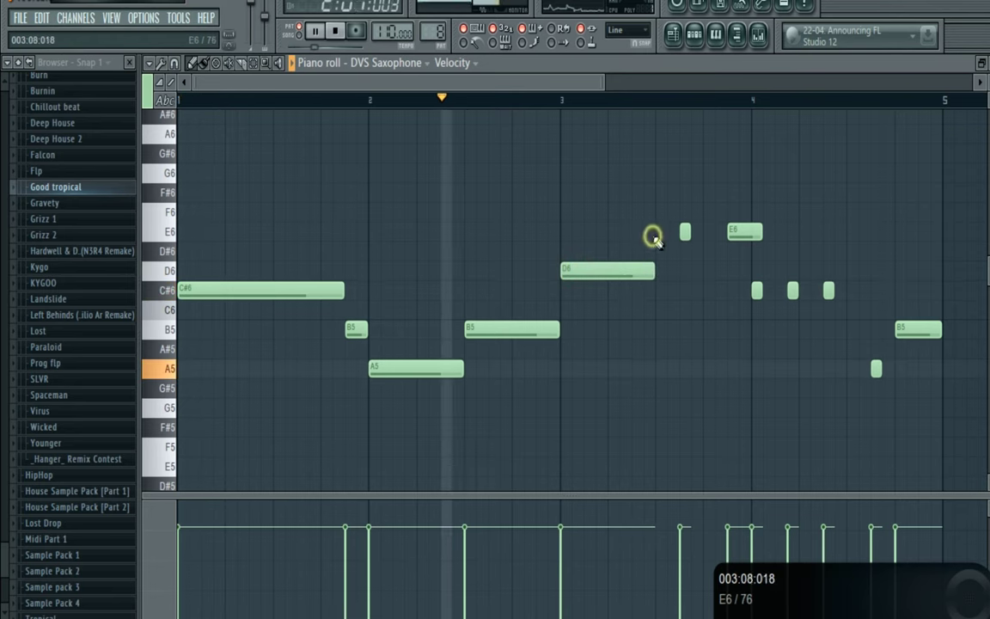
- Finish the melody with an 8-step E6 from step 9 of bar 3, an 8-step C#6 at bar 4 and a 4-step A5
{"action": "left_click", "coordinate": [655, 232]}
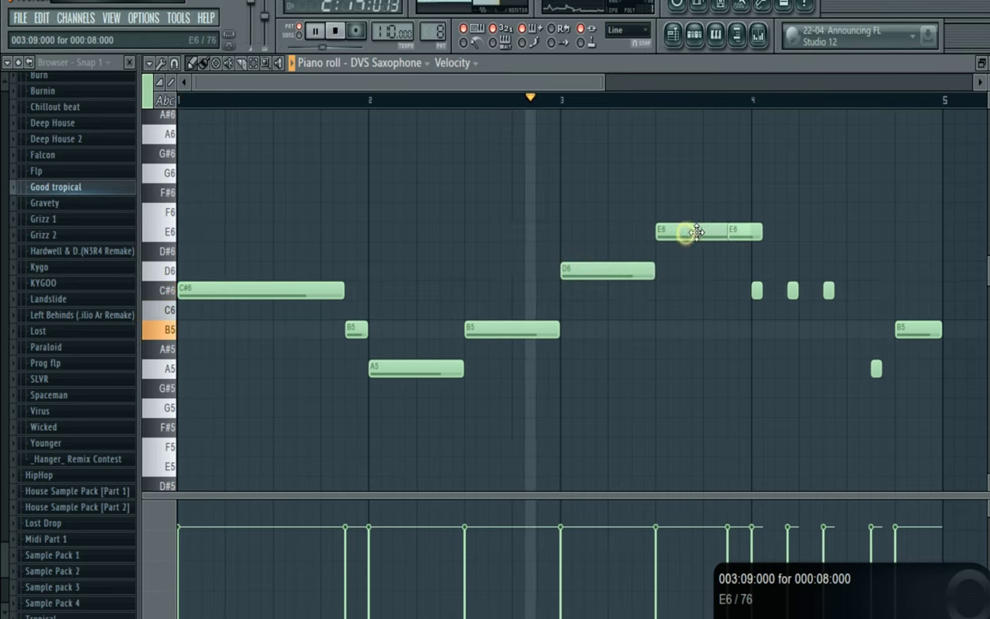
{"action": "right_click", "coordinate": [748, 233]}
{"action": "right_click", "coordinate": [792, 290]}
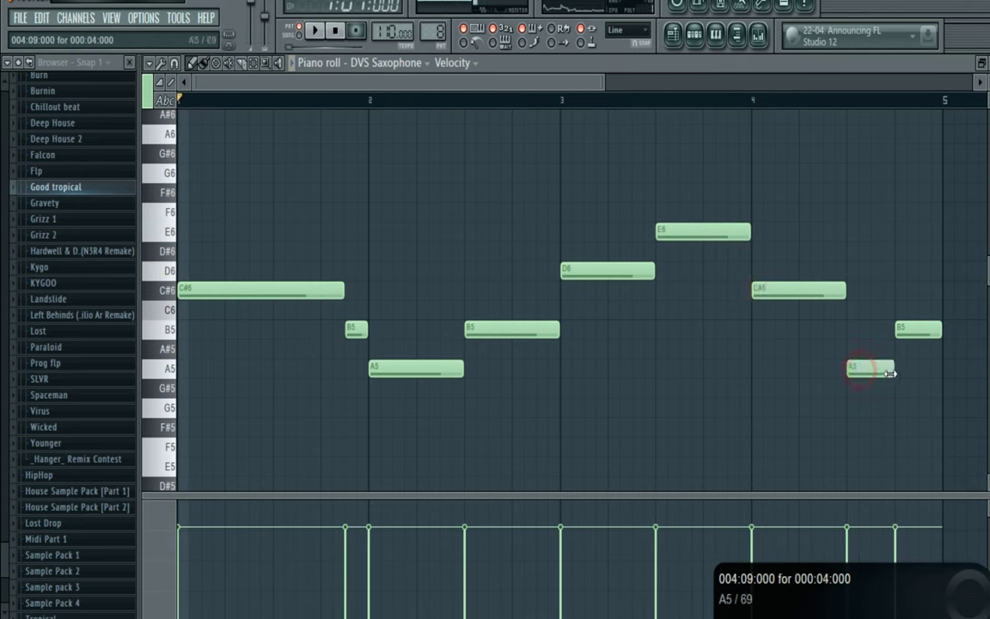
- Place Sax pattern clips on playlist track 8 at bars 9 and 13 and play the song
{"action": "left_click", "coordinate": [696, 35]}
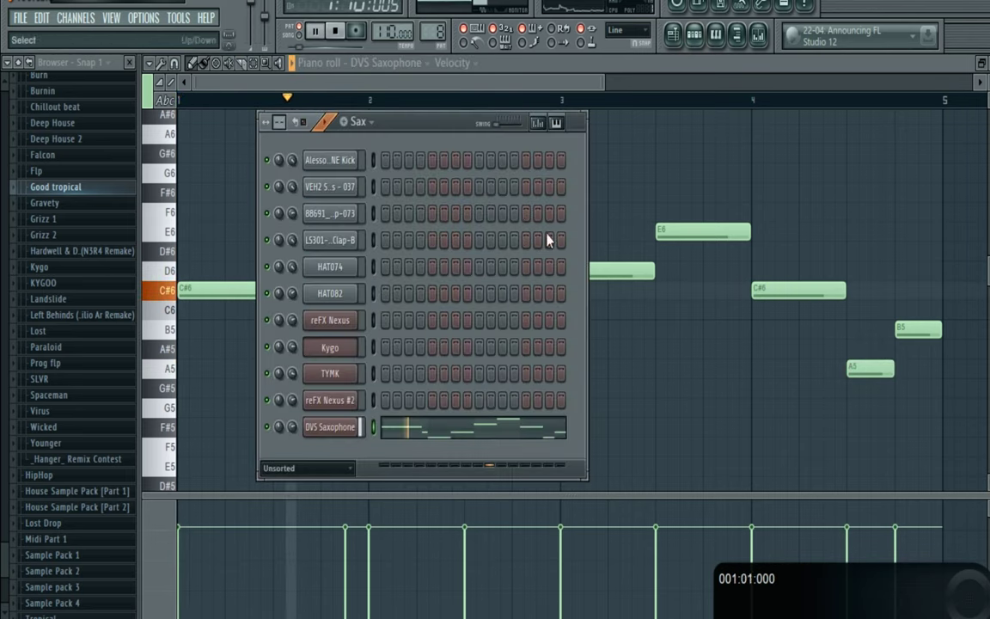
{"action": "left_click", "coordinate": [679, 34]}
{"action": "scroll", "coordinate": [473, 387], "scroll_direction": "down", "scroll_amount": 2}
{"action": "mouse_move", "coordinate": [447, 385]}
{"action": "left_mouse_down"}
{"action": "mouse_move", "coordinate": [577, 389]}
{"action": "mouse_move", "coordinate": [736, 354]}
{"action": "left_mouse_up"}
{"action": "key", "text": "space"}
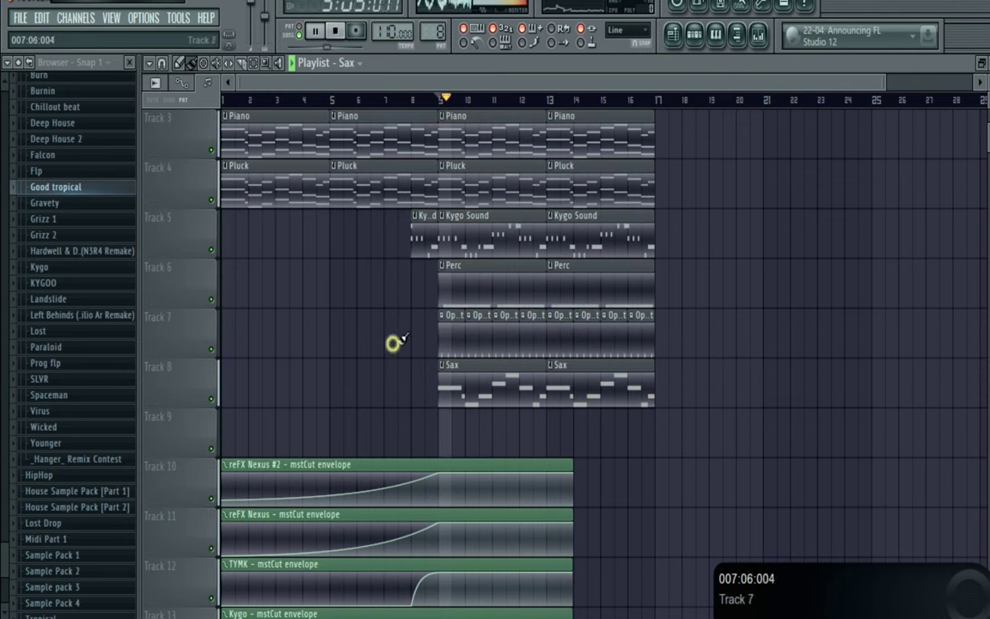
- Open the DVS Saxophone channel's settings and route it to mixer insert 10
{"action": "left_click", "coordinate": [715, 33]}
{"action": "left_click", "coordinate": [320, 428]}
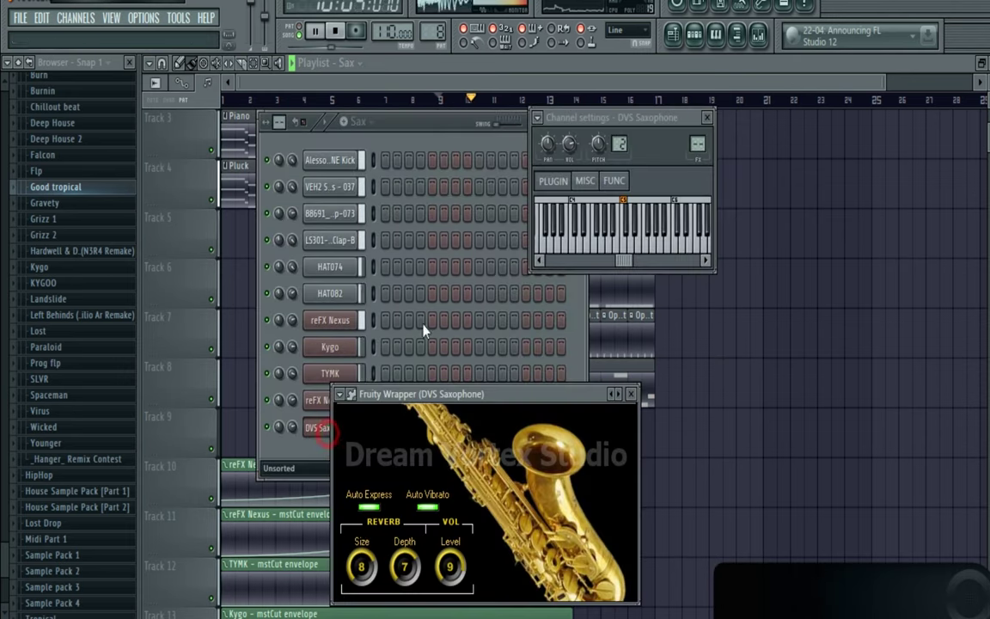
{"action": "left_click", "coordinate": [537, 117]}
{"action": "left_click", "coordinate": [590, 156]}
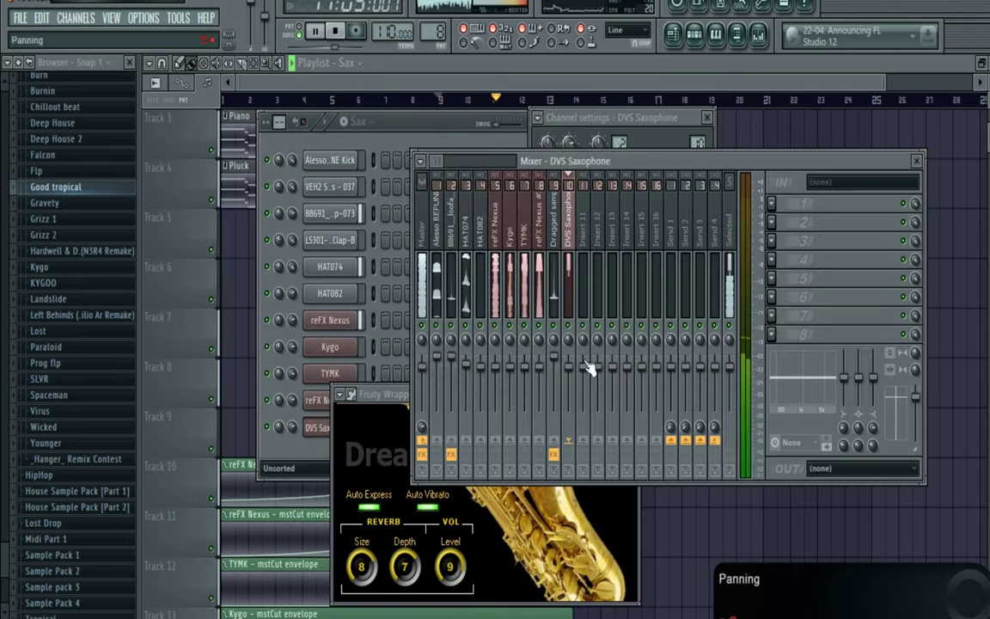
- Add Gross Beat to the first effect slot of the DVS Saxophone insert and load the Light Sidechain preset
{"action": "left_click", "coordinate": [770, 204]}
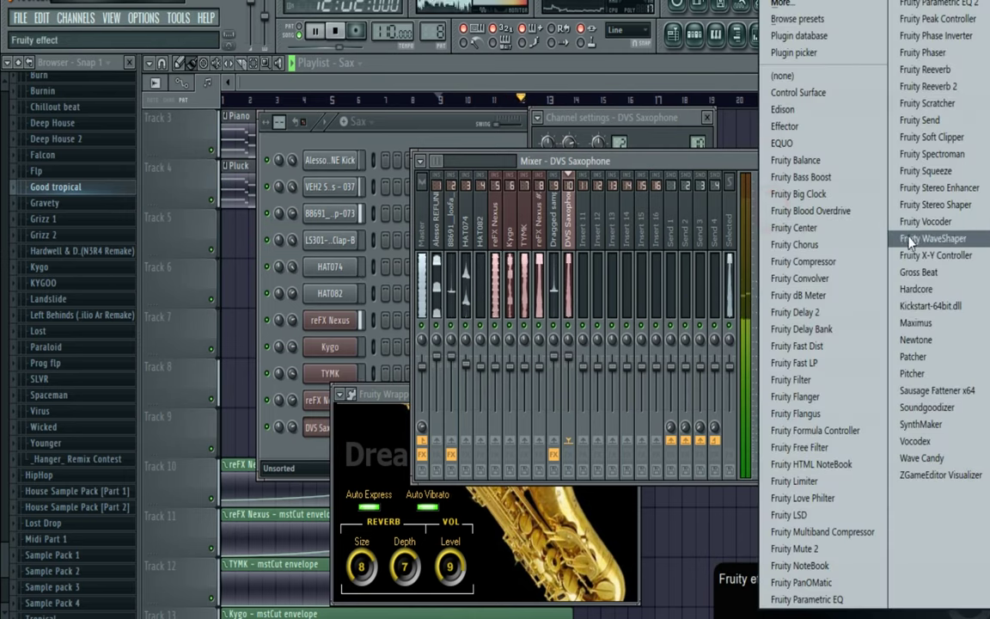
{"action": "left_click", "coordinate": [921, 272]}
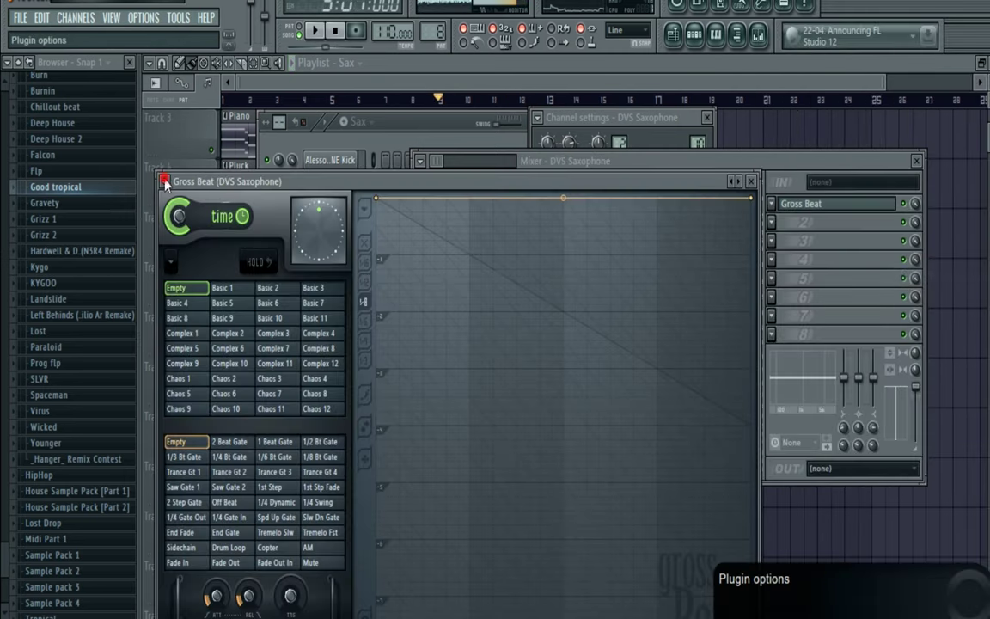
{"action": "left_click", "coordinate": [165, 183]}
{"action": "mouse_move", "coordinate": [186, 228]}
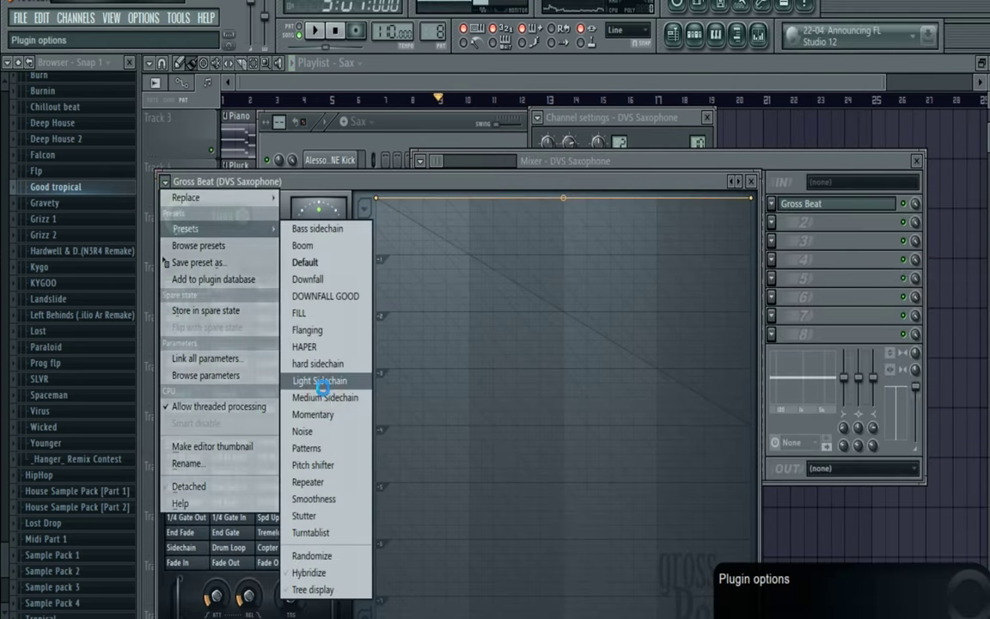
{"action": "left_click", "coordinate": [324, 385]}
- Play the Sax pattern on its own and add Fruity Reeverb 2 to the saxophone insert's second effect slot
{"action": "left_click", "coordinate": [424, 122]}
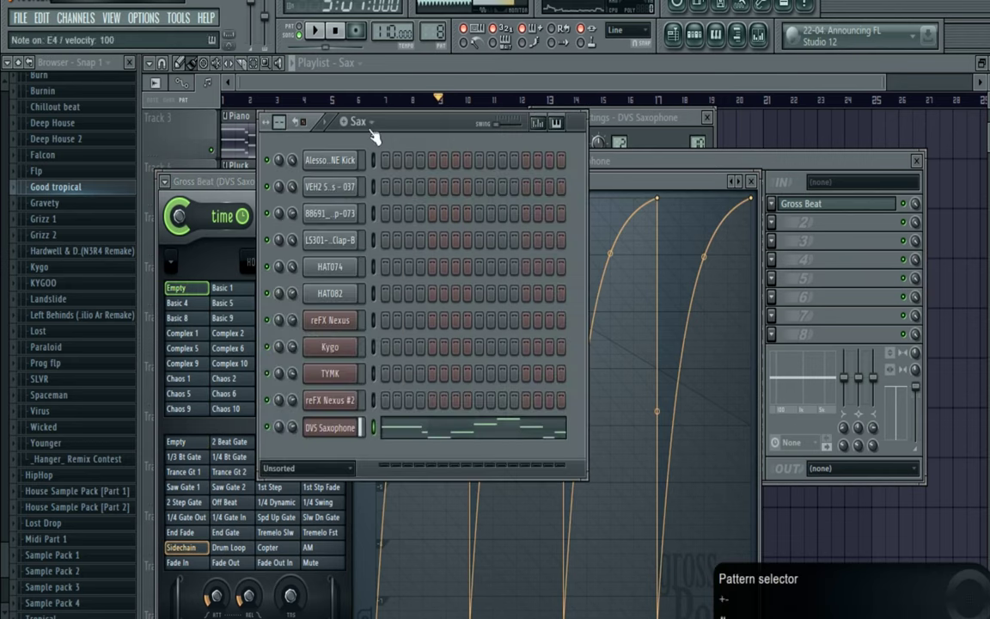
{"action": "left_click", "coordinate": [324, 121]}
{"action": "key", "text": "space"}
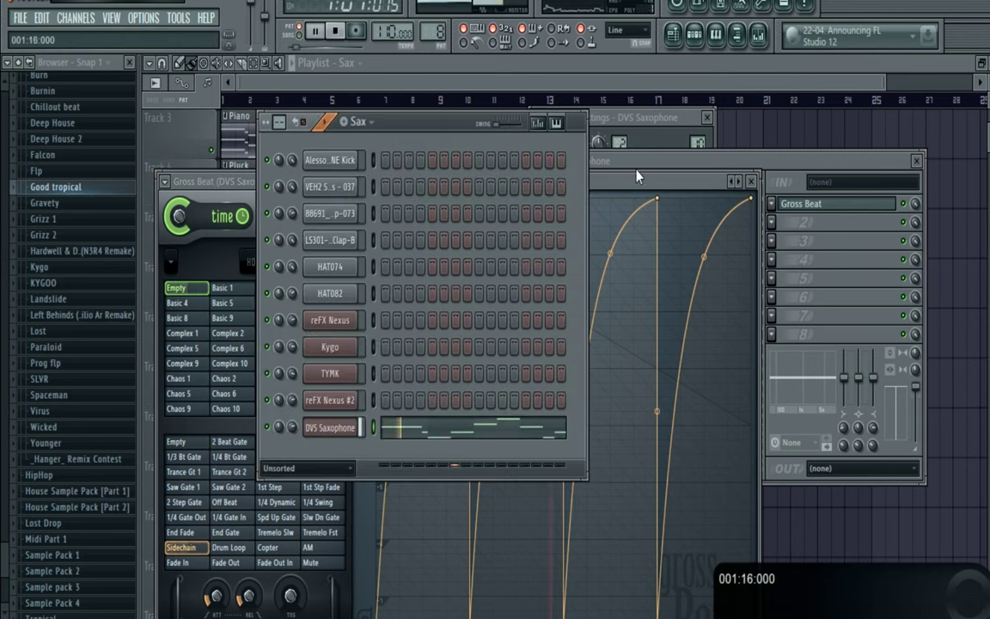
{"action": "left_click", "coordinate": [750, 181]}
{"action": "left_click", "coordinate": [779, 225]}
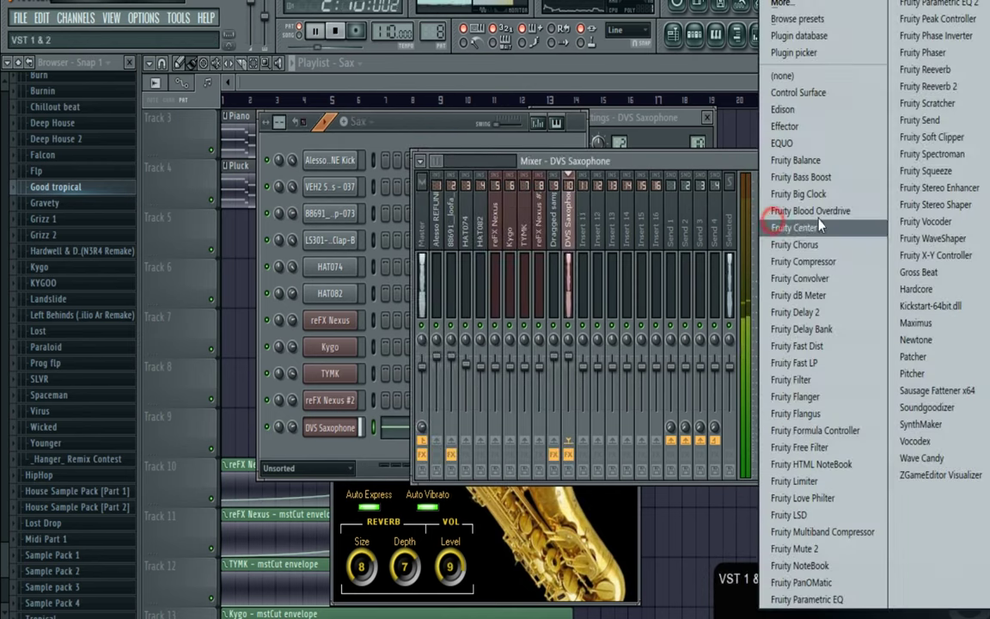
{"action": "left_click", "coordinate": [855, 121]}
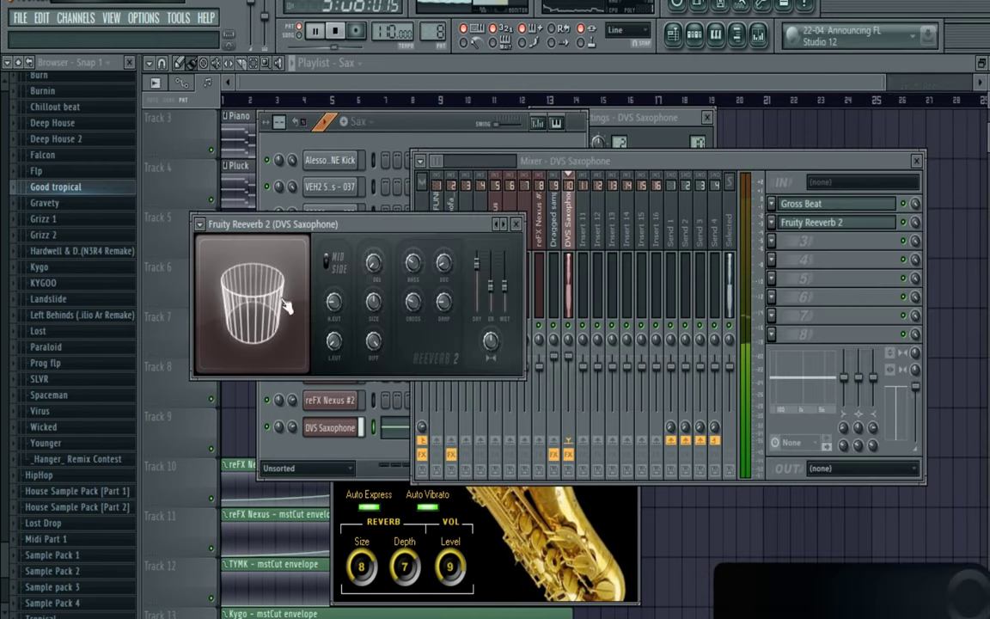
{"action": "left_click", "coordinate": [516, 225]}
- Add Fruity Fast LP to the saxophone insert's third effect slot and create an automation clip for its Cutoff
{"action": "left_click", "coordinate": [780, 242]}
{"action": "left_click", "coordinate": [863, 365]}
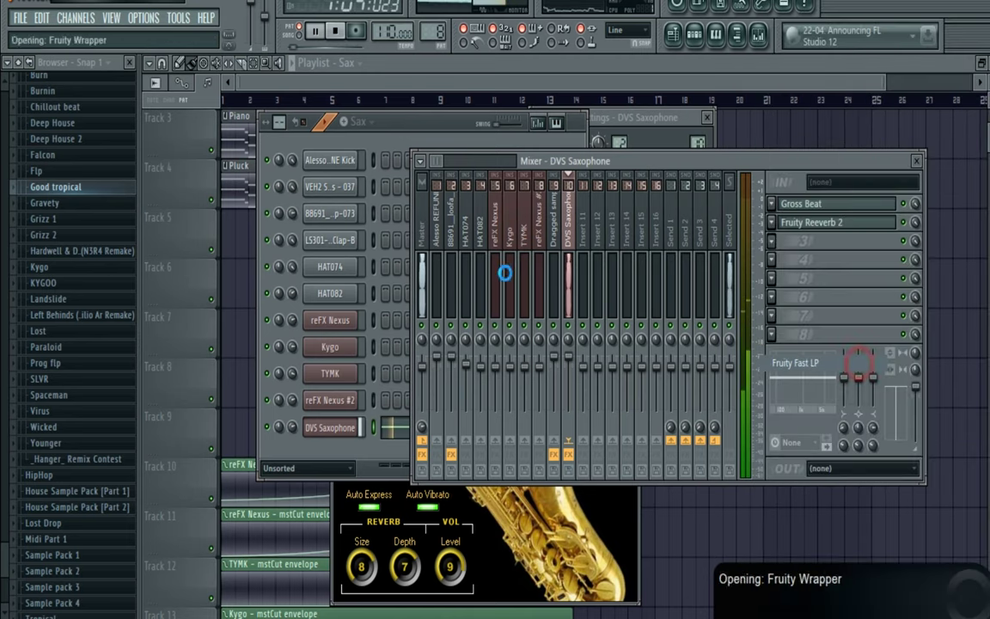
{"action": "right_click", "coordinate": [249, 297]}
{"action": "left_click", "coordinate": [341, 409]}
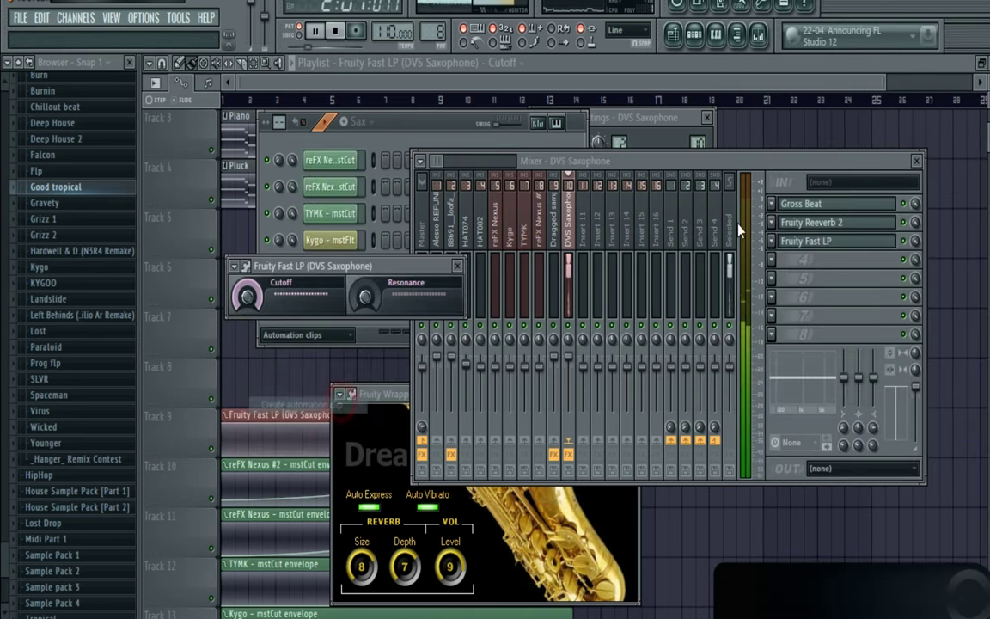
- Add Sausage Fattener to the saxophone insert's fourth effect slot with a low Fatness of about 8%
{"action": "left_click", "coordinate": [778, 259]}
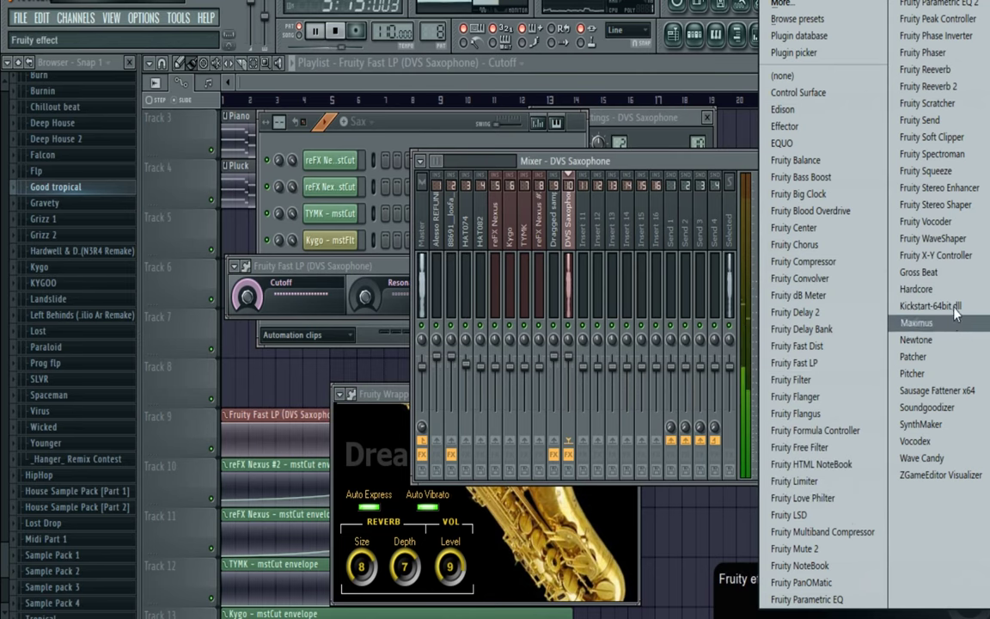
{"action": "left_click", "coordinate": [945, 390]}
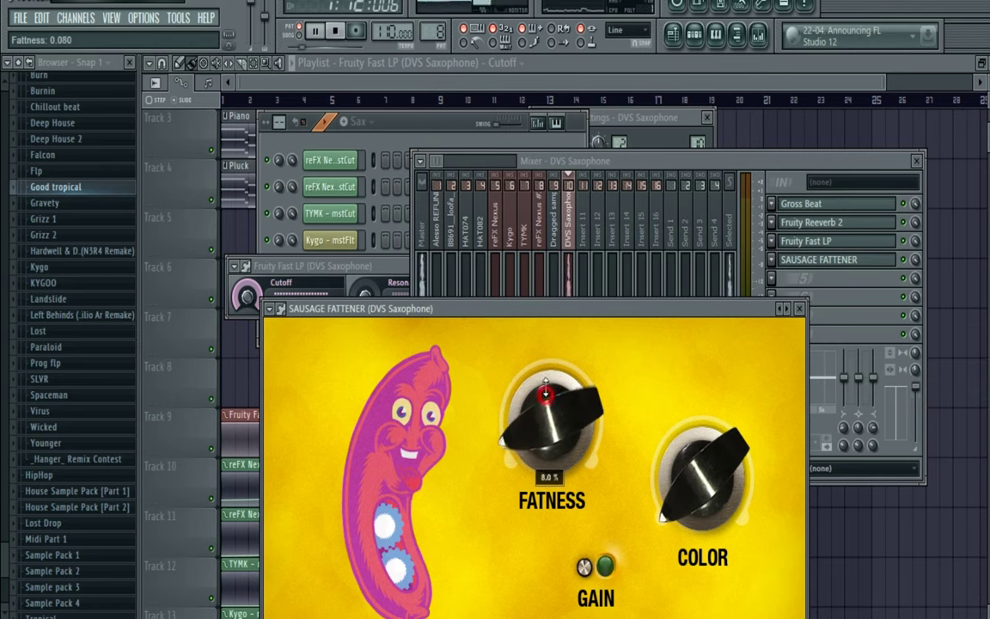
{"action": "left_click_drag", "start_coordinate": [544, 394], "coordinate": [545, 402]}
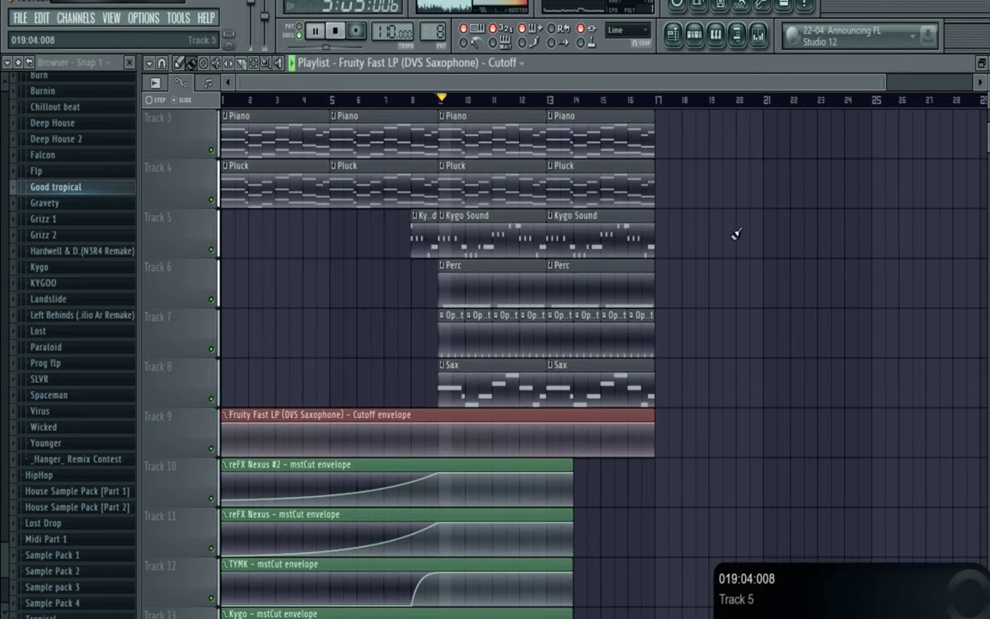
- Shape the saxophone Cutoff envelope on track 9 to curve up from a low value at bar 1 to maximum at bar 9
{"action": "scroll", "coordinate": [739, 237], "scroll_direction": "down", "scroll_amount": 4}
{"action": "scroll", "coordinate": [750, 257], "scroll_direction": "down", "scroll_amount": 2}
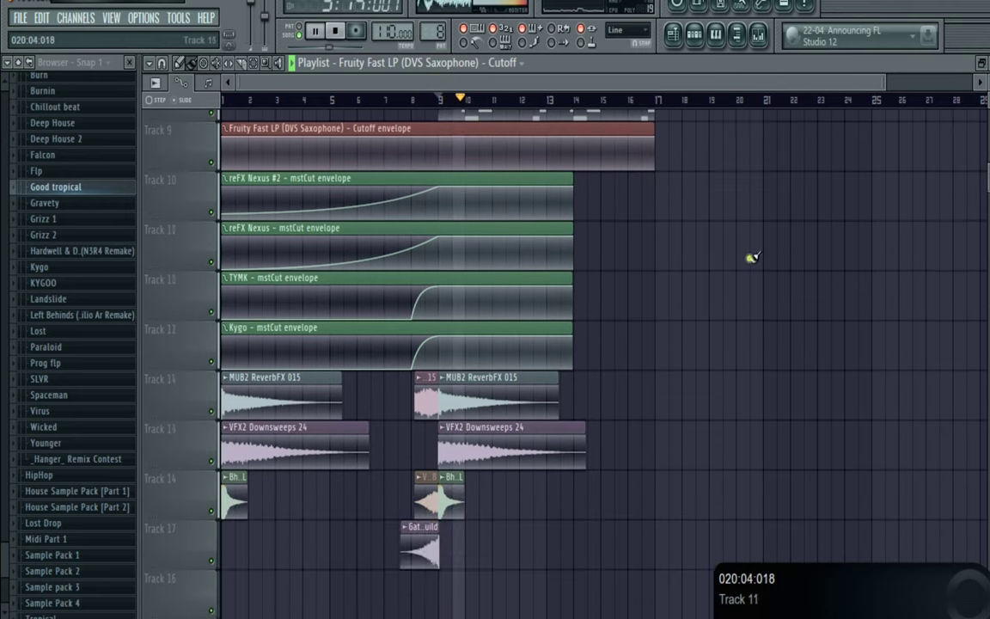
{"action": "scroll", "coordinate": [751, 256], "scroll_direction": "up", "scroll_amount": 3}
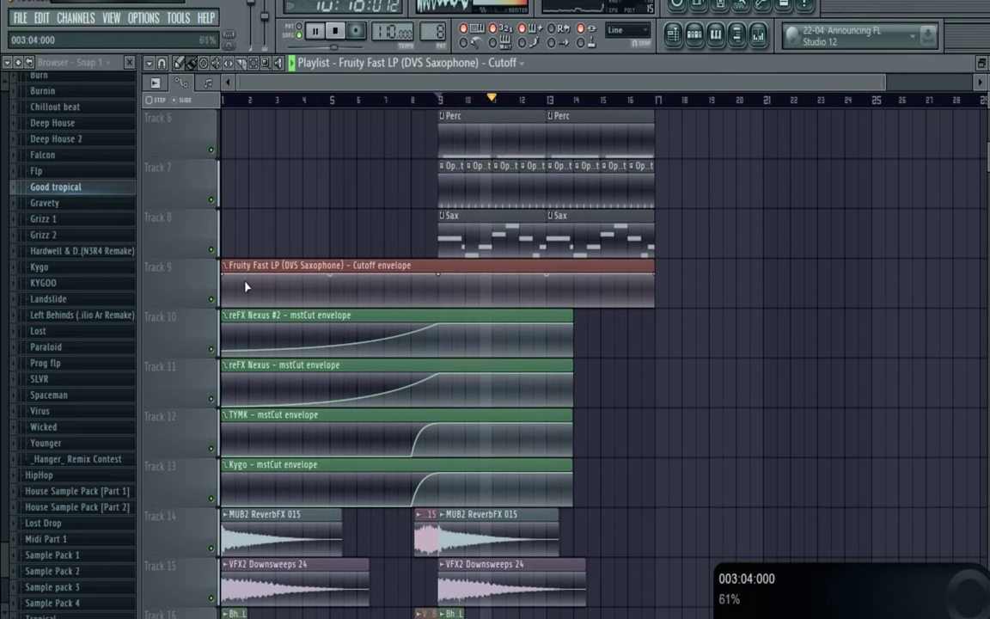
{"action": "left_click_drag", "start_coordinate": [223, 269], "coordinate": [224, 298]}
- Add Sax pattern clips at bars 1 and 5 on track 8 and play the song from bar 1
{"action": "left_click", "coordinate": [236, 234]}
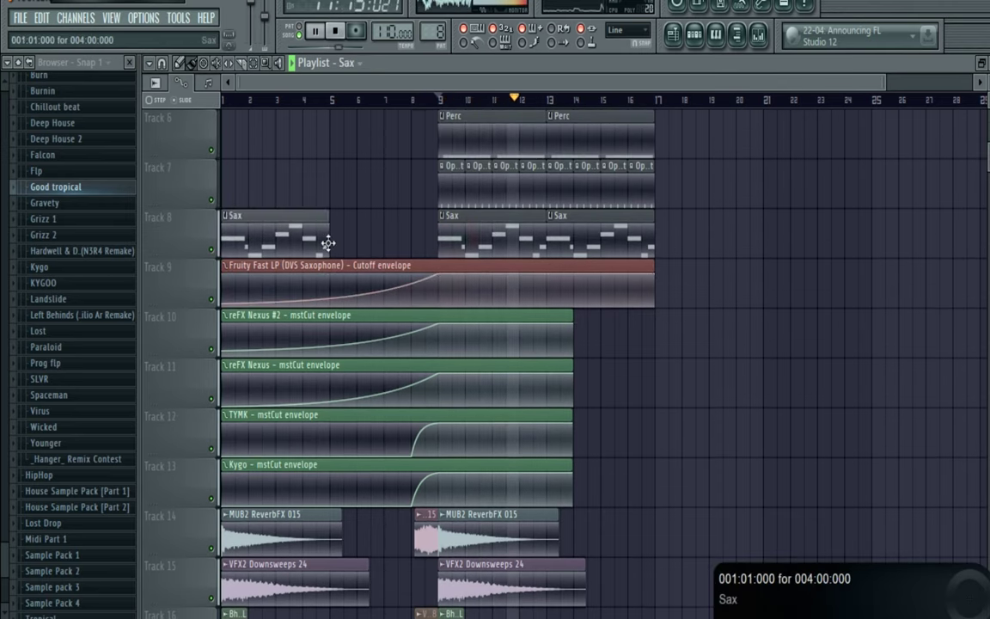
{"action": "left_click", "coordinate": [337, 234]}
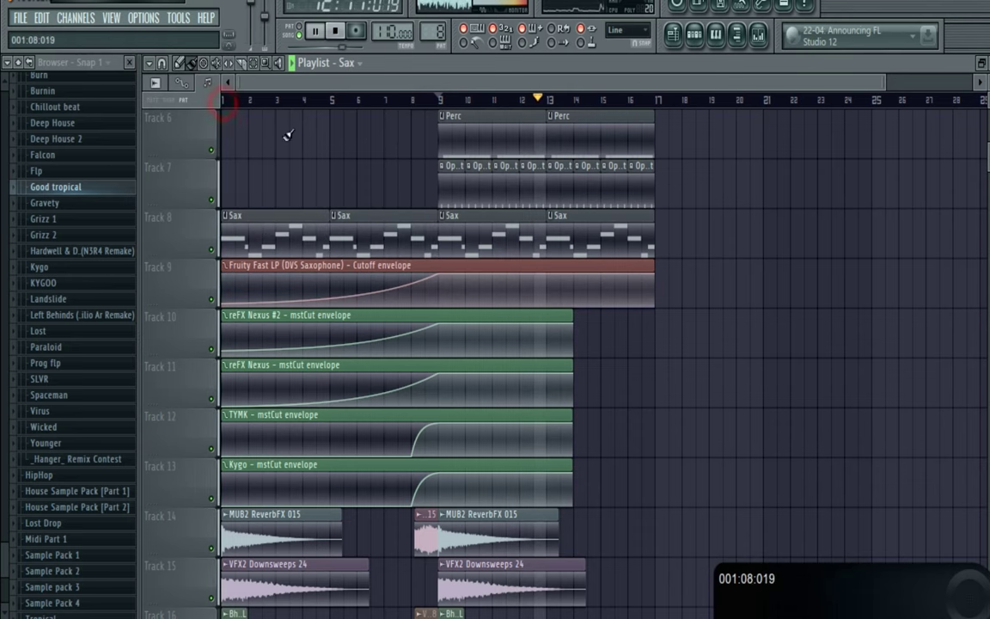
{"action": "left_click", "coordinate": [222, 101]}
- Lower the saxophone Cutoff envelope's start point to the bottom, reduce its rising curve to 13% tension, and add a point near bar 8
{"action": "left_click_drag", "start_coordinate": [222, 303], "coordinate": [222, 311]}
{"action": "left_click_drag", "start_coordinate": [331, 299], "coordinate": [331, 302]}
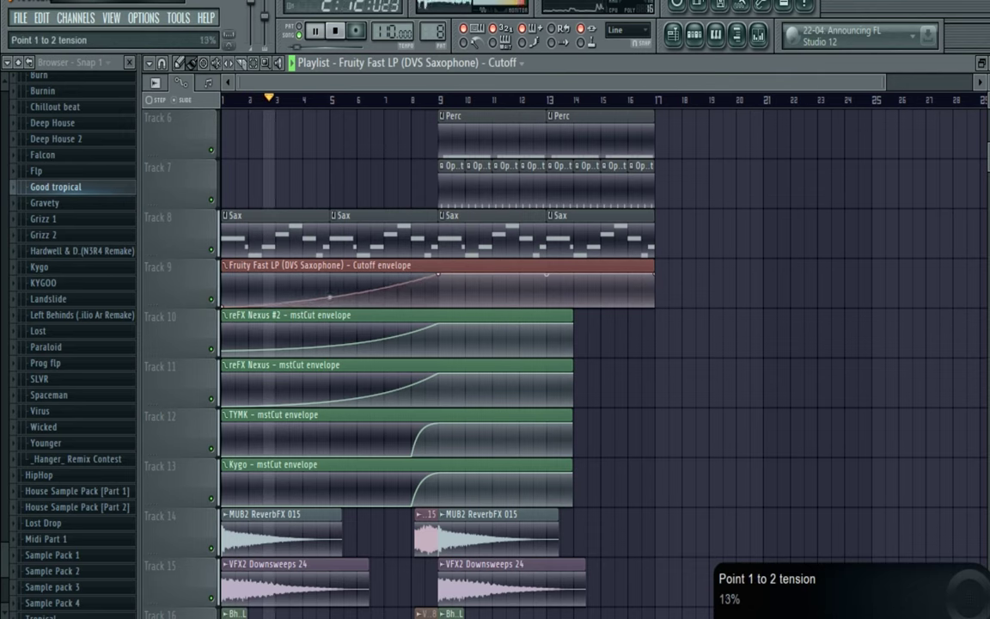
{"action": "left_click", "coordinate": [330, 345]}
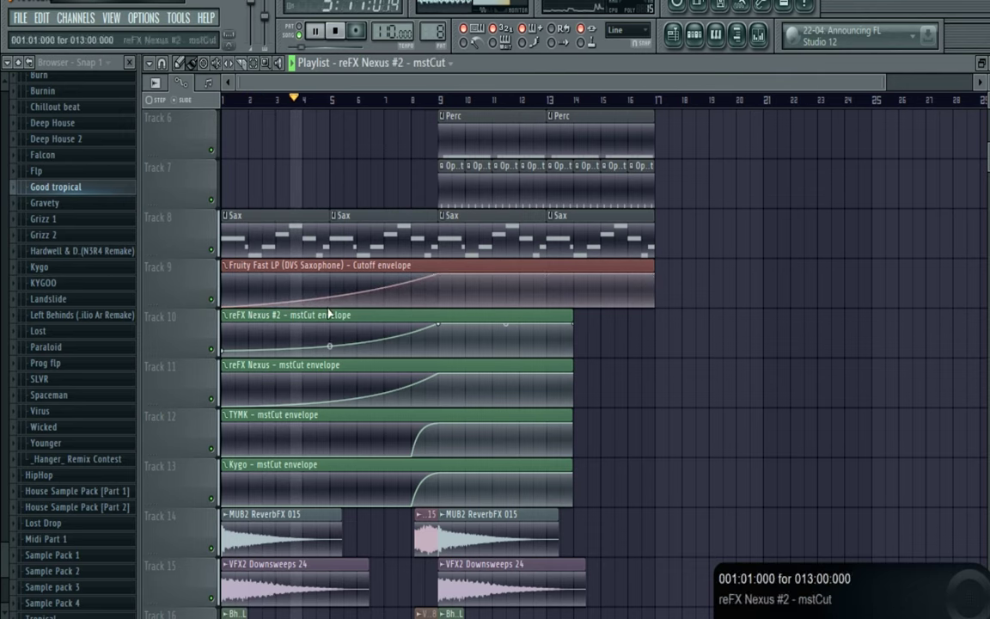
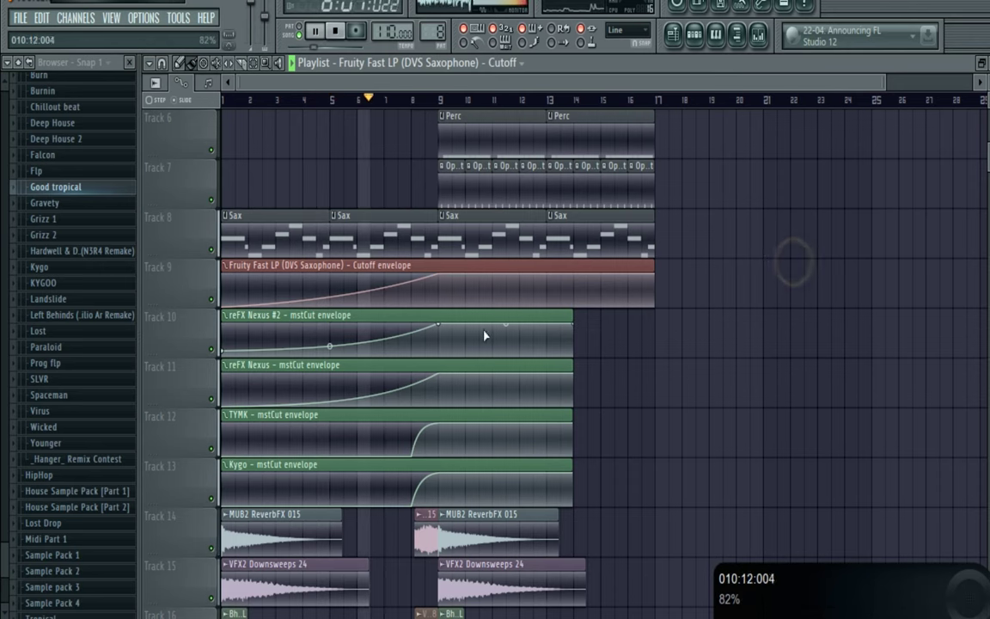
{"action": "right_click", "coordinate": [414, 284]}
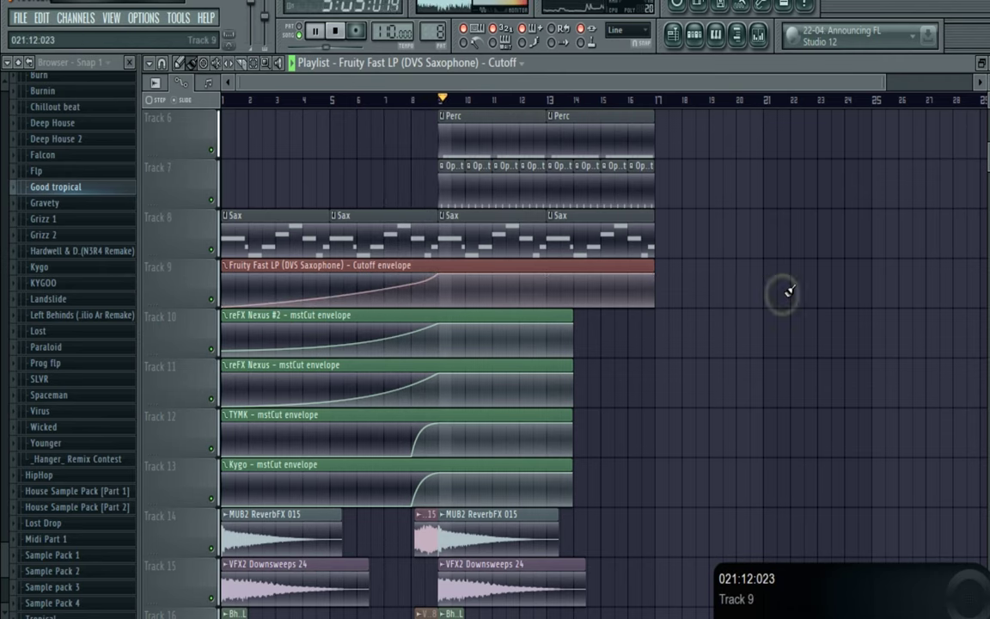
- Show the step sequencer and switch its channel filter from Automation clips to Unsorted
{"action": "scroll", "coordinate": [788, 294], "scroll_direction": "up", "scroll_amount": 5}
{"action": "key", "text": "ctrl"}
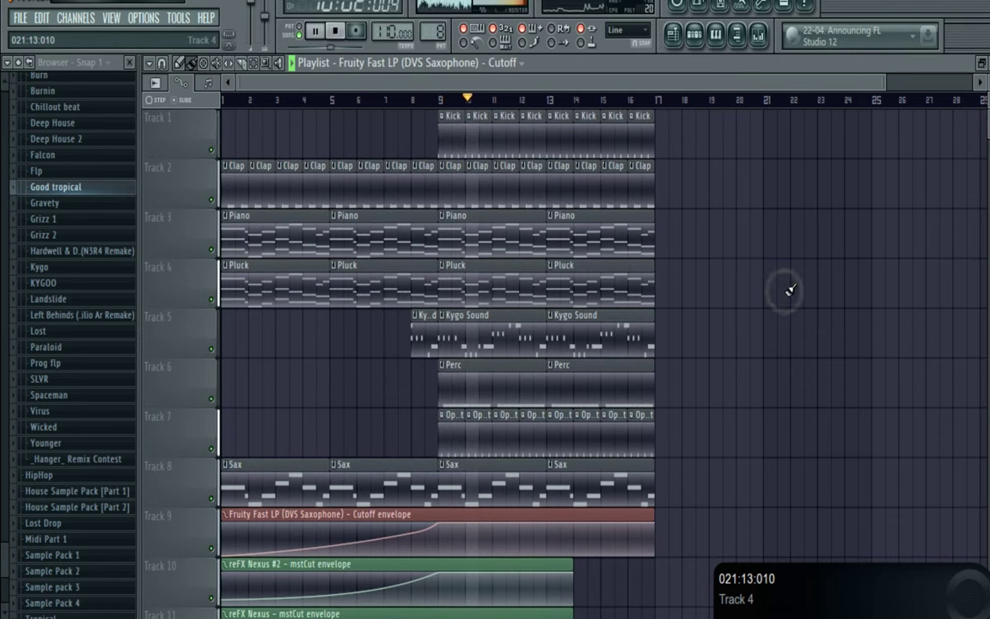
{"action": "left_click", "coordinate": [696, 37]}
{"action": "right_click", "coordinate": [745, 314]}
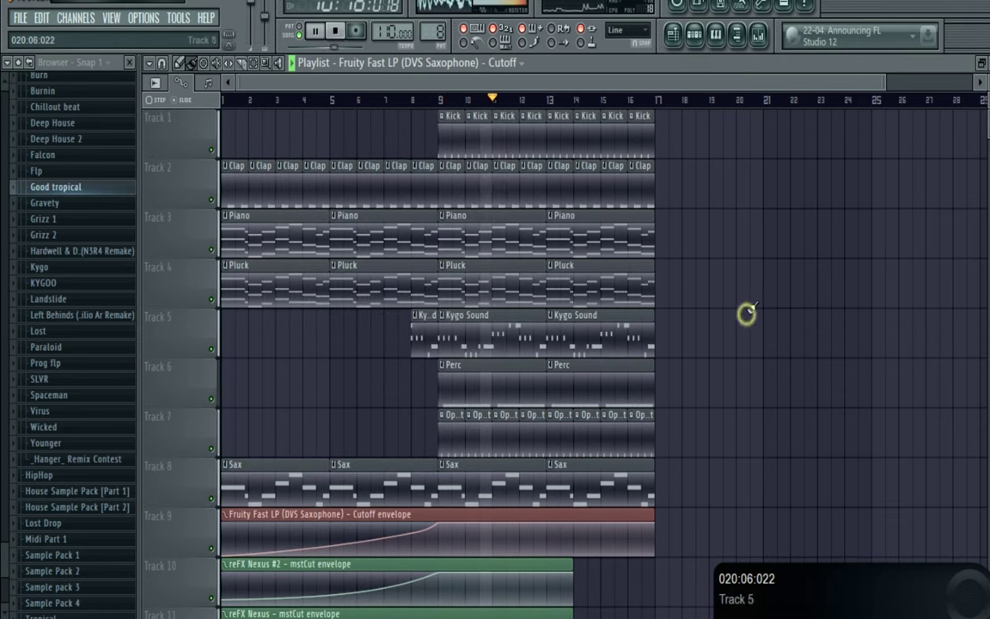
{"action": "left_click", "coordinate": [698, 47]}
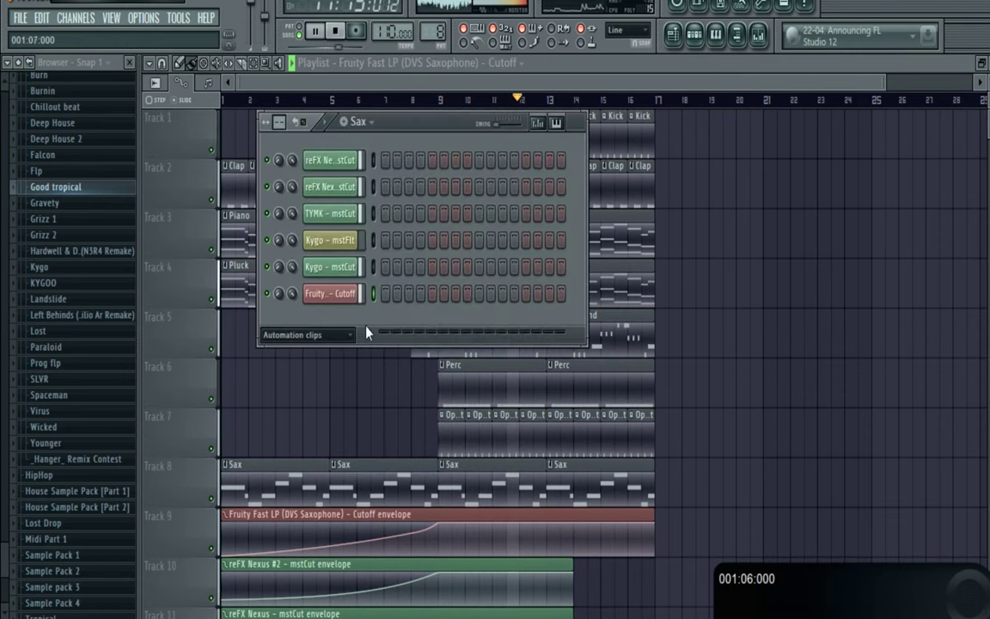
{"action": "left_click", "coordinate": [323, 335]}
{"action": "left_click", "coordinate": [309, 406]}
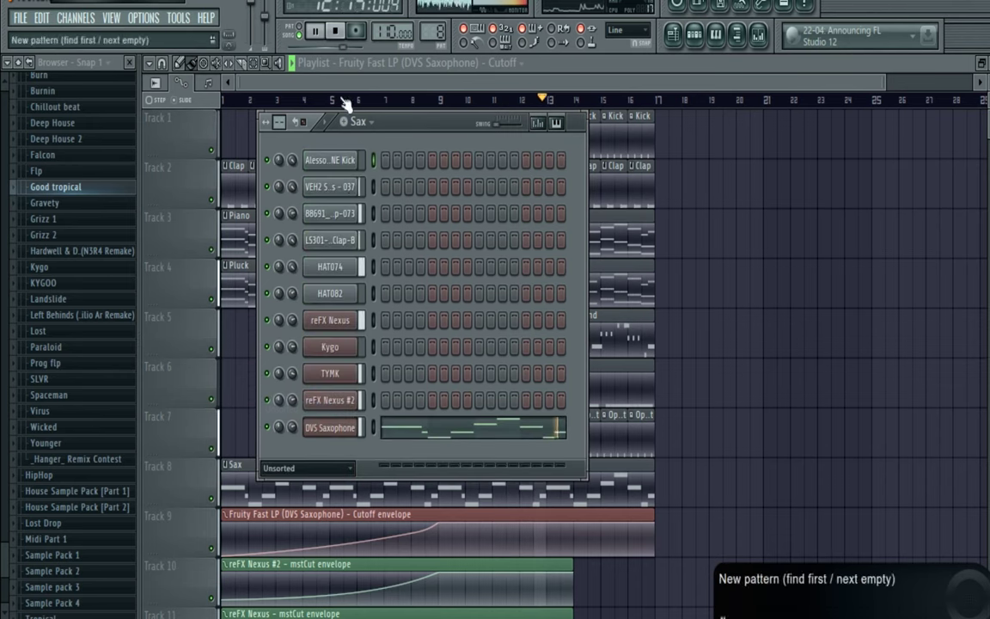
- Create a new empty pattern and name it Synth
{"action": "left_click", "coordinate": [343, 121]}
{"action": "type", "text": "Synth"}
{"action": "key", "text": "Return"}
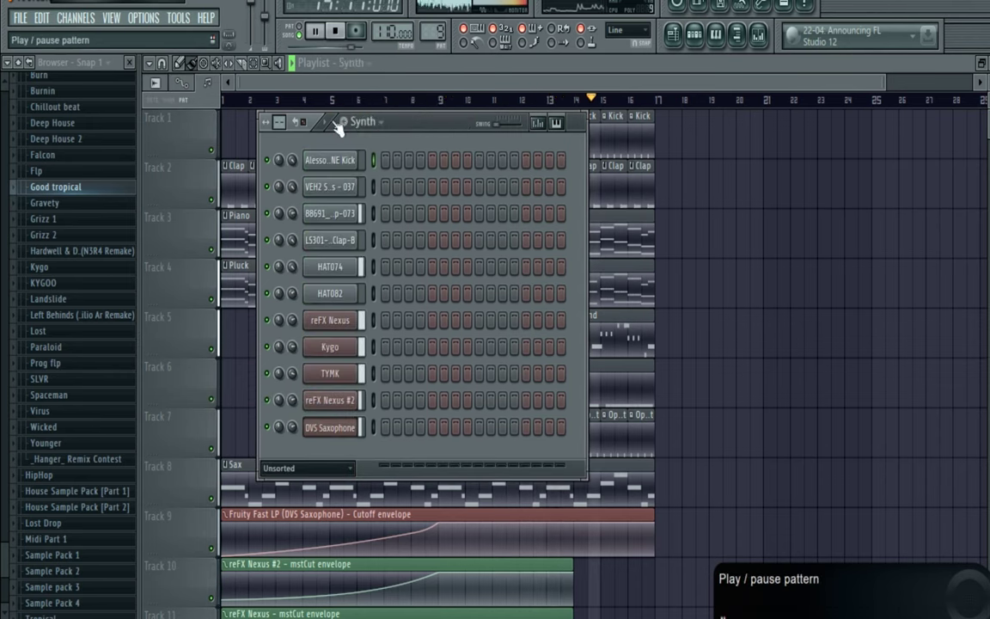
- Add a Sylenth1 instrument channel to the project and stop the song playback
{"action": "left_click", "coordinate": [76, 17]}
{"action": "mouse_move", "coordinate": [85, 33]}
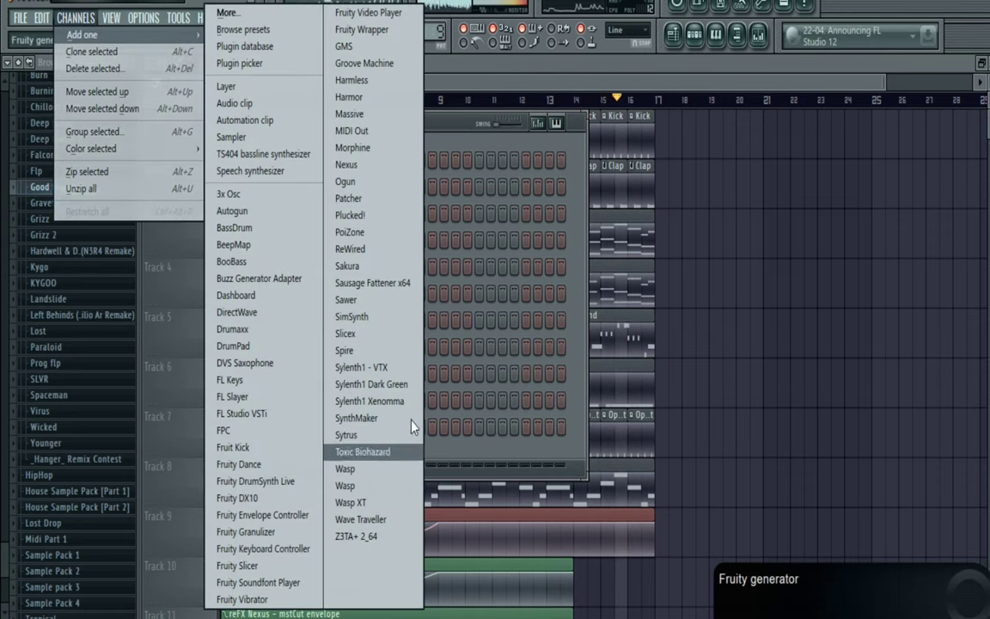
{"action": "left_click", "coordinate": [707, 394]}
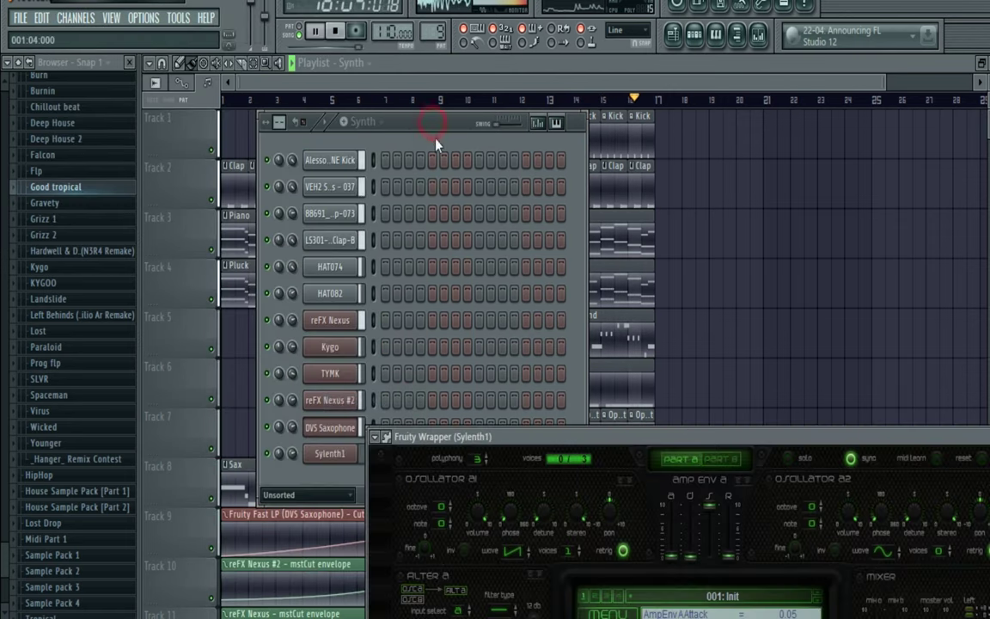
{"action": "left_click", "coordinate": [441, 130]}
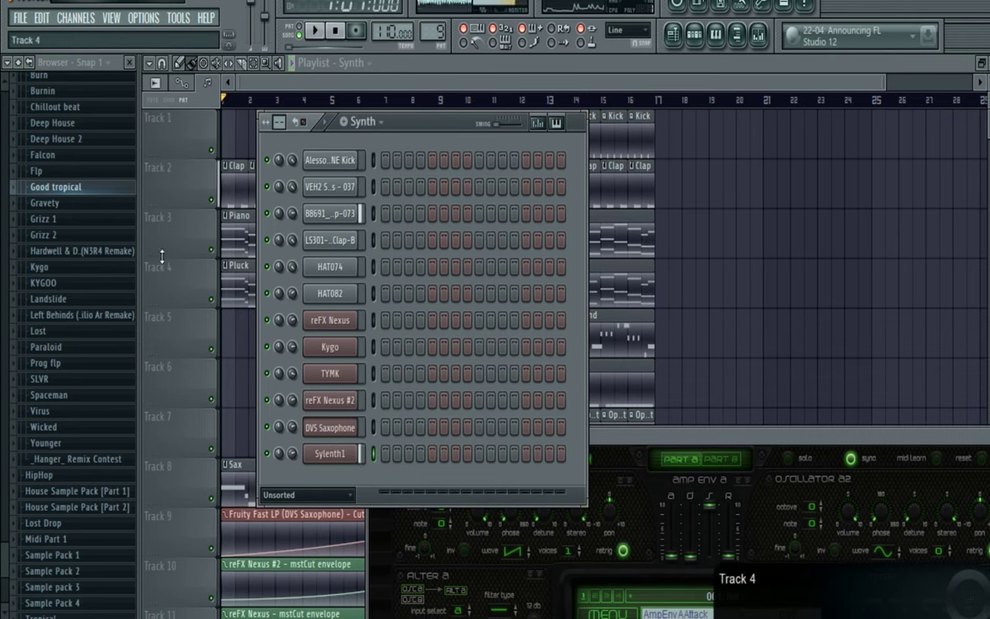
- Load the Lead-Monsterz preset from the New awesome folder's EPIC EDM 4 bank onto the Sylenth1 channel
{"action": "left_click", "coordinate": [25, 62]}
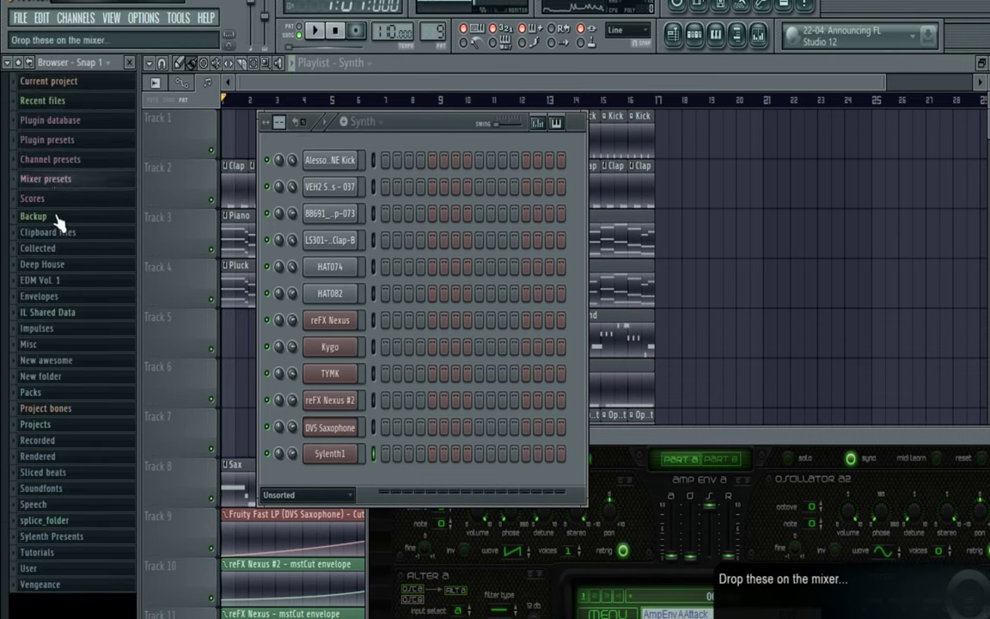
{"action": "left_click", "coordinate": [60, 361]}
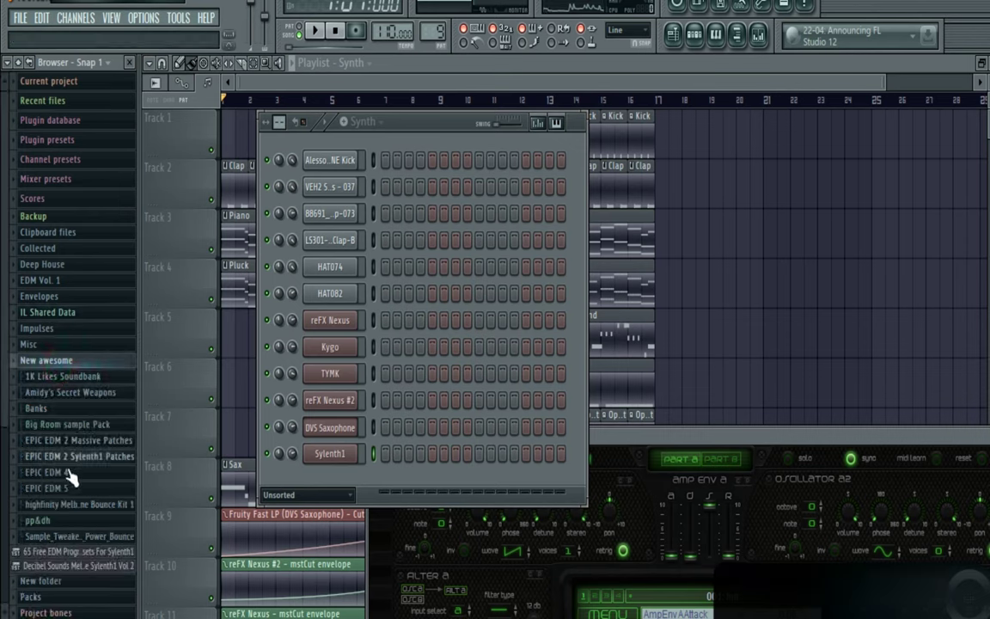
{"action": "left_click", "coordinate": [72, 473]}
{"action": "left_click_drag", "start_coordinate": [51, 486], "coordinate": [330, 454]}
{"action": "left_click_drag", "start_coordinate": [377, 127], "coordinate": [367, 127]}
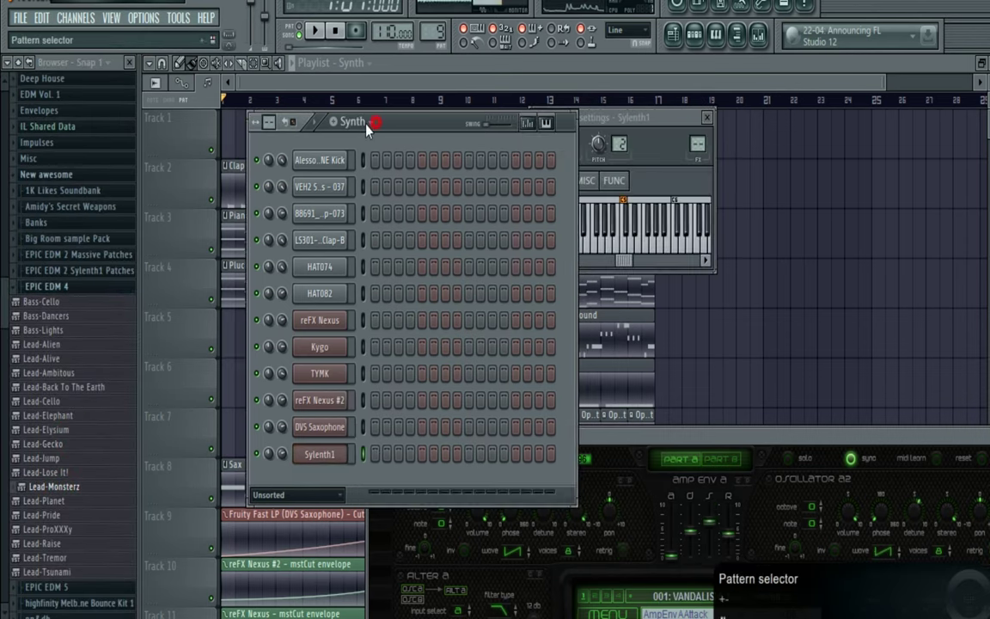
- Copy the reFX Nexus notes of the Pluck pattern into the Sylenth1 channel of the Synth pattern
{"action": "left_click", "coordinate": [352, 122]}
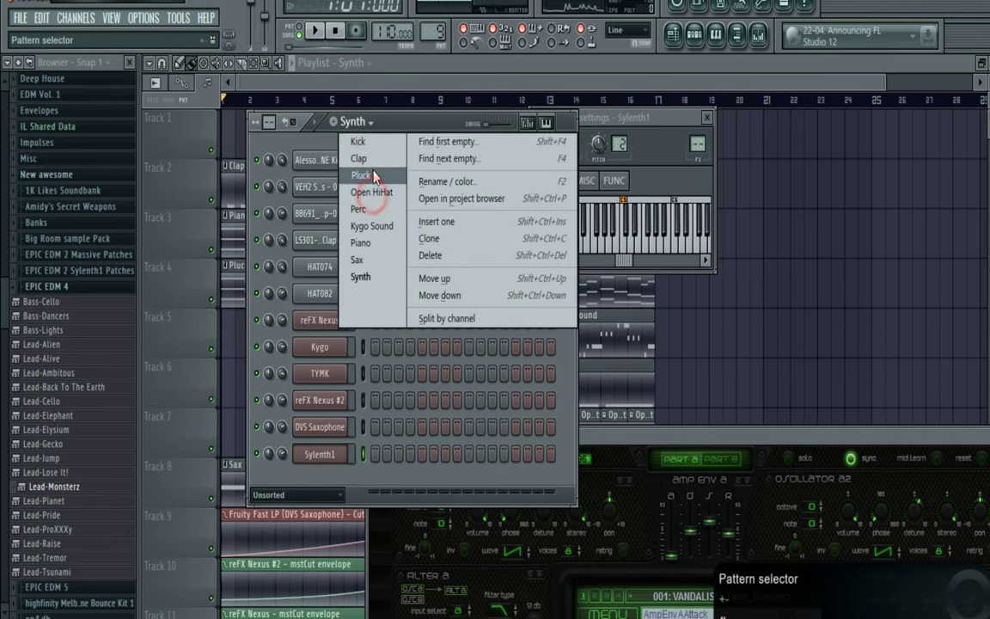
{"action": "left_click", "coordinate": [361, 175]}
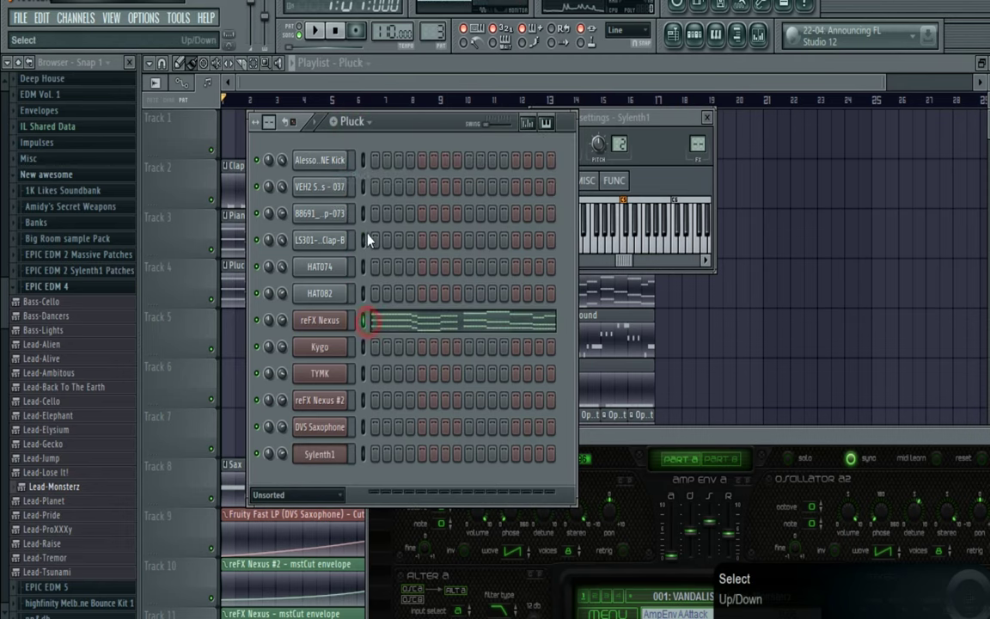
{"action": "left_click", "coordinate": [352, 122]}
{"action": "left_click", "coordinate": [361, 275]}
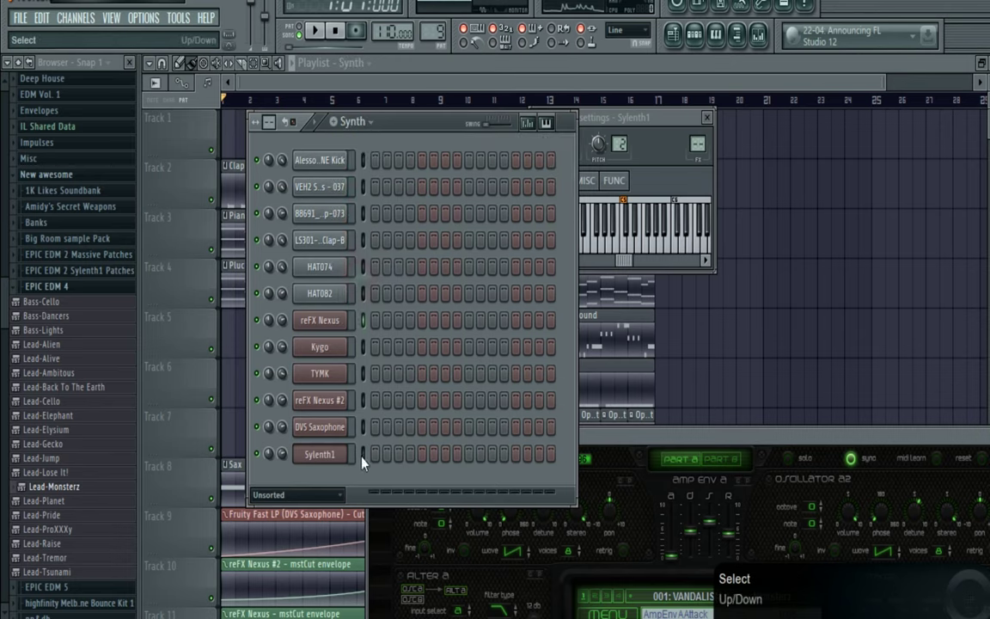
{"action": "key", "text": "ctrl+v"}
- Play the Synth pattern on its own and examine the Sylenth1 chords in the piano roll
{"action": "left_click", "coordinate": [315, 123]}
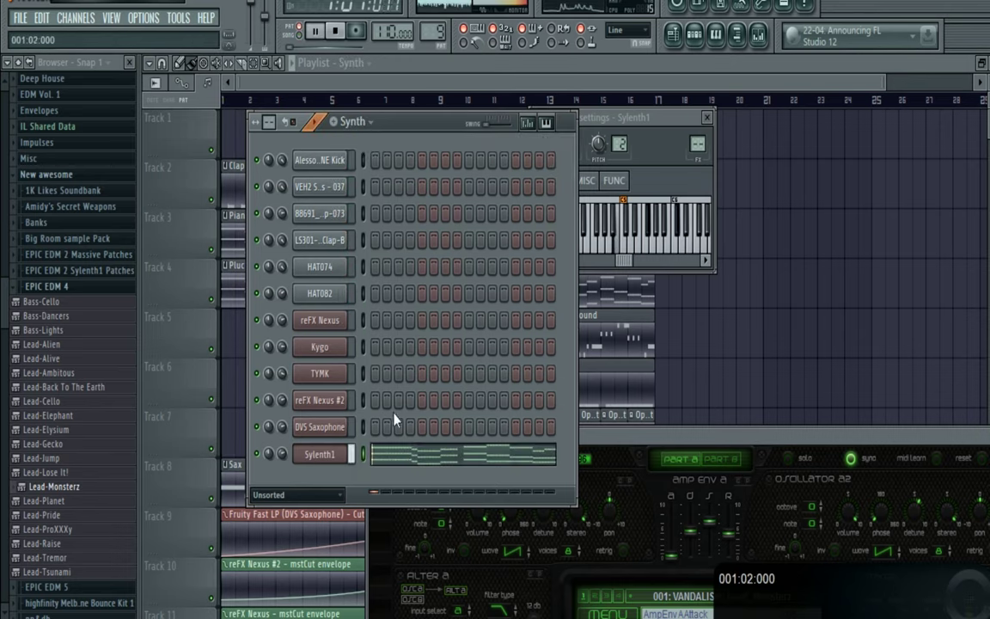
{"action": "left_click", "coordinate": [395, 453]}
{"action": "scroll", "coordinate": [413, 159], "scroll_direction": "down", "scroll_amount": 2}
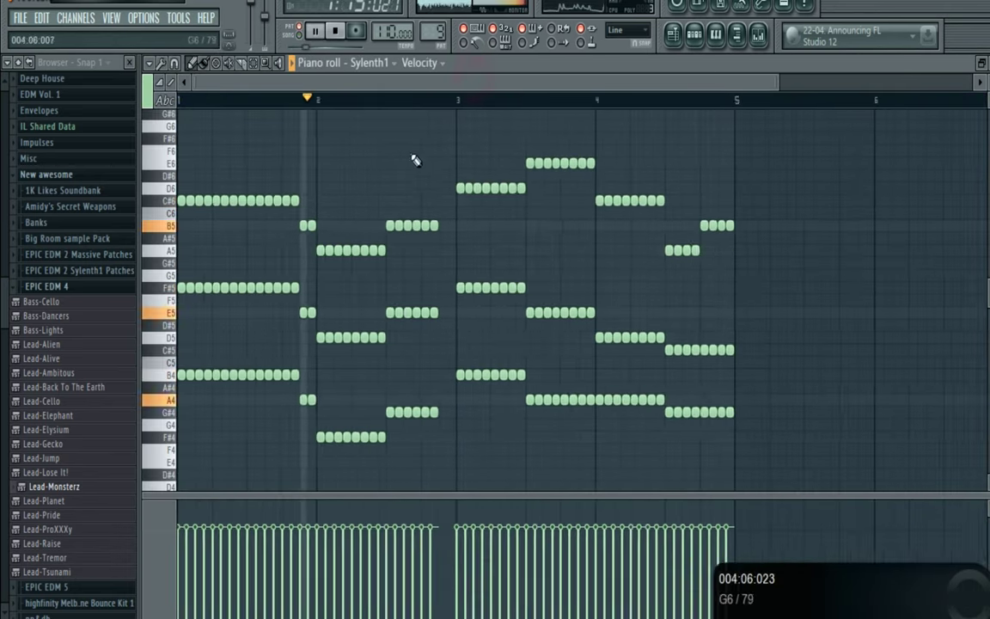
{"action": "key", "text": "space"}
{"action": "key", "text": "ctrl+a"}
{"action": "key", "text": "ctrl+d"}
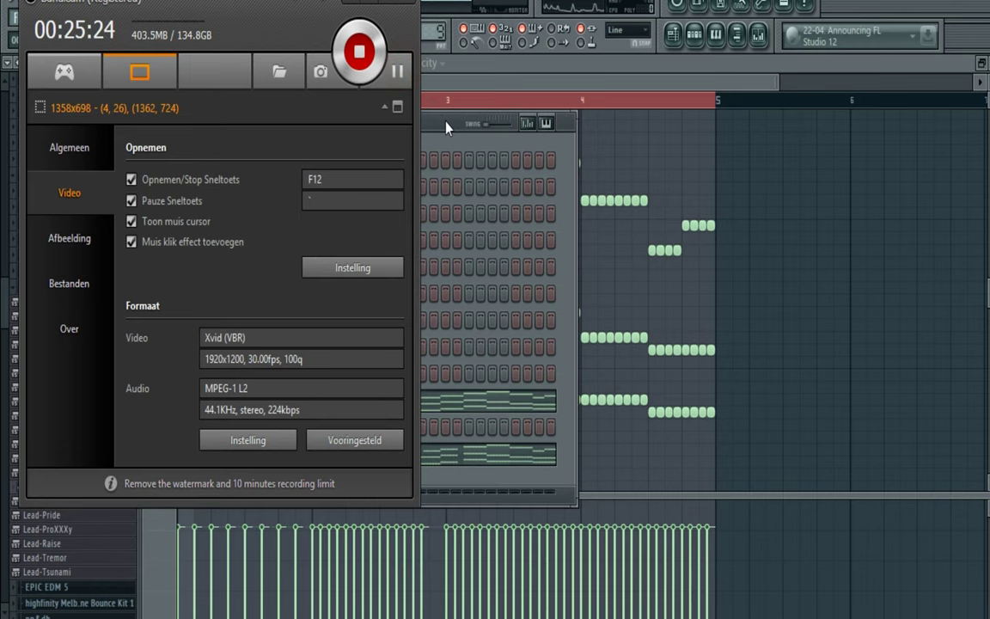
- Audition the Synth pattern briefly and cut all notes from the Sylenth1 piano roll
{"action": "left_click", "coordinate": [445, 122]}
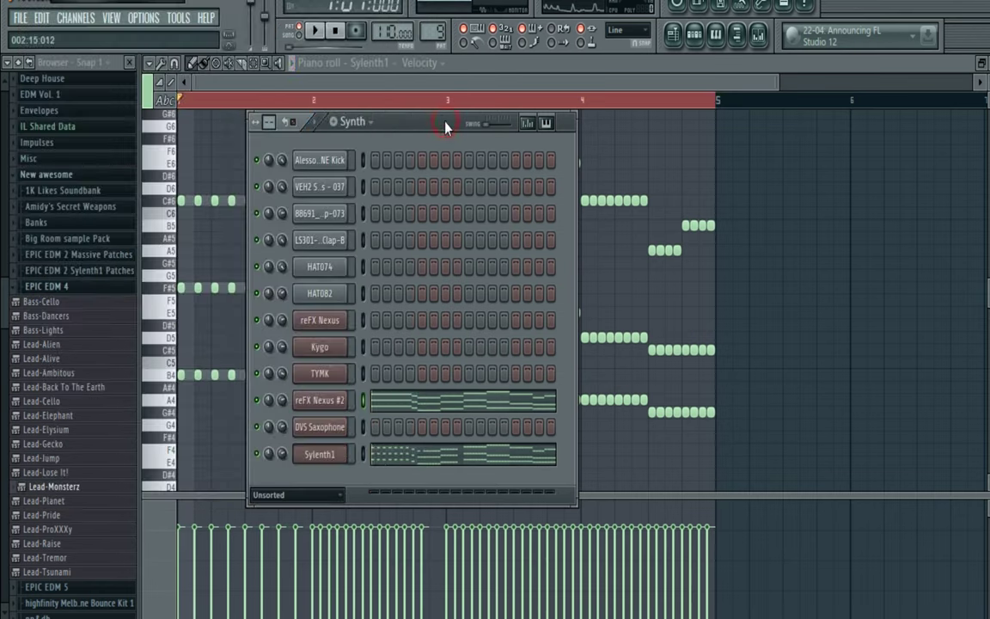
{"action": "key", "text": "space"}
{"action": "key", "text": "space"}
{"action": "left_click", "coordinate": [387, 457]}
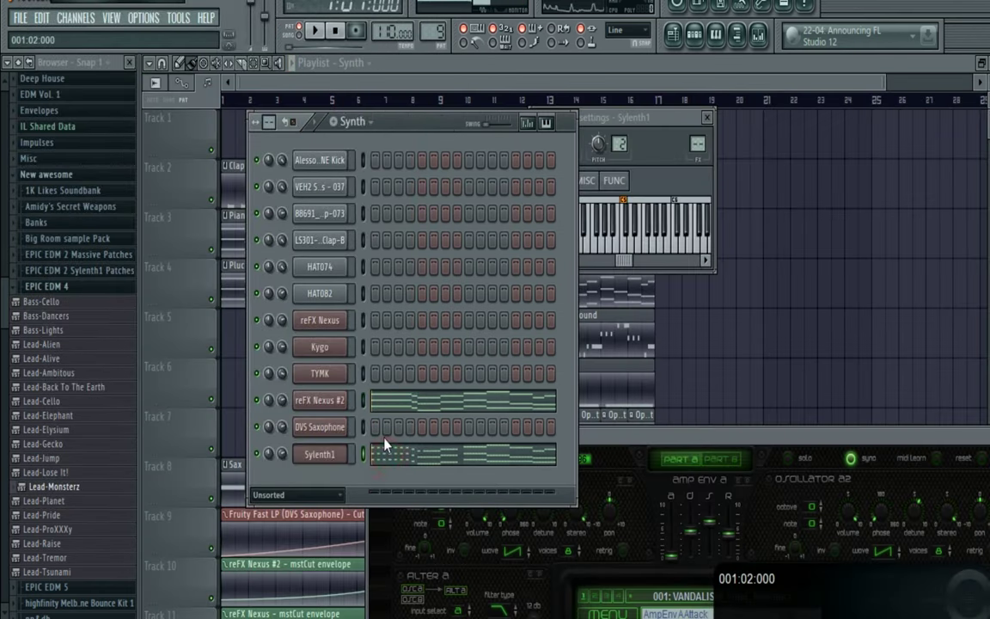
{"action": "left_click", "coordinate": [389, 455]}
{"action": "key", "text": "ctrl+x"}
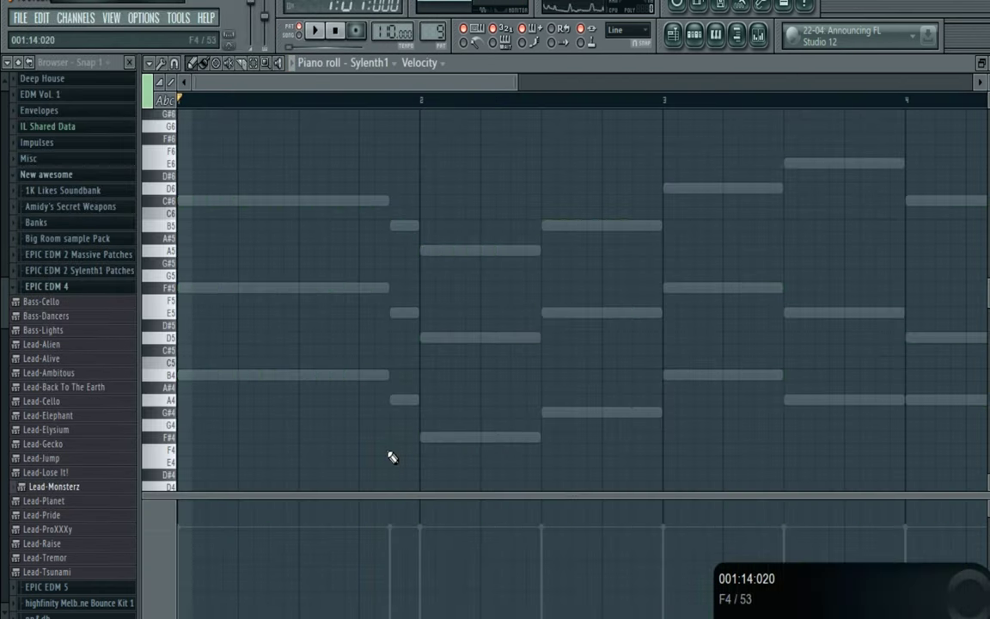
- Draw Sylenth1 stabs over bar 1's ghost chords: five each on C#6, F#5 and B4, ending with one B5, E5 and A4
{"action": "left_click", "coordinate": [184, 202]}
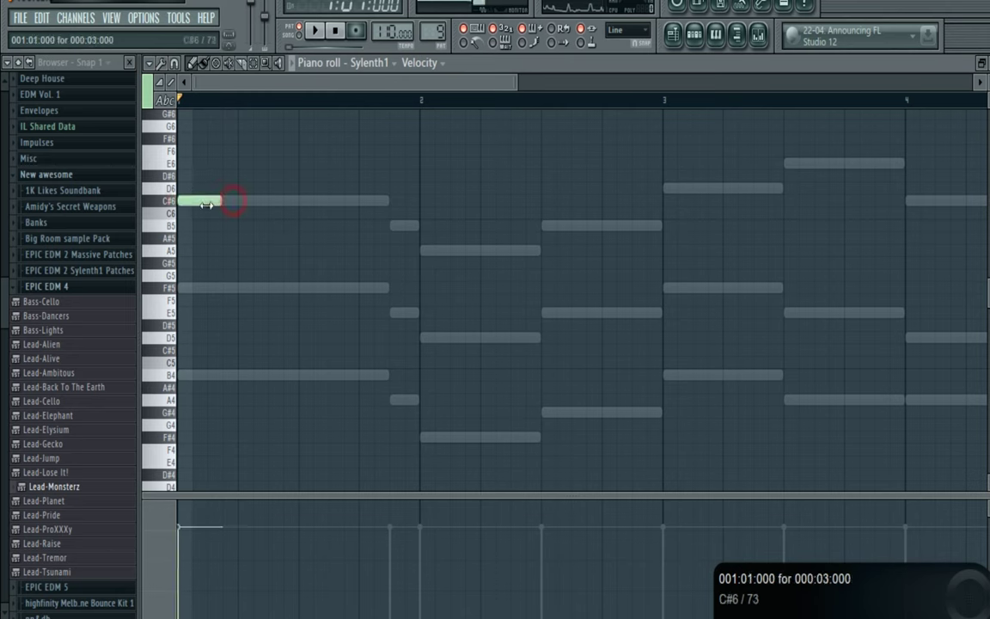
{"action": "left_click", "coordinate": [317, 200]}
{"action": "key", "text": "space"}
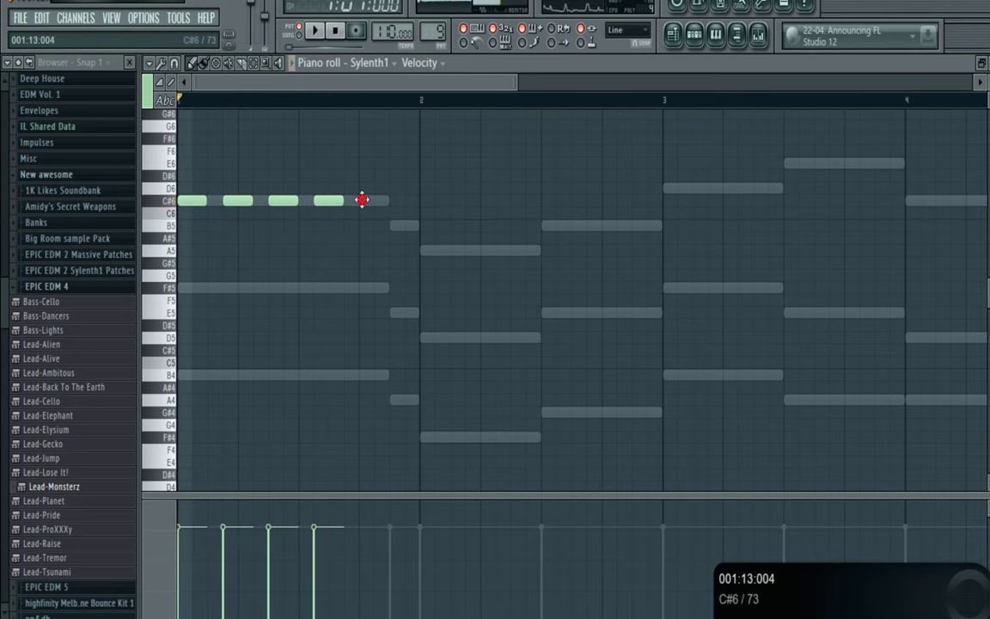
{"action": "left_click", "coordinate": [393, 226]}
{"action": "key", "text": "space"}
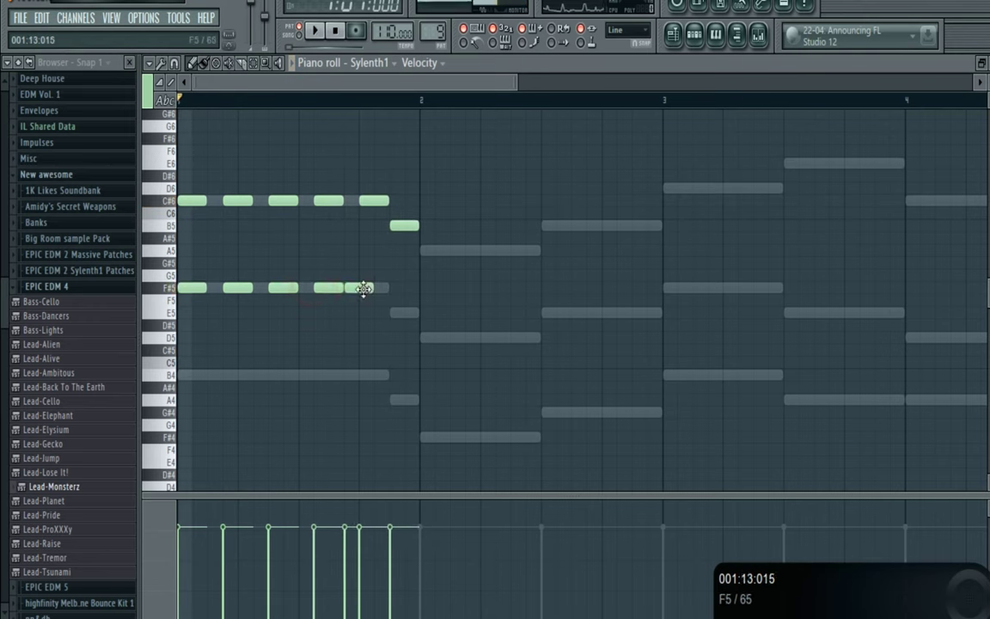
{"action": "left_click_drag", "start_coordinate": [363, 289], "coordinate": [378, 294]}
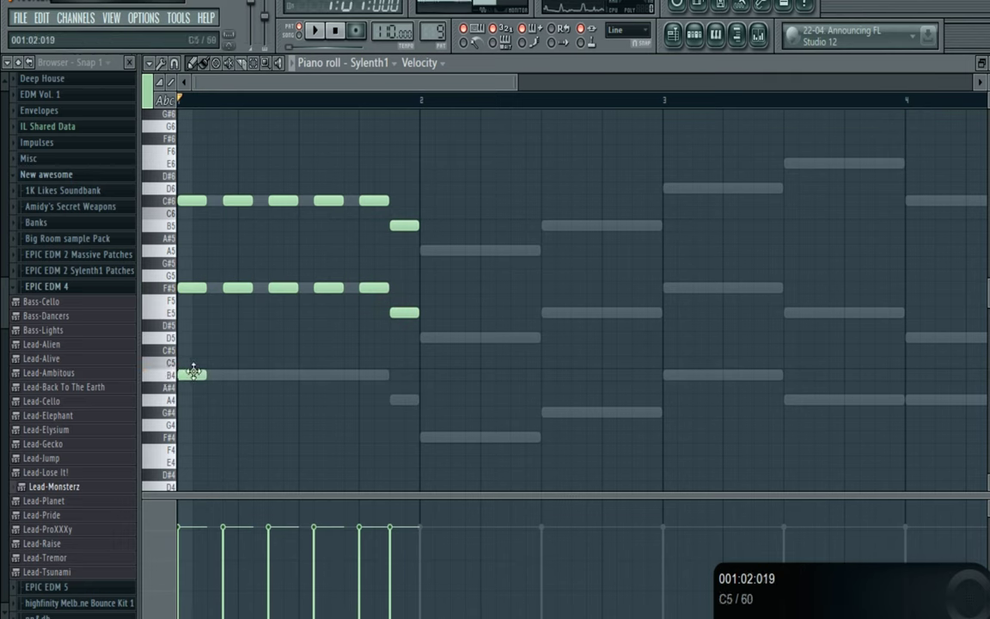
{"action": "left_click", "coordinate": [191, 298]}
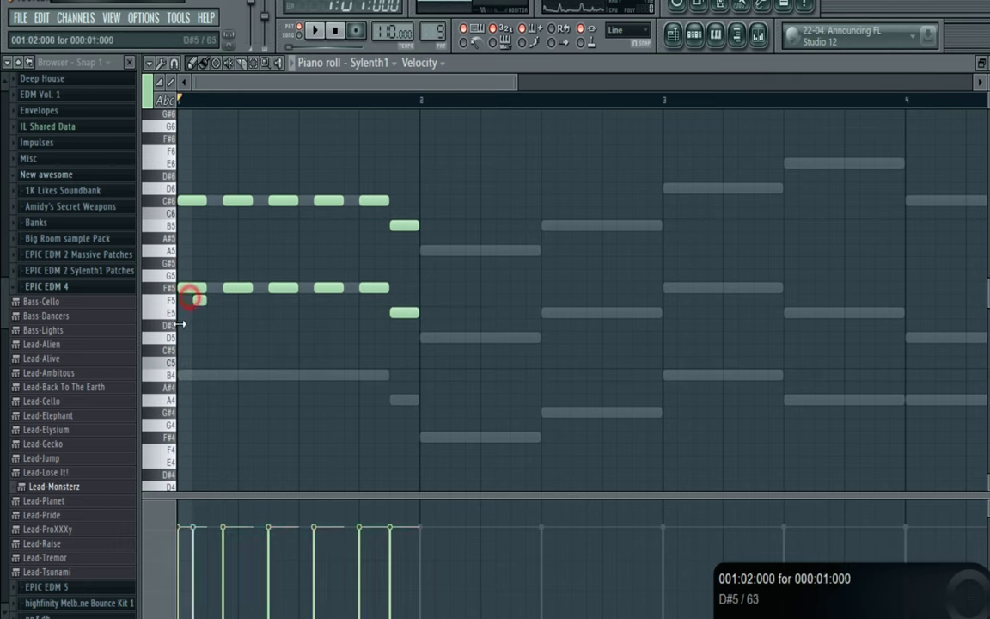
{"action": "key", "text": "ctrl+z"}
{"action": "left_click_drag", "start_coordinate": [184, 300], "coordinate": [166, 387]}
{"action": "left_click", "coordinate": [489, 163], "text": "ctrl"}
- Fill bar 2 with groups of three stabs per note, on A5, D5 and F#4, followed by B5, E5 and G#4
{"action": "mouse_move", "coordinate": [275, 209]}
{"action": "left_mouse_down"}
{"action": "mouse_move", "coordinate": [182, 204]}
{"action": "mouse_move", "coordinate": [426, 255]}
{"action": "mouse_move", "coordinate": [431, 443]}
{"action": "left_mouse_up"}
{"action": "key", "text": "space"}
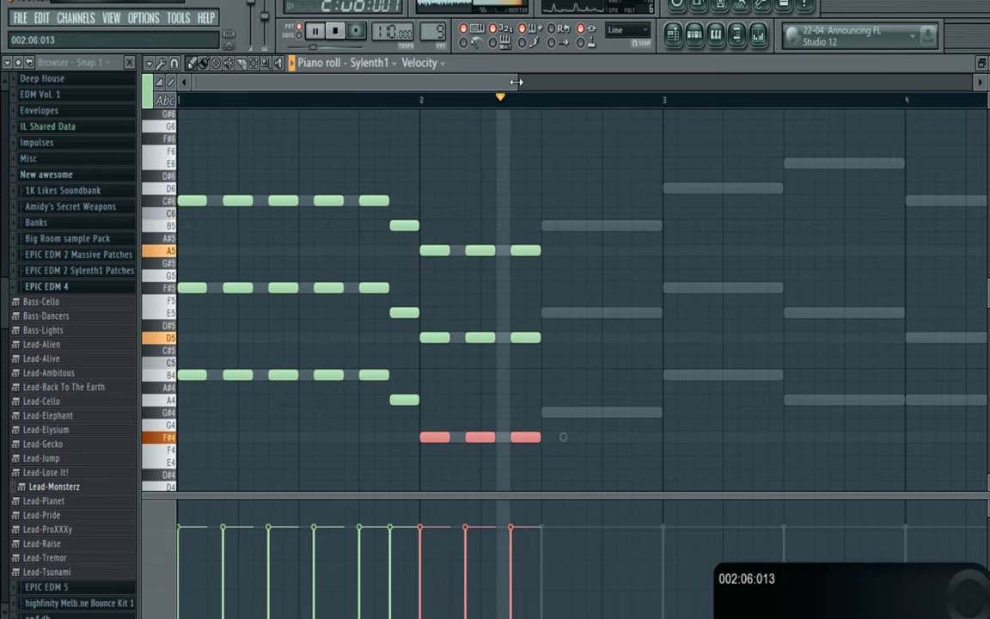
{"action": "left_click_drag", "start_coordinate": [518, 83], "coordinate": [520, 83]}
{"action": "scroll", "coordinate": [464, 198], "scroll_direction": "down", "scroll_amount": 3}
{"action": "mouse_move", "coordinate": [447, 221]}
{"action": "left_mouse_down"}
{"action": "mouse_move", "coordinate": [330, 436]}
{"action": "mouse_move", "coordinate": [342, 447]}
{"action": "left_mouse_up"}
- Fill bar 3 with groups of three stabs per note, on D6, F#5 and B4, followed by E6, E5 and A4
{"action": "mouse_move", "coordinate": [347, 438]}
{"action": "left_mouse_down"}
{"action": "mouse_move", "coordinate": [451, 406]}
{"action": "mouse_move", "coordinate": [419, 413]}
{"action": "mouse_move", "coordinate": [504, 371]}
{"action": "mouse_move", "coordinate": [568, 369]}
{"action": "mouse_move", "coordinate": [574, 342]}
{"action": "mouse_move", "coordinate": [579, 350]}
{"action": "left_mouse_up"}
{"action": "mouse_move", "coordinate": [568, 284]}
{"action": "left_mouse_down"}
{"action": "mouse_move", "coordinate": [495, 274]}
{"action": "mouse_move", "coordinate": [500, 292]}
{"action": "mouse_move", "coordinate": [636, 325]}
{"action": "left_mouse_up"}
{"action": "mouse_move", "coordinate": [670, 252]}
{"action": "left_mouse_down"}
{"action": "mouse_move", "coordinate": [582, 252]}
{"action": "mouse_move", "coordinate": [590, 251]}
{"action": "left_mouse_up"}
{"action": "left_click_drag", "start_coordinate": [645, 350], "coordinate": [581, 351]}
{"action": "key", "text": "ctrl+space"}
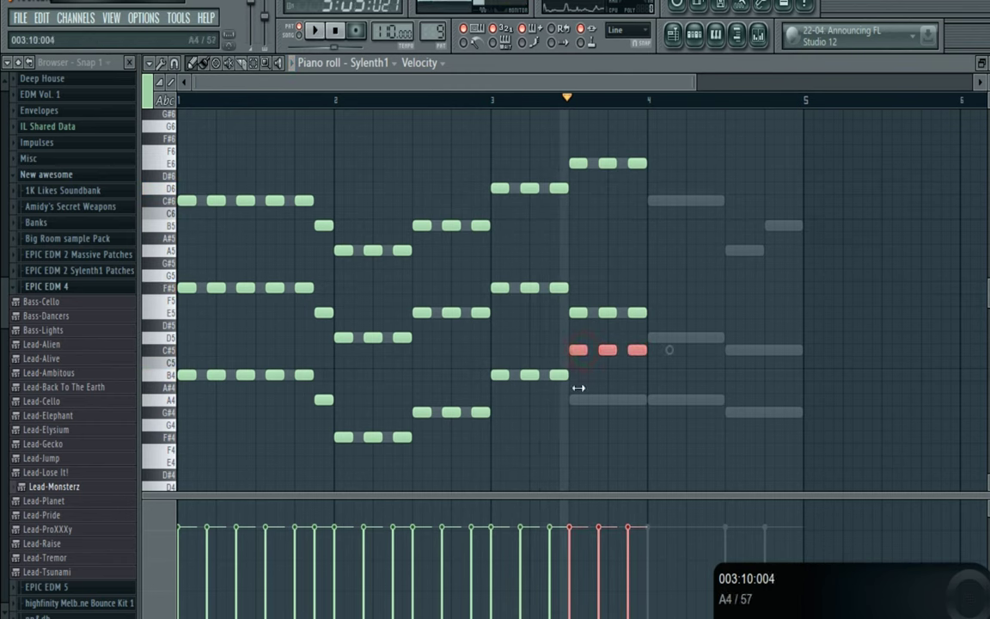
{"action": "left_click_drag", "start_coordinate": [575, 400], "coordinate": [656, 404]}
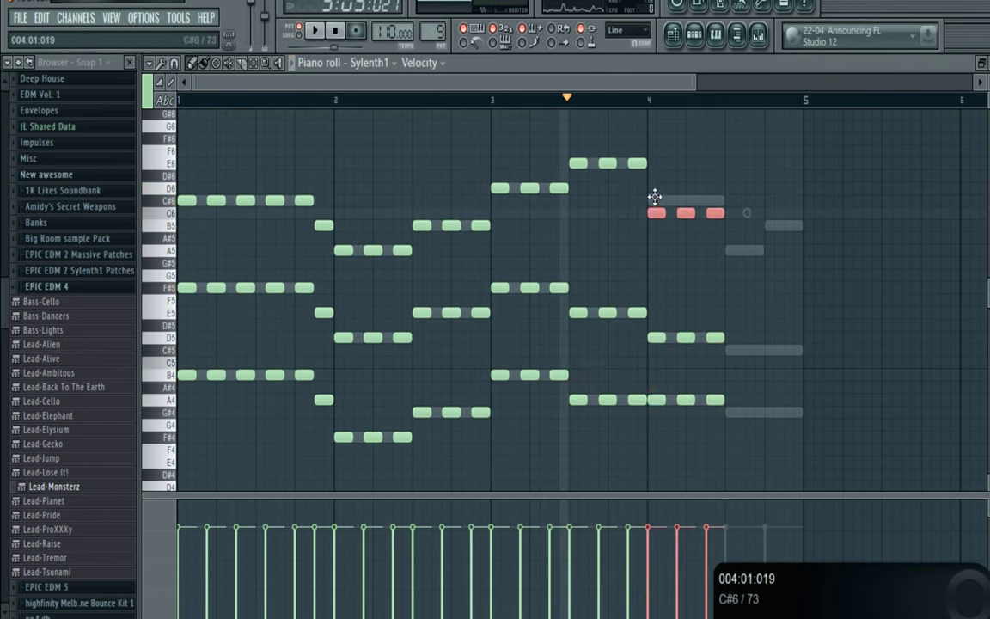
- Complete bar 4 with C#6 stabs, A5, C#5 and G#4 stabs in the second half, and a closing pair on B5
{"action": "left_click_drag", "start_coordinate": [654, 199], "coordinate": [714, 241]}
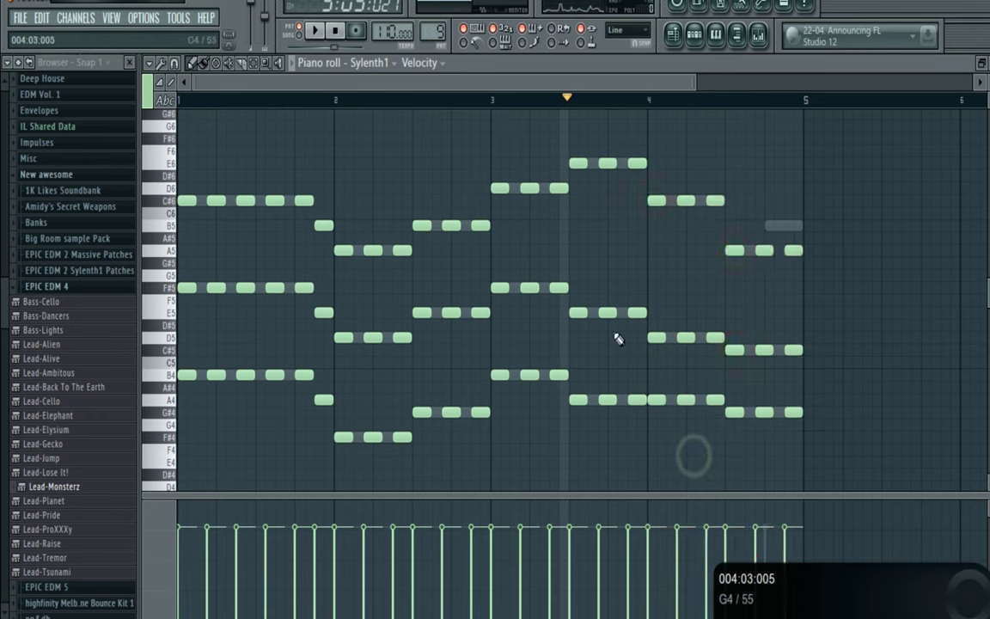
{"action": "key", "text": "space"}
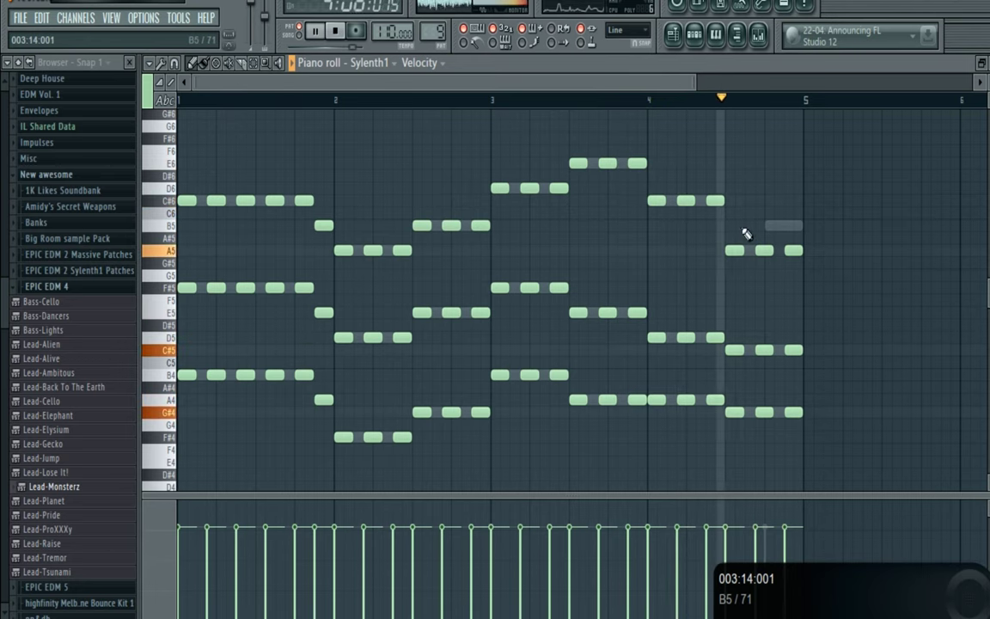
{"action": "left_click_drag", "start_coordinate": [789, 248], "coordinate": [762, 250]}
{"action": "left_click", "coordinate": [769, 227]}
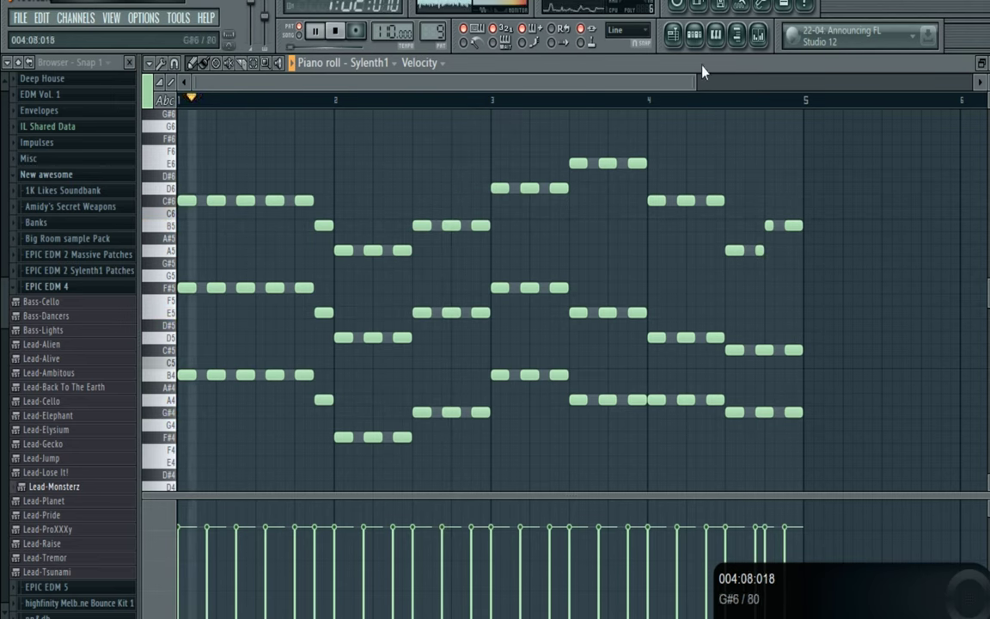
- Transpose all Sylenth1 notes of the Synth pattern up one octave, play them and return to the step sequencer
{"action": "left_click", "coordinate": [695, 37]}
{"action": "left_click", "coordinate": [388, 454]}
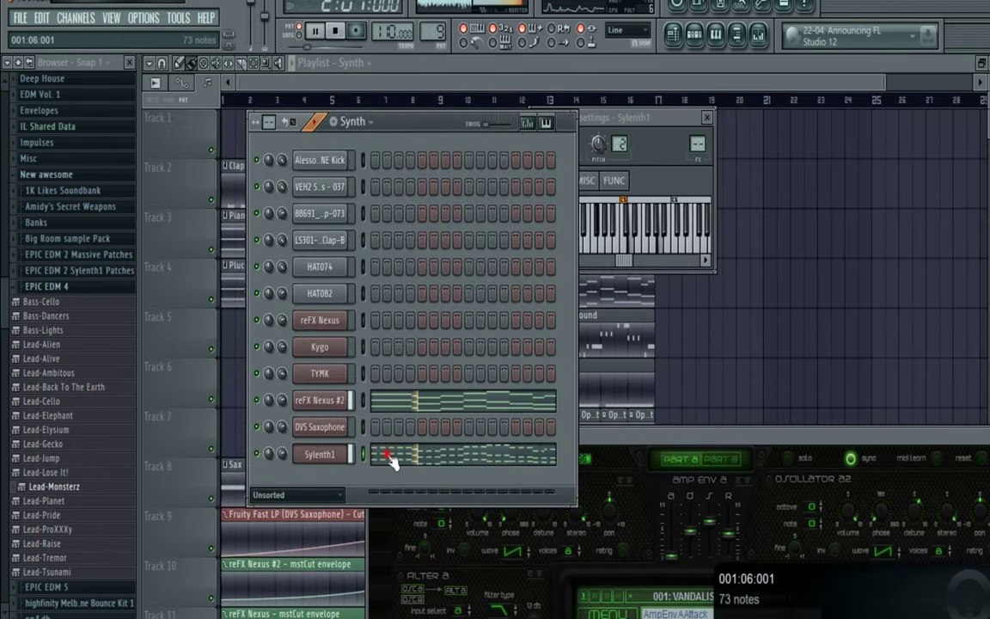
{"action": "left_click", "coordinate": [388, 455]}
{"action": "key", "text": "space"}
{"action": "key", "text": "ctrl+a"}
{"action": "left_click_drag", "start_coordinate": [185, 378], "coordinate": [140, 222]}
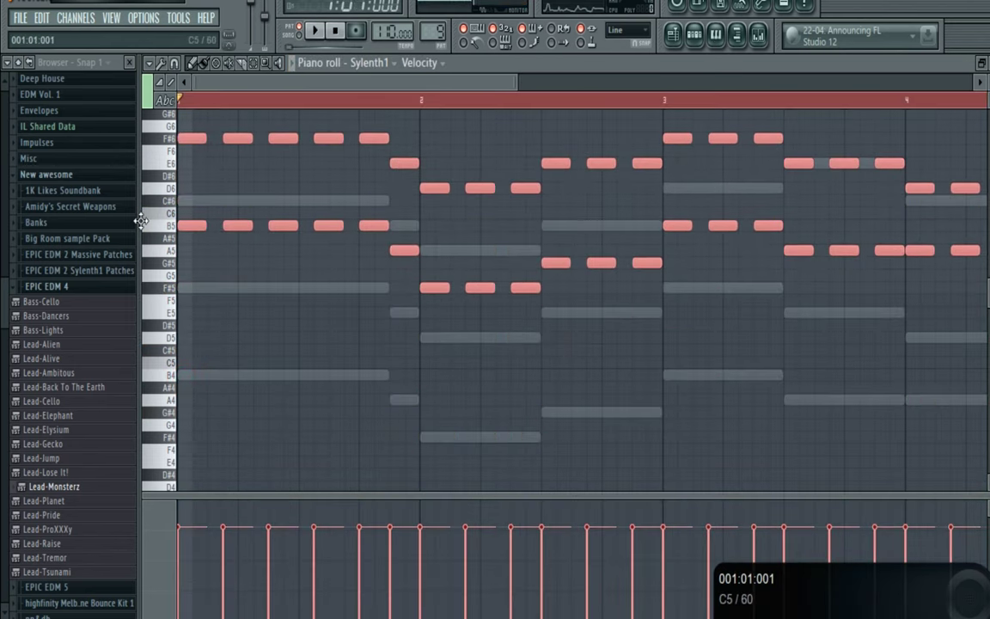
{"action": "left_click", "coordinate": [253, 280], "text": "ctrl"}
{"action": "scroll", "coordinate": [249, 196], "scroll_direction": "up", "scroll_amount": 3}
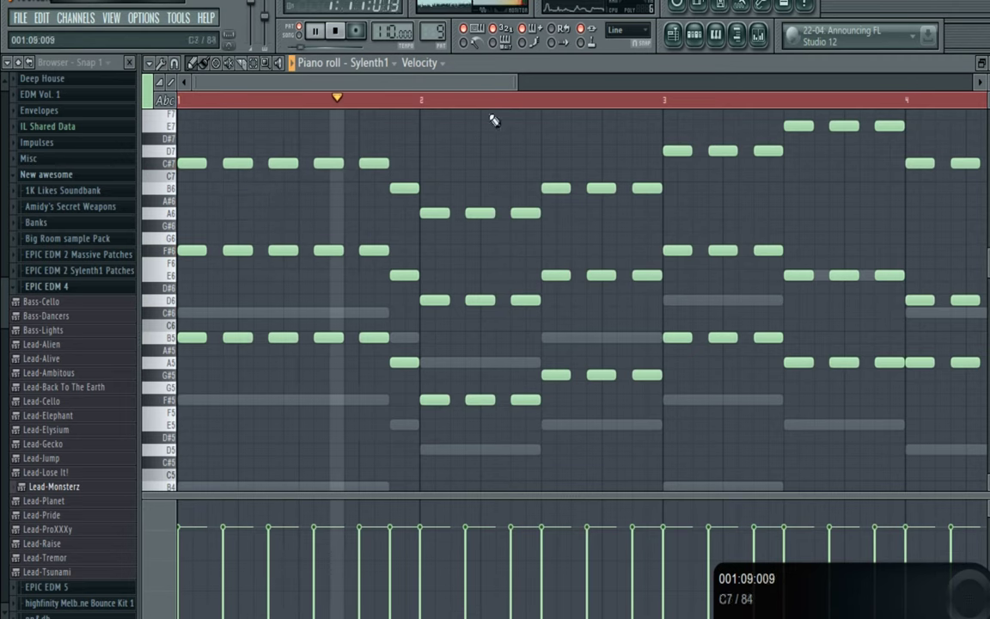
{"action": "left_click", "coordinate": [693, 33]}
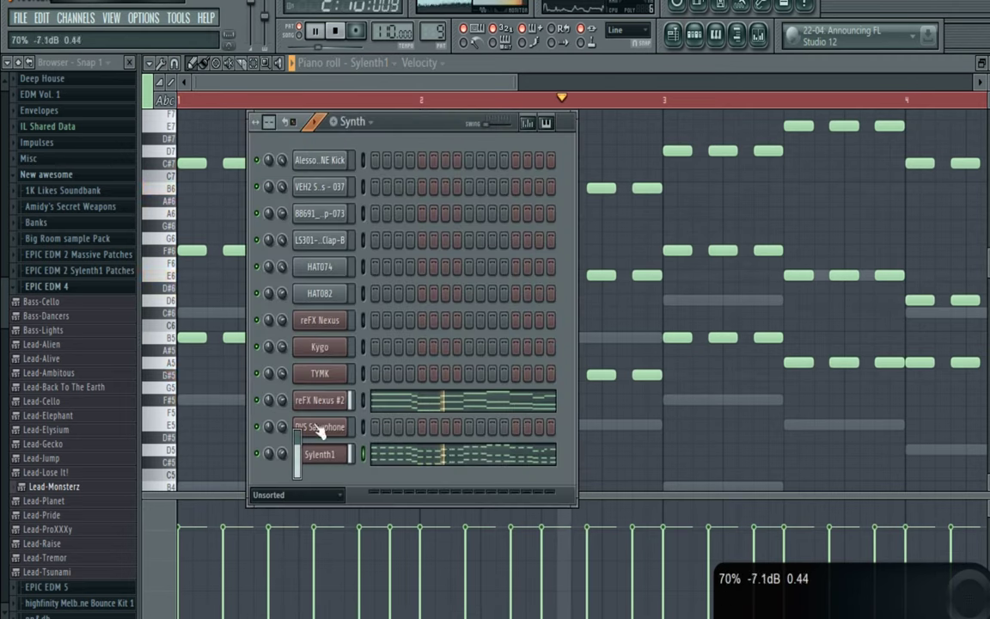
- Cut the reFX Nexus #2 notes out of the Synth pattern, keeping only the Sylenth1 part
{"action": "key", "text": "ctrl+x"}
{"action": "left_click", "coordinate": [352, 453]}
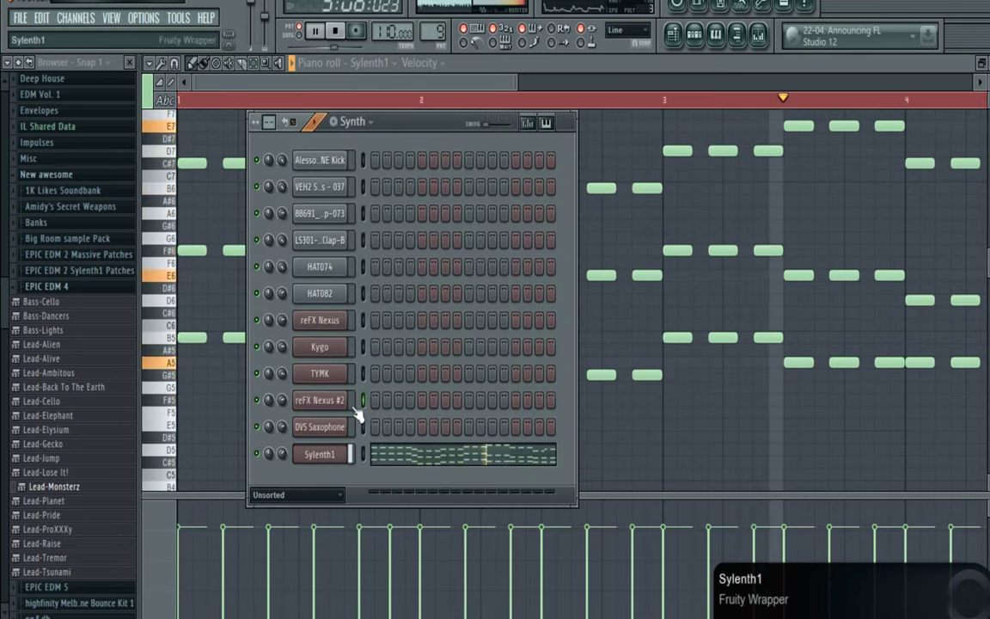
- Move the playlist's automation and effect clips down together so that the saxophone cutoff envelope sits on Track 11
{"action": "left_click", "coordinate": [673, 33]}
{"action": "scroll", "coordinate": [505, 418], "scroll_direction": "down", "scroll_amount": 10}
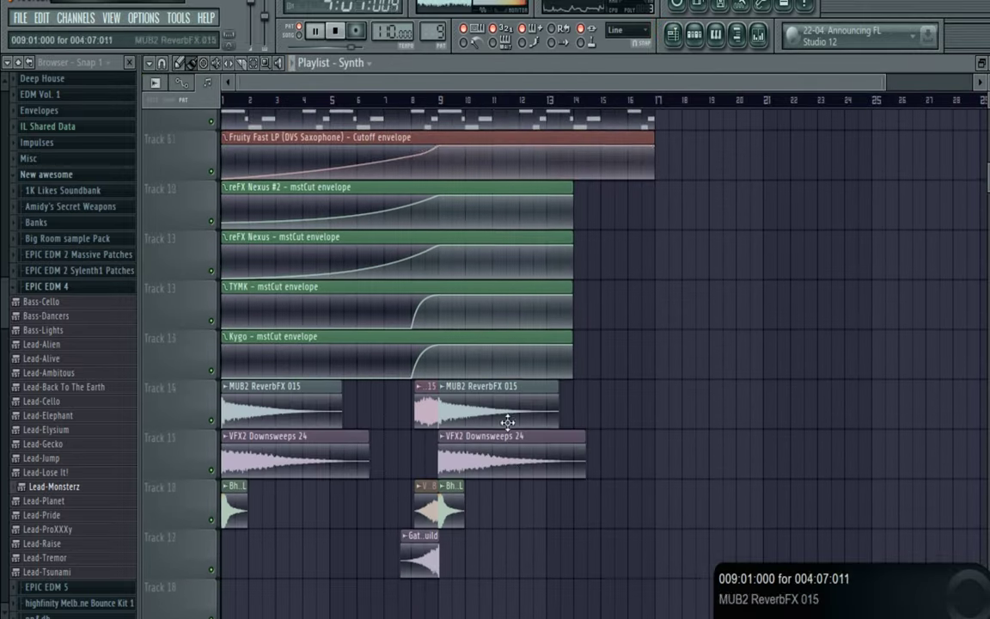
{"action": "scroll", "coordinate": [505, 418], "scroll_direction": "up", "scroll_amount": 8}
{"action": "scroll", "coordinate": [360, 453], "scroll_direction": "down", "scroll_amount": 3}
{"action": "left_click_drag", "start_coordinate": [182, 297], "coordinate": [152, 596]}
{"action": "left_click_drag", "start_coordinate": [261, 379], "coordinate": [232, 480]}
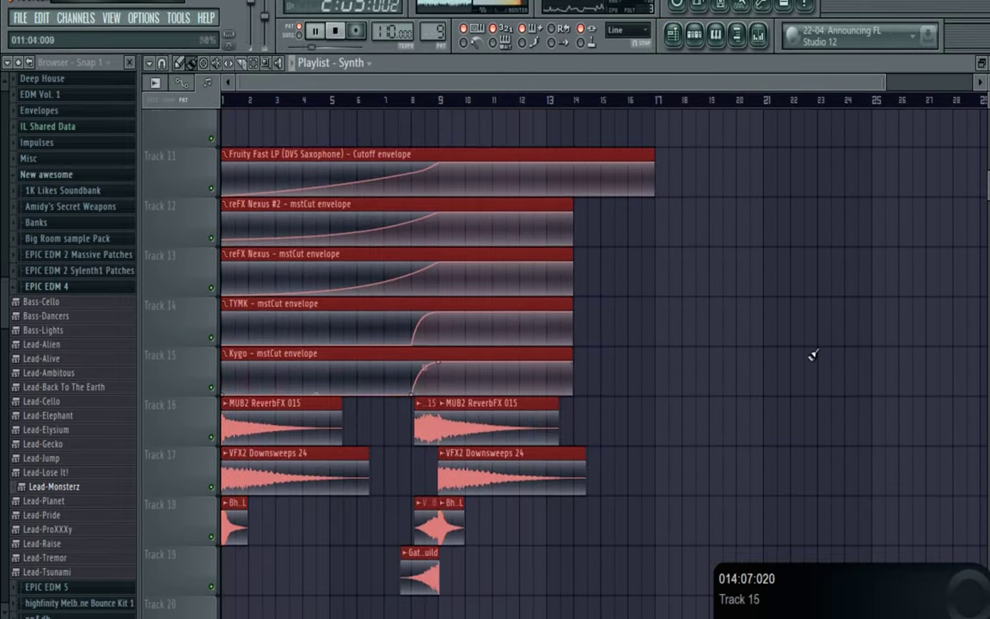
{"action": "left_click", "coordinate": [805, 353], "text": "ctrl"}
{"action": "scroll", "coordinate": [805, 353], "scroll_direction": "up", "scroll_amount": 2}
{"action": "scroll", "coordinate": [537, 320], "scroll_direction": "up", "scroll_amount": 4}
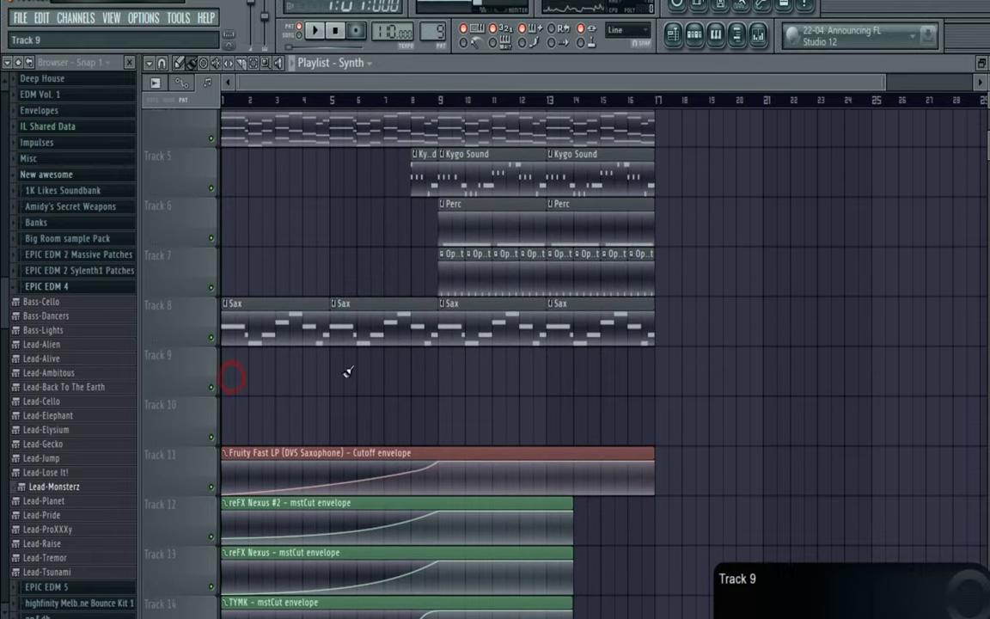
- Place Synth pattern clips on Track 9 at bars 9 and 13 and play the song from just before the drop
{"action": "left_click_drag", "start_coordinate": [444, 367], "coordinate": [639, 380]}
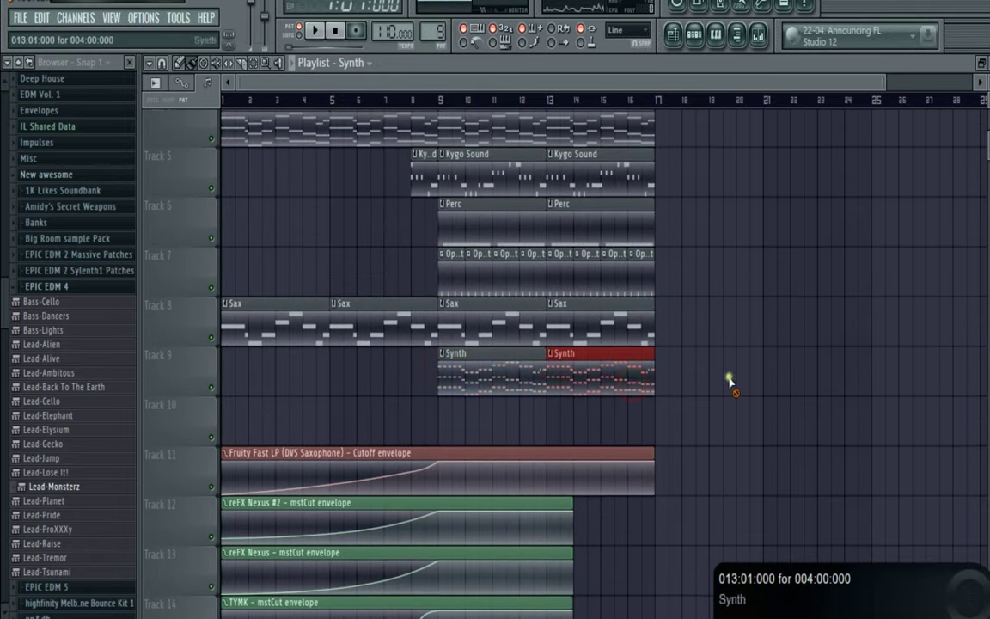
{"action": "left_click", "coordinate": [425, 100]}
{"action": "key", "text": "space"}
{"action": "right_click", "coordinate": [389, 266]}
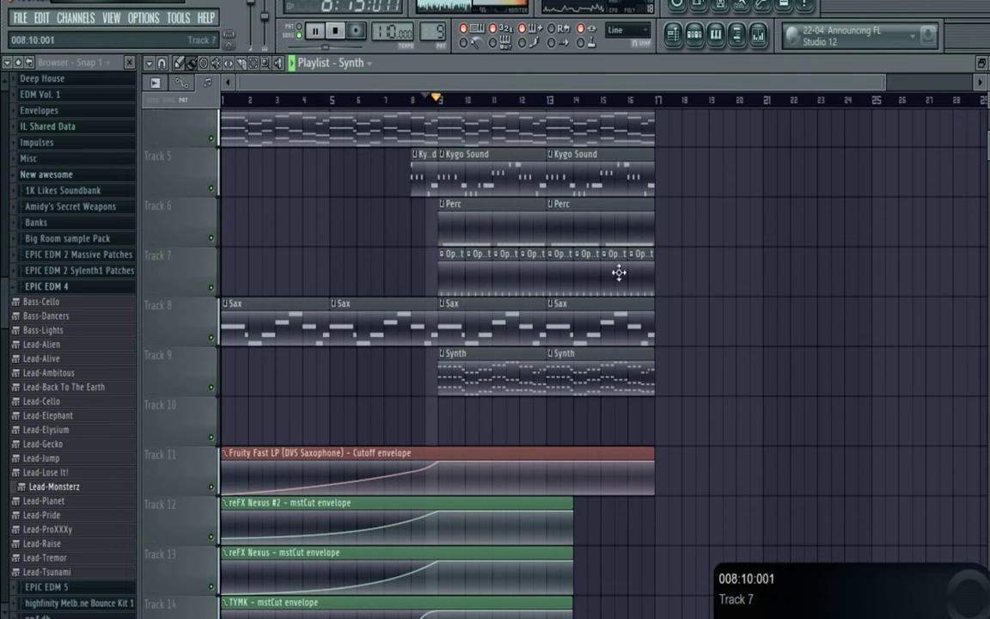
{"action": "left_click", "coordinate": [694, 35]}
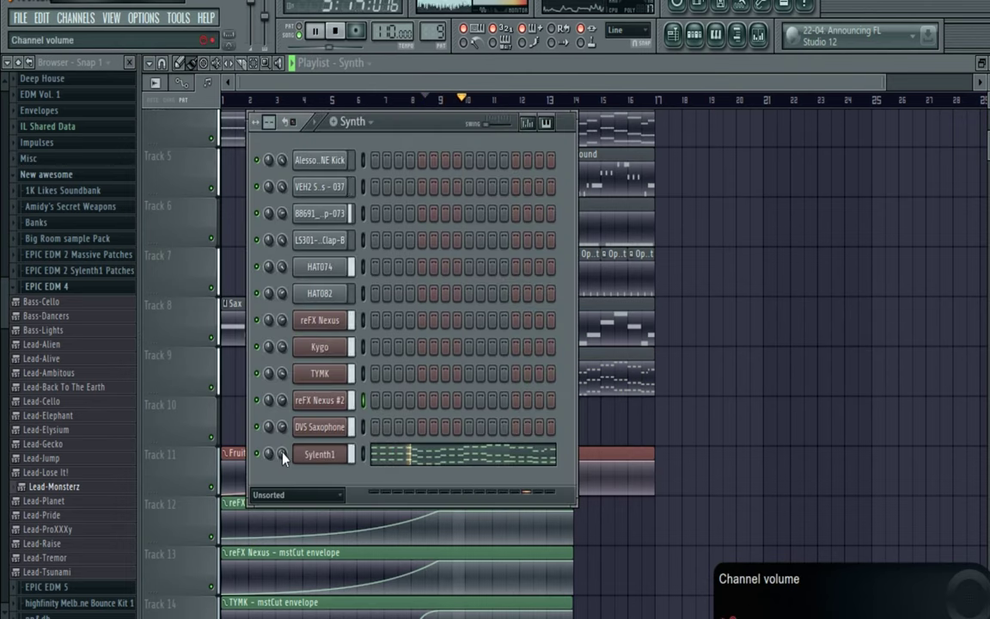
{"action": "right_click", "coordinate": [756, 368]}
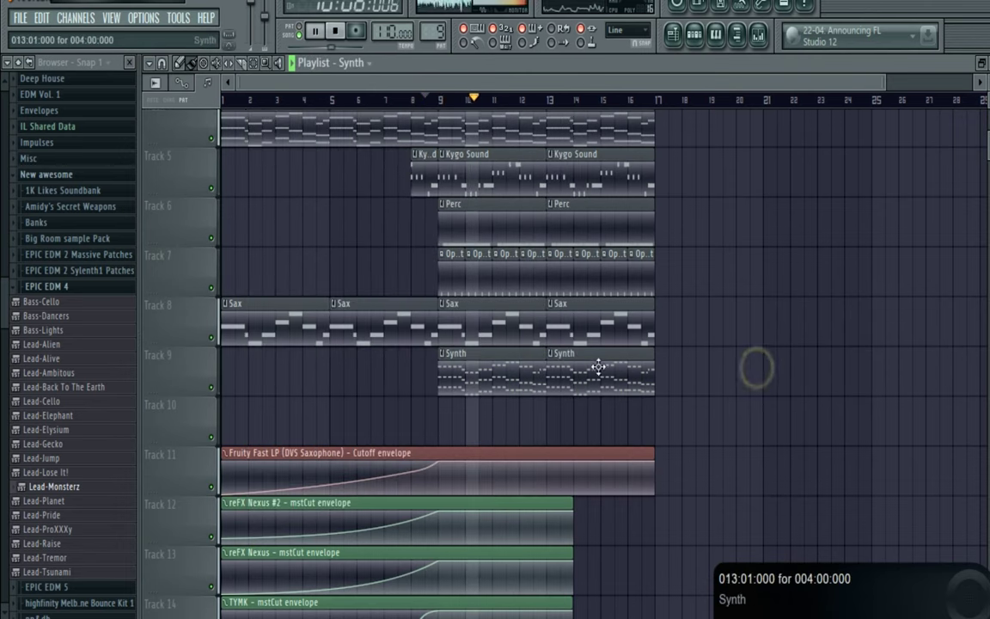
- Route the Sylenth1 channel to mixer track 11 and load Gross Beat in its first effect slot
{"action": "left_click", "coordinate": [694, 35]}
{"action": "left_click", "coordinate": [322, 454]}
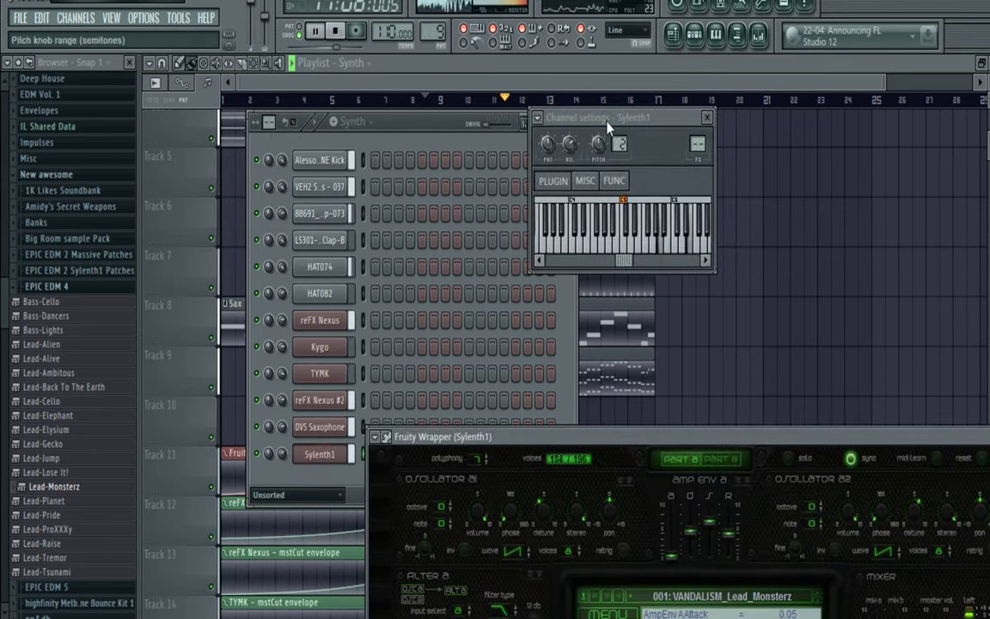
{"action": "left_click", "coordinate": [539, 118]}
{"action": "left_click", "coordinate": [554, 160]}
{"action": "left_click", "coordinate": [774, 210]}
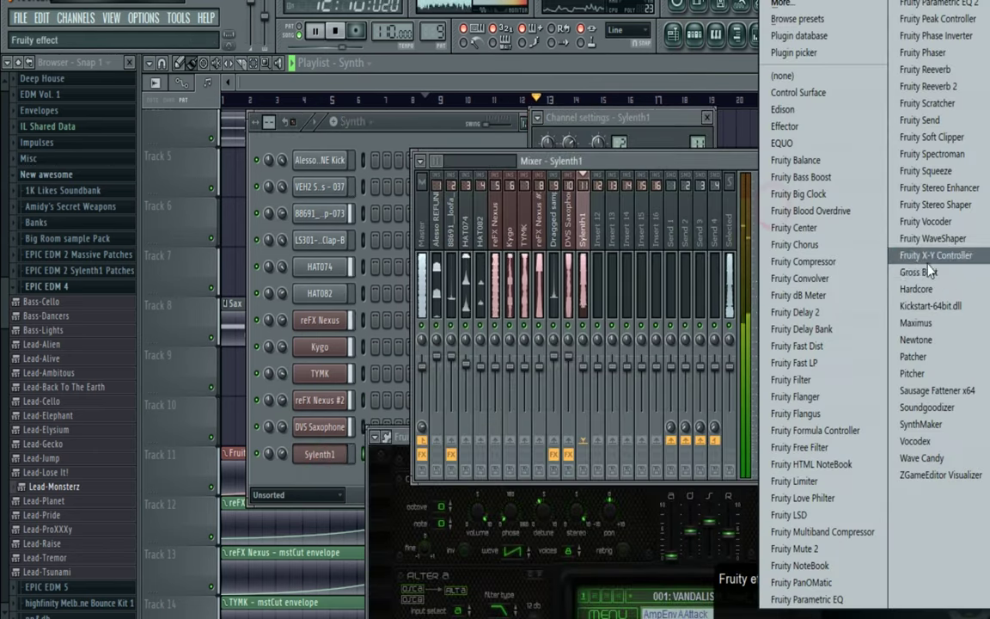
{"action": "left_click", "coordinate": [918, 272]}
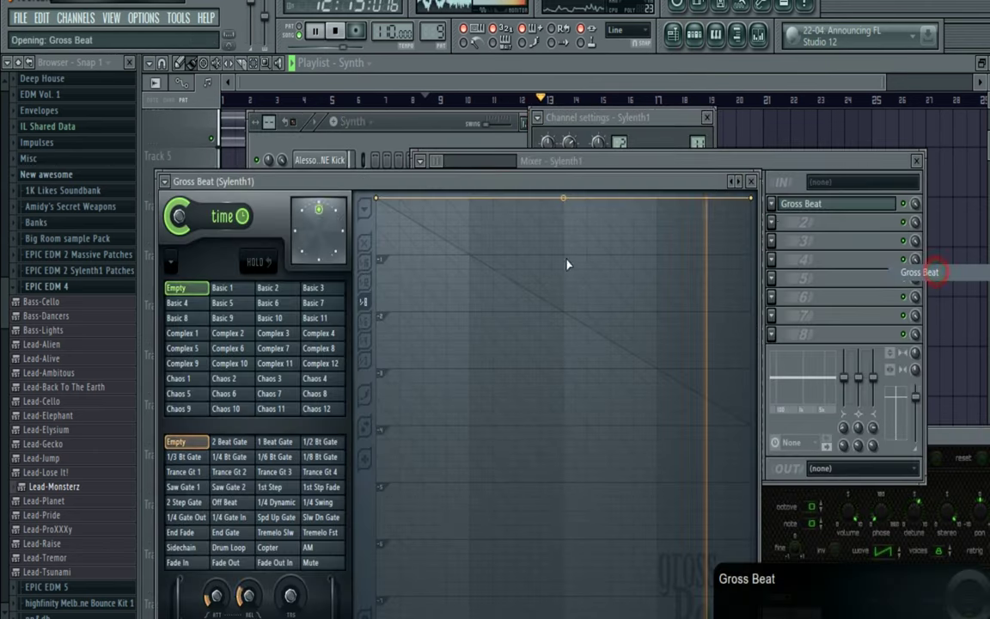
- Load the Gross Beat preset that uses the Sidechain volume envelope, play the Synth pattern and close the plugin
{"action": "left_click", "coordinate": [163, 182]}
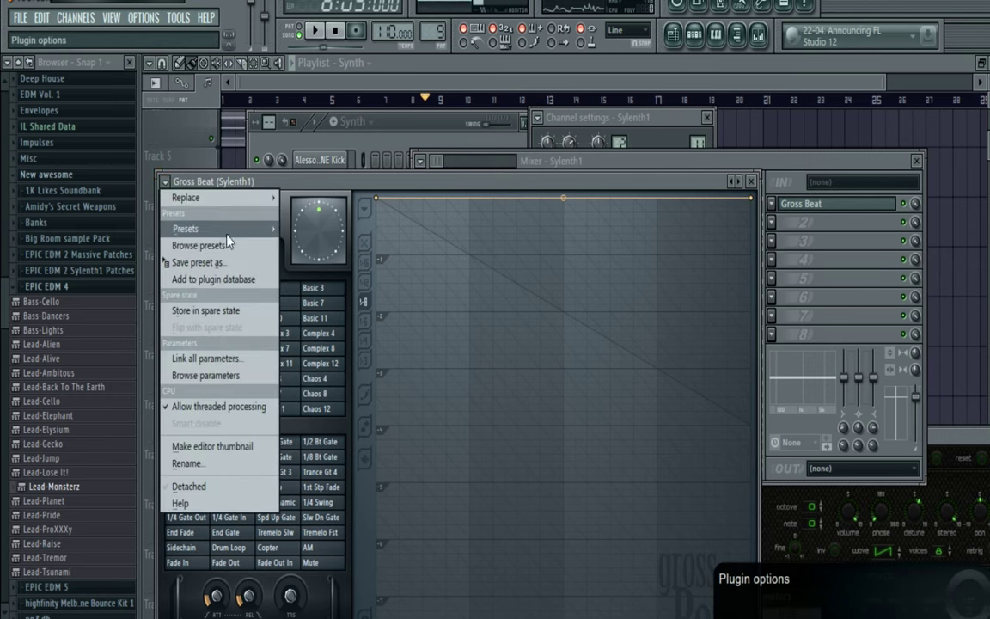
{"action": "mouse_move", "coordinate": [215, 229]}
{"action": "left_click", "coordinate": [335, 398]}
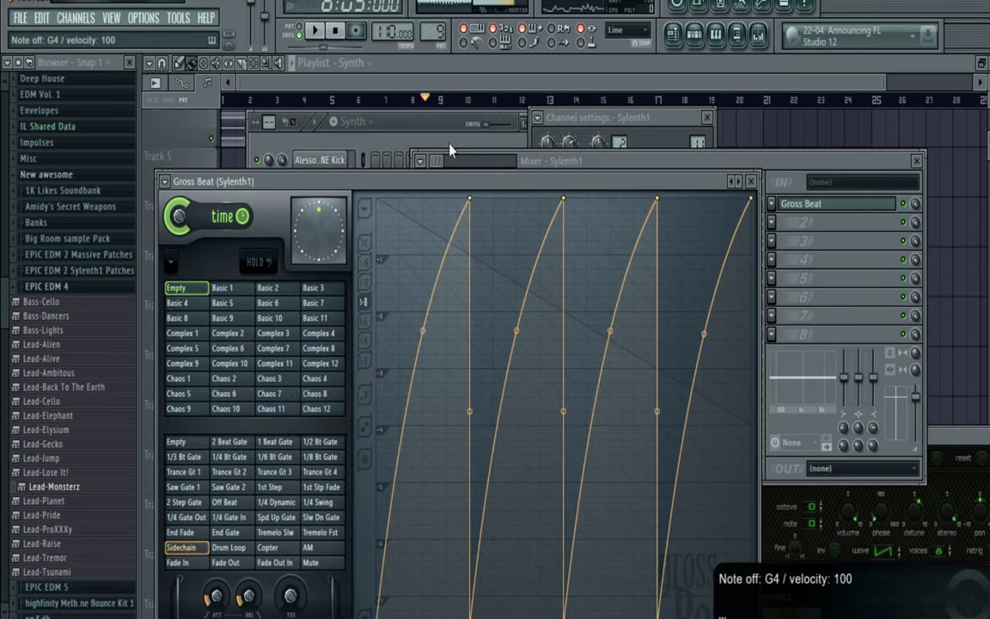
{"action": "left_click", "coordinate": [411, 129]}
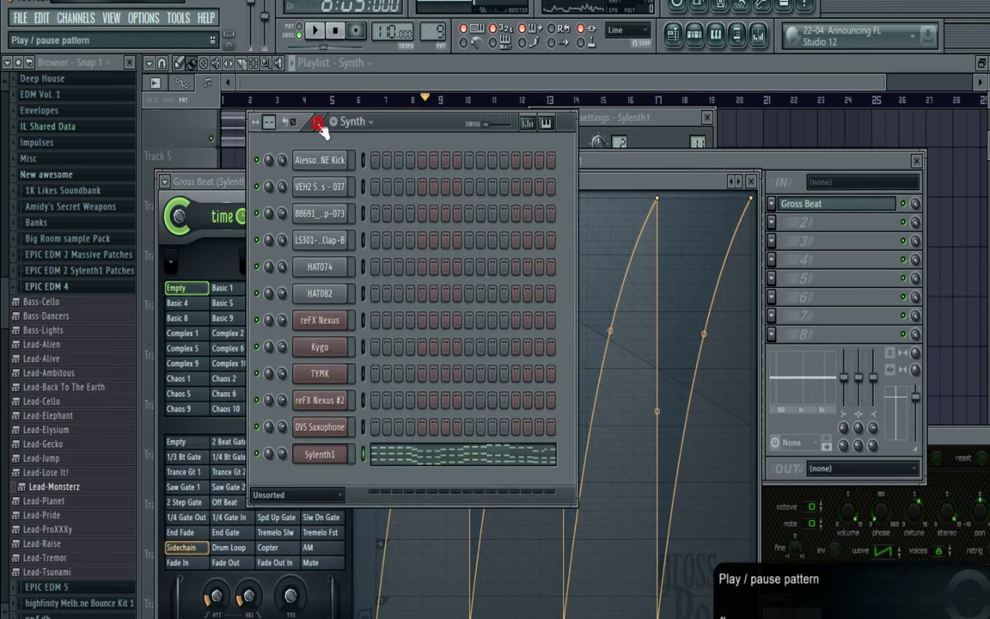
{"action": "left_click", "coordinate": [751, 182]}
{"action": "left_click", "coordinate": [771, 224]}
{"action": "left_click", "coordinate": [954, 135]}
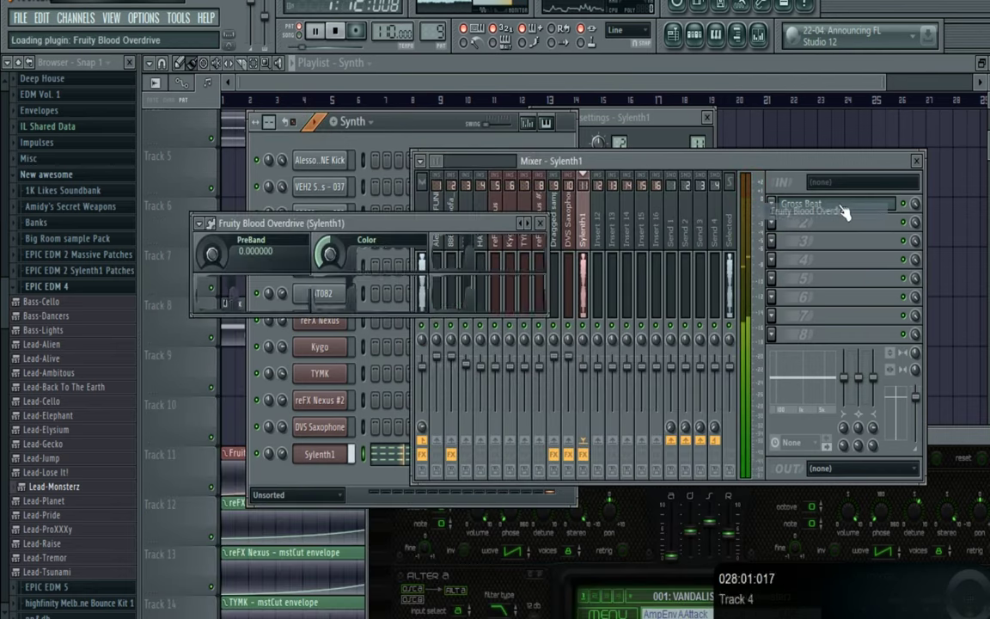
{"action": "left_click", "coordinate": [817, 235]}
- Add Fruity Reeverb 2 in the second effect slot of the Sylenth1 mixer track and slightly lower the track's level
{"action": "left_click", "coordinate": [772, 222]}
{"action": "mouse_move", "coordinate": [813, 246]}
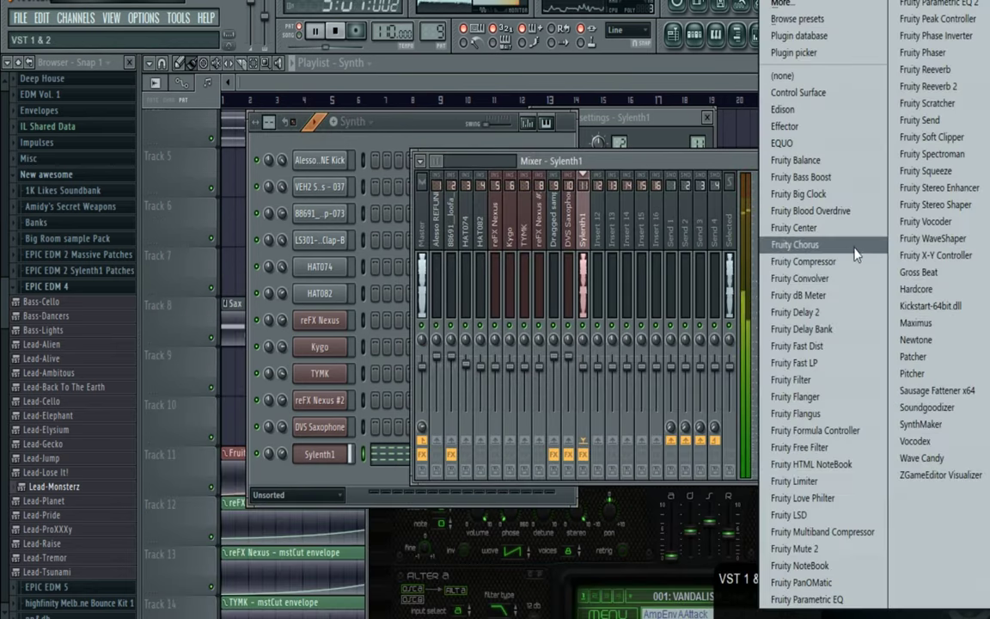
{"action": "left_click", "coordinate": [912, 88]}
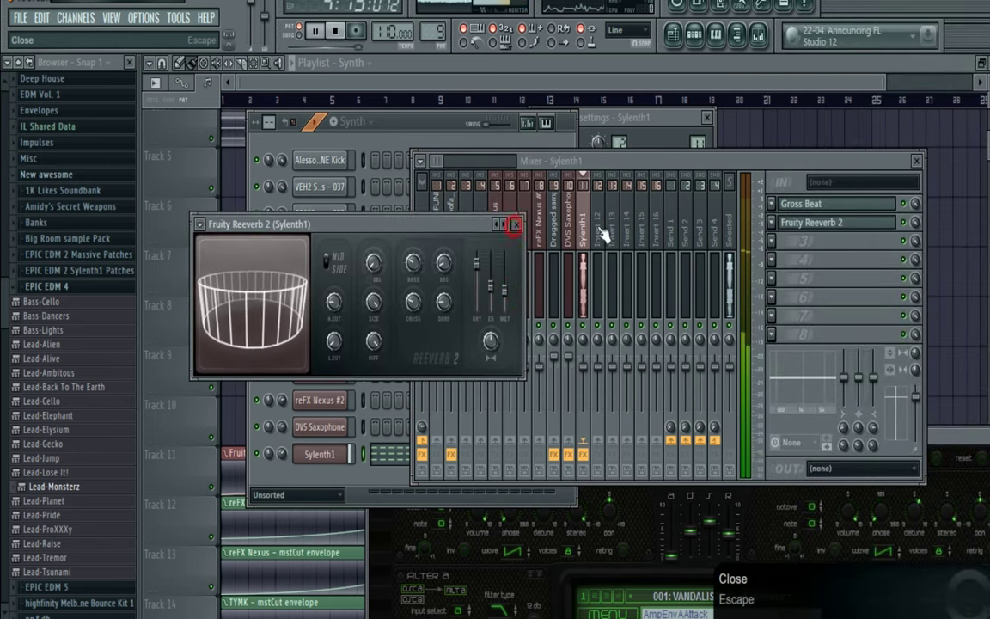
{"action": "left_click", "coordinate": [516, 224]}
{"action": "mouse_move", "coordinate": [585, 365]}
{"action": "left_mouse_down"}
{"action": "mouse_move", "coordinate": [585, 385]}
{"action": "mouse_move", "coordinate": [601, 360]}
{"action": "left_mouse_up"}
- Put Fruity Fast LP in the third effect slot of the Sylenth1 mixer track and try out a lower cutoff
{"action": "left_click", "coordinate": [771, 242]}
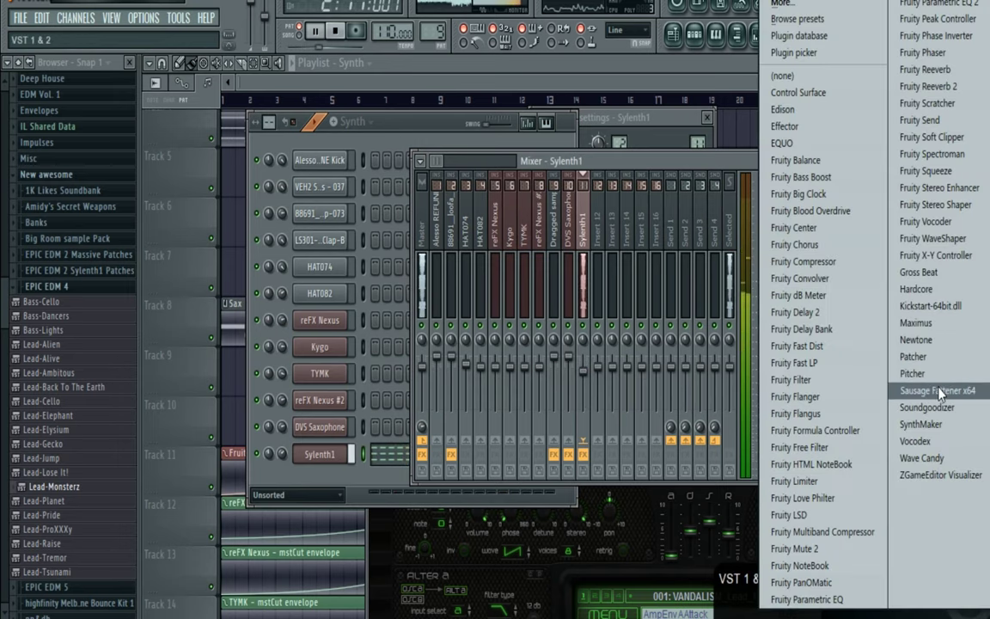
{"action": "left_click", "coordinate": [936, 391]}
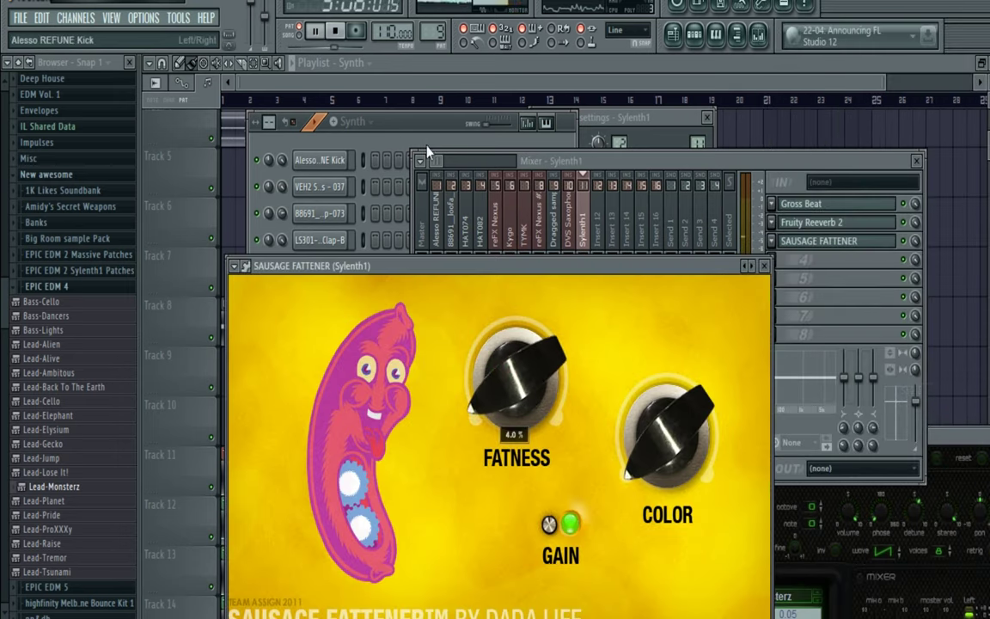
{"action": "left_click", "coordinate": [771, 242]}
{"action": "mouse_move", "coordinate": [789, 260]}
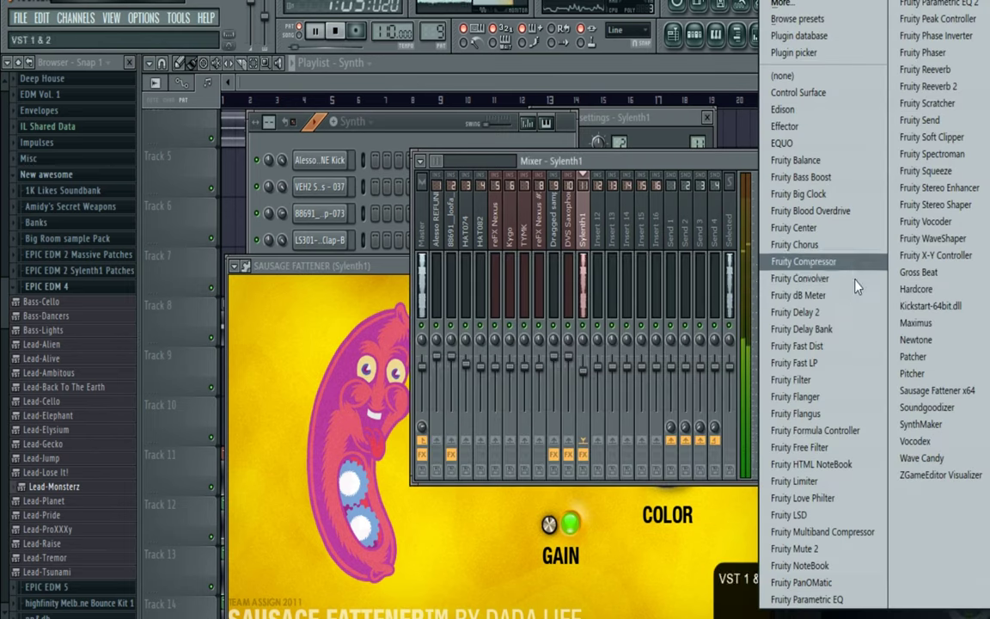
{"action": "left_click", "coordinate": [846, 362]}
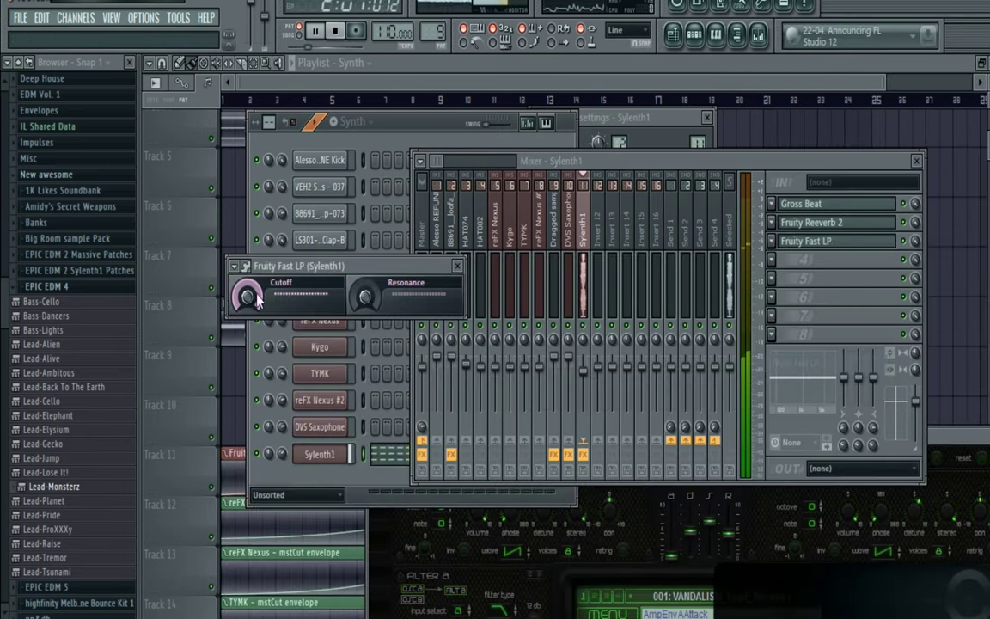
{"action": "left_click_drag", "start_coordinate": [256, 294], "coordinate": [256, 315]}
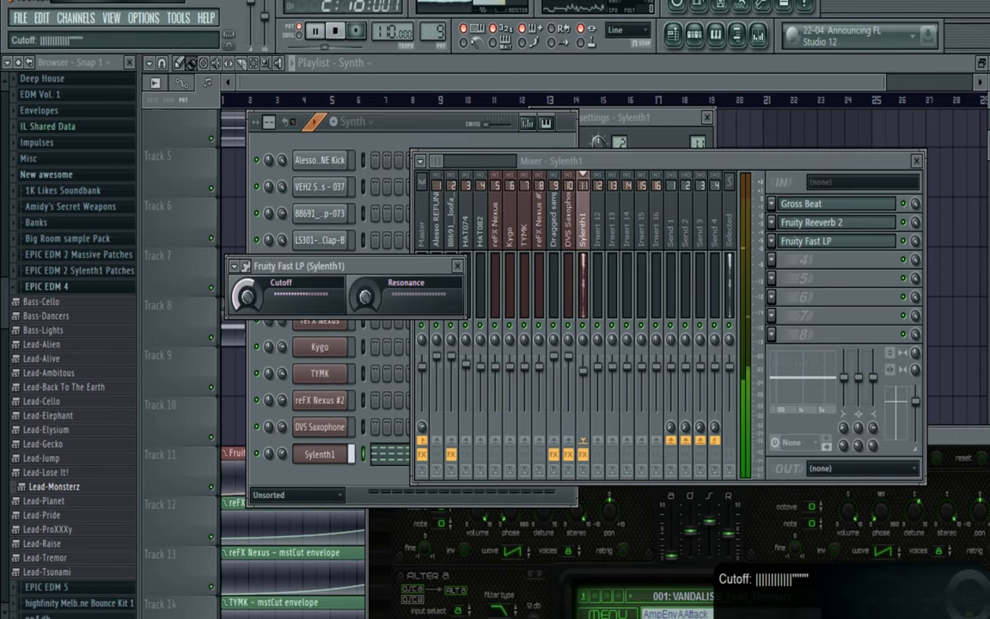
- Create an automation clip for the Sylenth1 Fast LP cutoff and make it rise from minimum at bar 1 to maximum at bar 9
{"action": "right_click", "coordinate": [256, 297]}
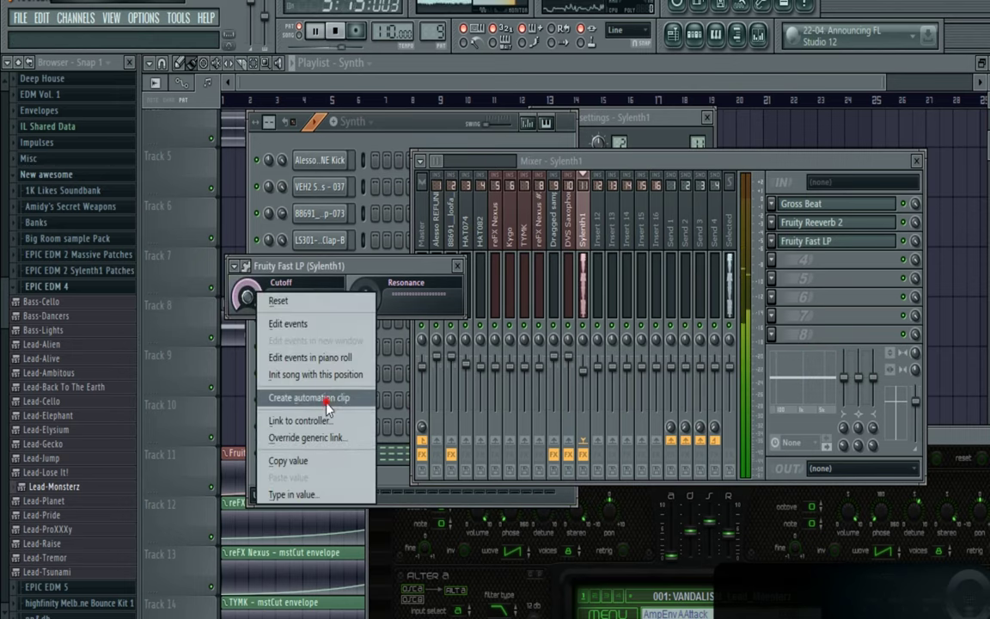
{"action": "left_click", "coordinate": [322, 399]}
{"action": "scroll", "coordinate": [859, 292], "scroll_direction": "down", "scroll_amount": 8}
{"action": "scroll", "coordinate": [774, 310], "scroll_direction": "up", "scroll_amount": 6}
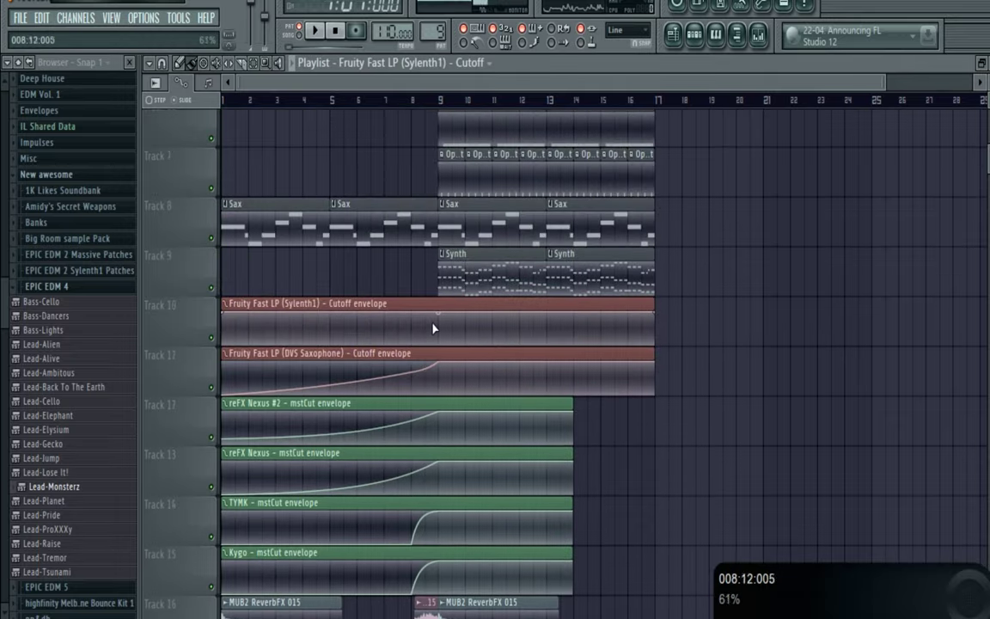
{"action": "left_click_drag", "start_coordinate": [222, 320], "coordinate": [222, 348]}
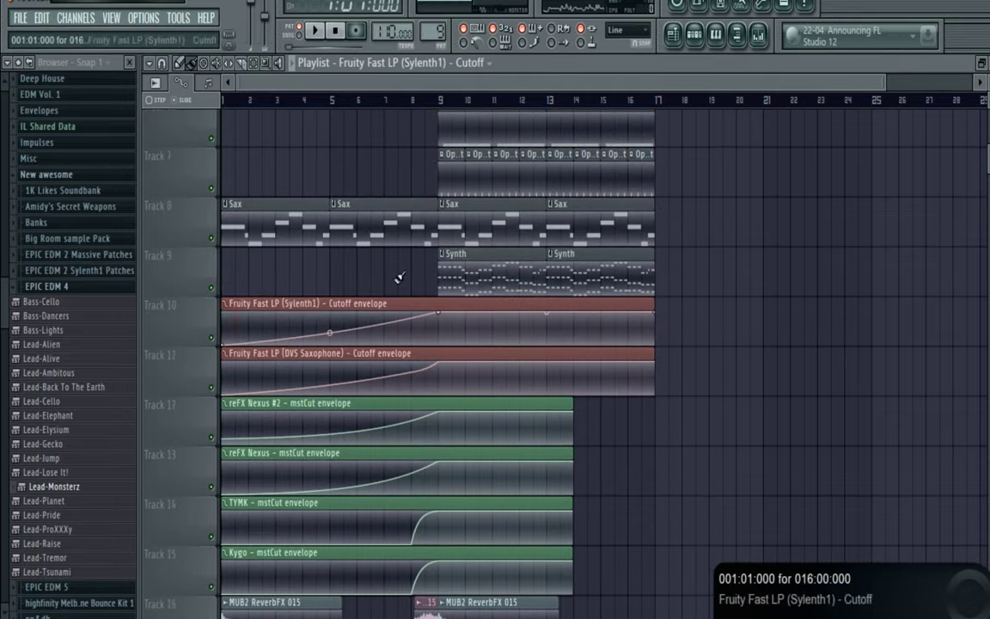
- Add Synth pattern clips on Track 9 at bars 1 and 5 and play the song from the start
{"action": "left_click_drag", "start_coordinate": [468, 279], "coordinate": [193, 282]}
{"action": "left_click_drag", "start_coordinate": [267, 277], "coordinate": [481, 280]}
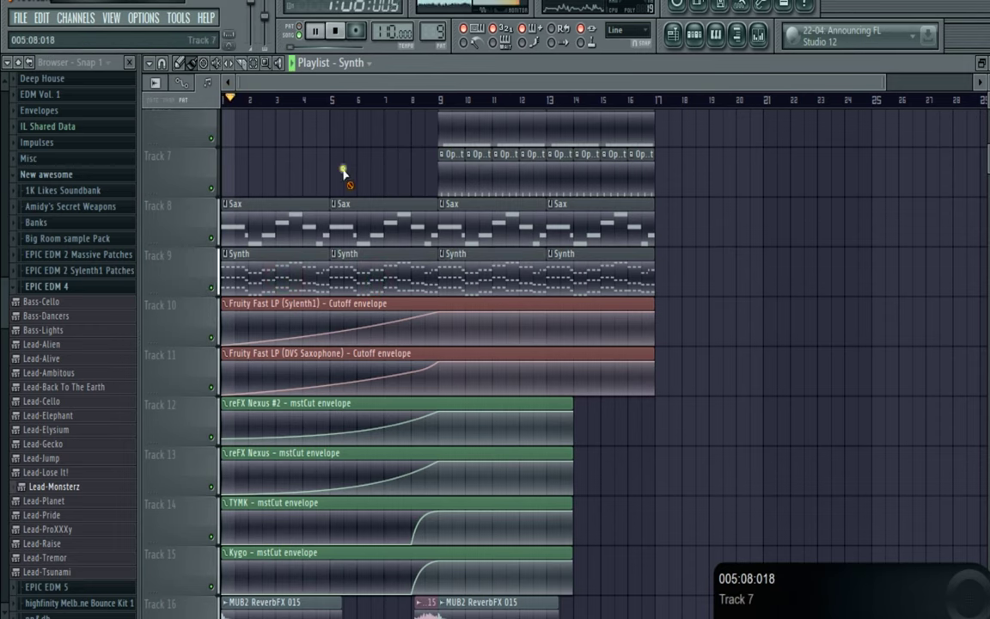
{"action": "scroll", "coordinate": [339, 139], "scroll_direction": "up", "scroll_amount": 5}
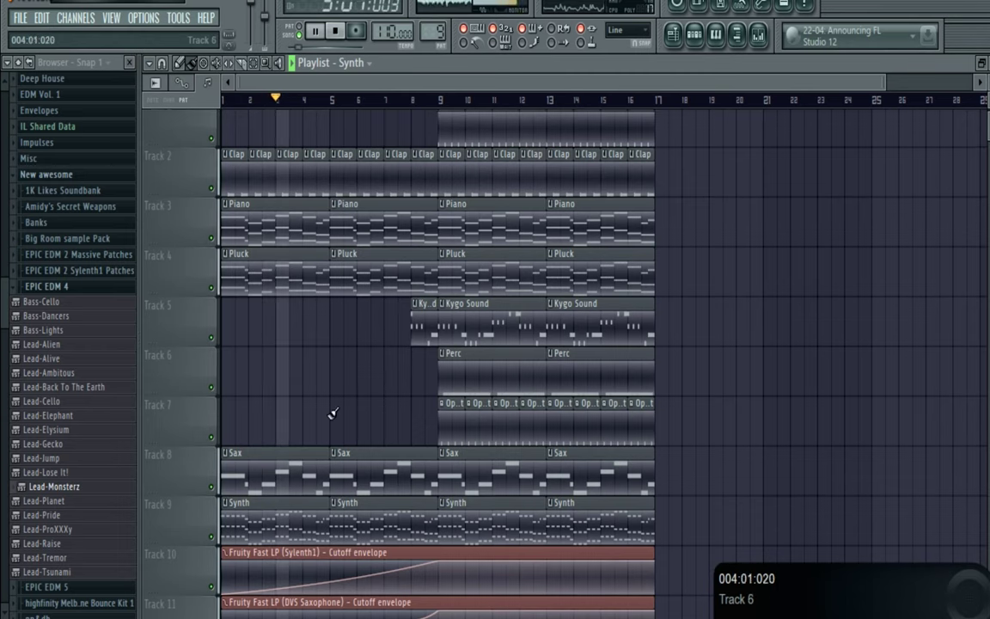
{"action": "scroll", "coordinate": [335, 403], "scroll_direction": "down", "scroll_amount": 2}
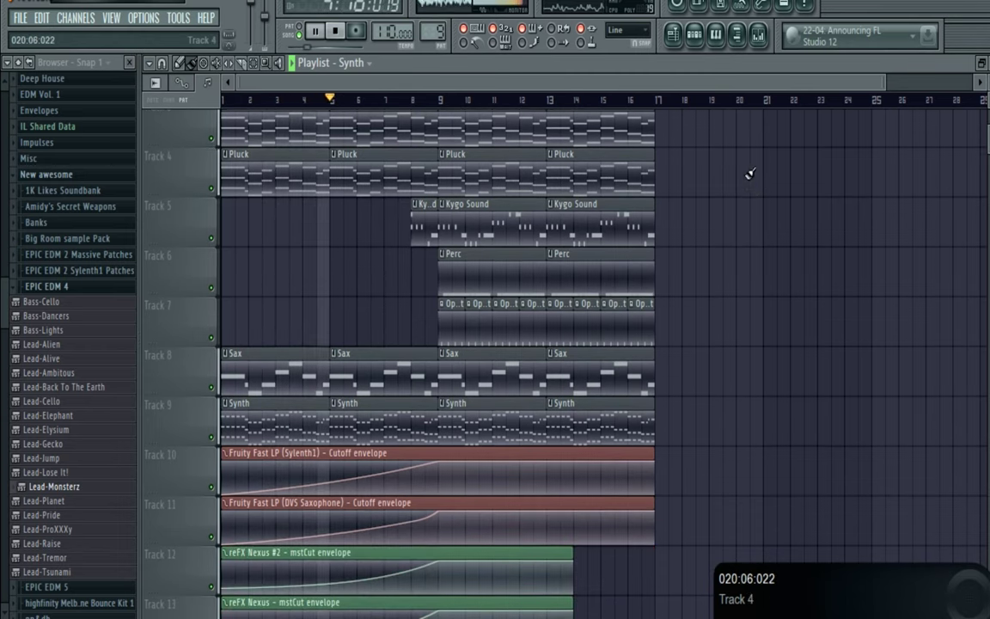
- Bend the Sylenth1 cutoff envelope's ramp so the filter opens more slowly at first and faster towards bar 9
{"action": "left_click", "coordinate": [349, 294]}
{"action": "left_click", "coordinate": [327, 484]}
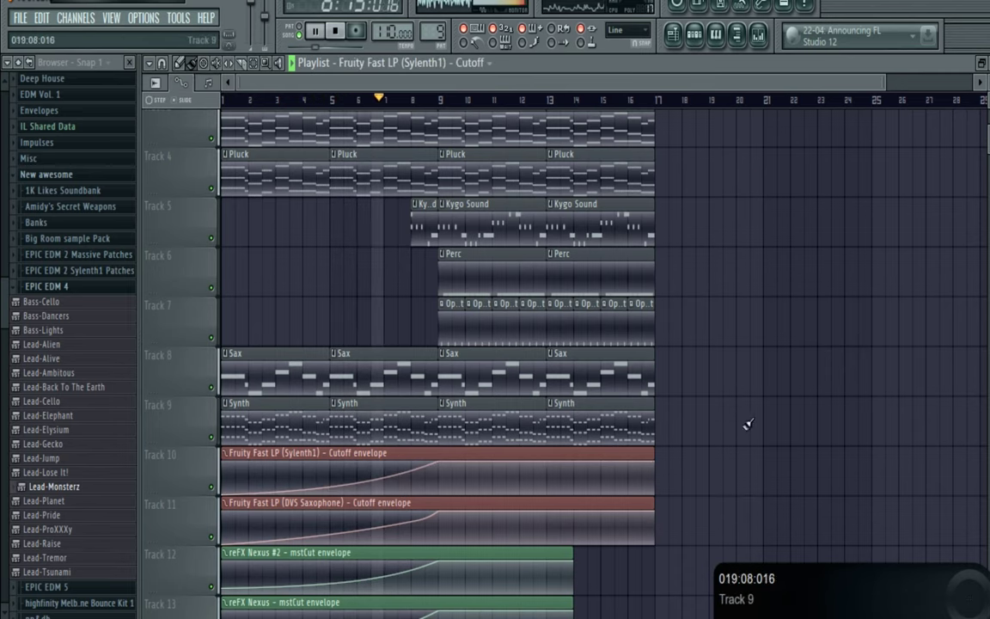
{"action": "scroll", "coordinate": [779, 386], "scroll_direction": "up", "scroll_amount": 3}
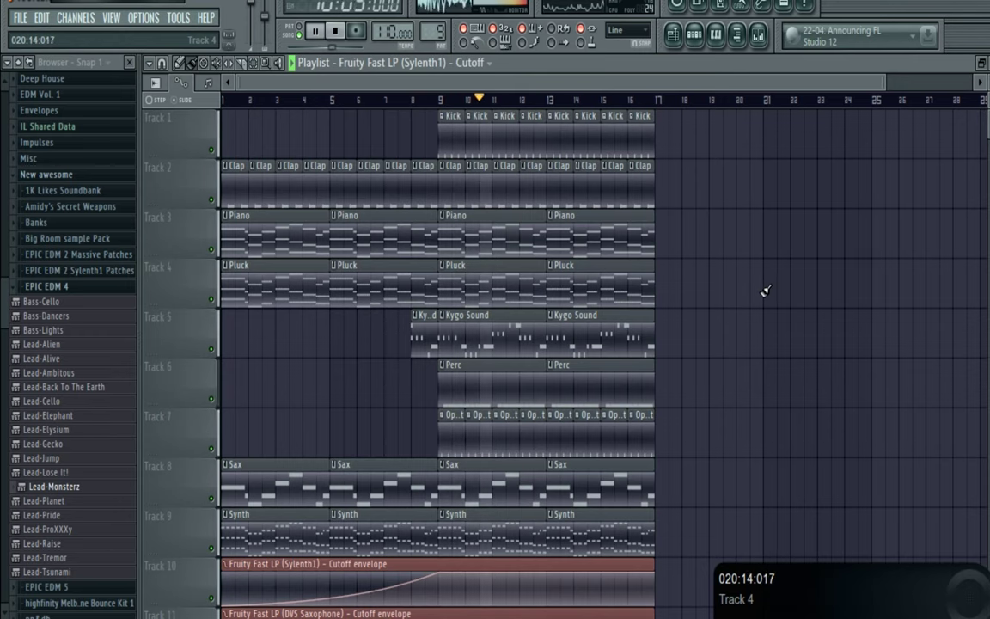
- Raise the TYMK, Kygo and reFX Nexus mixer levels, with Kygo at about 106%, return to the playlist and stop playback
{"action": "left_click", "coordinate": [695, 37]}
{"action": "key", "text": "F9"}
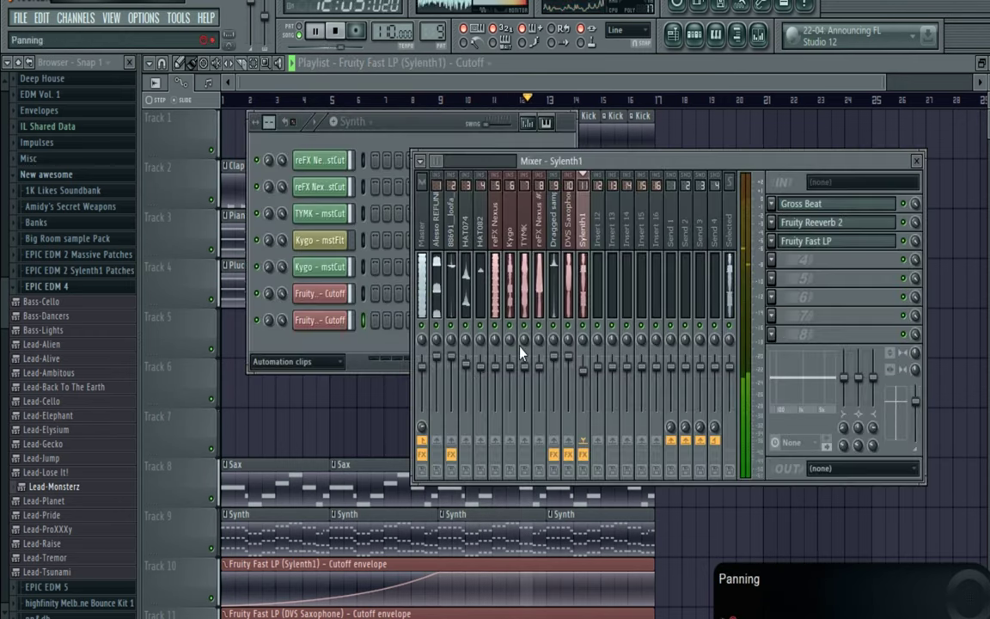
{"action": "left_click", "coordinate": [512, 318]}
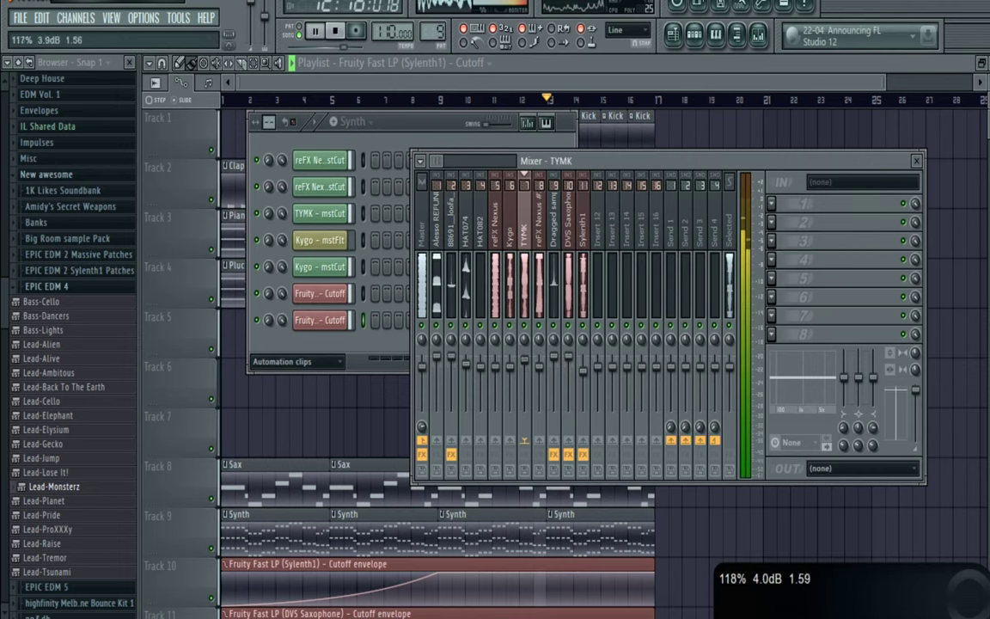
{"action": "left_click", "coordinate": [512, 365]}
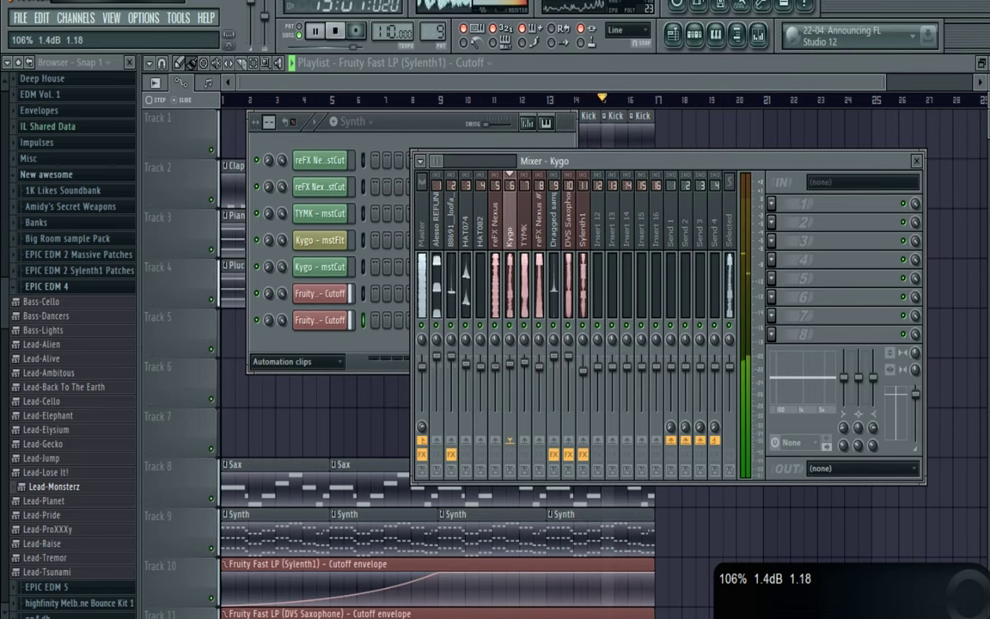
{"action": "left_click", "coordinate": [497, 365]}
{"action": "left_click_drag", "start_coordinate": [502, 365], "coordinate": [502, 362]}
{"action": "left_click", "coordinate": [449, 121]}
{"action": "left_click", "coordinate": [475, 69]}
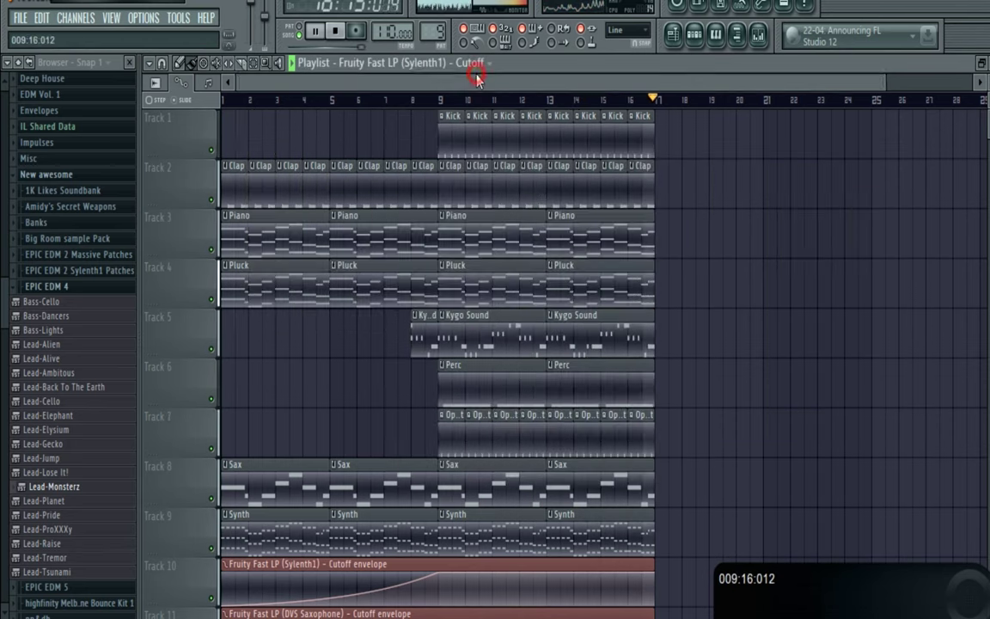
{"action": "key", "text": "space"}
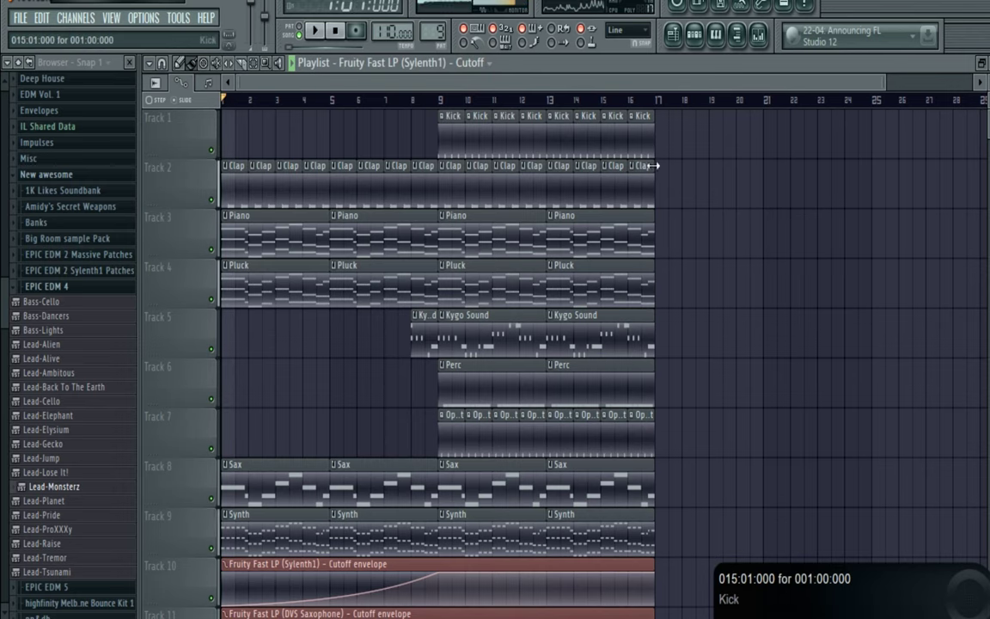
- Play the whole arrangement from the start to review the finished mix of all playlist tracks
{"action": "left_click_drag", "start_coordinate": [884, 83], "coordinate": [930, 81]}
{"action": "left_click_drag", "start_coordinate": [987, 78], "coordinate": [988, 83]}
{"action": "scroll", "coordinate": [847, 240], "scroll_direction": "down", "scroll_amount": 5}
{"action": "key", "text": "space"}
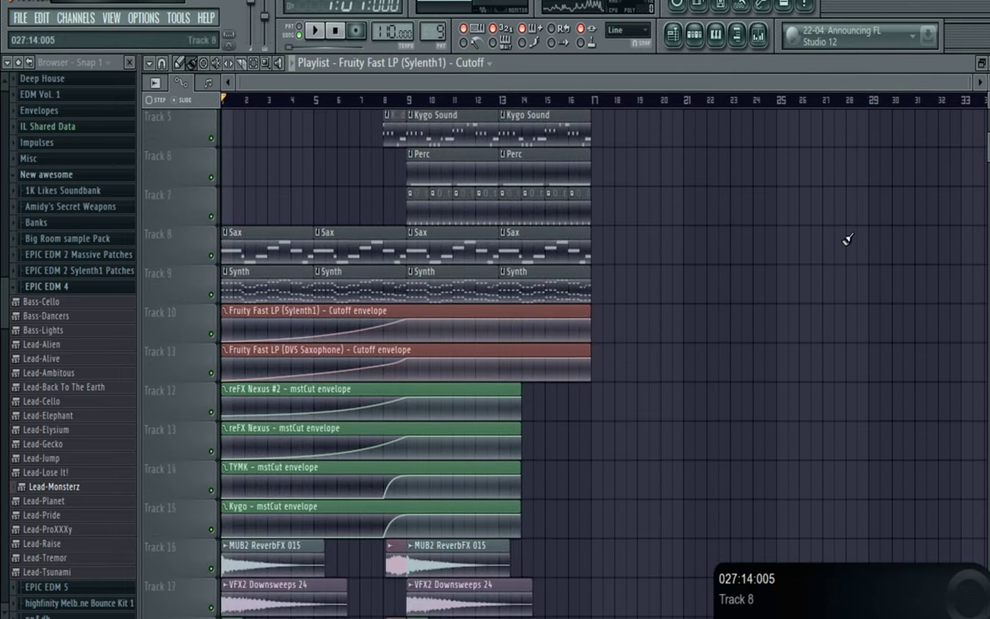
{"action": "scroll", "coordinate": [846, 240], "scroll_direction": "up", "scroll_amount": 5}
{"action": "key", "text": "alt+Tab"}
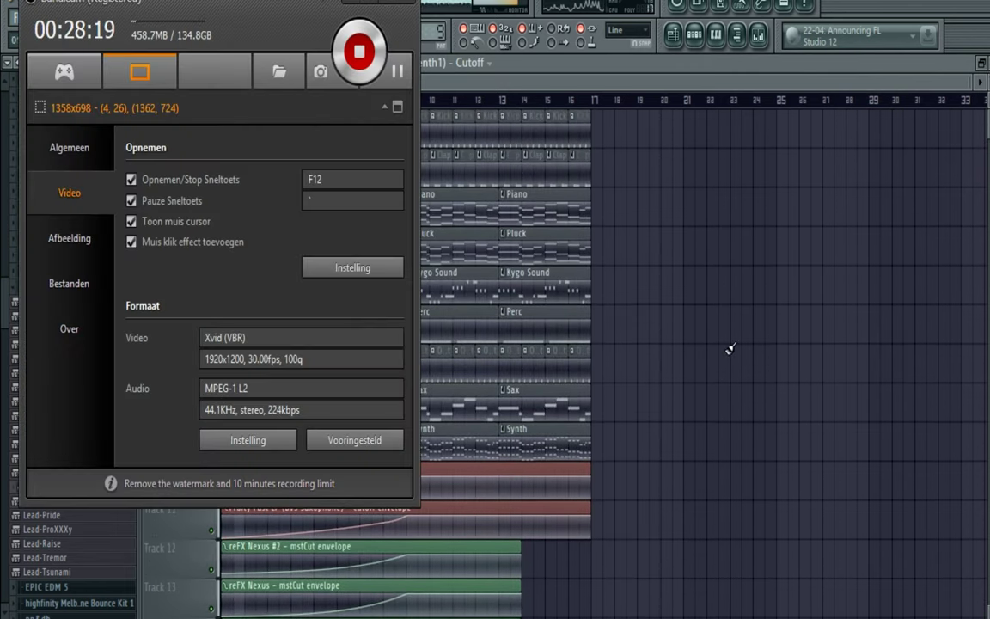
{"action": "key", "text": "alt+Tab"}
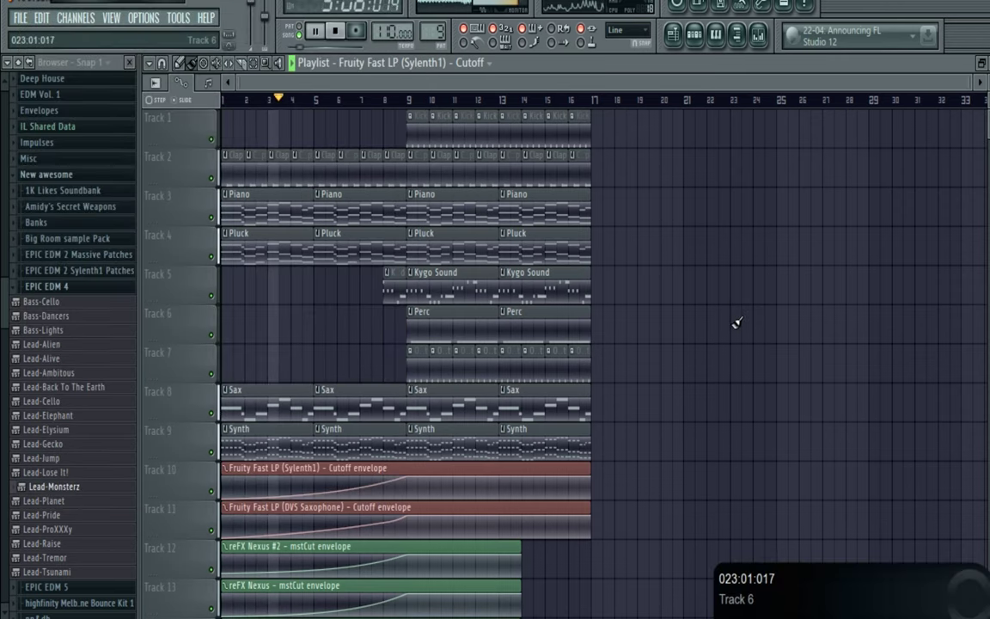
{"action": "scroll", "coordinate": [737, 323], "scroll_direction": "down", "scroll_amount": 1}
{"action": "scroll", "coordinate": [736, 323], "scroll_direction": "up", "scroll_amount": 1}
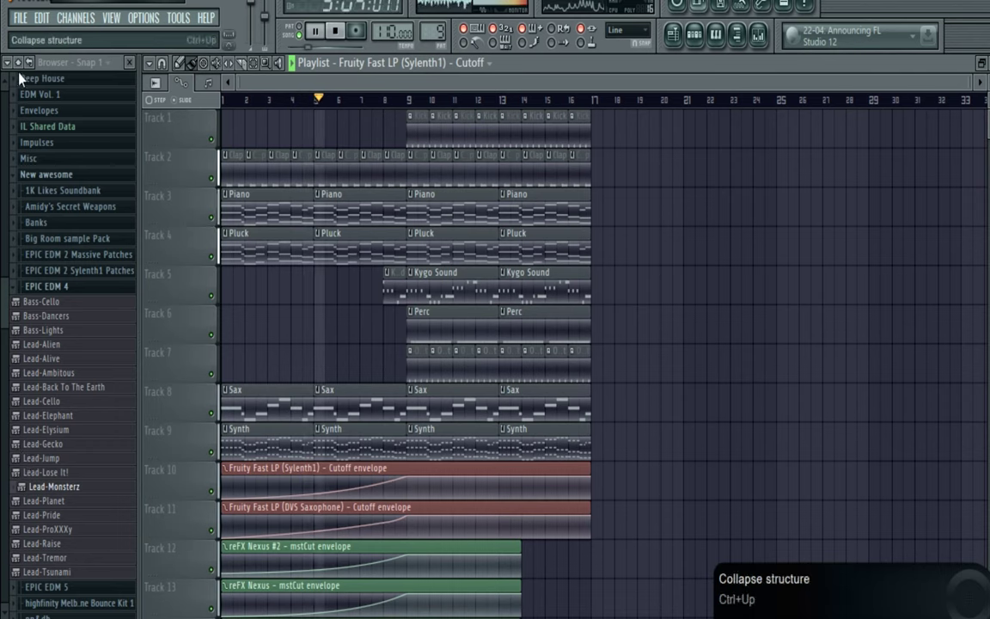
- Collapse the browser's folder structure and save the project as "tropical Tutorial" in the Projects folder
{"action": "left_click", "coordinate": [19, 62]}
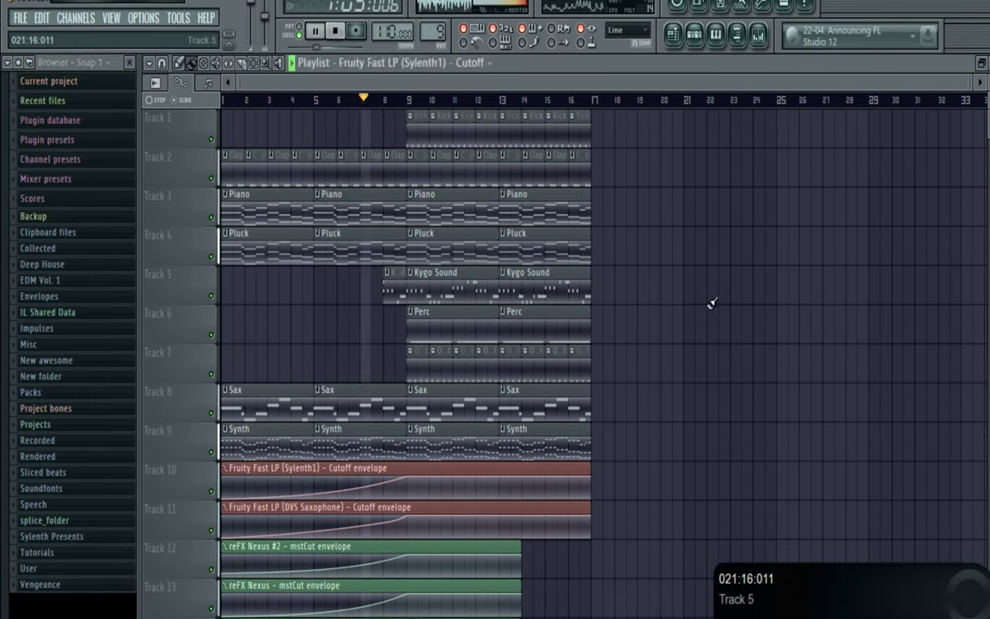
{"action": "key", "text": "alt+f"}
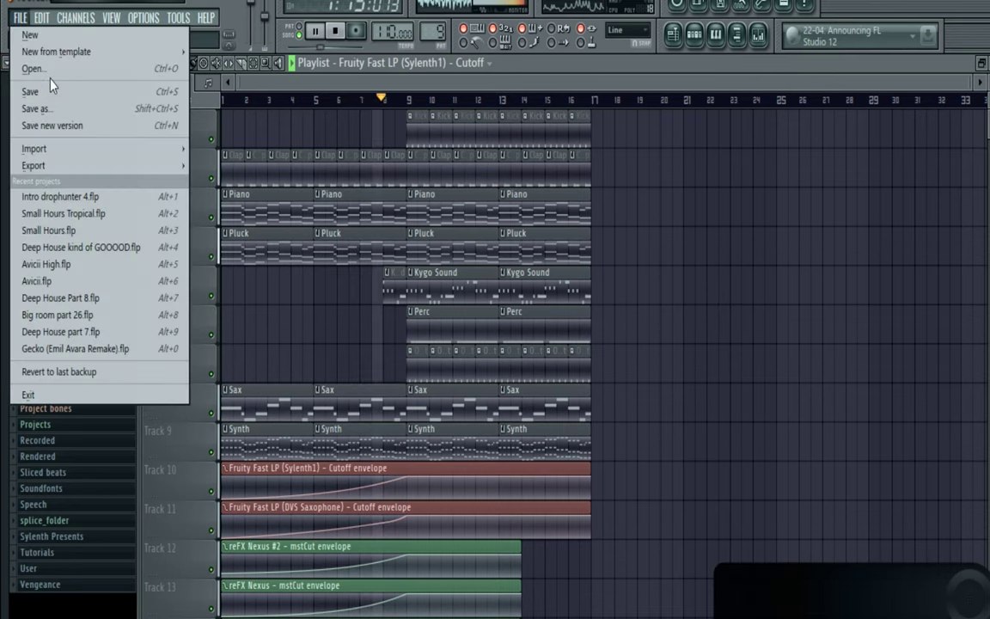
{"action": "left_click", "coordinate": [50, 90]}
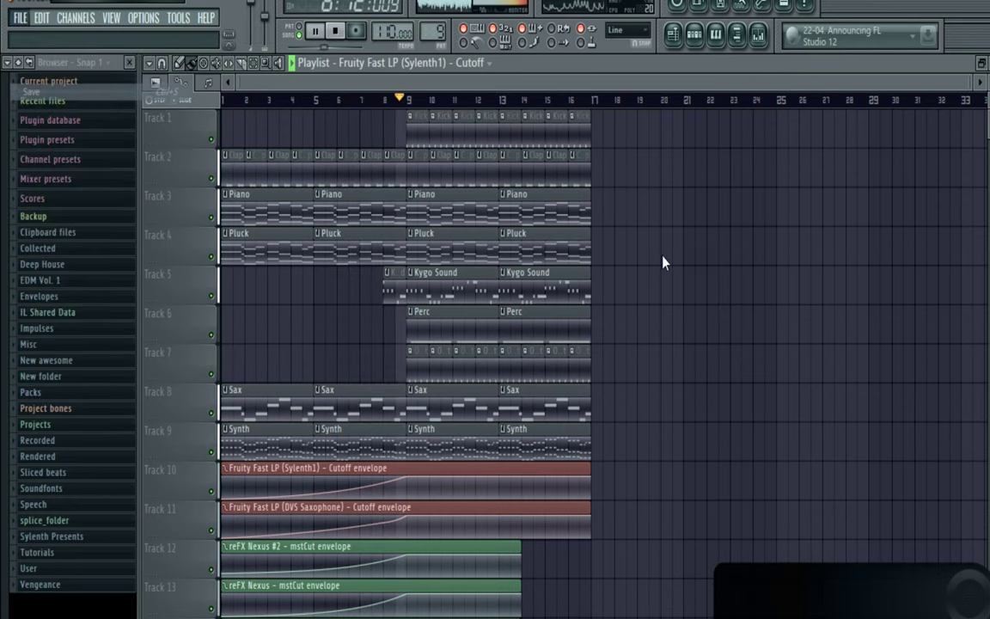
{"action": "type", "text": "t"}
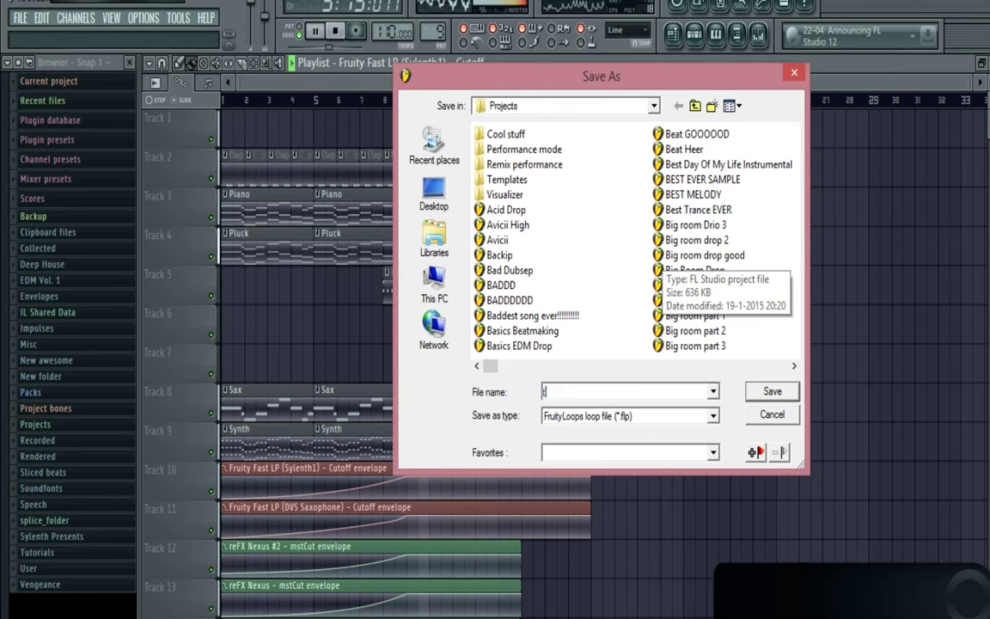
{"action": "type", "text": "ROP"}
{"action": "key", "text": "BackSpace"}
{"action": "key", "text": "BackSpace"}
{"action": "key", "text": "BackSpace"}
{"action": "key", "text": "BackSpace"}
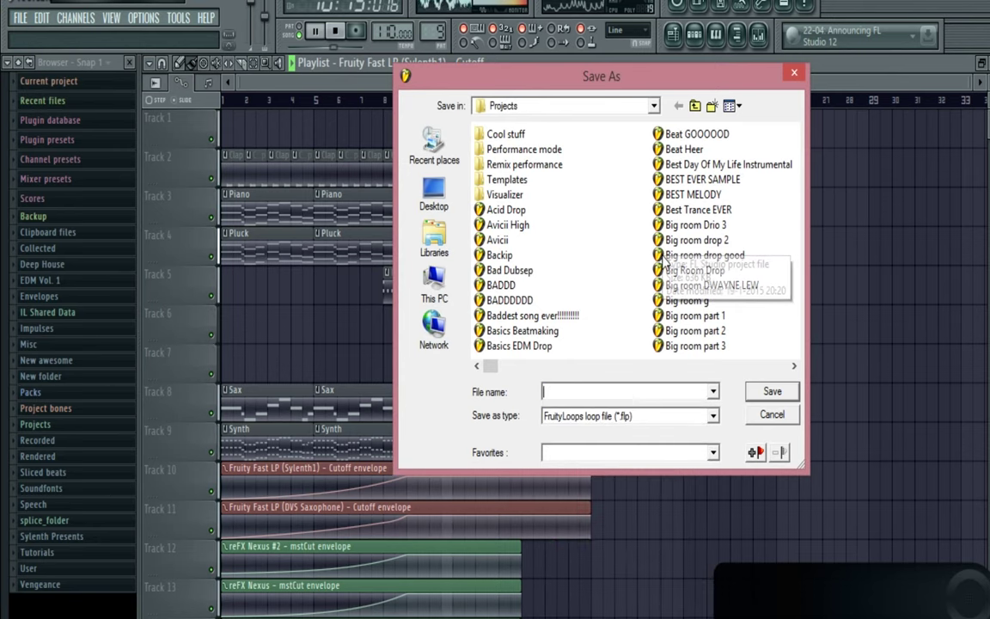
{"action": "type", "text": "tri"}
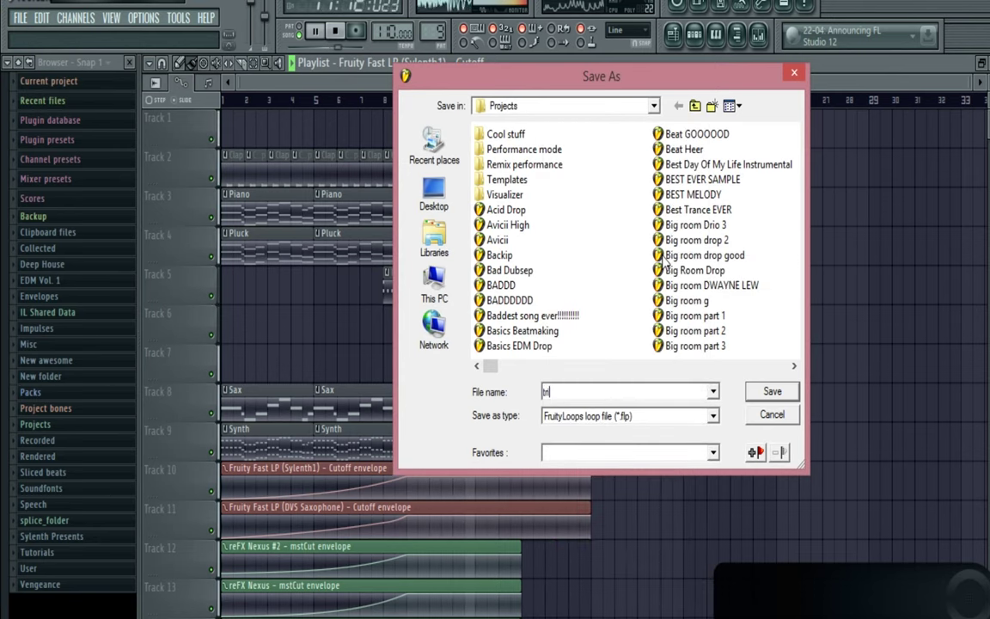
{"action": "key", "text": "BackSpace"}
{"action": "type", "text": "opical Tutorial"}
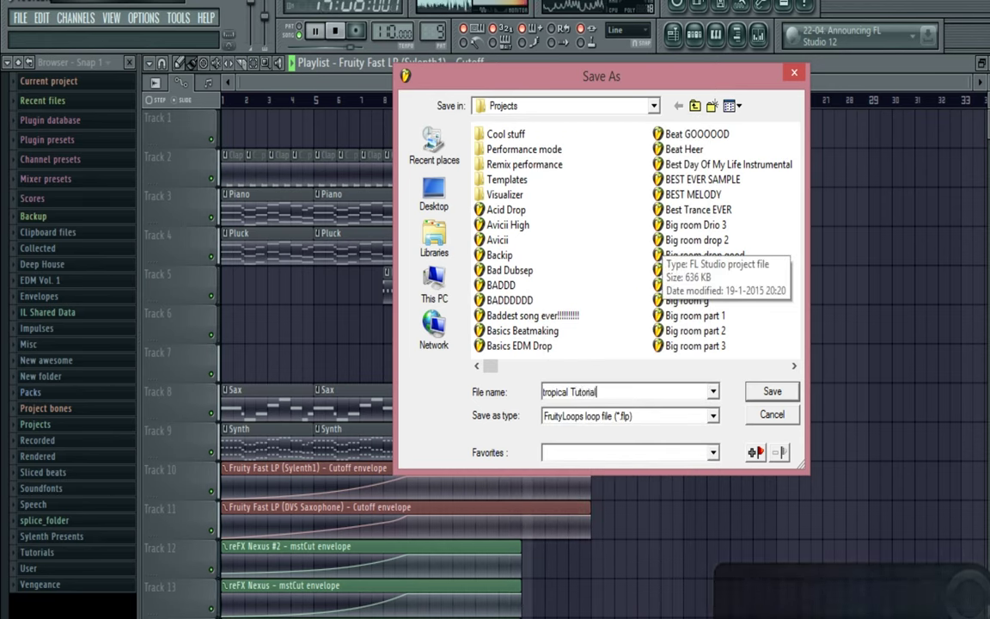
{"action": "key", "text": "Return"}
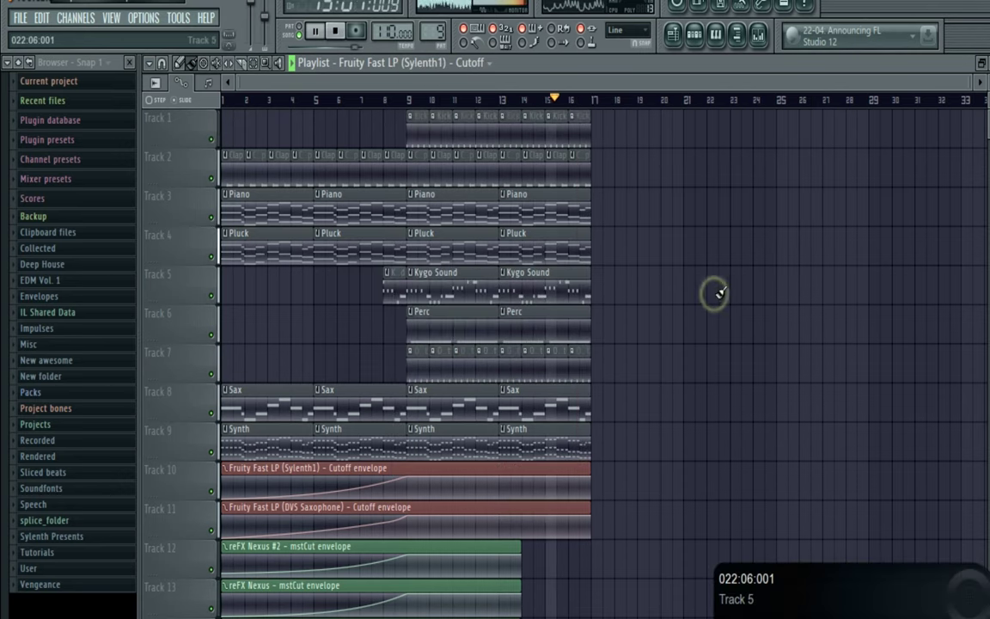
- Add one-bar Kick clips on Track 1 and Clap clips on Track 2 at bars 17 through 20
{"action": "left_click", "coordinate": [587, 129]}
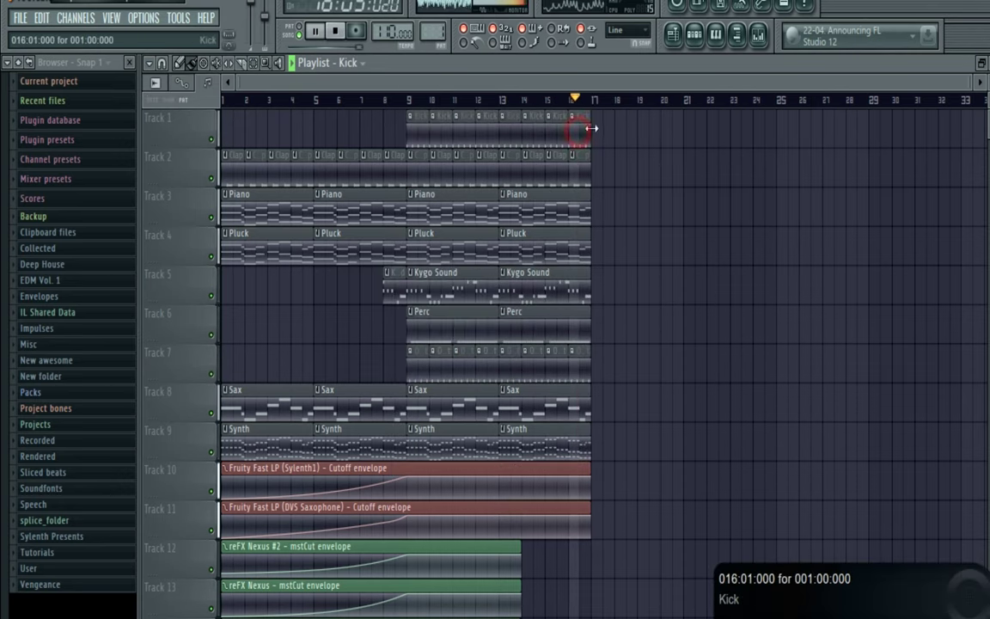
{"action": "mouse_move", "coordinate": [596, 129]}
{"action": "left_mouse_down"}
{"action": "mouse_move", "coordinate": [654, 129]}
{"action": "mouse_move", "coordinate": [686, 147]}
{"action": "left_mouse_up"}
{"action": "right_click", "coordinate": [691, 144]}
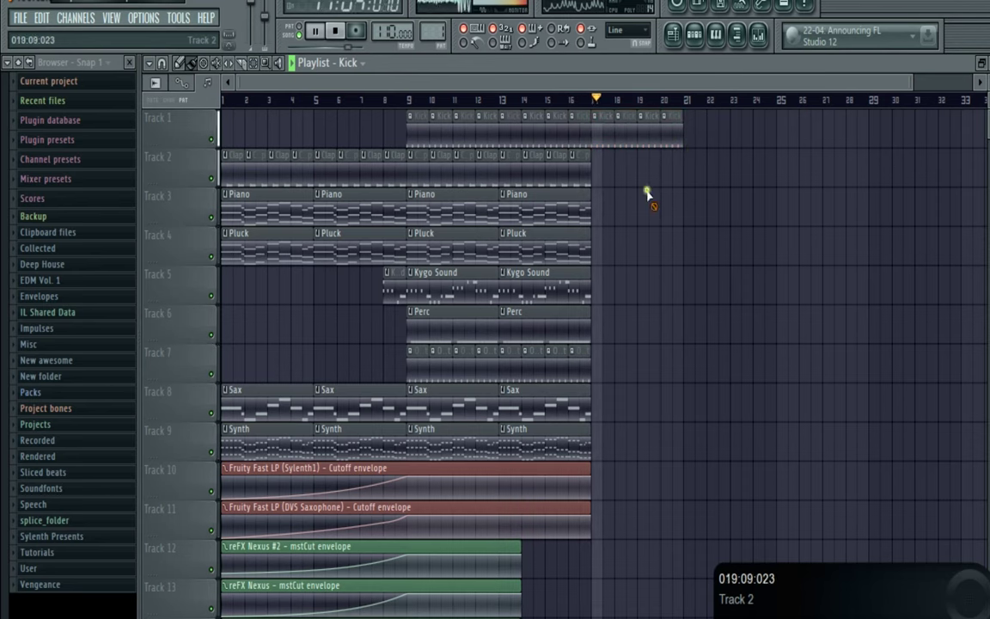
{"action": "left_click", "coordinate": [582, 175]}
{"action": "left_click_drag", "start_coordinate": [615, 169], "coordinate": [679, 169]}
- Add a four-bar Piano clip at bar 17 on Track 3 and stop playback
{"action": "left_click", "coordinate": [587, 206]}
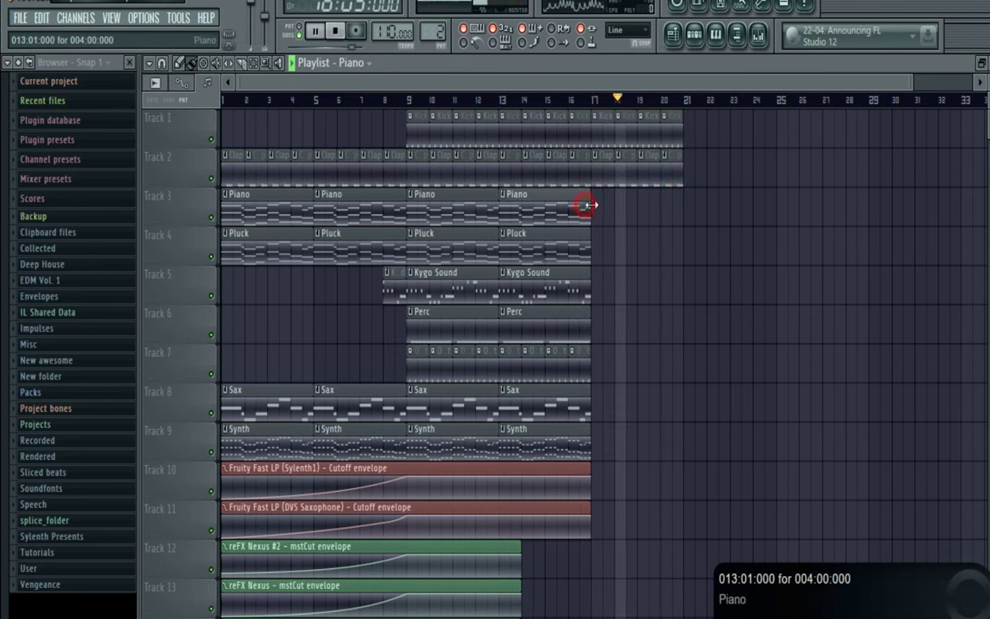
{"action": "left_click", "coordinate": [597, 206]}
{"action": "key", "text": "space"}
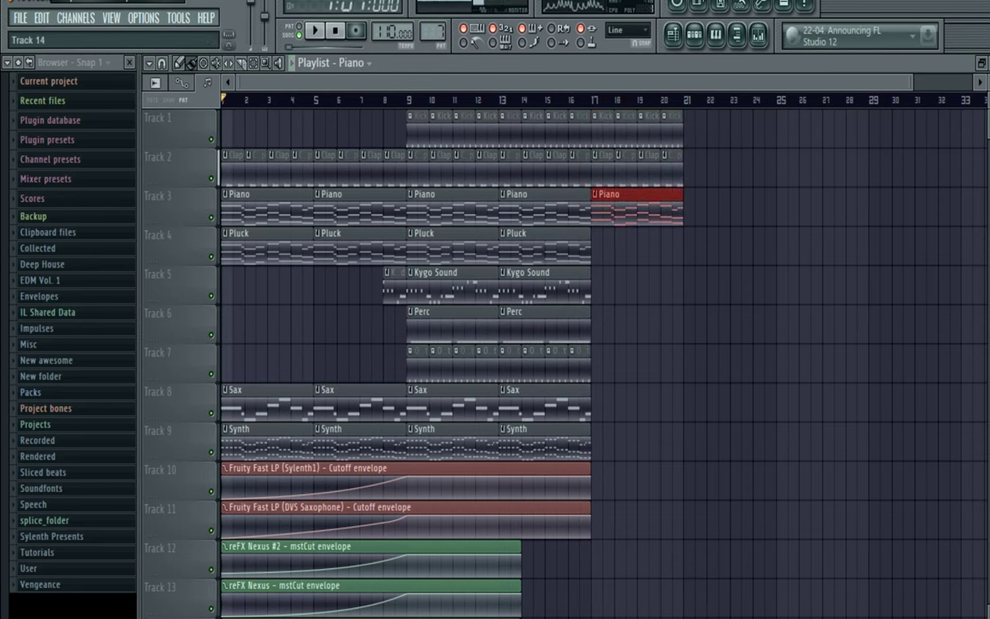
{"action": "left_click", "coordinate": [387, 617]}
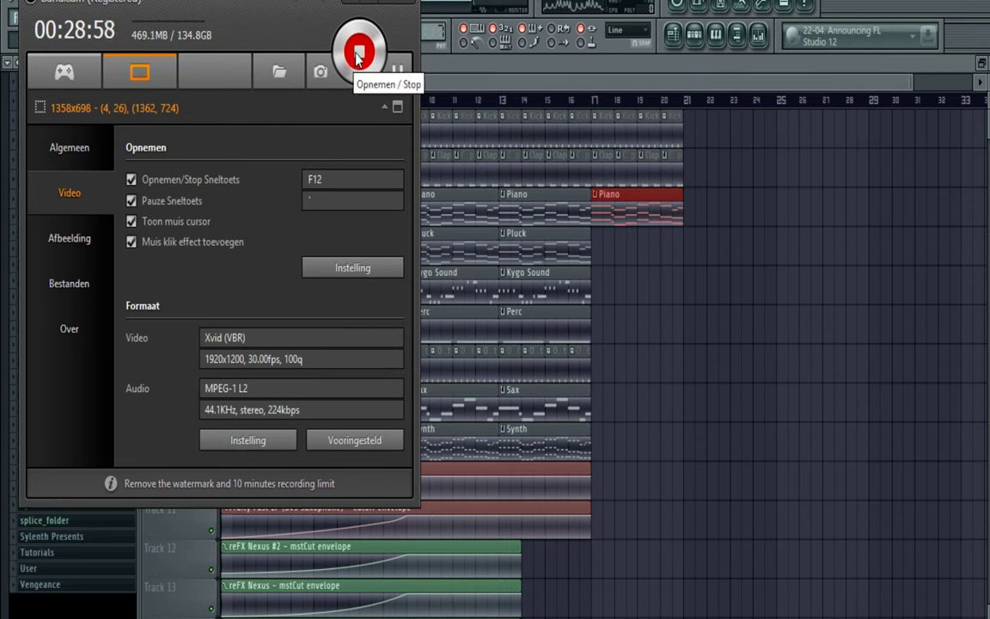